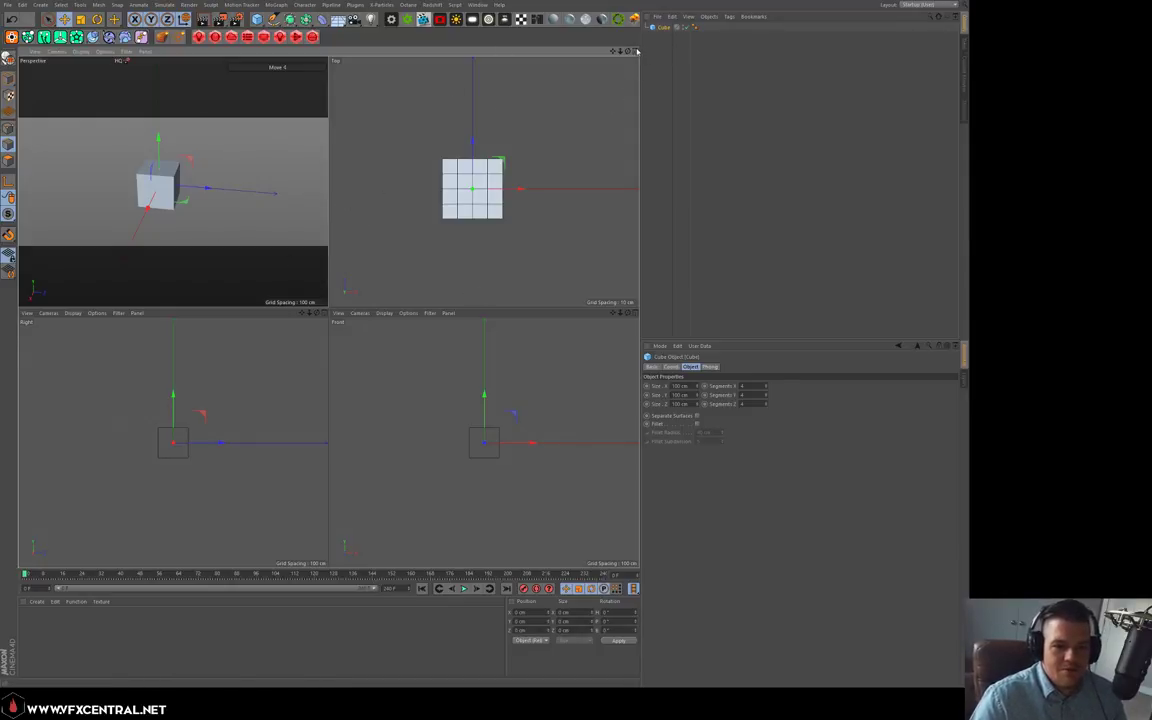
left_click(633, 51)
left_click(633, 51)
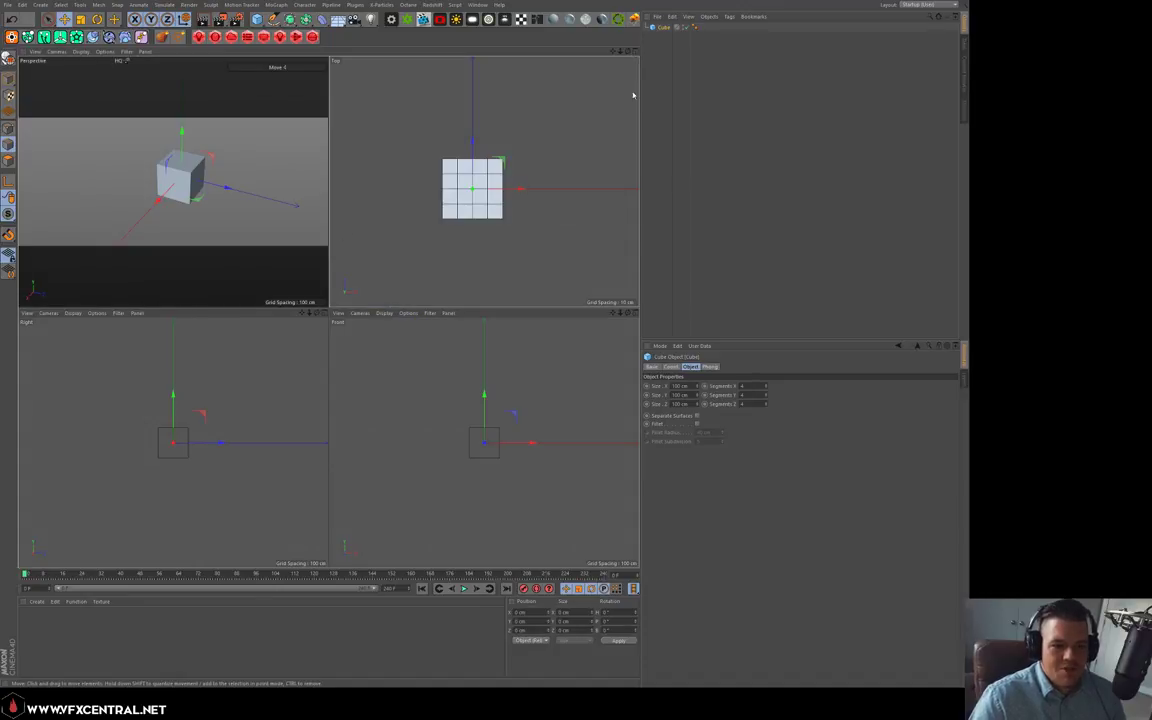
left_click(635, 52)
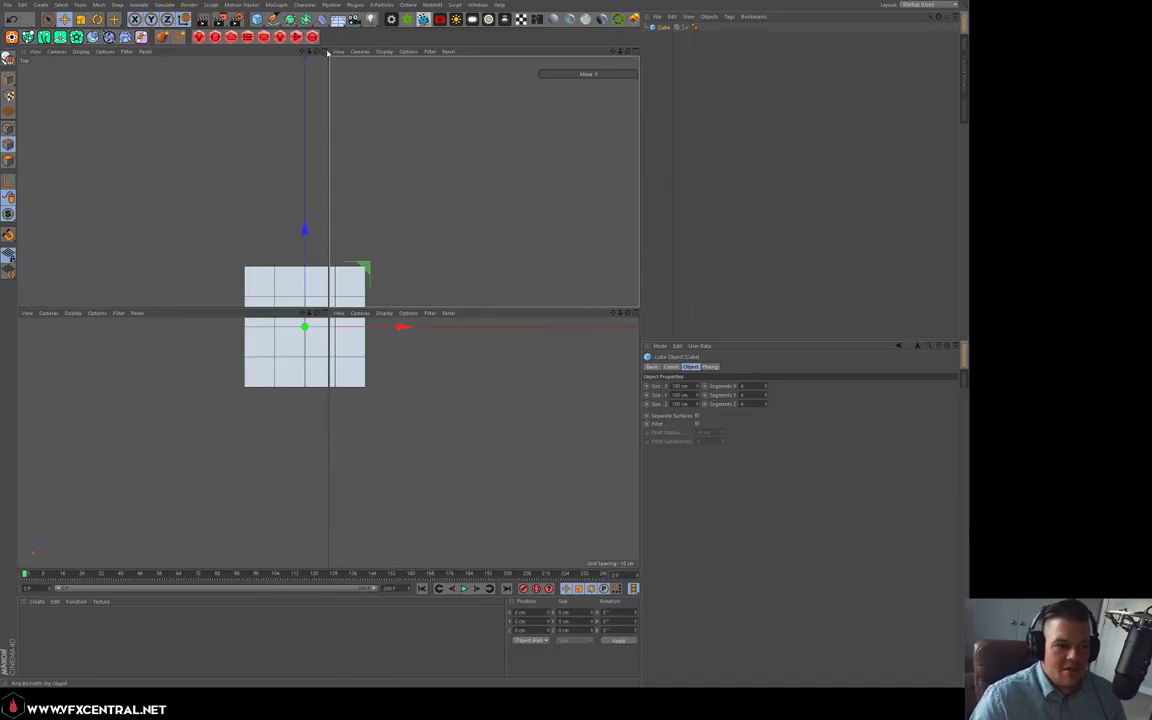
middle_click(602, 56)
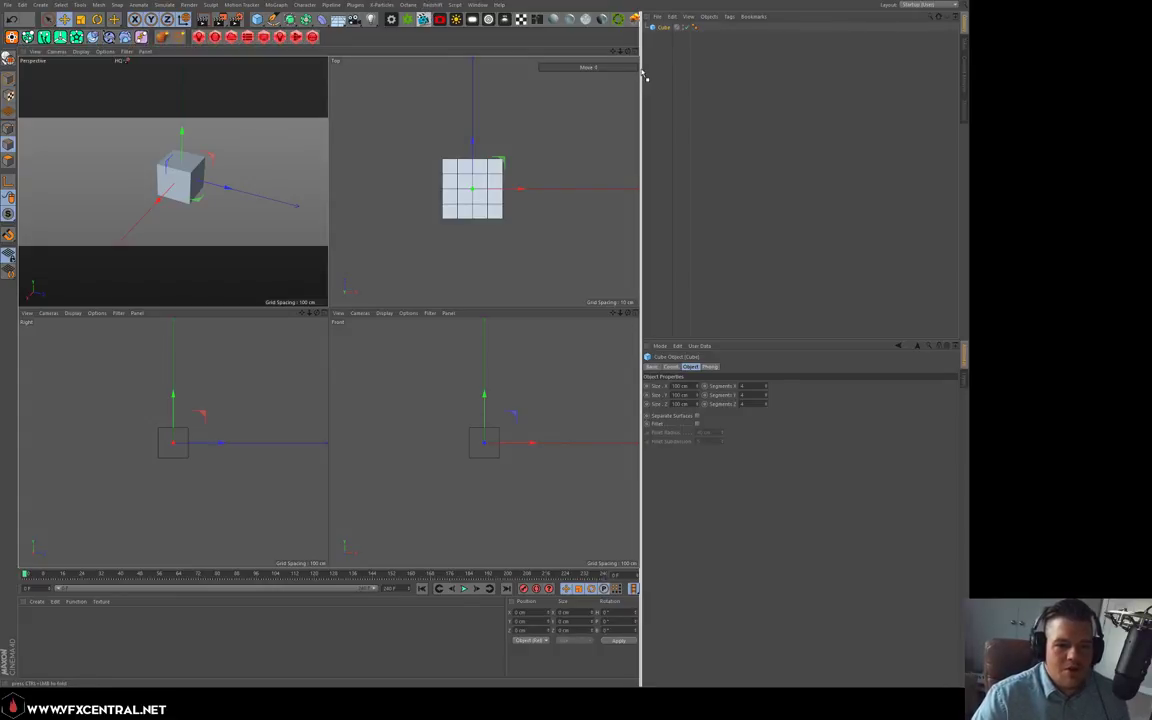
Dock the Redshift command palette beside the object list and widen that column at the viewport's expense
left_click_drag(643, 69, 643, 71)
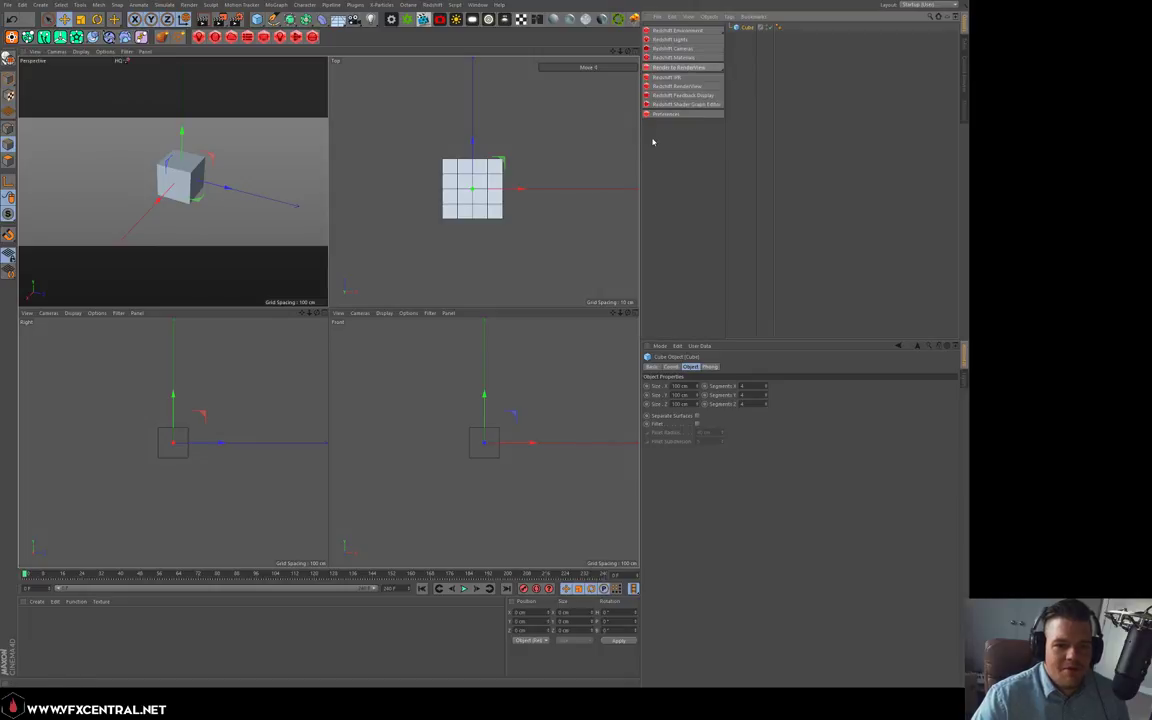
left_click_drag(639, 137, 575, 148)
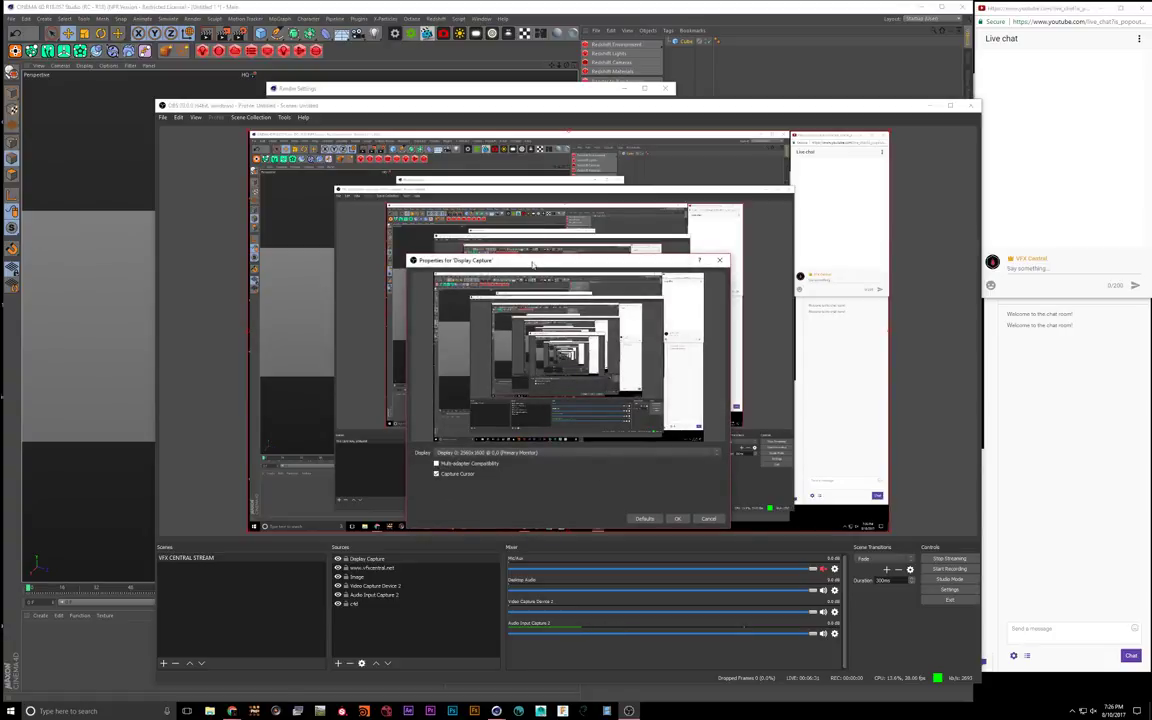
Confirm the Display Capture properties in OBS, move its window out of the way, and widen the Cinema 4D window up to the live chat
left_click(679, 520)
left_click_drag(694, 114, 680, 702)
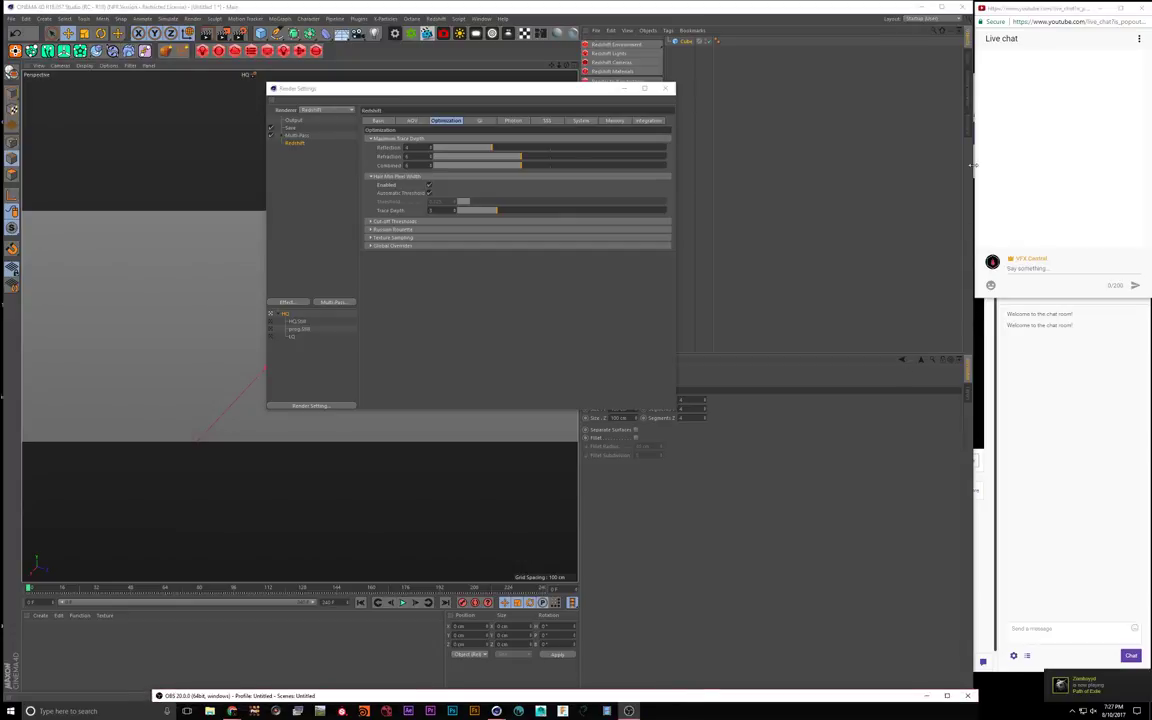
left_click_drag(973, 226, 987, 217)
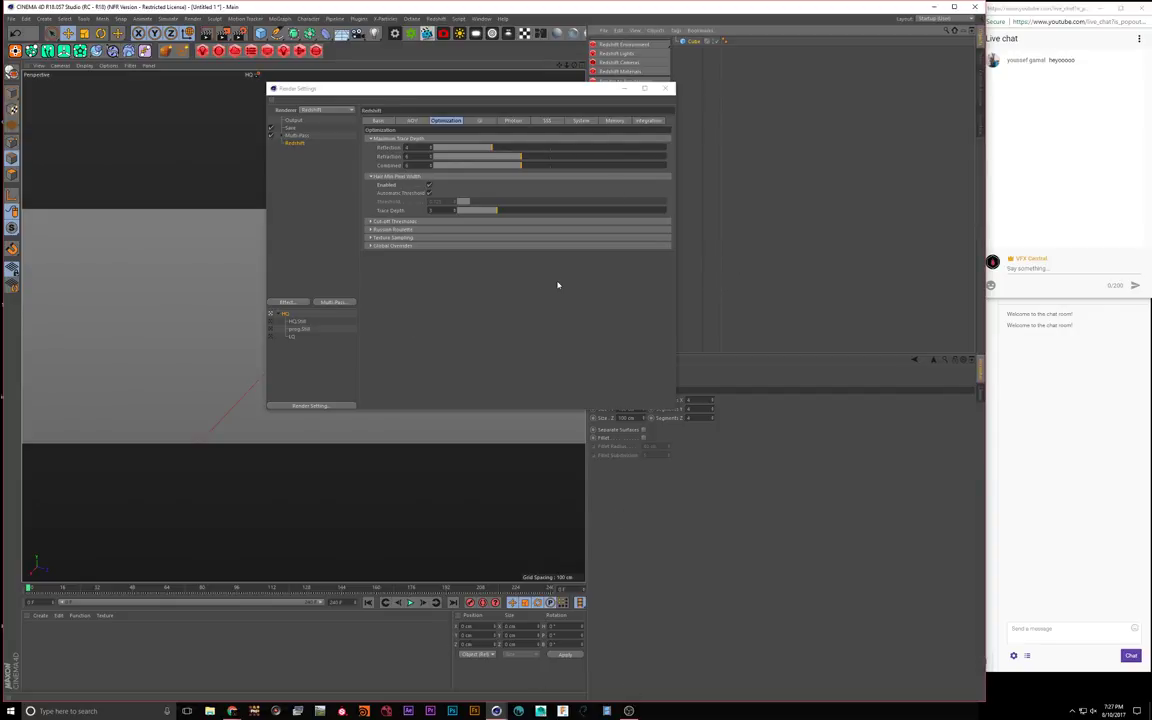
Show Redshift's Basic render properties and collapse the Progressive Rendering section
mouse_move(446, 102)
left_mouse_down()
mouse_move(417, 104)
mouse_move(430, 119)
left_mouse_up()
left_click(360, 137)
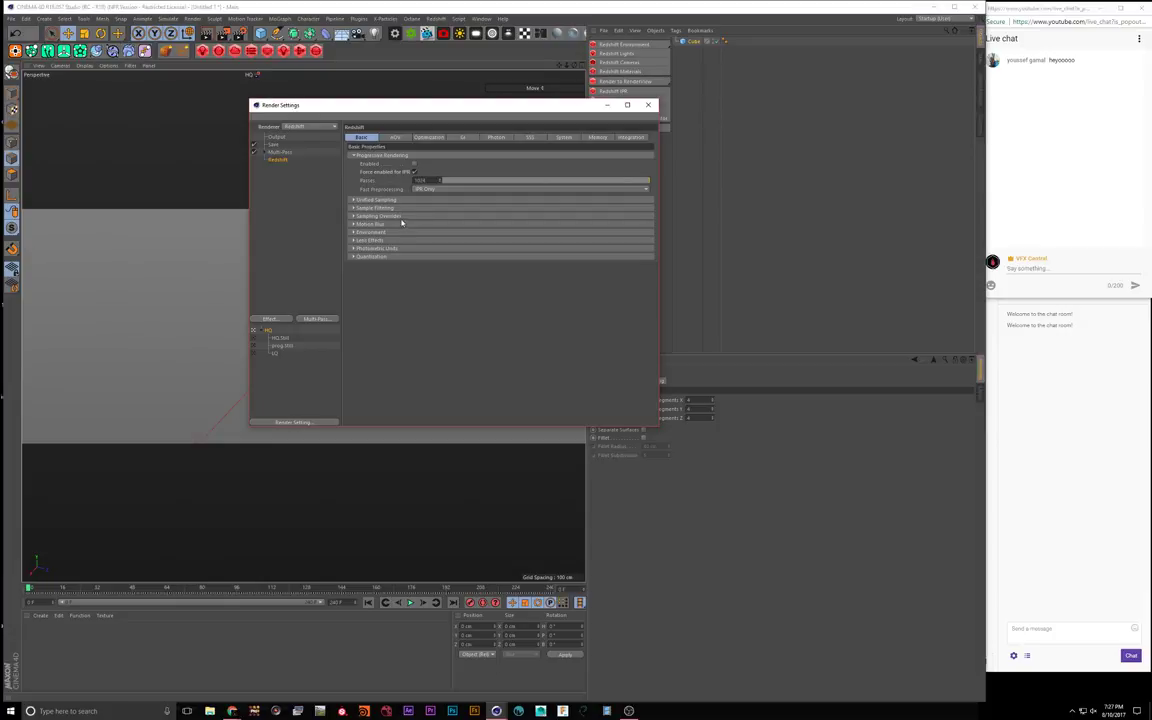
left_click(386, 155)
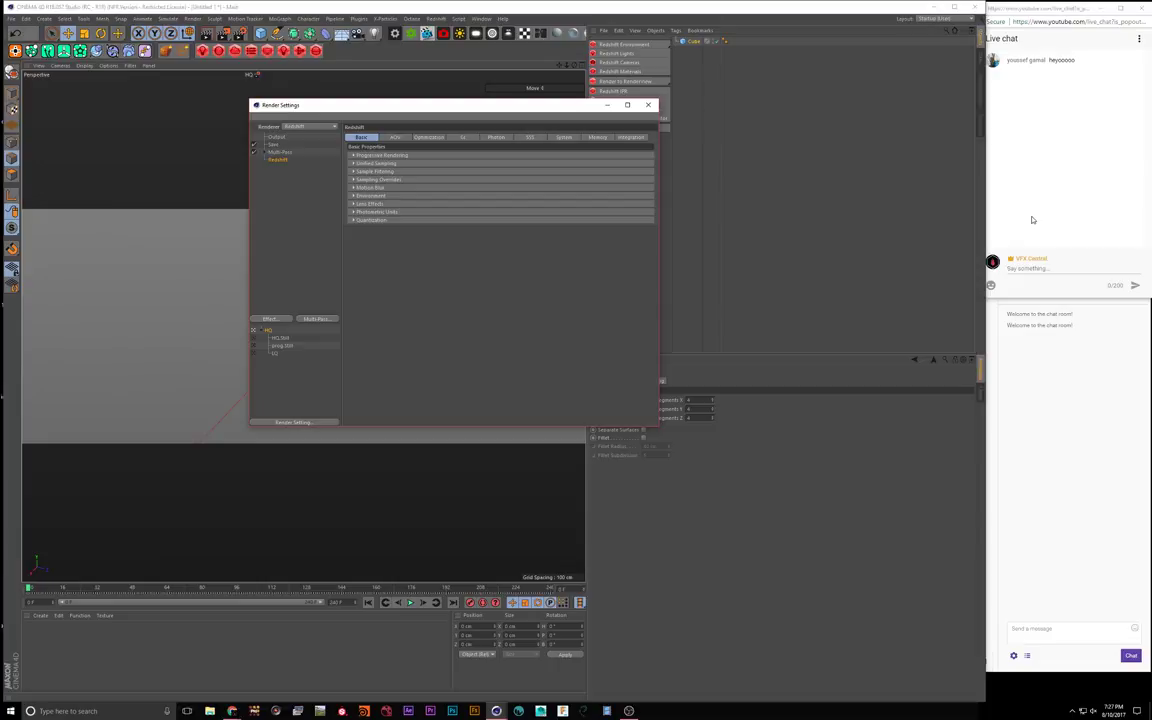
Send the reply "hey dude" in the YouTube live chat
left_click(1033, 269)
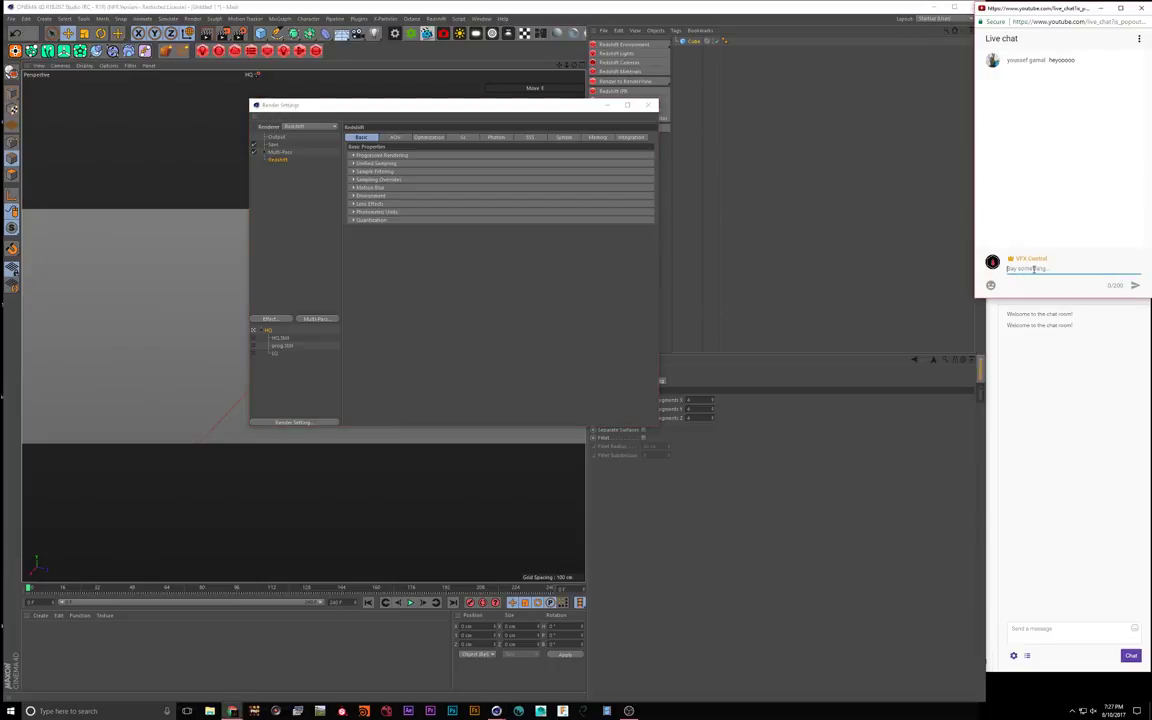
type("hey dude")
key("Return")
Bring the Render Settings back up and place the window higher over the perspective view
left_click_drag(388, 106, 398, 110)
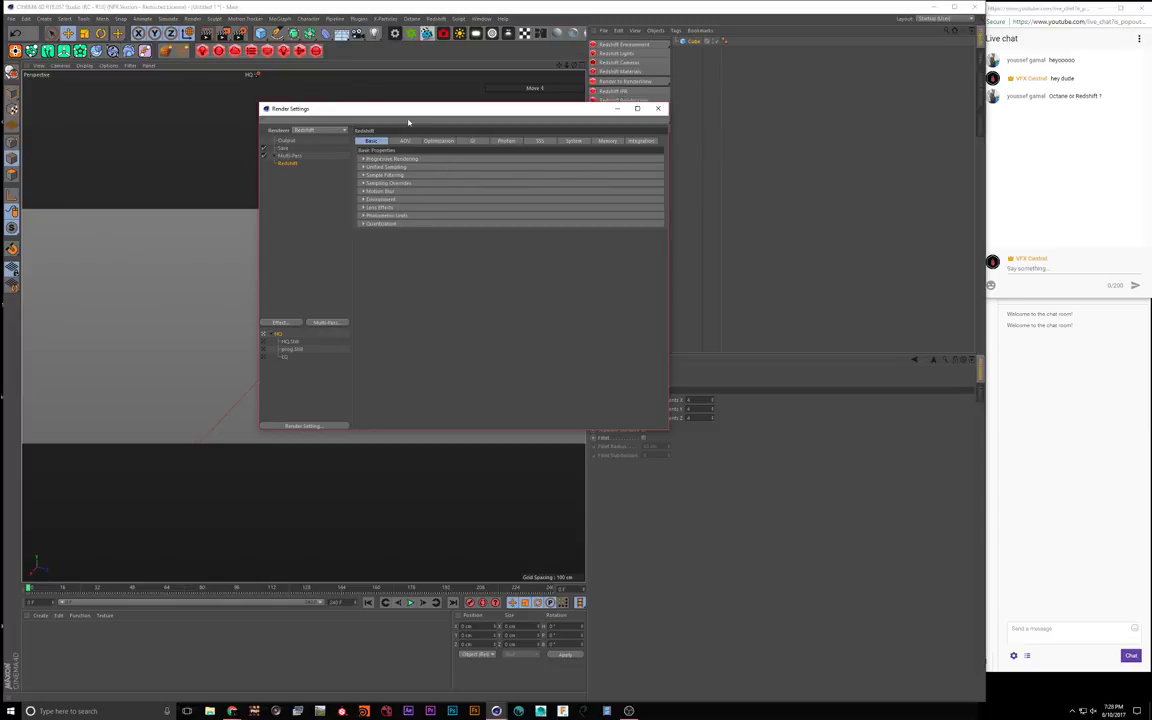
left_click(592, 100)
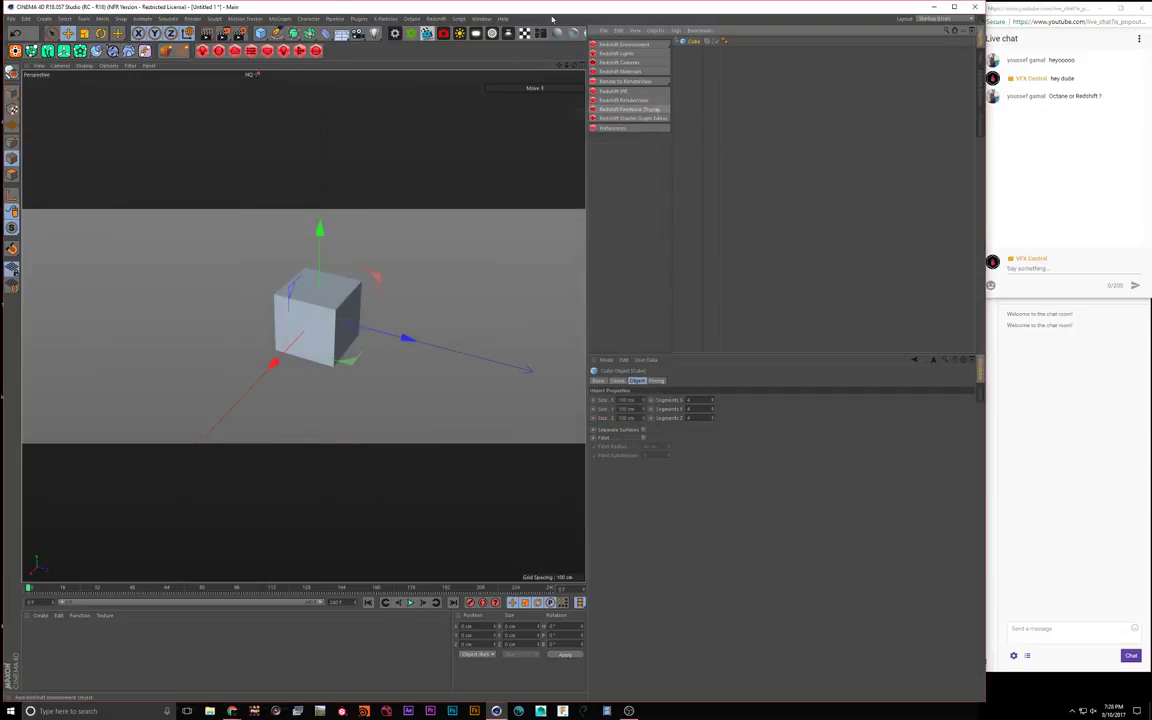
left_click(437, 20)
left_click(437, 20)
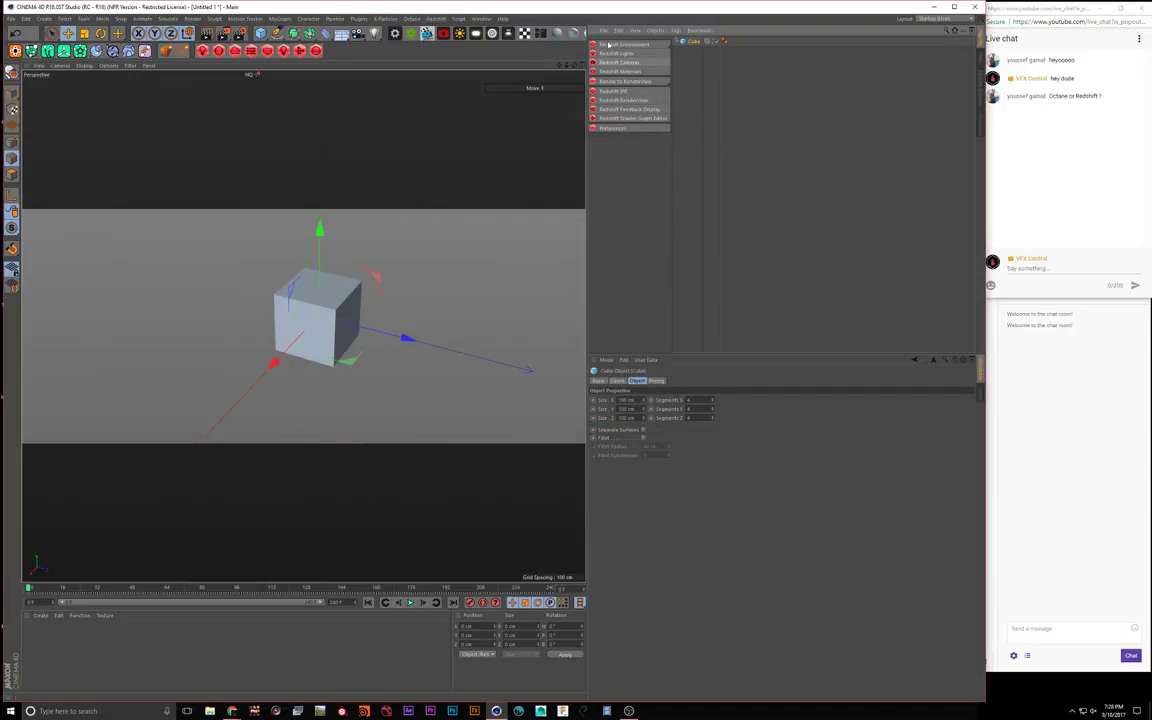
left_click(240, 35)
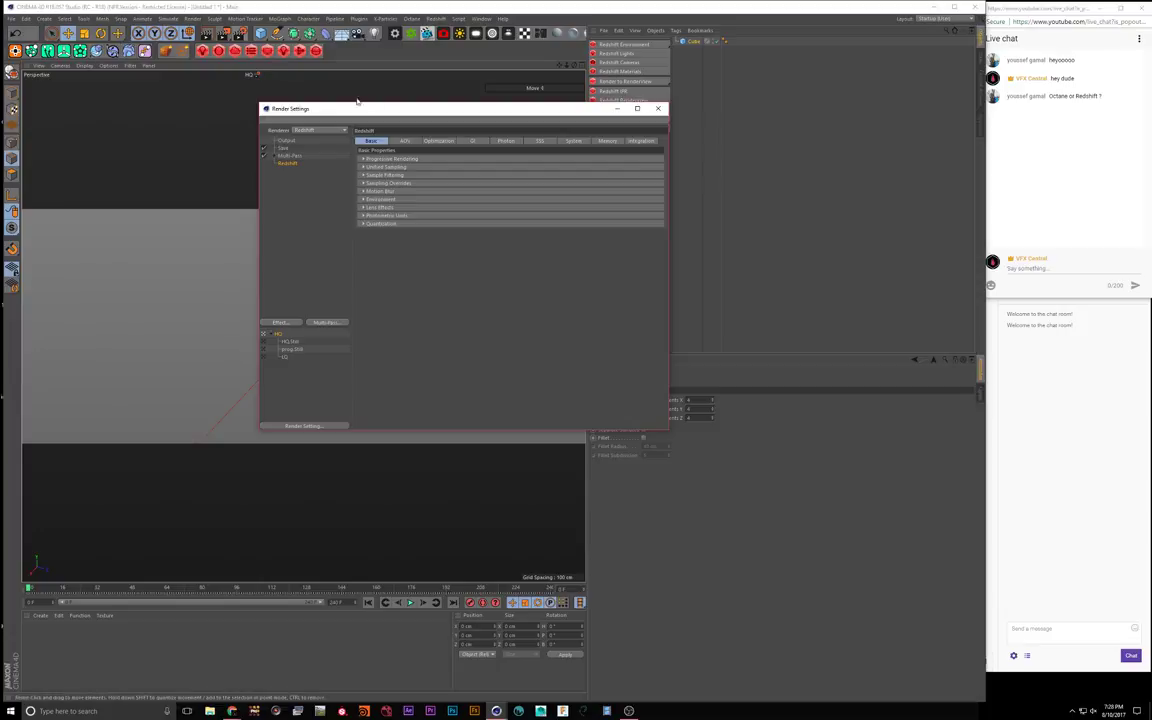
left_click_drag(361, 110, 351, 86)
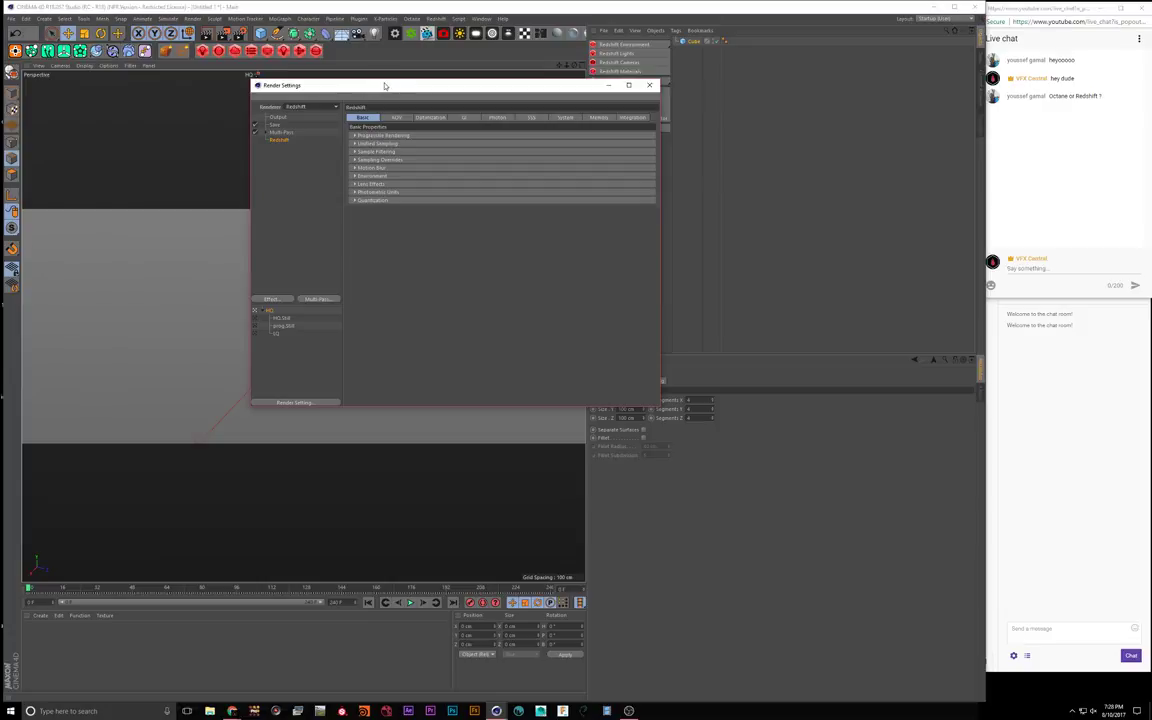
Examine the Progressive Rendering and Unified Sampling options in Redshift's Basic render properties
left_click(397, 118)
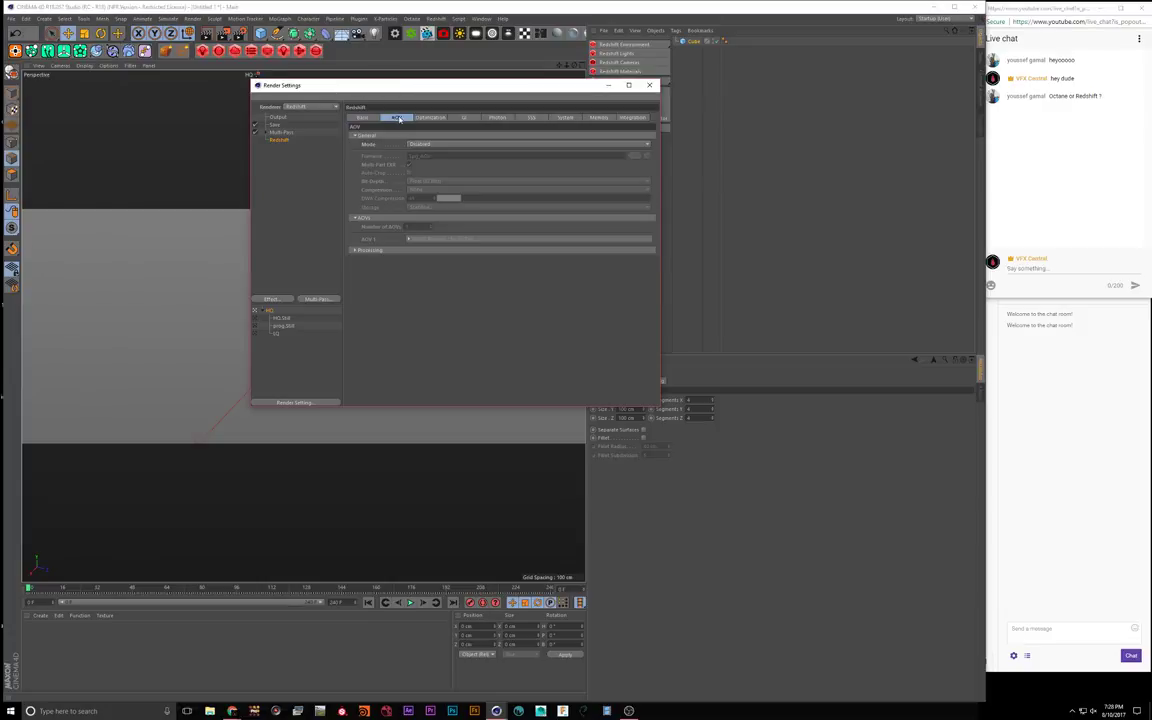
left_click(368, 118)
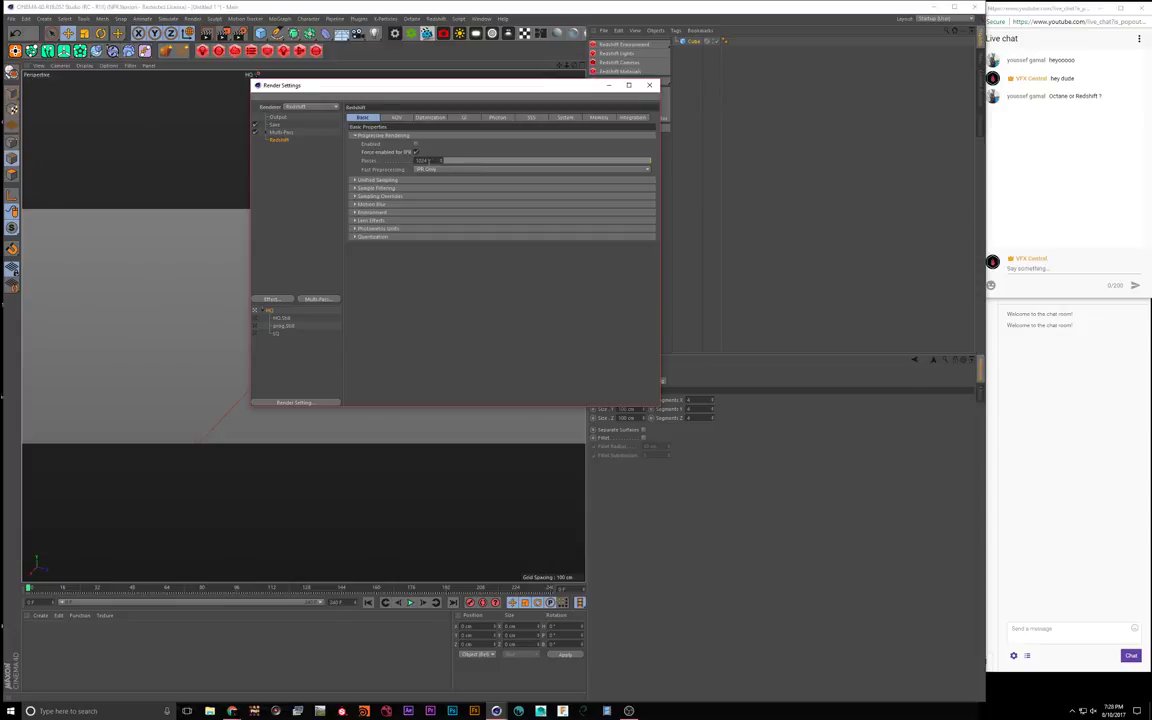
left_click_drag(424, 160, 401, 161)
left_click(417, 153)
left_click(375, 182)
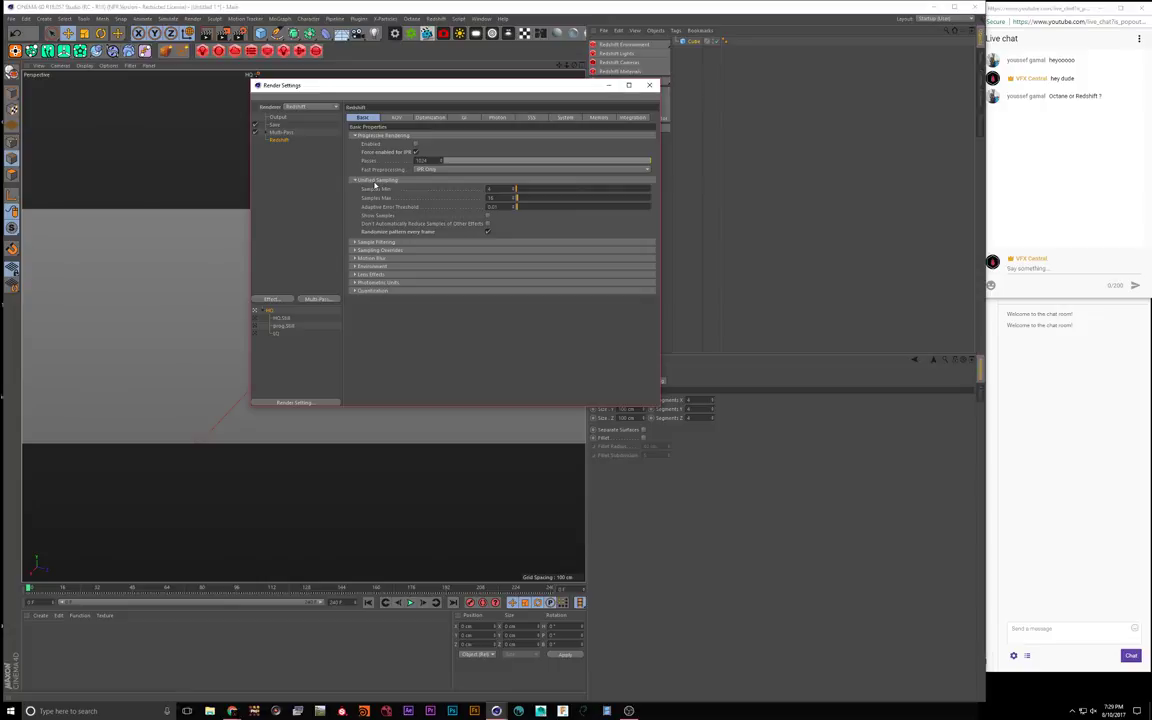
left_click(370, 180)
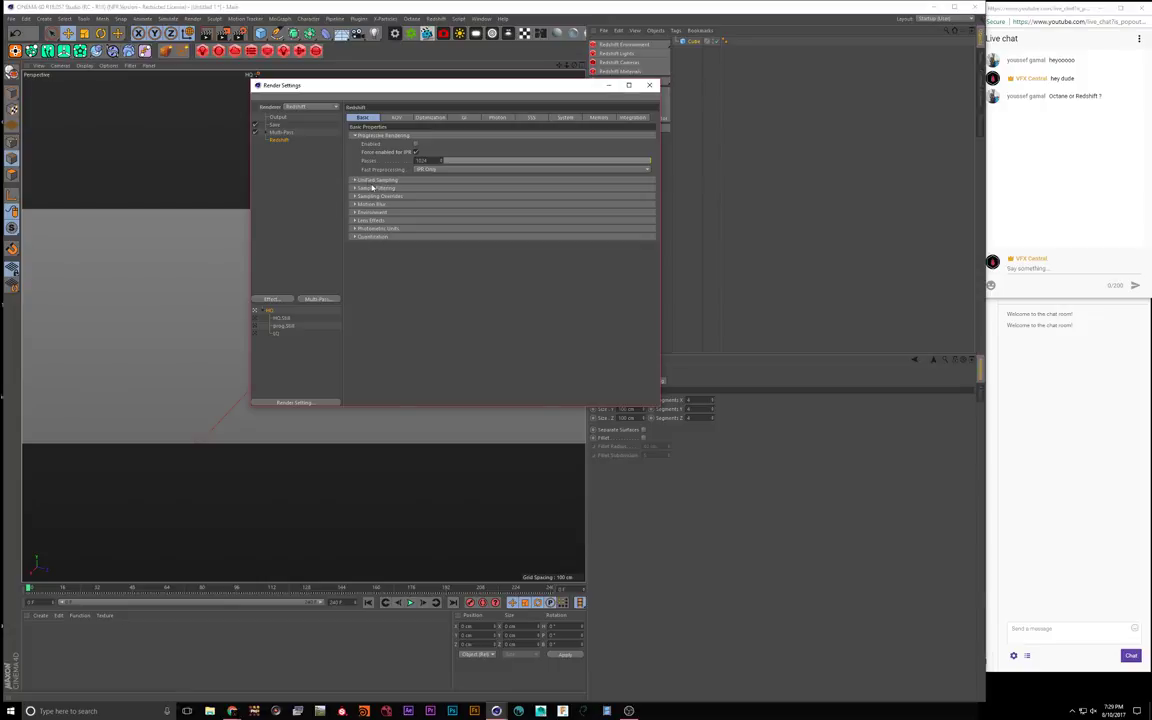
left_click(370, 180)
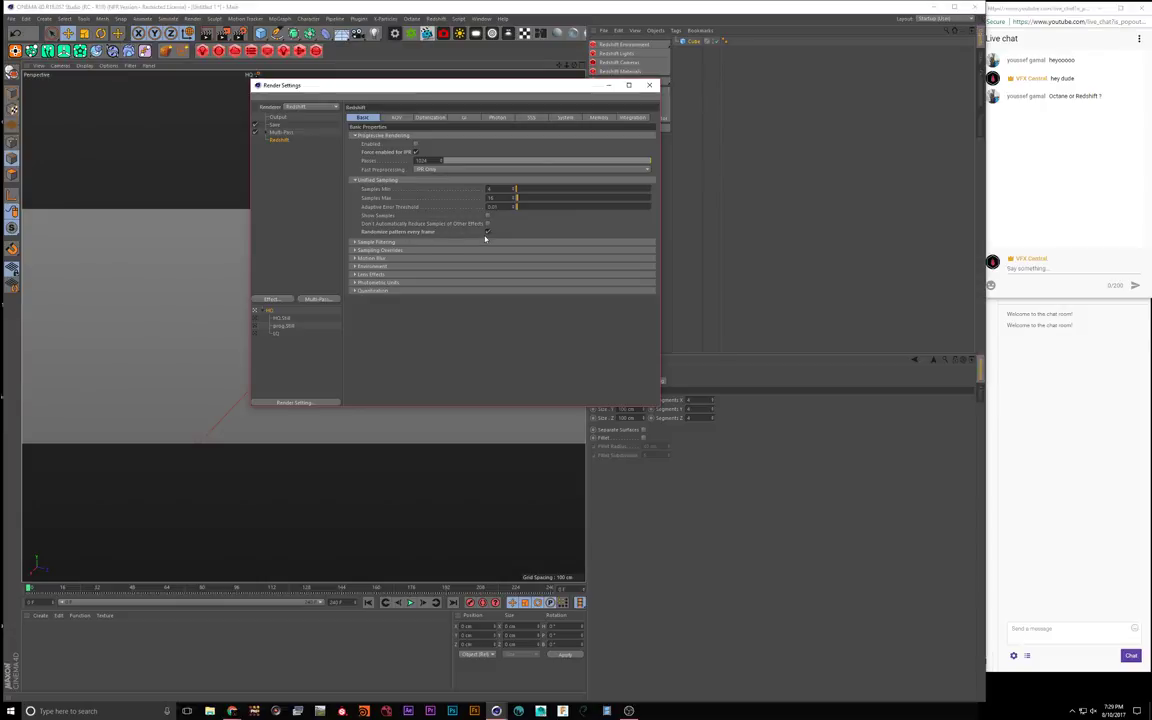
left_click(385, 181)
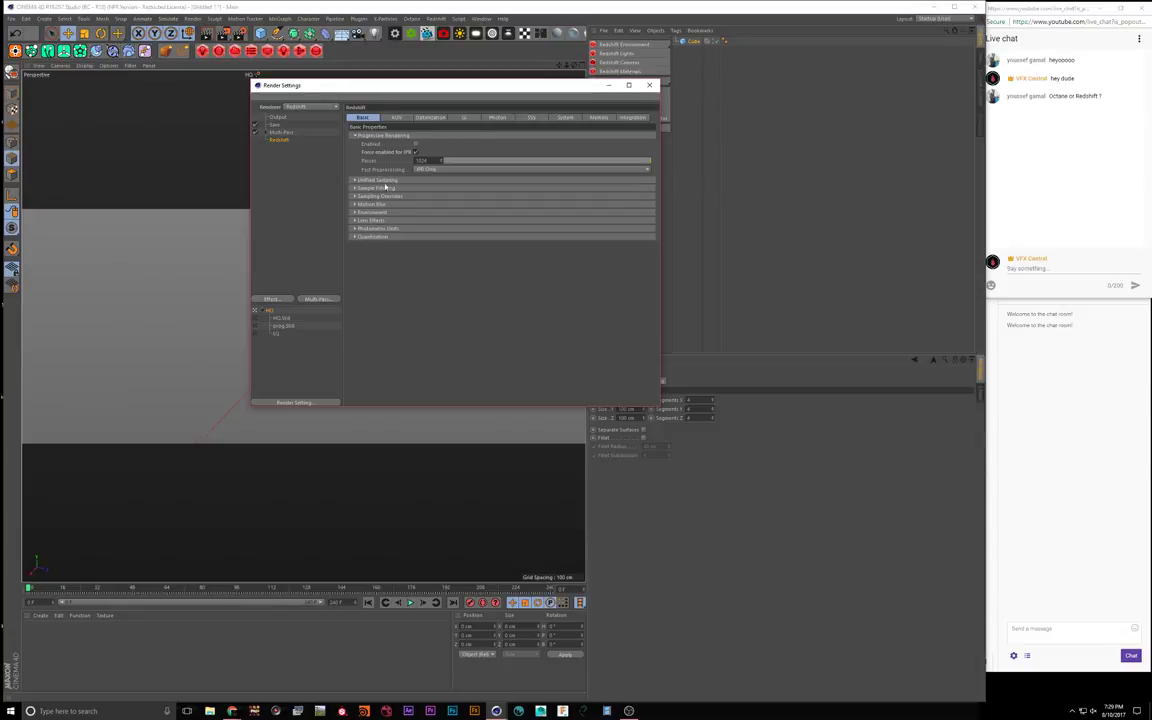
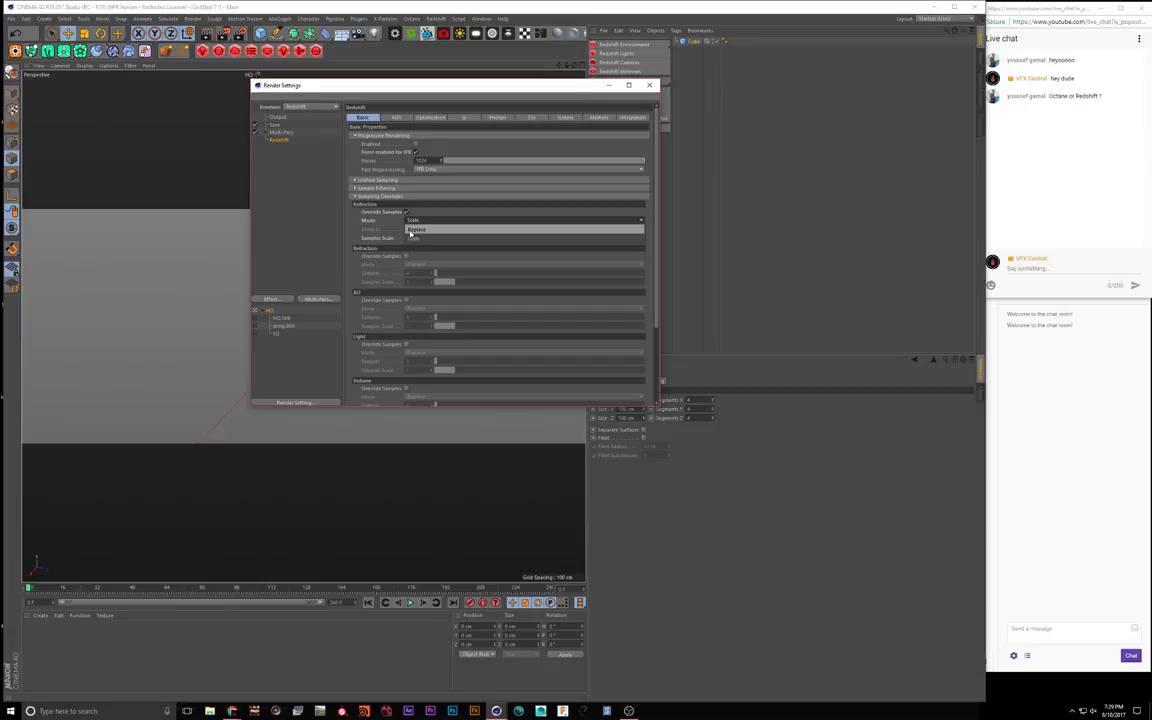
Try Scale mode for the reflection sample override, and leave the reflection and refraction overrides disabled
left_click(412, 238)
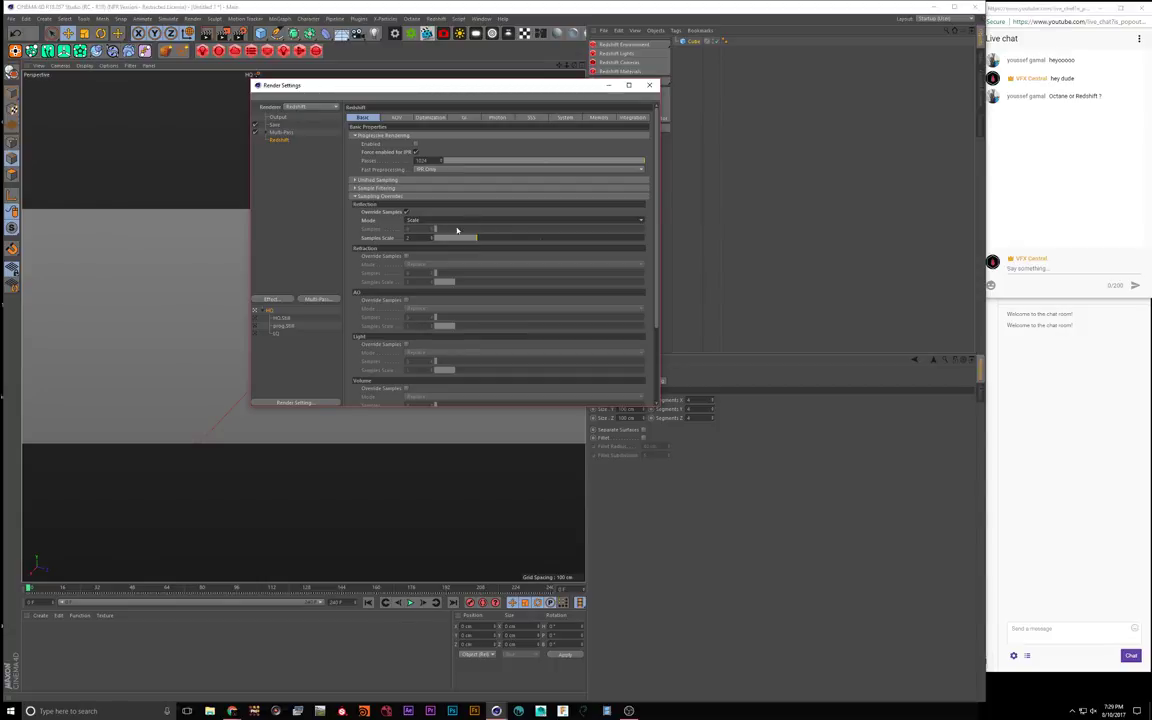
left_click(406, 212)
left_click(406, 256)
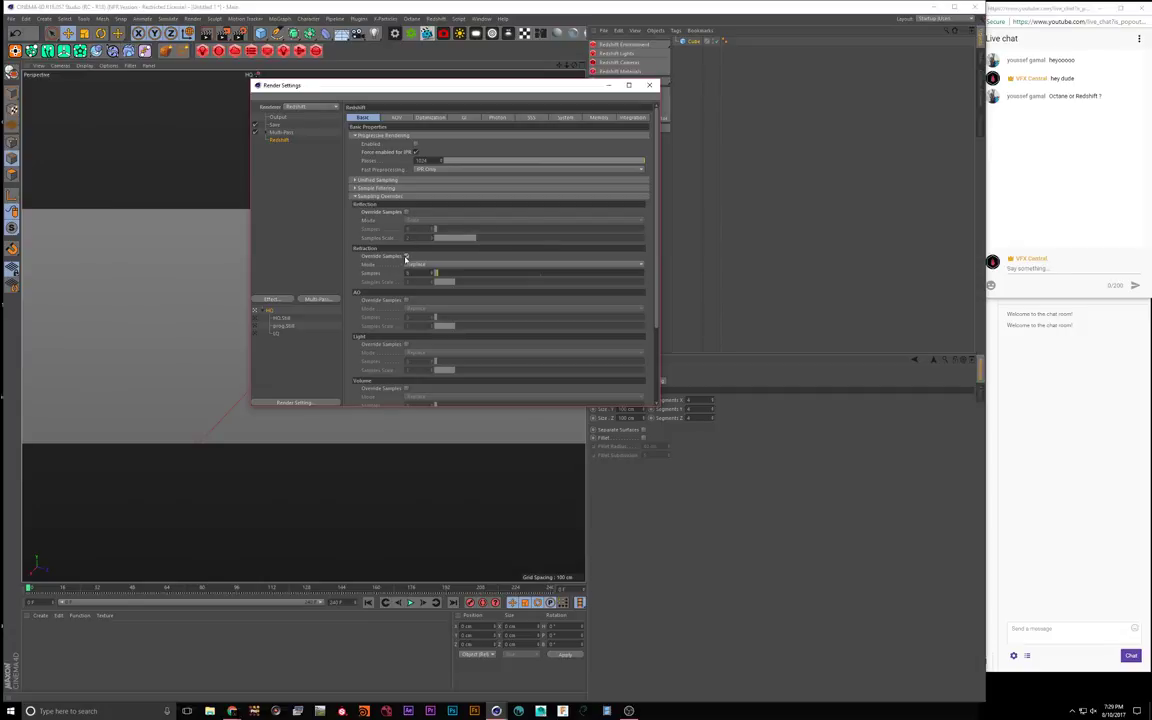
left_click(406, 256)
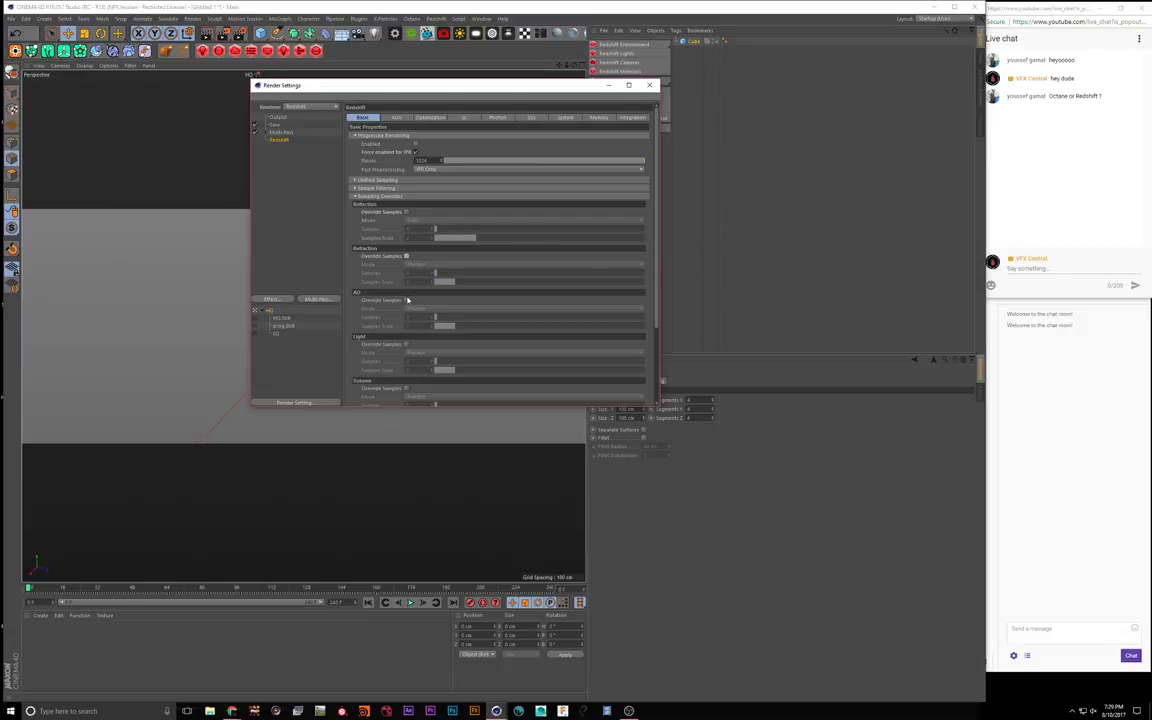
scroll(406, 300, "down", 3)
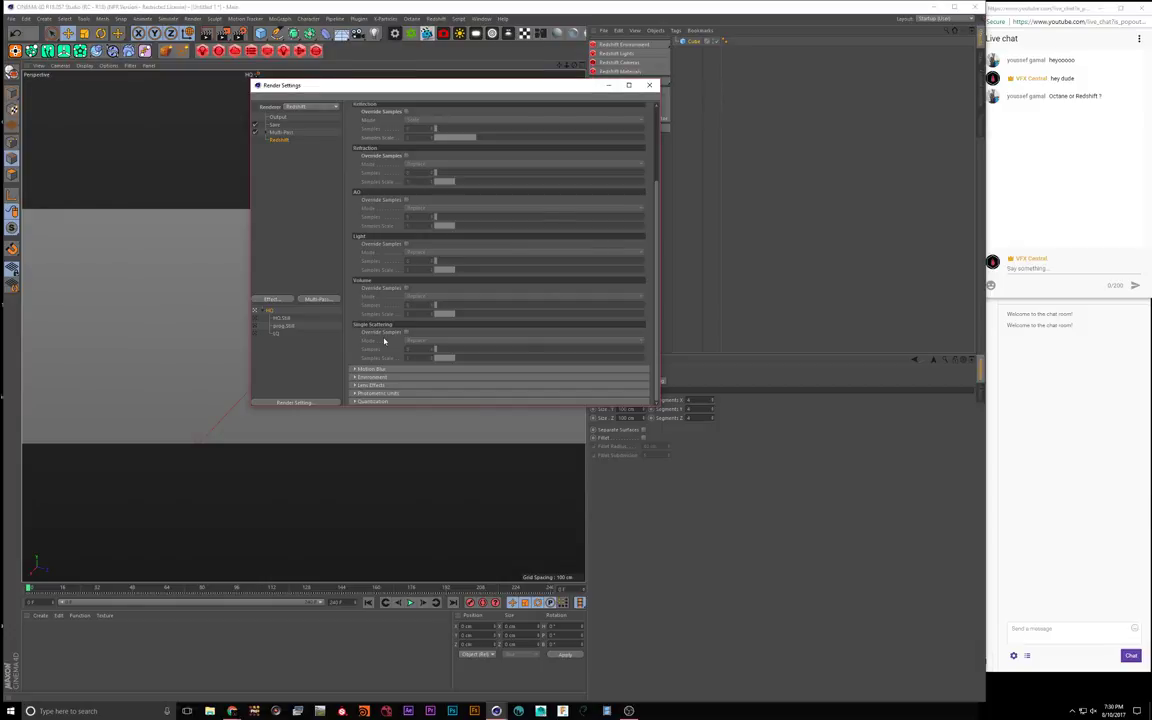
scroll(383, 341, "up", 10)
left_click(356, 197)
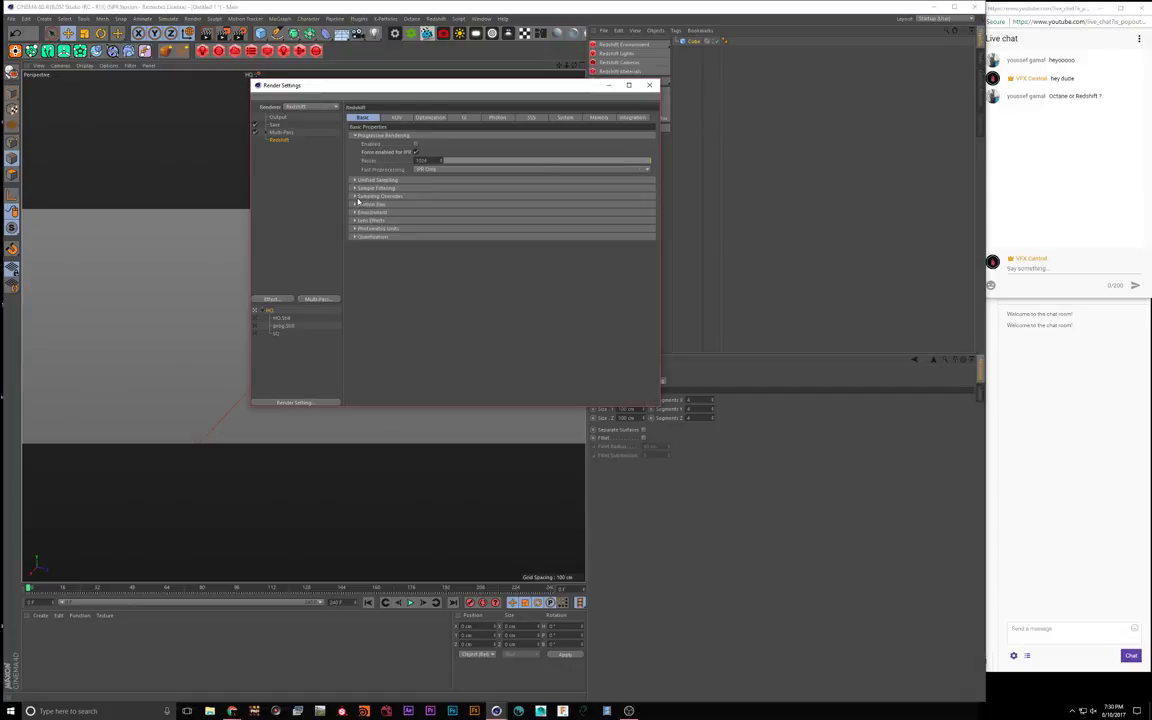
Disable Motion Blur in Redshift's Basic render properties and collapse its section
left_click(369, 205)
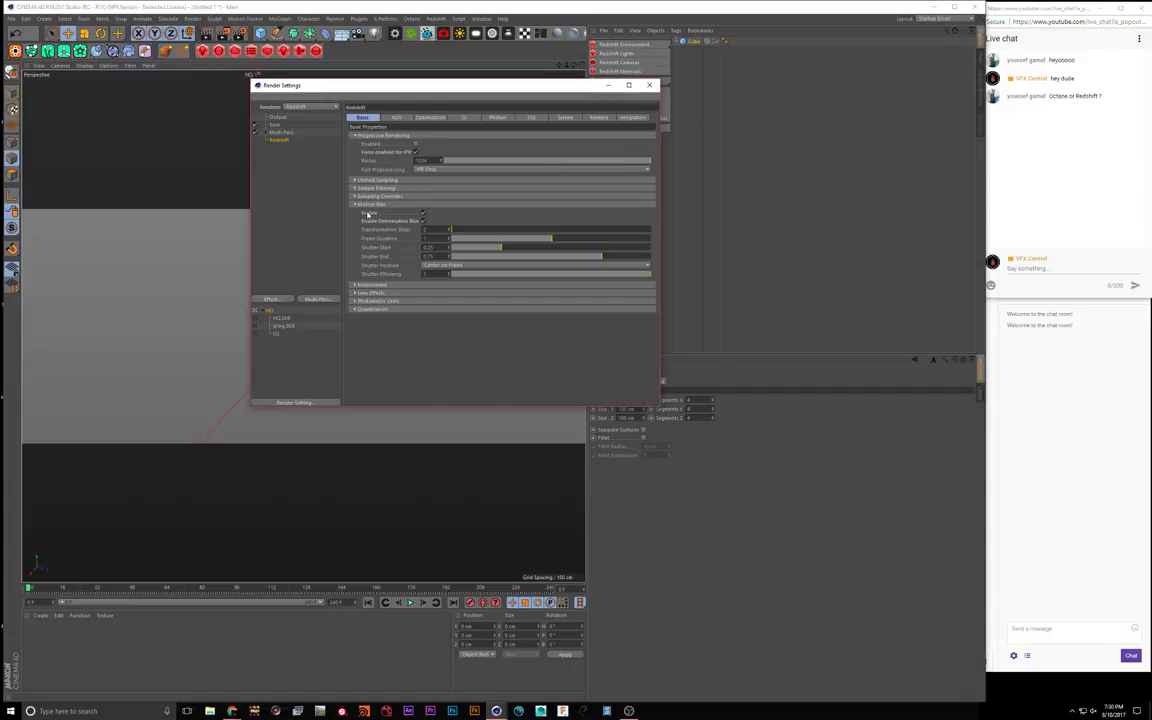
left_click(423, 213)
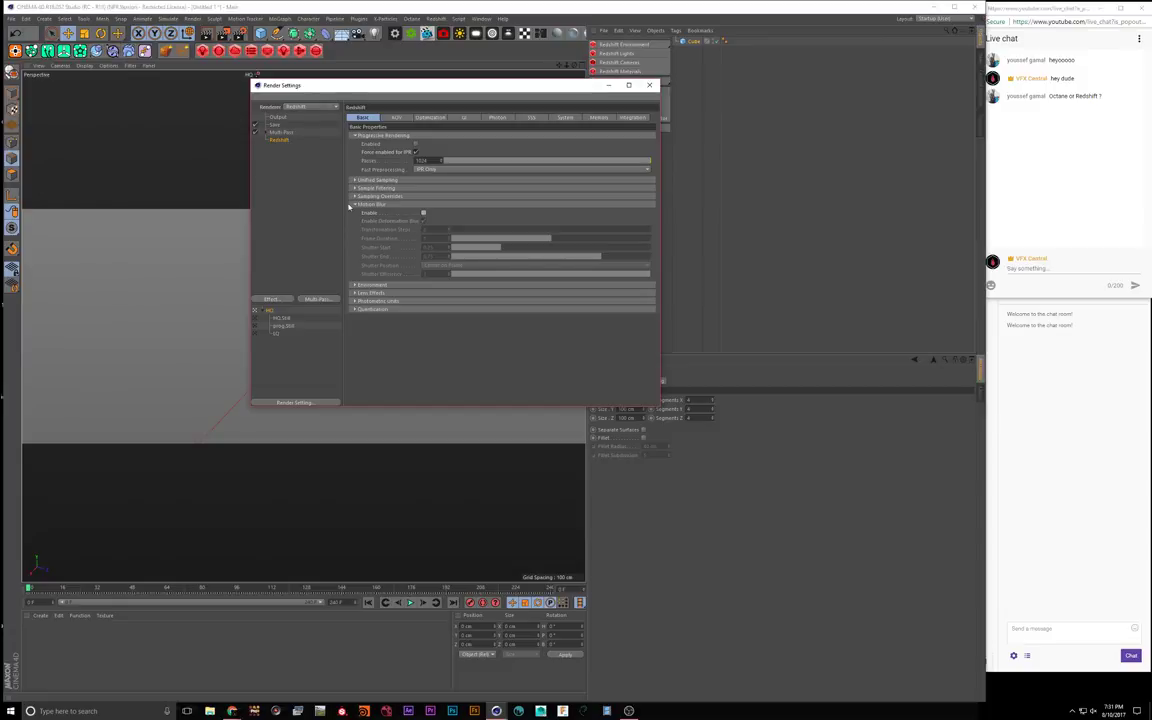
left_click(363, 204)
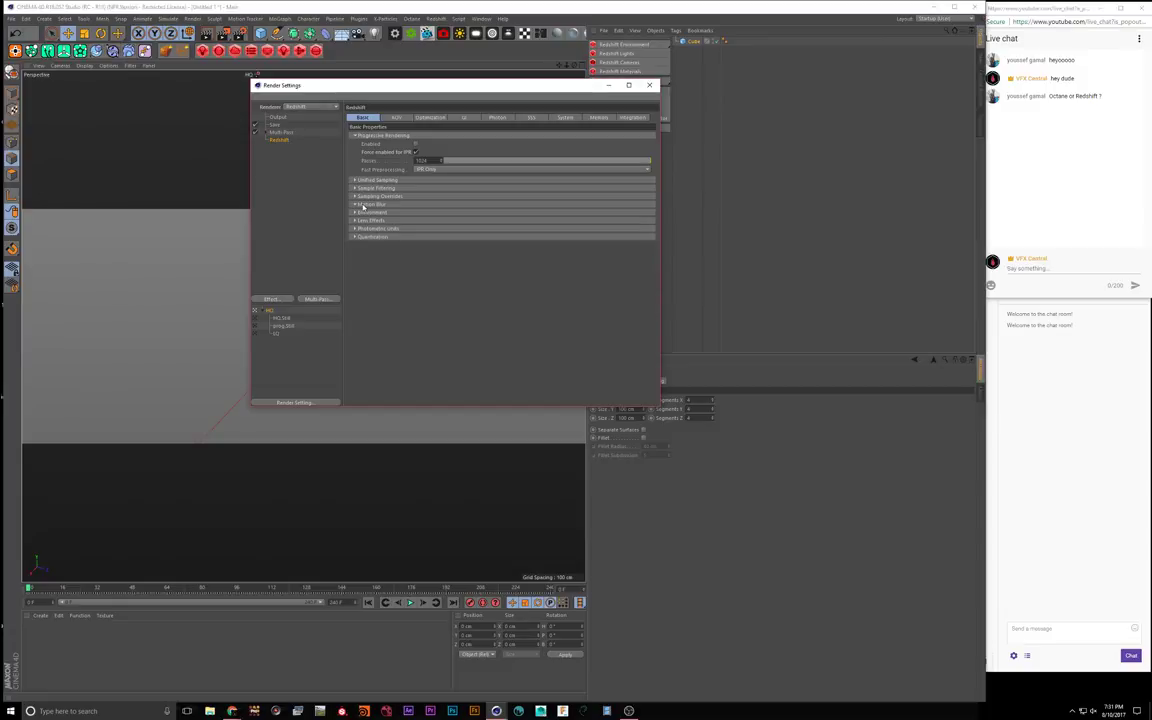
Look through the Environment, Lens Effects and Photometric Units sections of the Basic properties
left_click(368, 212)
left_click(368, 213)
left_click(370, 220)
left_click(370, 221)
left_click(371, 229)
left_click(371, 229)
Answer the renderer question in the YouTube live chat with "redshift"
left_click(1062, 267)
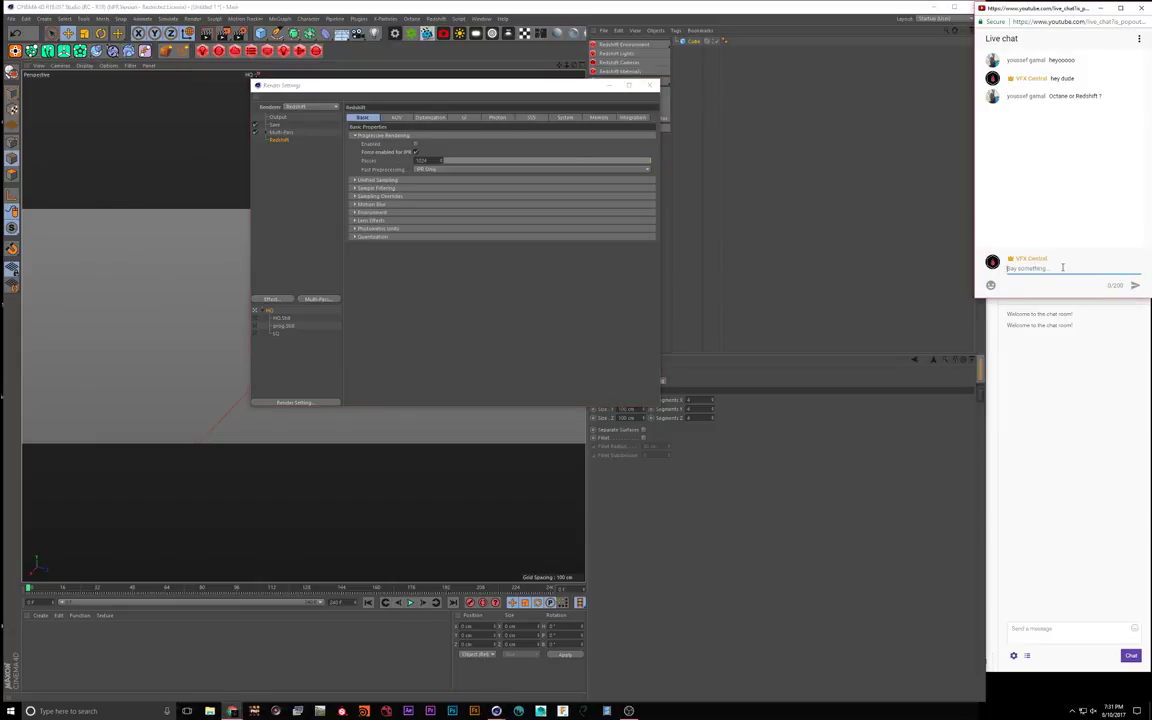
type("redshift")
key("Return")
Set the Redshift AOV mode to Enabled and keep the Multi-Part EXR option on
left_click(517, 325)
left_click(396, 118)
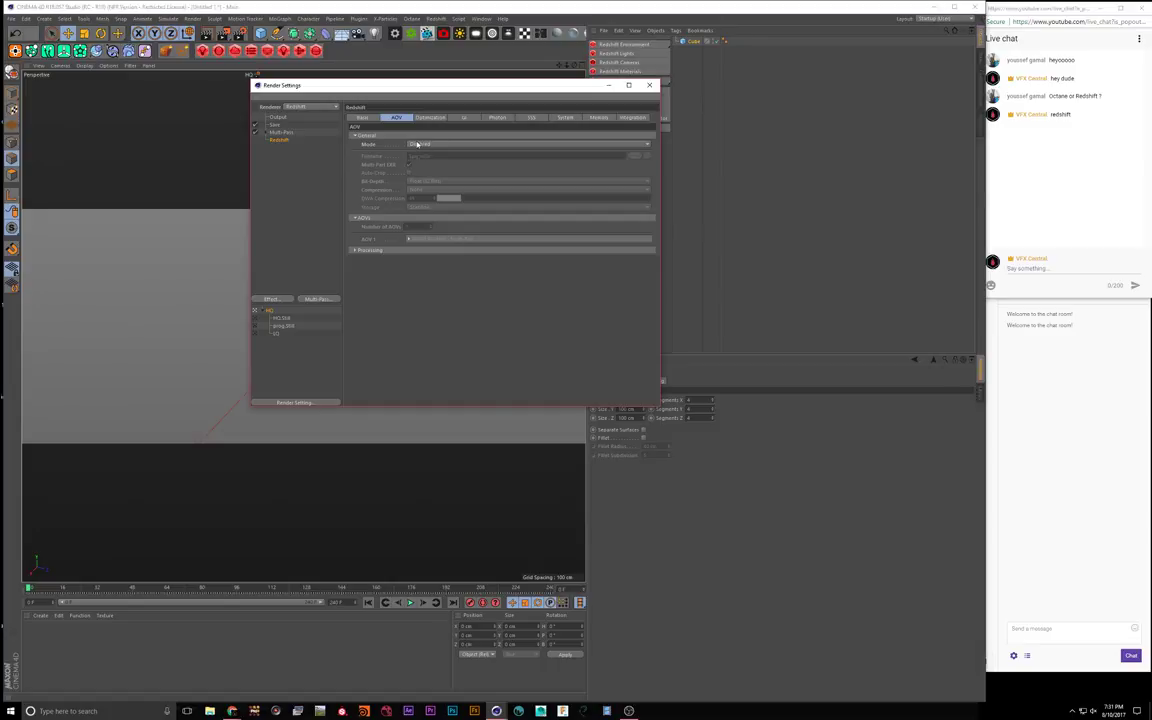
left_click(419, 145)
left_click(412, 154)
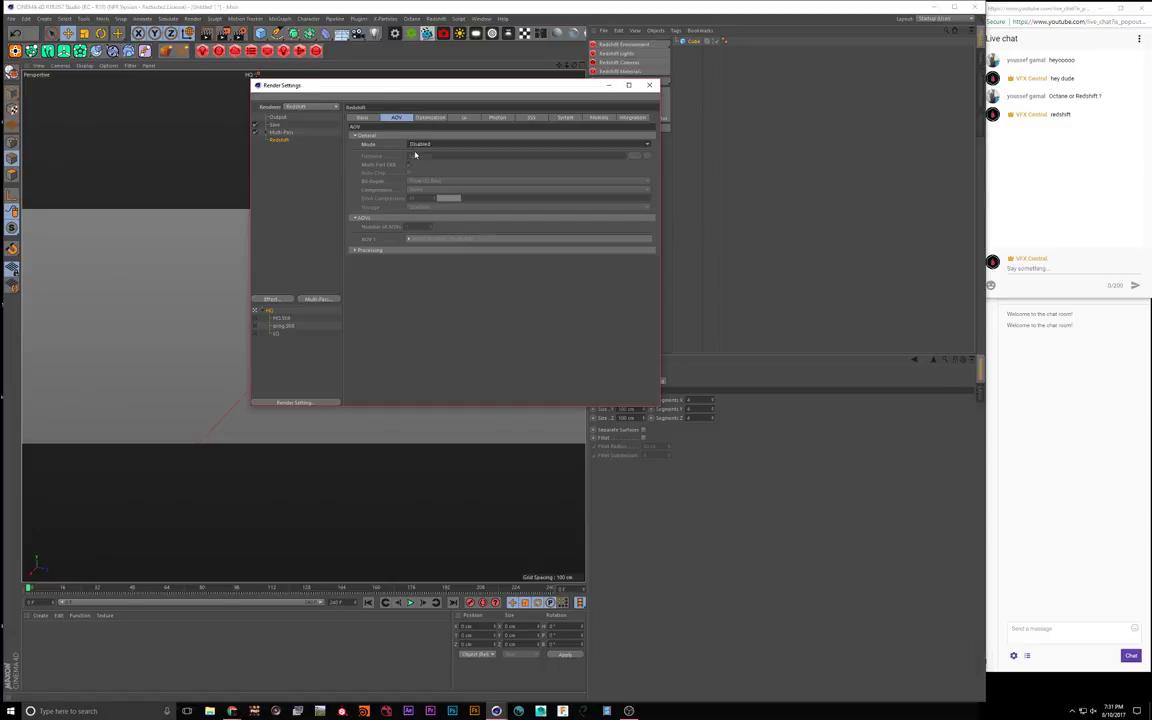
left_click(431, 145)
left_click(424, 153)
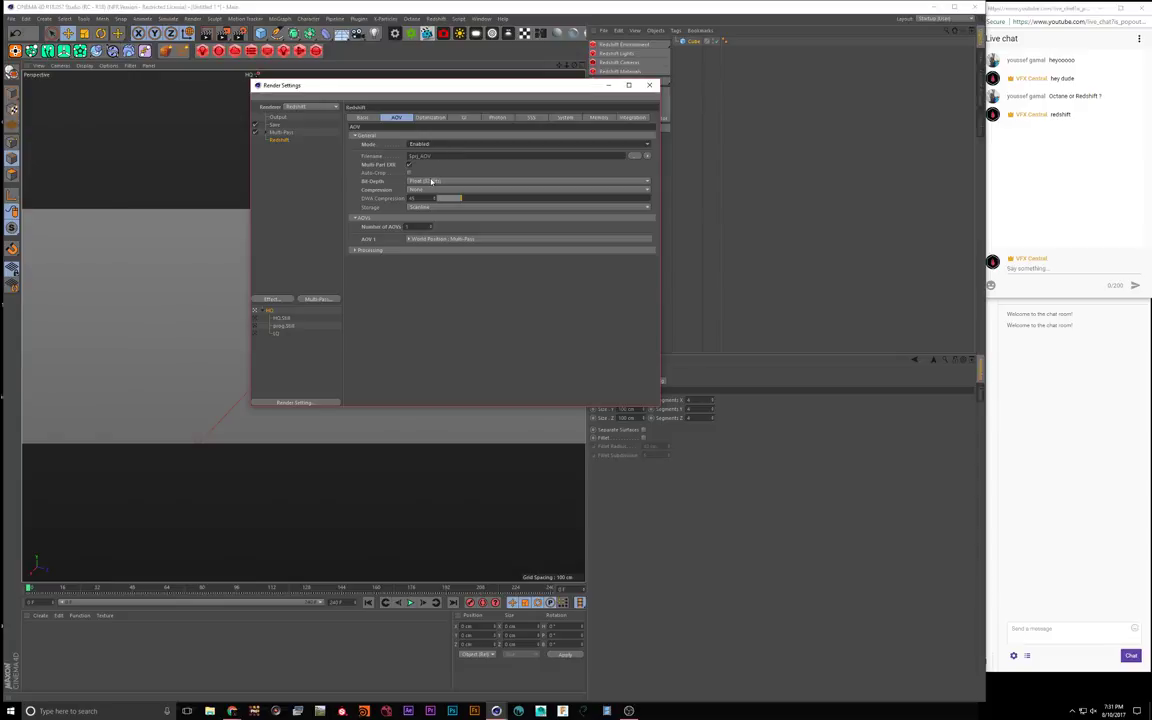
left_click(409, 165)
left_click(409, 165)
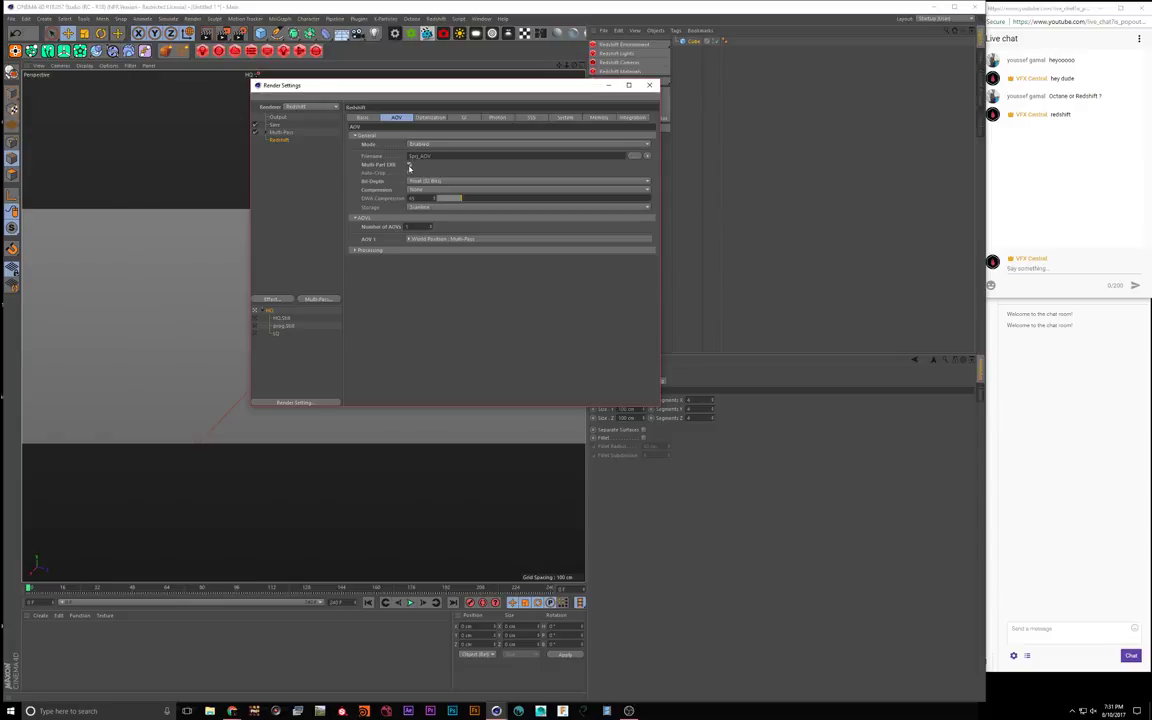
Enable saving of the regular image in the Save render settings and keep multi-pass image saving on
left_click(465, 152)
left_click(276, 118)
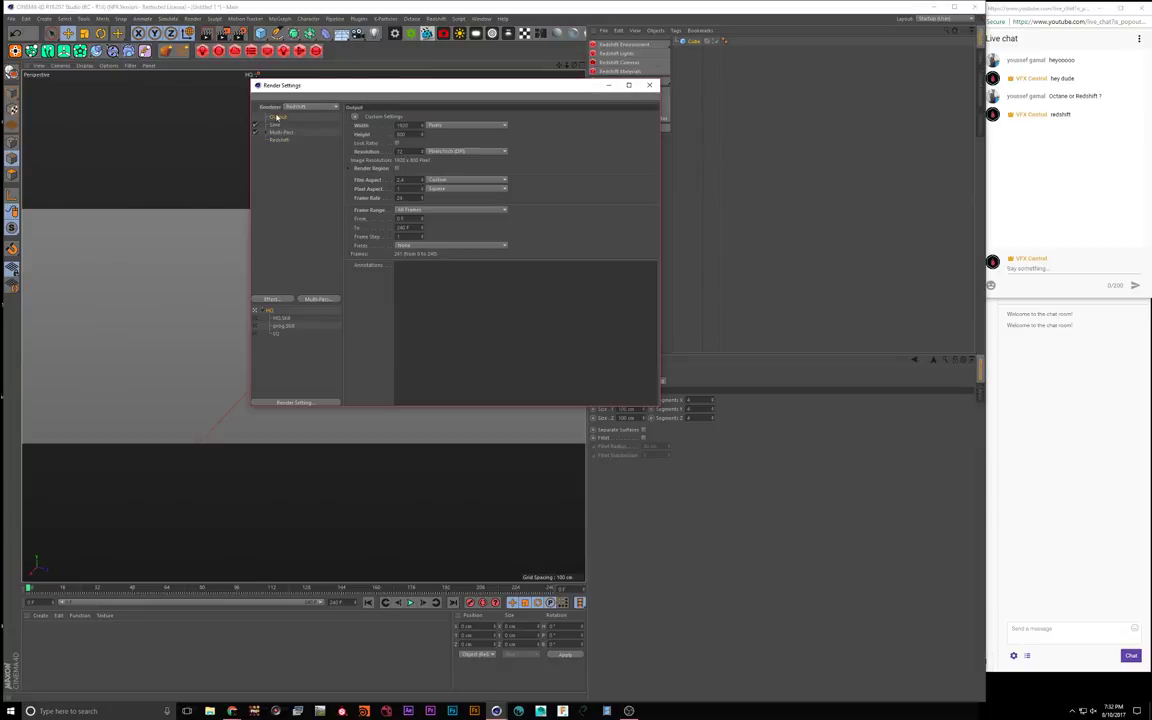
left_click(275, 124)
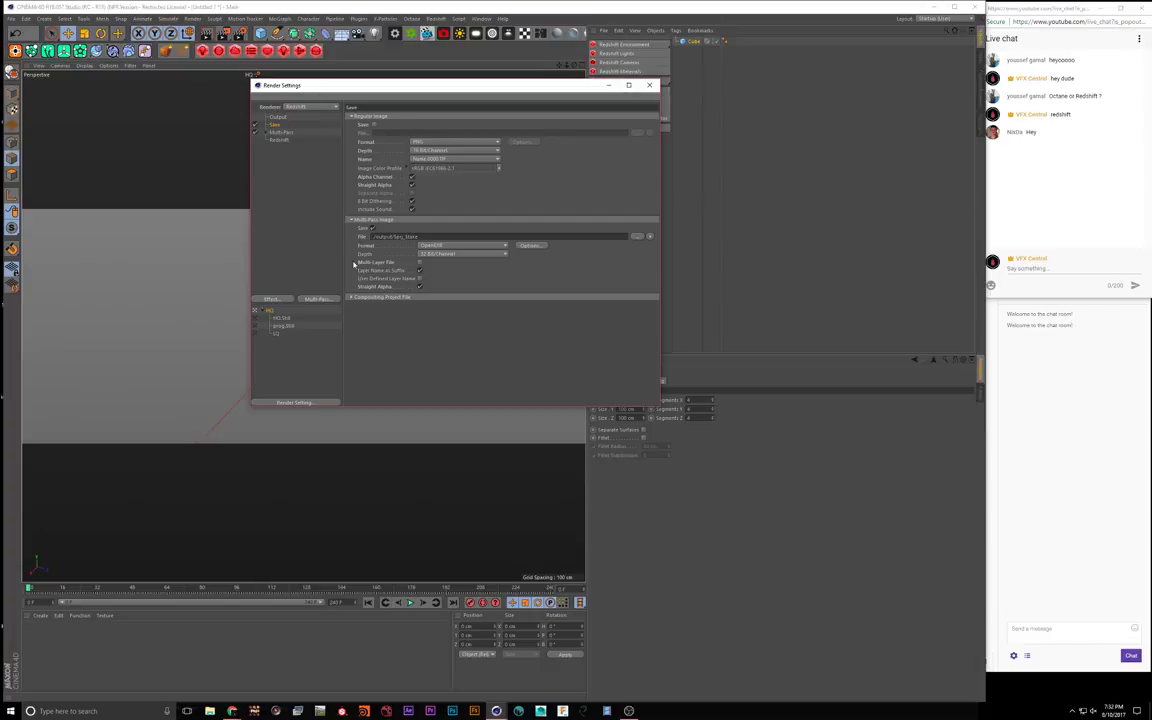
left_click(372, 227)
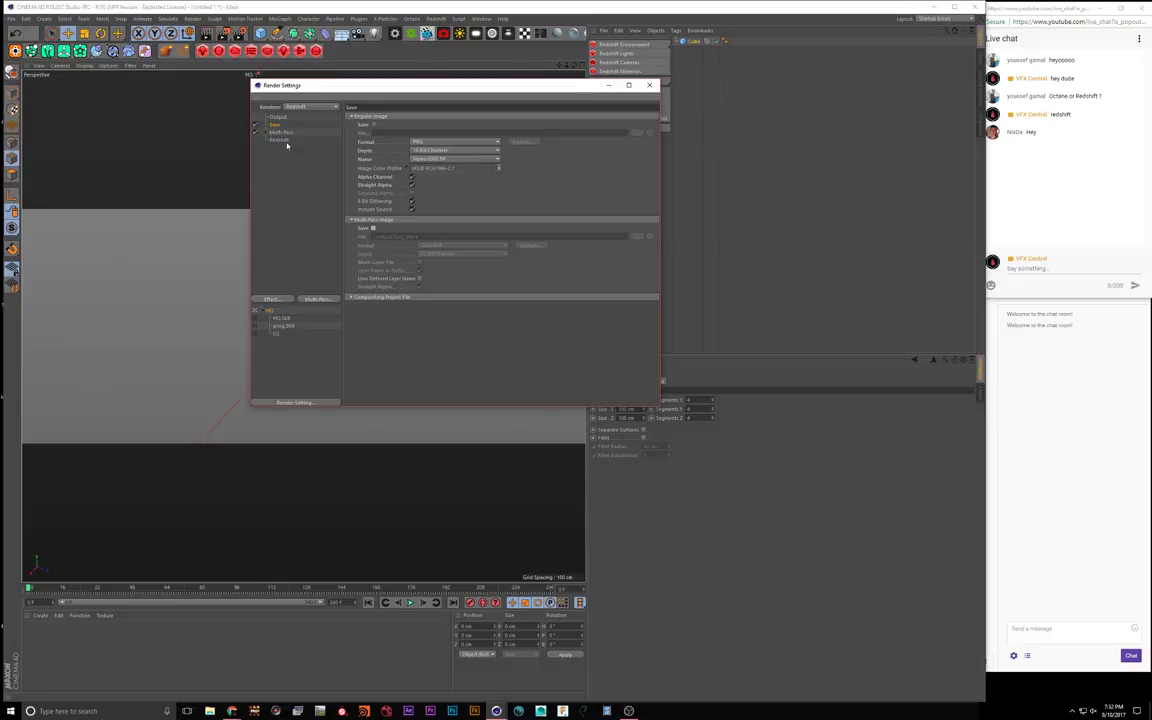
left_click(374, 125)
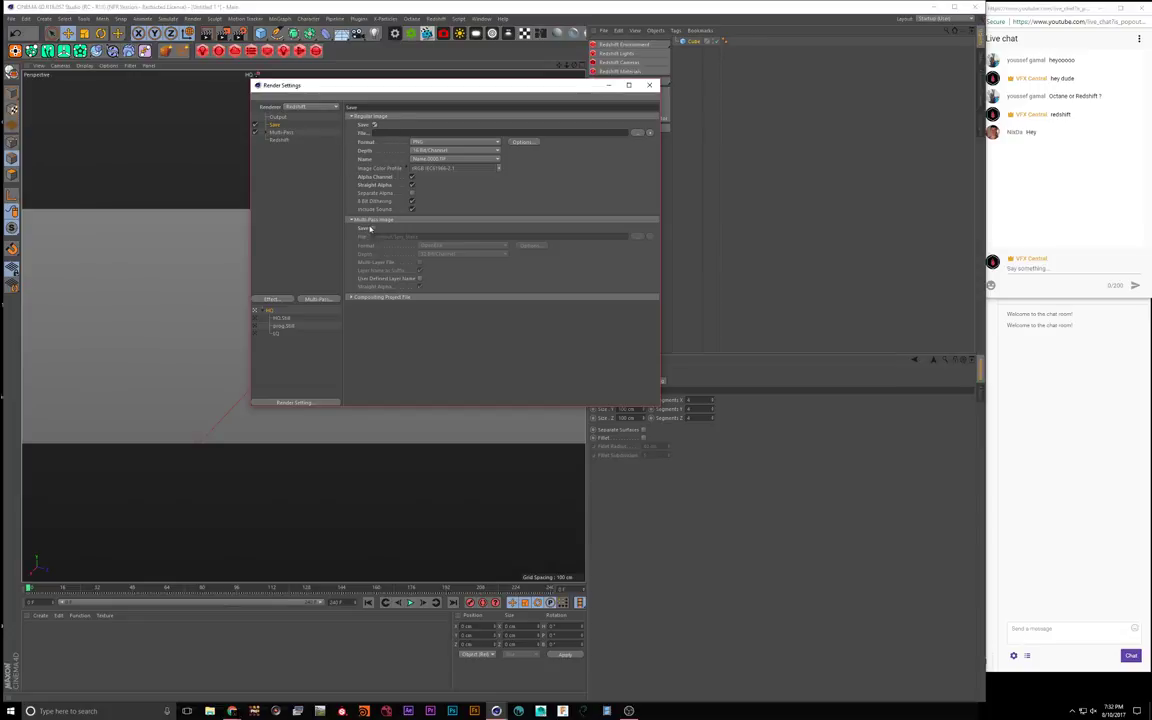
left_click(373, 229)
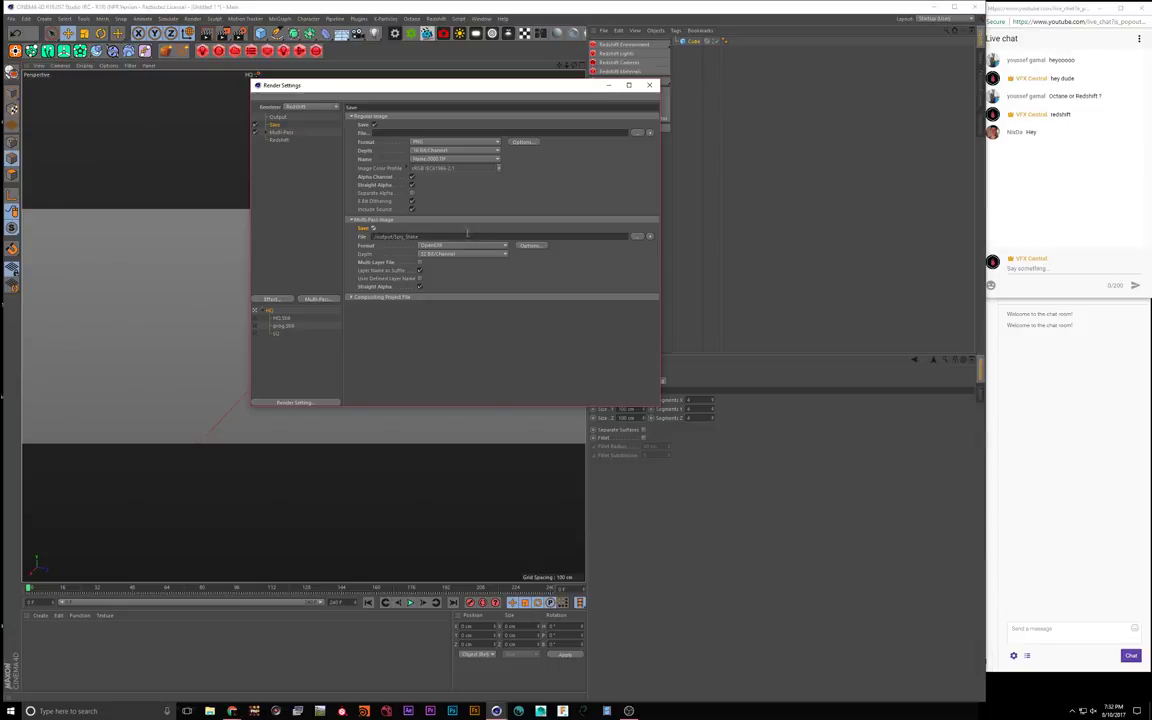
Return to Redshift's AOV settings and raise the number of AOVs to 8
left_click(279, 140)
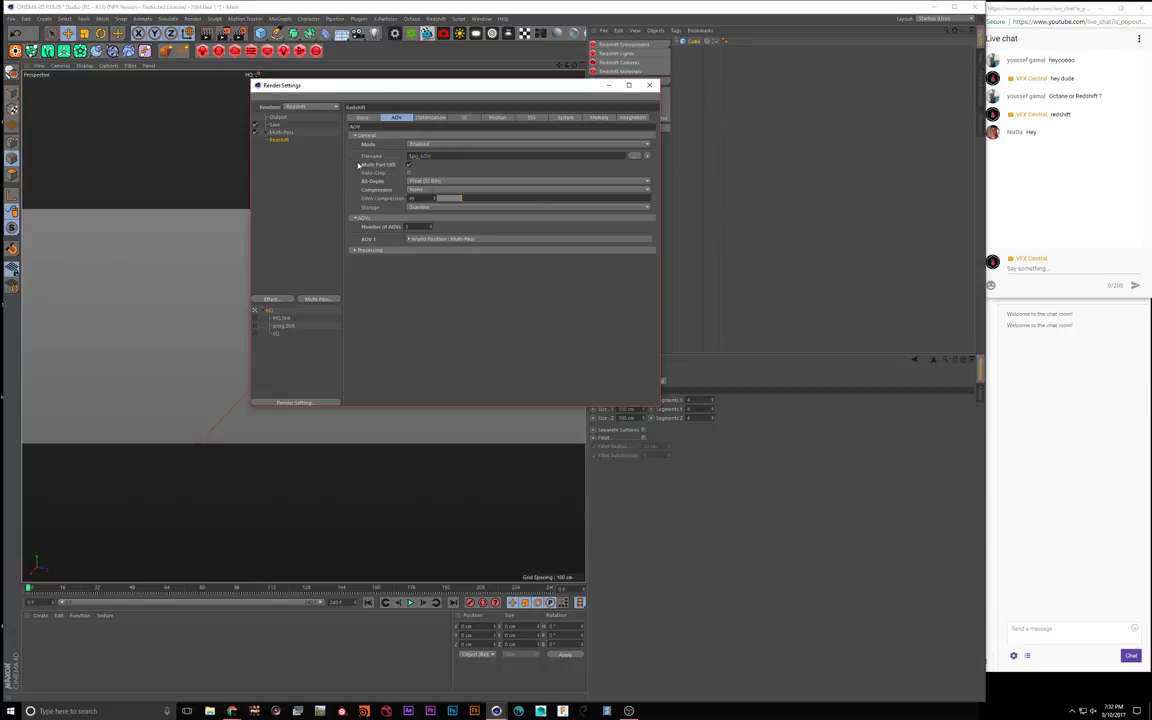
left_click(431, 225)
left_click(431, 225)
left_click(431, 225)
left_click(431, 225)
left_click(431, 225)
left_click(431, 225)
left_click(431, 225)
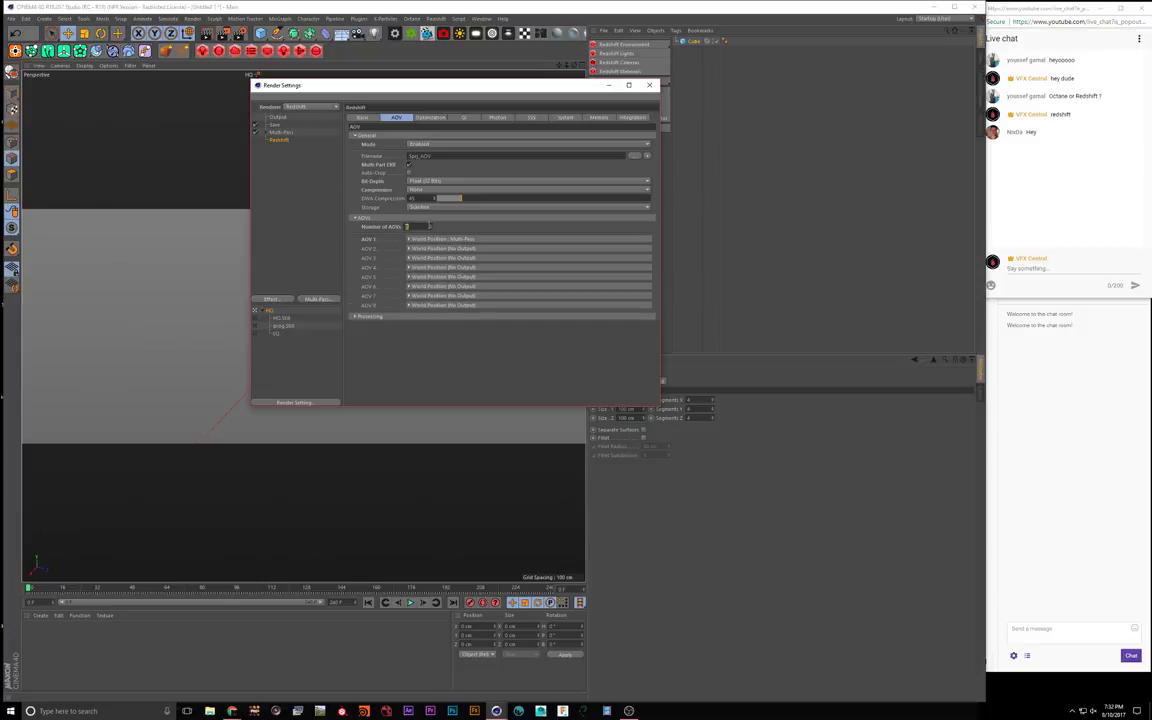
Set the type of AOV 1 to Ambient Occlusion and look over the other available types
left_click(409, 240)
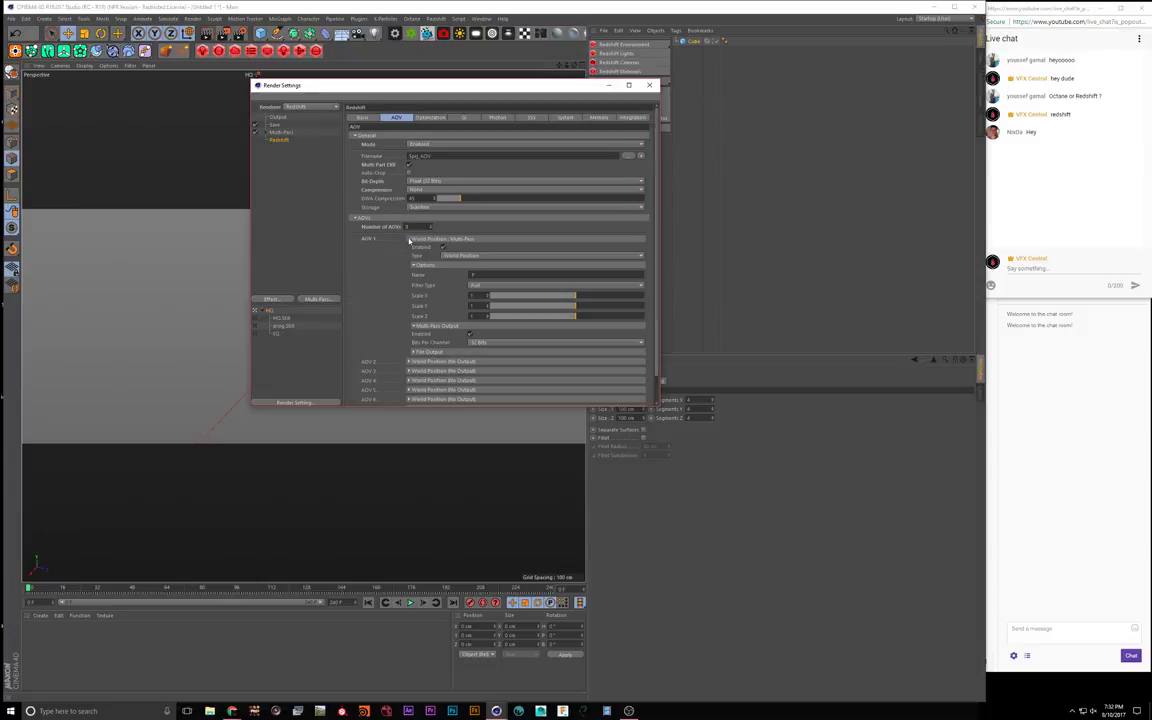
left_click(471, 255)
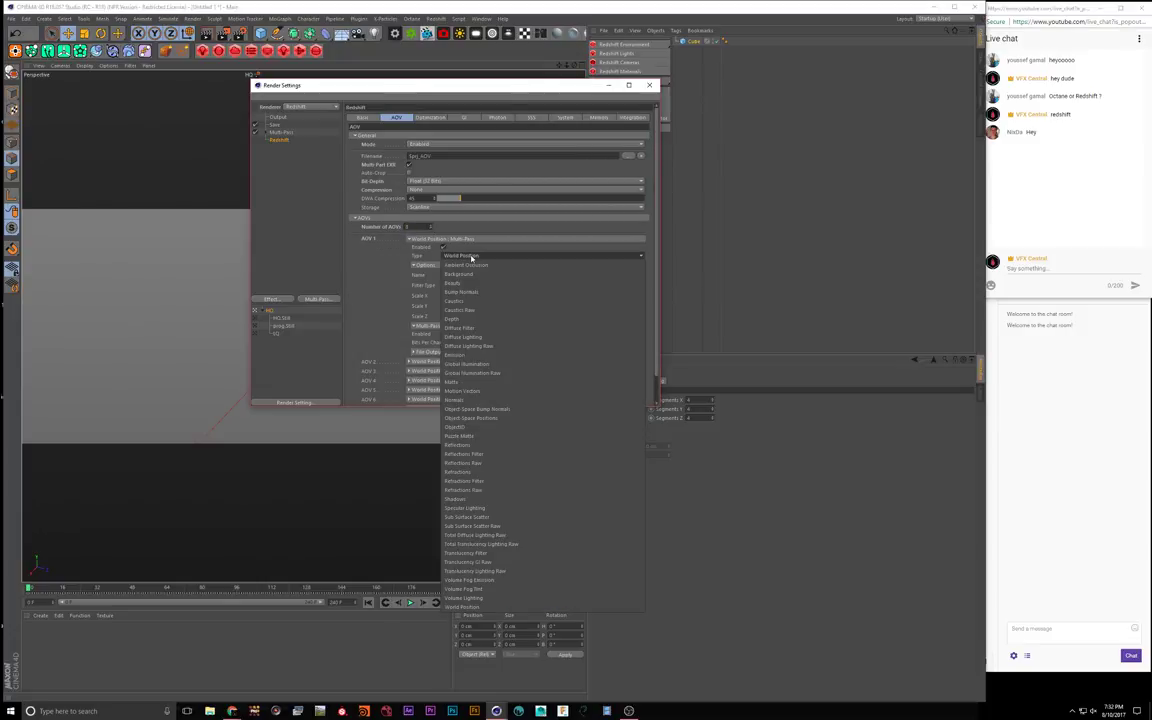
left_click(461, 266)
left_click(454, 256)
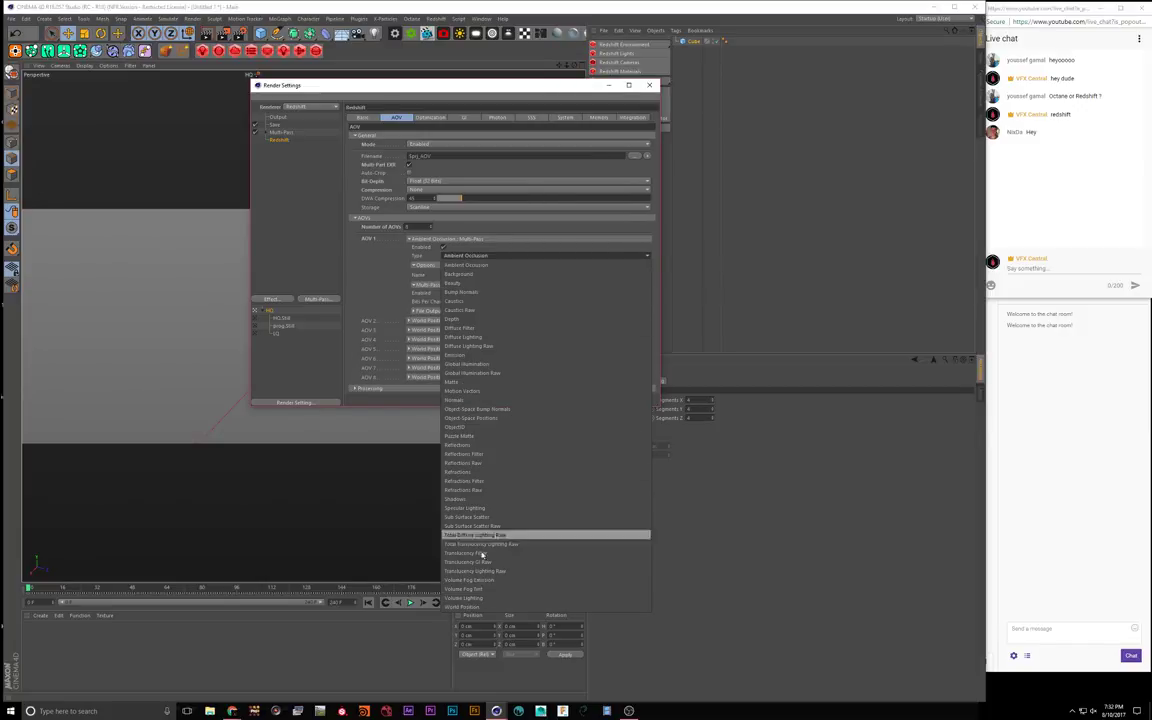
left_click(409, 256)
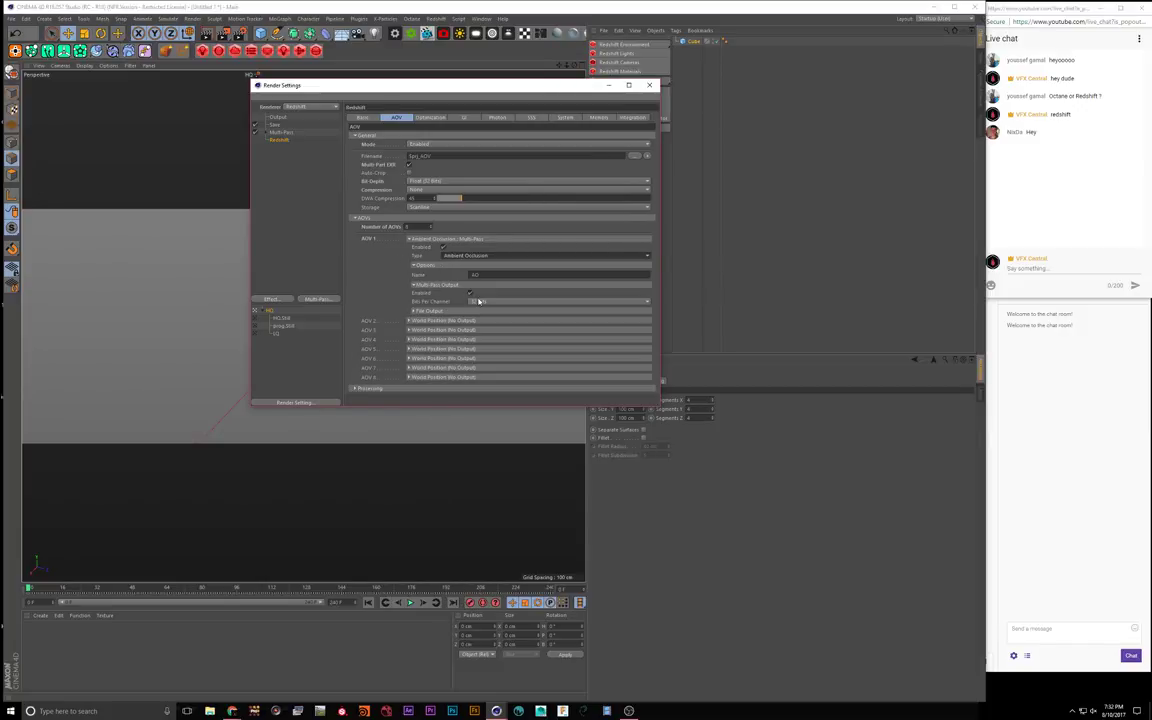
Review the Multi-Pass Output and File Output options of AOV 1, keeping multi-pass output enabled, and collapse its settings
left_click(470, 293)
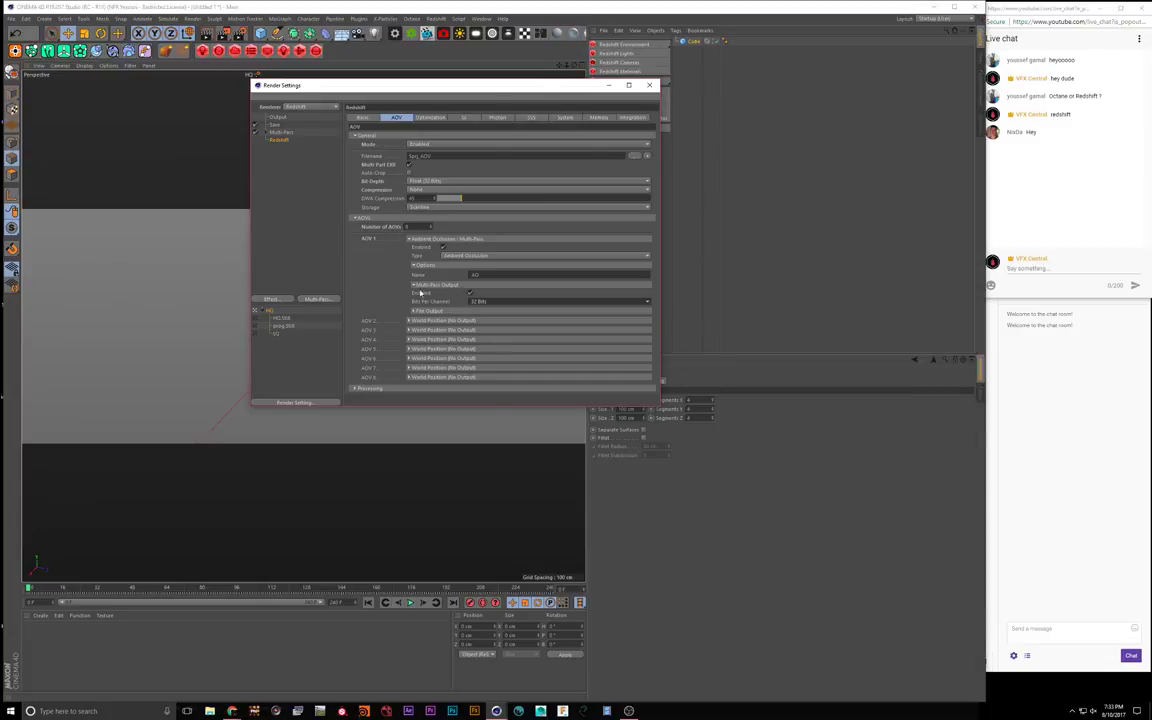
left_click(440, 313)
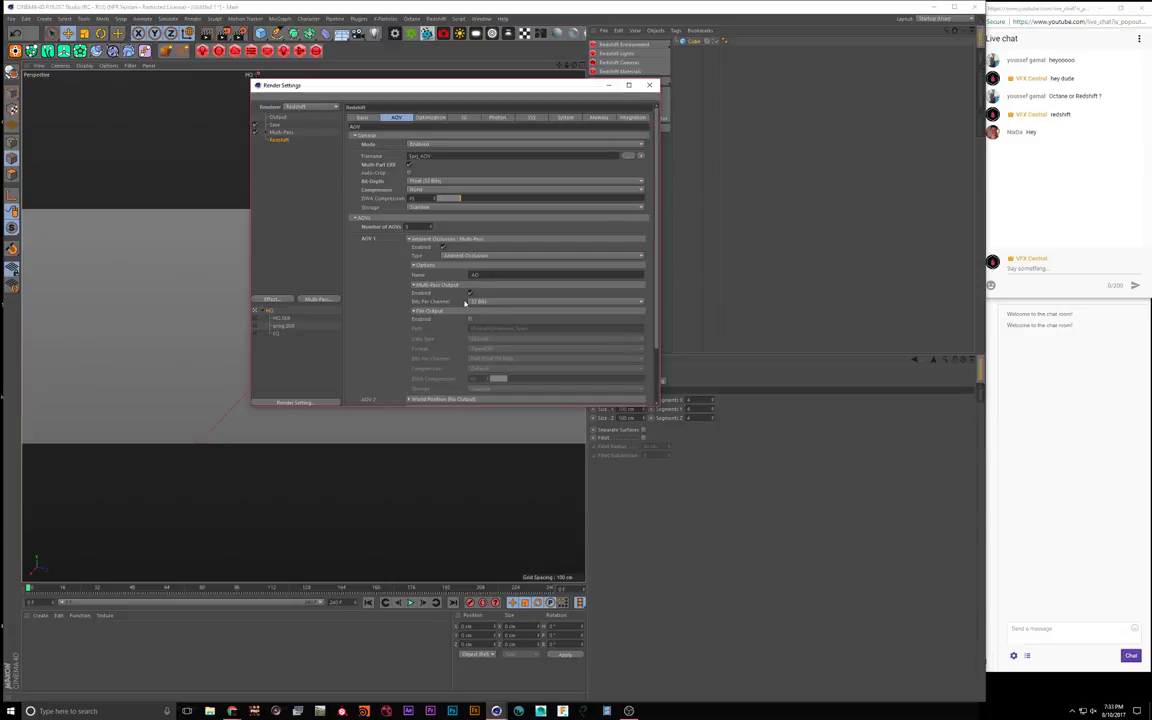
scroll(467, 302, "down", 2)
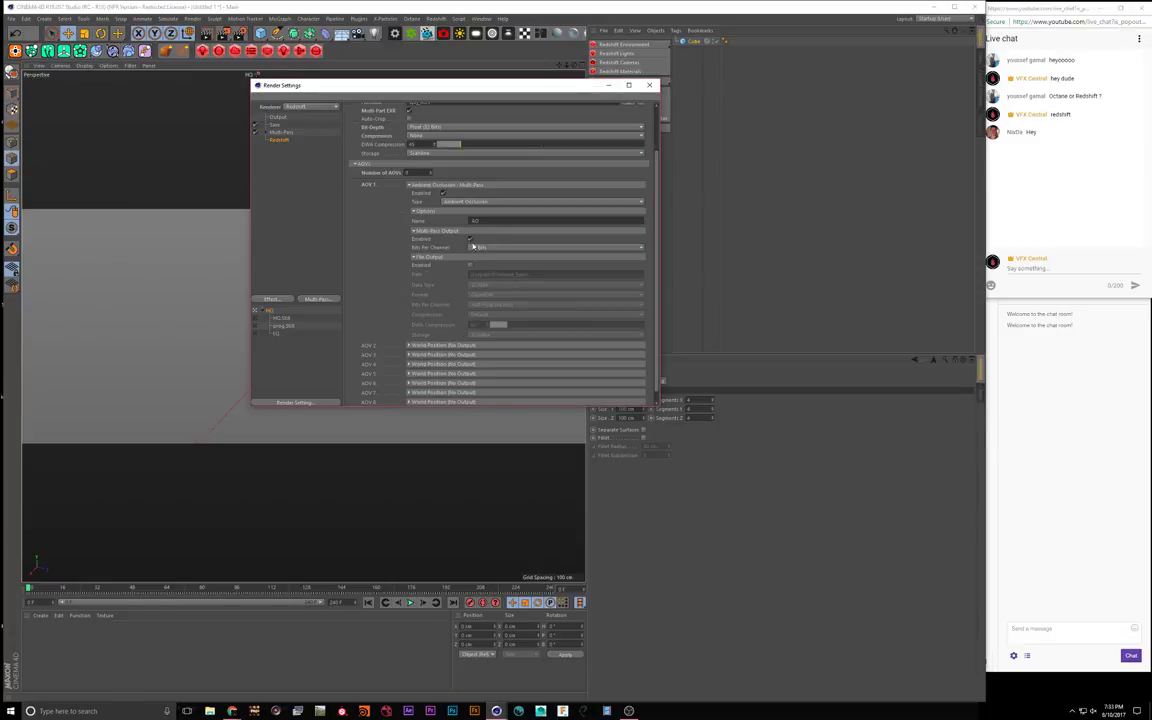
left_click(430, 260)
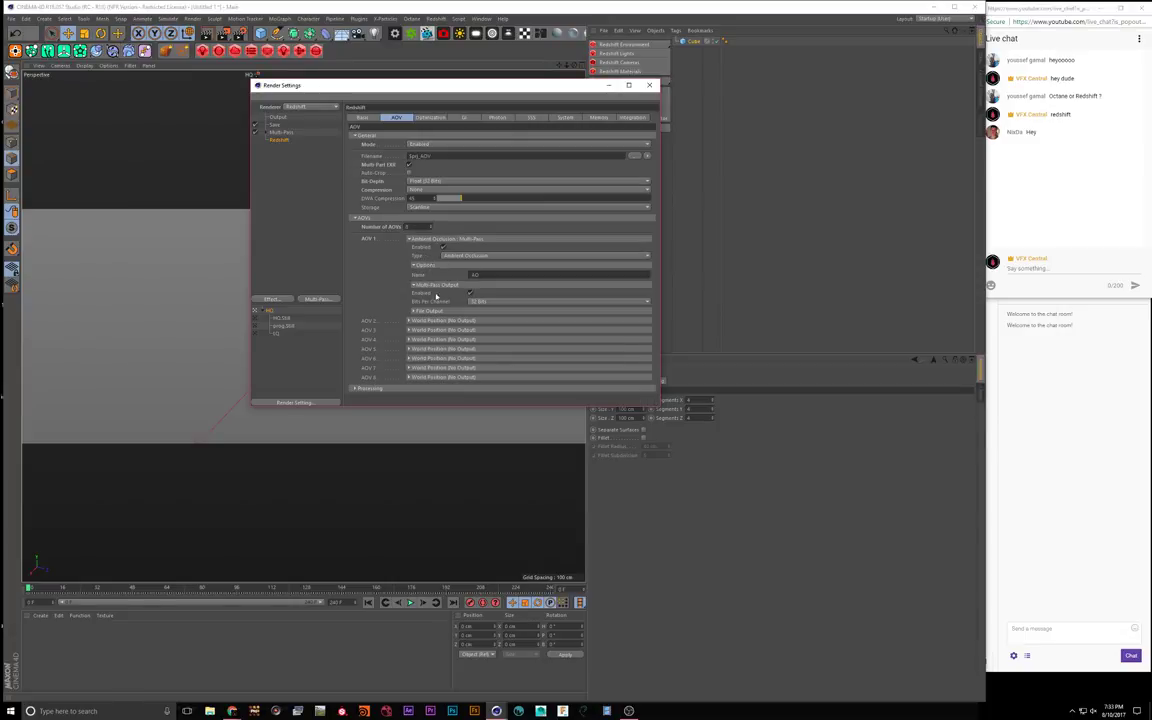
left_click(409, 239)
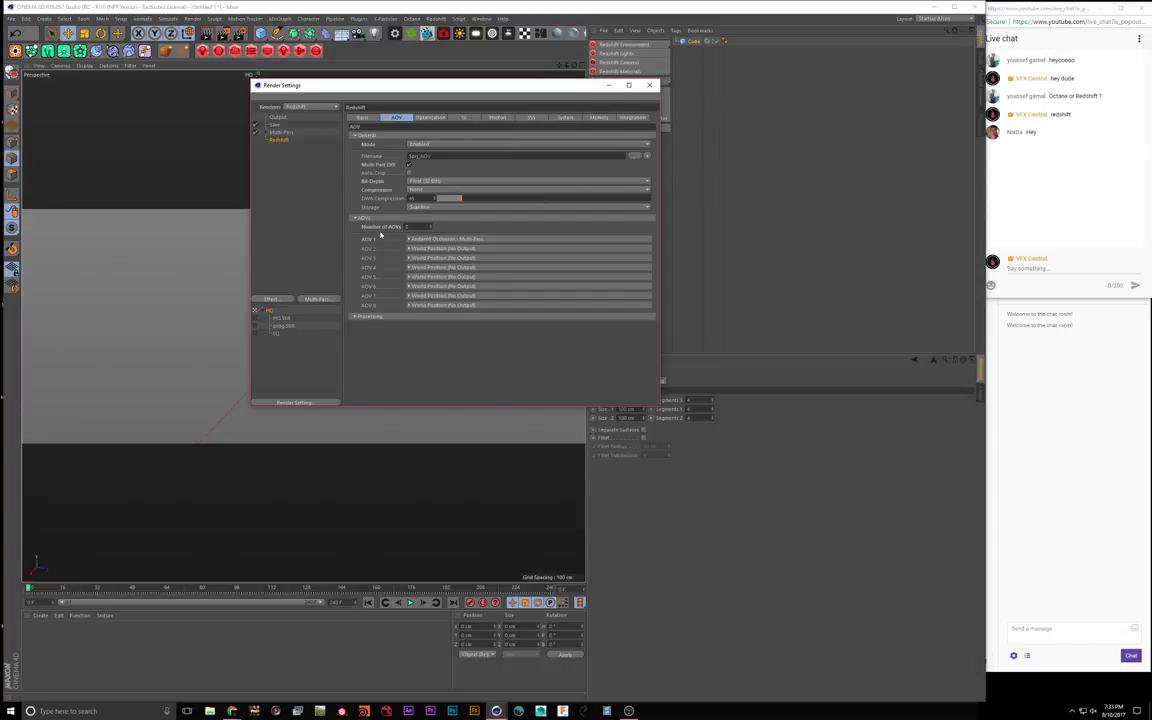
Look through the list of types available for AOV 2 and collapse its settings without choosing another
left_click(418, 249)
left_click(462, 264)
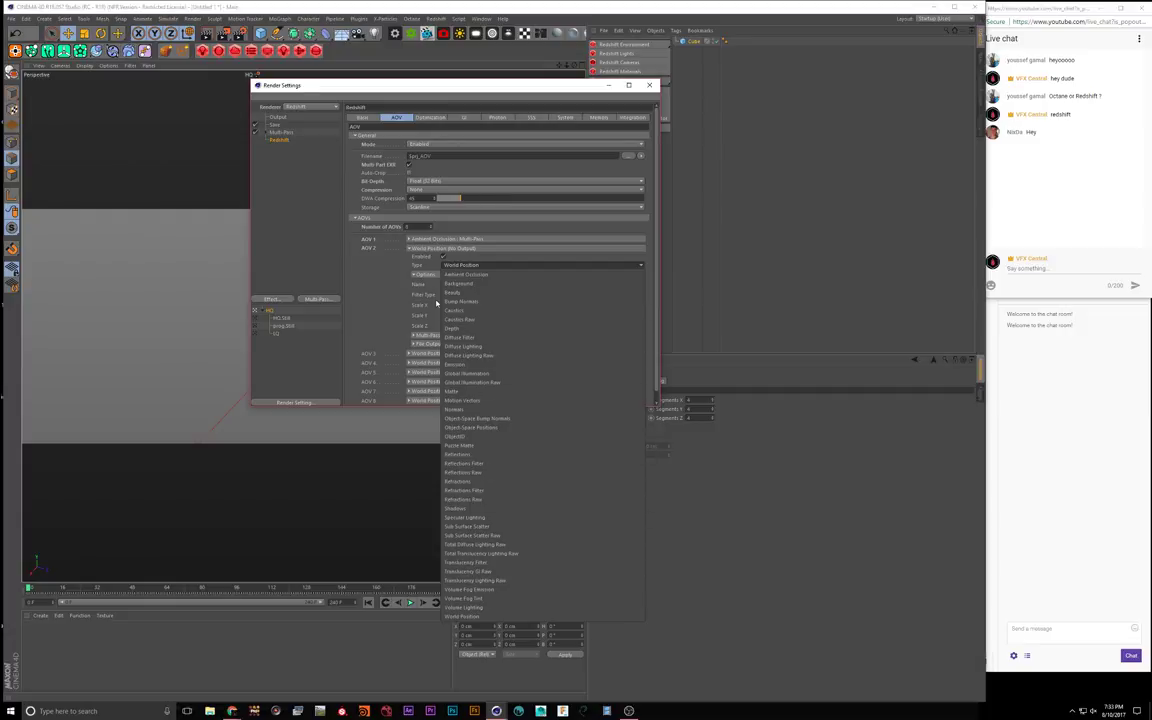
left_click(376, 288)
left_click(410, 249)
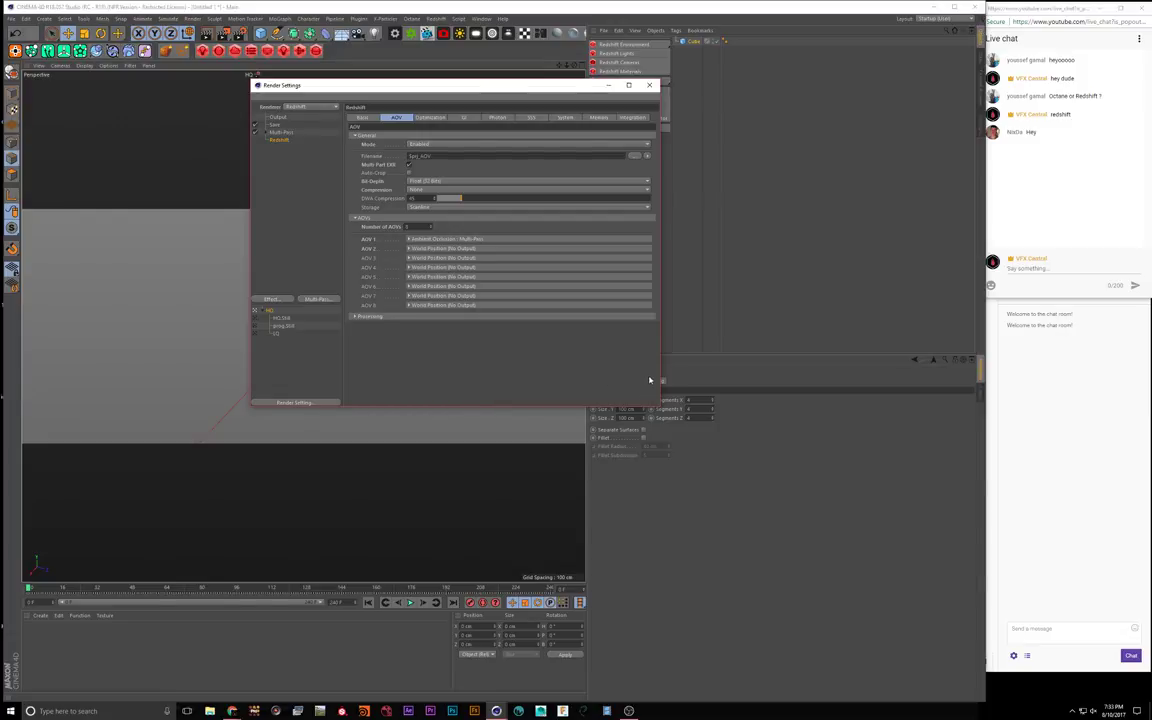
Switch to OBS, move the Display Capture source down below Audio Input Capture 2, and return to the Cinema 4D render settings
left_click(629, 710)
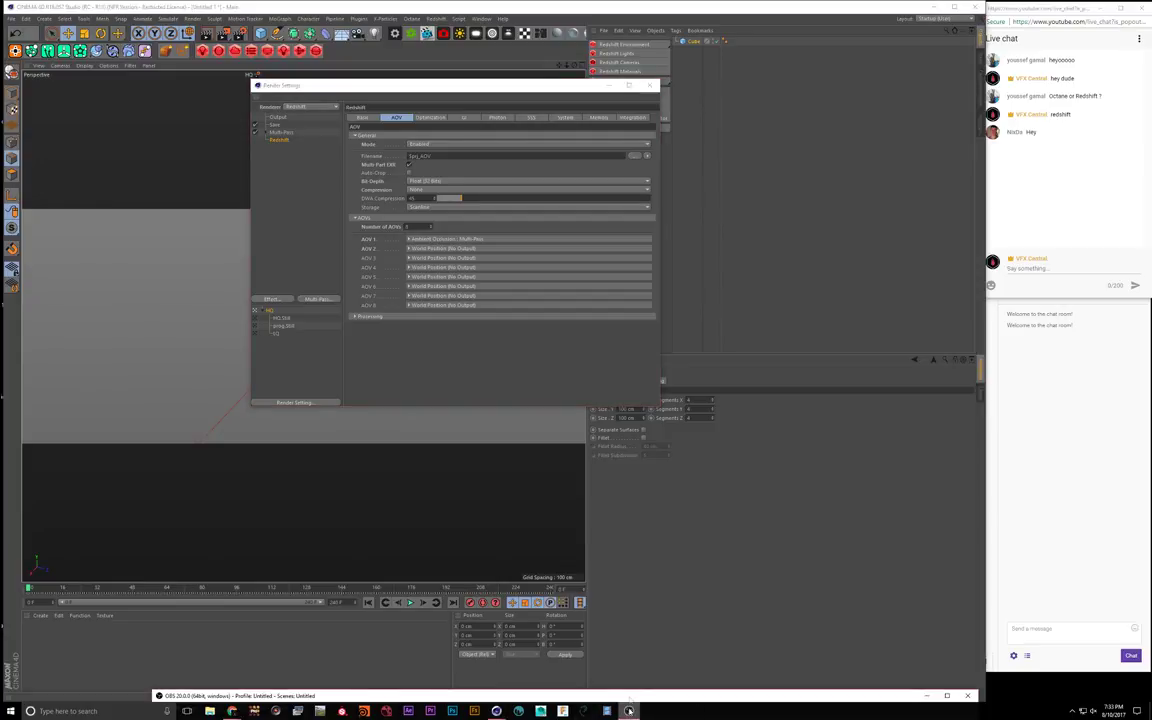
left_click_drag(621, 696, 621, 629)
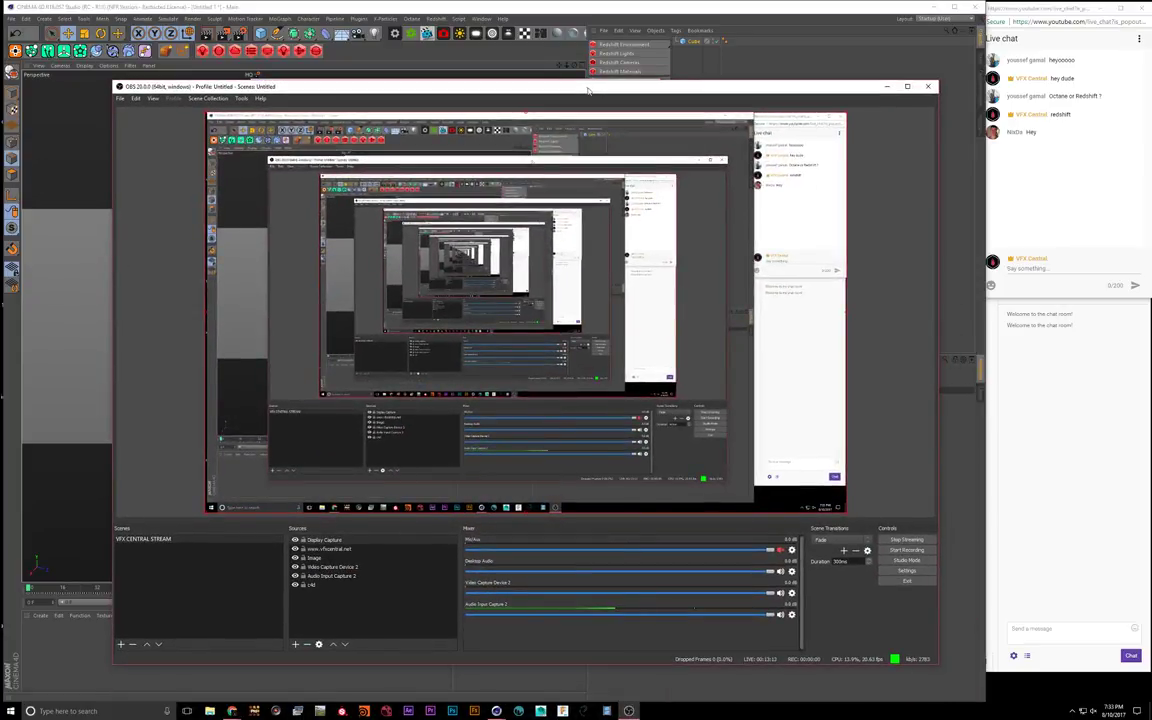
left_click(345, 645)
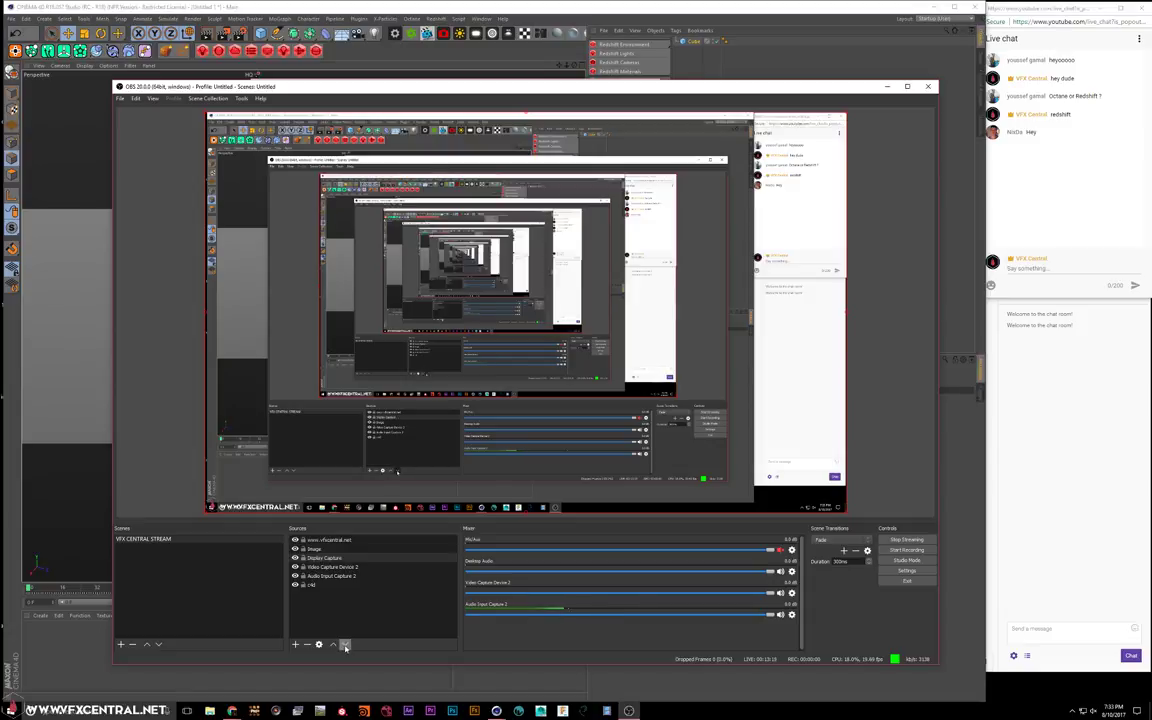
left_click(345, 645)
left_click(345, 645)
left_click(345, 645)
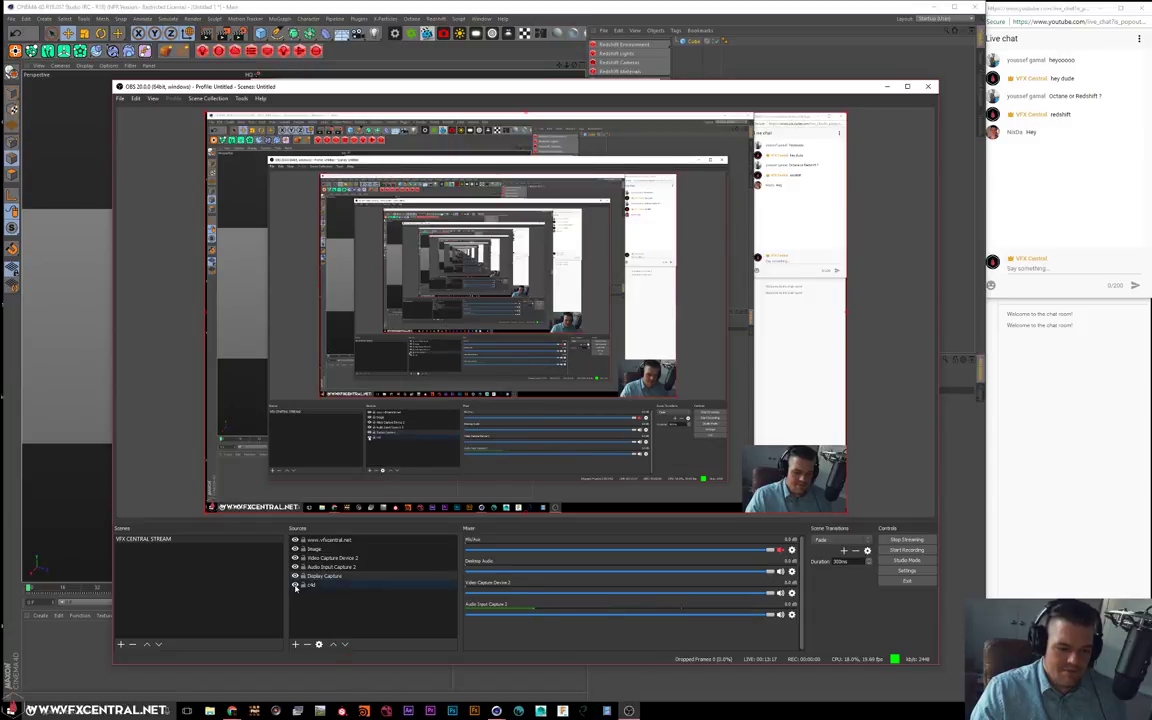
left_click_drag(468, 90, 506, 697)
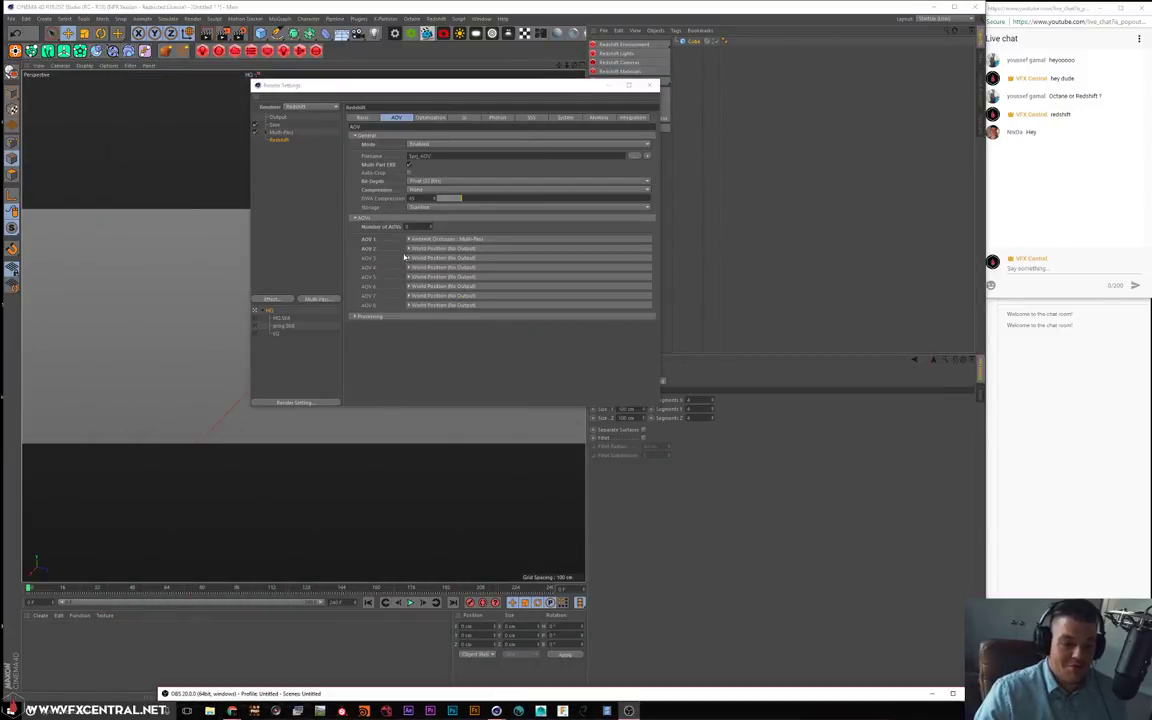
left_click(449, 396)
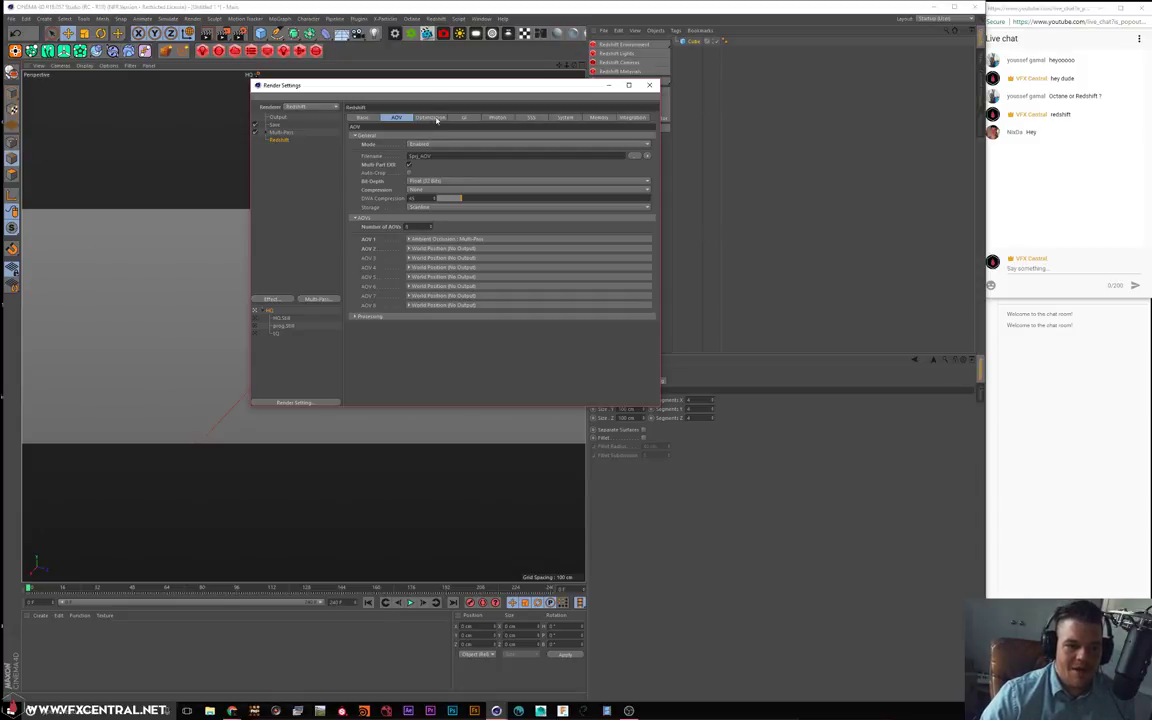
Look over the Optimization settings, and set Redshift's primary GI engine to Brute Force and the secondary to Irradiance Point Cloud
left_click(430, 118)
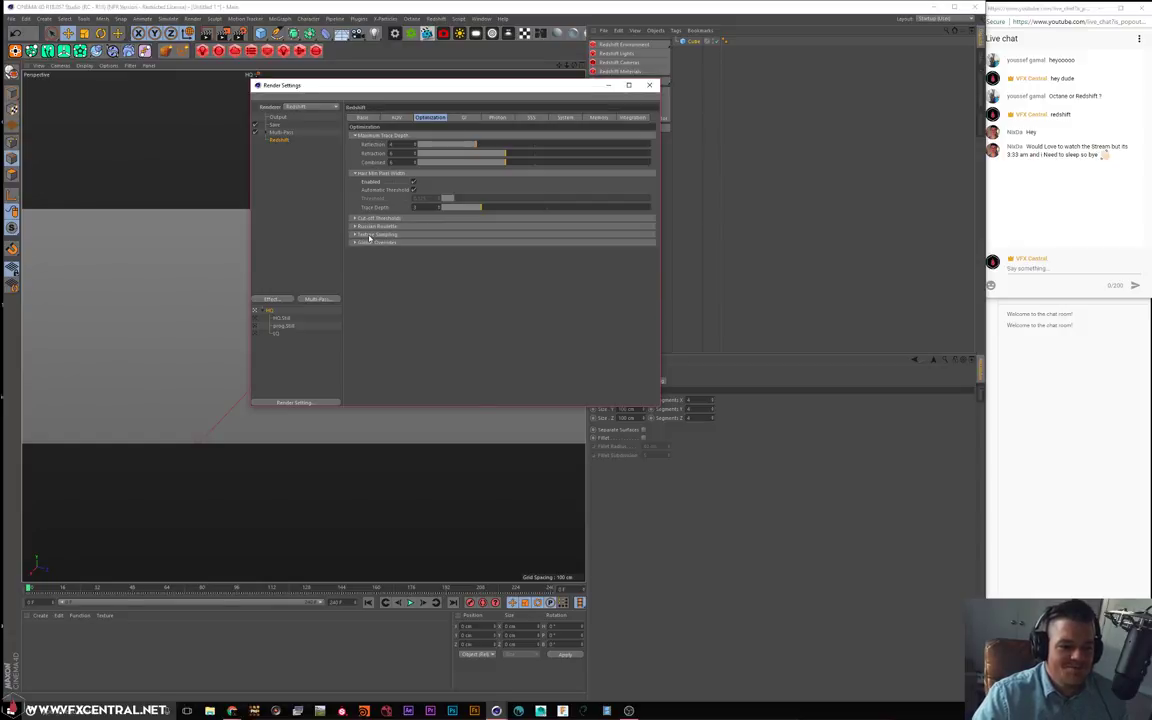
left_click(463, 118)
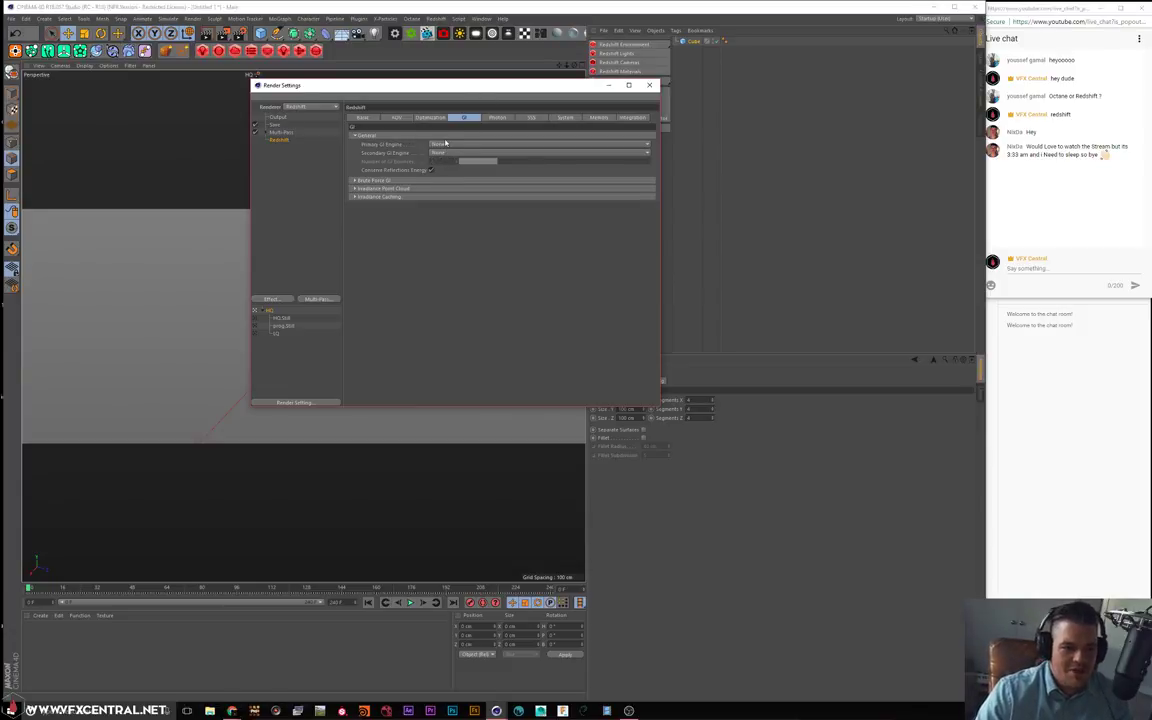
left_click(446, 143)
left_click(451, 181)
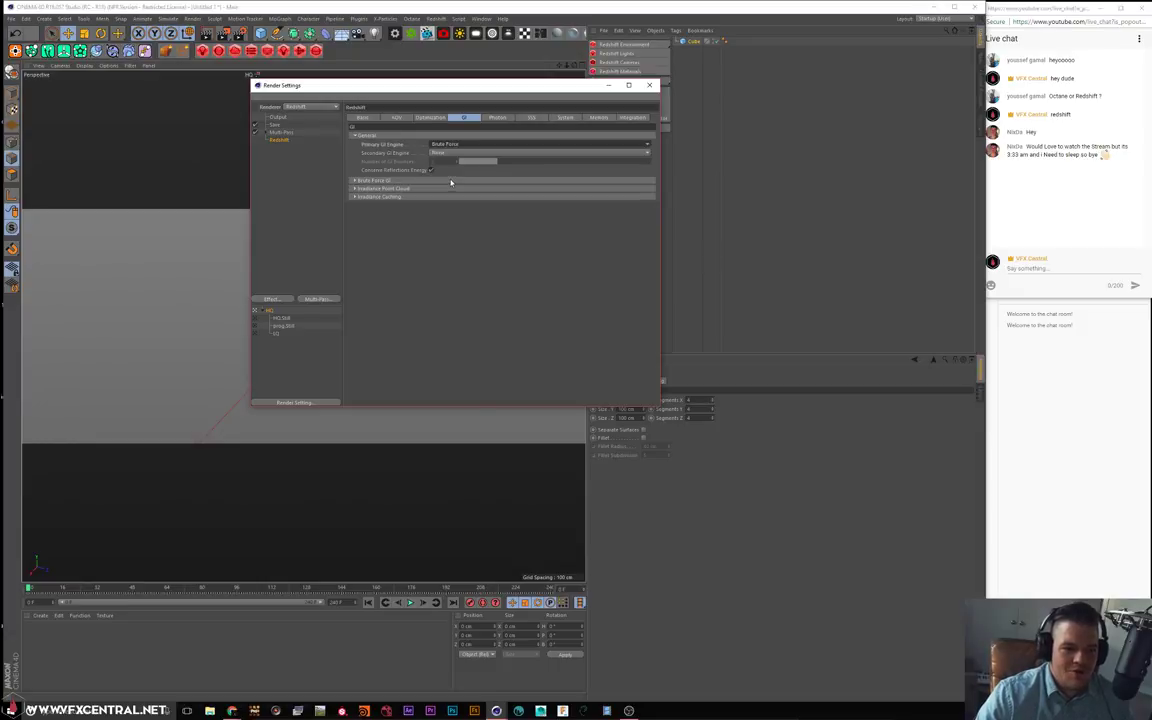
left_click(446, 152)
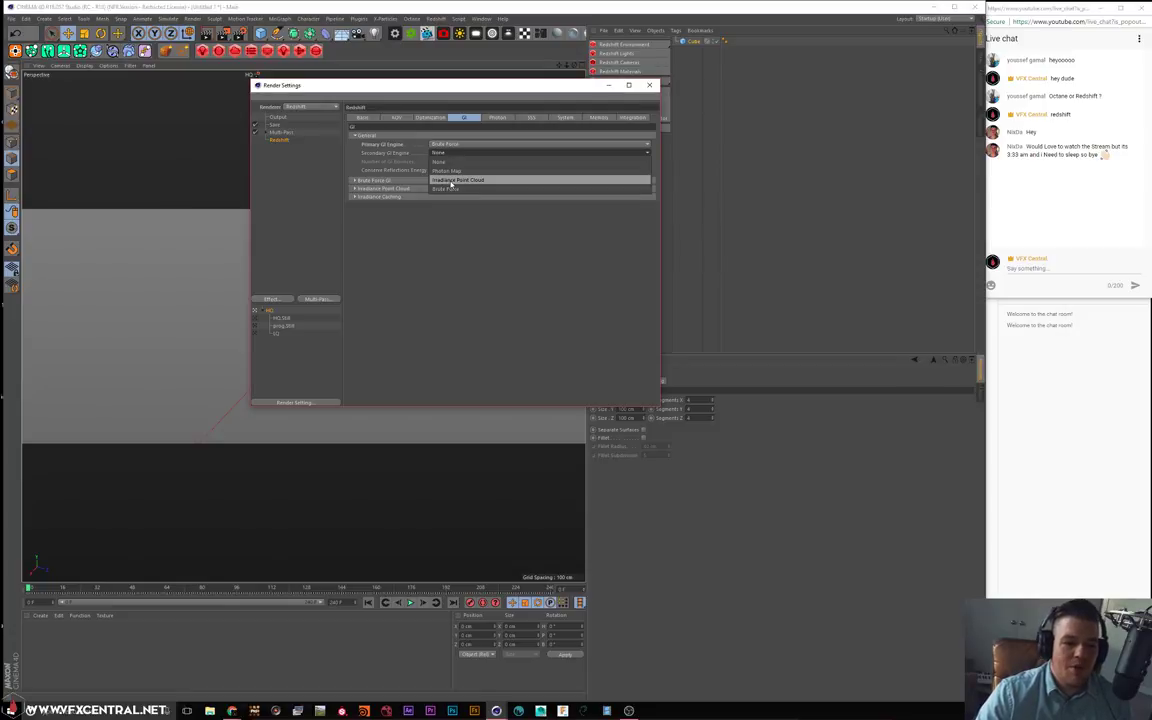
left_click(451, 181)
Expand the Brute Force GI and Irradiance Point Cloud settings and set the point cloud's Screen Radius to 8
left_click(375, 180)
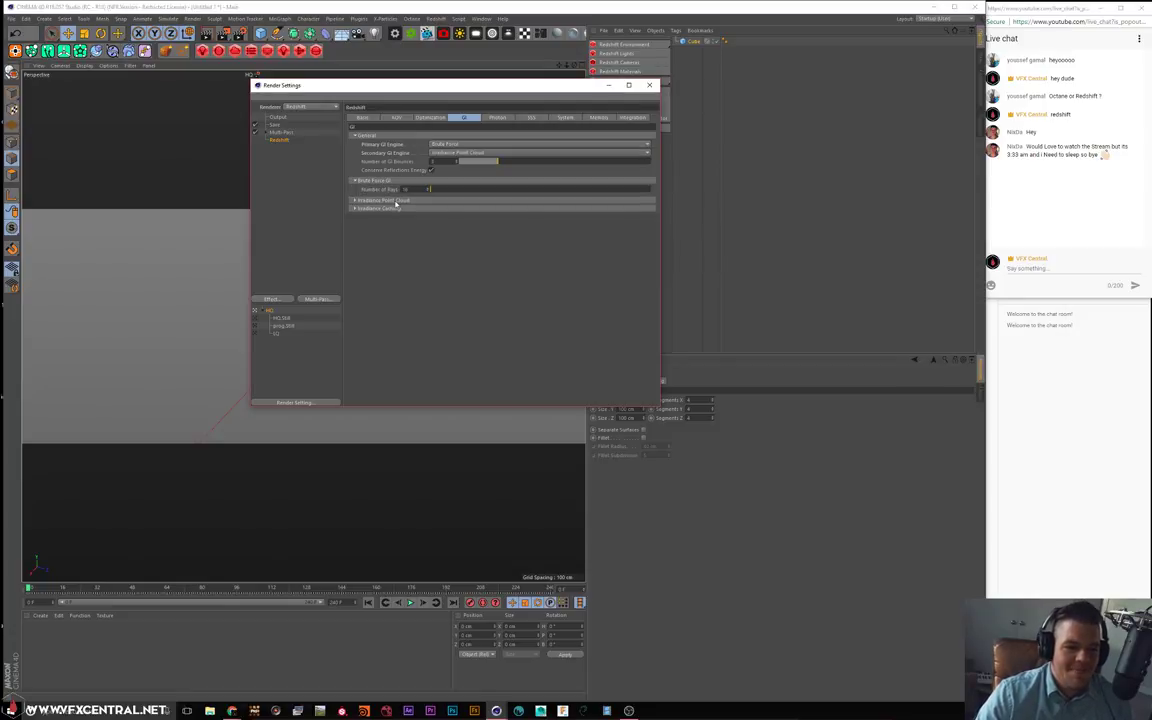
left_click(378, 200)
left_click_drag(411, 189, 368, 188)
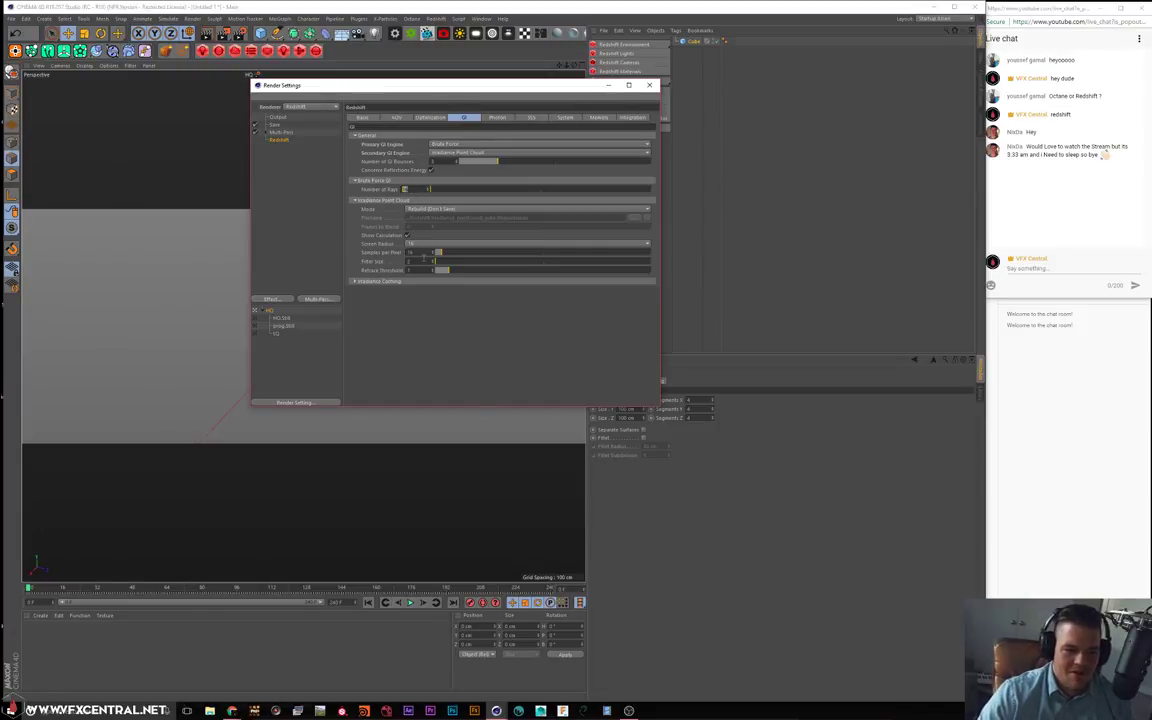
left_click(411, 245)
left_click(426, 261)
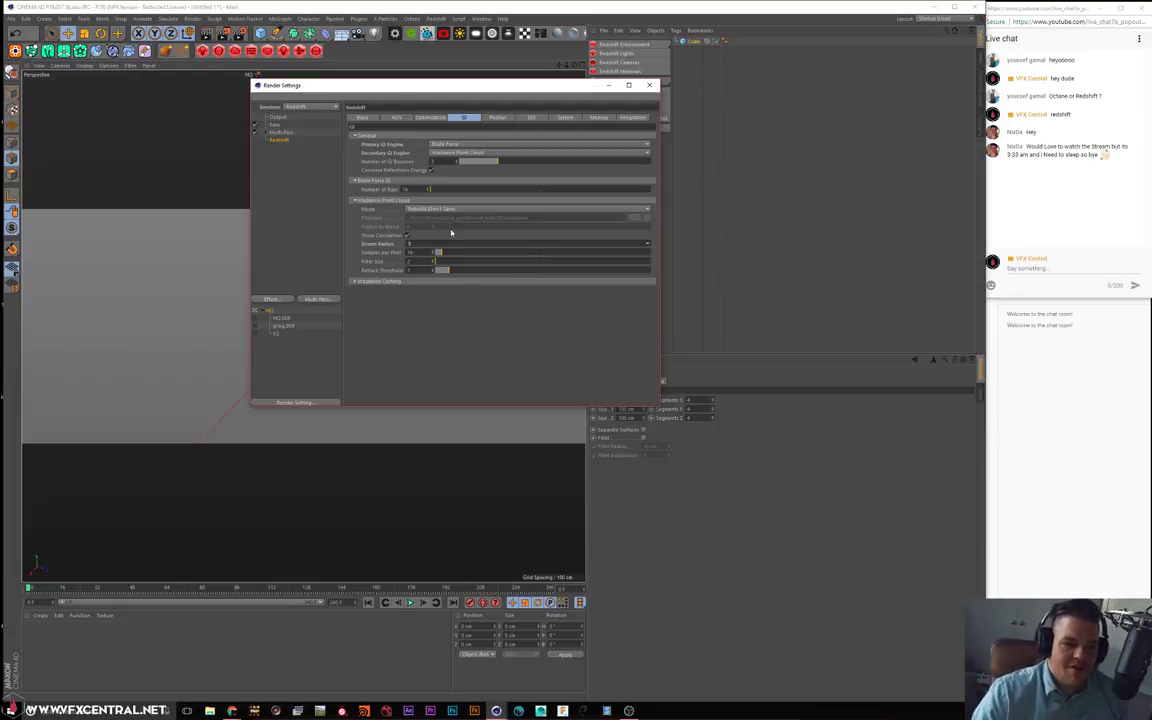
Look through Redshift's Photon, SSS, System, Memory and Integration settings
left_click(499, 118)
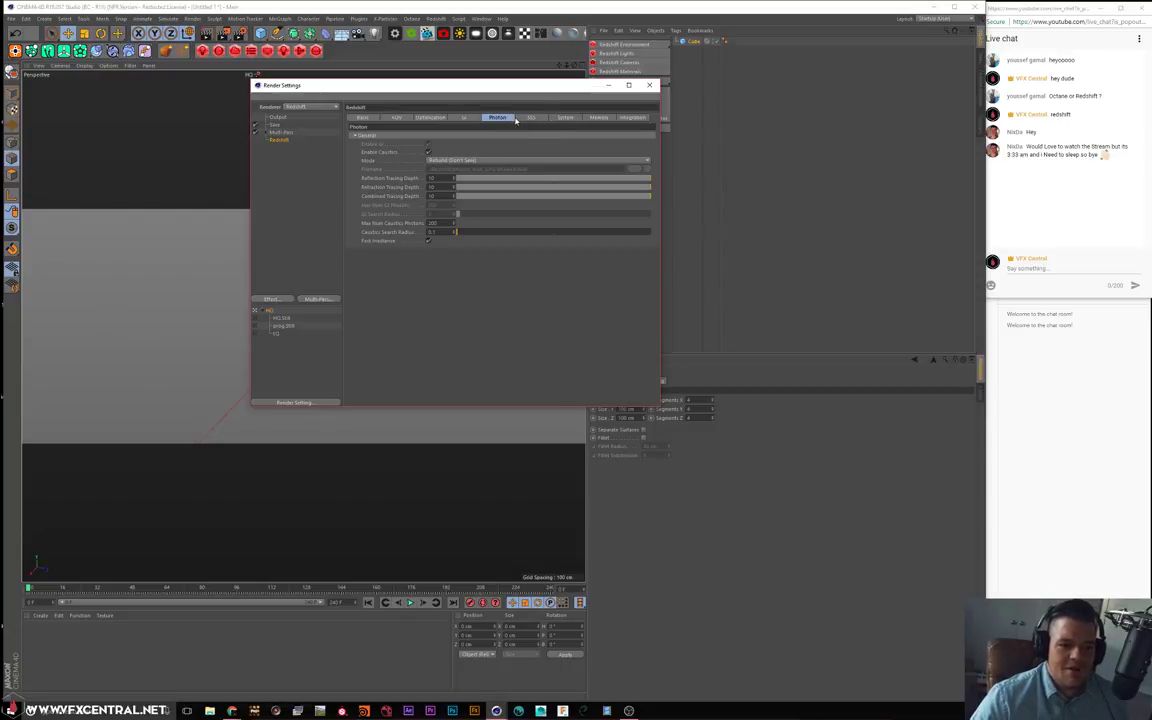
left_click(530, 118)
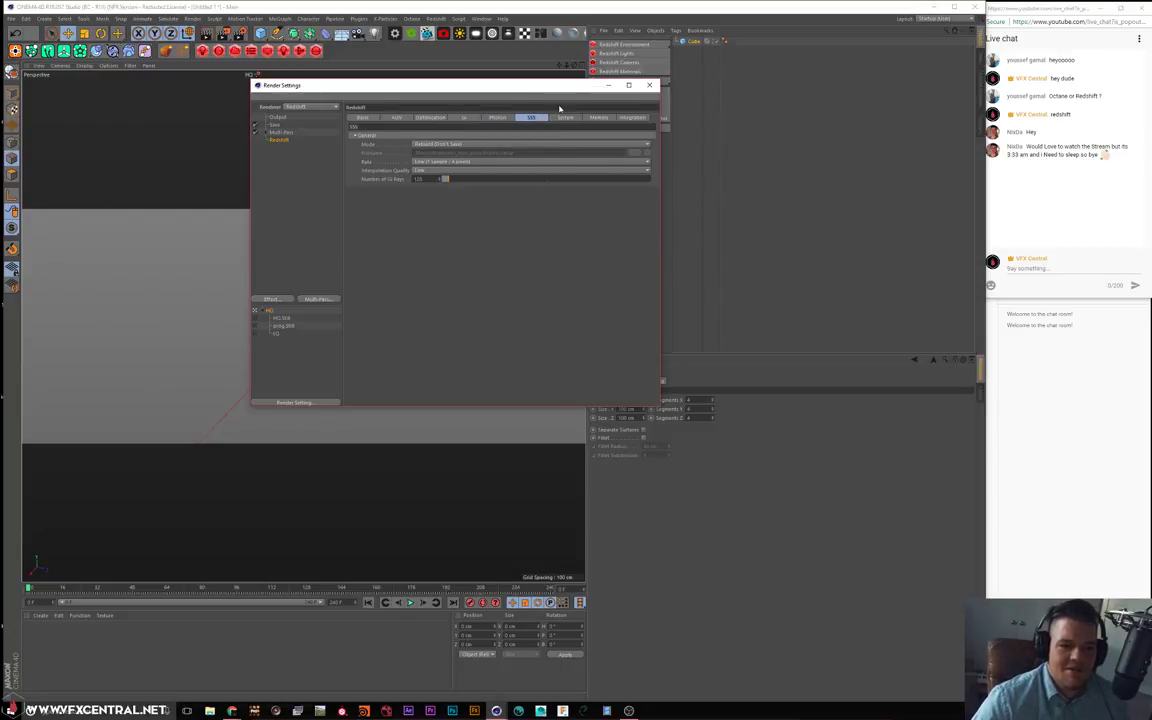
left_click(564, 118)
left_click(592, 118)
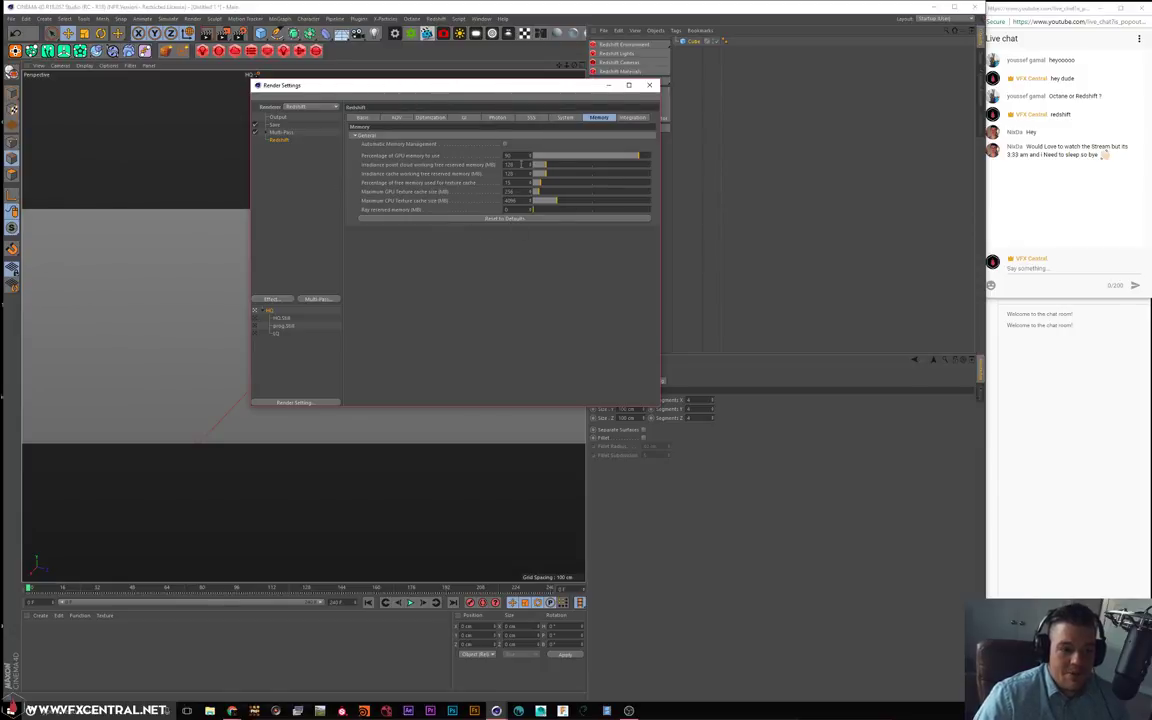
left_click(632, 118)
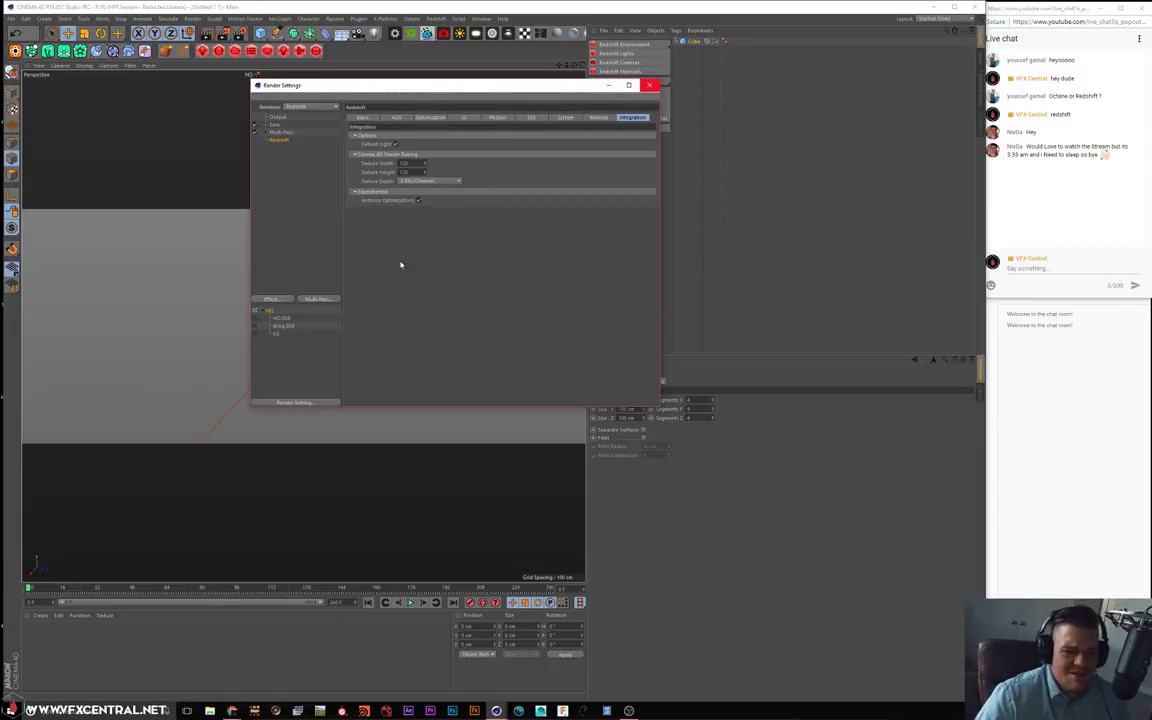
Set Redshift's unified sampling to a minimum of 150 and a maximum of 240 samples, and close the render settings
left_click(396, 118)
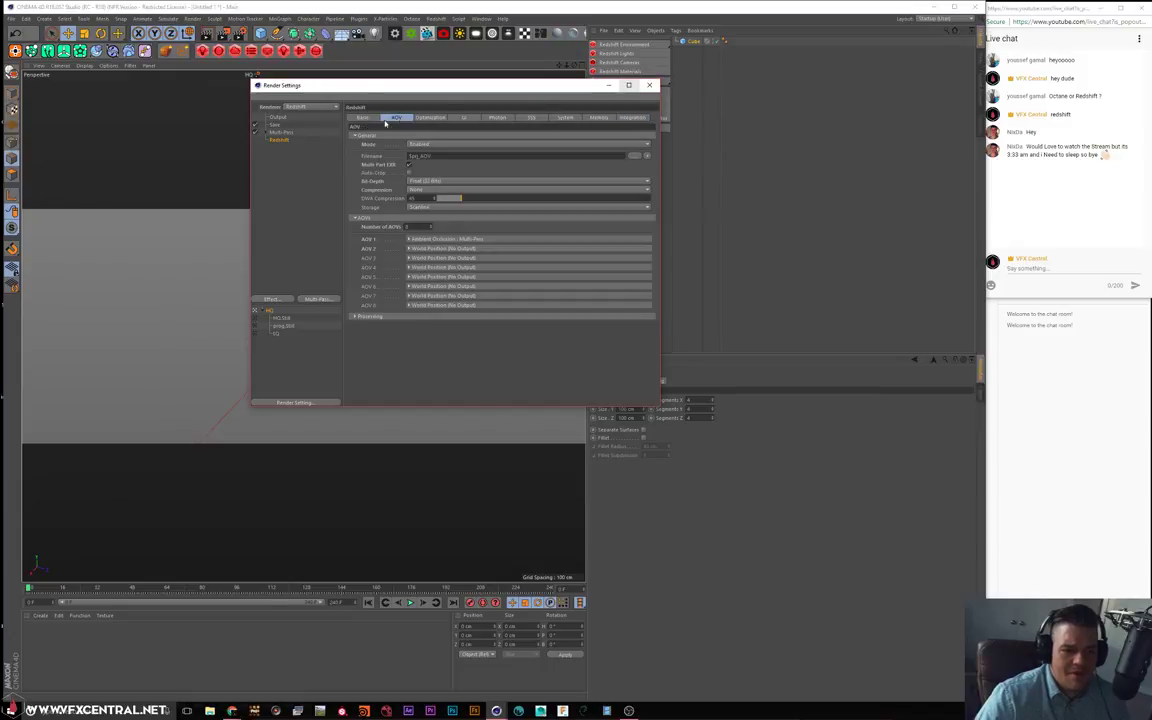
left_click(362, 118)
left_click(360, 181)
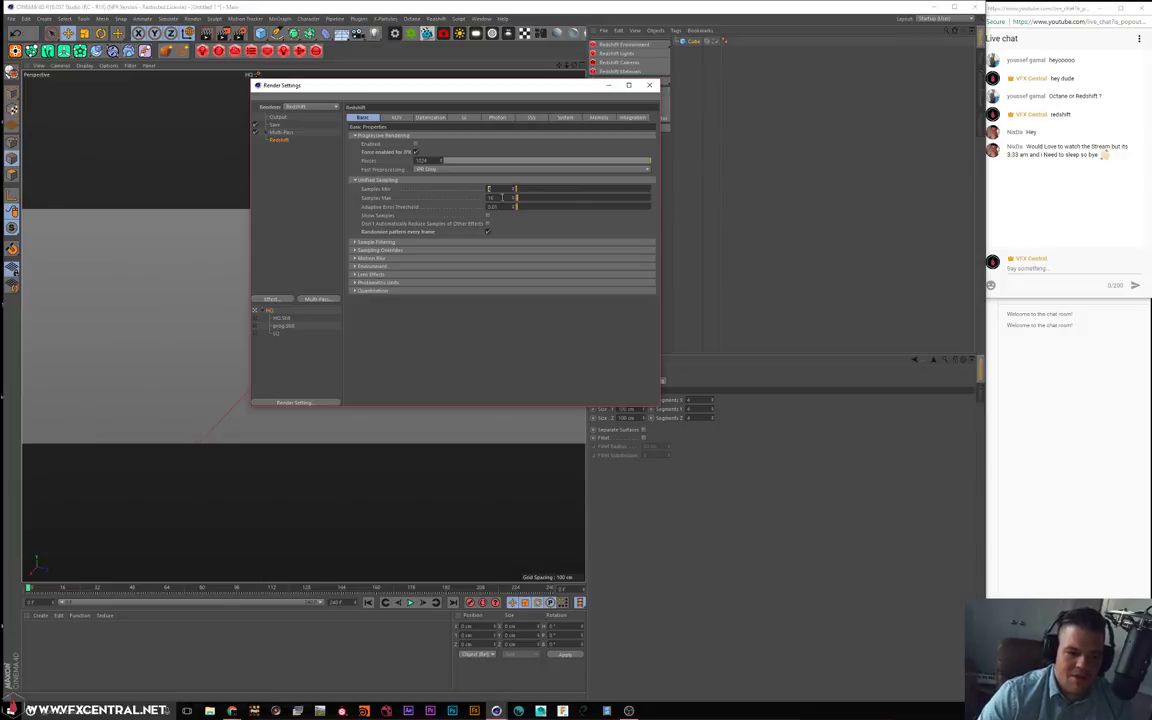
type("40")
key("Return")
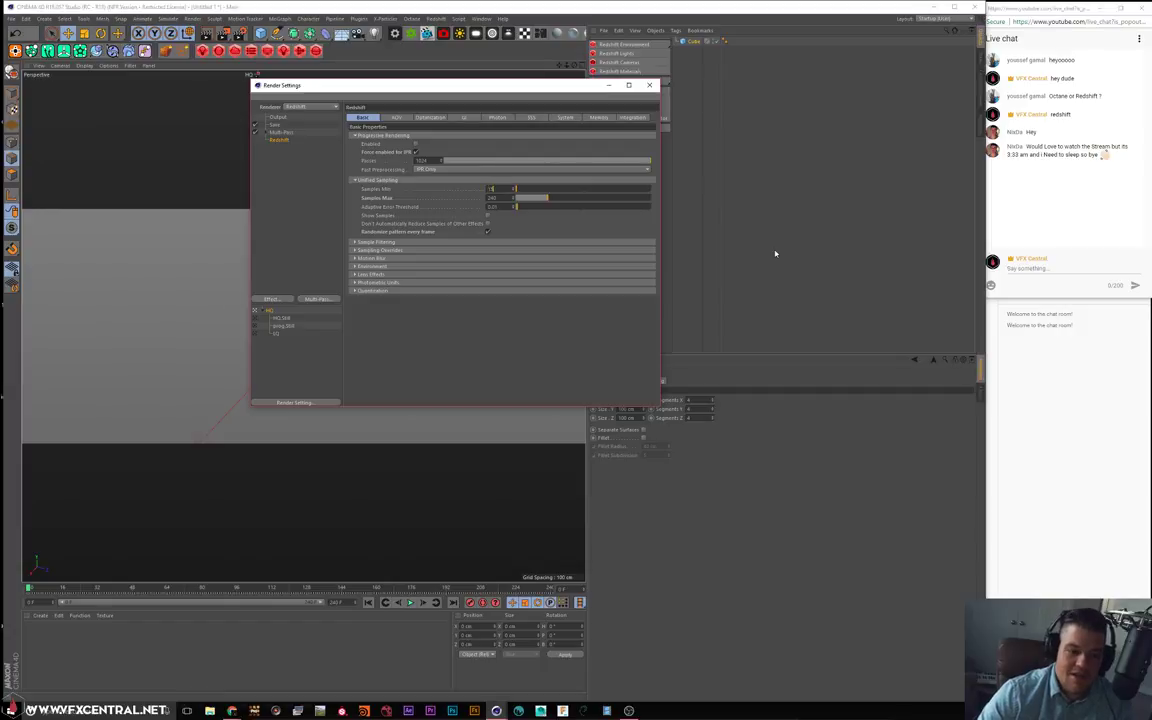
type("150")
key("Return")
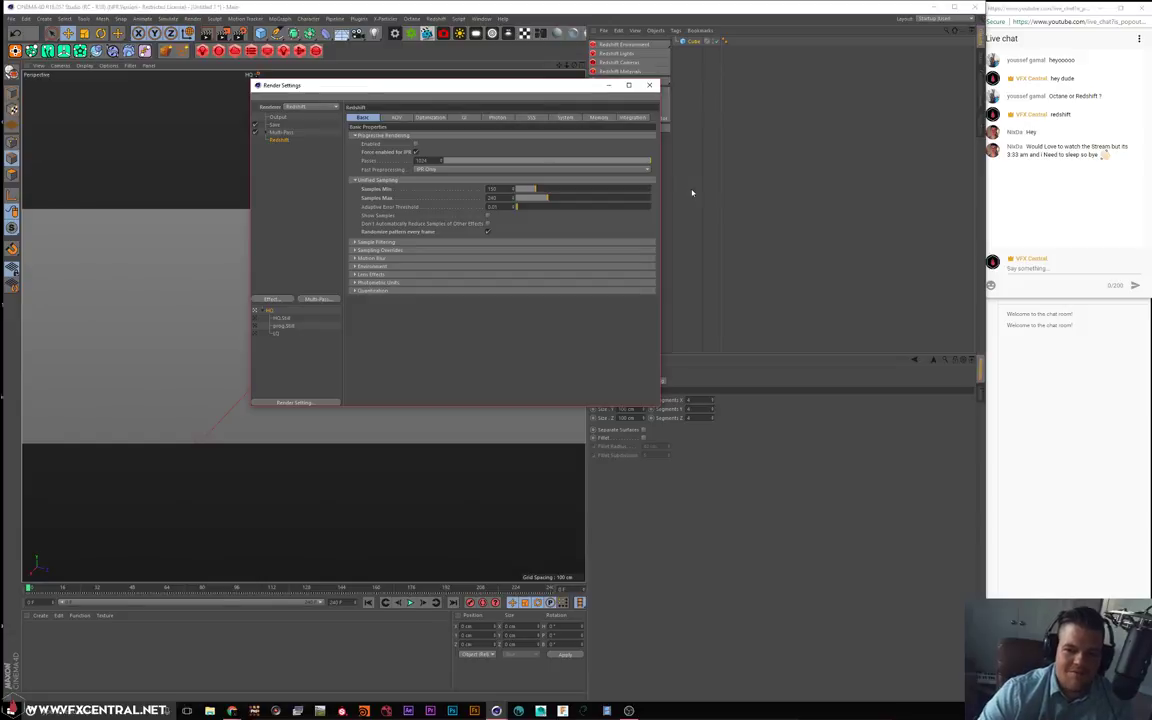
left_click(650, 85)
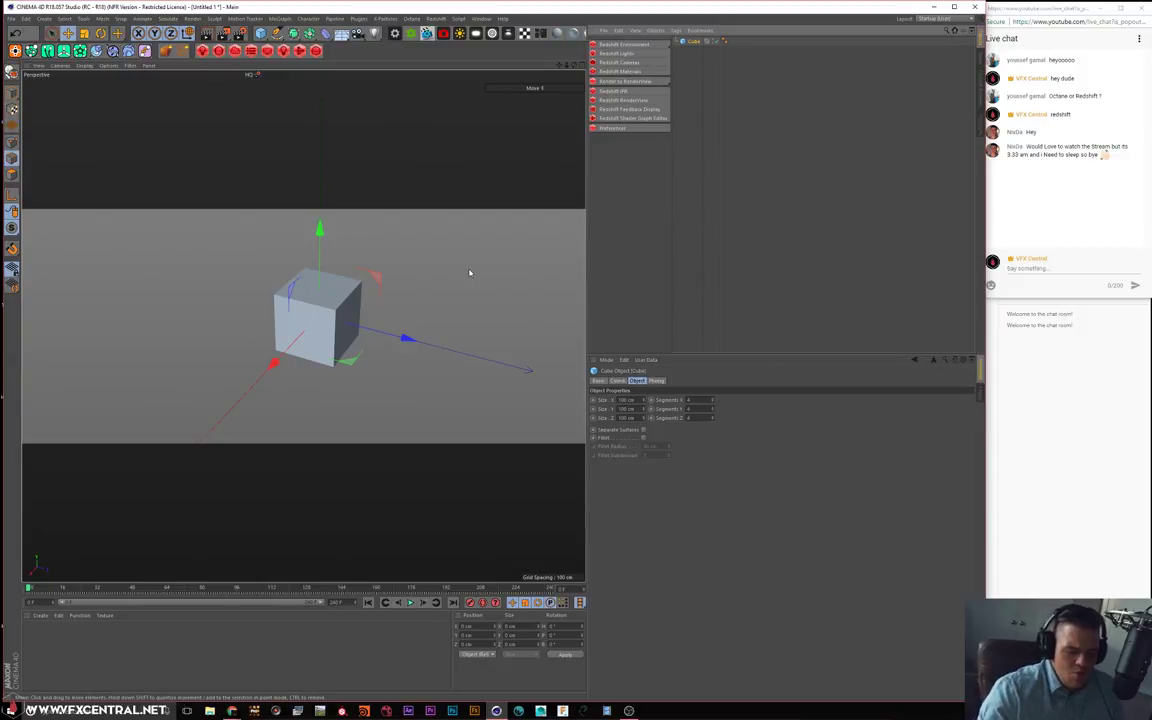
Try adding a Redshift Environment object to the cube scene, and delete it again
left_click_drag(488, 226, 404, 257, "alt")
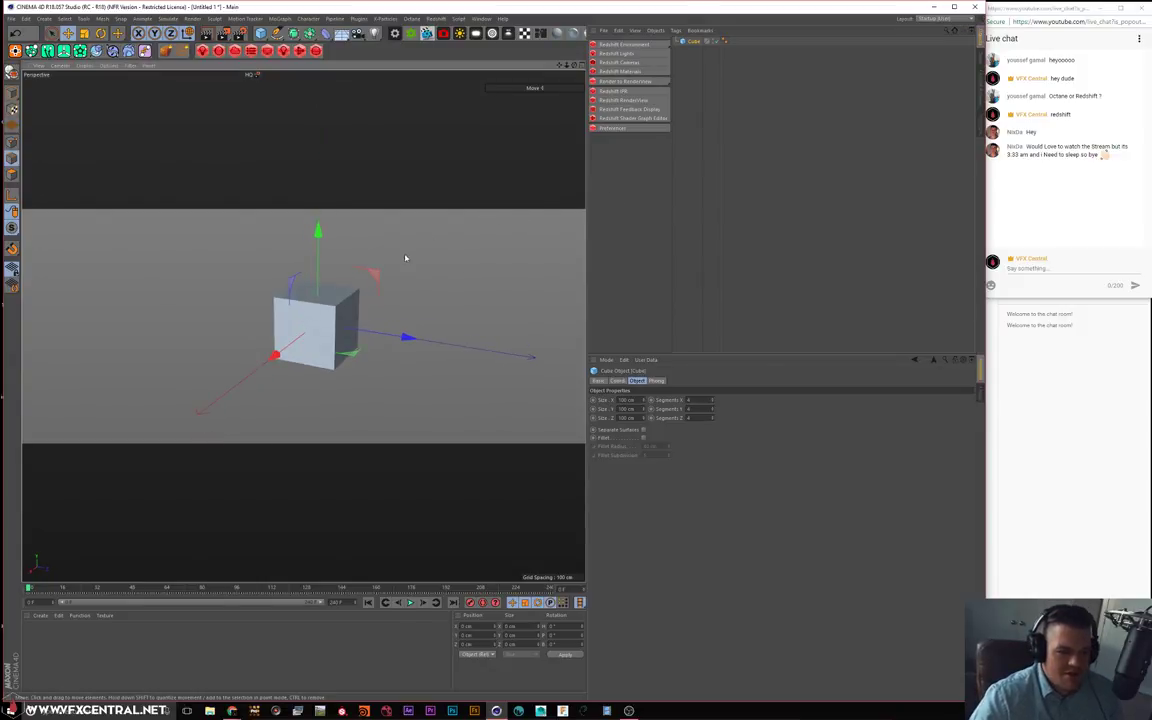
middle_click_drag(404, 257, 437, 226, "alt")
scroll(424, 228, "up", 3)
left_click_drag(420, 244, 423, 242, "alt")
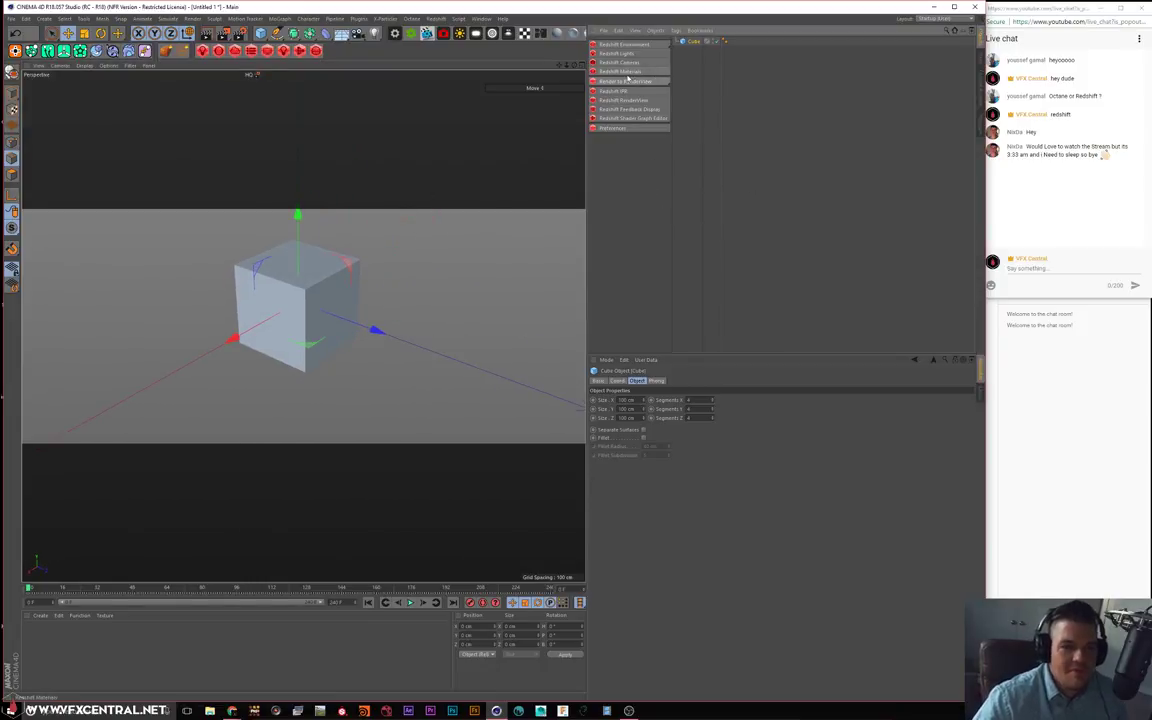
left_click(644, 46)
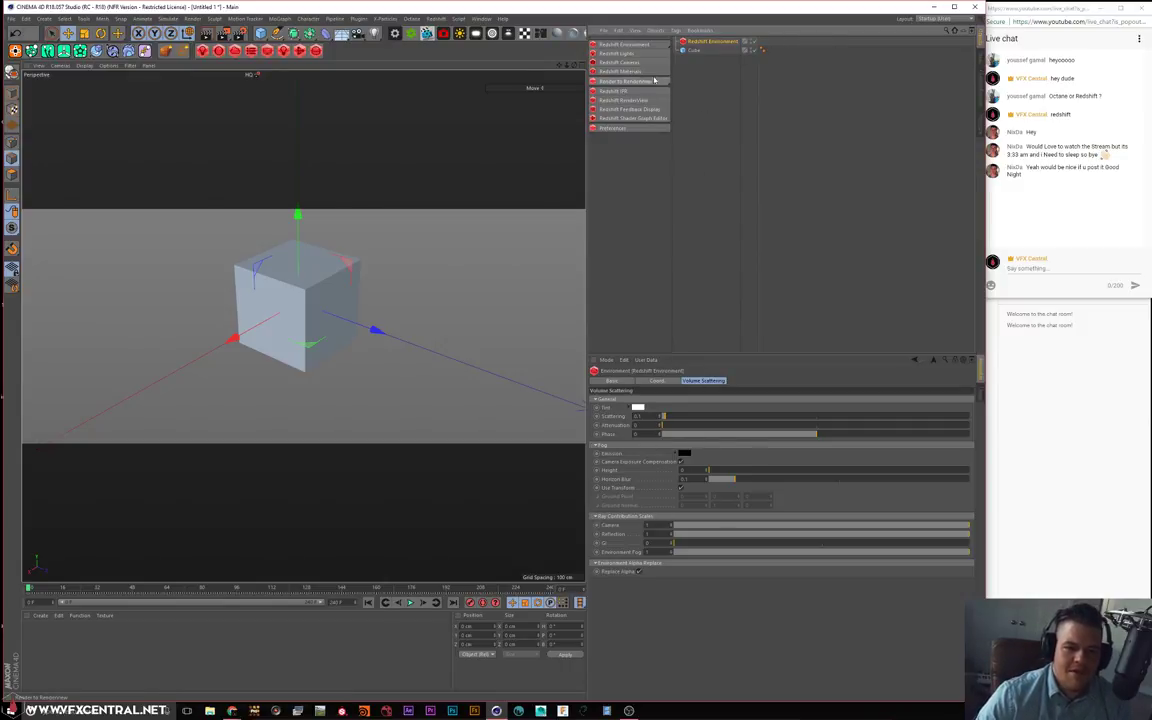
key("Delete")
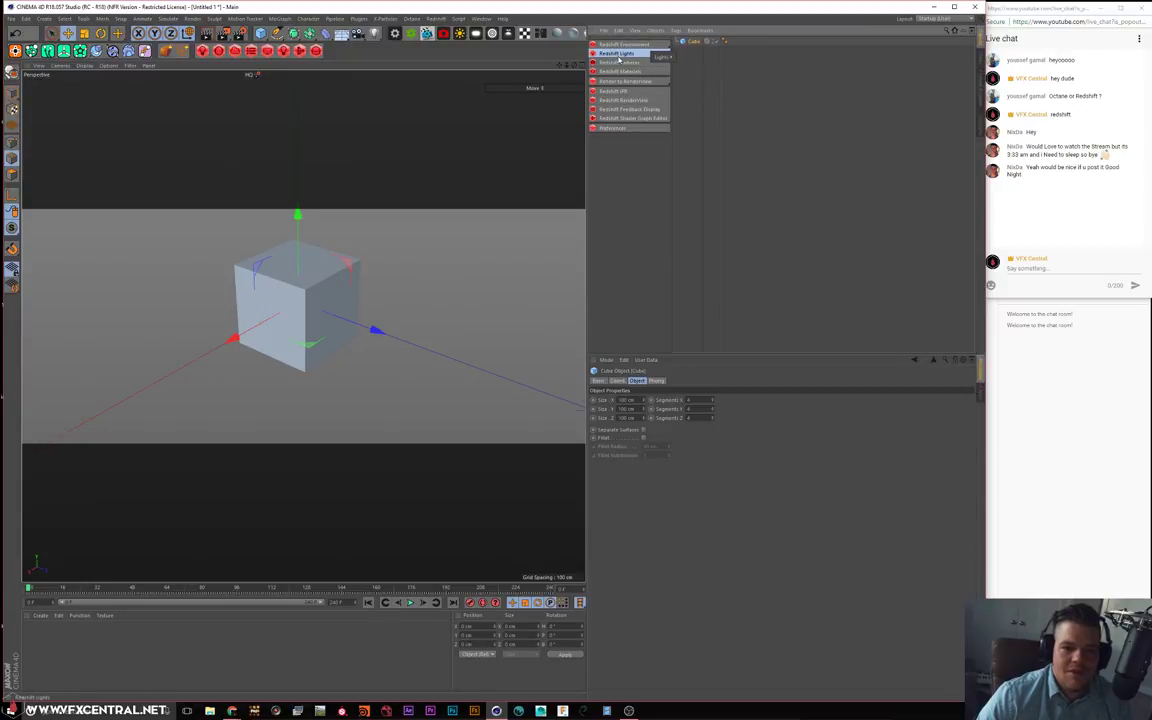
Add a Redshift Infinite Light, move it up and away from the cube, and rotate it to shine down on the cube
mouse_move(676, 58)
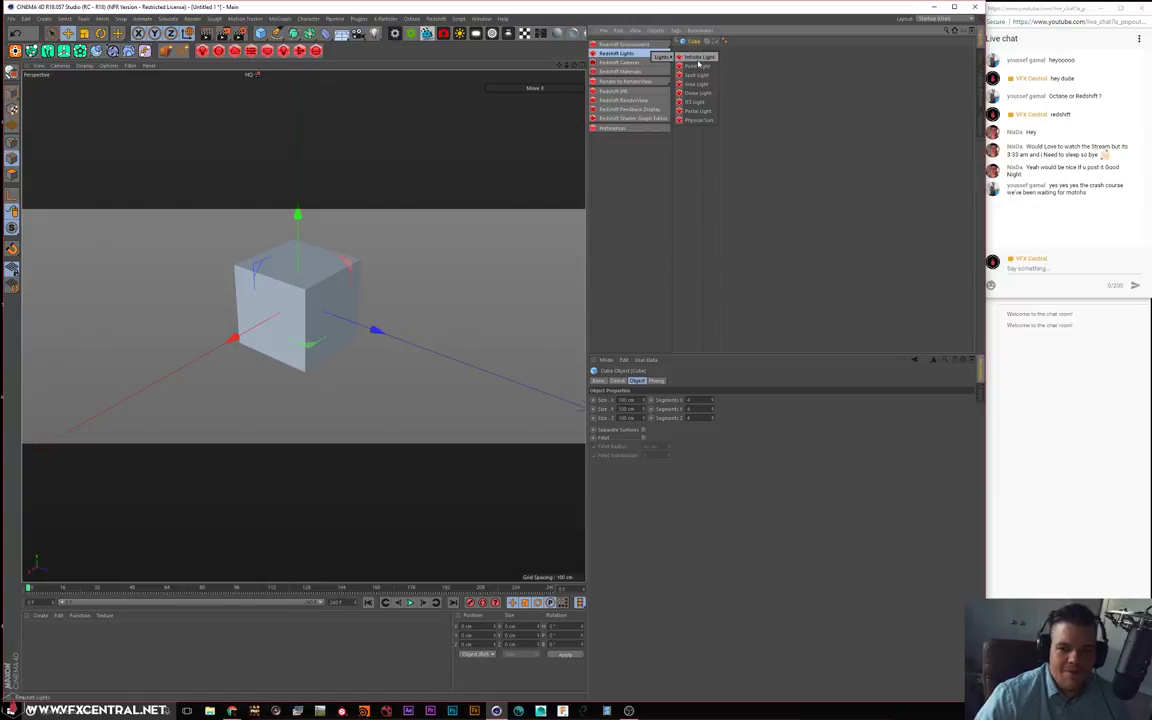
left_click(698, 59)
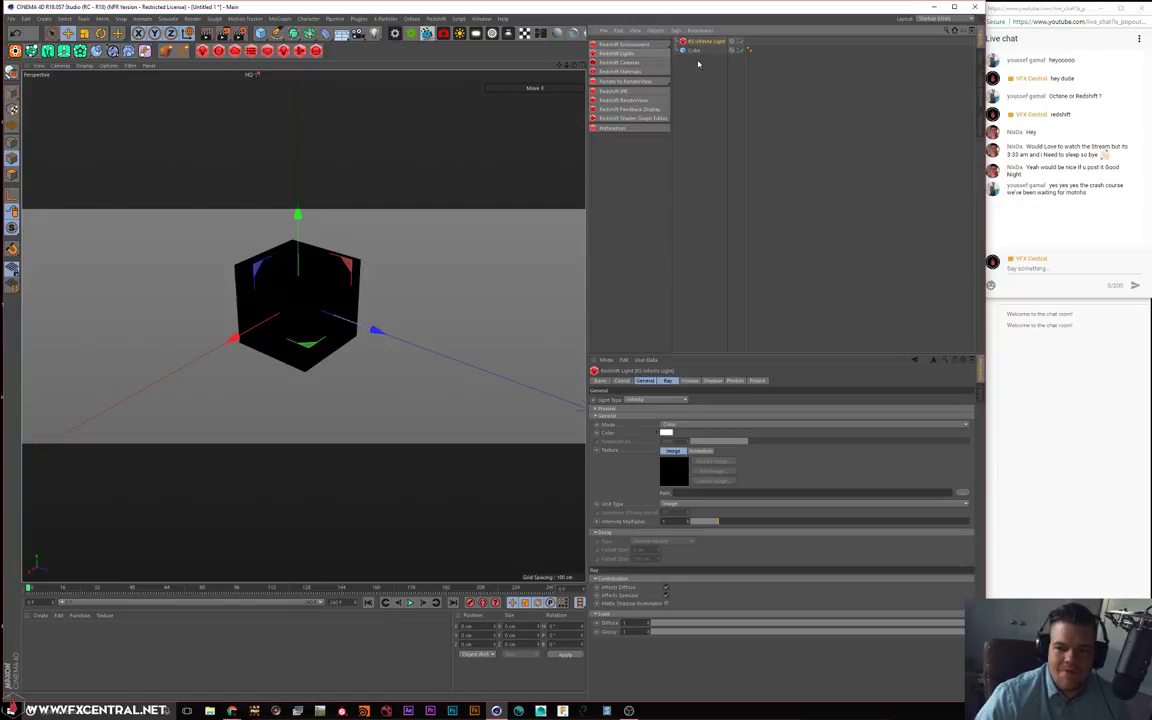
key("r")
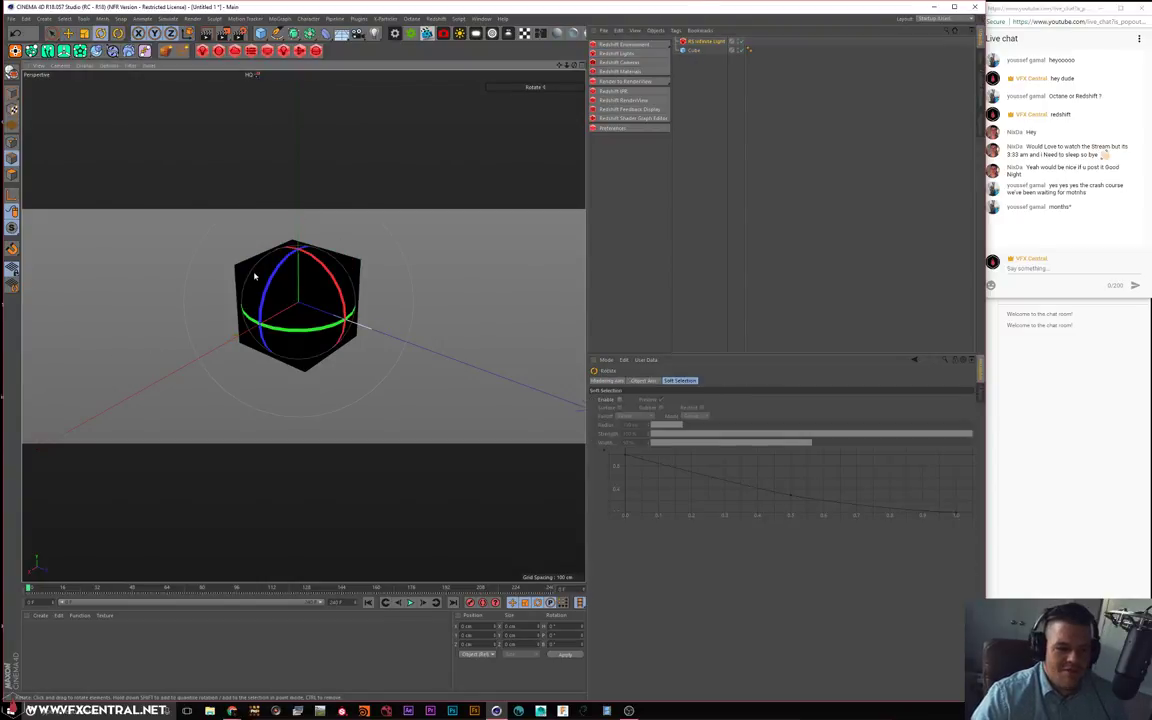
left_click_drag(327, 263, 178, 270)
key("e")
key("r")
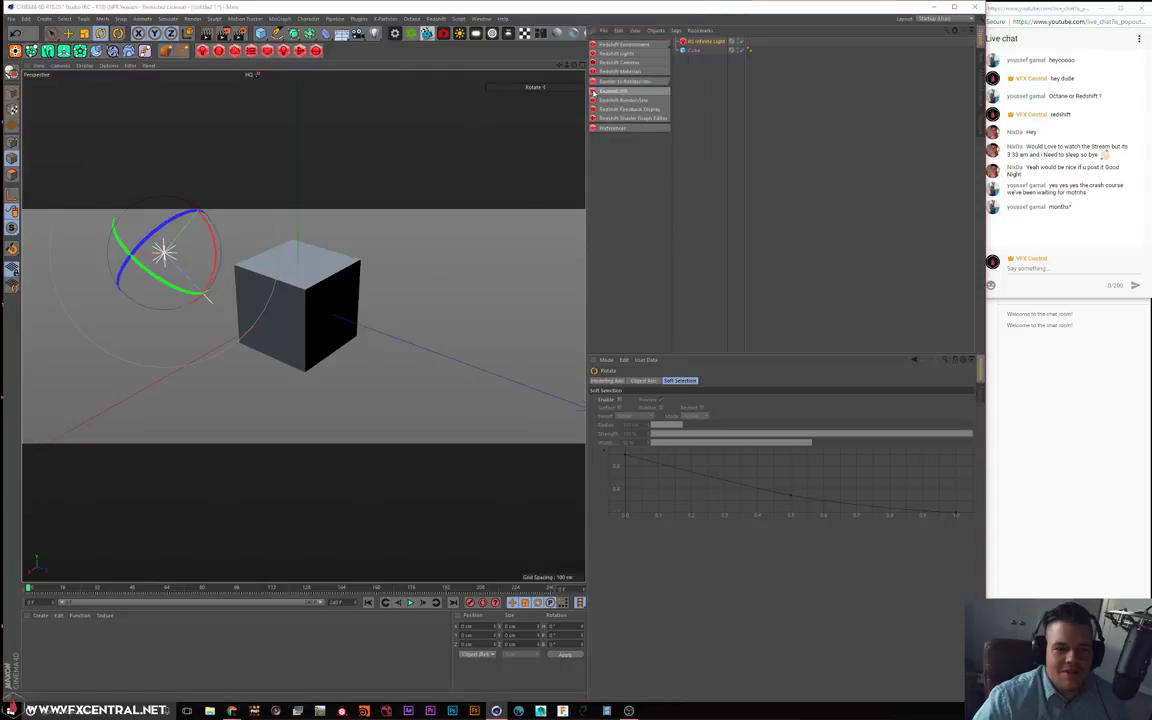
Dock a running Redshift IPR beside the perspective view with more width, and rotate the infinite light further towards the cube's front face
left_click(594, 92)
left_click_drag(544, 11, 527, 127)
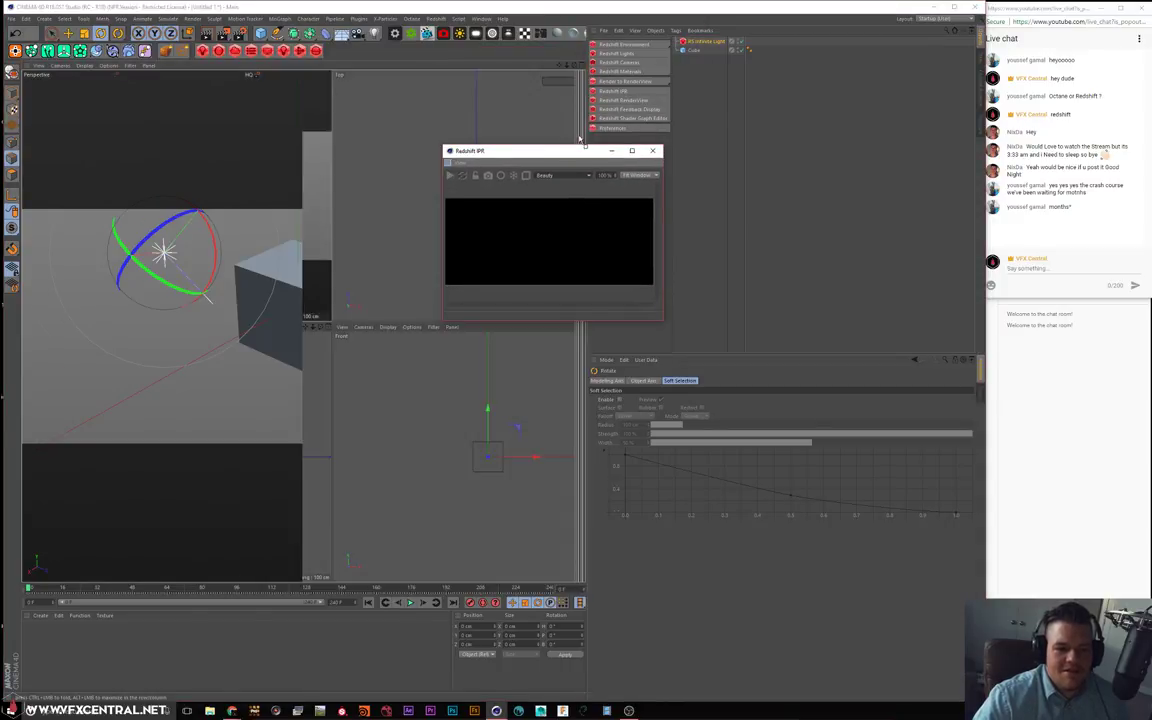
left_click_drag(312, 76, 298, 111)
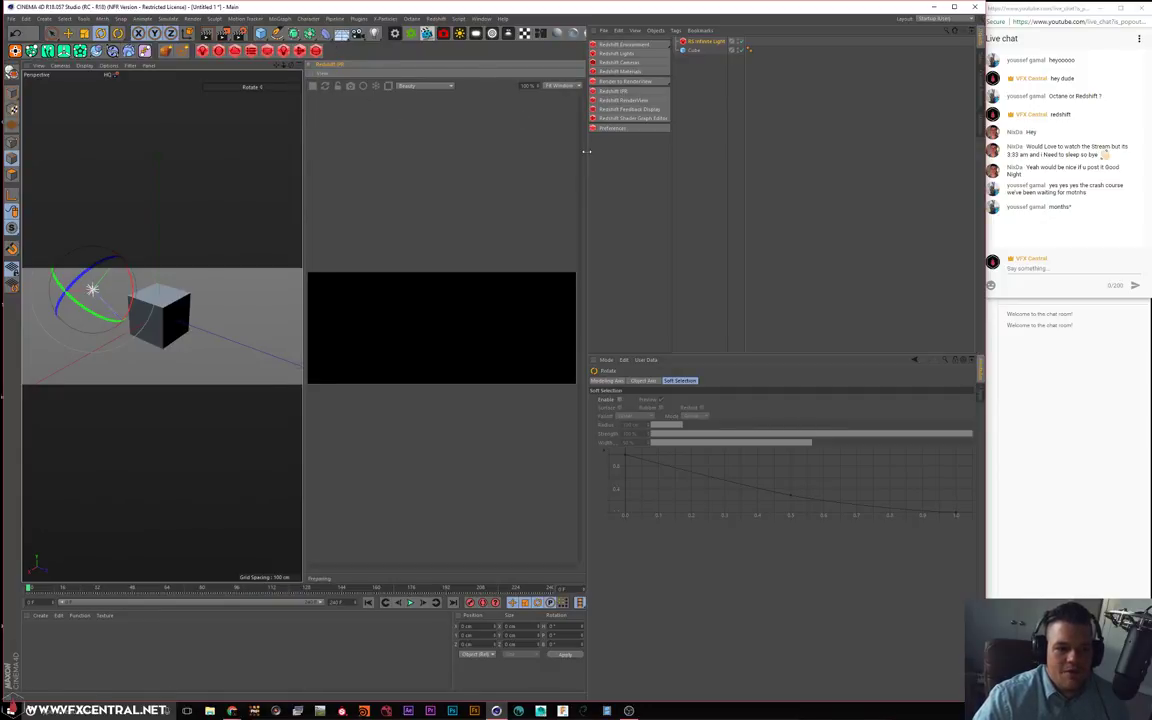
left_click_drag(586, 151, 791, 151)
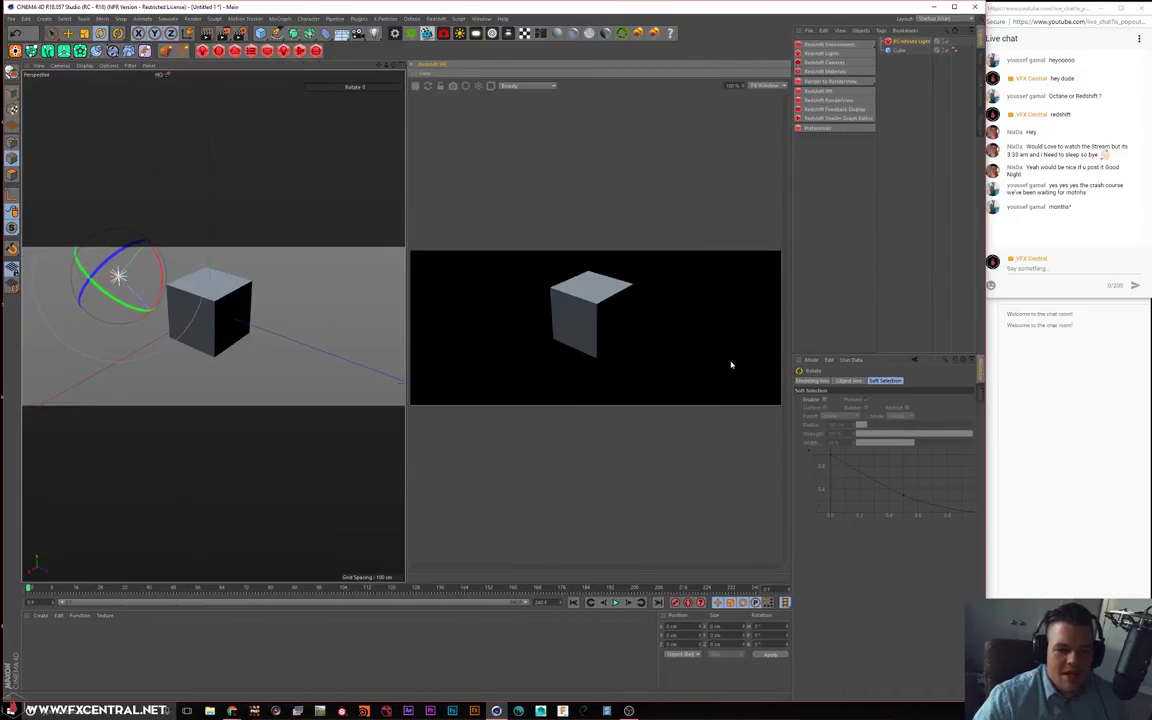
left_click_drag(115, 300, 135, 302)
left_click(920, 149)
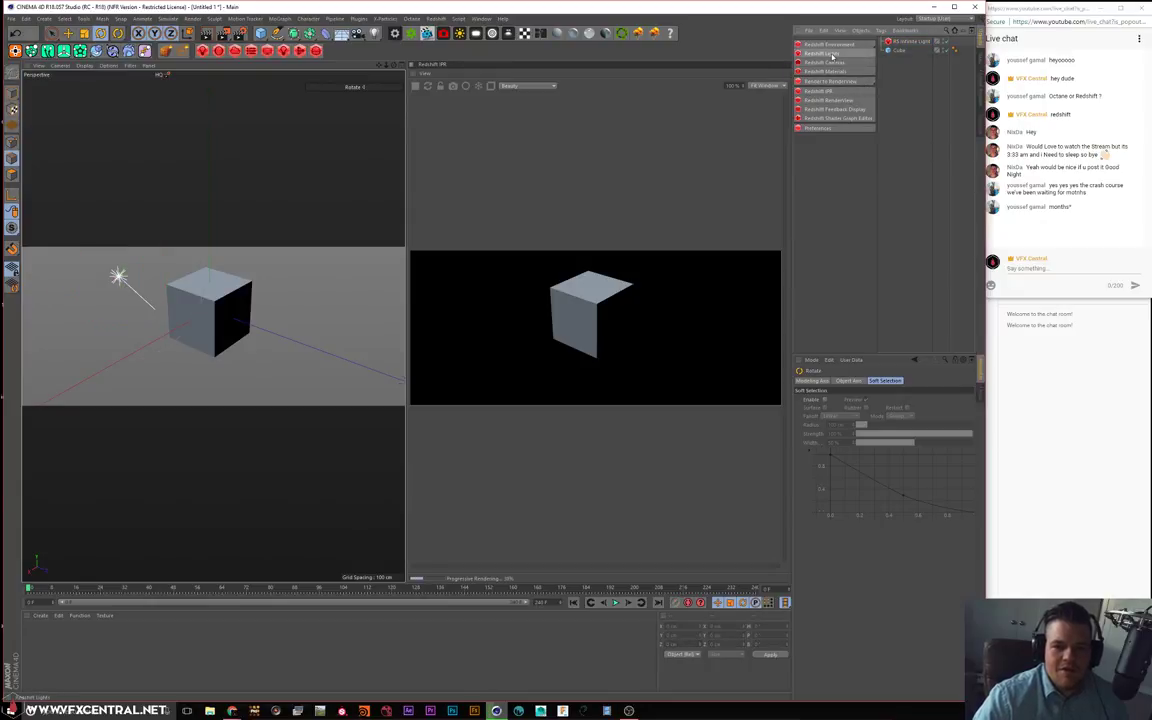
Add a Redshift Dome Light and enlarge the attributes area in height and width to show all its settings
mouse_move(873, 57)
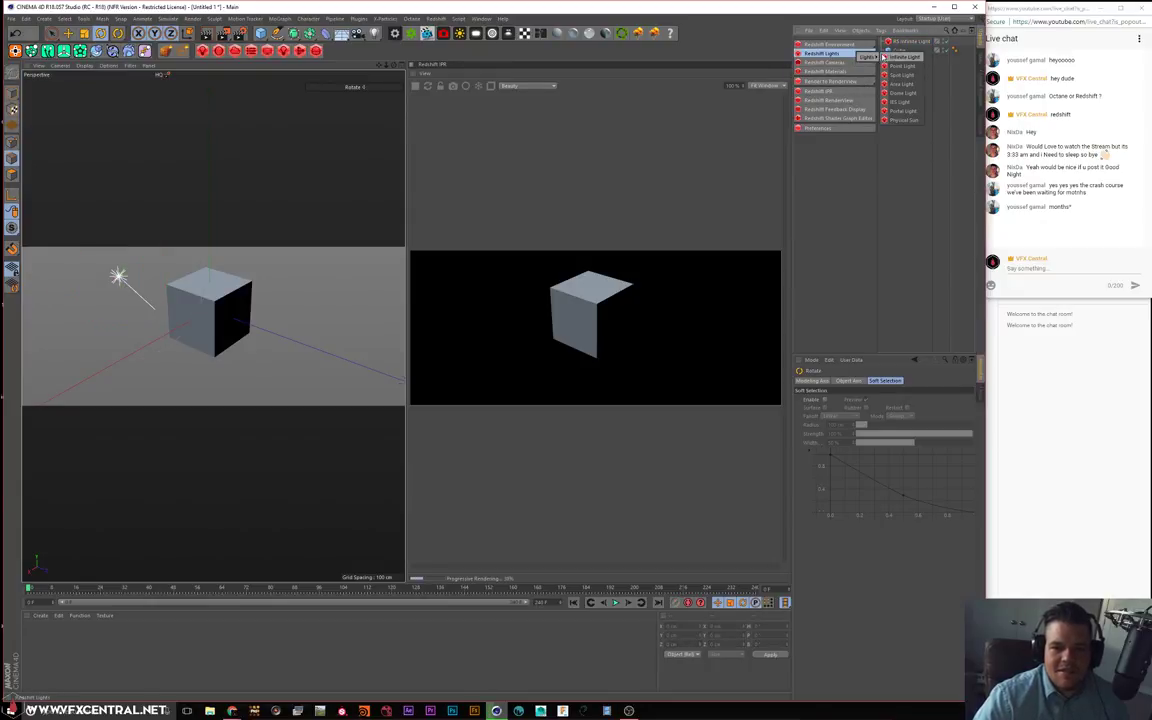
left_click(903, 93)
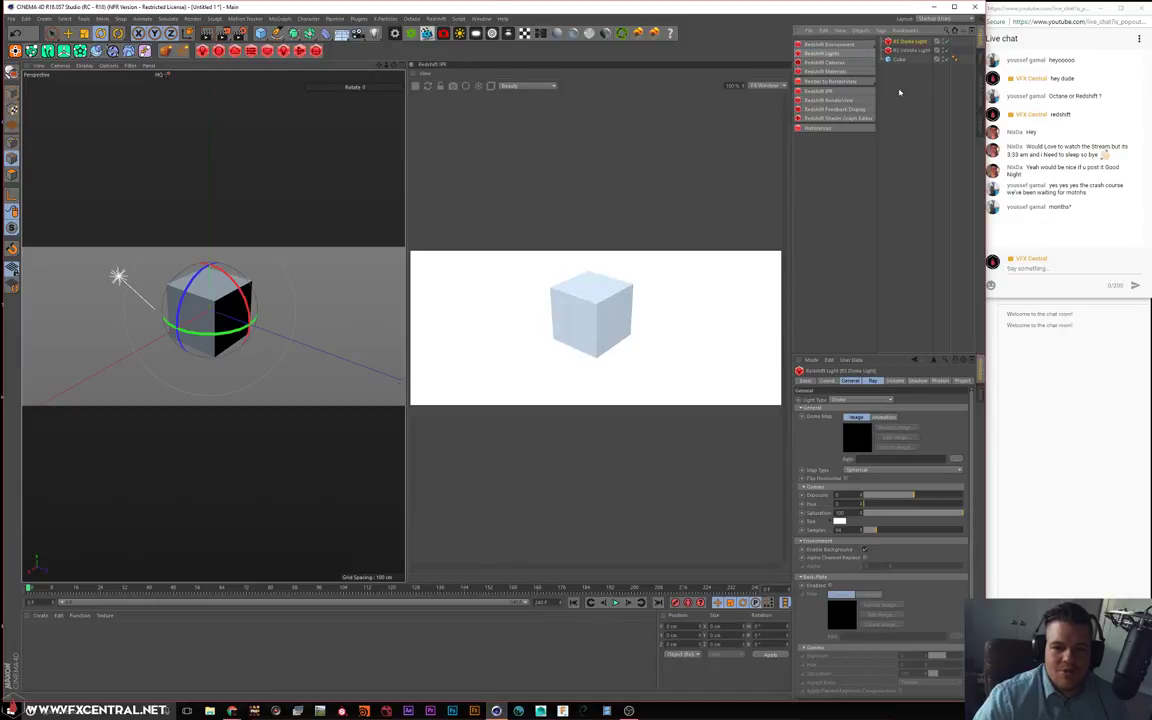
mouse_move(329, 285)
left_mouse_down("alt")
mouse_move(309, 265)
mouse_move(324, 277)
left_mouse_up("alt")
left_click_drag(262, 304, 222, 318, "alt")
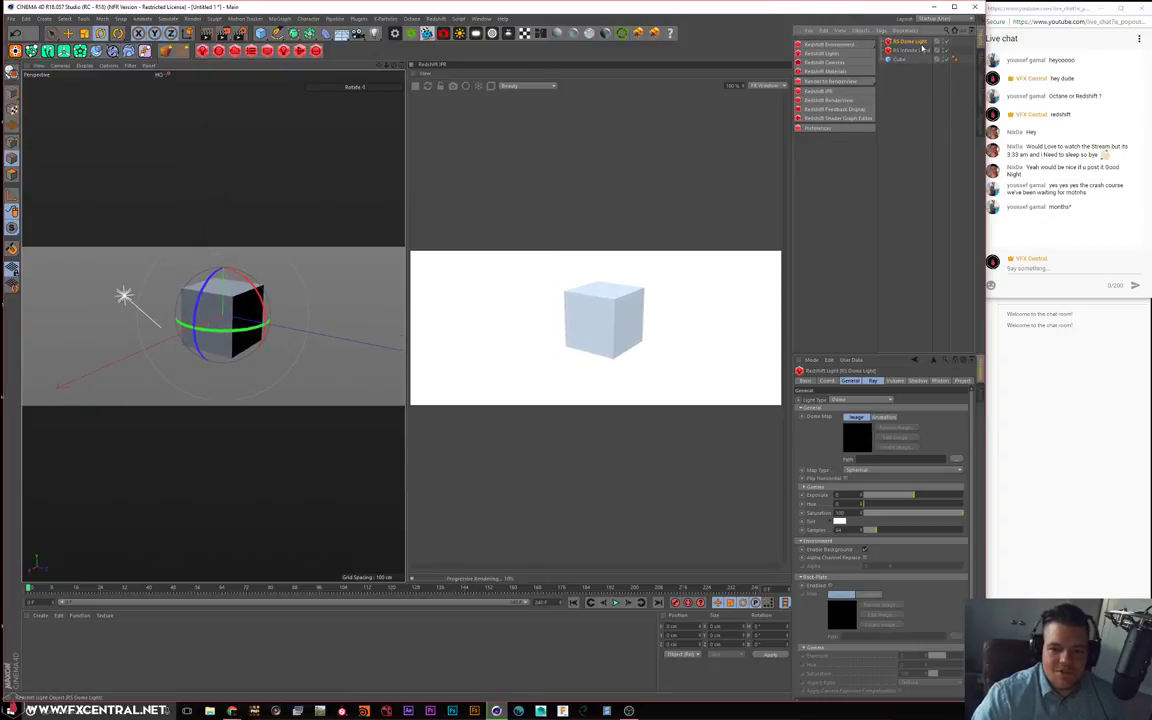
left_click_drag(869, 352, 848, 163)
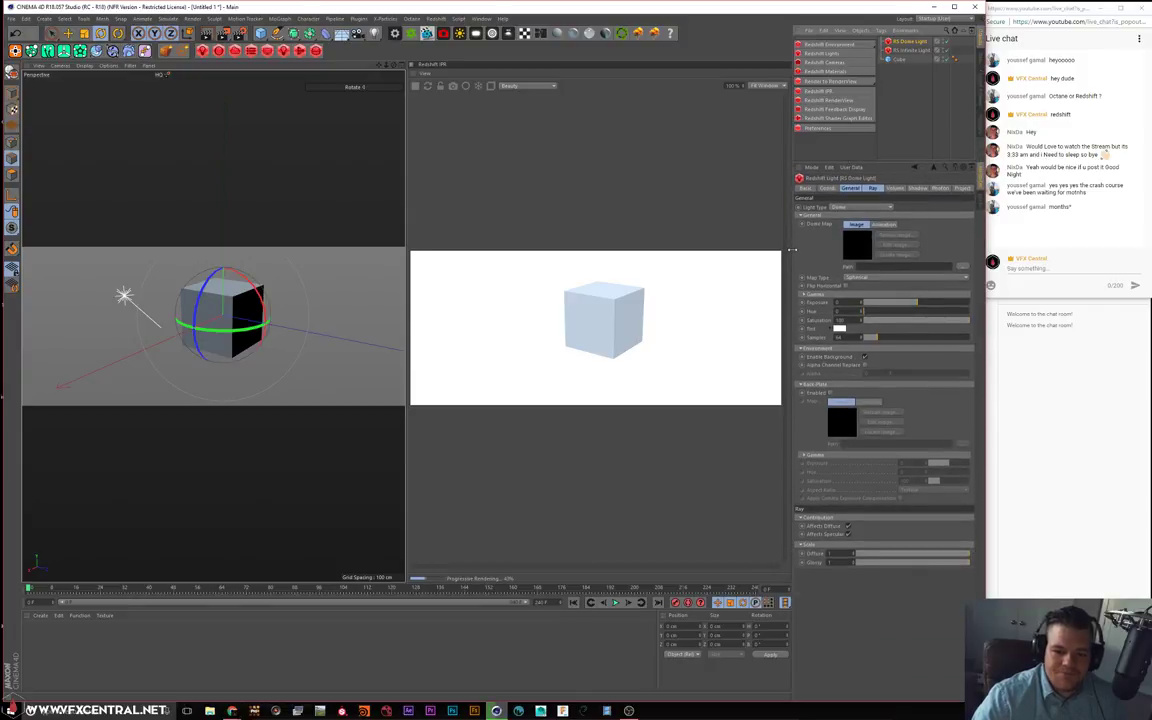
left_click_drag(791, 250, 736, 254)
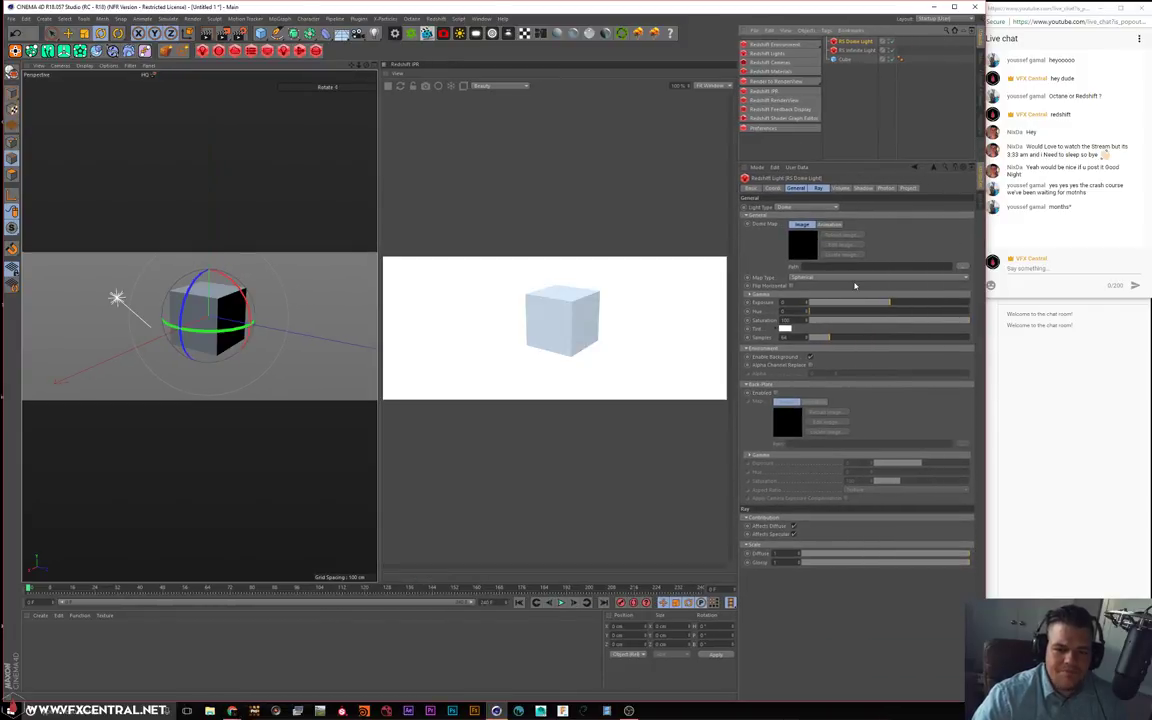
Browse for the dome light's Dome Map image and go to the Assets\HDRI folder on the Storage (D:) drive
left_click(964, 268)
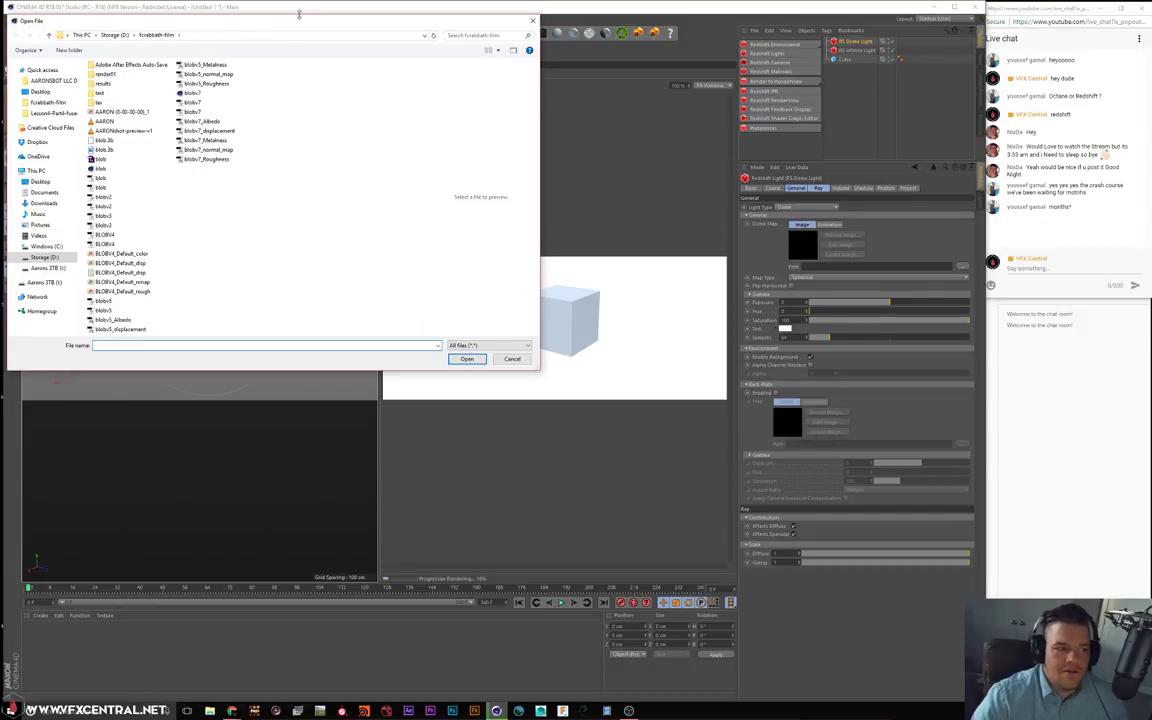
left_click_drag(307, 16, 471, 326)
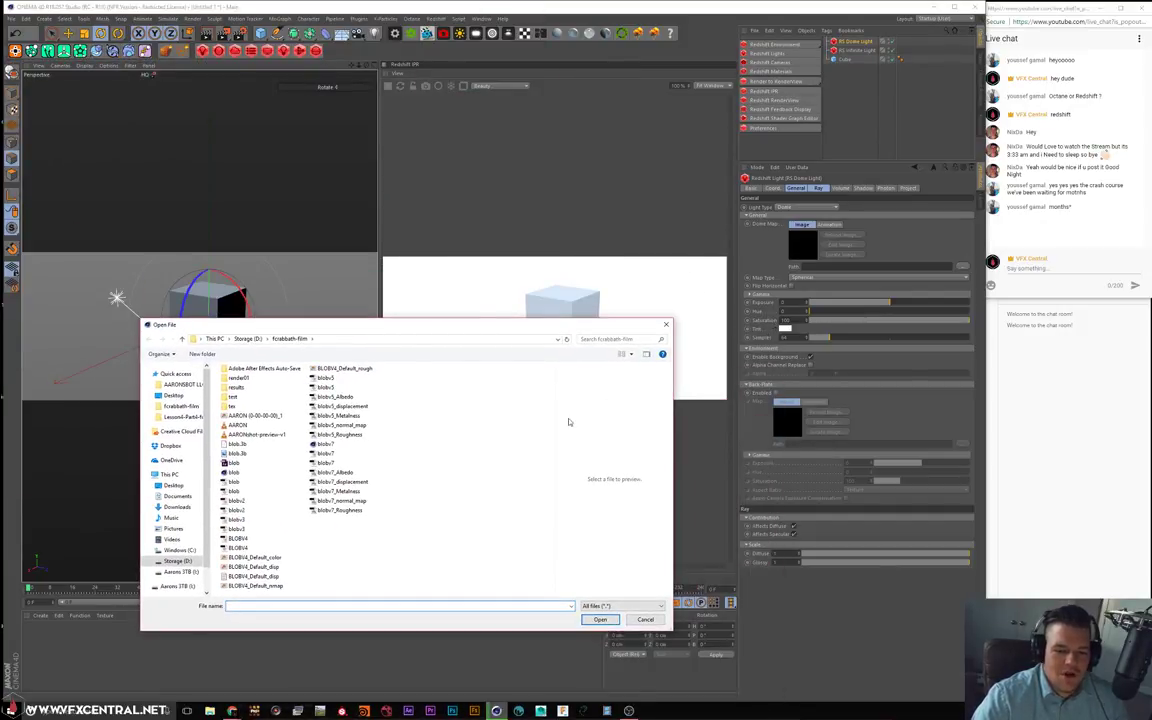
left_click(184, 562)
scroll(283, 514, "down", 3)
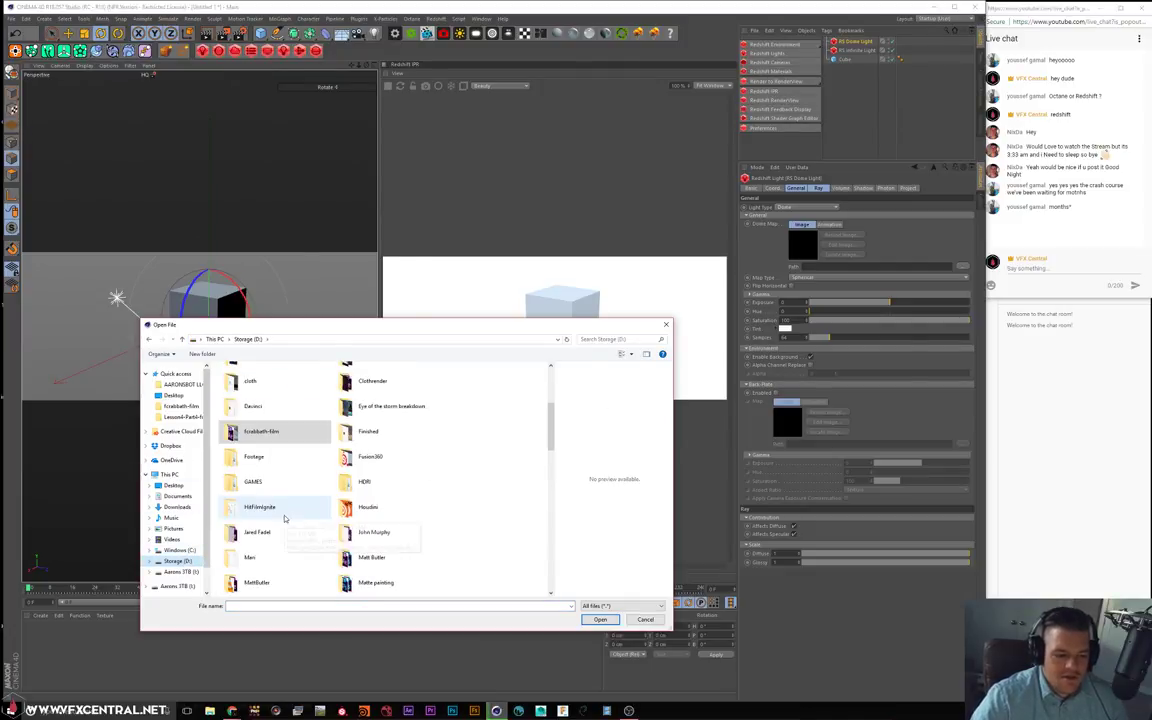
scroll(365, 450, "down", 2)
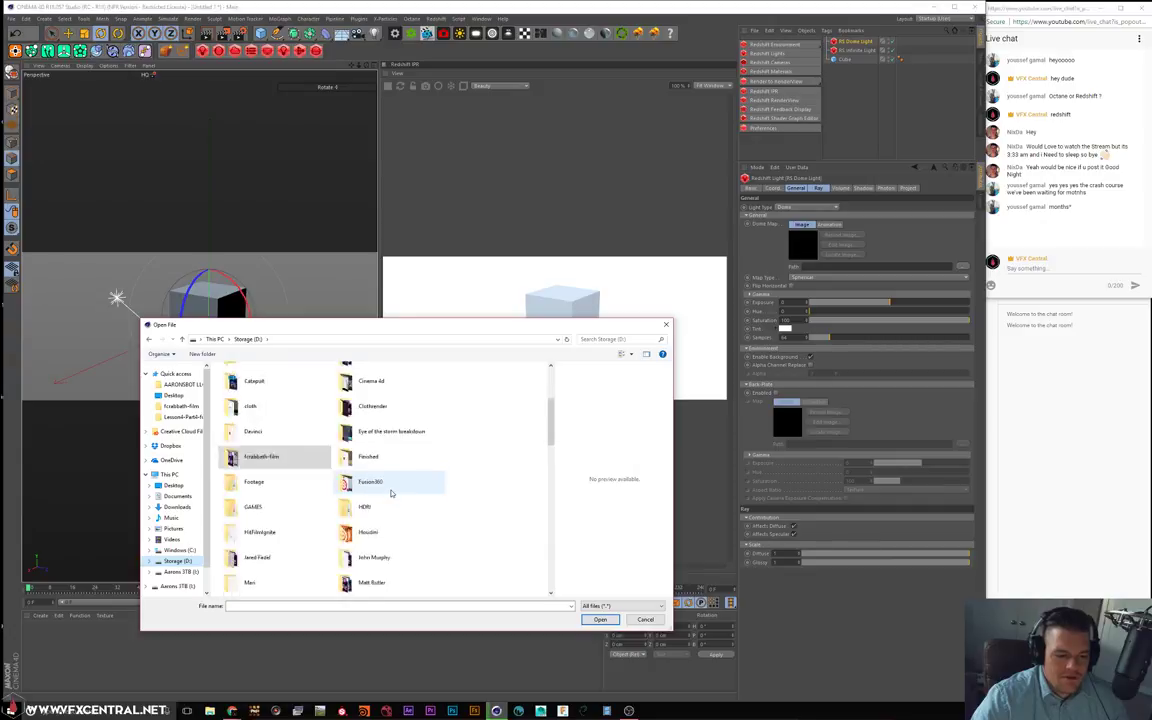
double_click(366, 431)
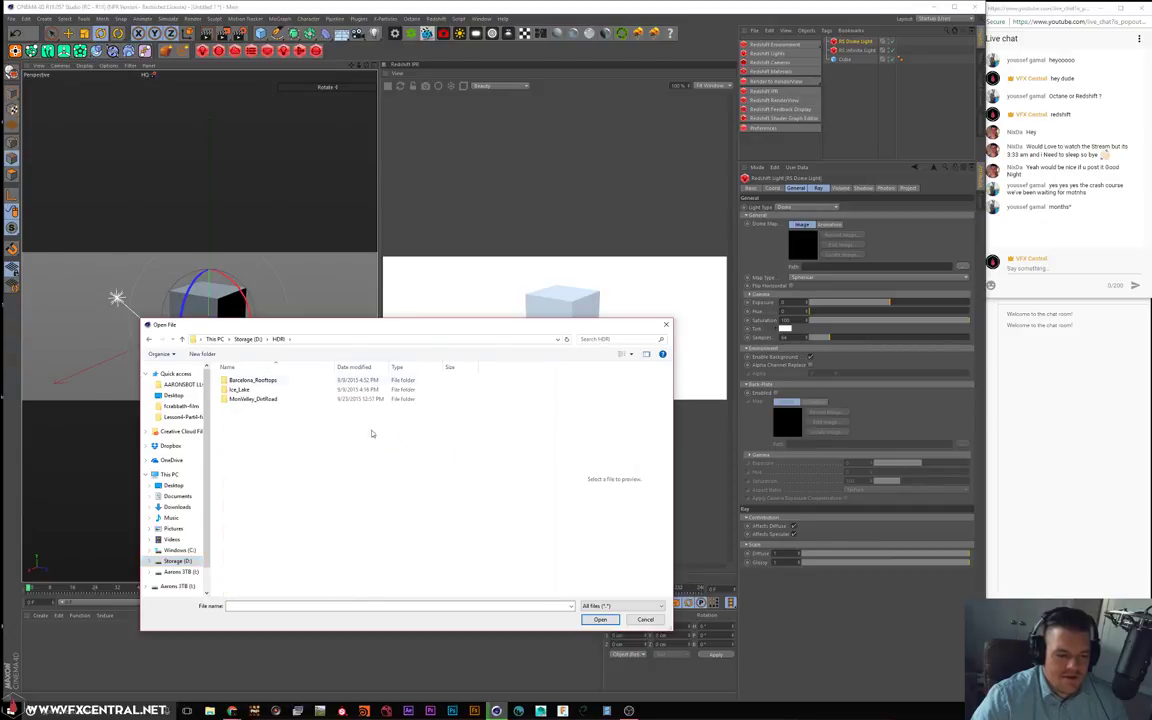
left_click(149, 339)
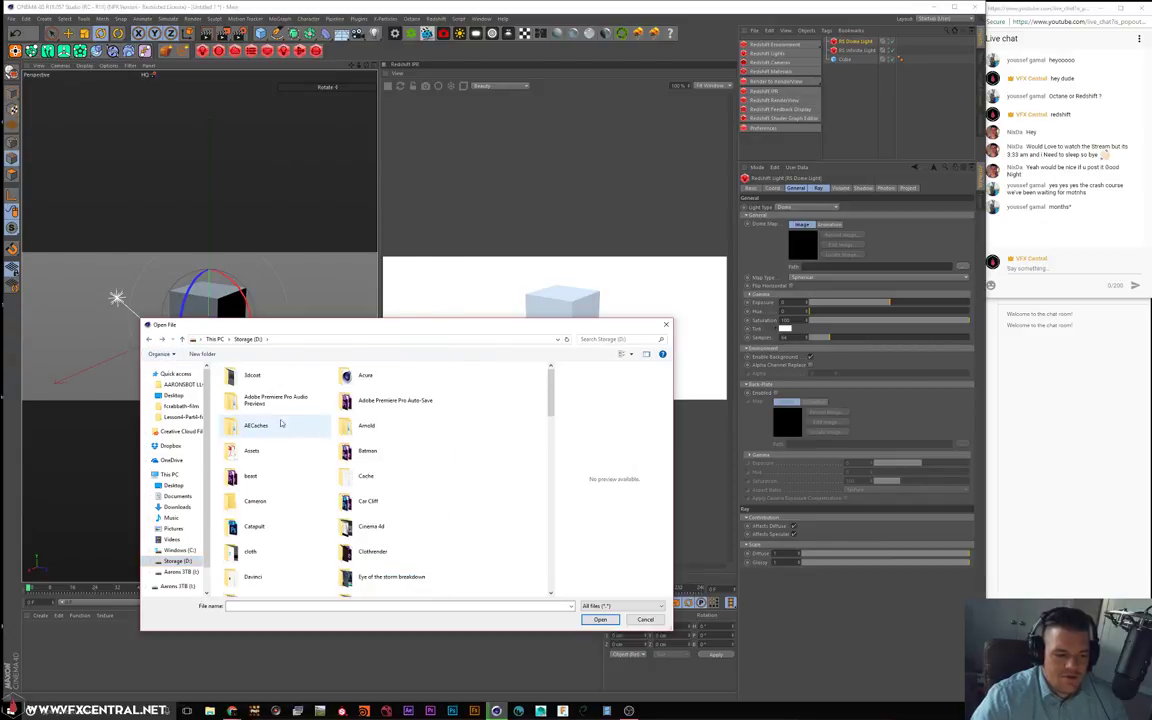
double_click(252, 451)
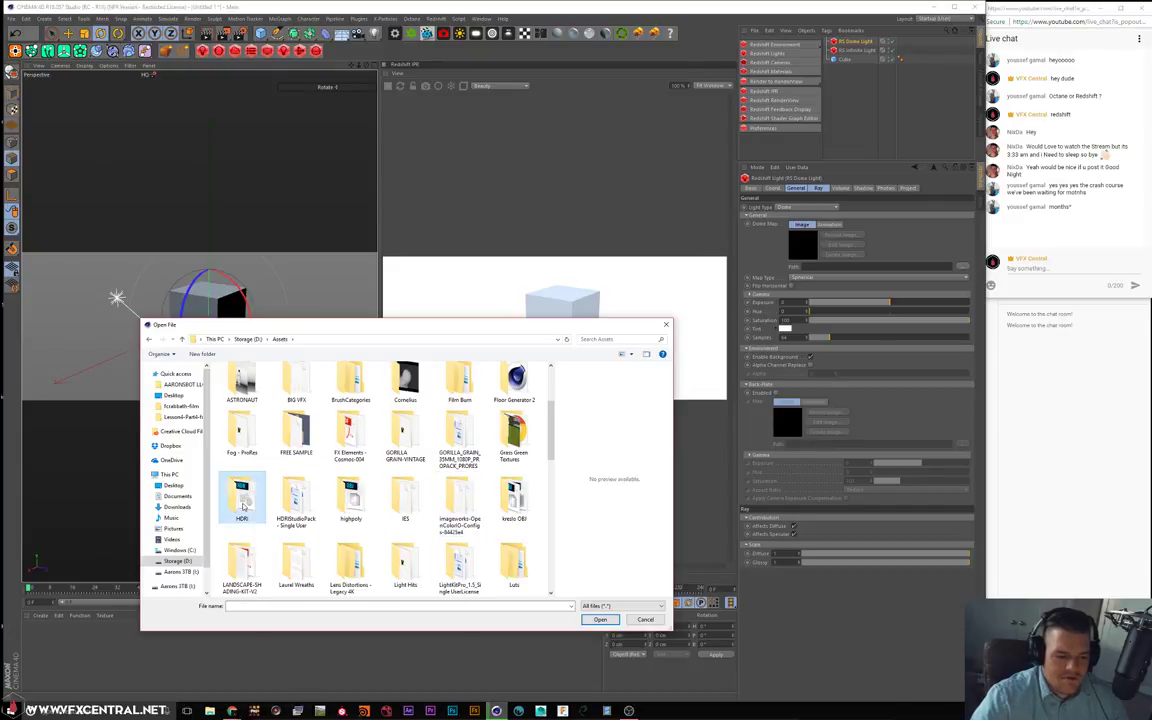
double_click(241, 493)
left_click_drag(240, 380, 285, 433)
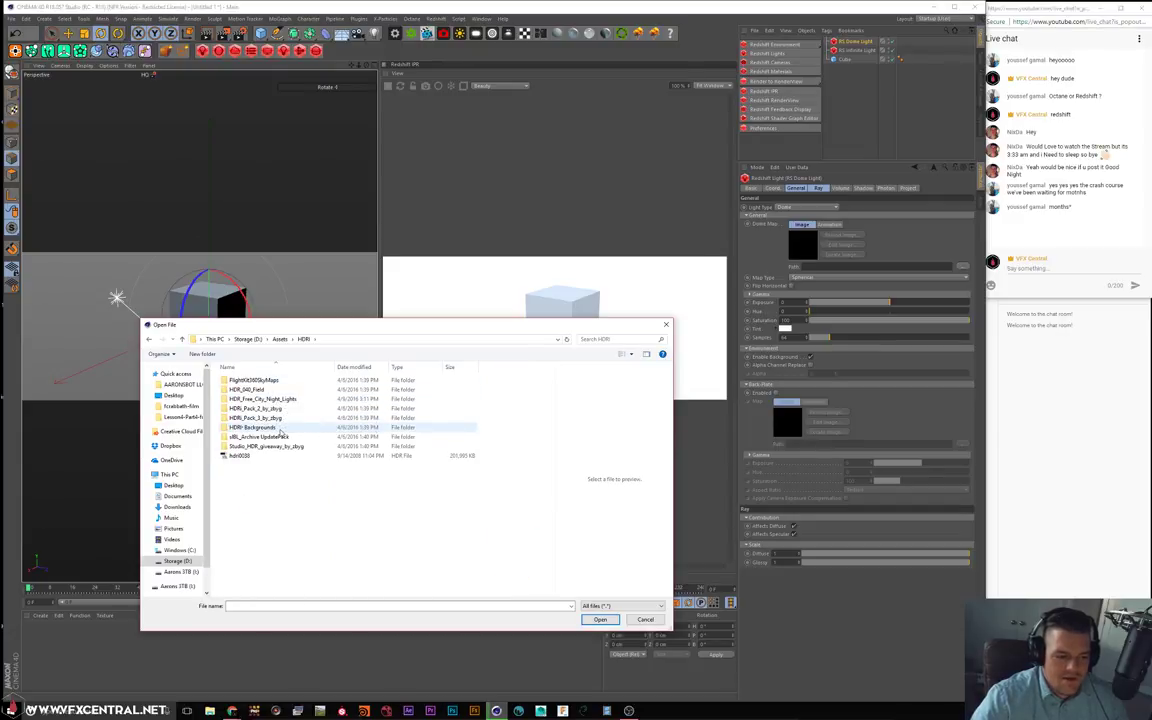
Load Apartment_Reflection from the apartment folder of HDRI Backgrounds\sIBL_Collection as the dome map, and check it around the cube
double_click(280, 431)
double_click(285, 390)
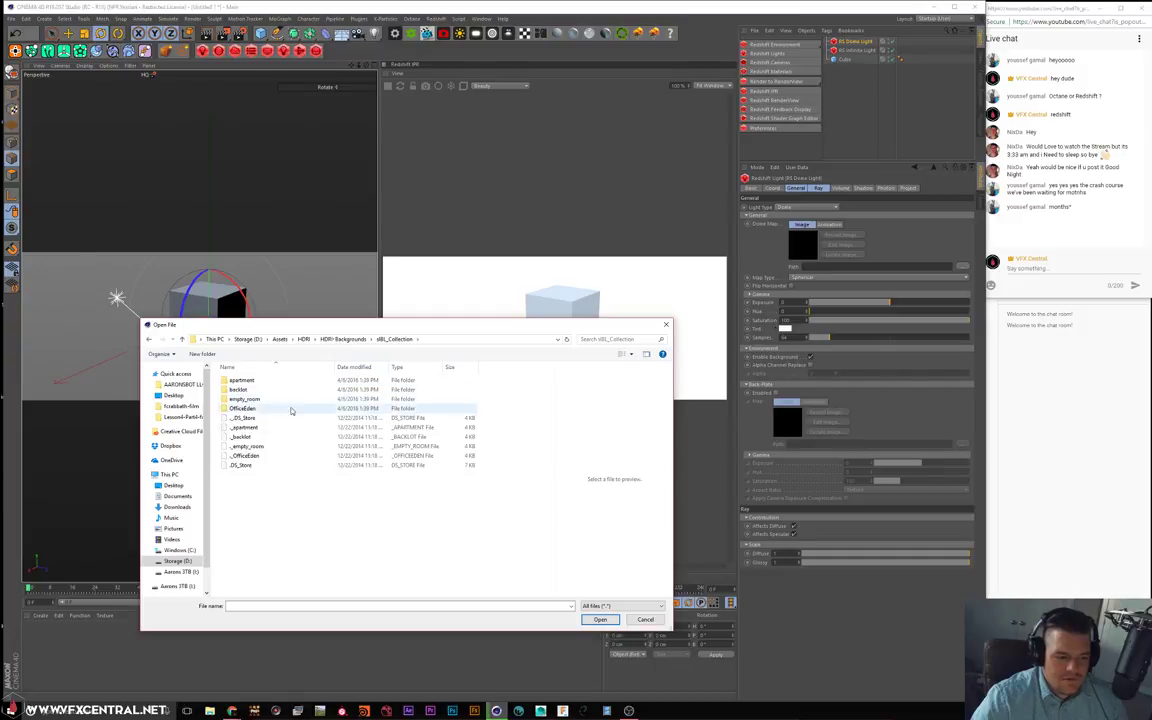
double_click(255, 381)
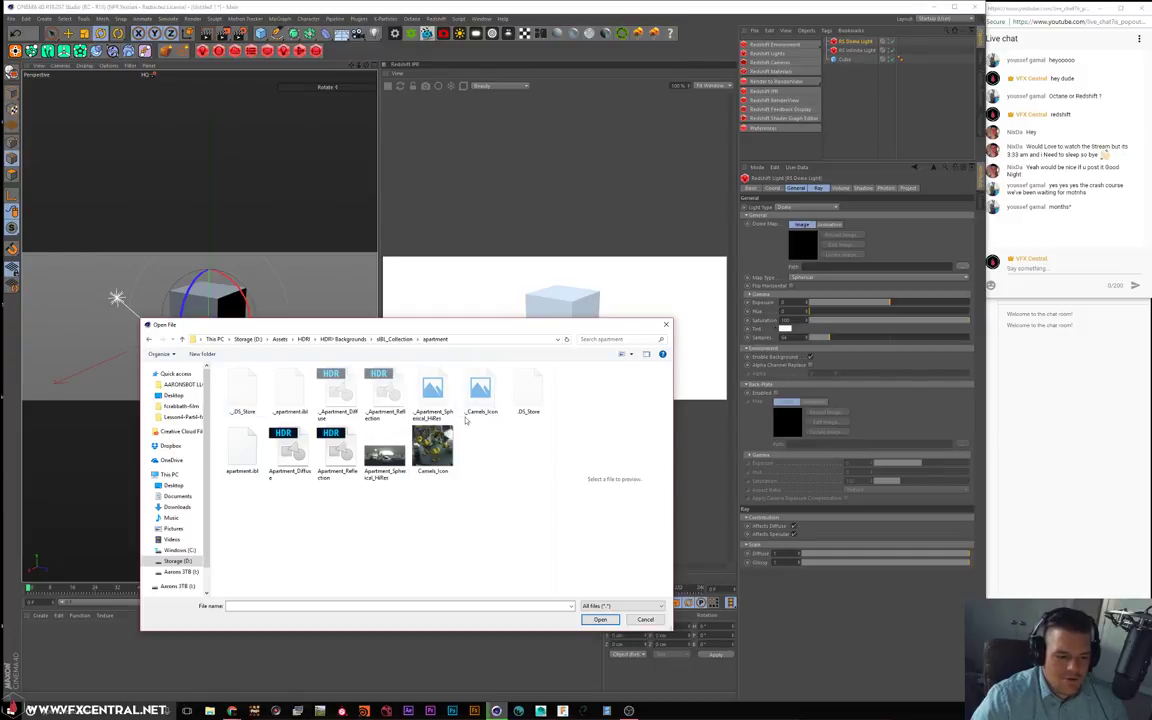
left_click(340, 450)
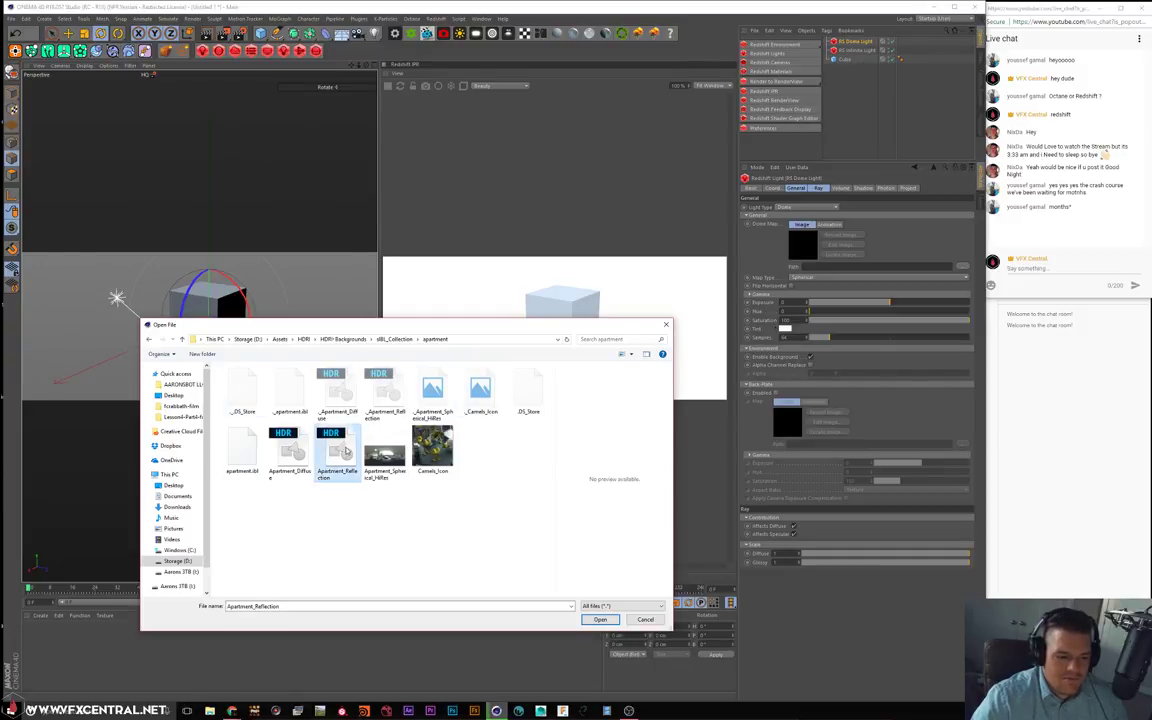
left_click(601, 620)
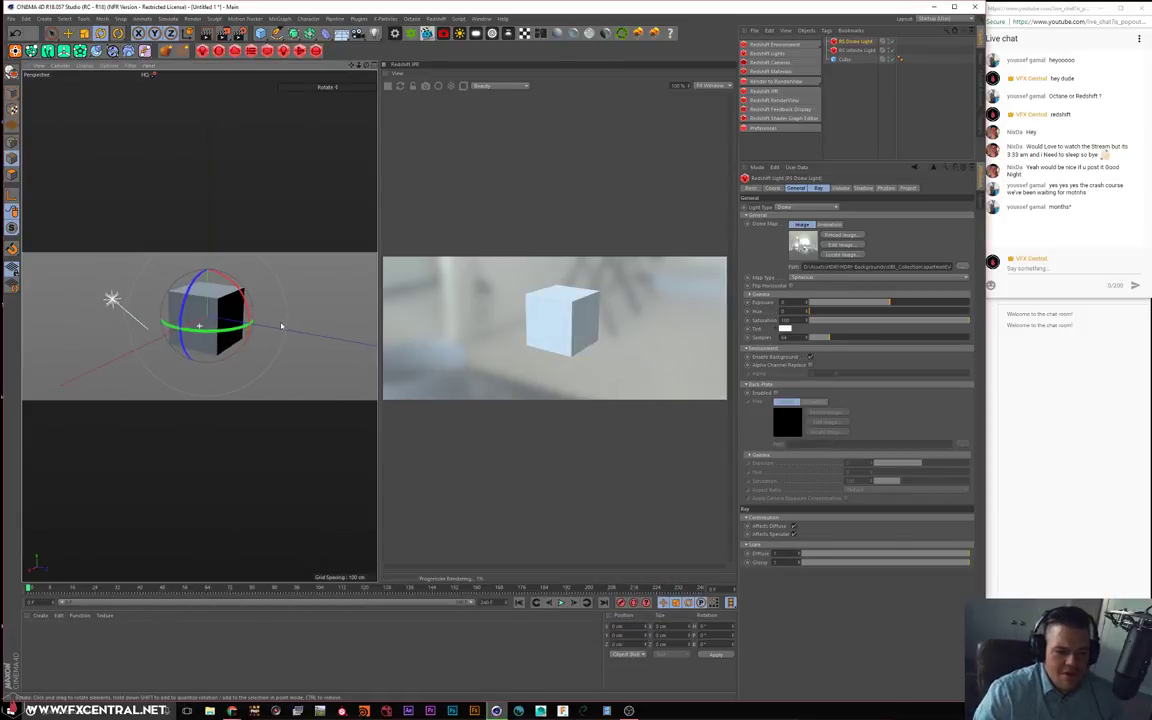
left_click_drag(281, 326, 180, 293, "alt")
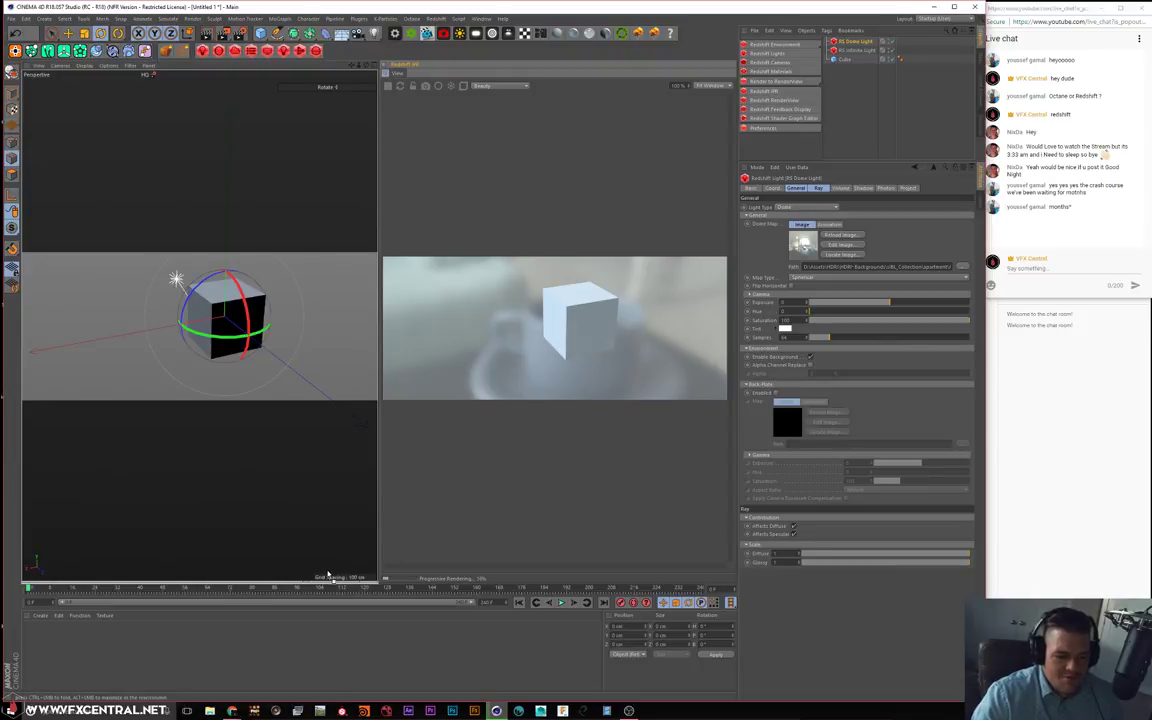
Dock the Redshift IPR beneath the perspective view so its render spans the full width, and check the cube in it
left_click_drag(328, 575, 329, 576)
left_click_drag(467, 328, 464, 208)
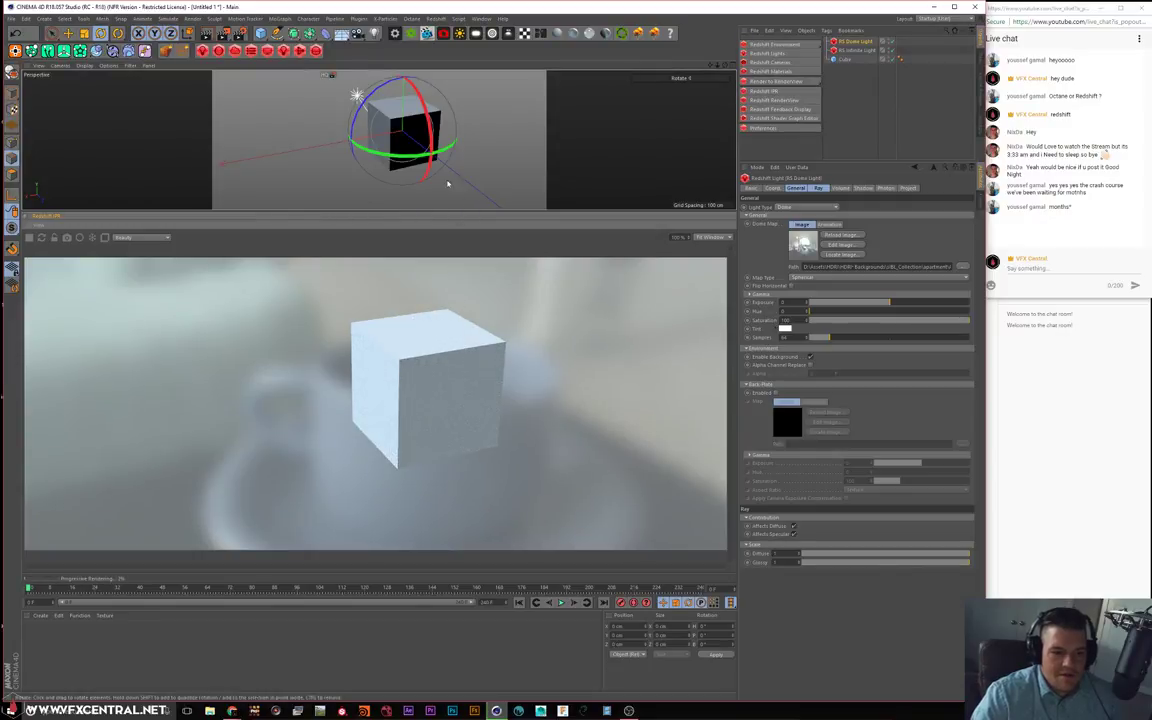
left_click_drag(489, 134, 517, 168, "alt")
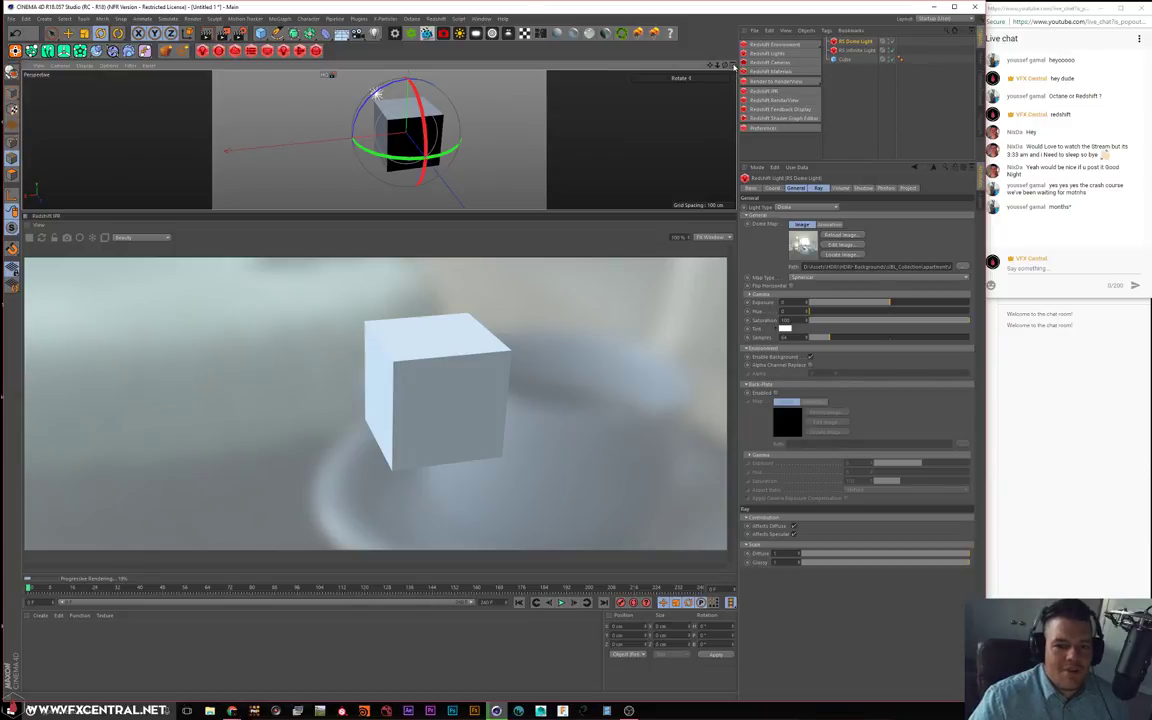
Show all four viewports and activate the perspective, top, right and front views in turn to check how the Redshift IPR follows them
left_click(733, 65)
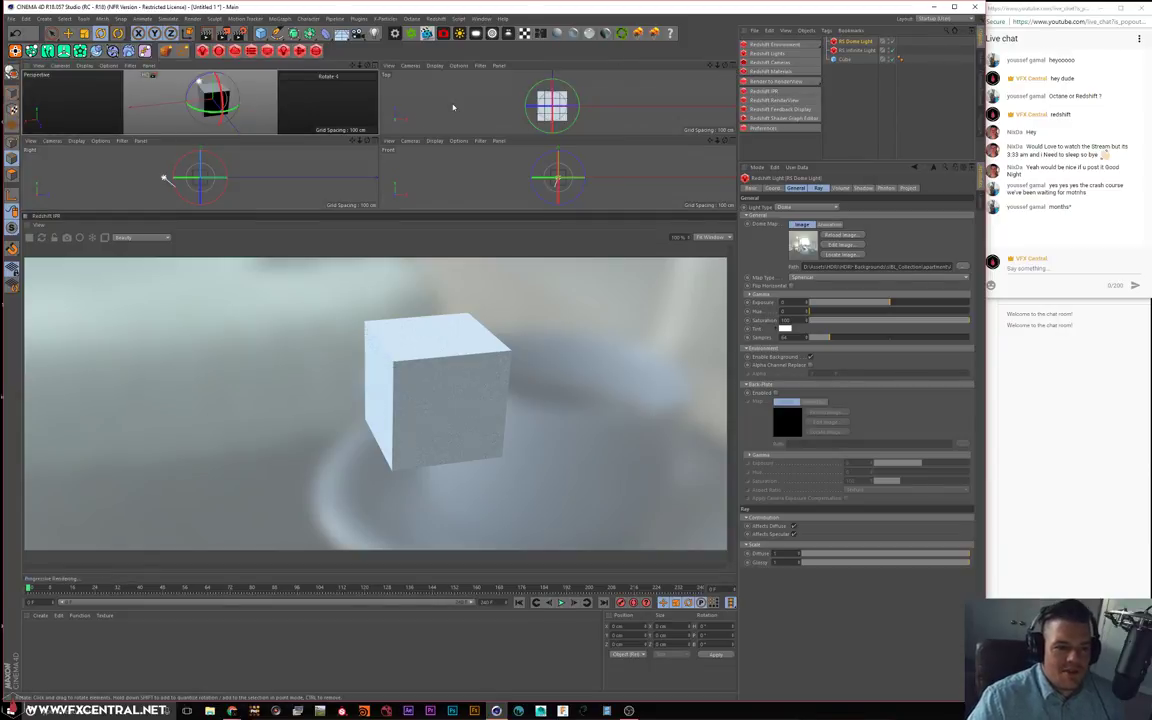
left_click(453, 107)
left_click(280, 169)
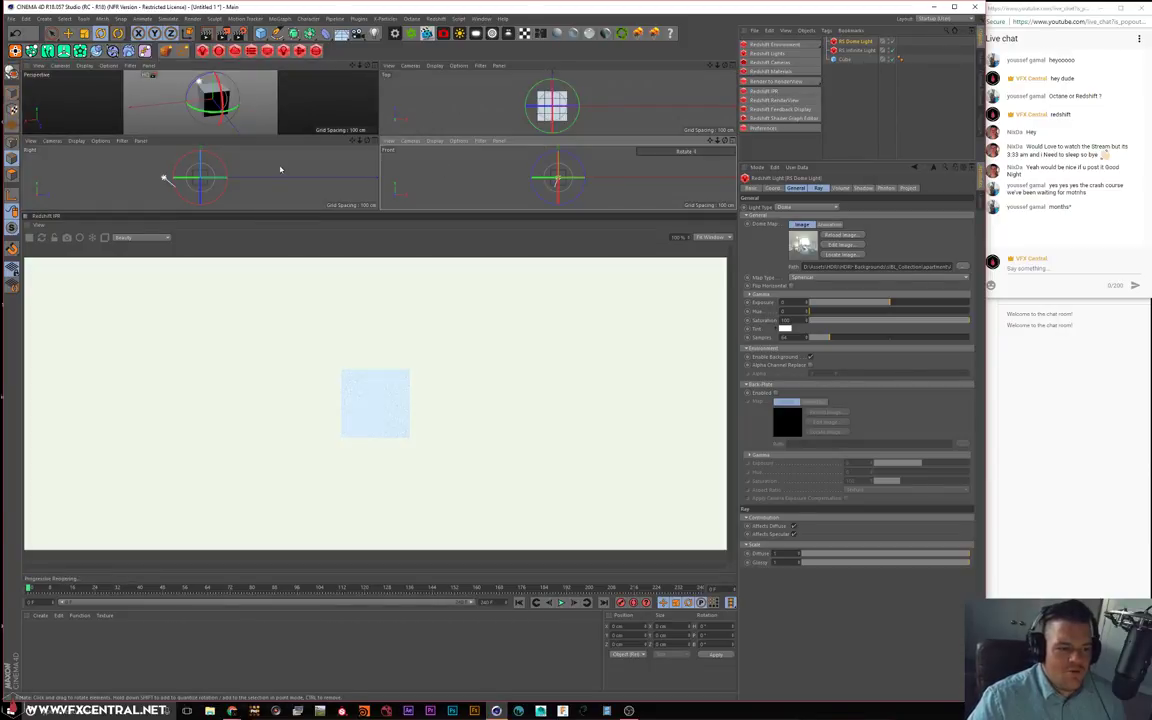
left_click(305, 119)
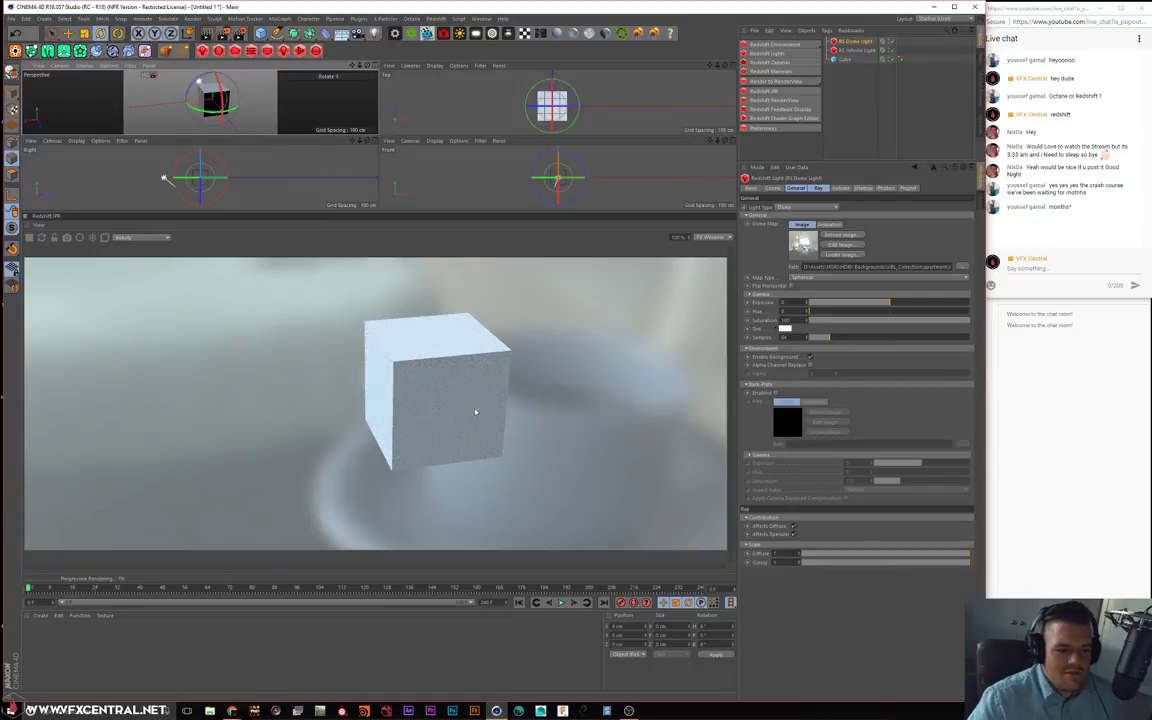
left_click(590, 110)
key("e")
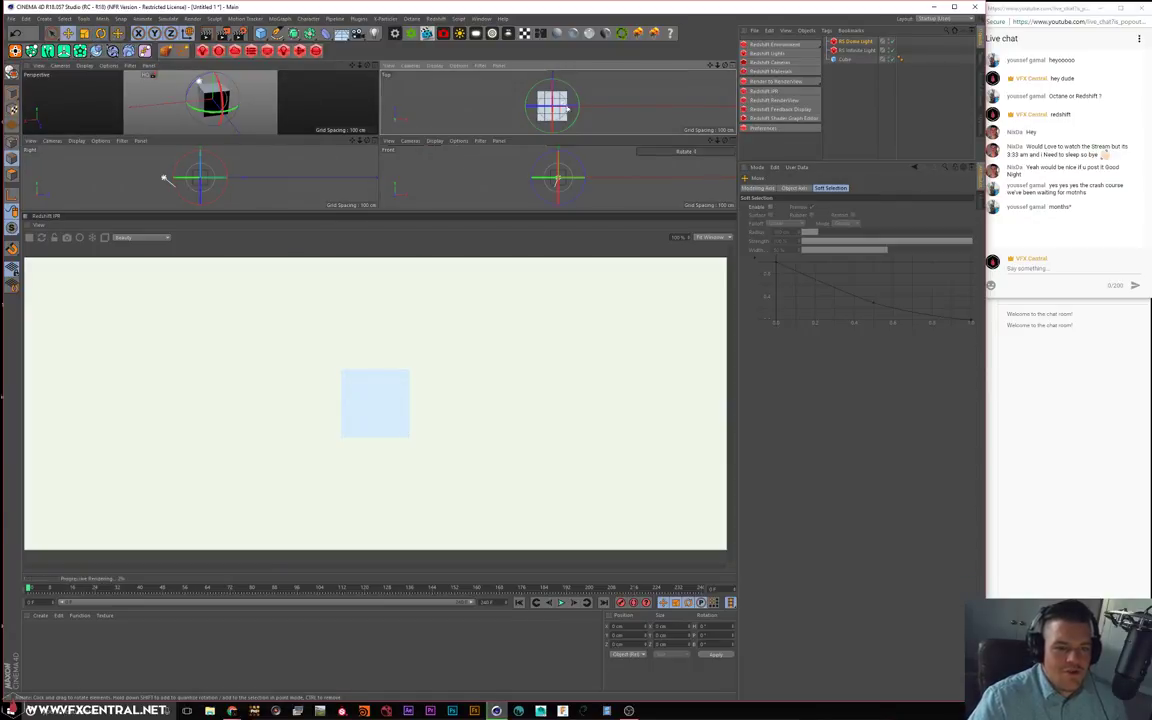
left_click(97, 108)
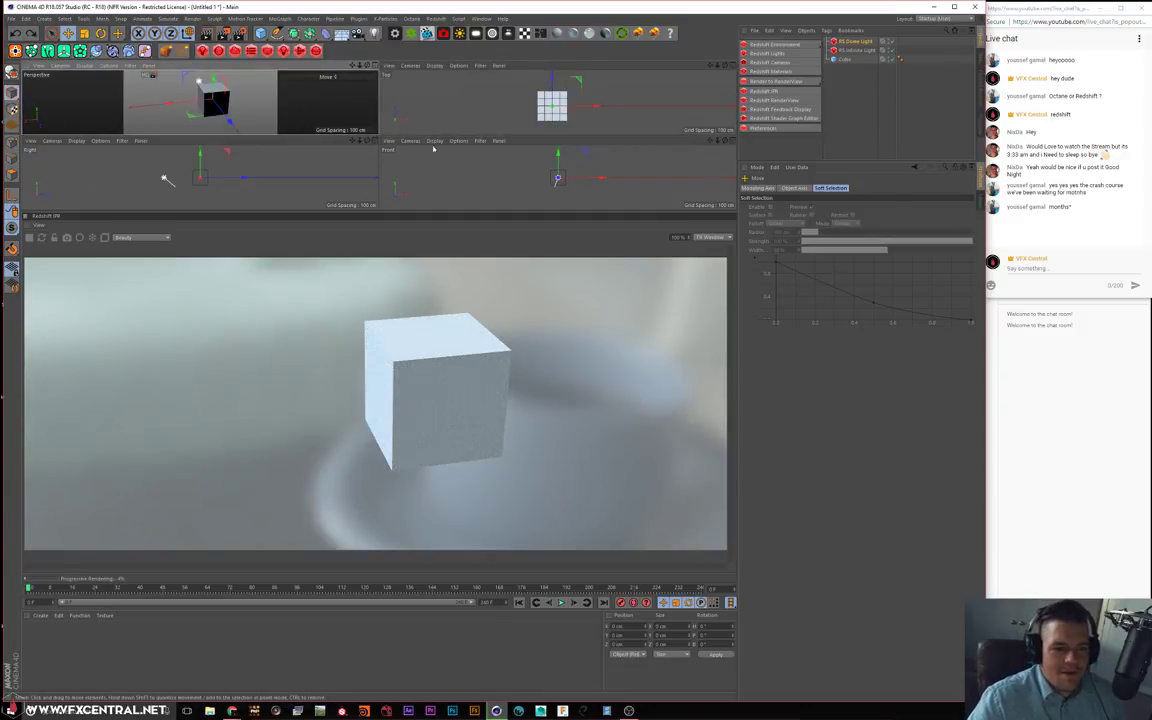
left_click(452, 172)
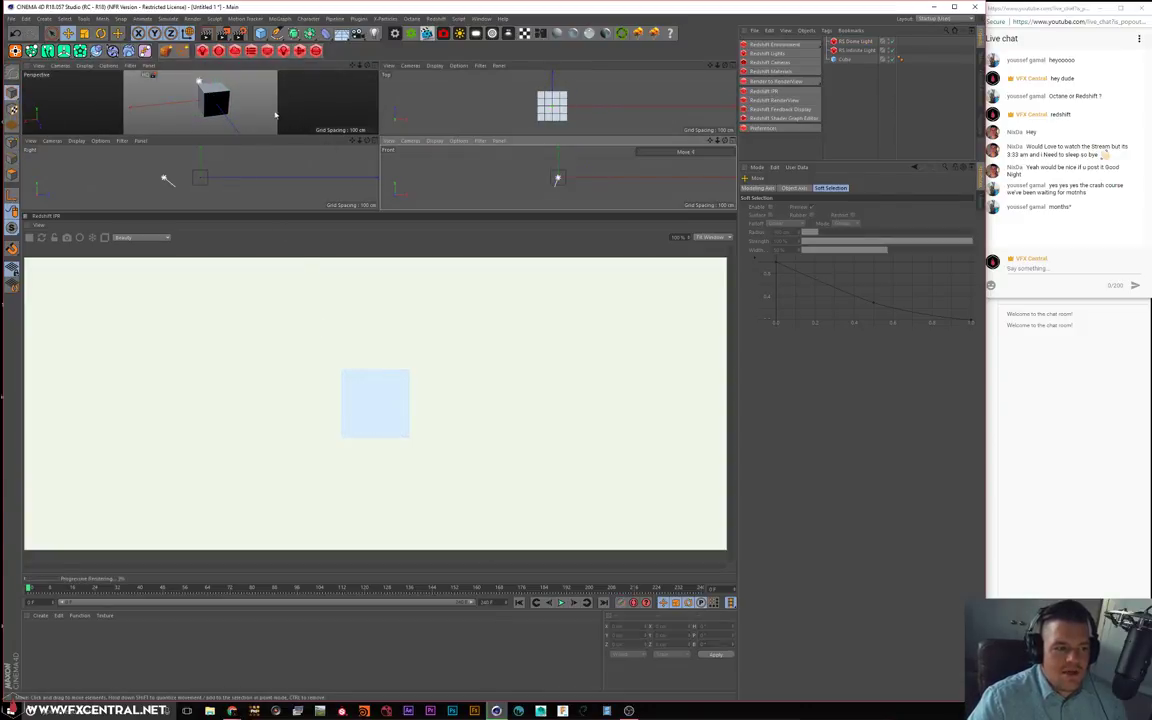
left_click(251, 108)
left_click(500, 121)
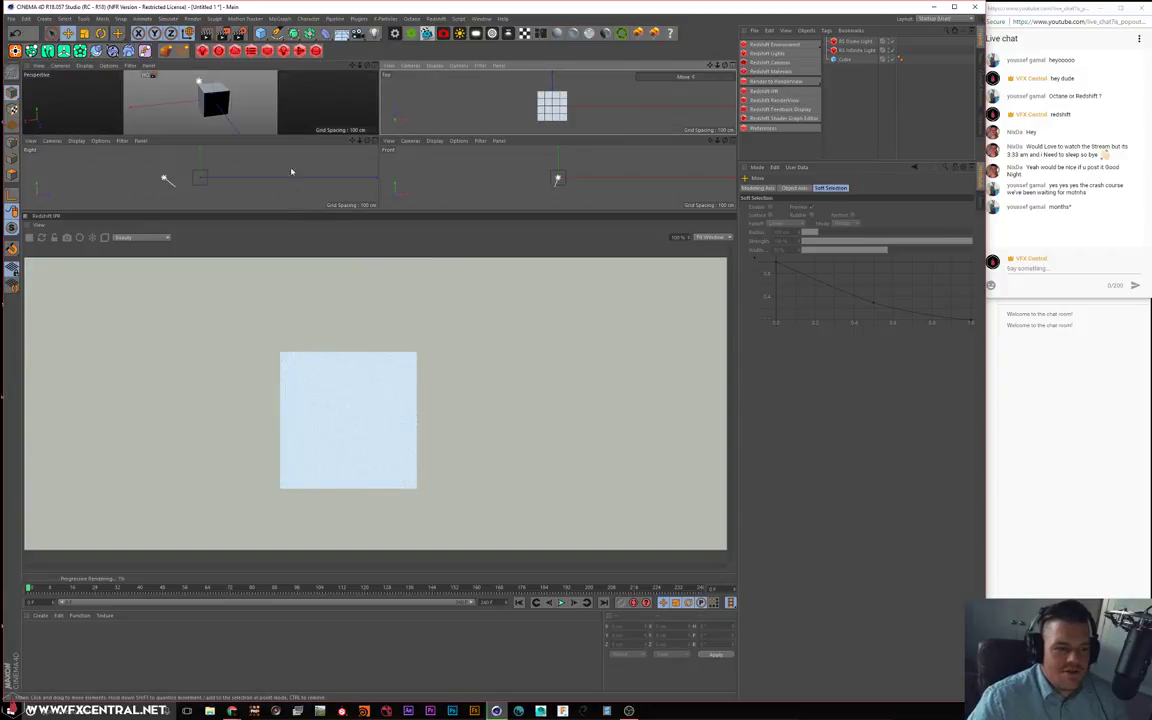
left_click(257, 113)
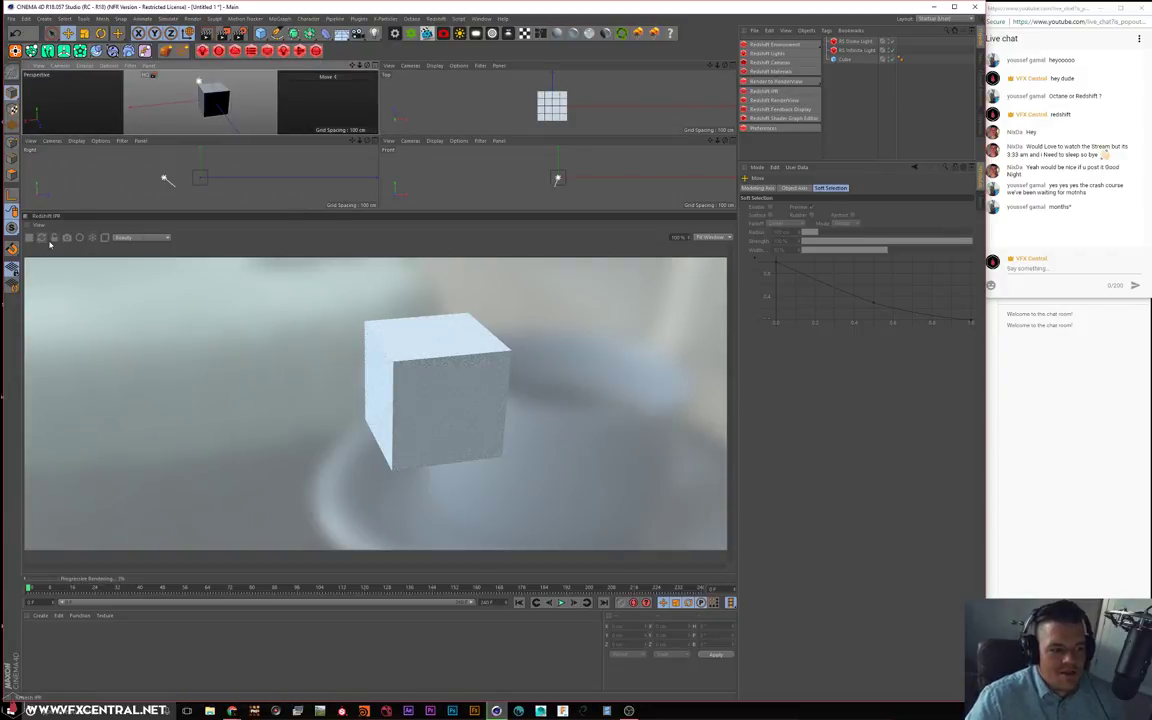
Lock the Redshift IPR to the perspective view and test the lock by activating other viewports and orbiting the perspective camera
left_click(54, 240)
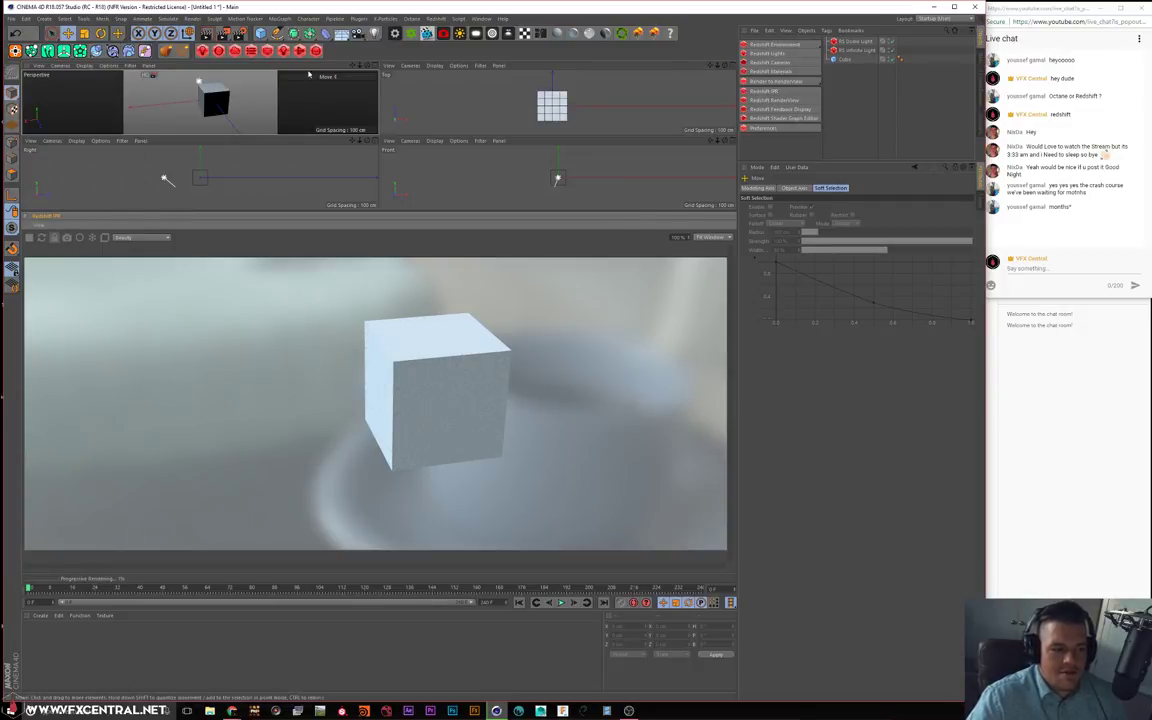
left_click(470, 102)
left_click(397, 174)
left_click(329, 169)
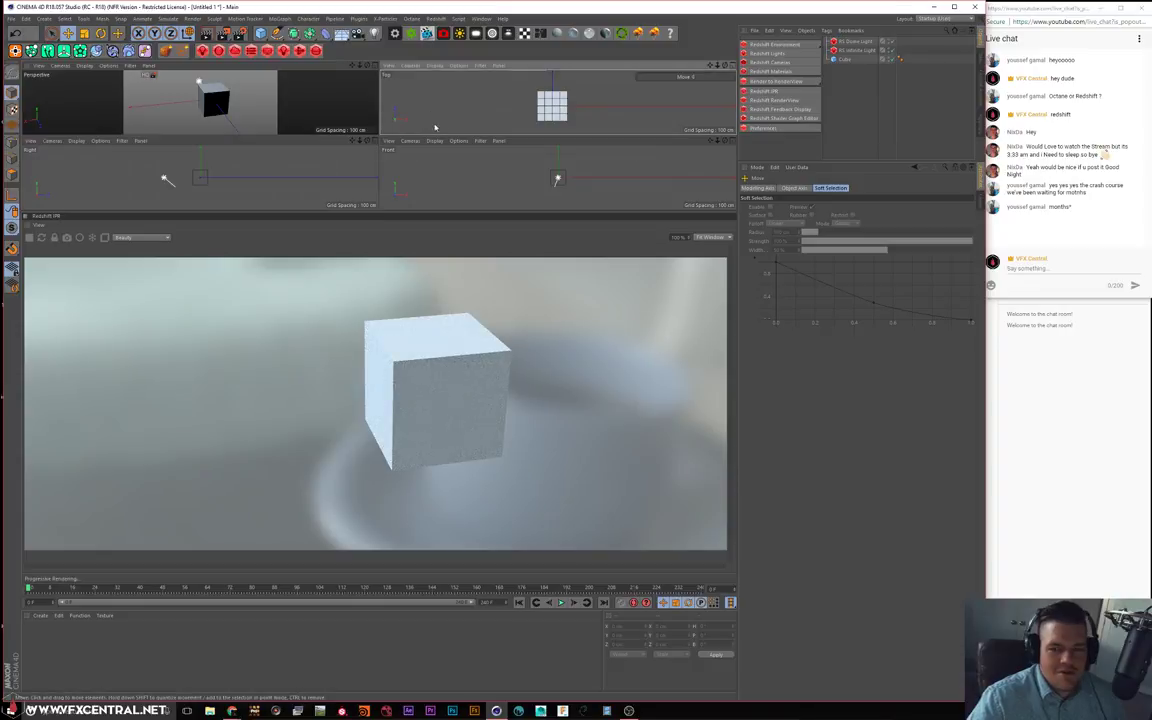
left_click_drag(226, 108, 269, 77, "alt")
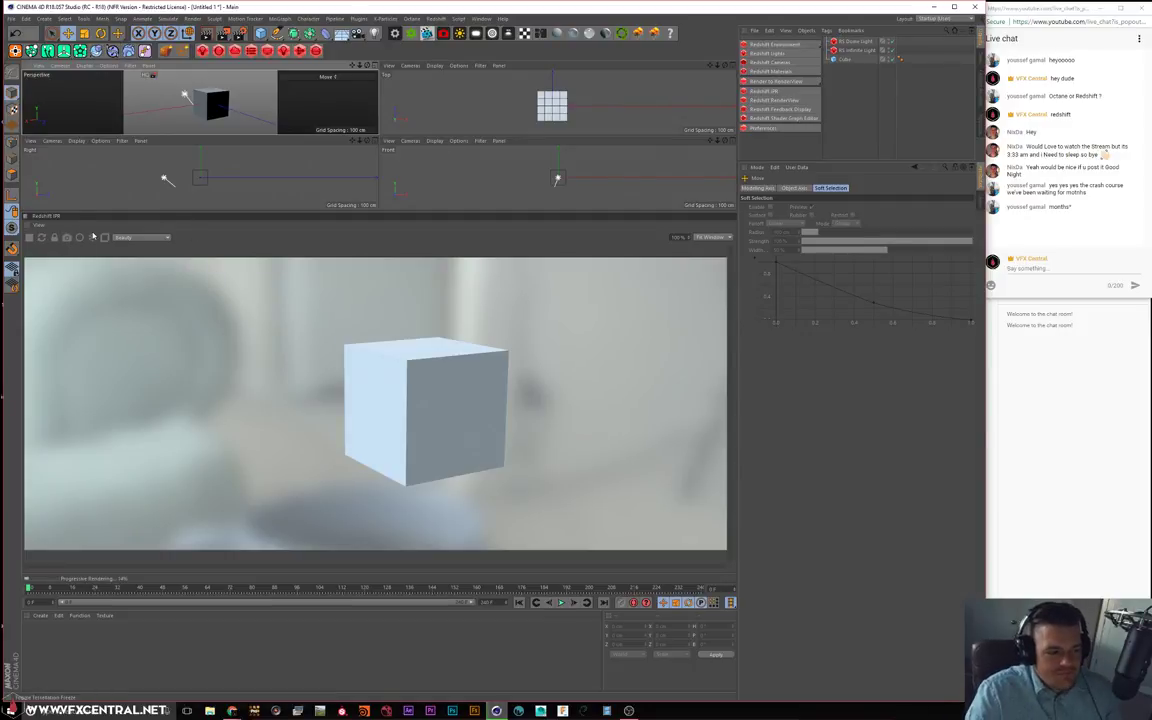
Preview the Alpha channel in the Redshift IPR and return the display to Beauty
left_click(139, 238)
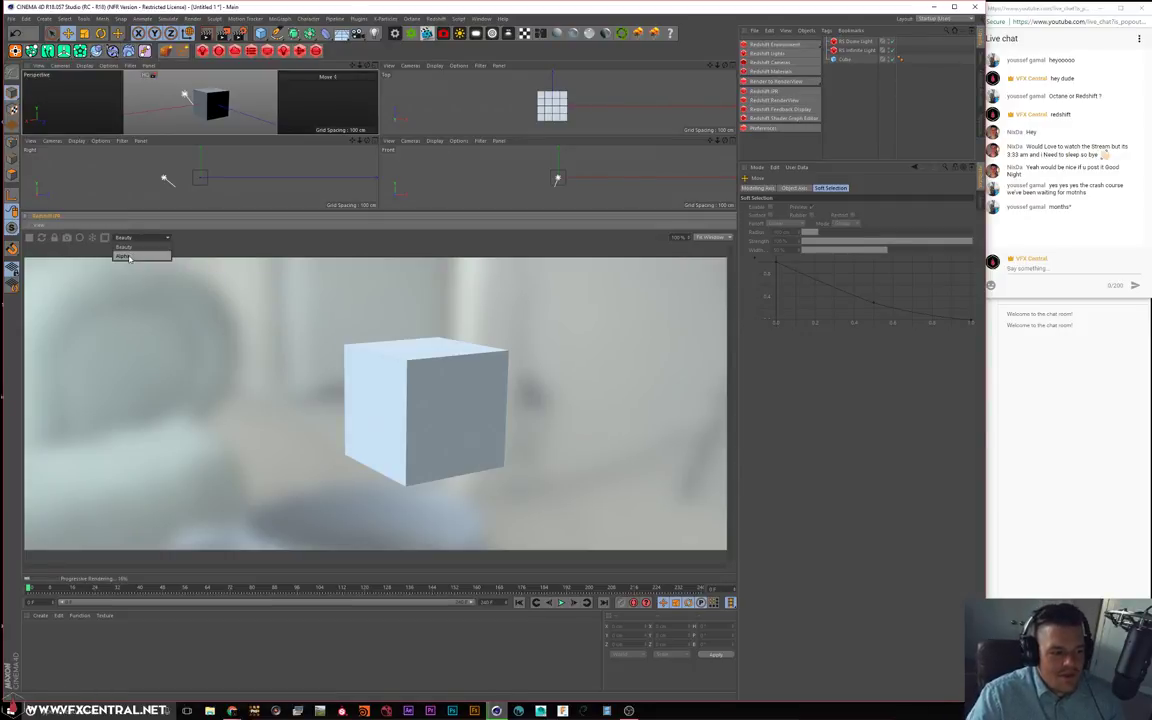
left_click(130, 256)
left_click(134, 239)
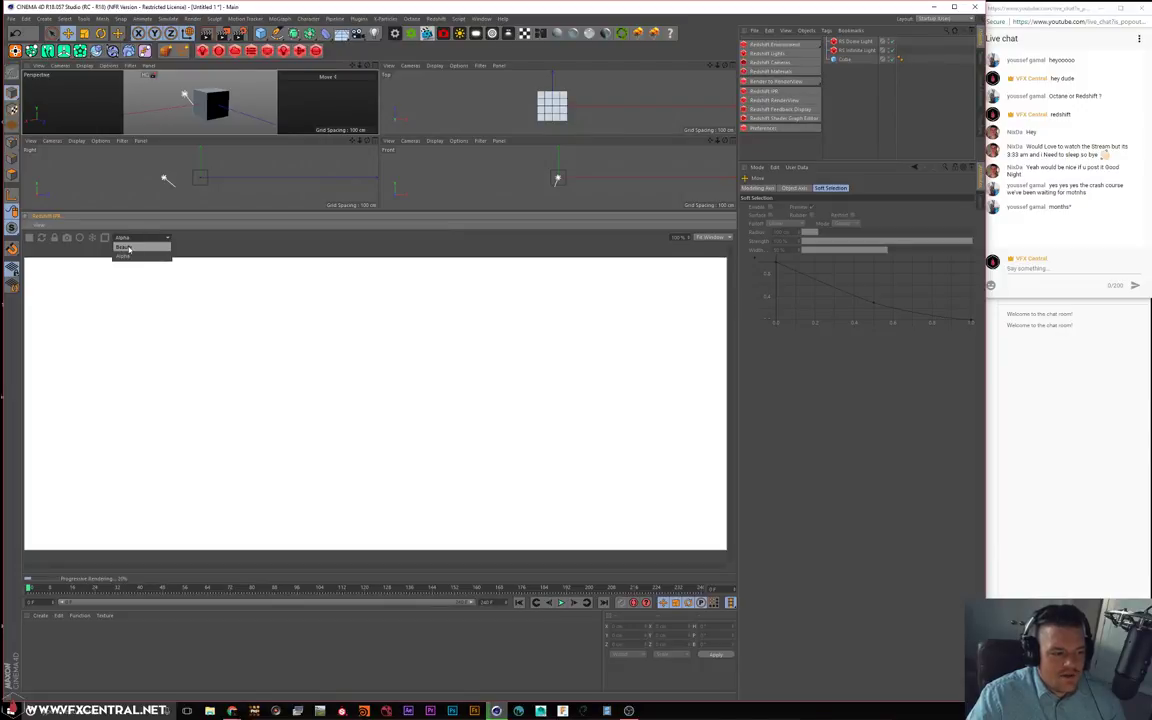
left_click(125, 257)
left_click(126, 239)
left_click(125, 247)
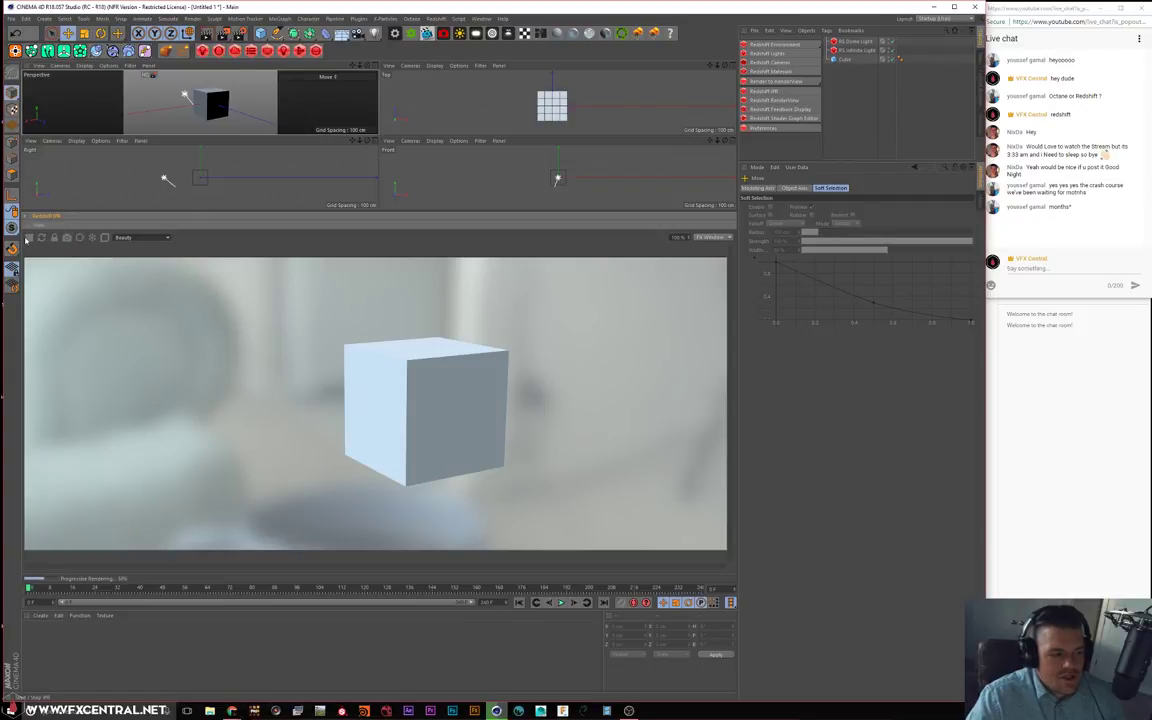
Maximize the perspective view, add a plane object and lower it to just beneath the cube
left_click(376, 68)
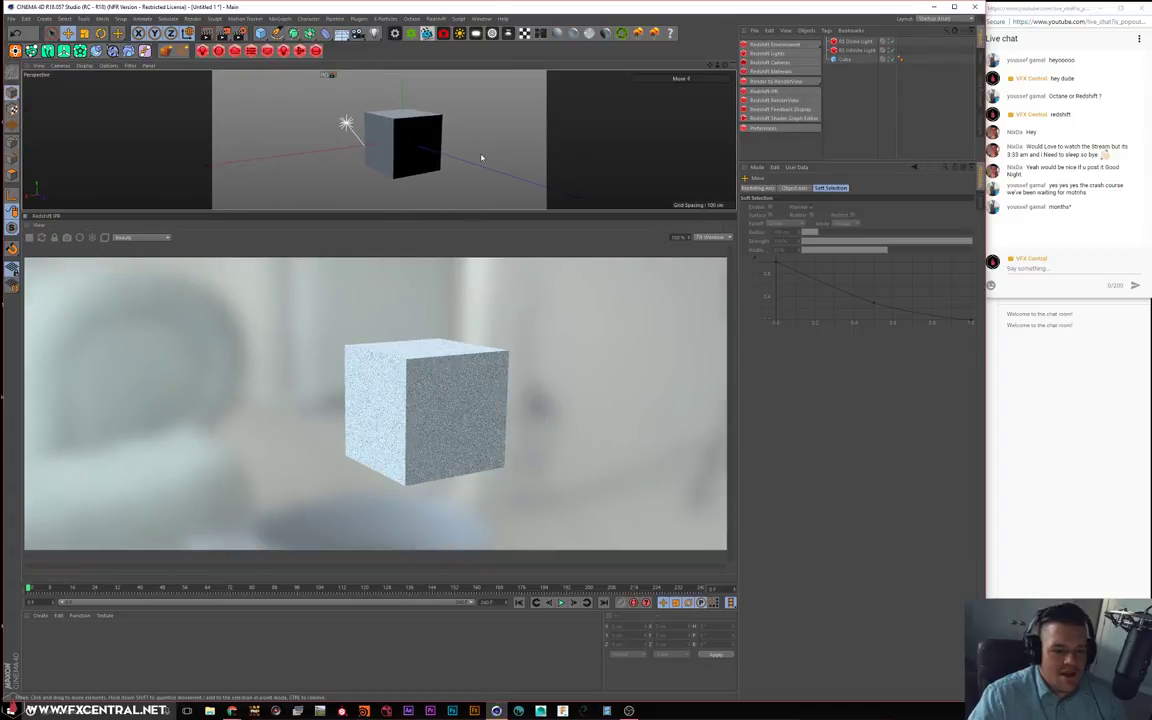
left_click_drag(504, 176, 481, 118, "alt")
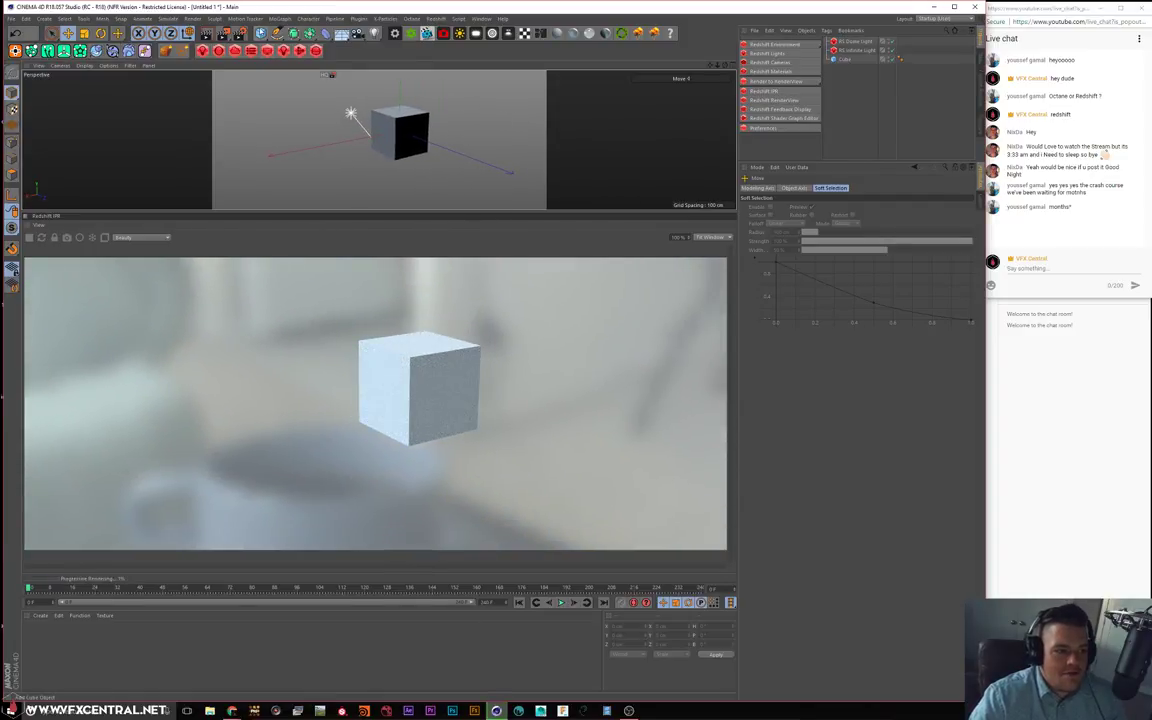
left_click(261, 33)
left_click(338, 62)
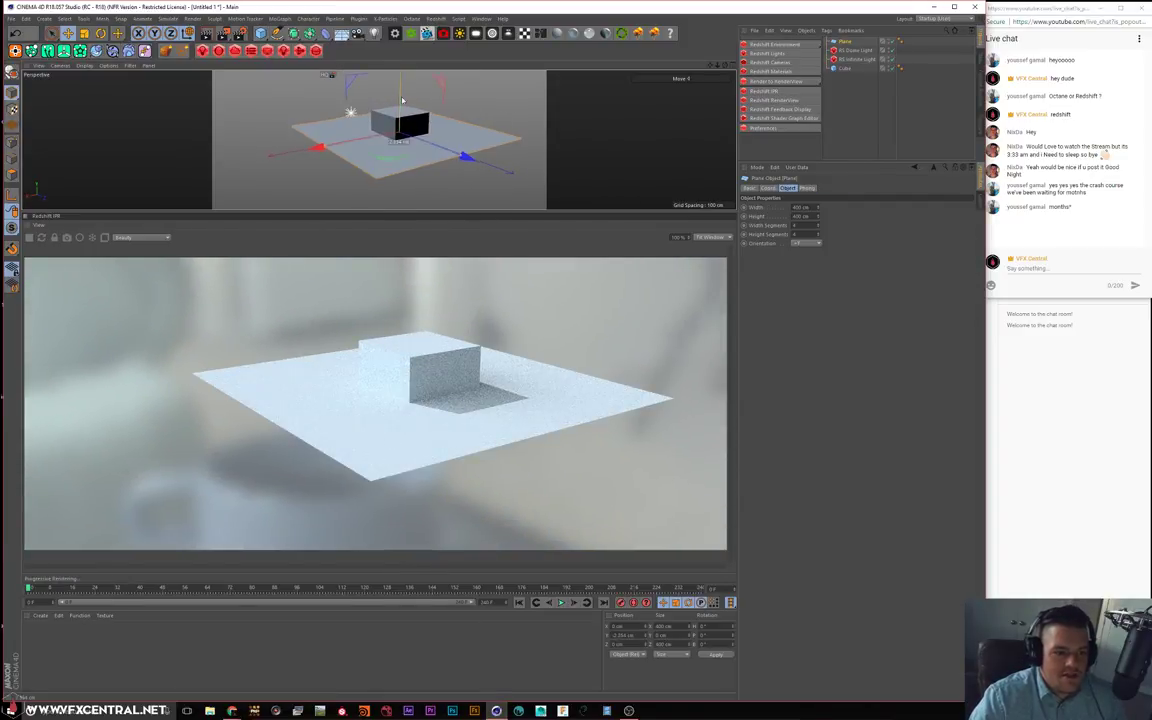
Scale the plane up into a large floor extending well beyond the cube
key("t")
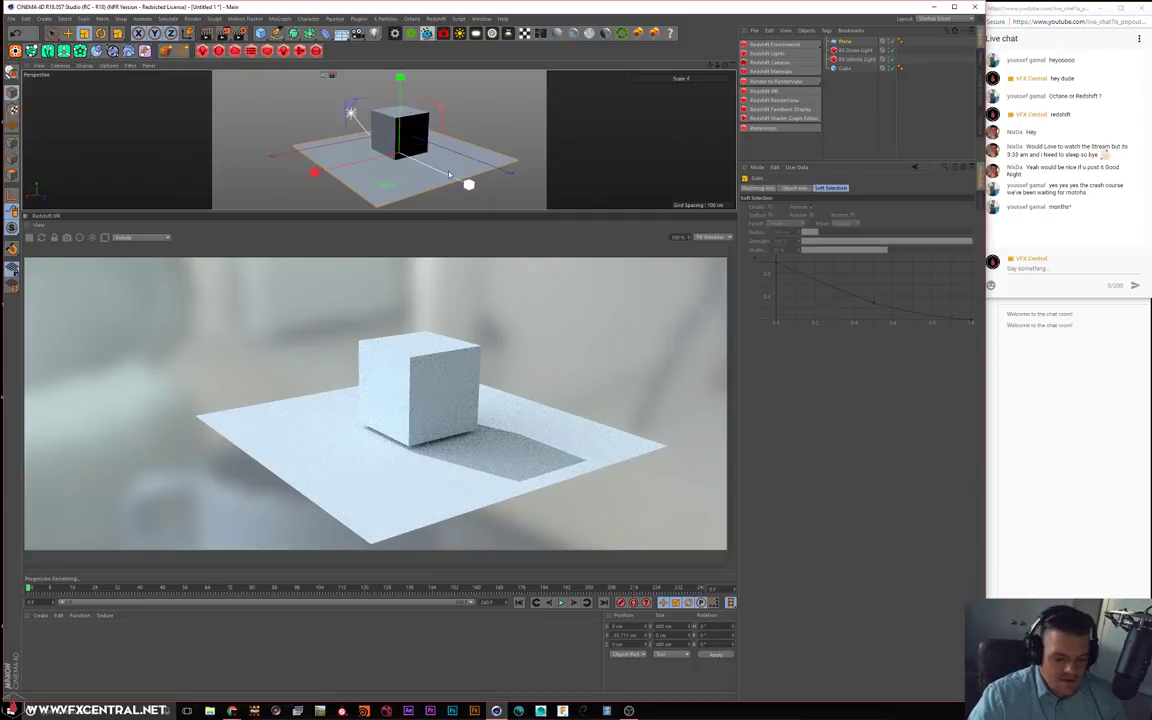
left_click_drag(459, 167, 700, 137)
left_click_drag(438, 136, 473, 118)
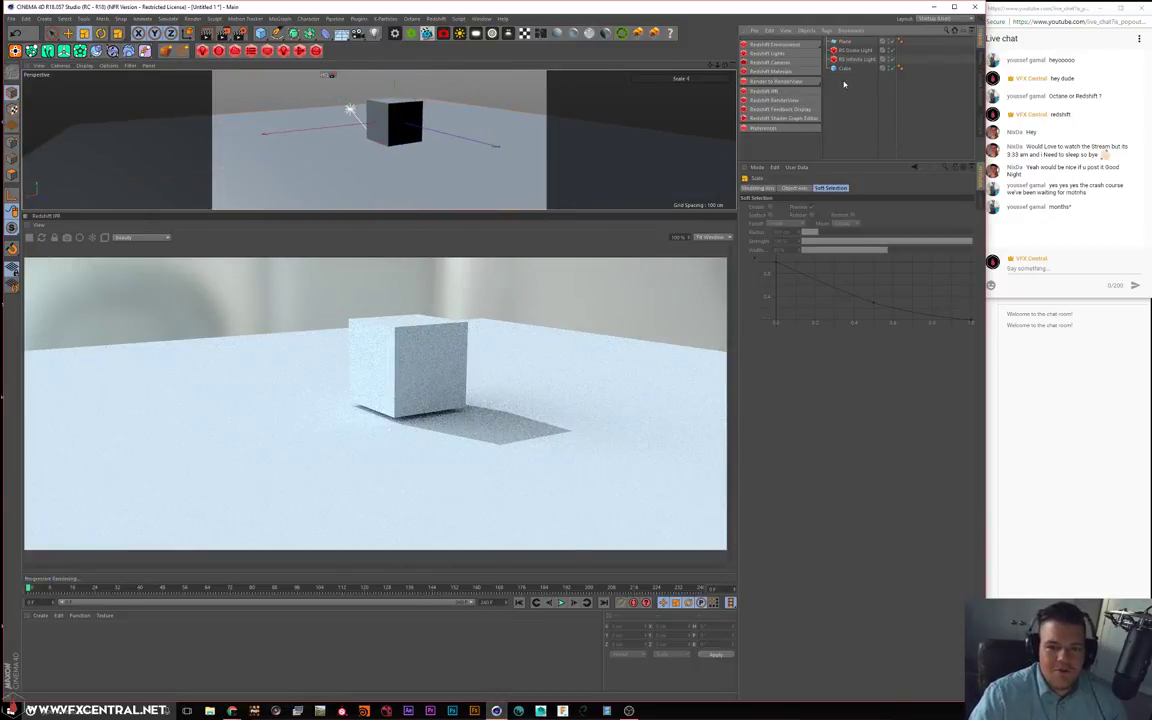
Delete the RS Infinite Light to check the scene under the dome light alone, and undo the deletion
left_click(855, 60)
key("Delete")
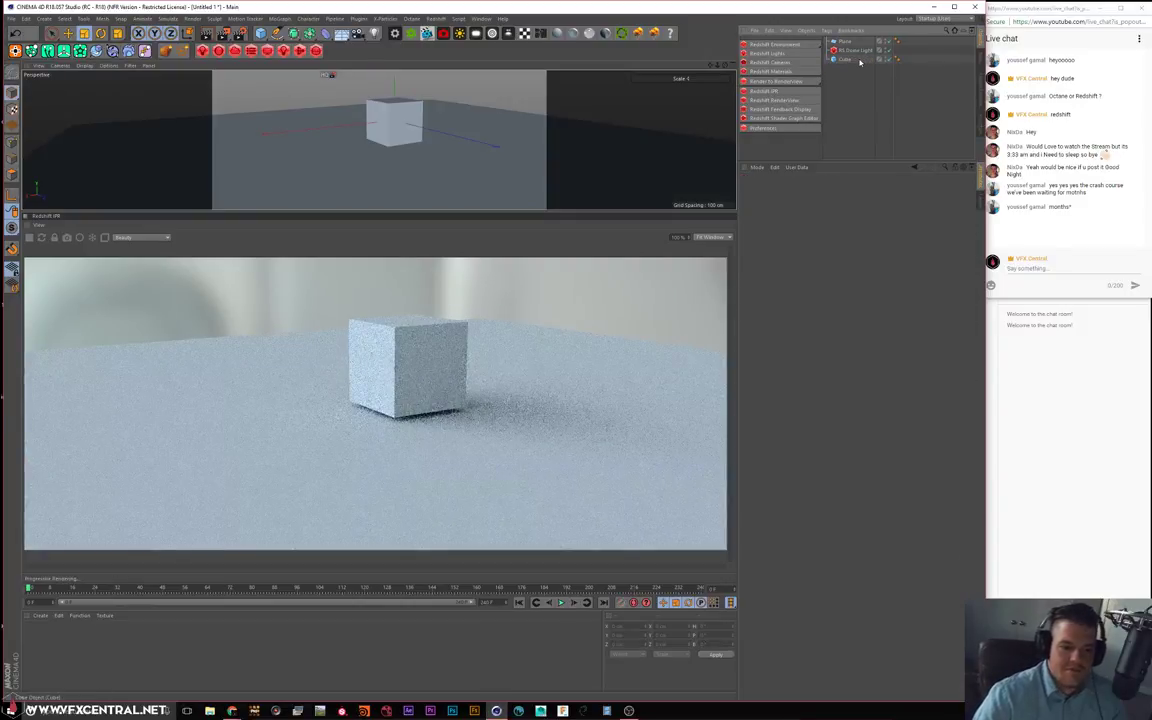
key("ctrl+z")
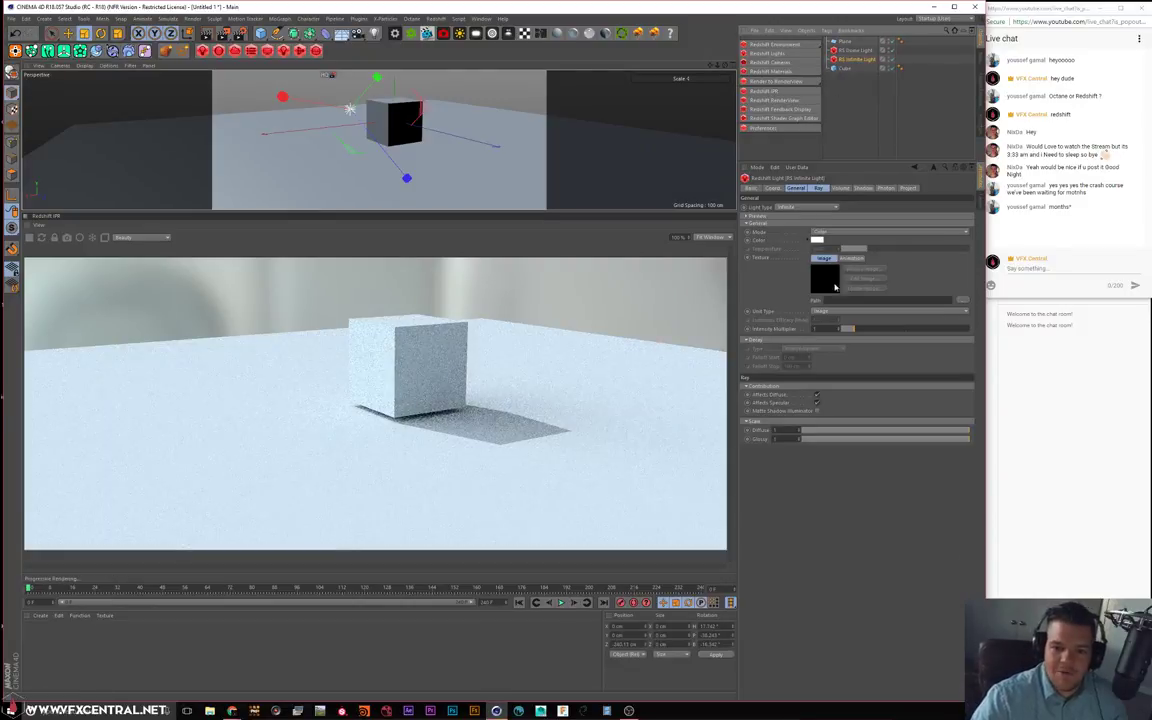
Set the infinite light's shadow Softness to 2 and inspect the edges of the cube's shadow up close
left_click(860, 188)
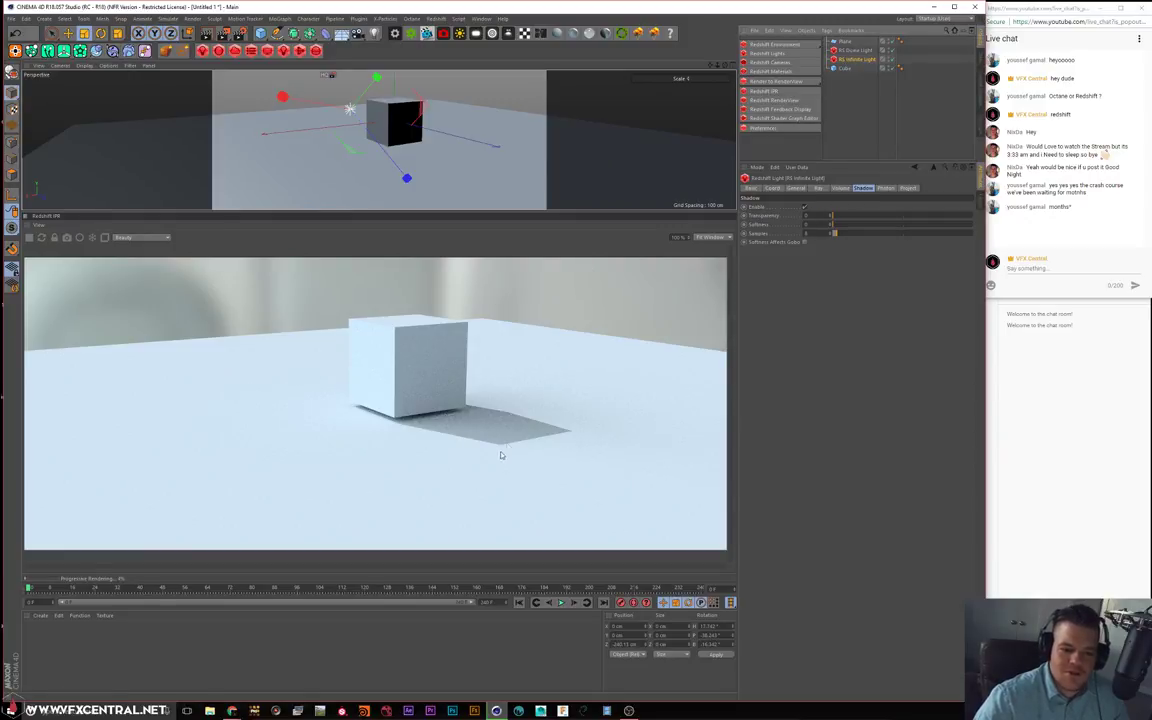
left_click_drag(832, 224, 994, 217)
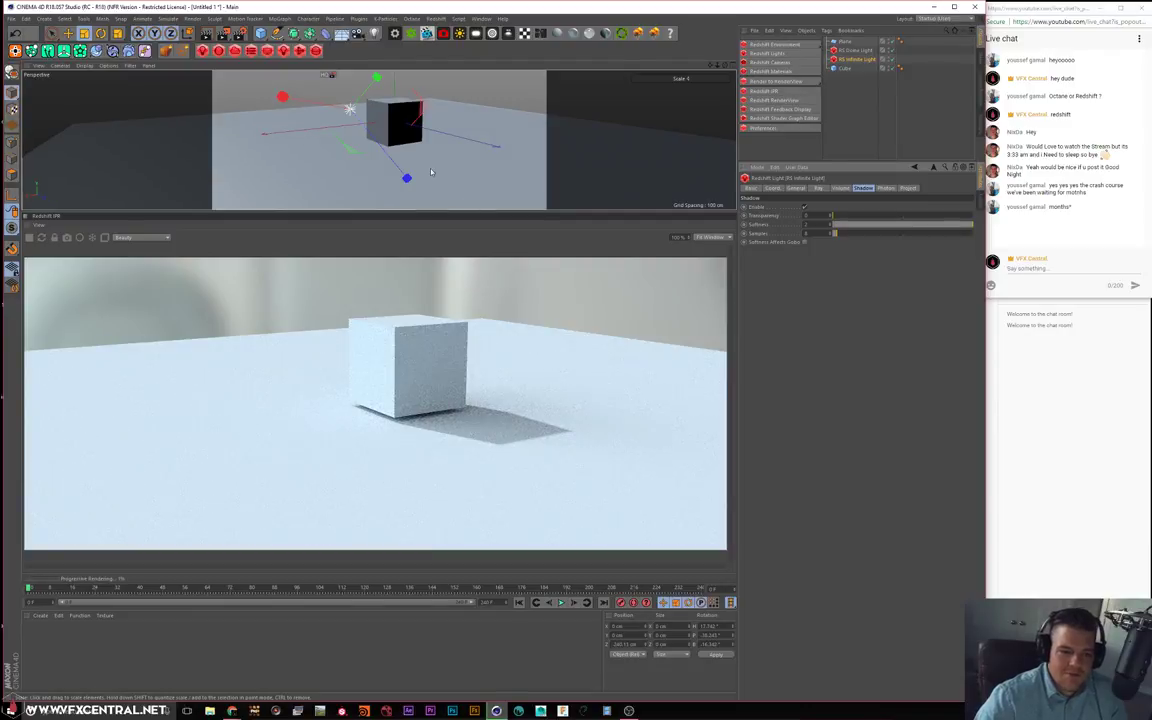
scroll(430, 167, "up", 5)
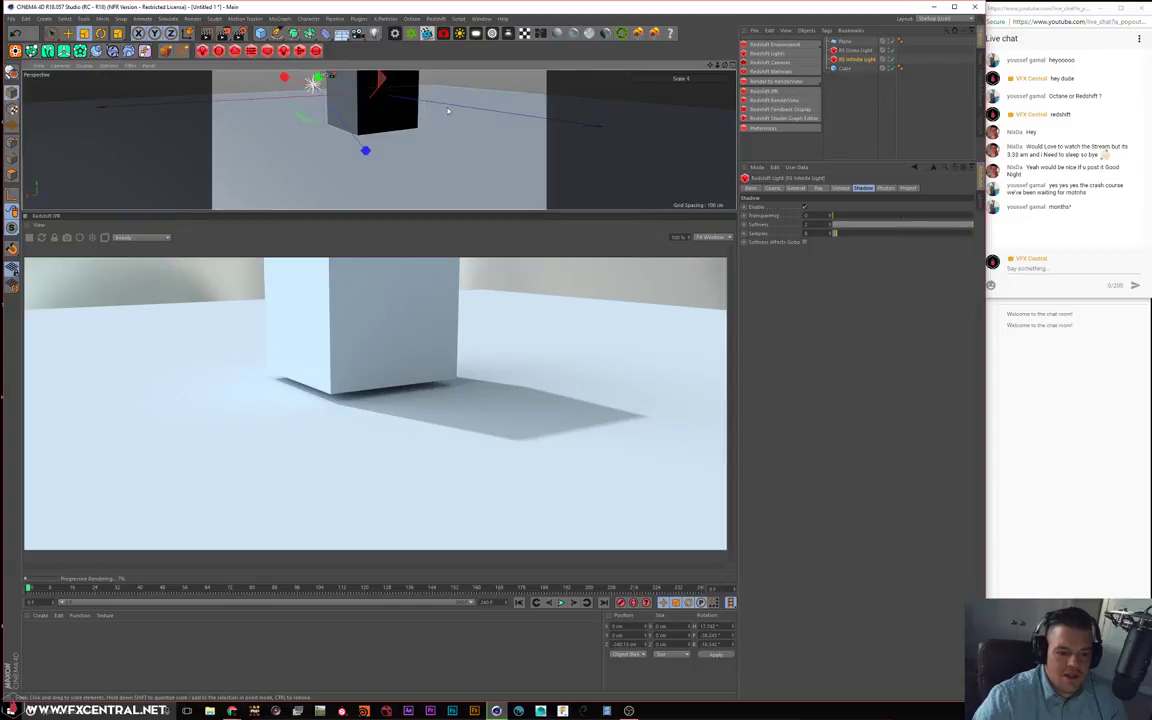
left_click_drag(447, 108, 444, 109, "alt")
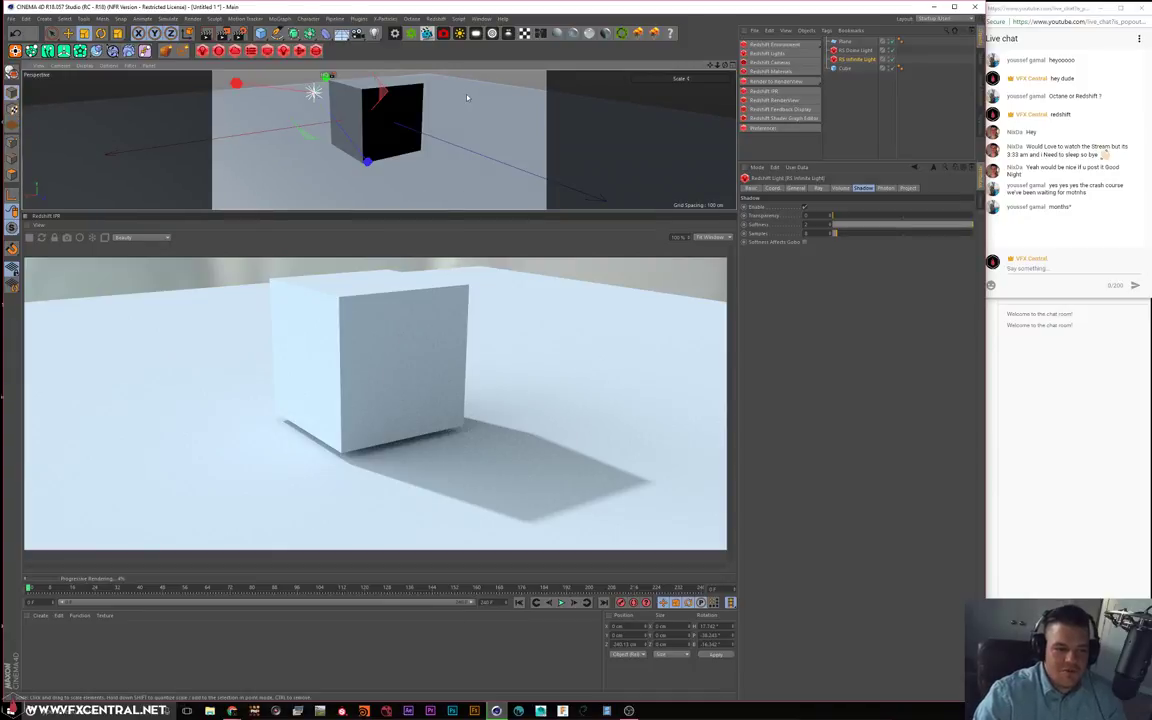
mouse_move(467, 97)
left_mouse_down("alt")
mouse_move(425, 137)
mouse_move(452, 100)
mouse_move(470, 102)
left_mouse_up("alt")
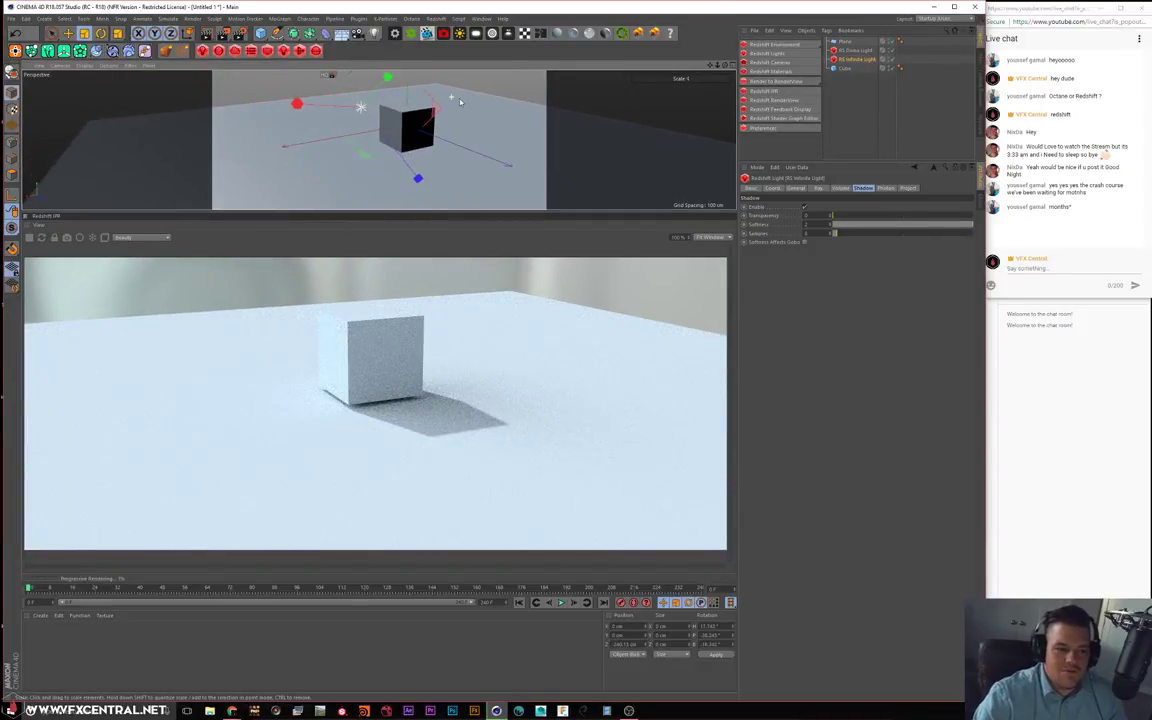
Review the RS Infinite Light's coordinate, general, ray, volume and shadow settings
left_click(857, 129)
left_click(855, 60)
left_click(779, 188)
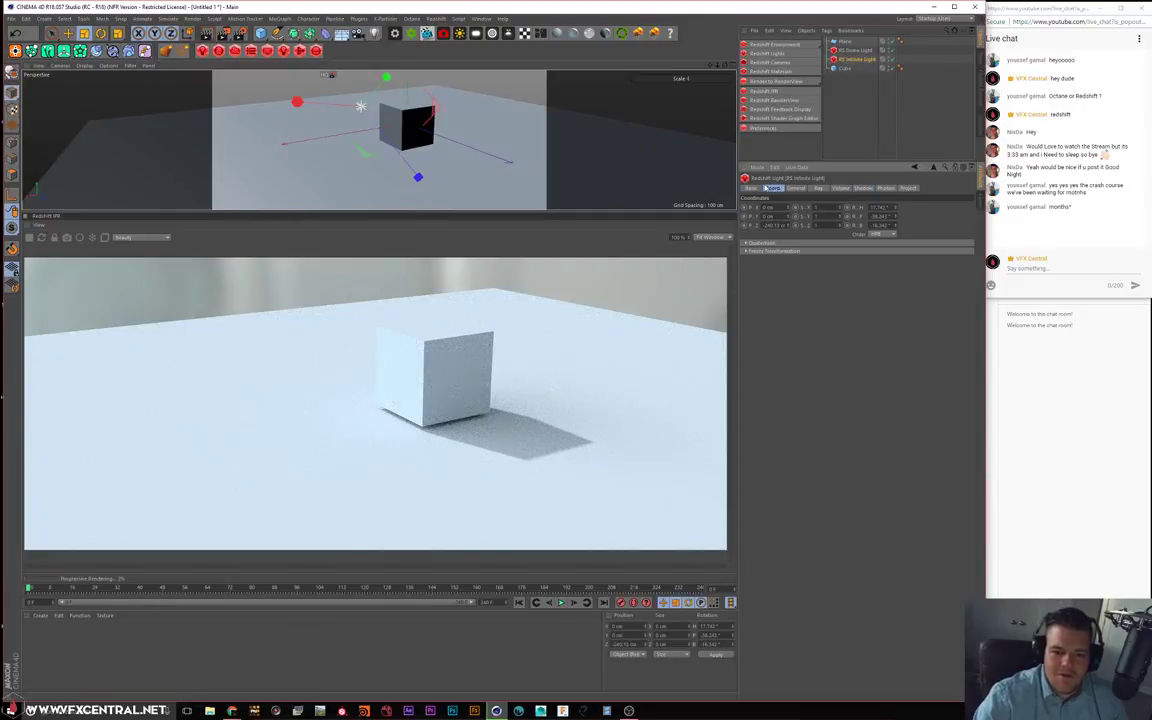
left_click(796, 188)
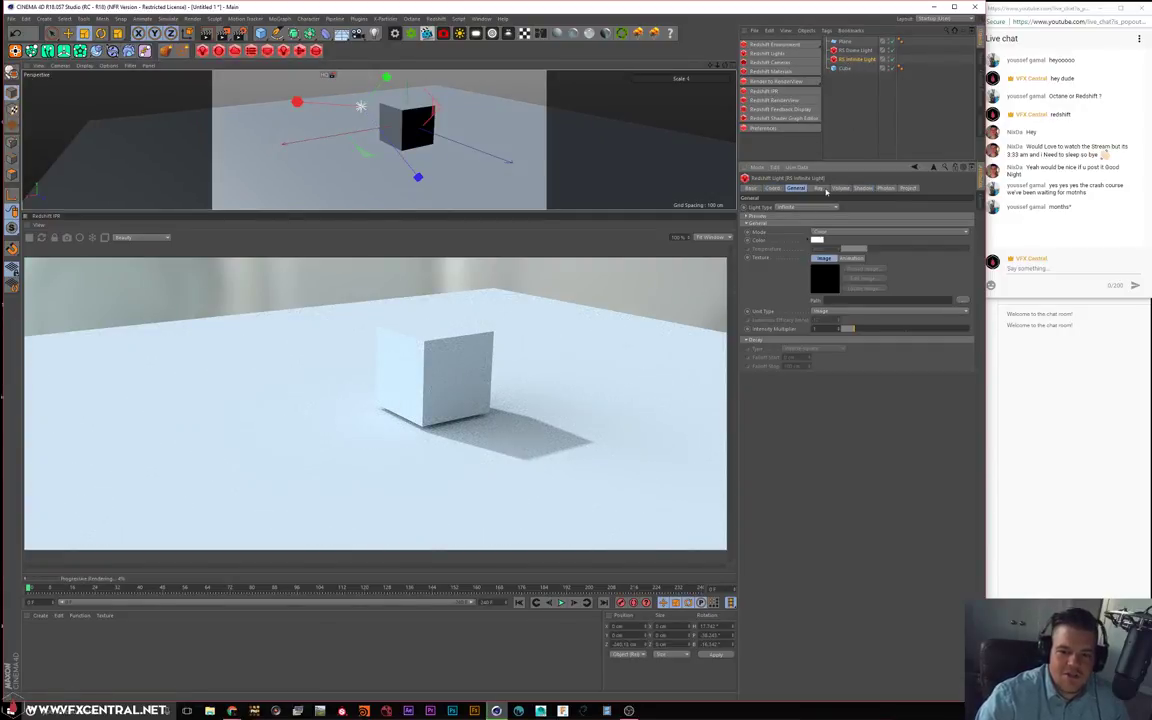
left_click(818, 188)
left_click(842, 189)
left_click(863, 189)
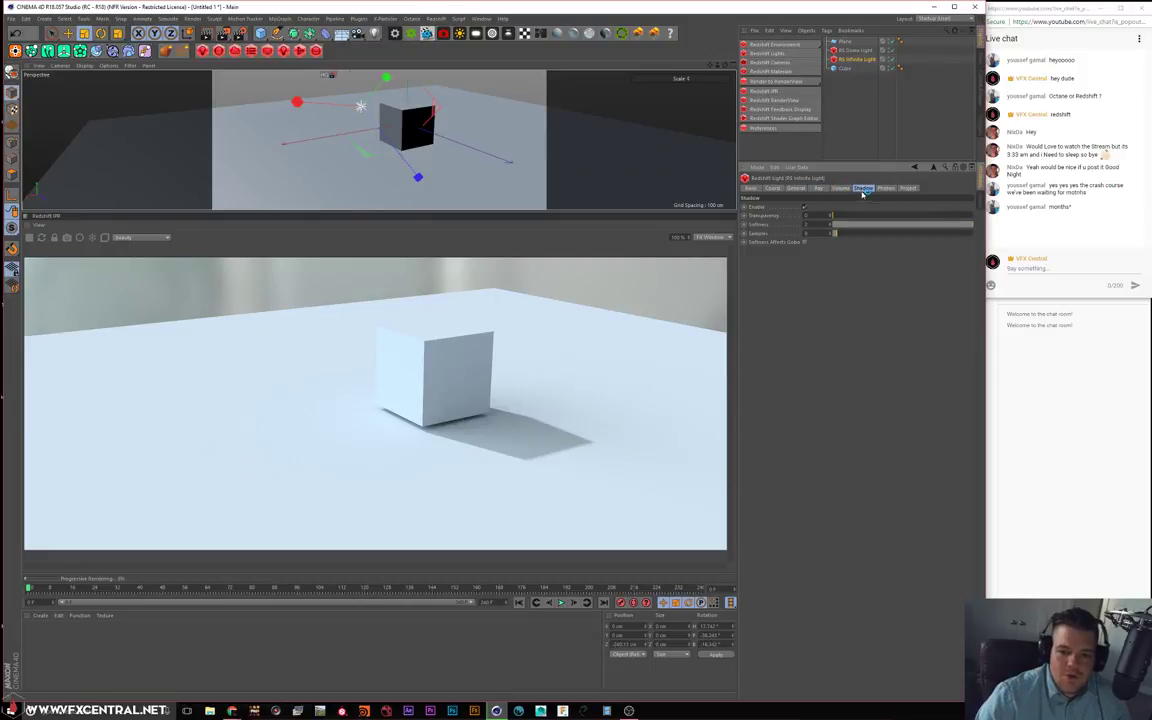
left_click(840, 189)
Switch the infinite light's Mode to Temperature and raise its Temperature above 9000 for a cooler, bluer light
left_click(795, 188)
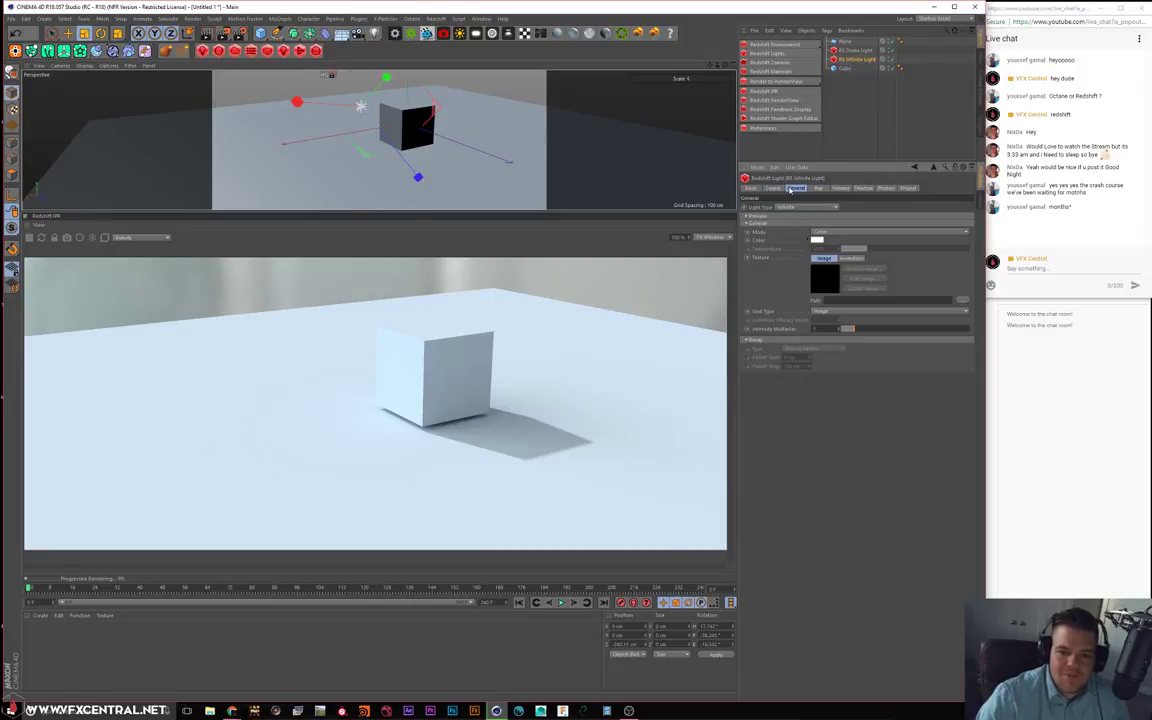
left_click(813, 231)
left_click(826, 241)
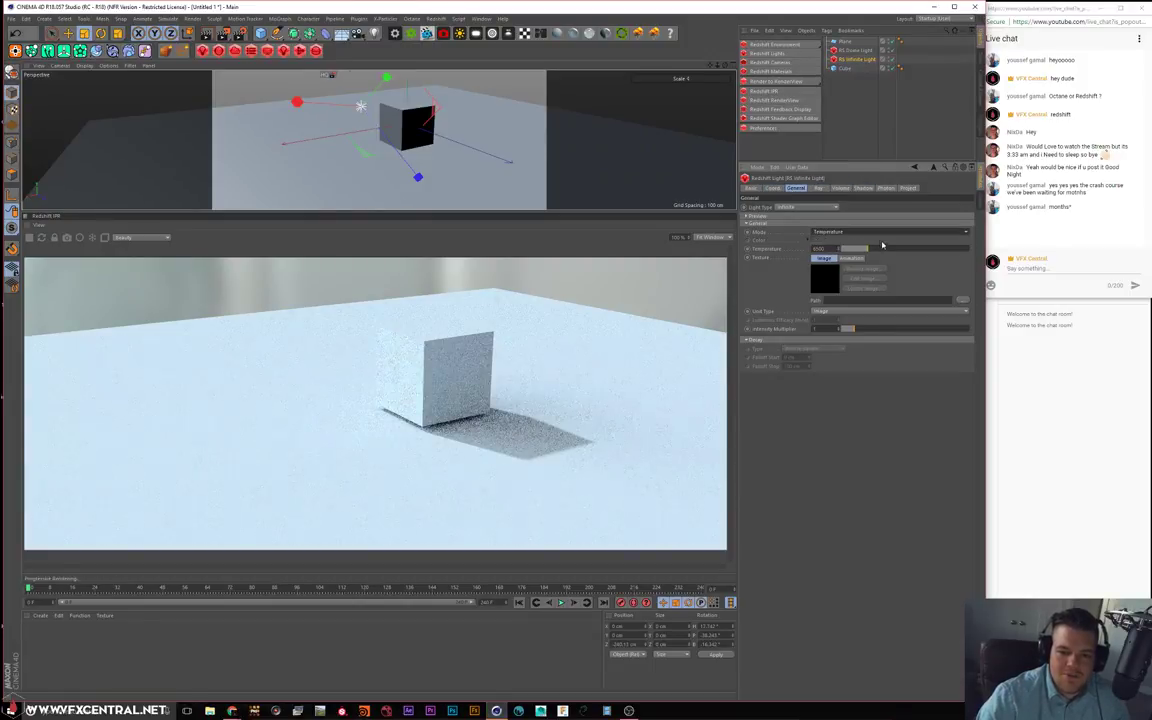
left_click(847, 248)
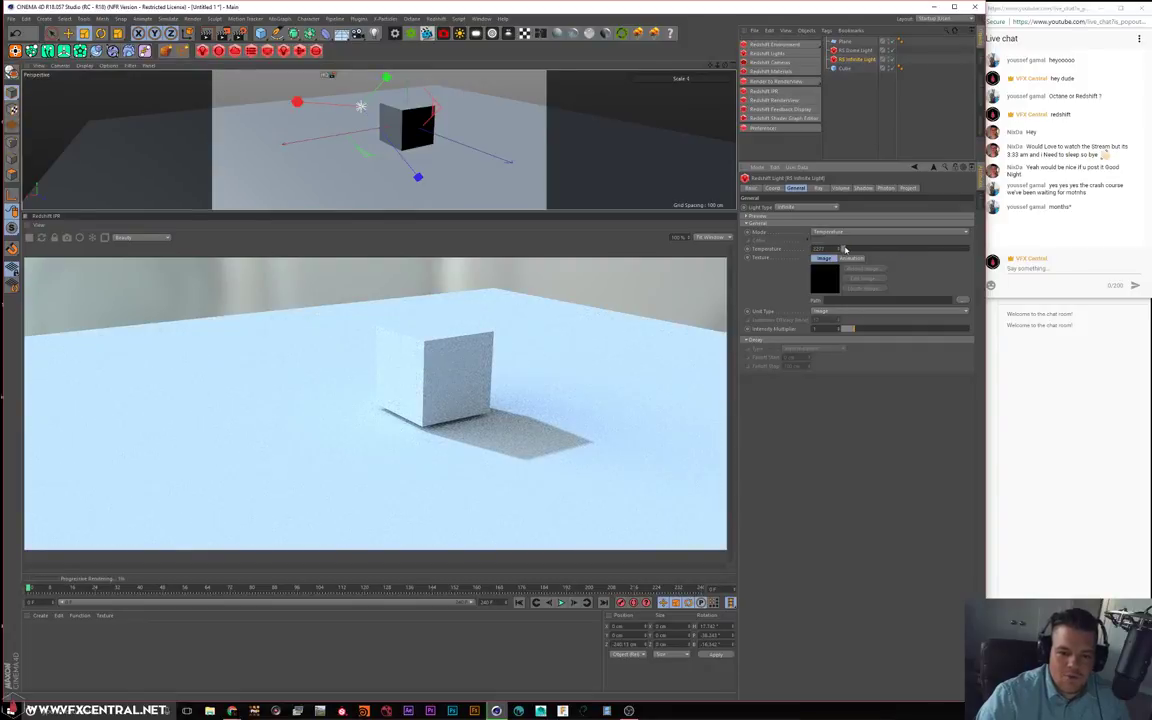
left_click_drag(865, 250, 884, 251)
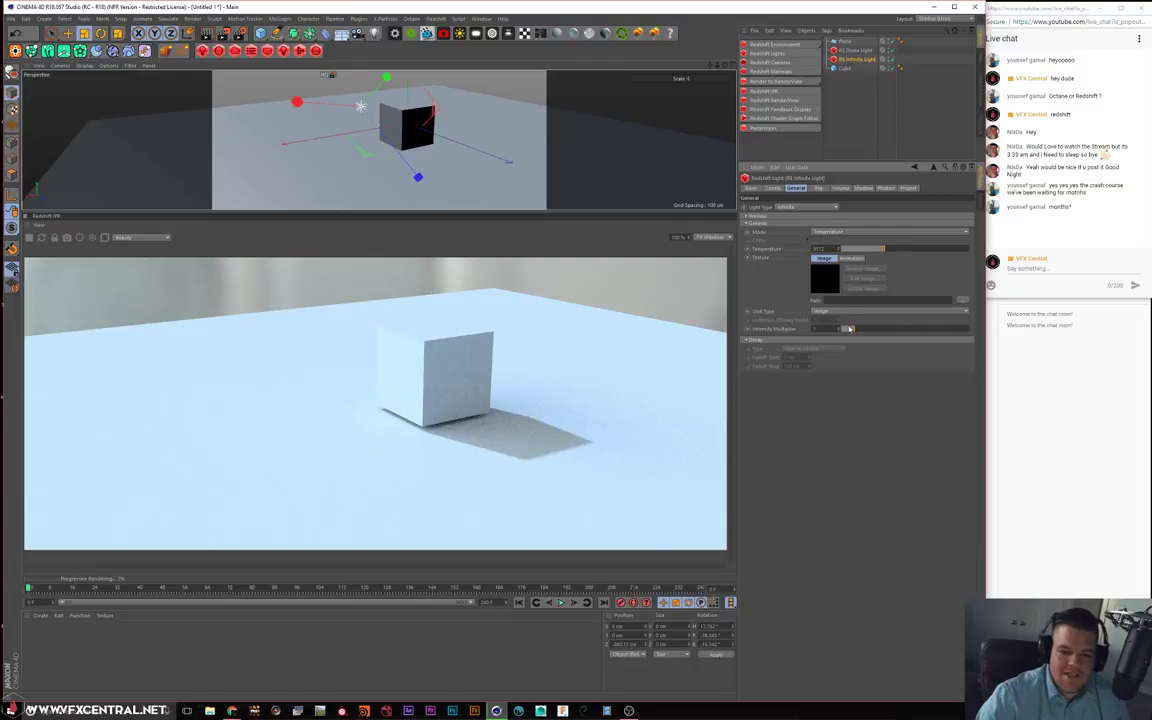
Lower the infinite light's Intensity Multiplier to 0.5 and delete the light from the scene
left_click_drag(850, 328, 845, 329)
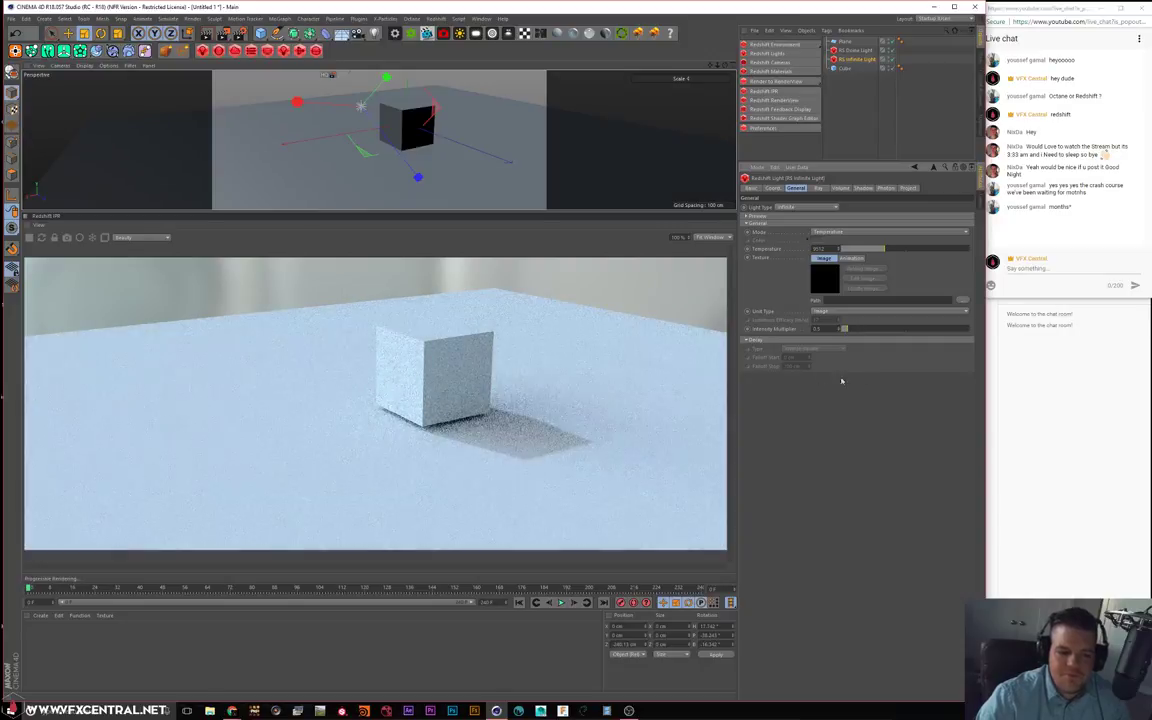
key("Delete")
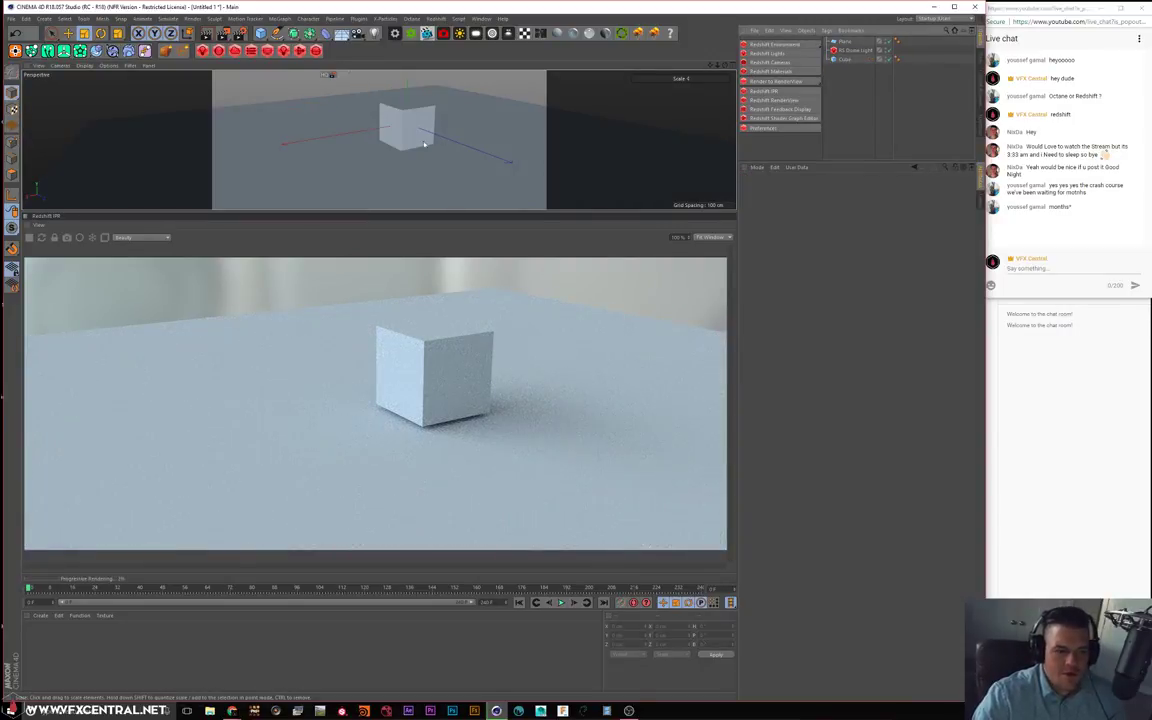
Add a Standard Redshift camera framing the cube and open its Redshift Camera tag settings
middle_click_drag(424, 144, 405, 148, "alt")
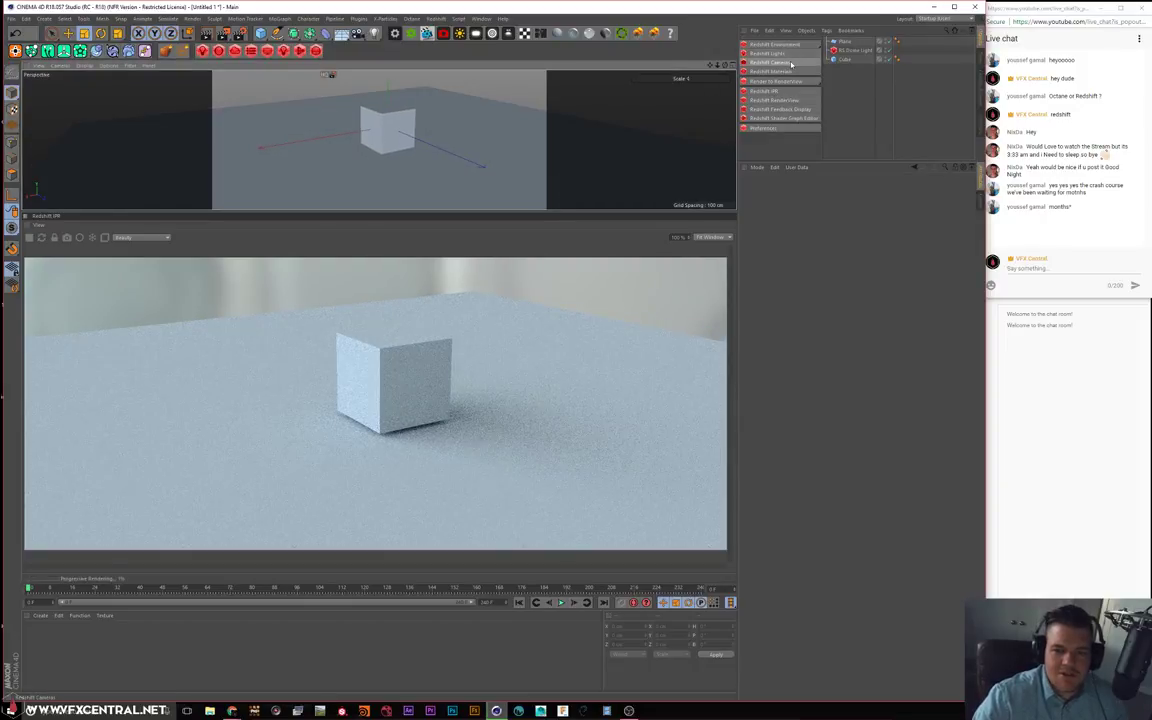
mouse_move(791, 63)
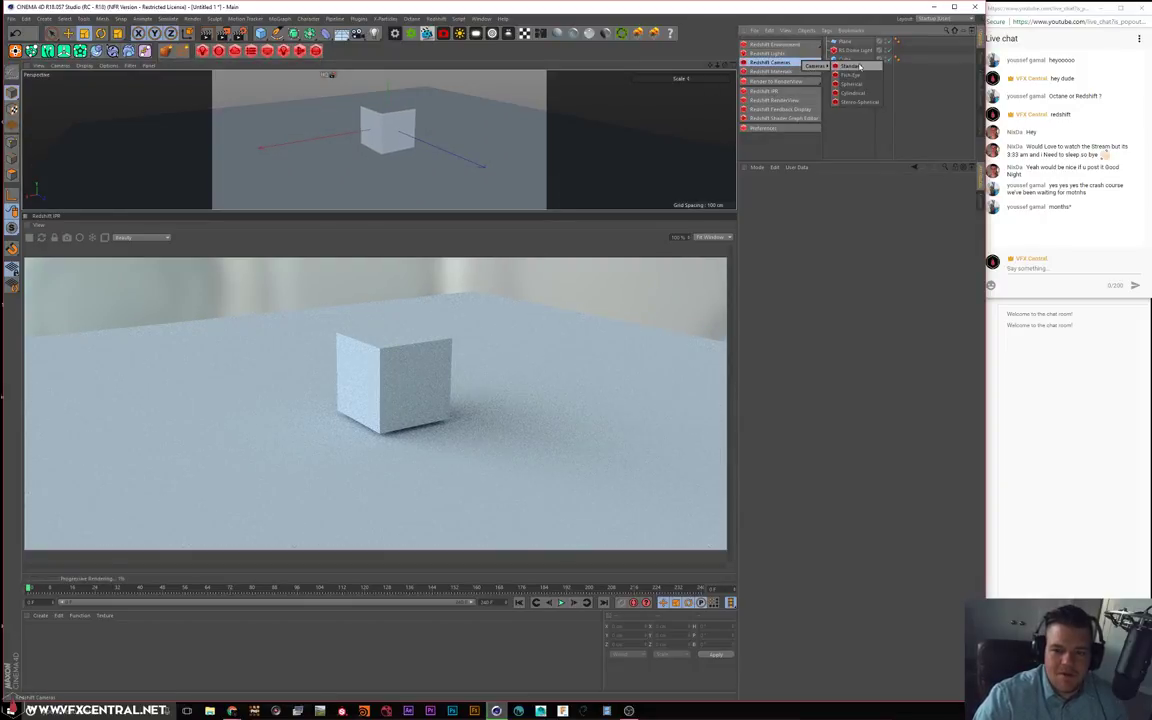
left_click(859, 66)
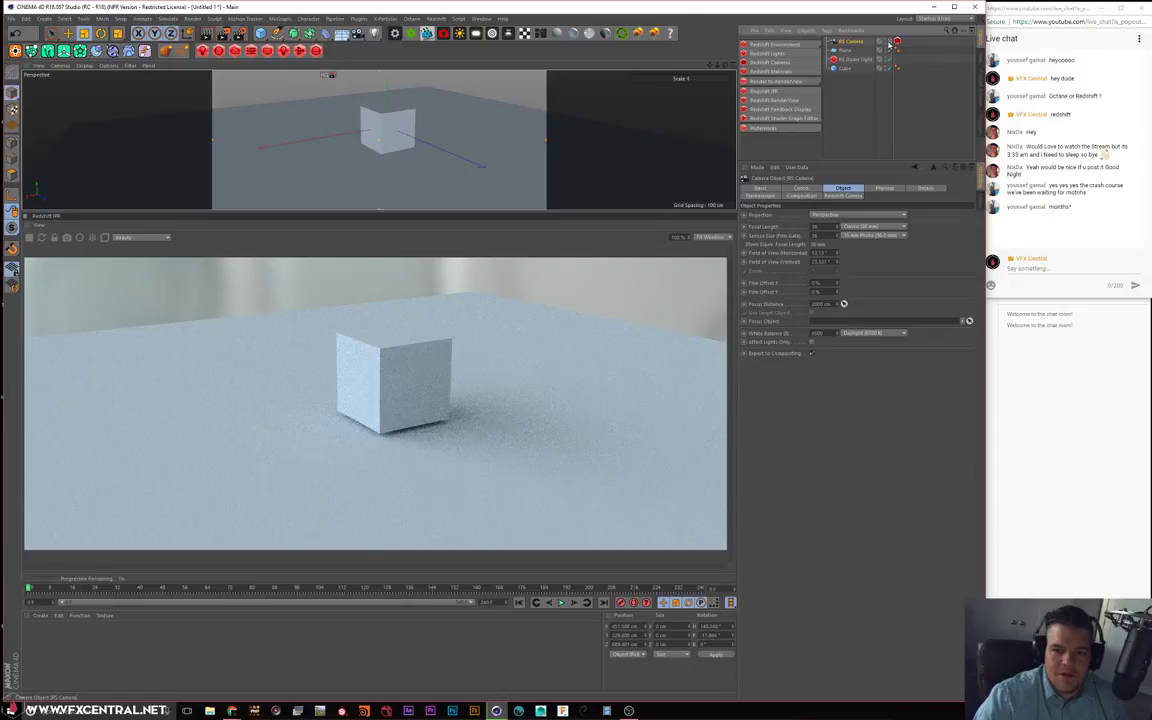
left_click(897, 41)
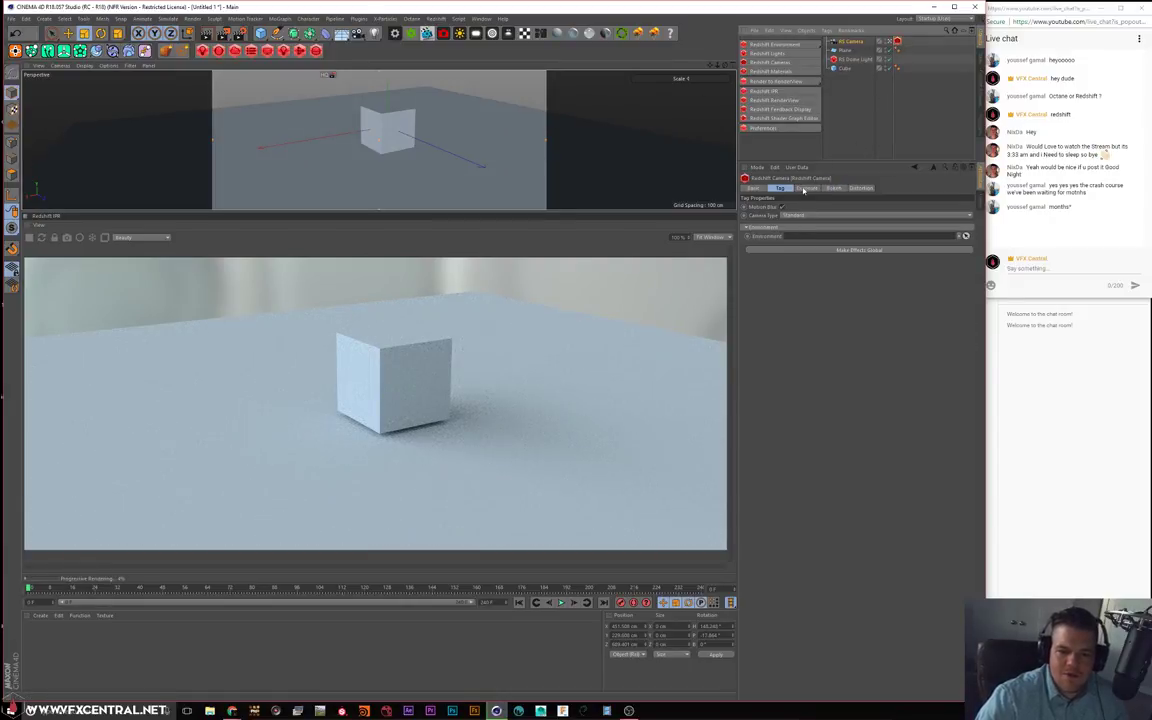
Enable Exposure on the Redshift camera and set Film Speed (ISO) to 200, followed by a value above 900
left_click(807, 188)
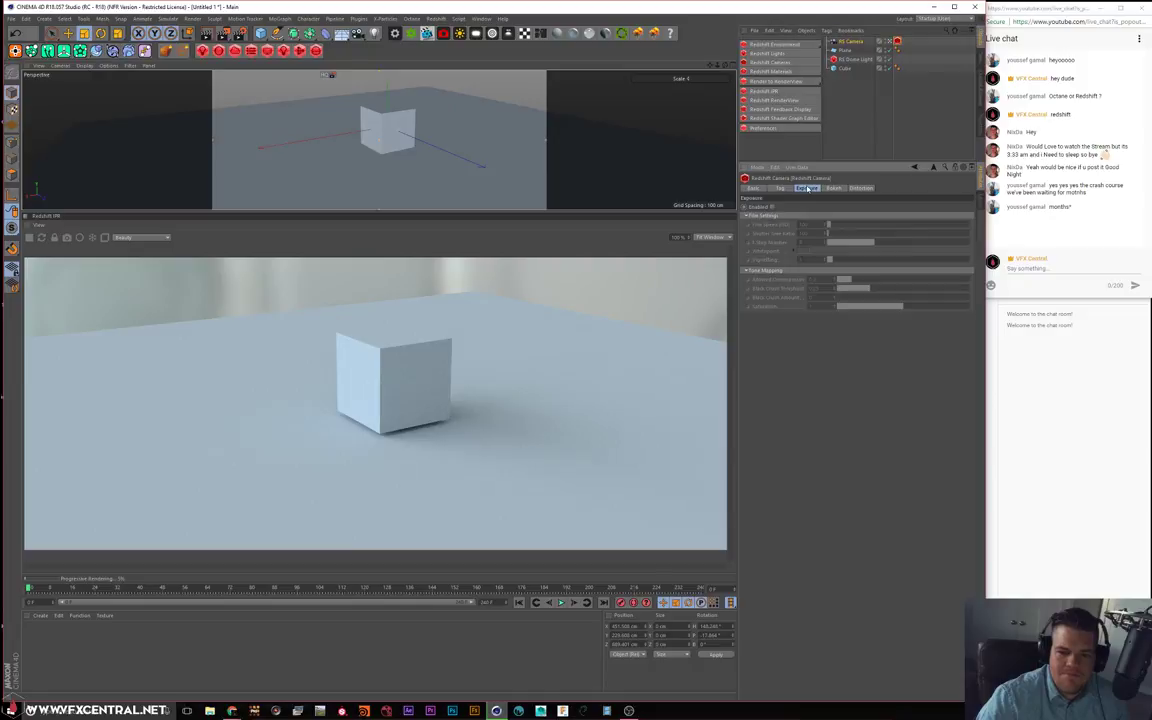
left_click(746, 206)
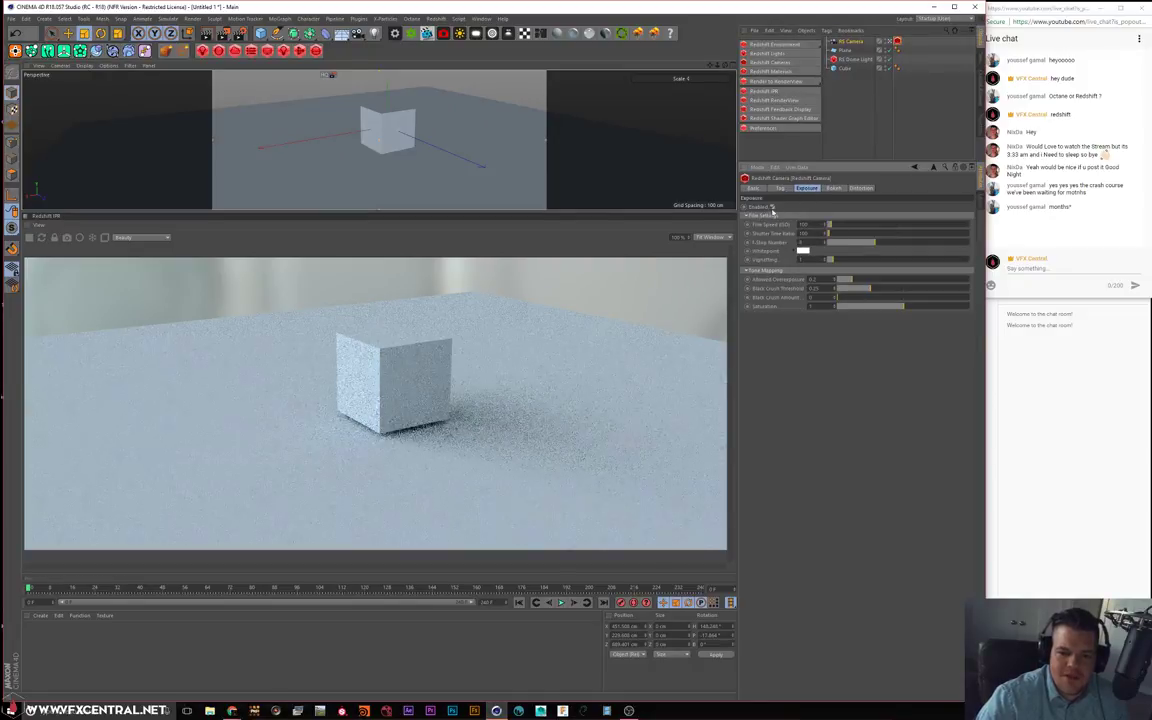
left_click(806, 224)
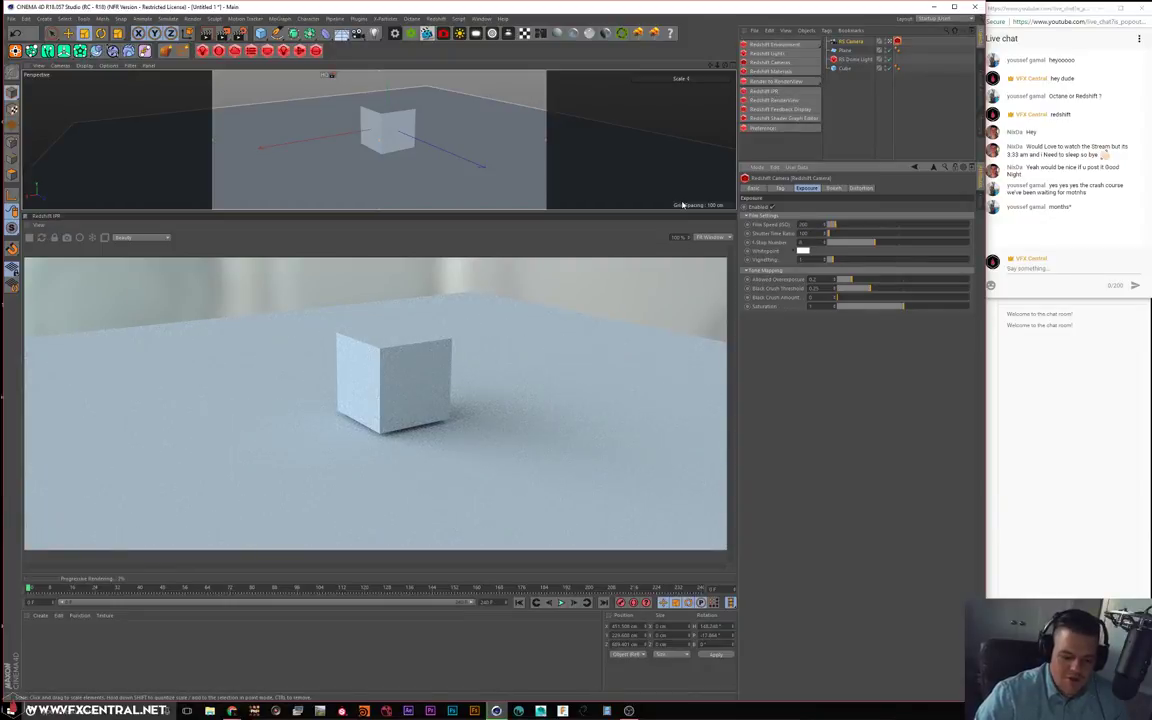
key("Return")
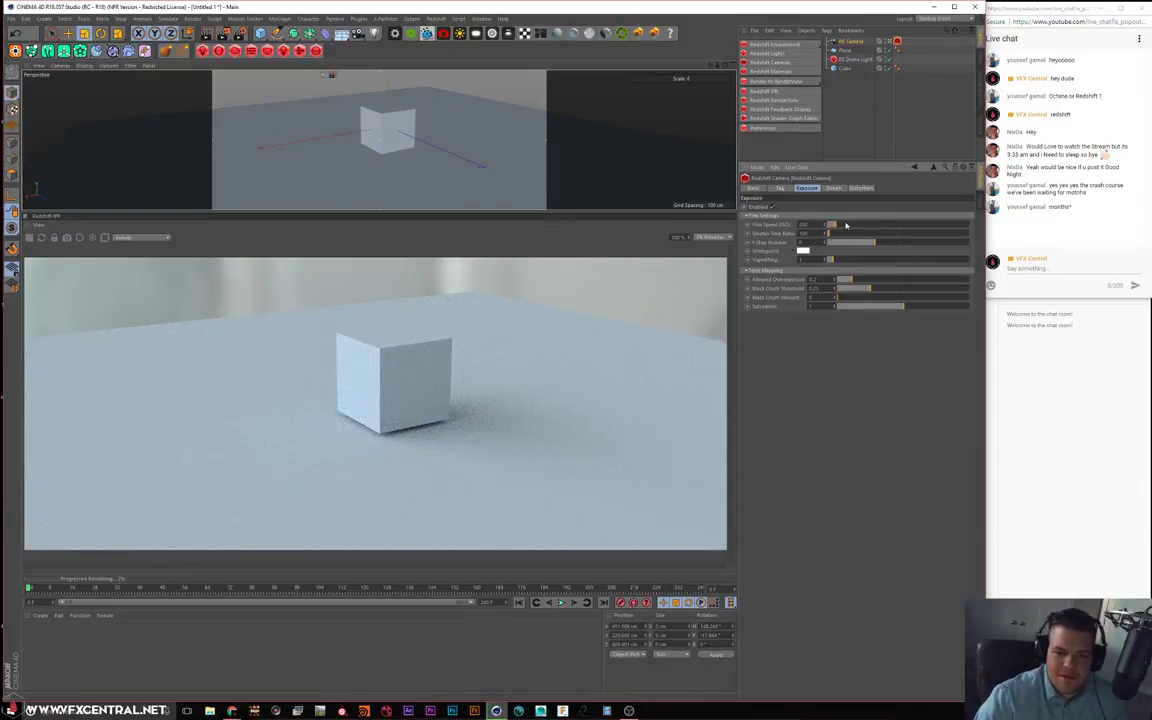
left_click_drag(846, 225, 873, 224)
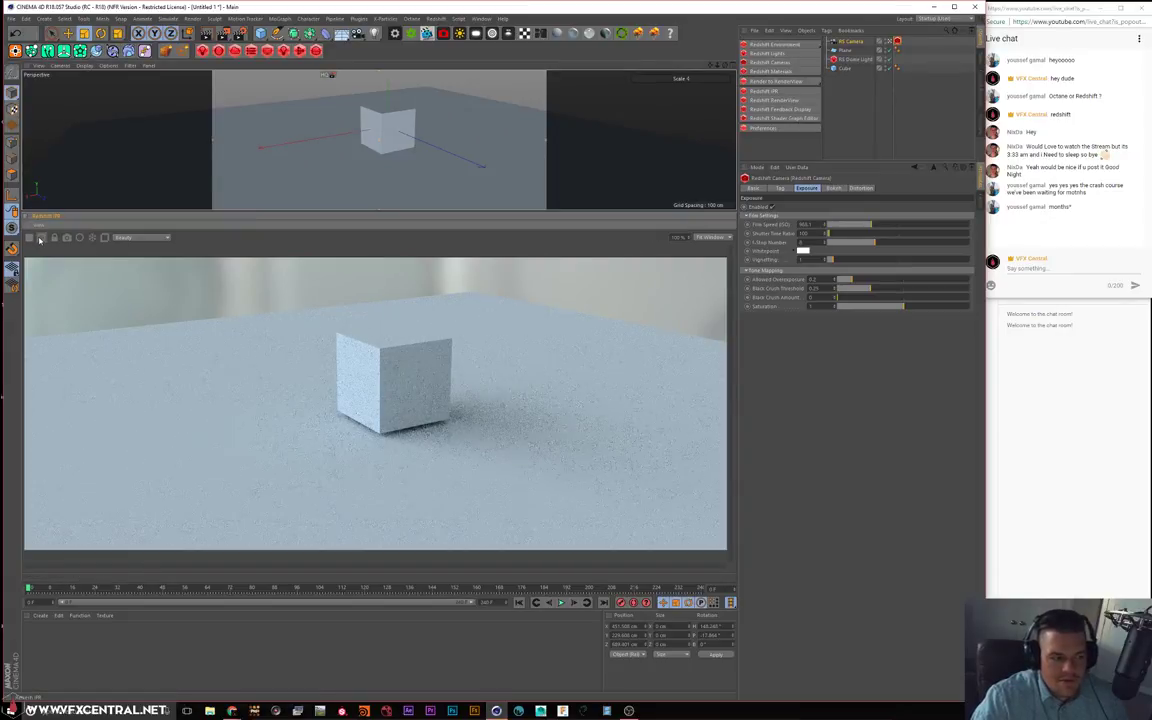
Lower the camera tag's Film Speed (ISO) to just above 400 and raise Vignetting to about 11.75
left_click(851, 41)
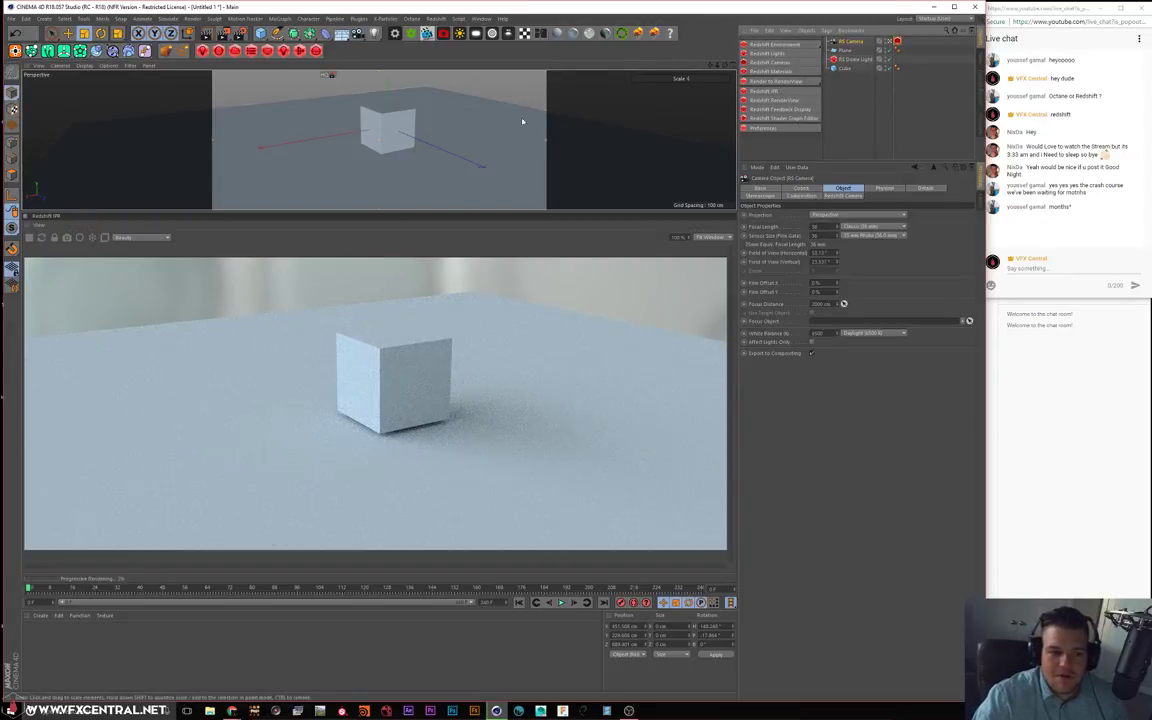
left_click(396, 125)
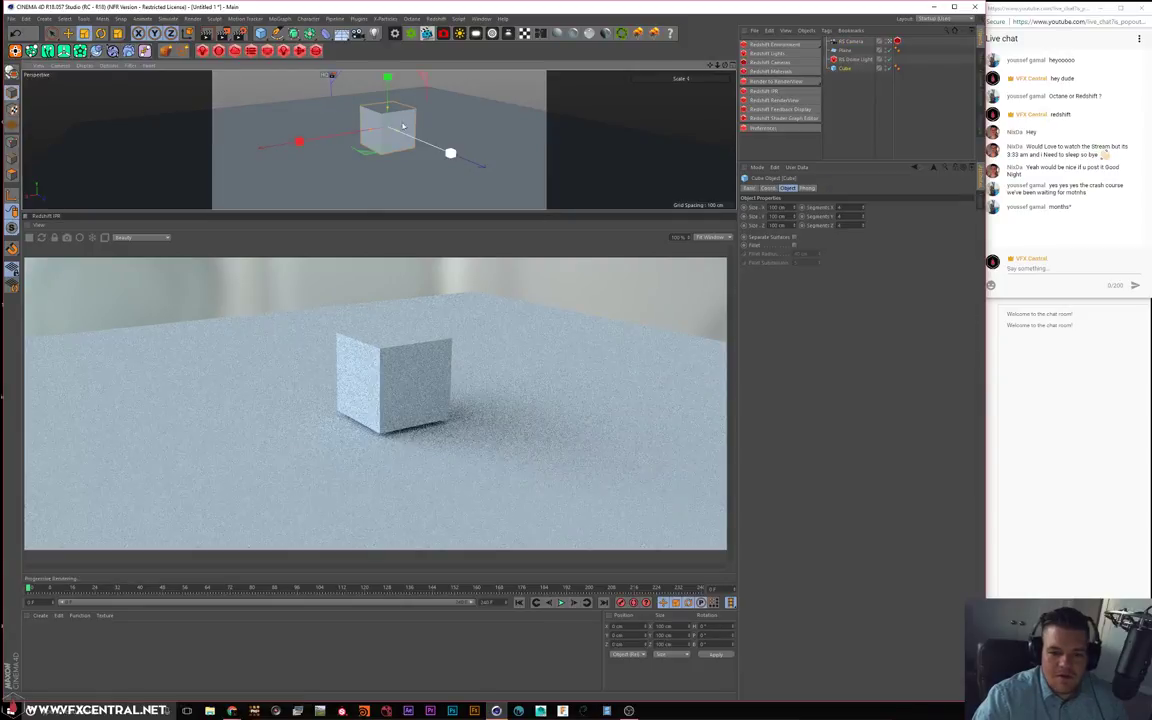
left_click(897, 41)
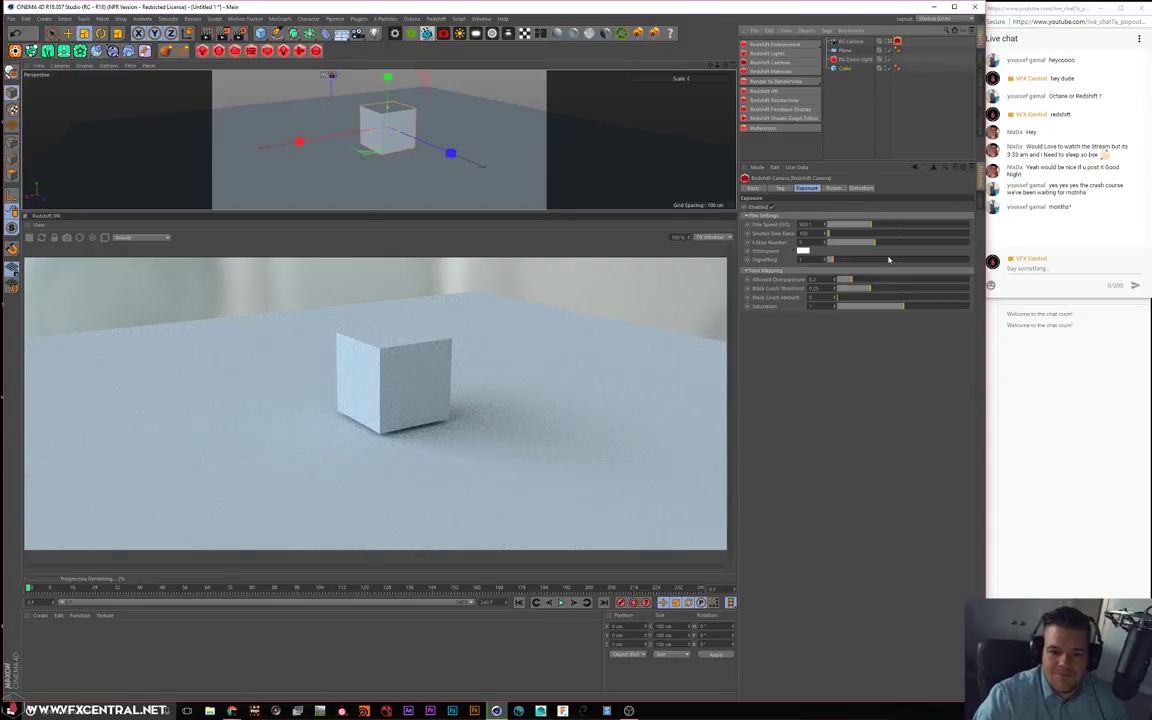
left_click_drag(841, 226, 895, 259)
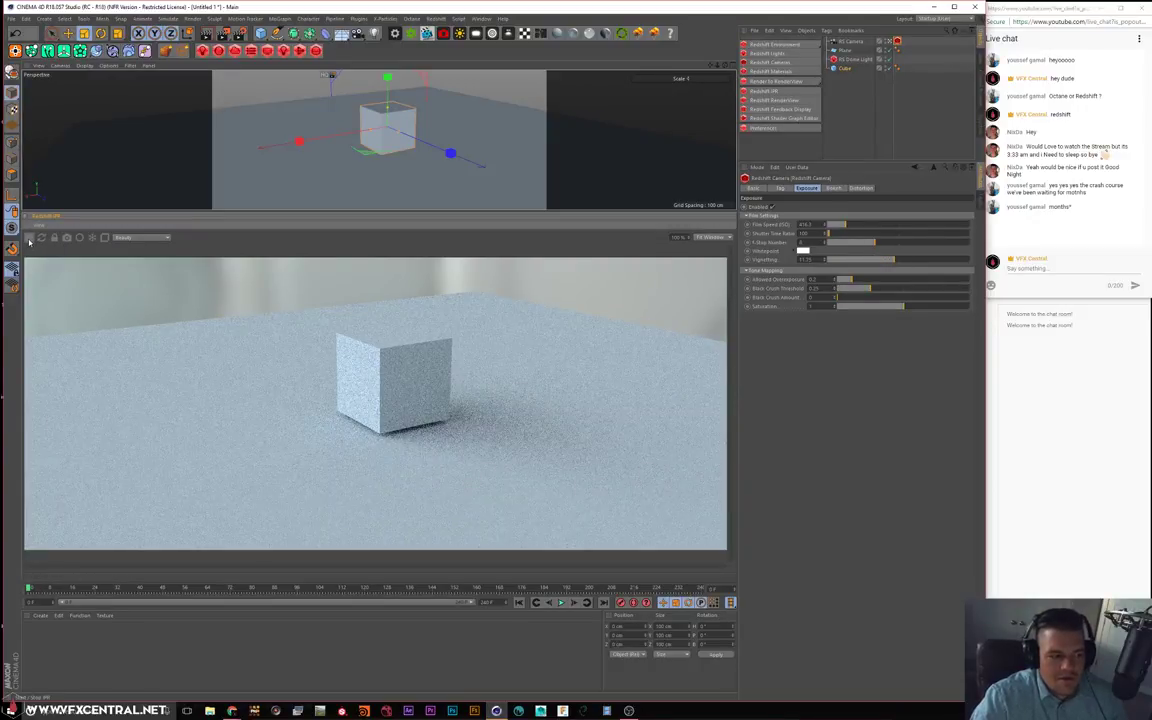
Restart the IPR and toggle the camera's Exposure off and on to check its effect on the render
left_click(29, 240)
left_click_drag(449, 103, 429, 121, "alt")
scroll(431, 111, "down", 3)
scroll(431, 111, "up", 3)
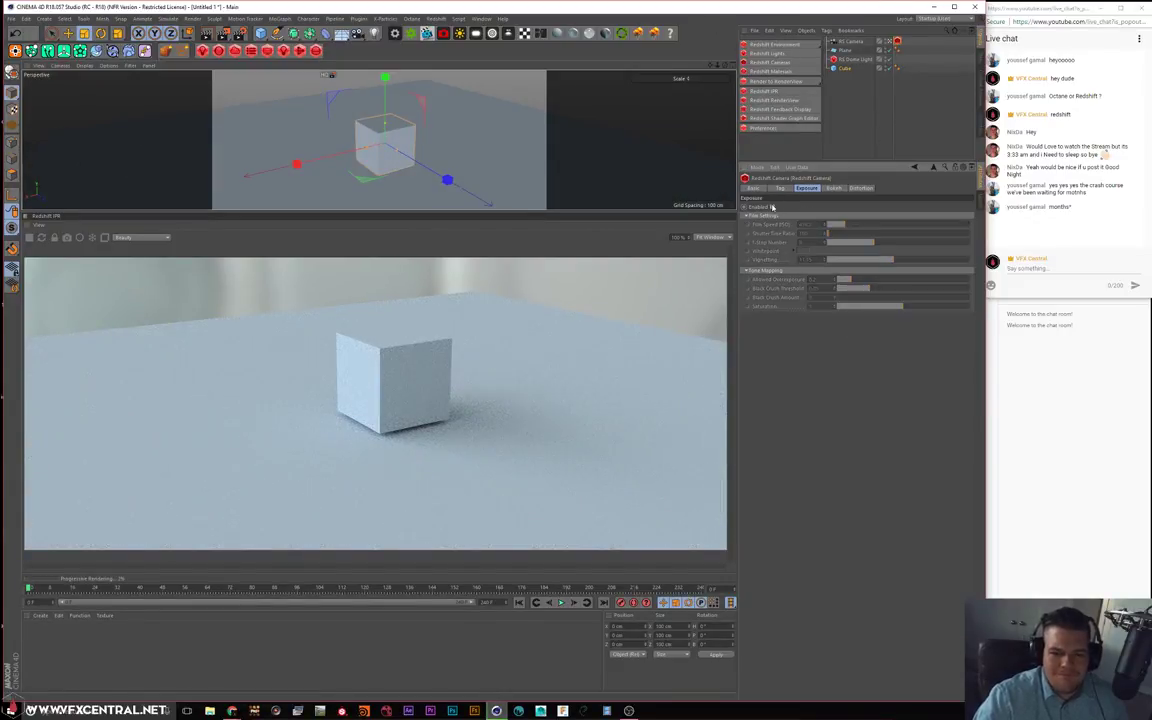
left_click(746, 206)
Enable Bokeh on the Redshift camera and raise the CoC Radius to about 33
left_click(832, 189)
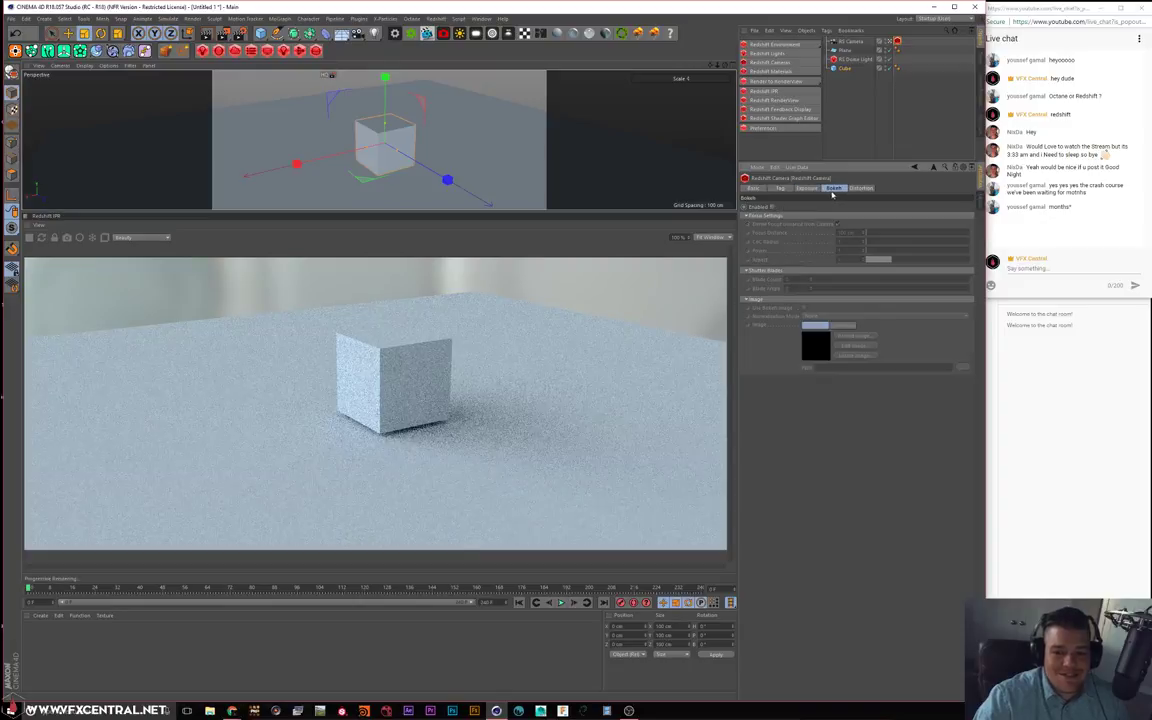
left_click(773, 206)
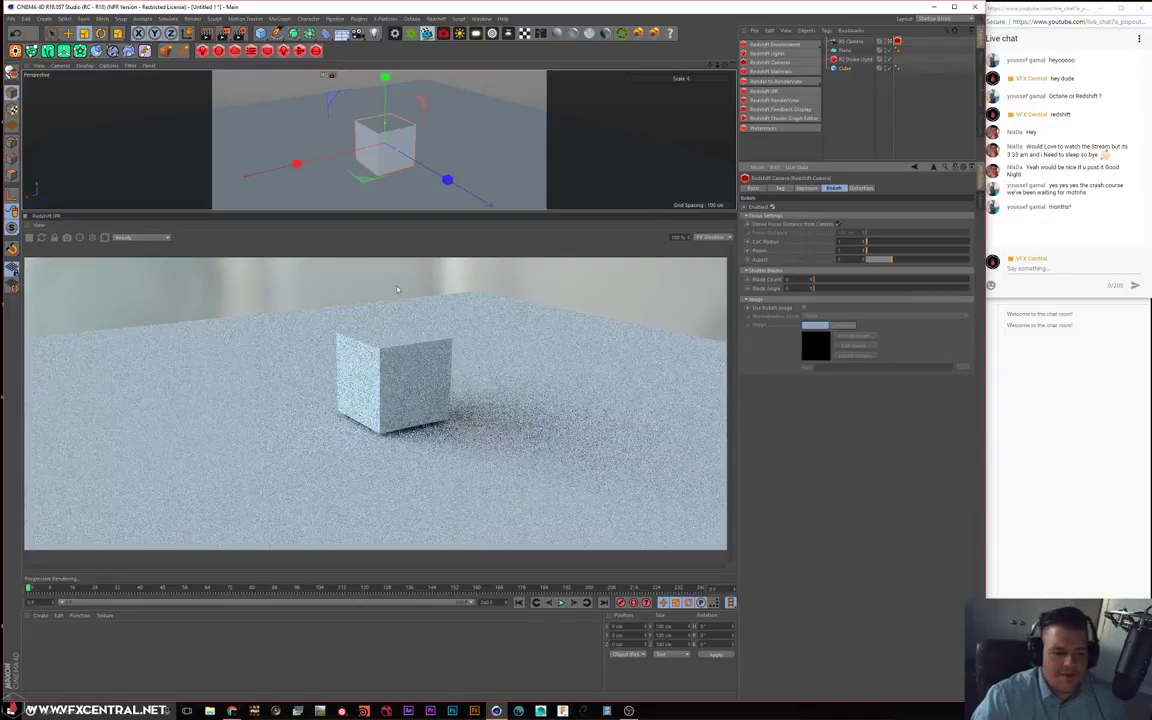
left_click_drag(439, 147, 444, 136, "alt")
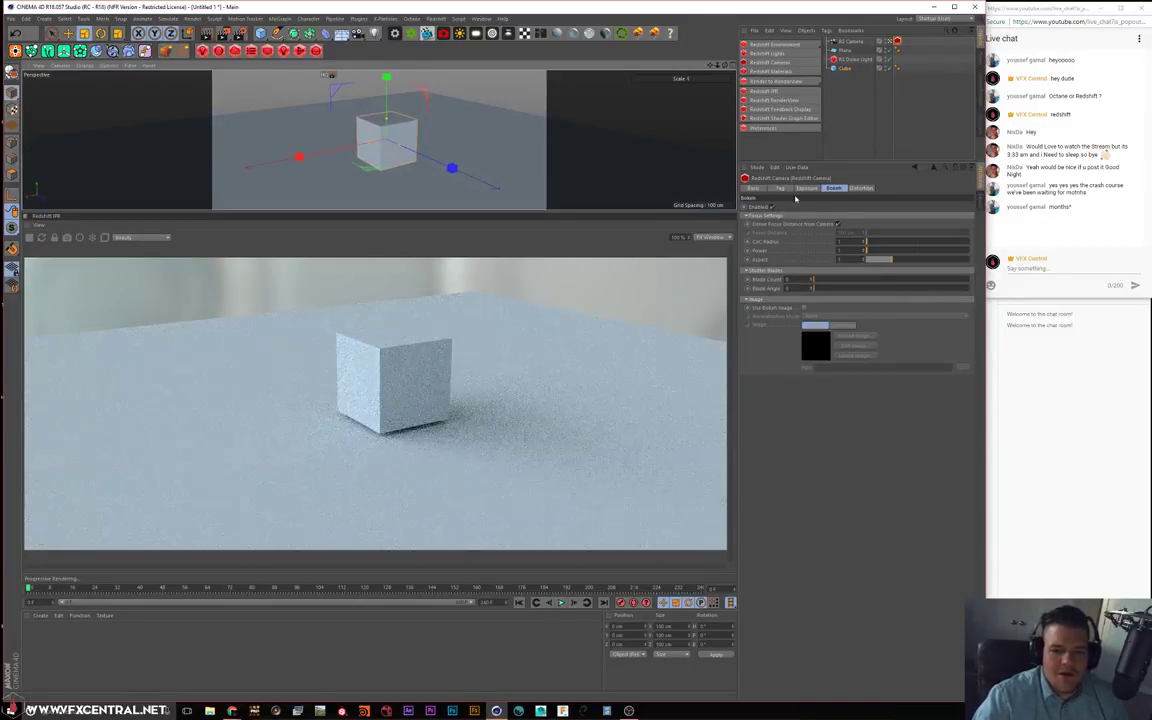
left_click(881, 243)
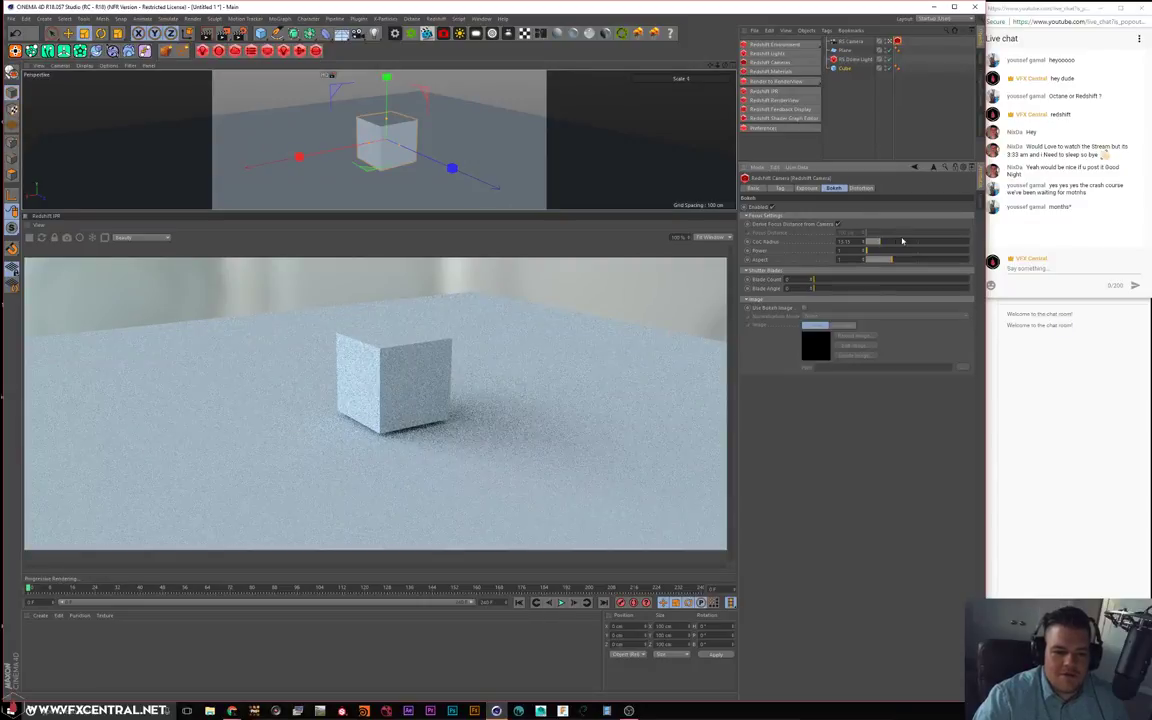
left_click(901, 242)
Review the RS Camera's physical, details, composition, Redshift and coordinate settings
left_click(890, 42)
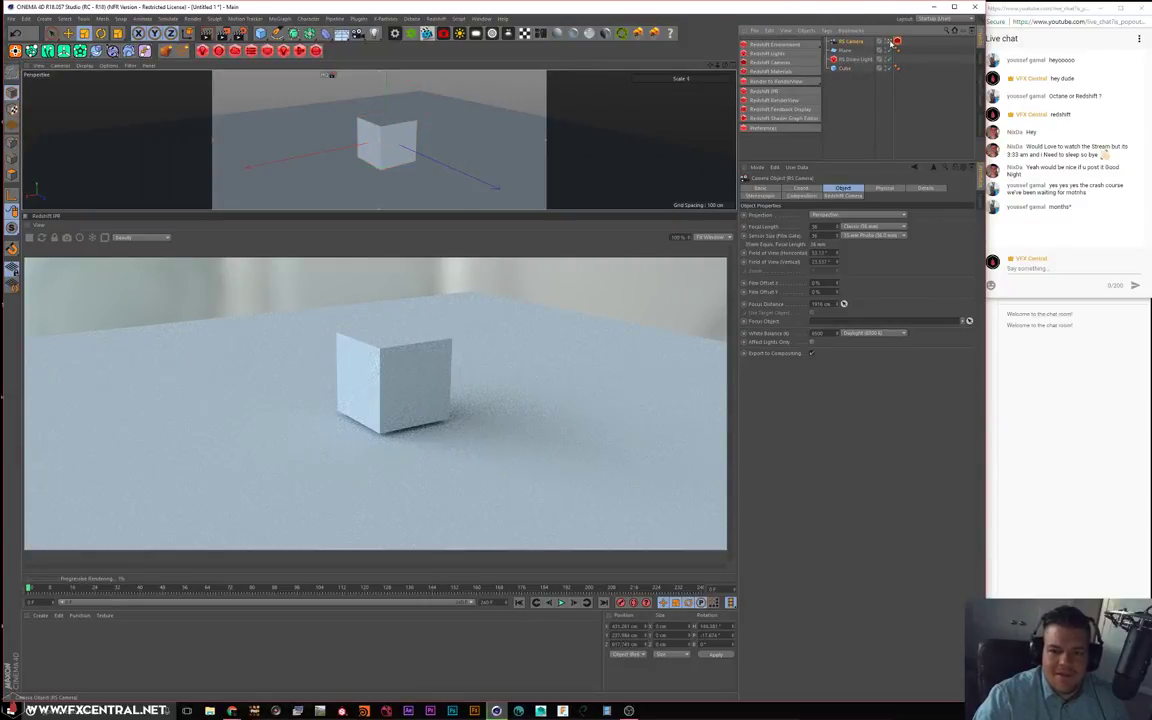
left_click(884, 189)
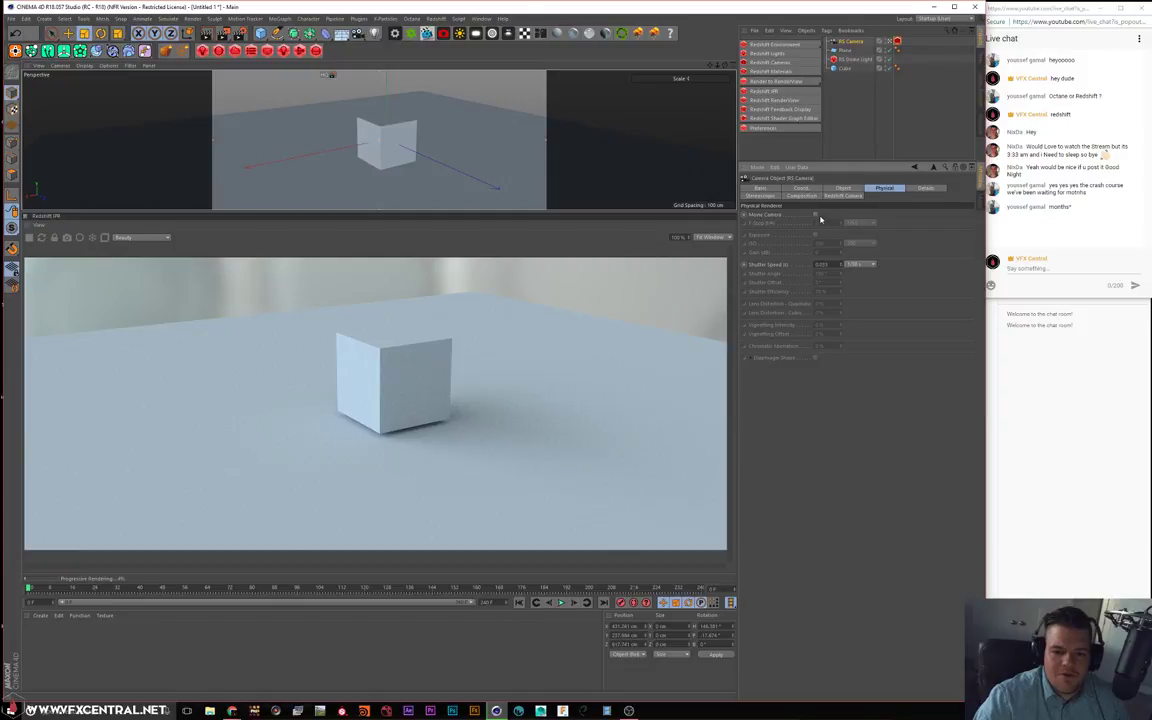
left_click(925, 188)
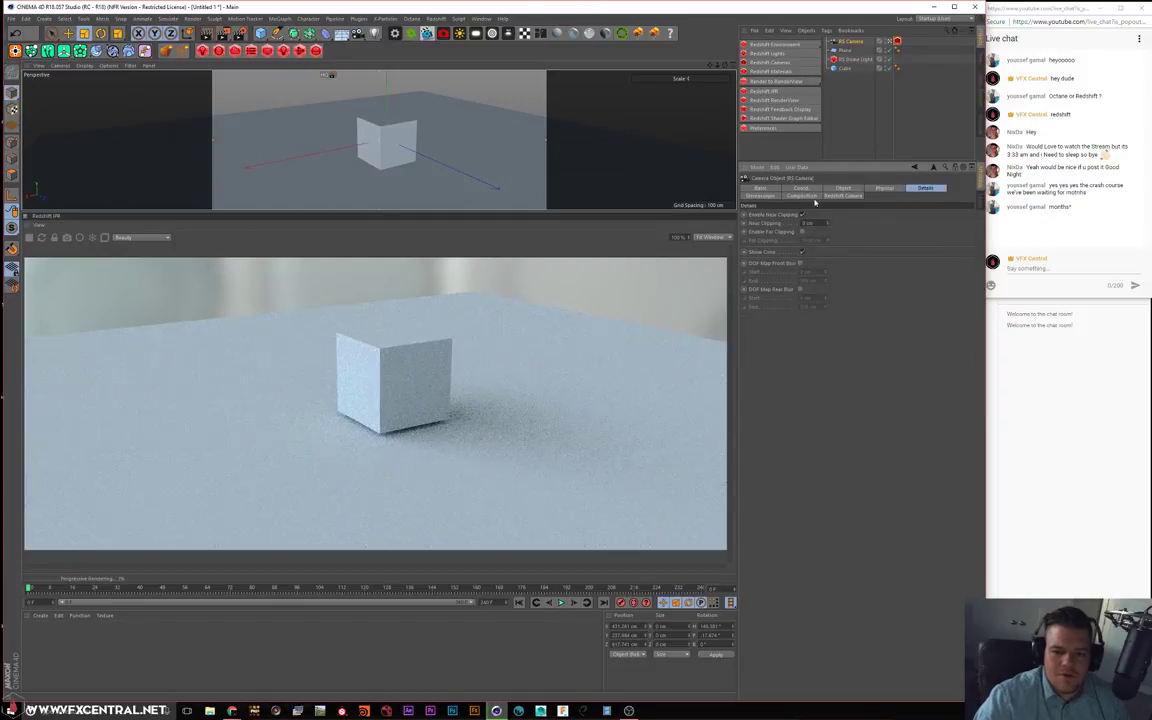
left_click(801, 196)
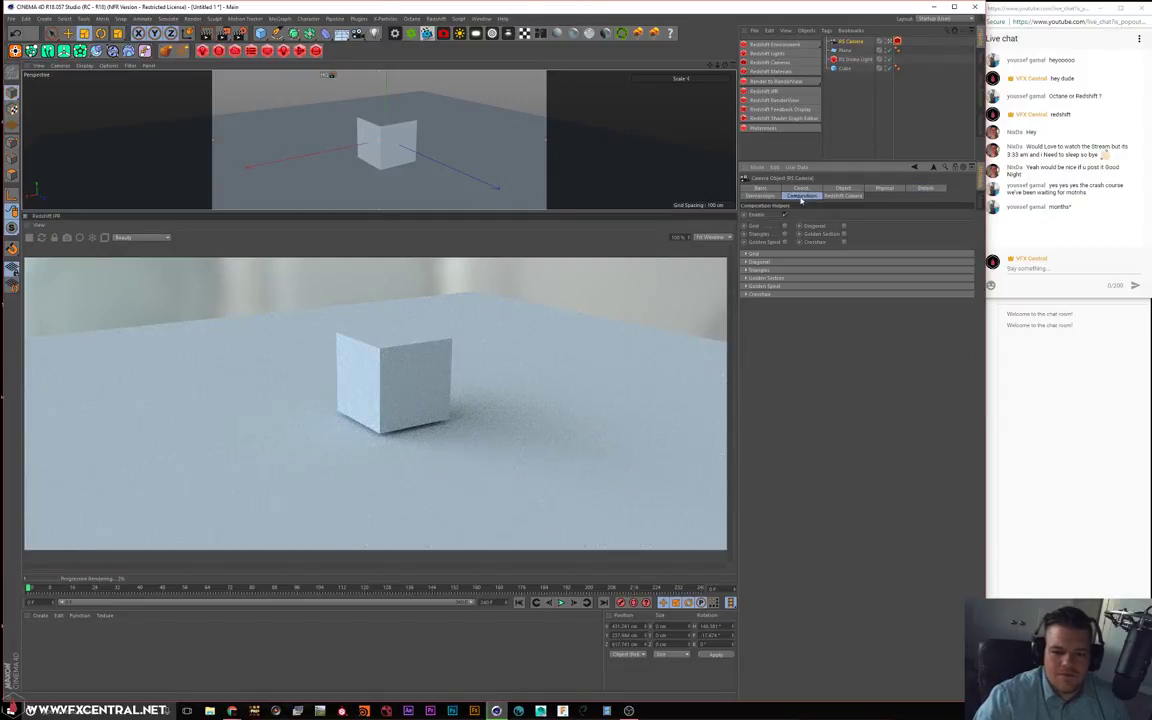
left_click(840, 196)
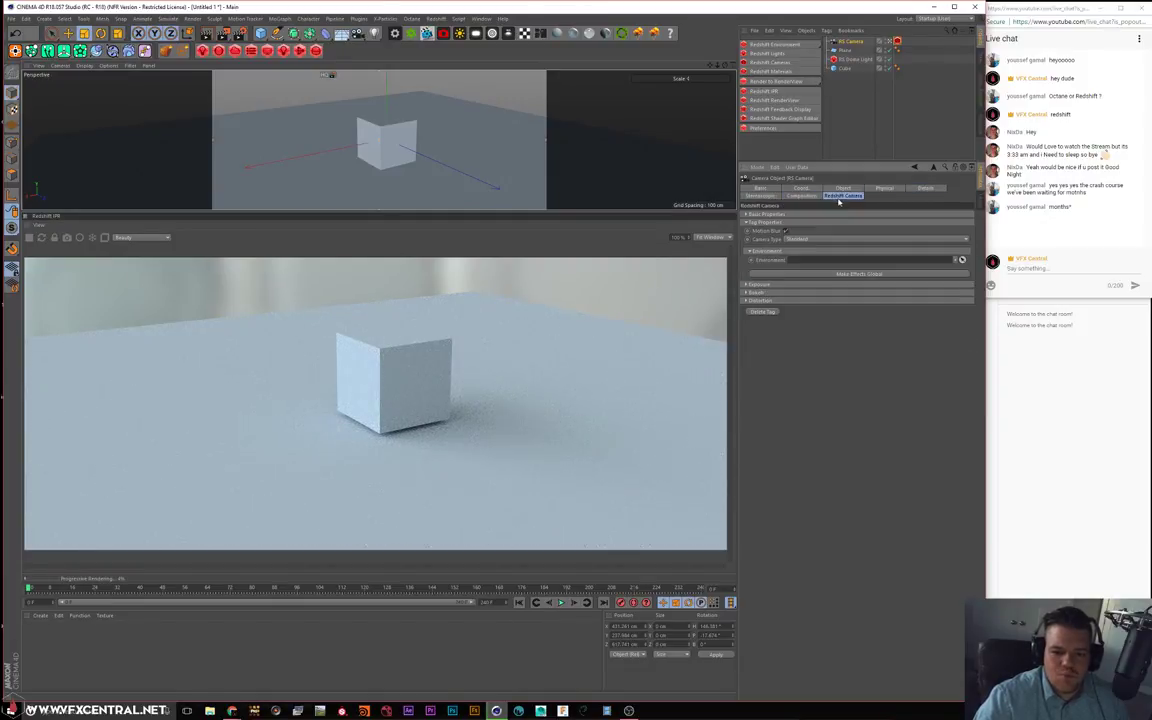
left_click(758, 216)
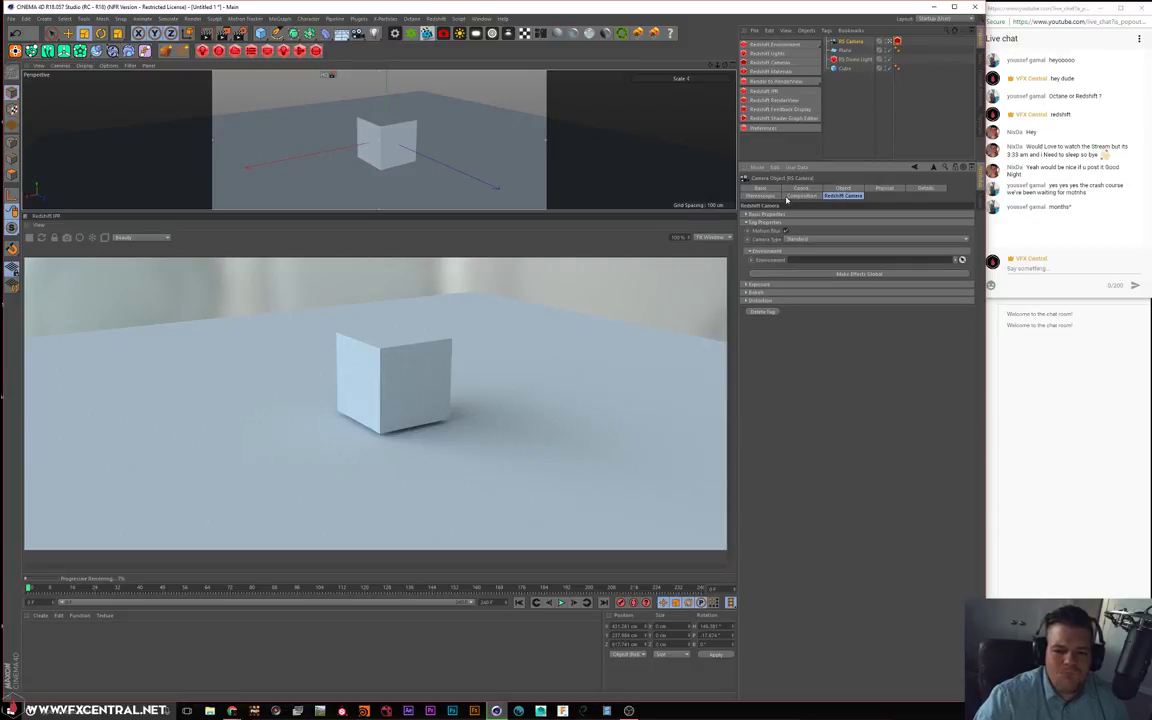
left_click(776, 189)
left_click(796, 189)
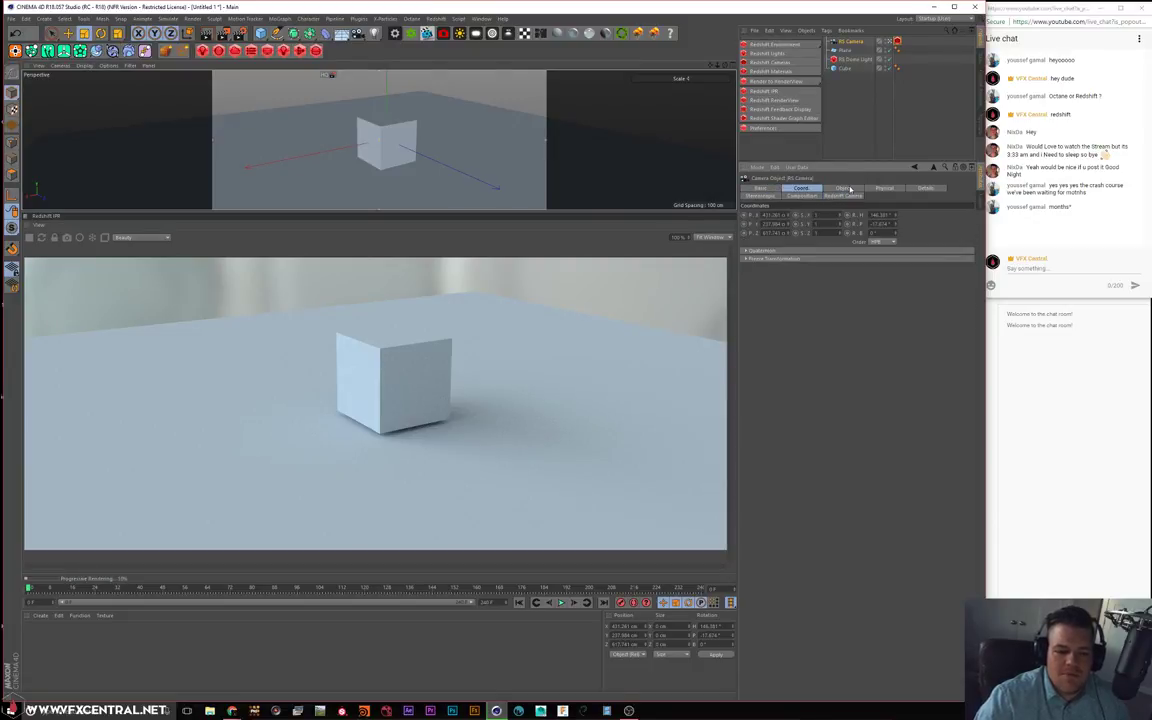
Set the RS Camera's Focal Length to 50 mm and toggle the IPR's camera lock so the render follows the viewport
left_click(847, 189)
left_click_drag(825, 227, 616, 181)
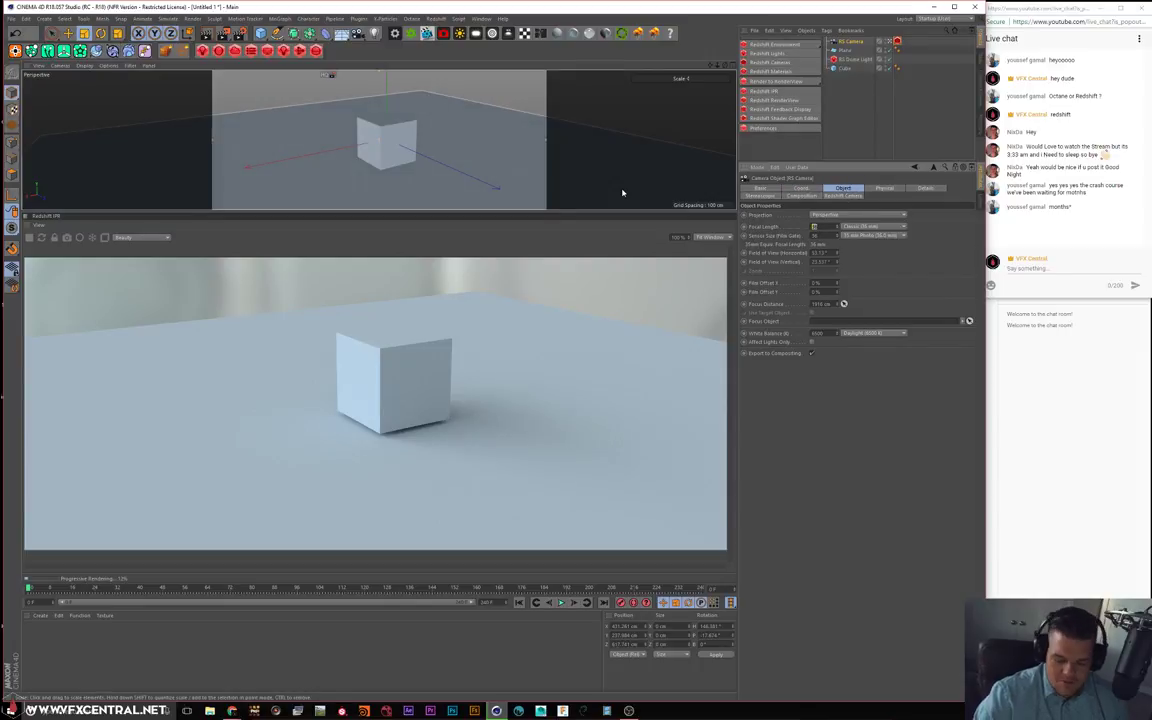
type("50")
key("Return")
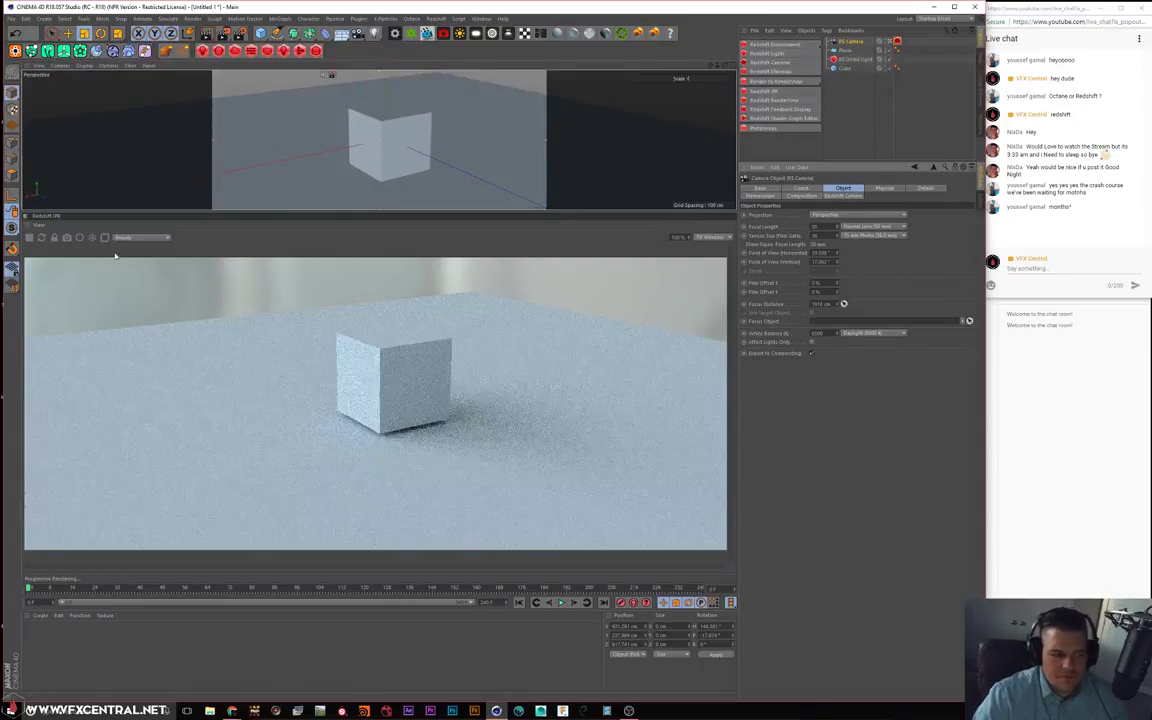
left_click(52, 240)
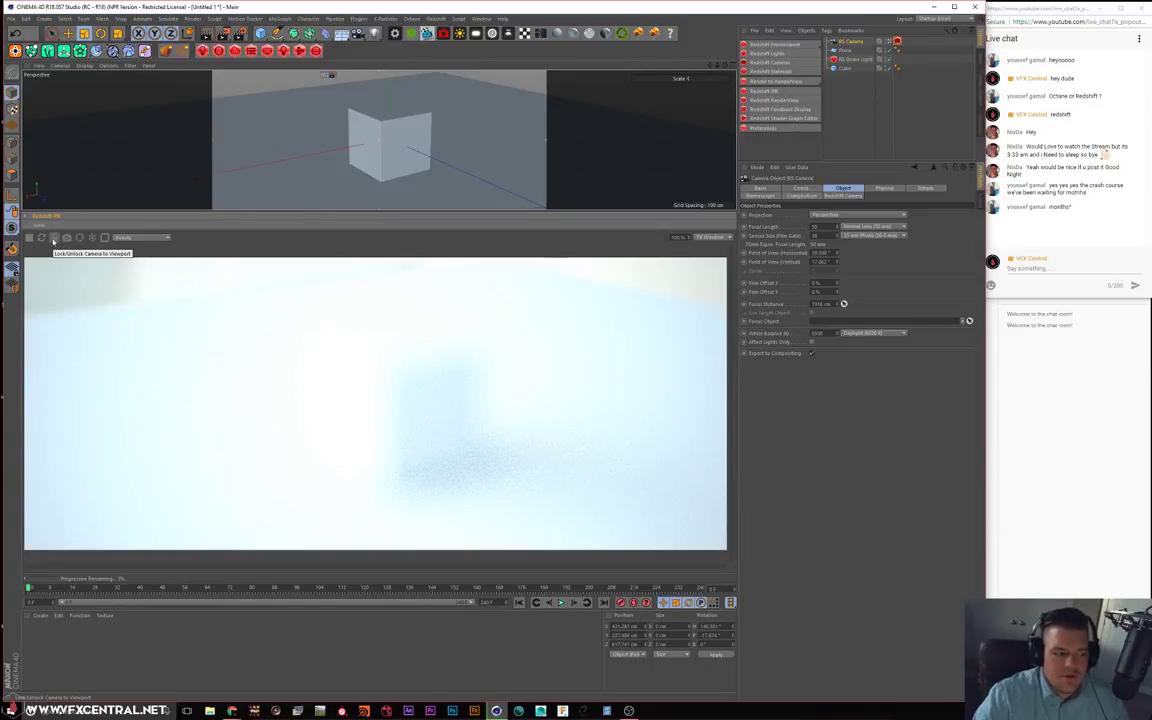
Reduce the camera's Film Speed (ISO) to just under 200 and disable its Bokeh effect
left_click(897, 41)
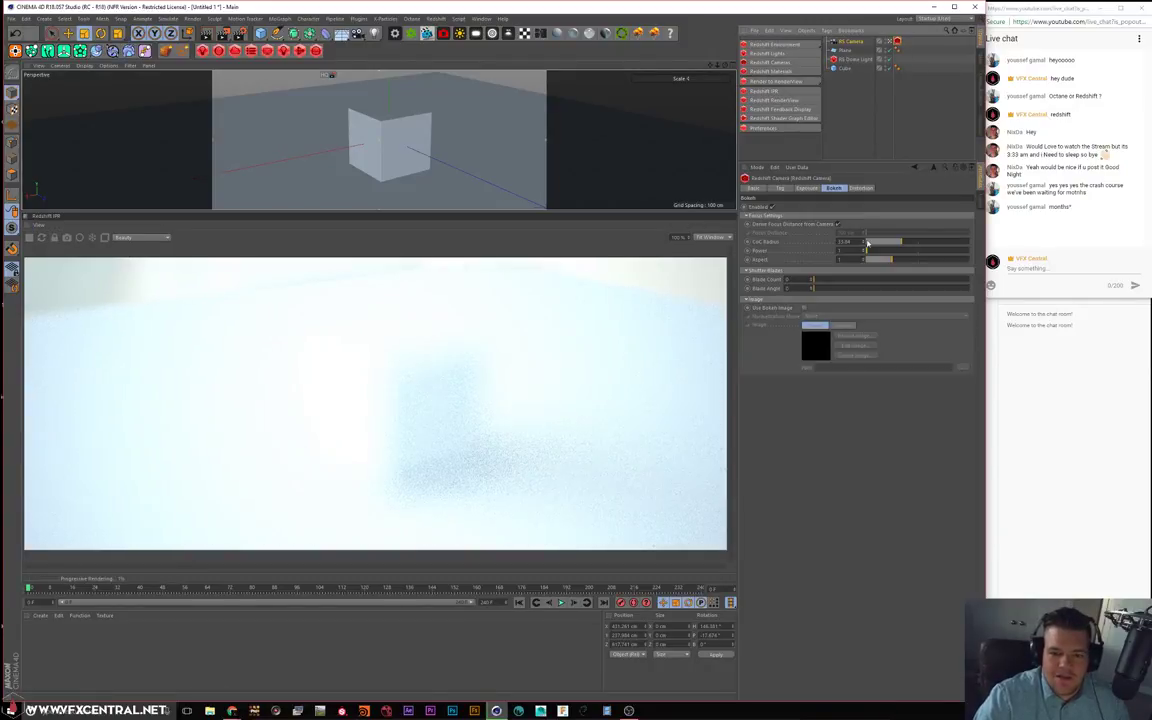
left_click(807, 188)
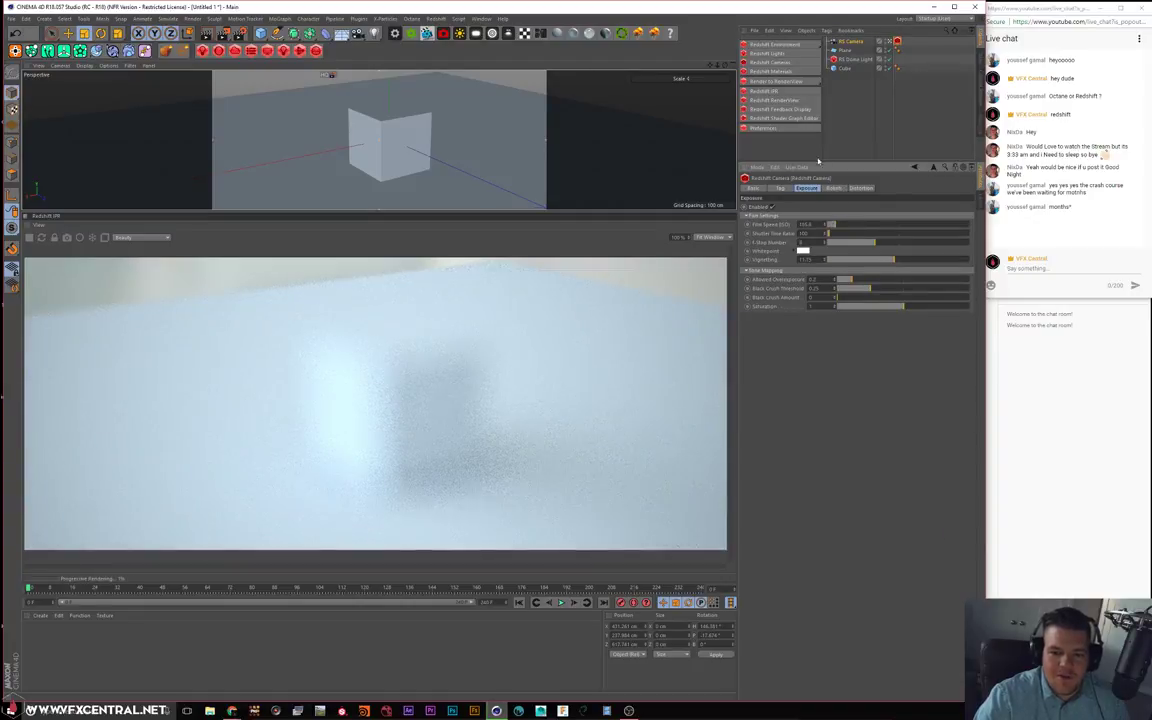
left_click(833, 188)
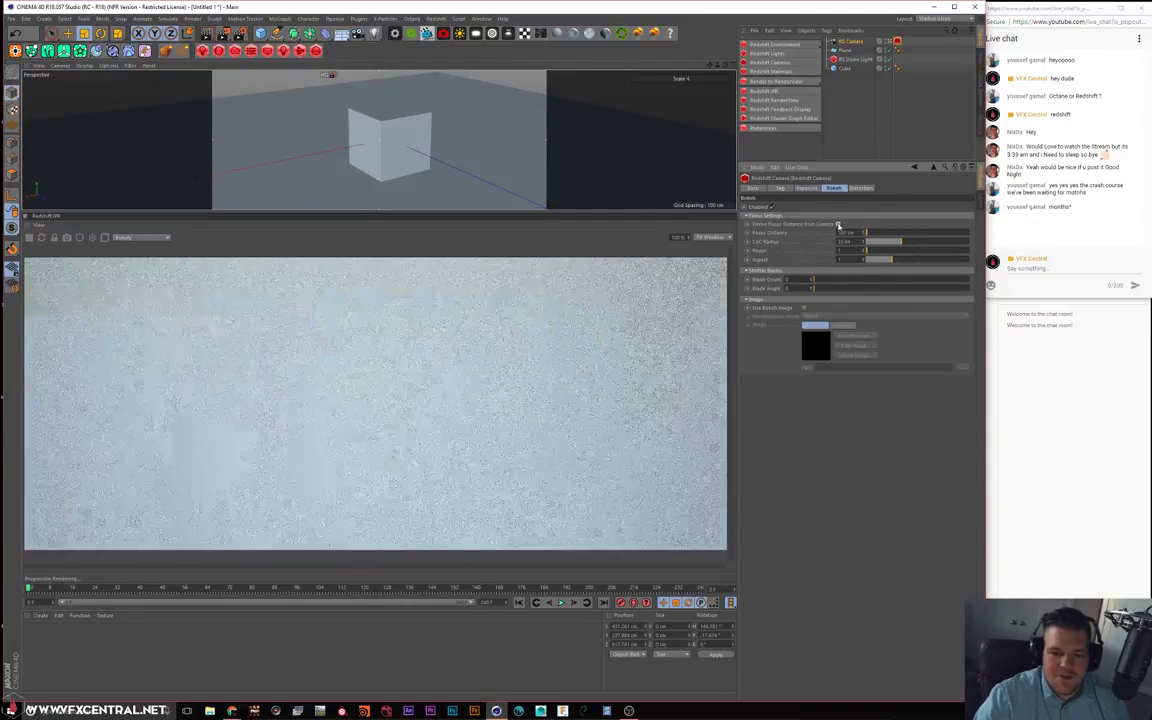
left_click(771, 207)
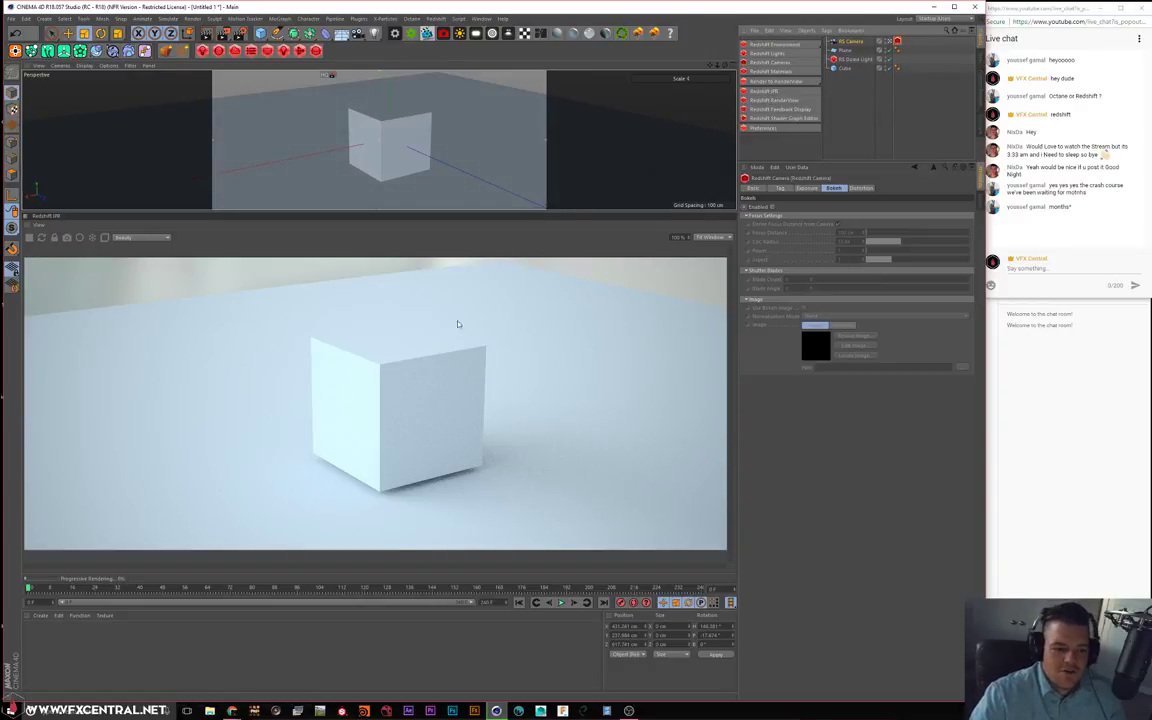
left_click(808, 188)
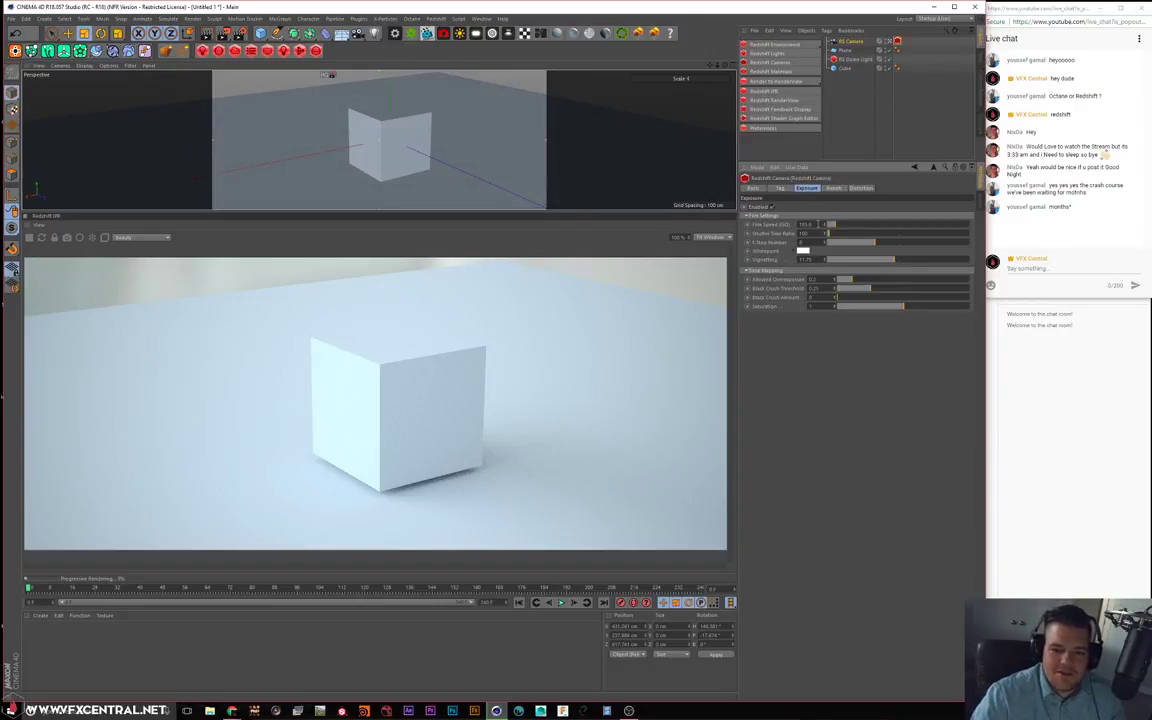
Lower the Redshift camera's Film Speed (ISO) below 50 and its F-Stop Number to about 5, and re-enable Bokeh
left_click(829, 227)
left_click_drag(831, 226, 857, 243)
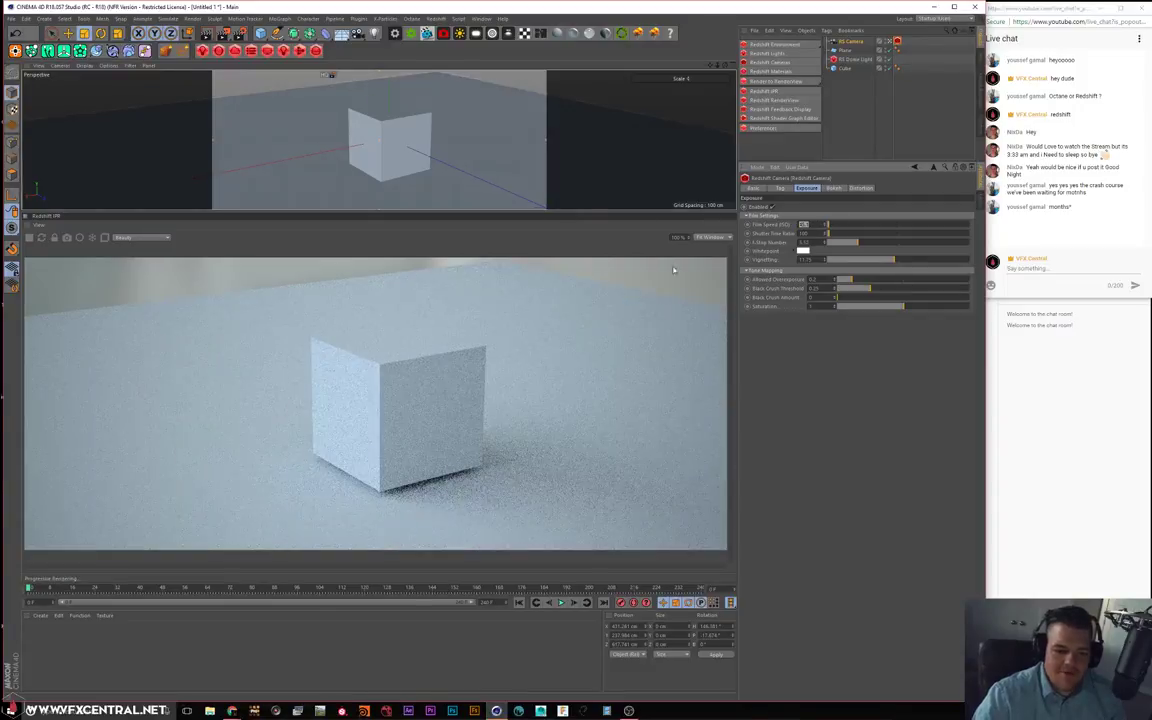
left_click(835, 189)
left_click(768, 206)
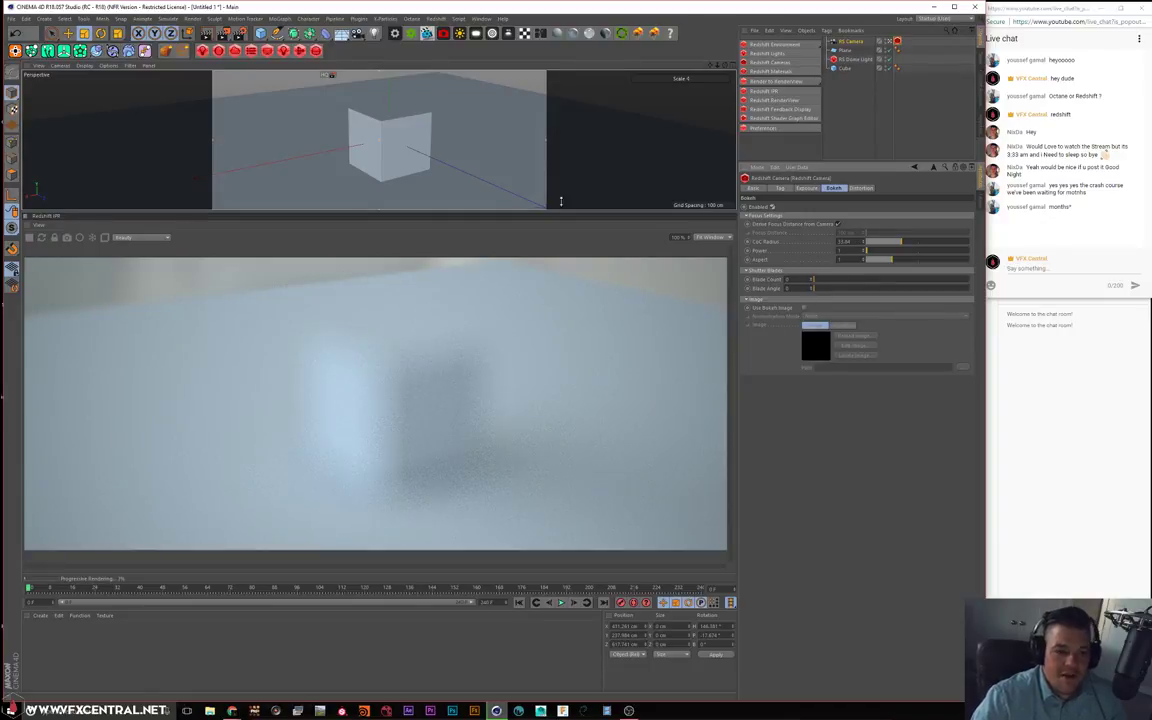
Assign the Cube as the RS Camera's Focus Object
left_click_drag(420, 136, 425, 116, "alt")
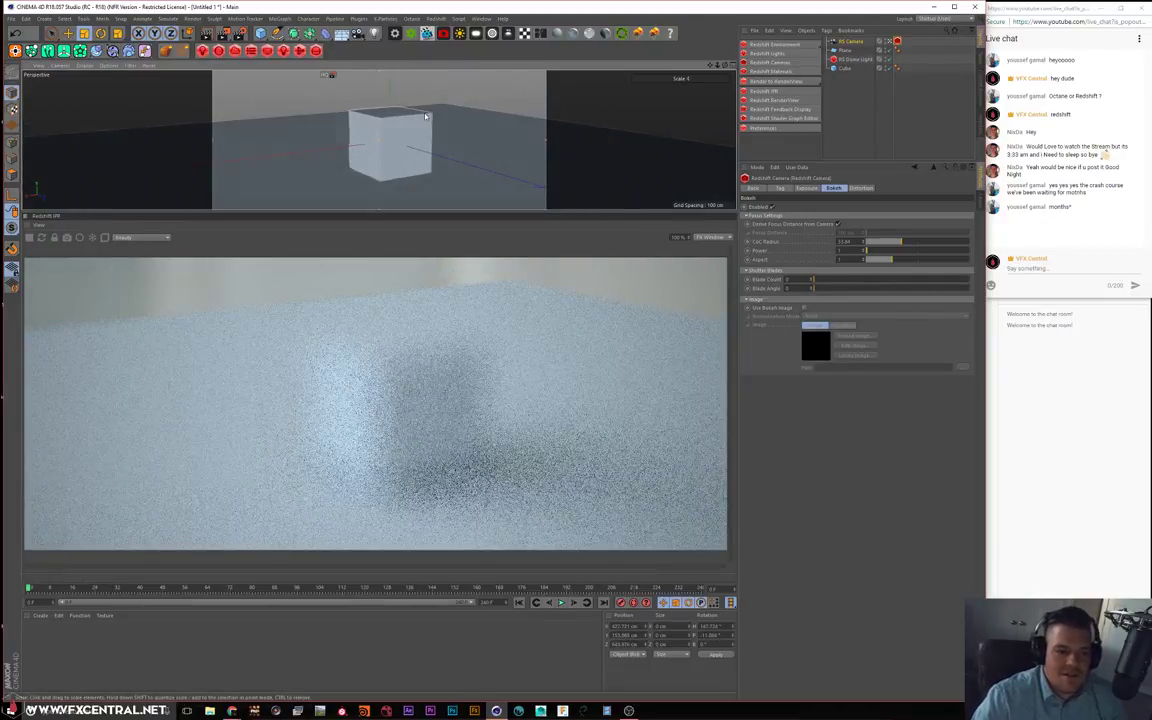
left_click(856, 41)
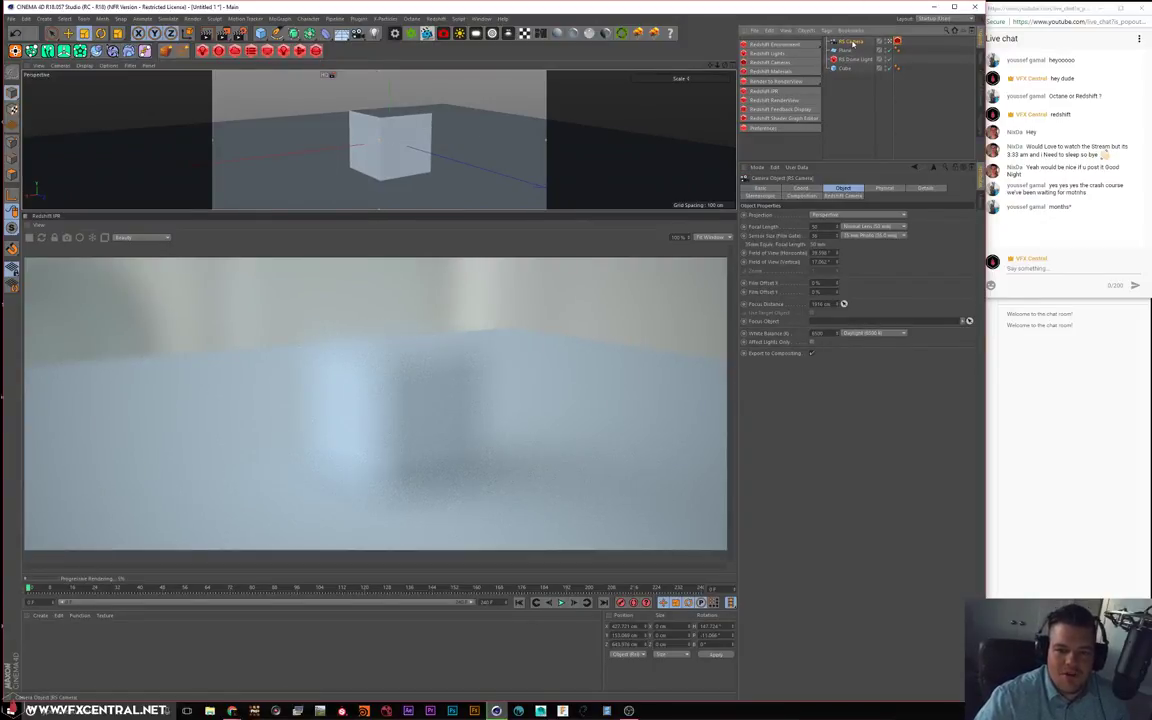
left_click(405, 142)
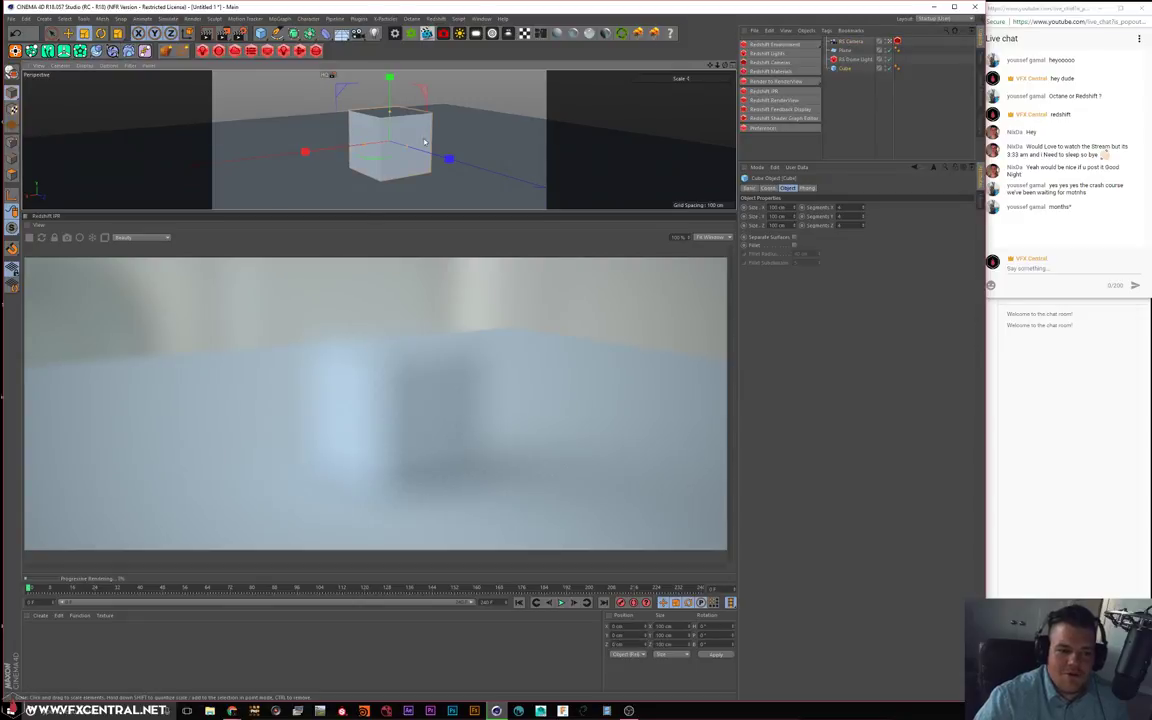
left_click(849, 42)
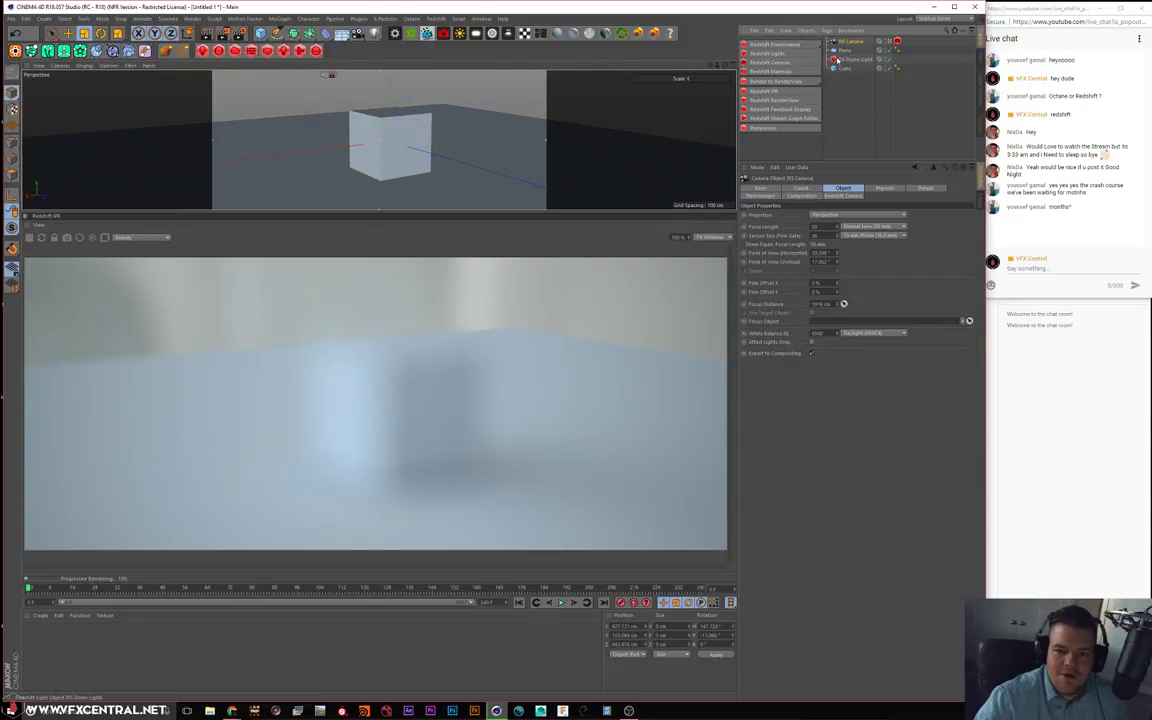
left_click_drag(814, 327, 828, 322)
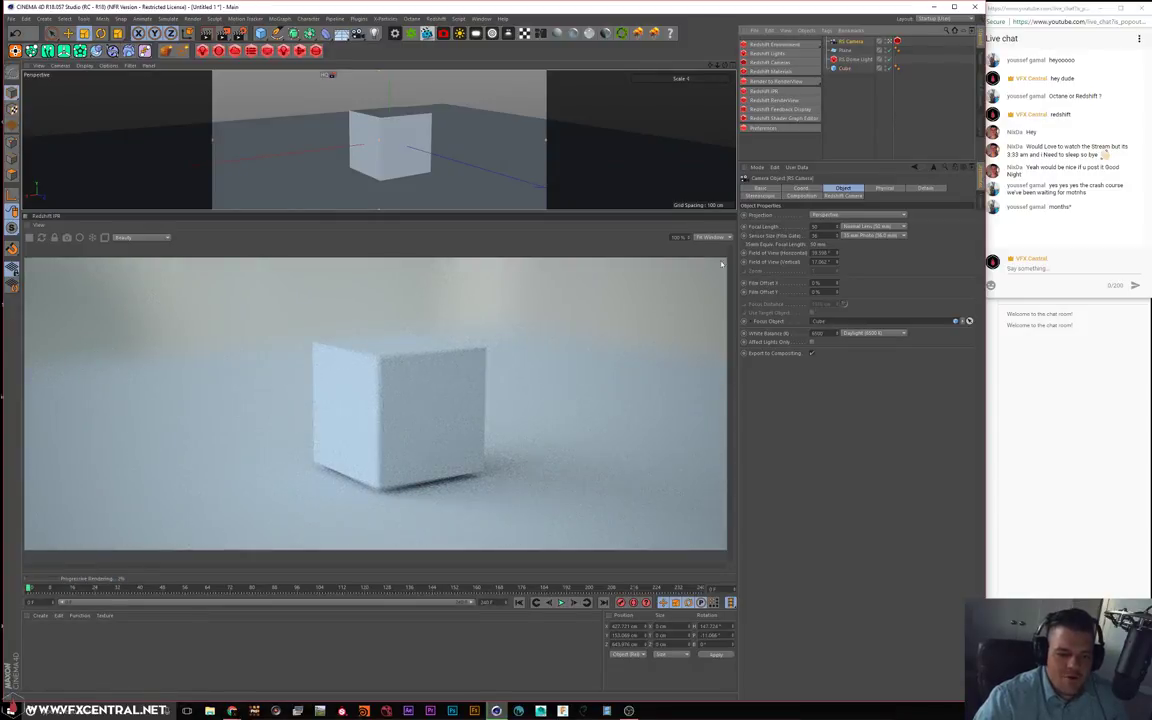
Set the Redshift camera's F-Stop Number to about 8 and its Vignetting to 0
left_click(897, 41)
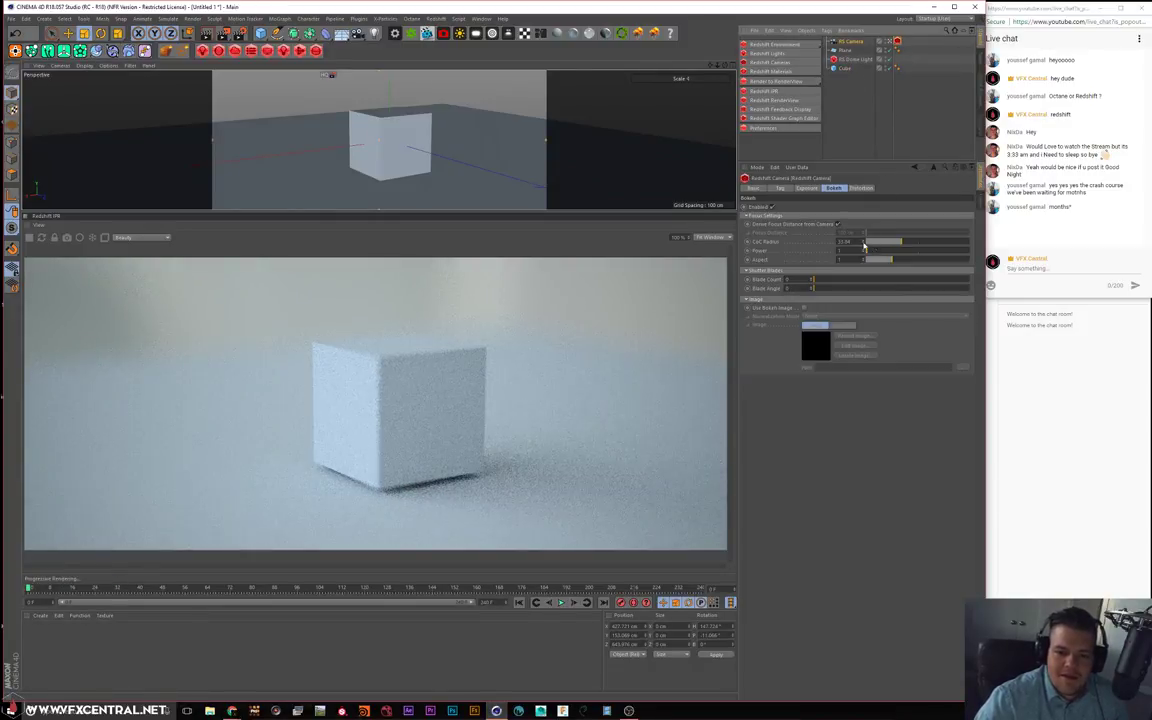
left_click(809, 189)
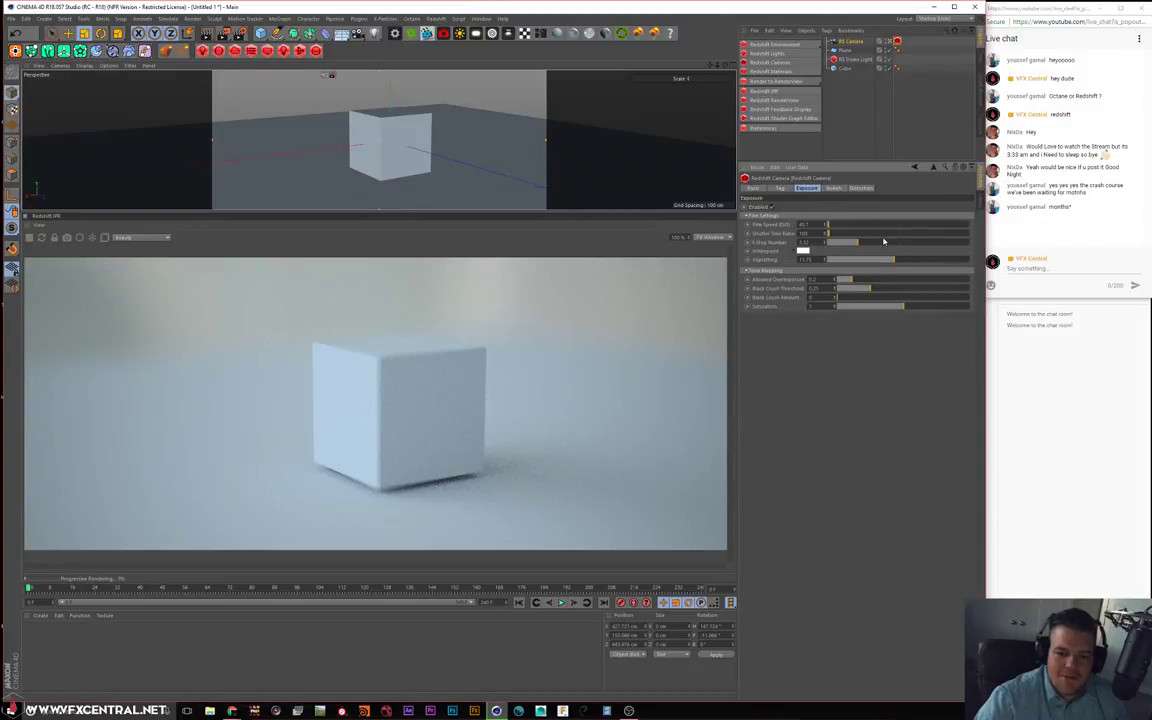
left_click_drag(845, 246, 881, 249)
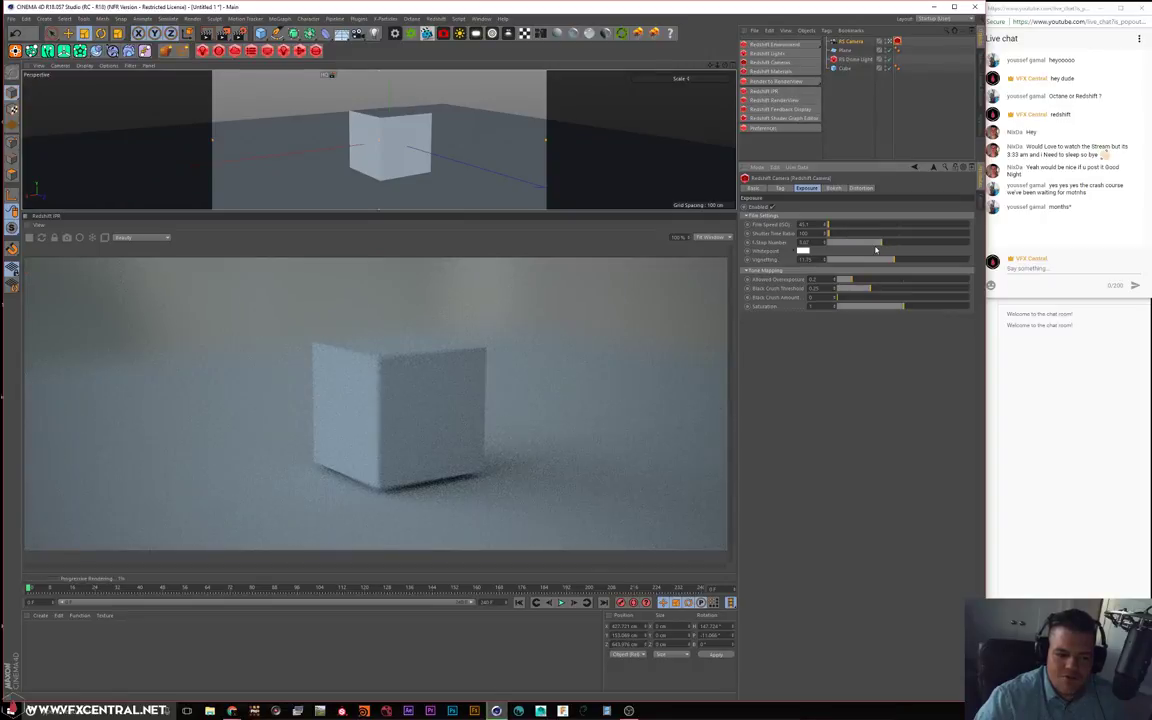
left_click(876, 246)
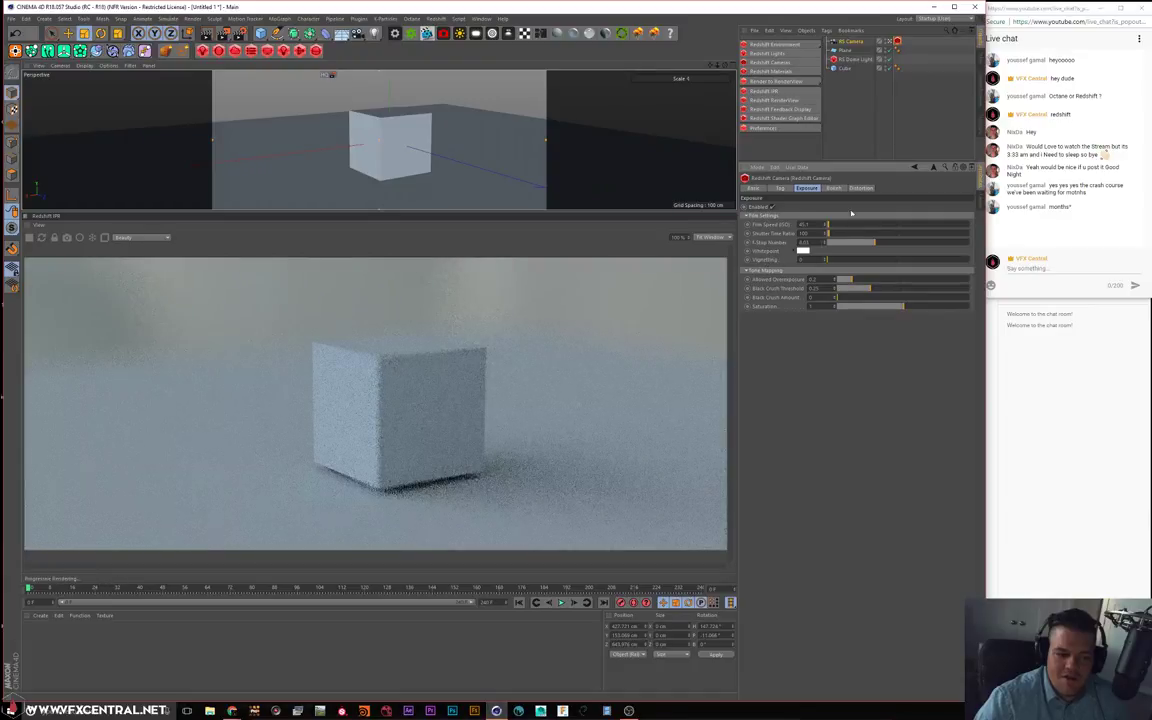
Examine the RS Camera's object, physical, details, stereoscopic, composition and Redshift settings
left_click(853, 42)
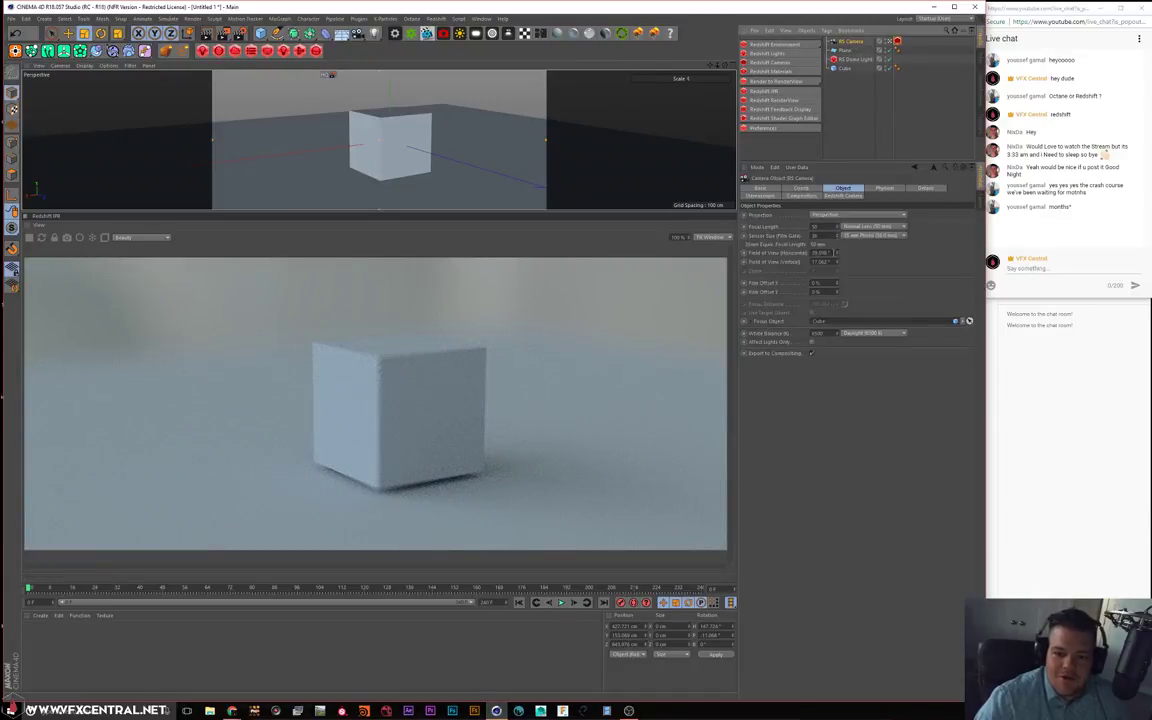
left_click(878, 190)
left_click(762, 195)
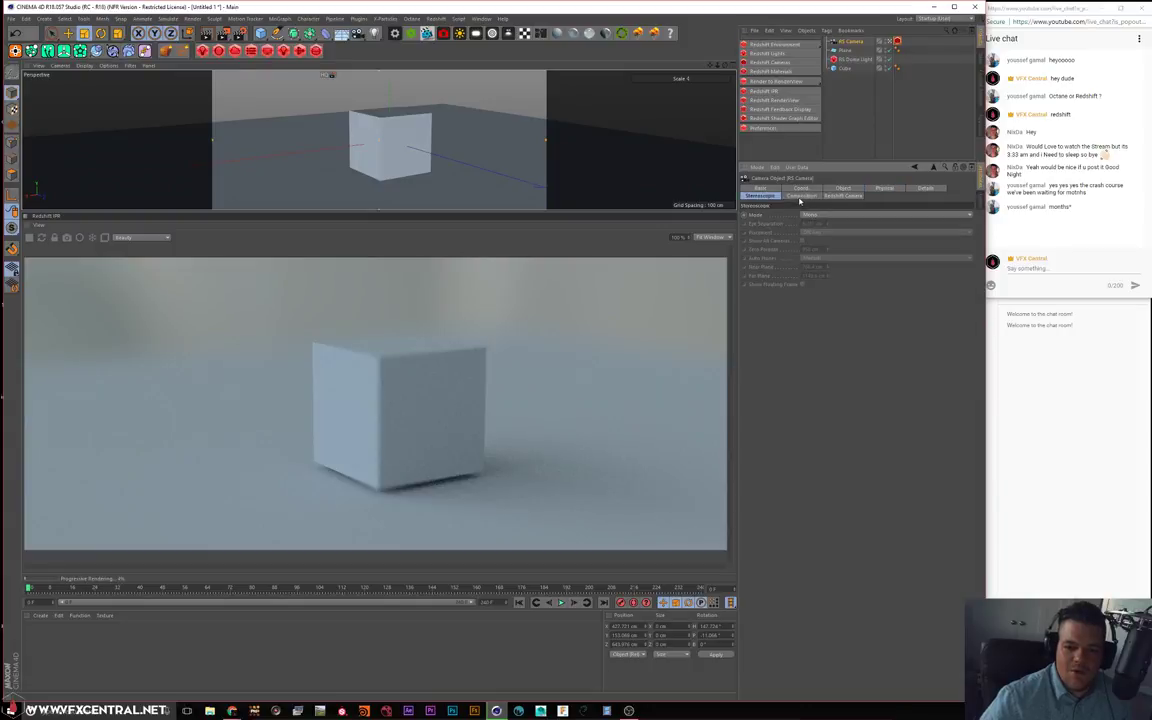
left_click(800, 189)
left_click(843, 189)
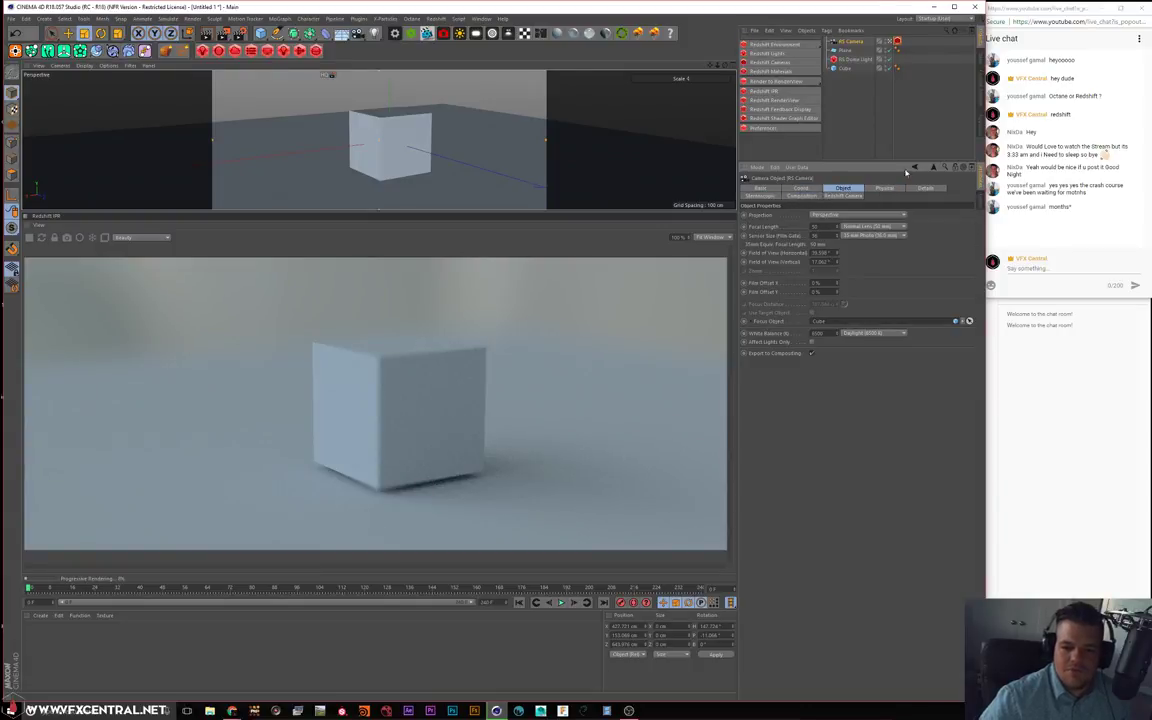
left_click(886, 188)
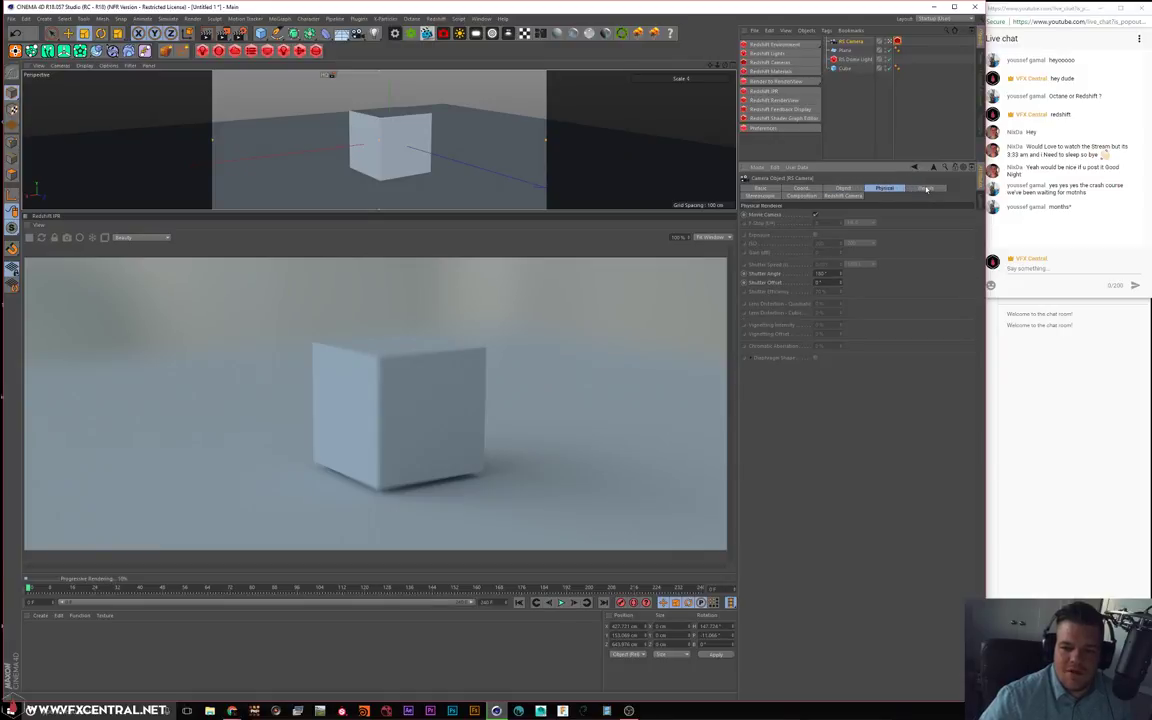
left_click(925, 189)
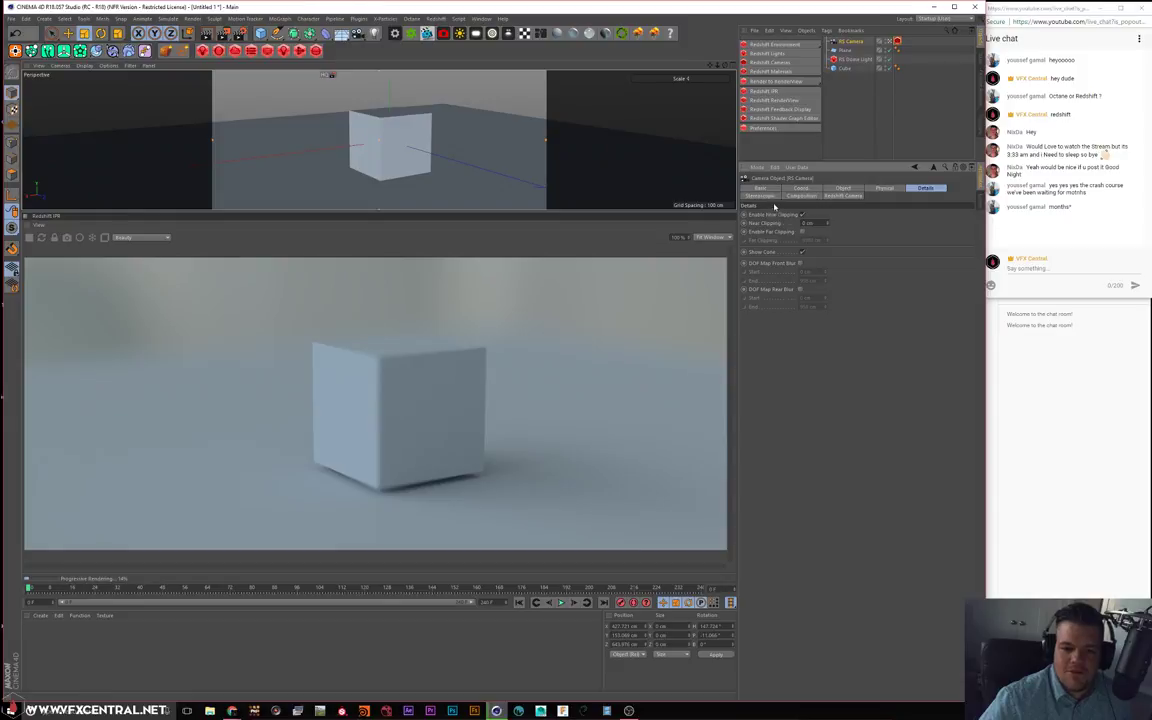
left_click(840, 195)
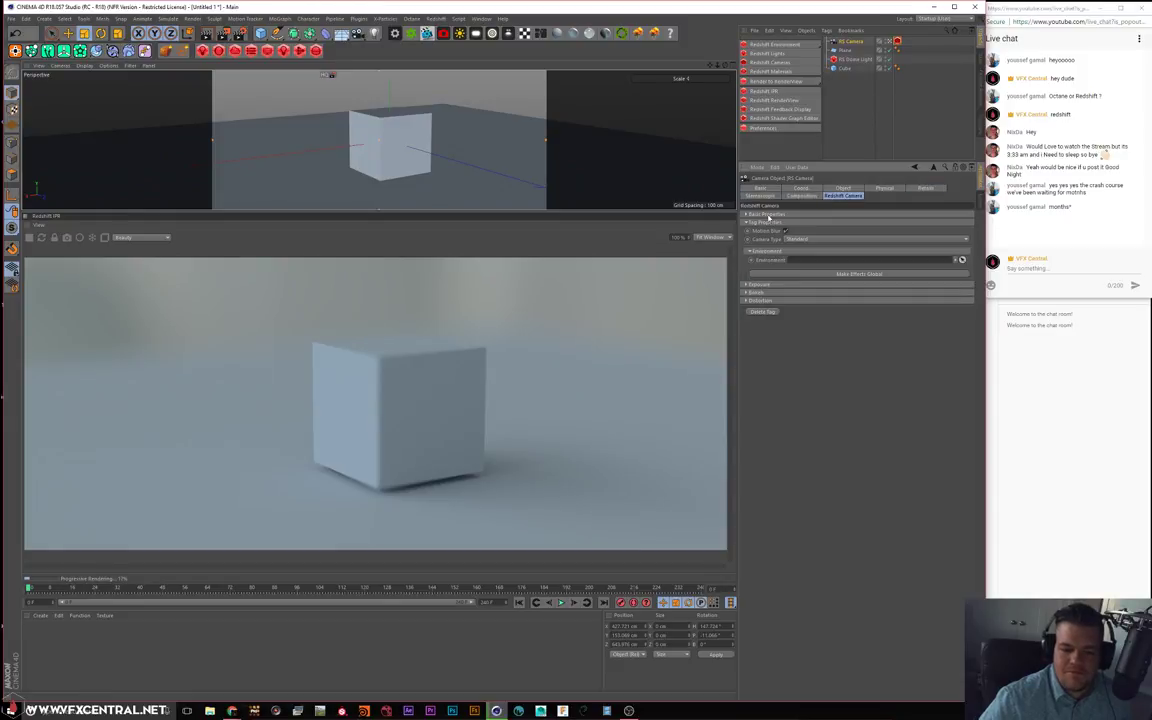
left_click(769, 217)
left_click(769, 217)
left_click(801, 195)
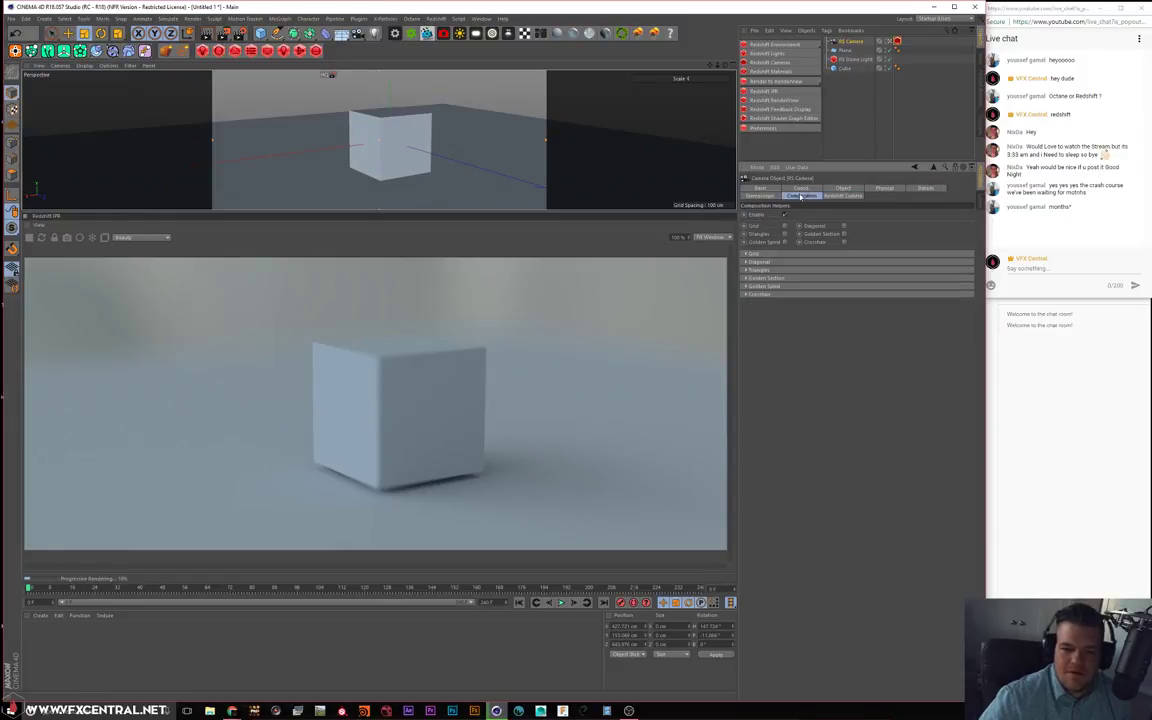
left_click(840, 195)
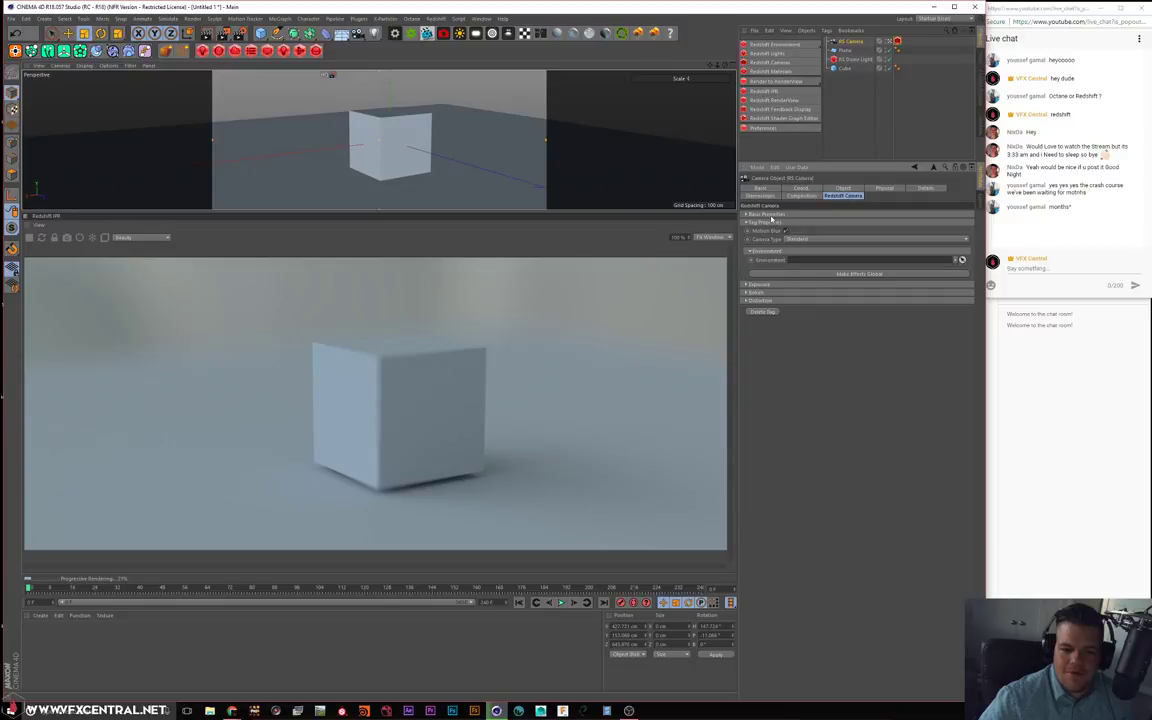
Lower Allowed Overexposure to 0.1 and the bokeh CoC Radius to about 14, bringing the F-Stop Number back to about 8 after raising it
left_click(754, 287)
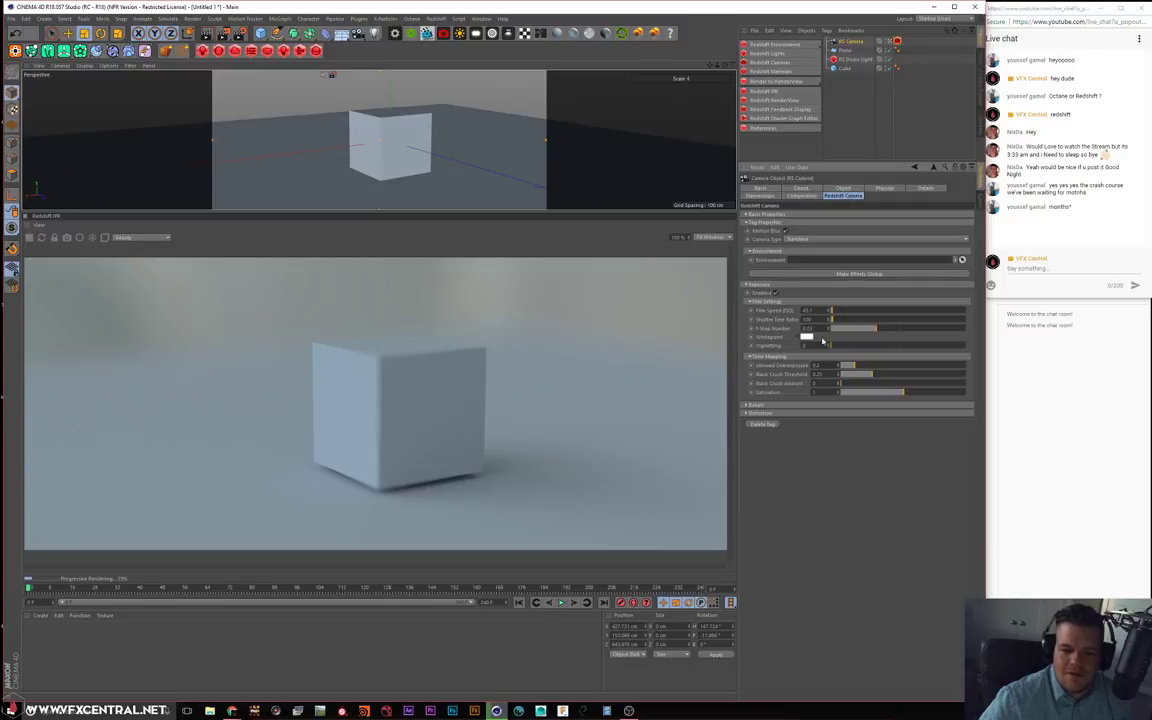
mouse_move(867, 327)
left_mouse_down()
mouse_move(845, 328)
mouse_move(886, 328)
left_mouse_up()
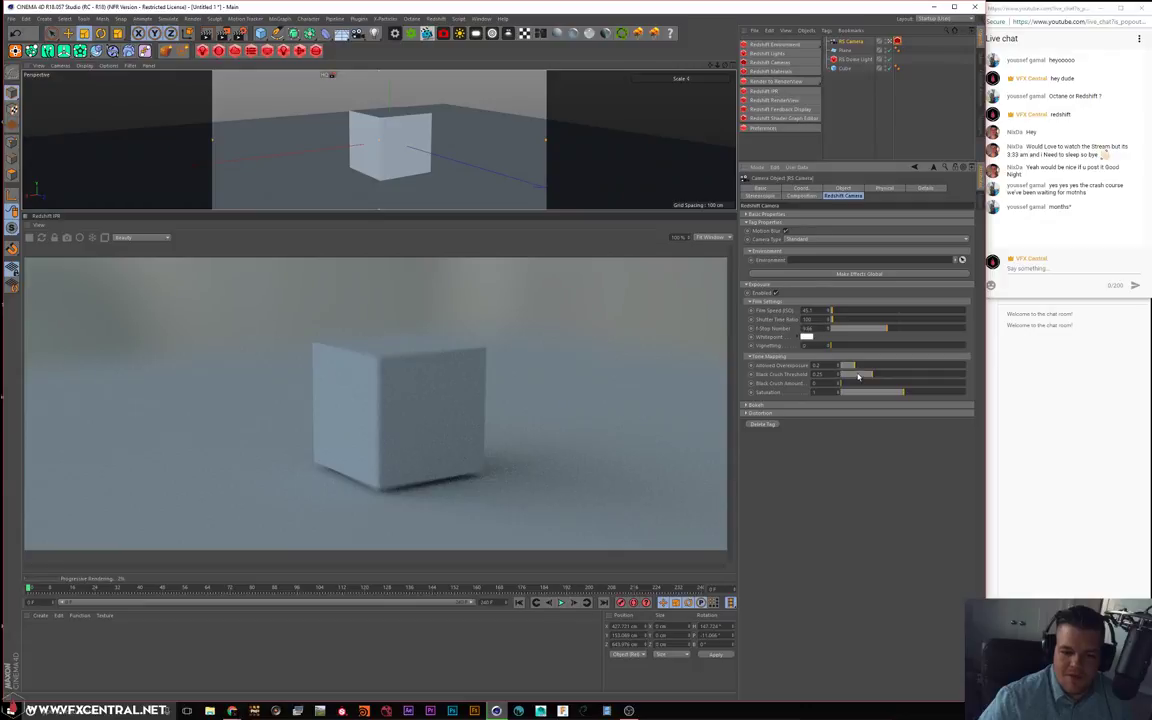
left_click(752, 404)
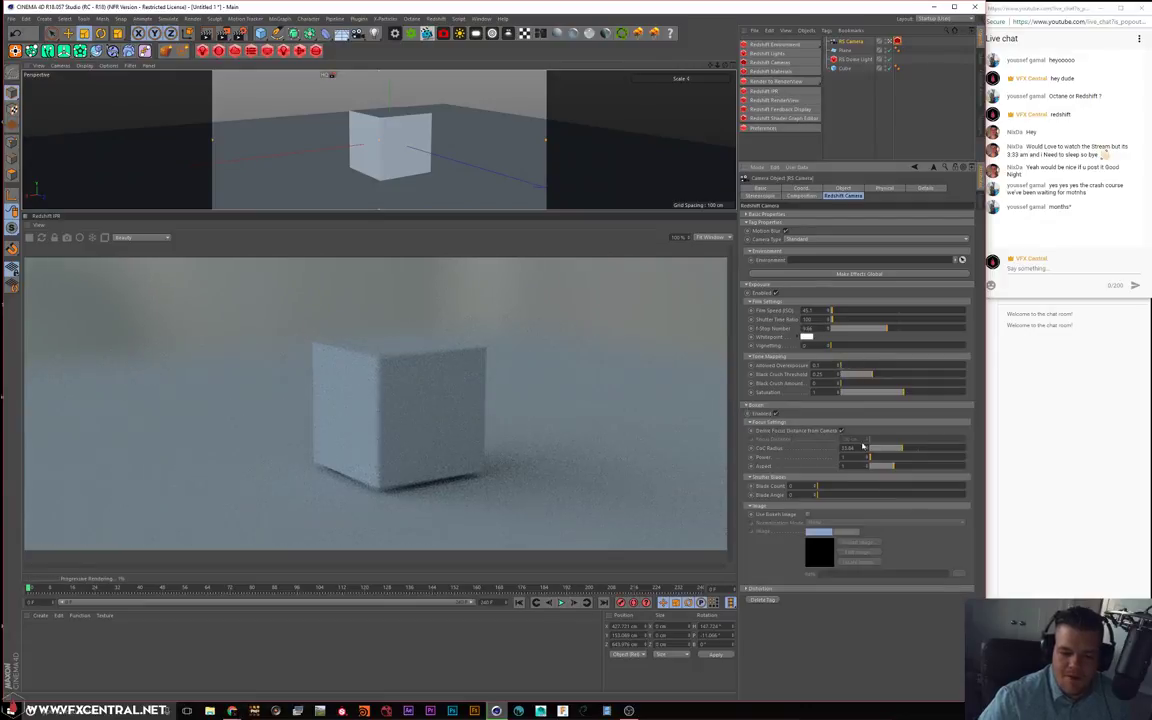
left_click_drag(892, 449, 862, 456)
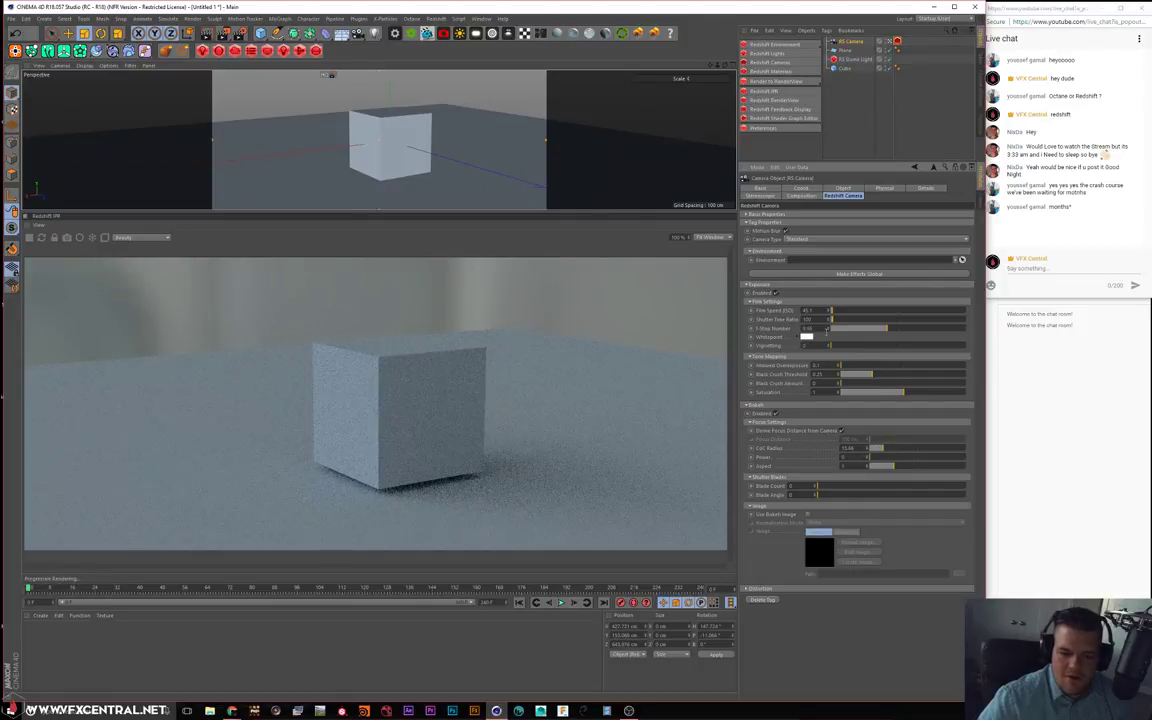
left_click_drag(887, 331, 877, 334)
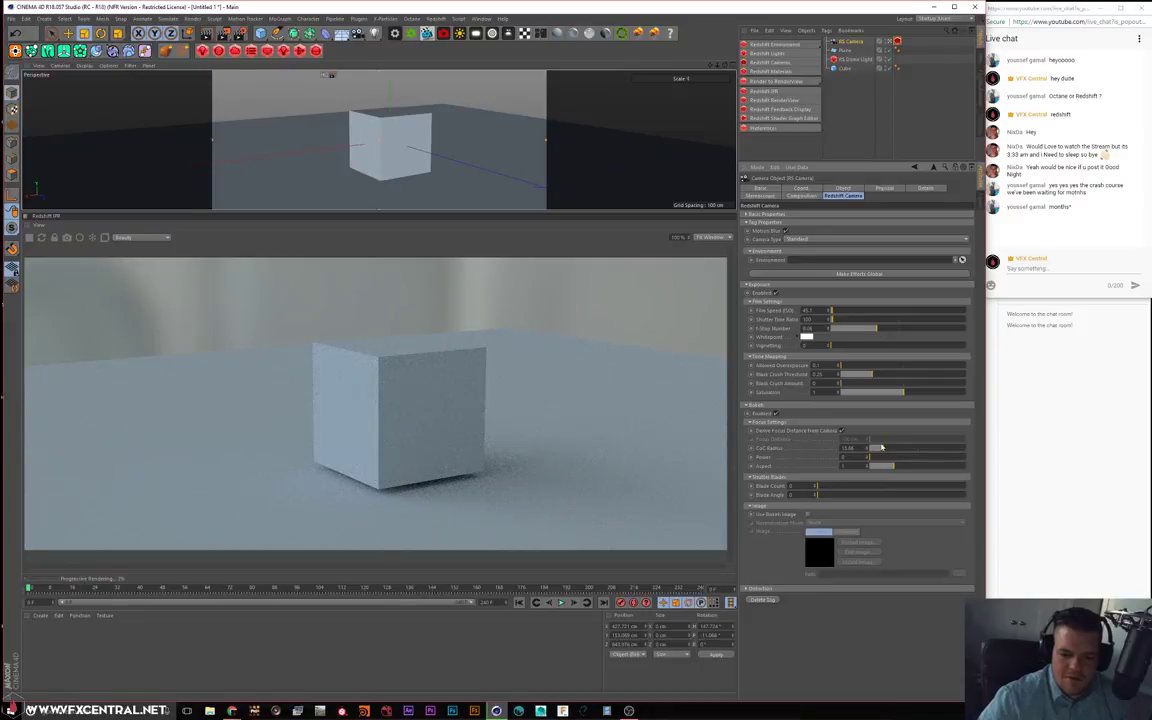
Try a bokeh Power of about 25, reduce it to about 2, and lower the CoC Radius below 6
left_click_drag(872, 458, 906, 457)
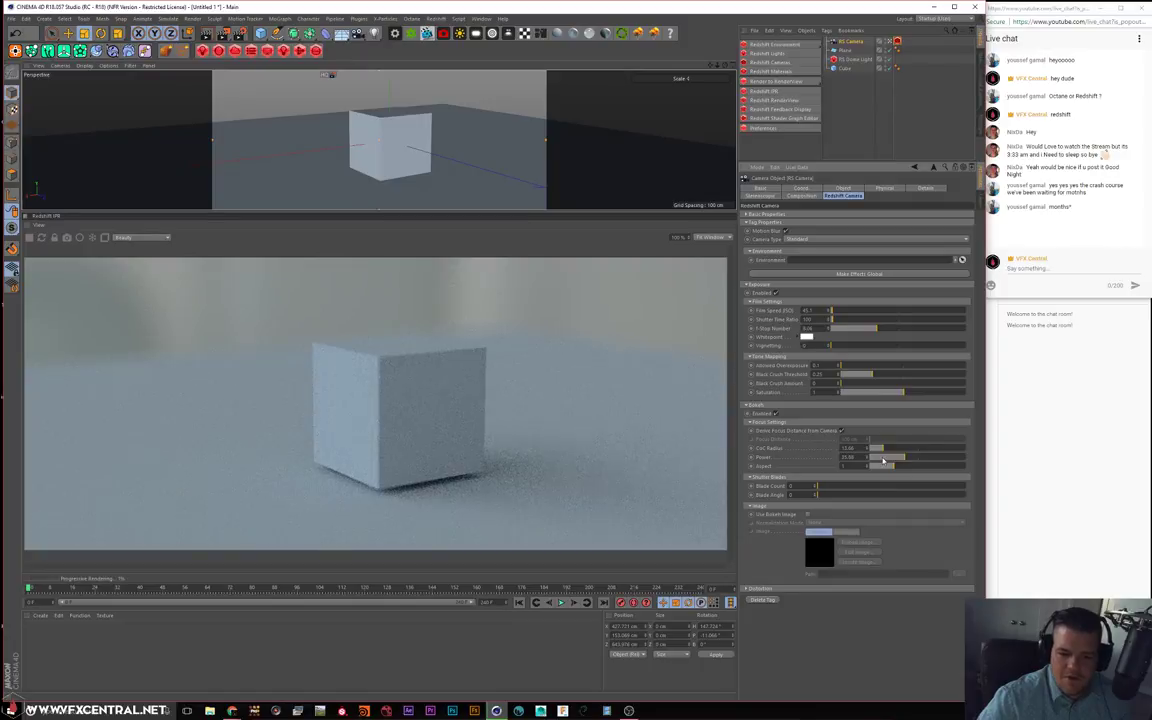
left_click(872, 457)
left_click(876, 449)
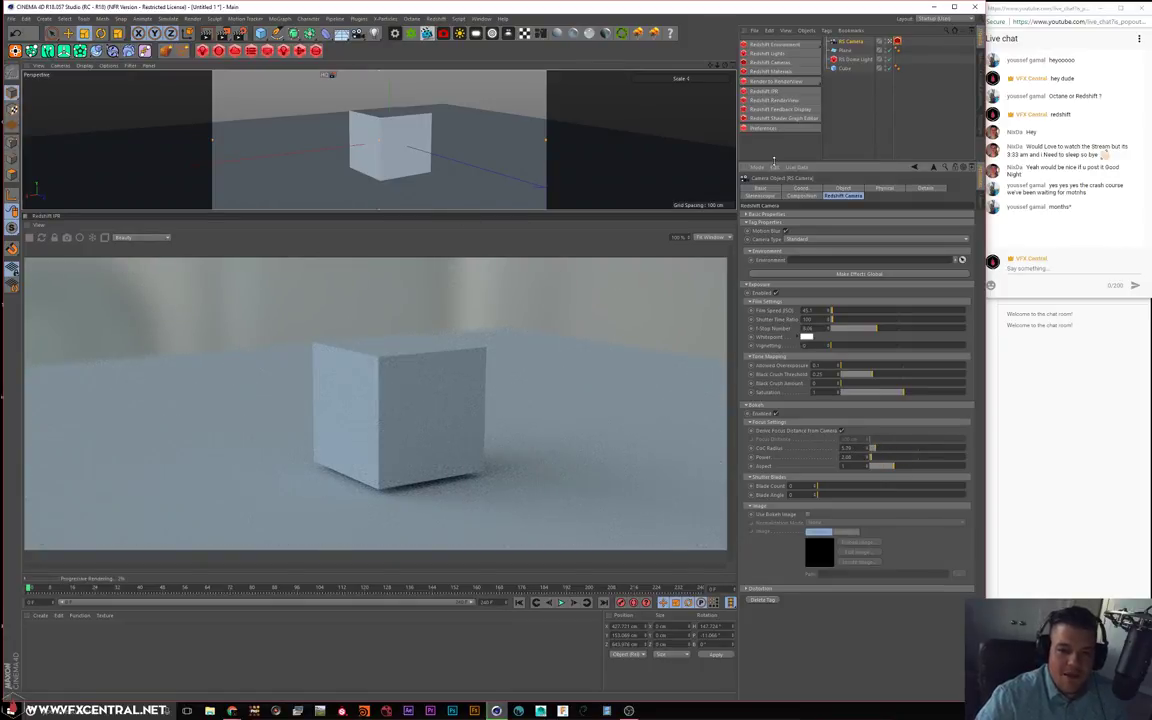
Frame the cube closer from a low, near-ground angle and enable Use Bokeh Image on the camera
left_click_drag(773, 160, 773, 133)
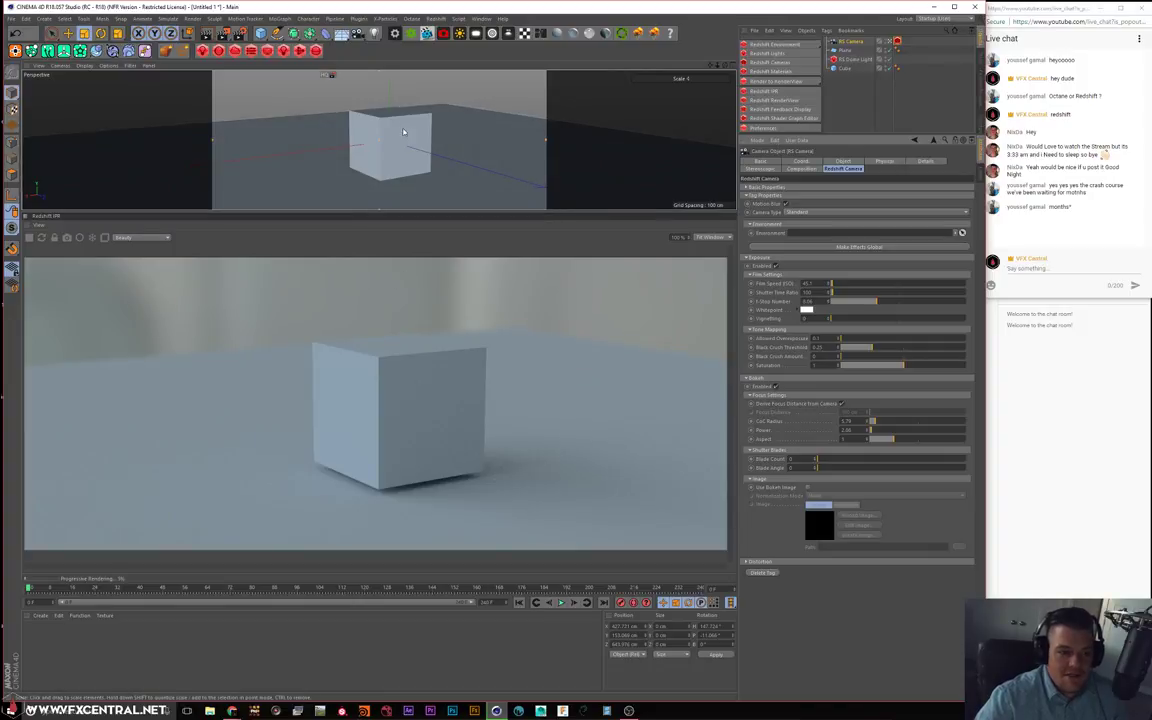
left_click_drag(404, 131, 398, 121, "alt")
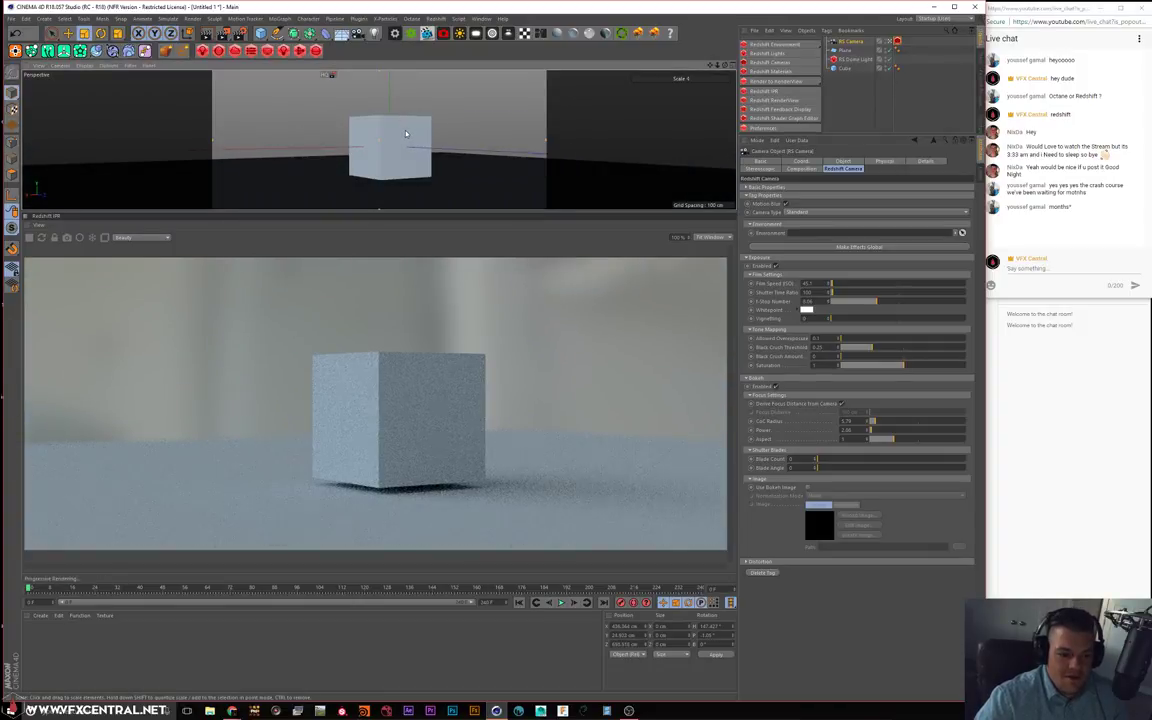
scroll(400, 143, "up", 2)
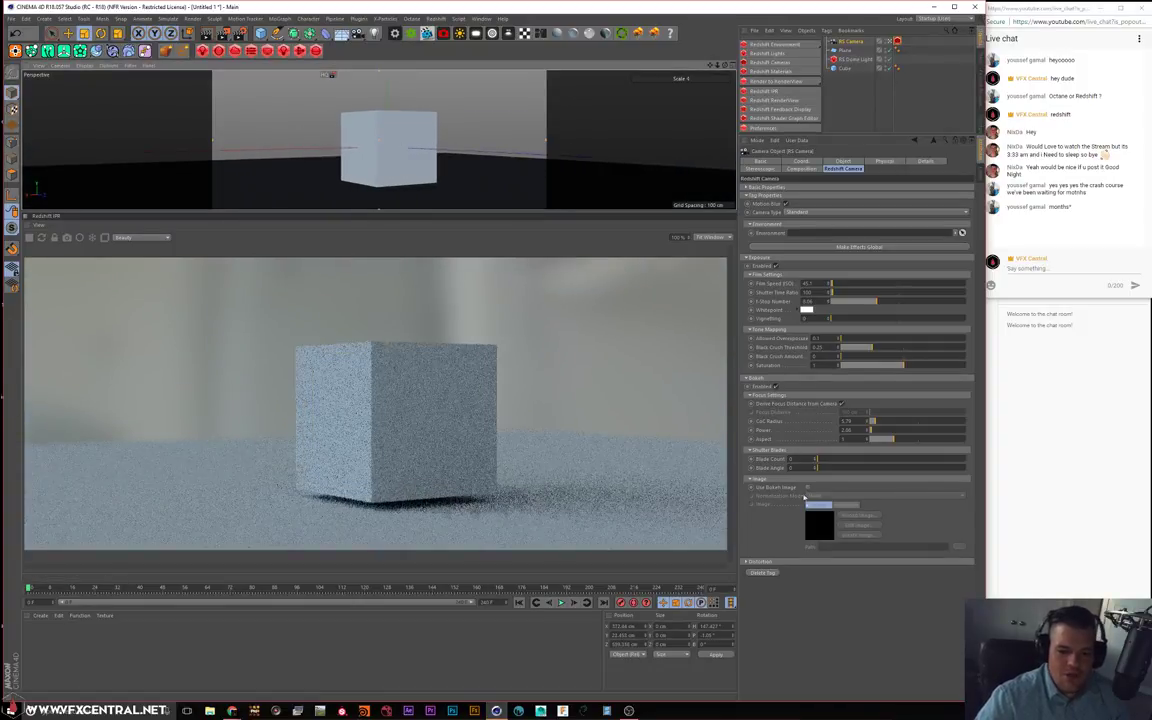
left_click(808, 487)
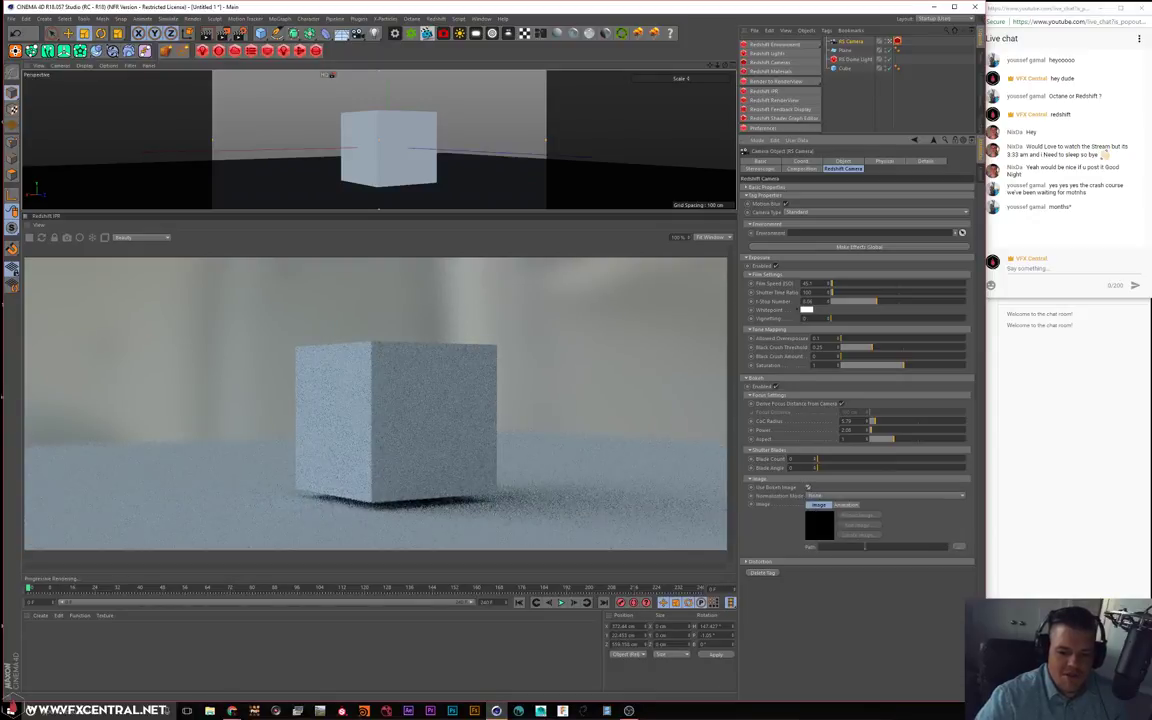
Load the RGB circles image 3000096.png from the D: drive's Assets folder as the bokeh image
left_click(958, 548)
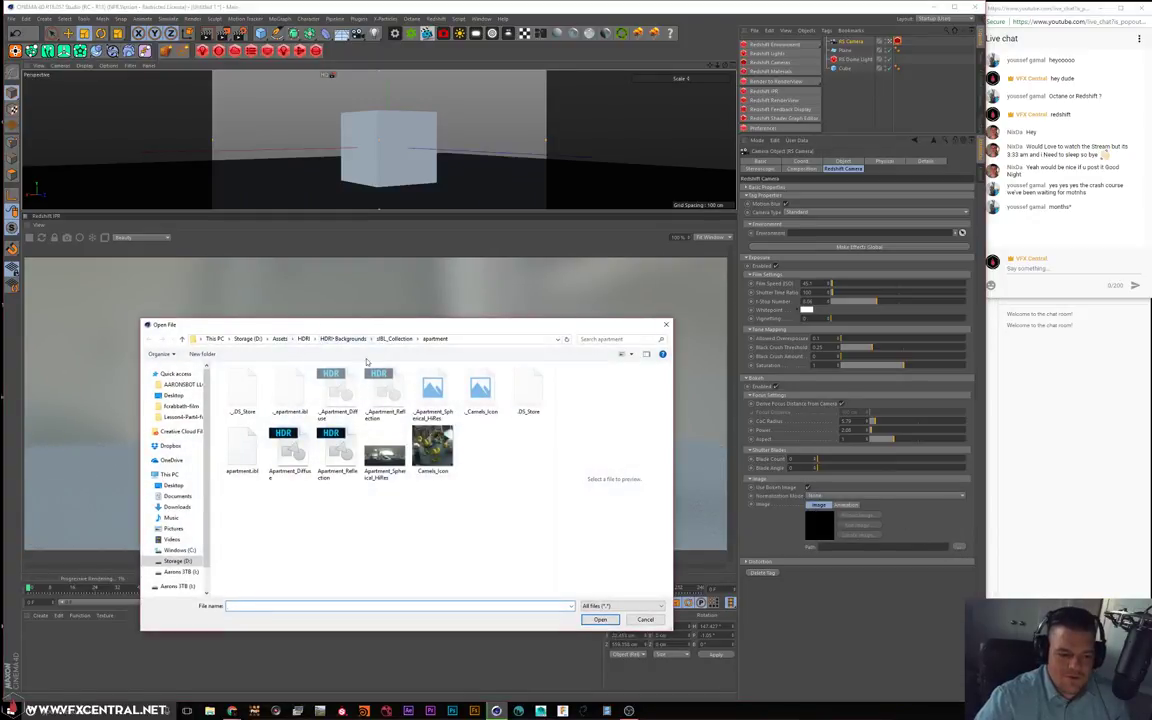
left_click(341, 339)
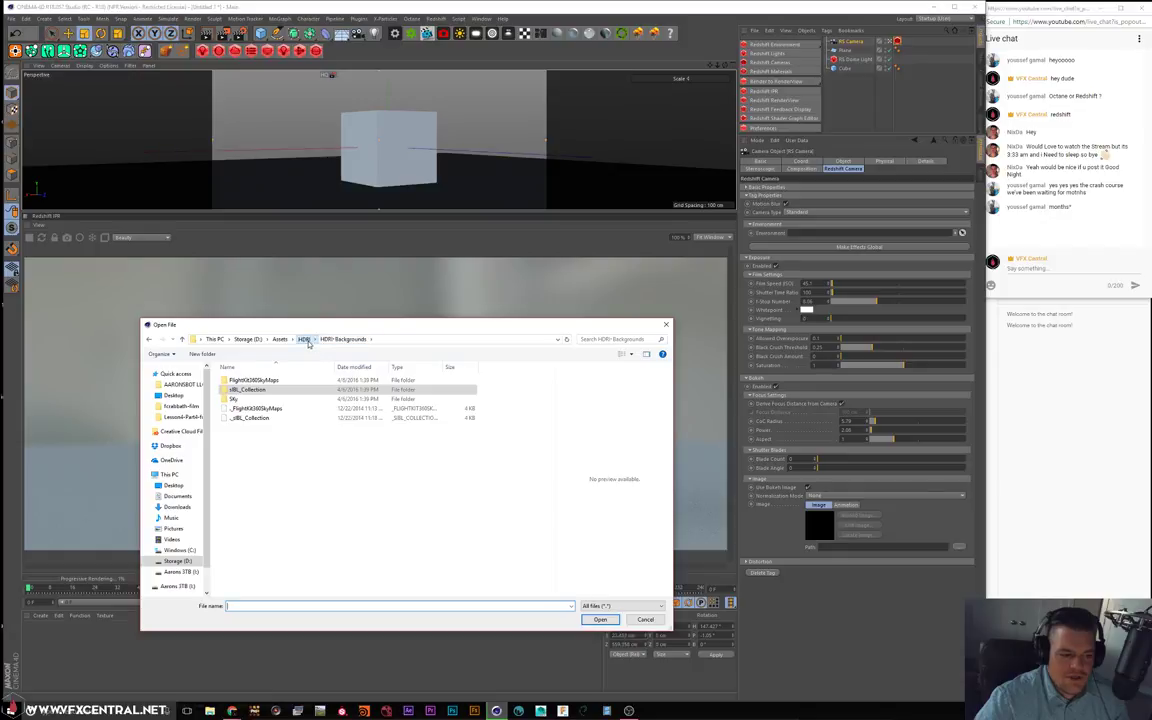
left_click(303, 339)
left_click(281, 342)
scroll(385, 470, "down", 9)
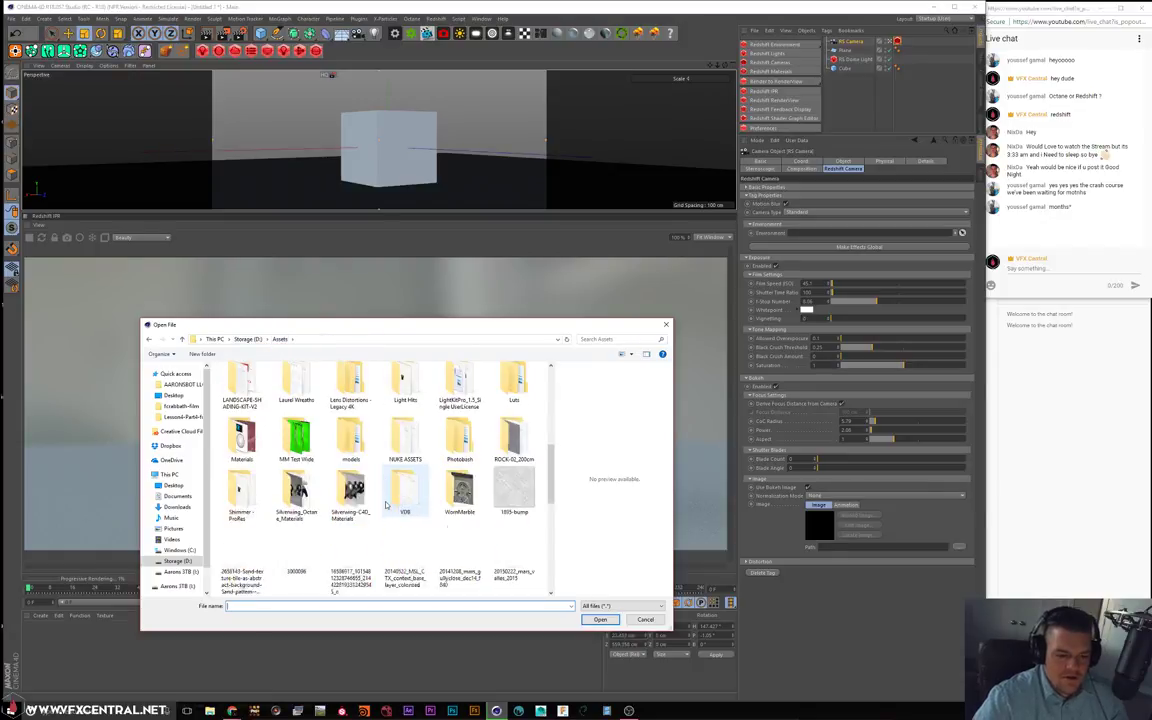
scroll(320, 472, "up", 4)
left_click(295, 500)
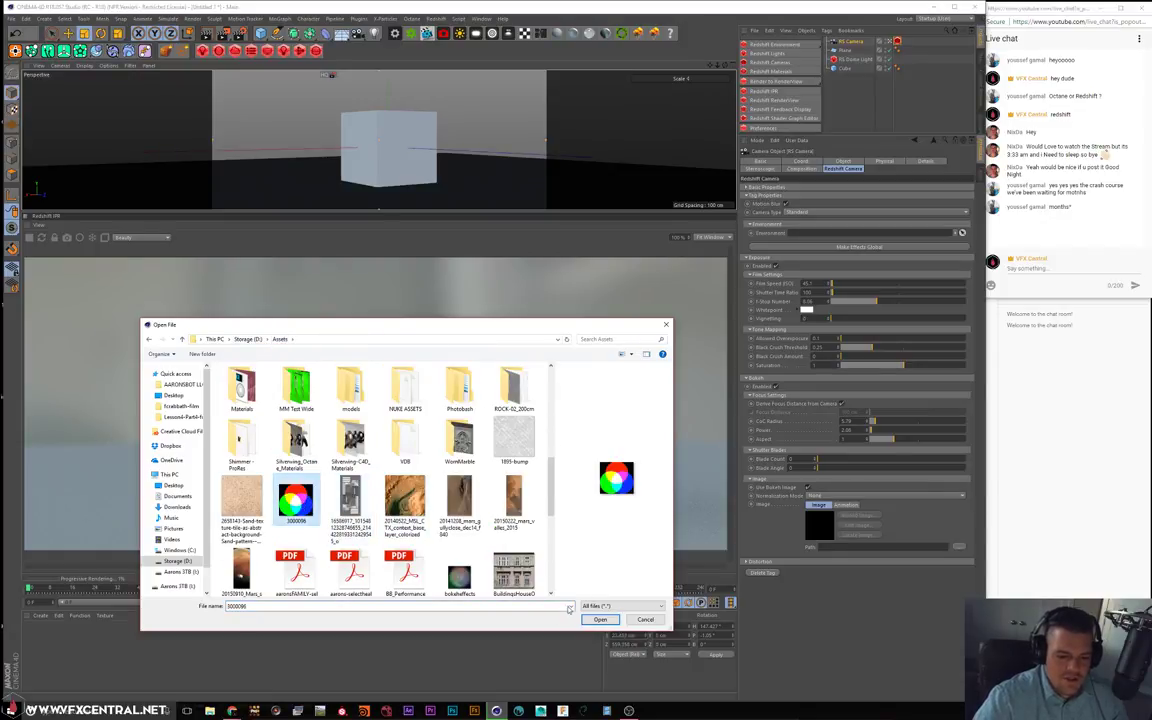
left_click(597, 619)
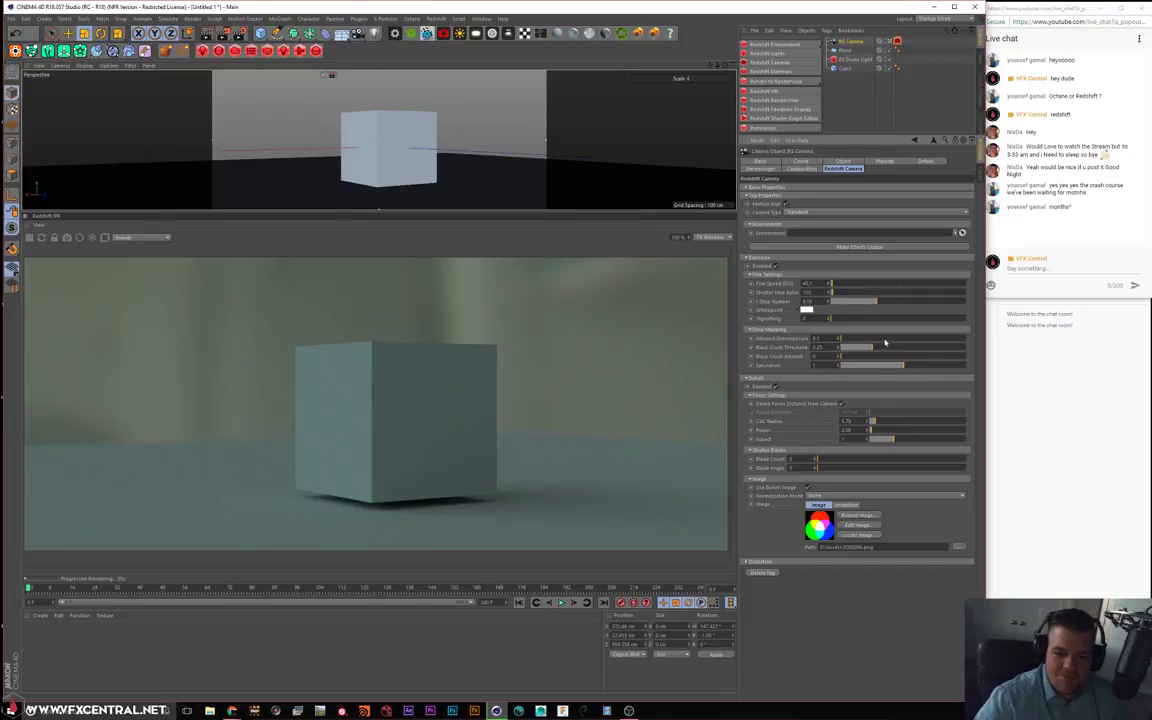
Set the Redshift camera's bokeh CoC Radius to about 25, bokeh Power to about 0.9 and F-Stop Number to about 5.5
left_click(899, 422)
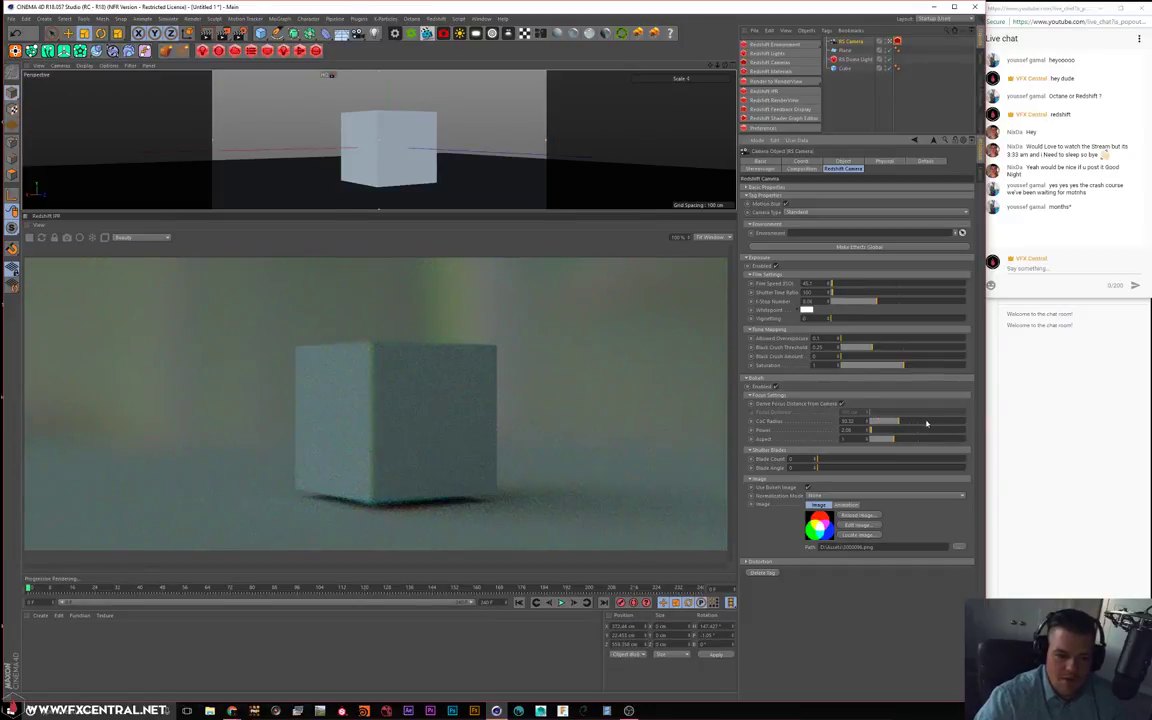
left_click(923, 422)
left_click_drag(922, 425, 870, 433)
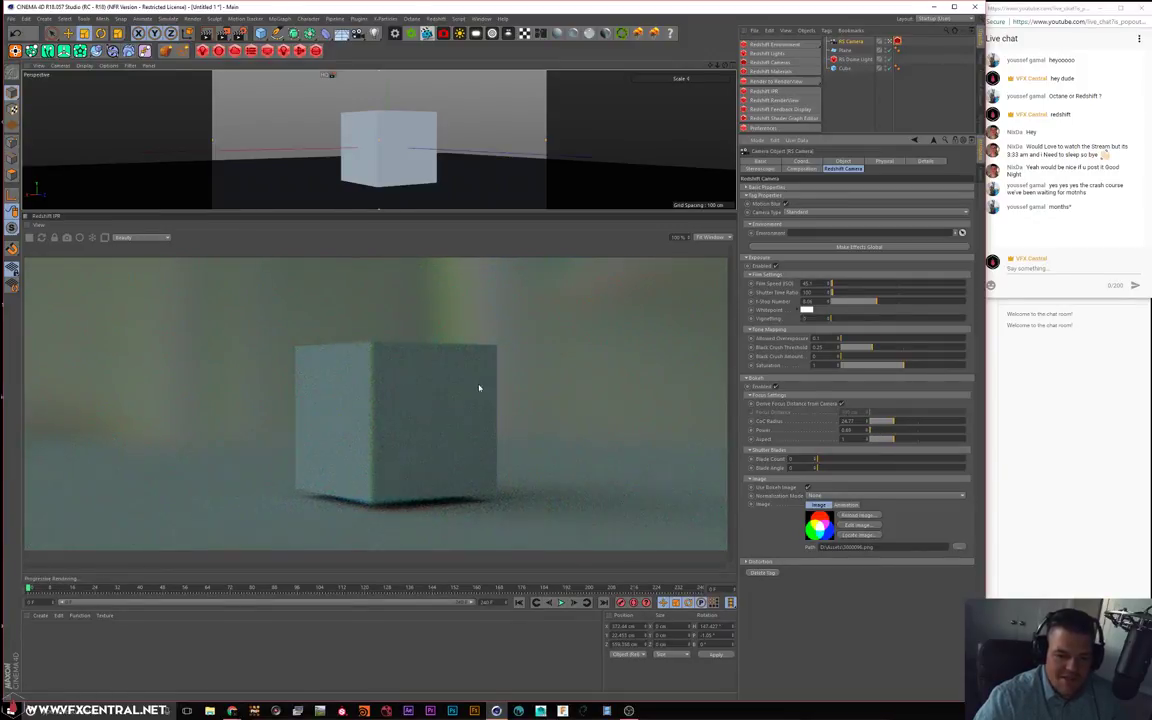
left_click_drag(459, 130, 452, 136, "alt")
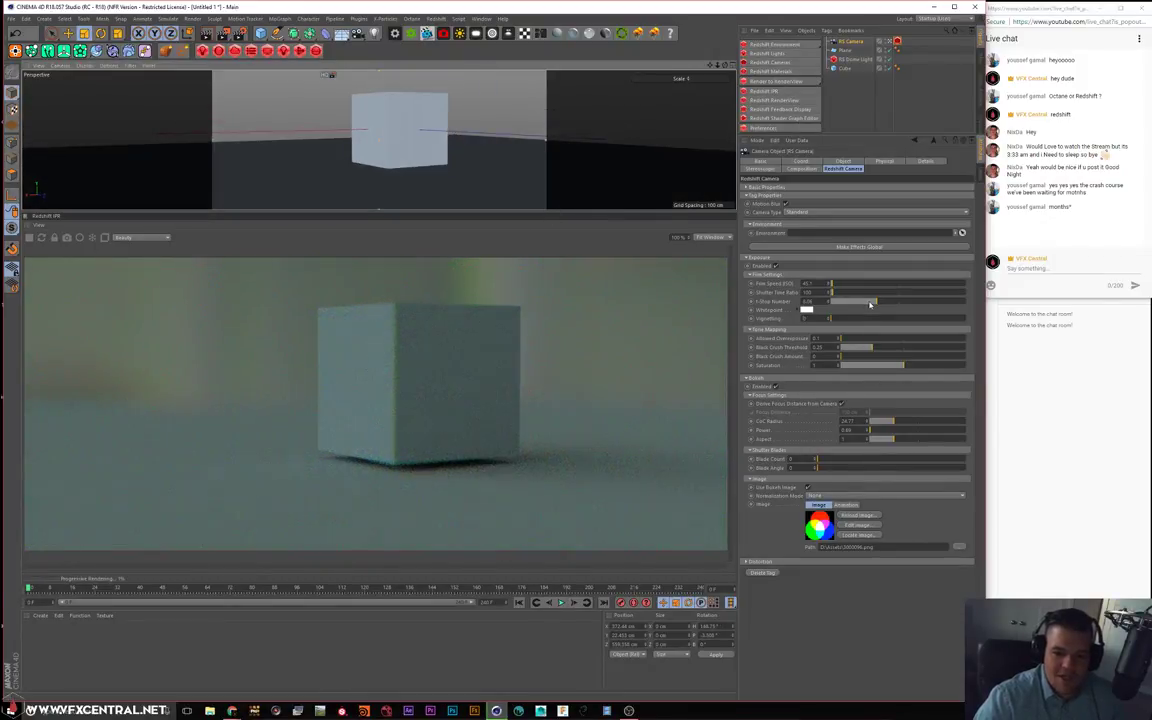
left_click_drag(870, 304, 863, 302)
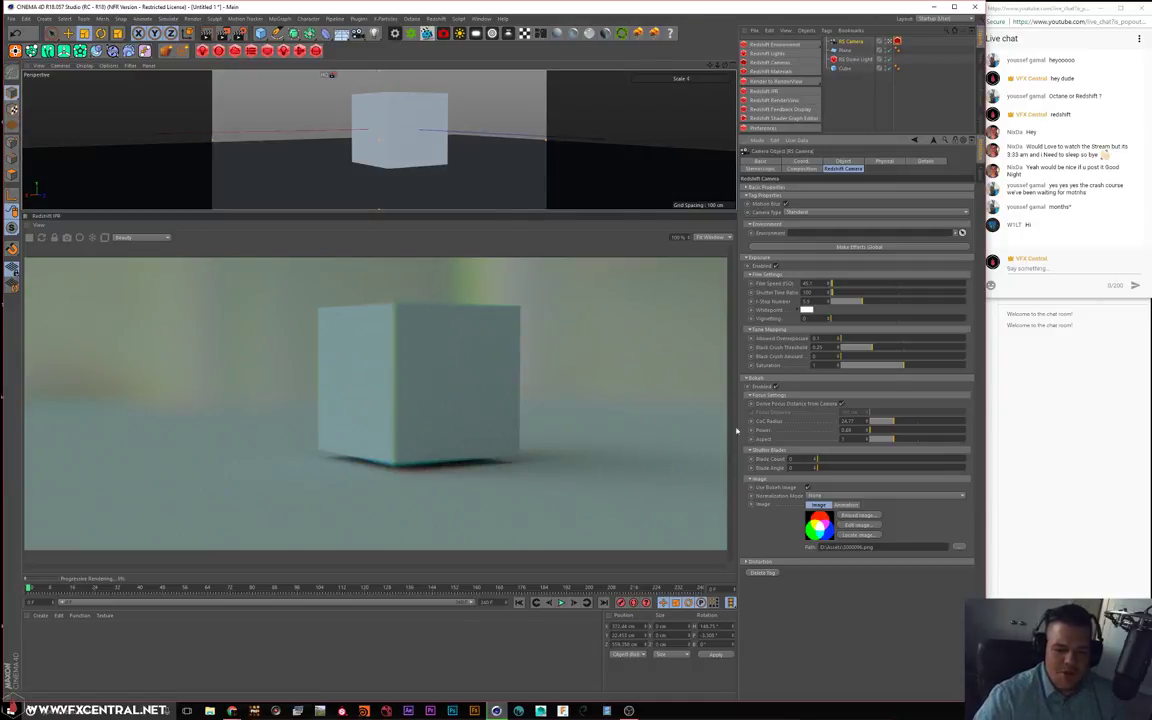
Load bokeheffects.png from the D: drive's Assets folder as the camera's bokeh image
left_click(959, 548)
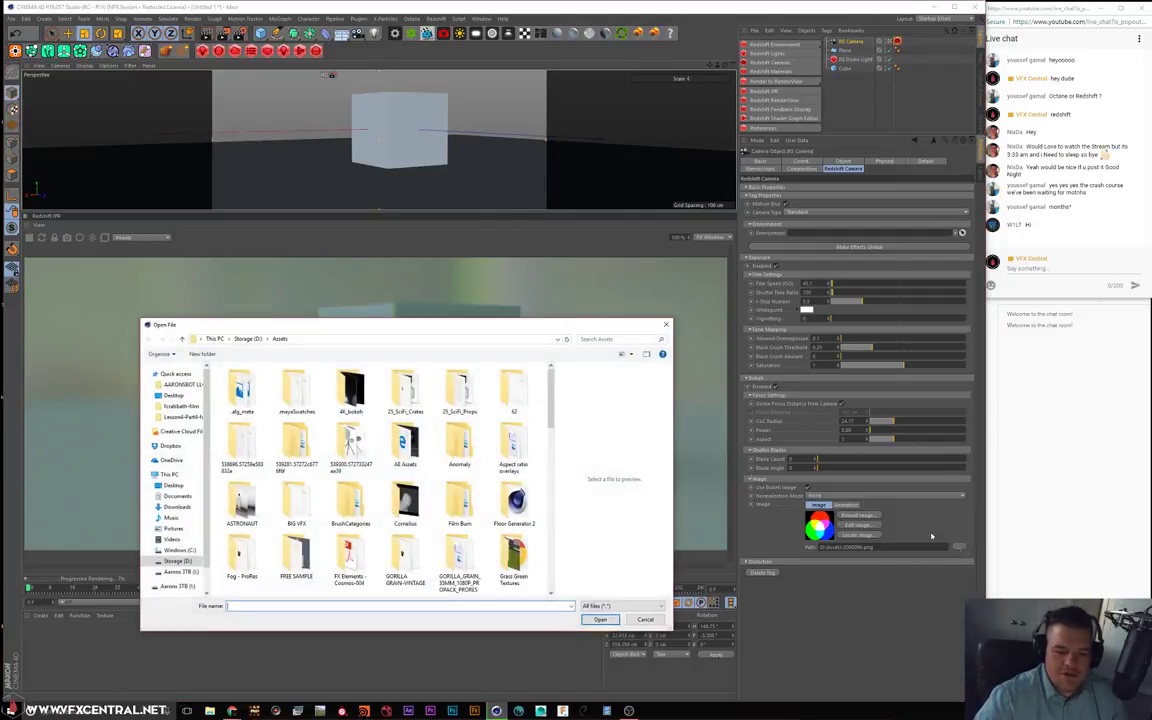
left_click(459, 440)
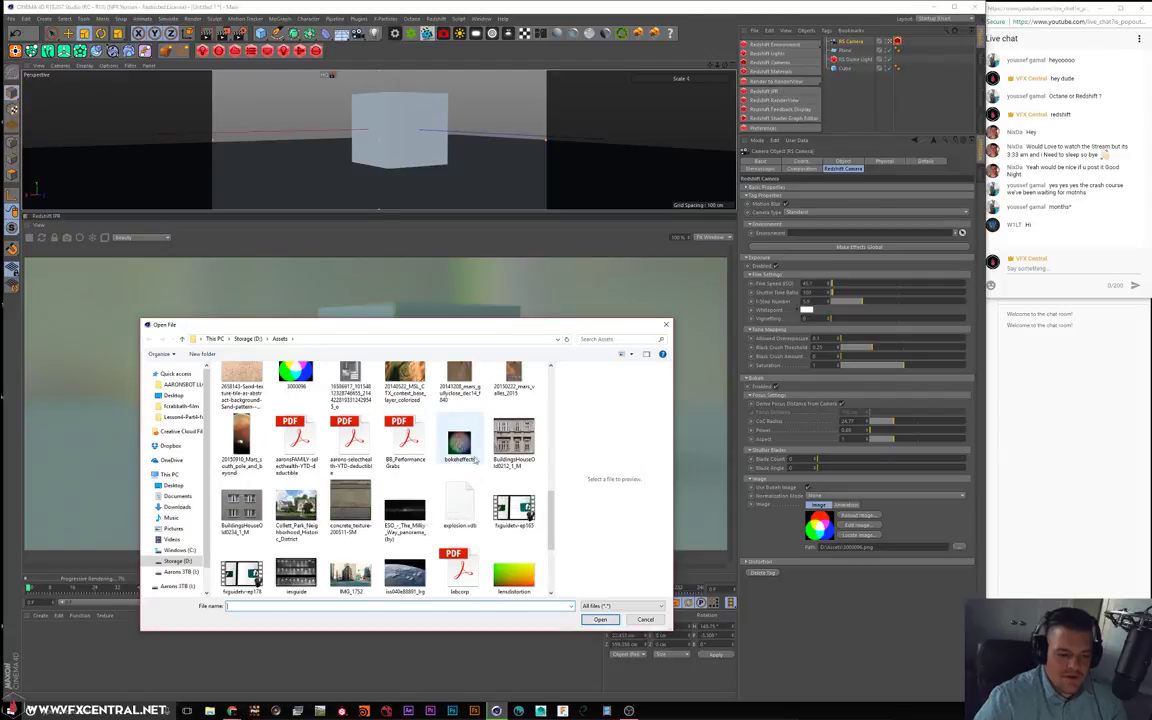
scroll(459, 440, "up", 1)
left_click(600, 619)
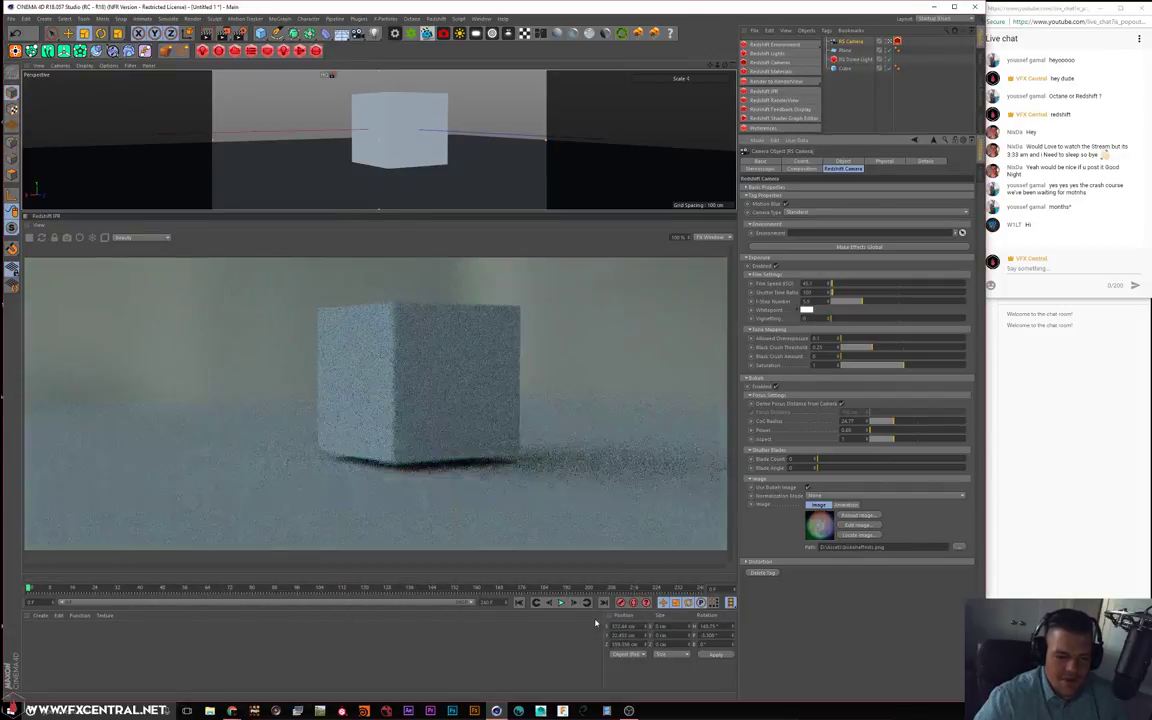
Replace the bokeh image with the building facade BuildingsHouseOld0234_1_M.jpg from the Assets folder
left_click(959, 548)
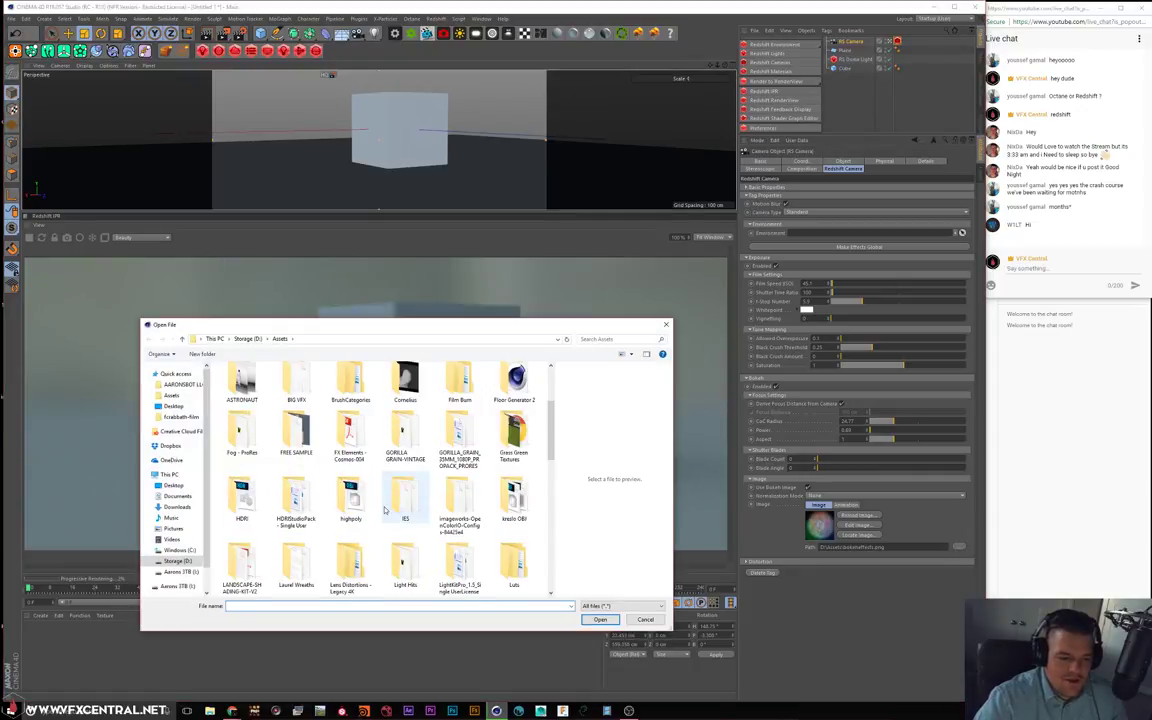
scroll(378, 501, "down", 5)
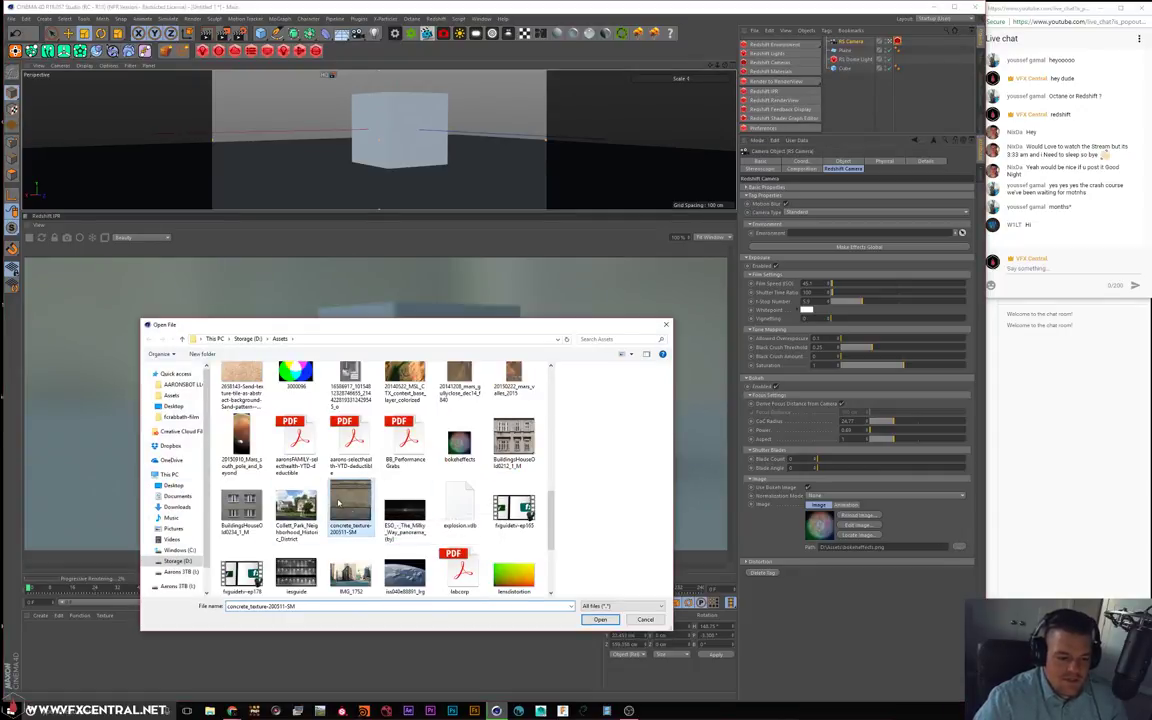
left_click(350, 505)
left_click(245, 505)
left_click(513, 573)
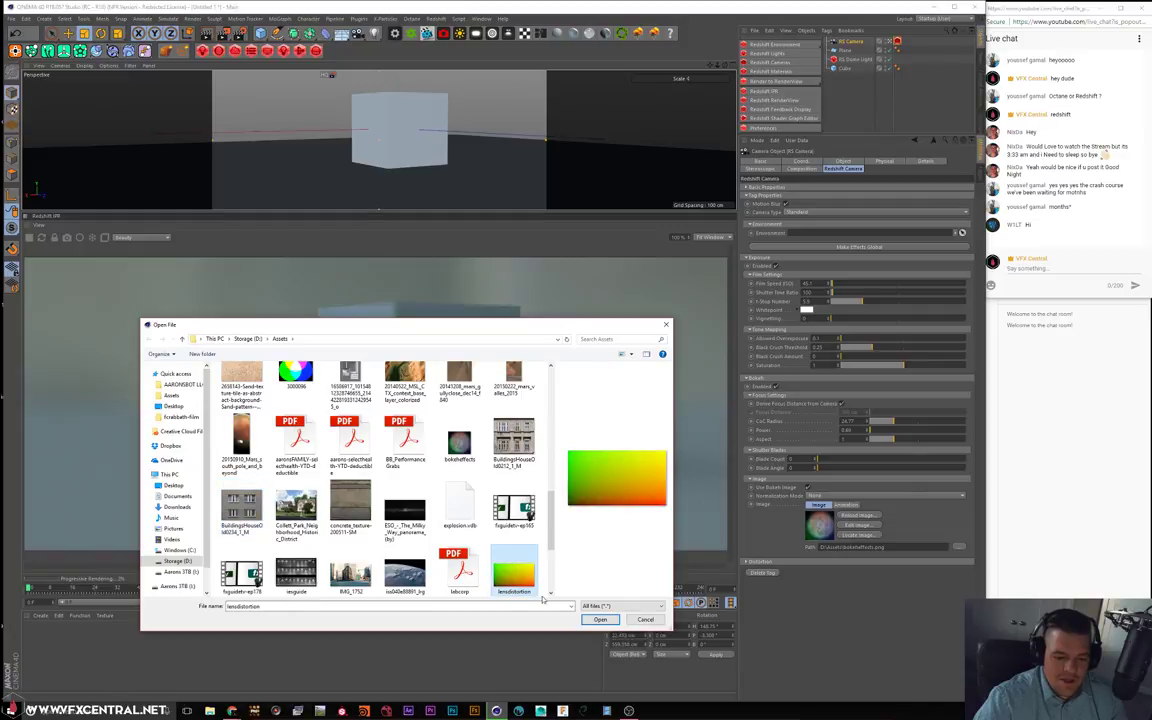
left_click(244, 516)
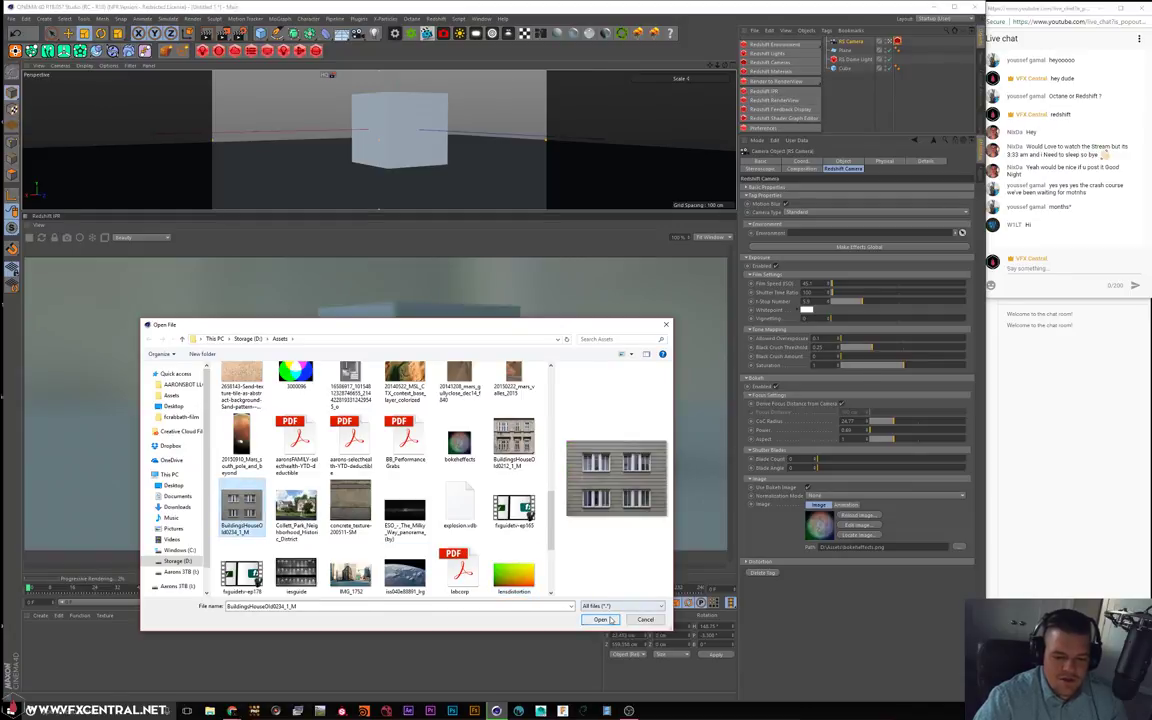
left_click(601, 620)
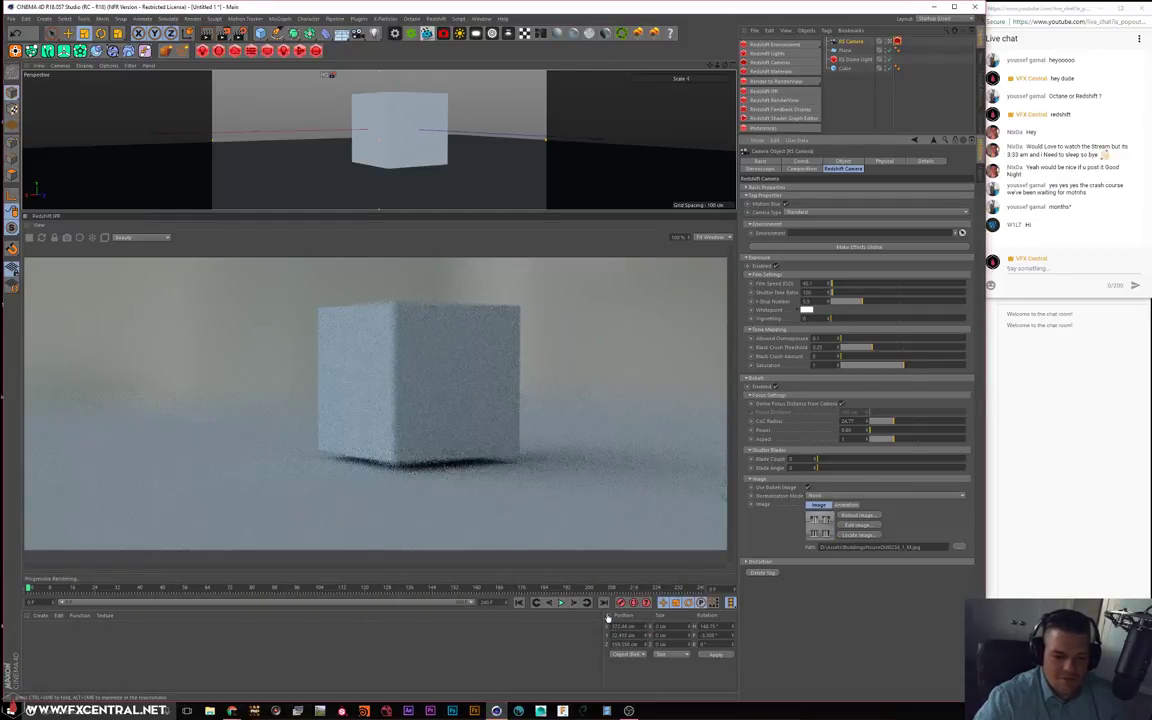
Set the bokeh Power to about 10 after trying a much higher value, and raise the CoC Radius to about 81
left_click(927, 430)
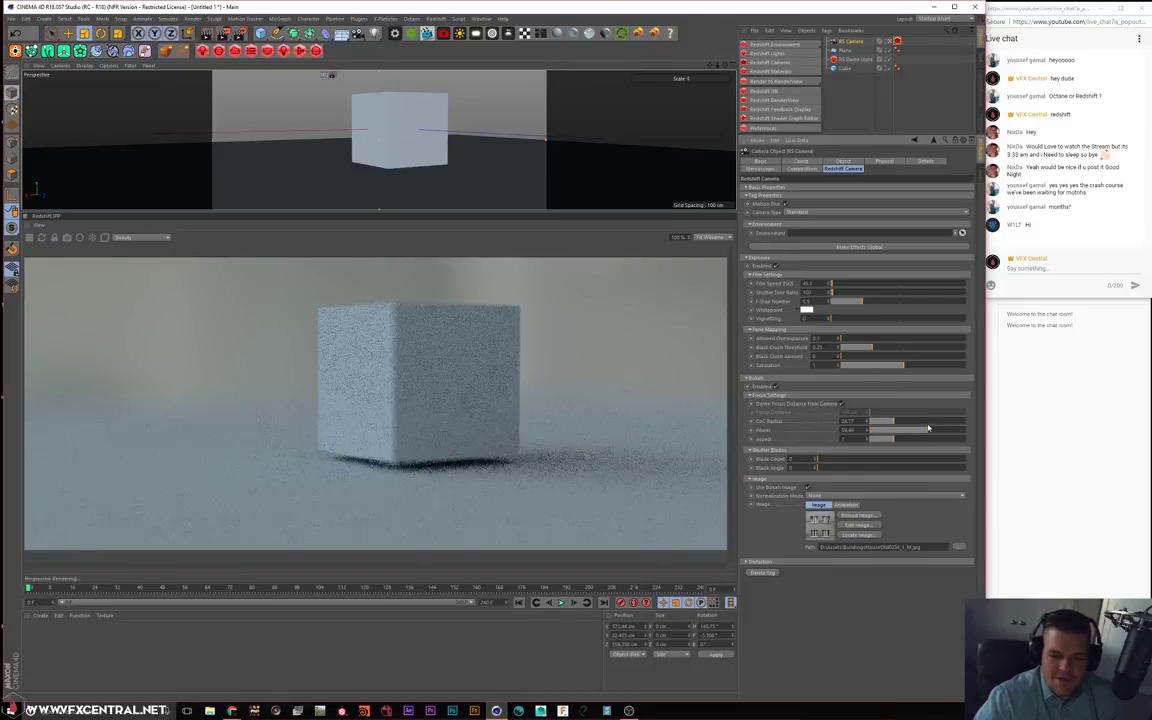
left_click(880, 431)
left_click(936, 422)
left_click_drag(937, 424, 948, 422)
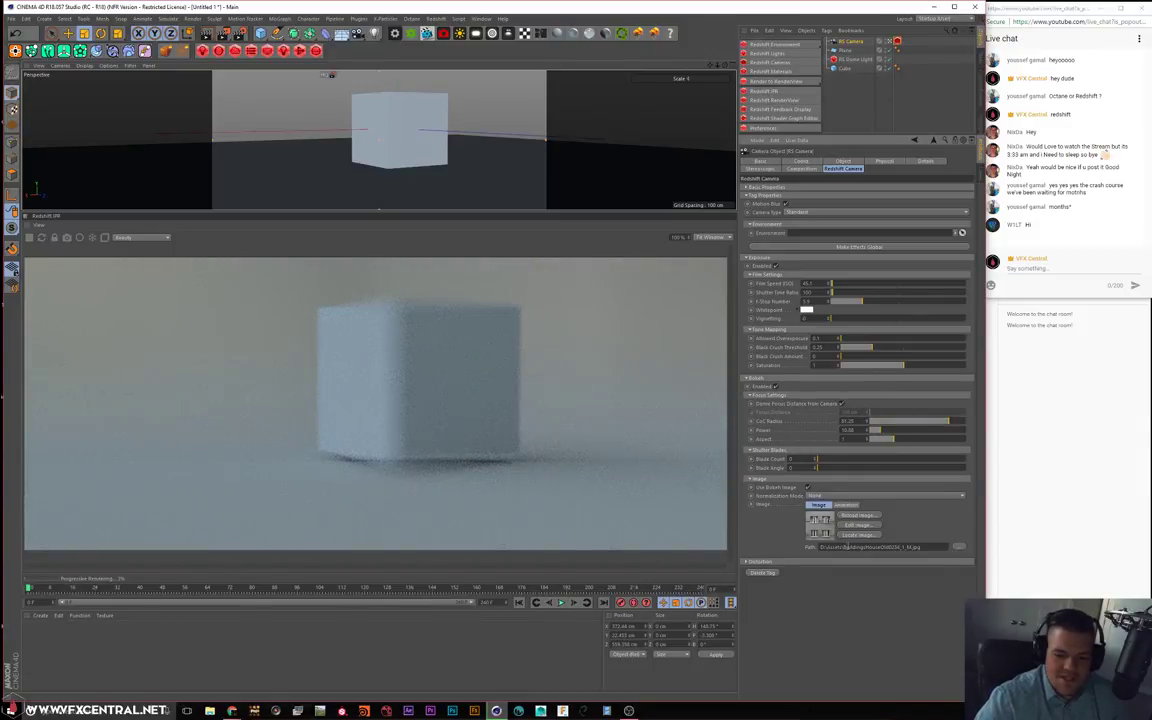
Load the RGB circles image 3000096.png as the bokeh image again and lower the CoC Radius to about 7.6
left_click(960, 549)
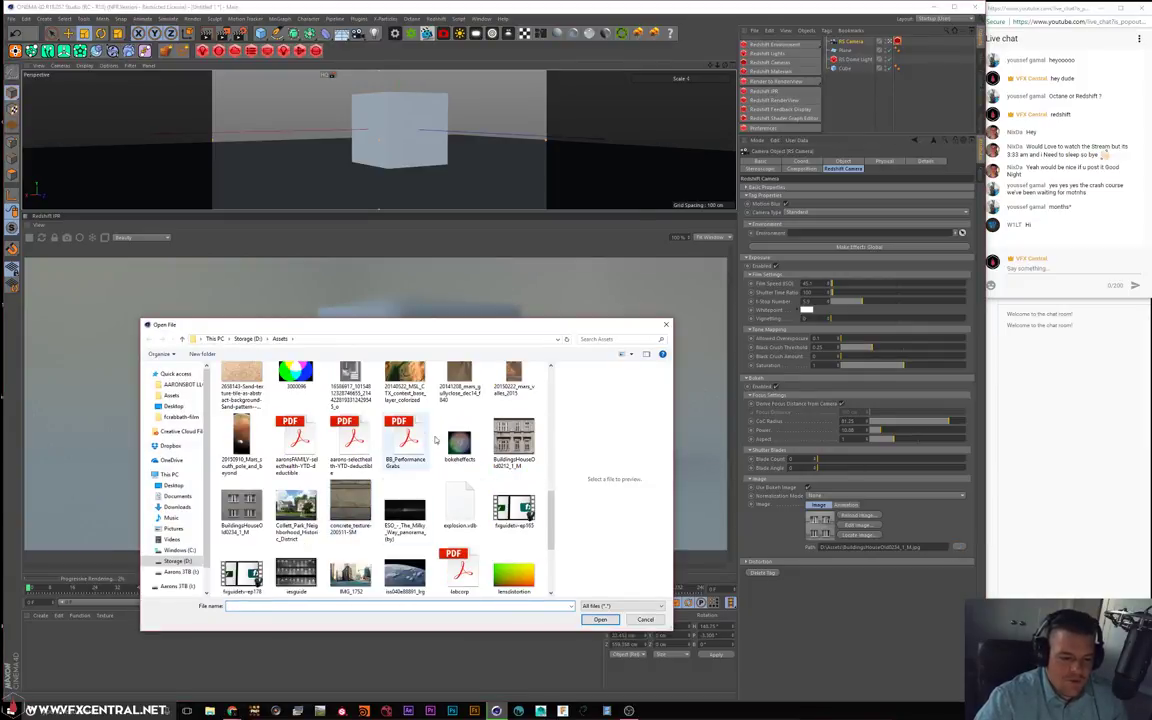
left_click(296, 376)
left_click(599, 619)
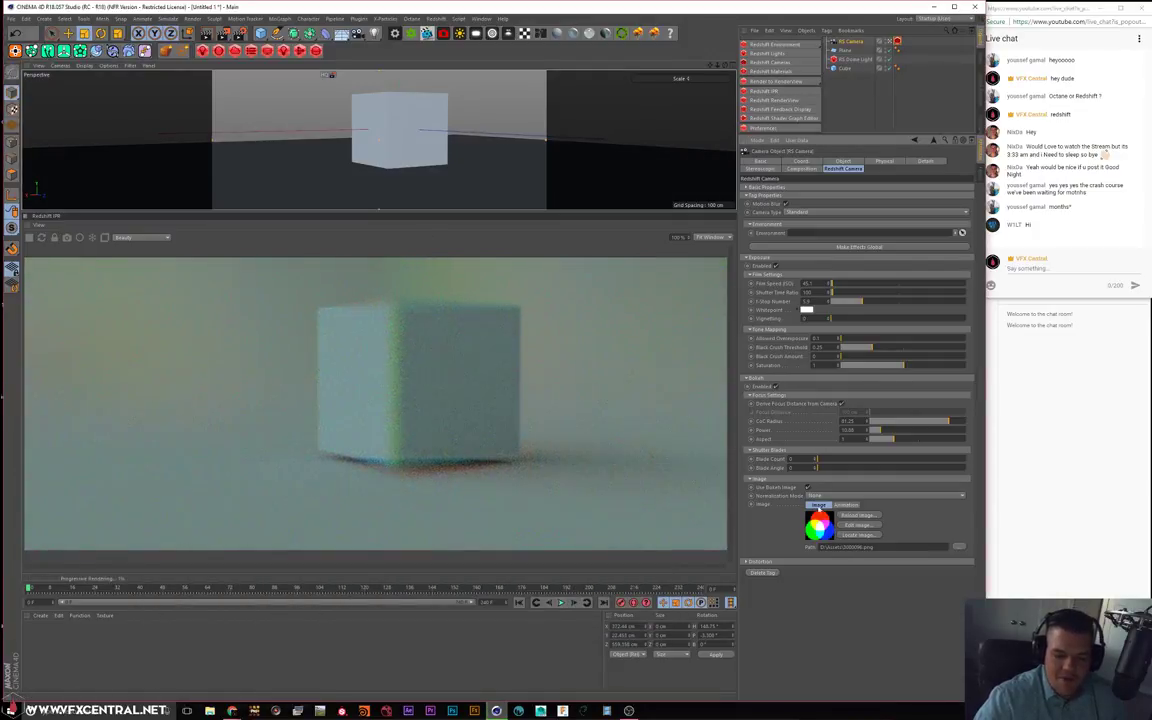
left_click(878, 421)
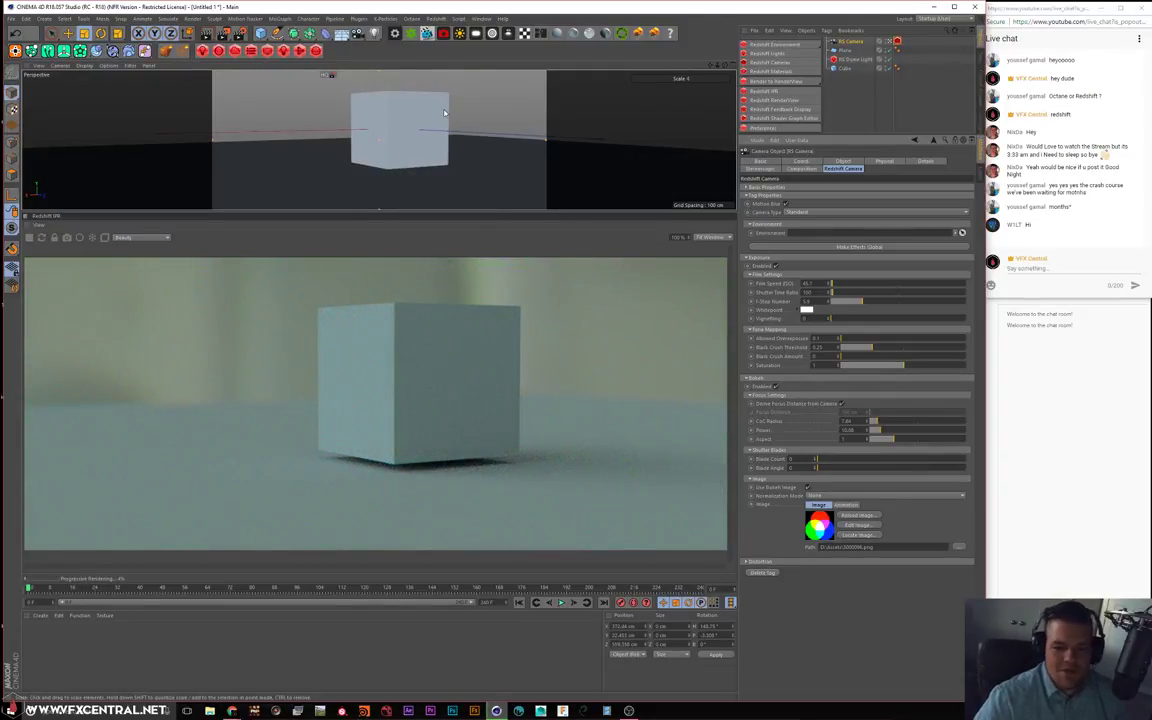
mouse_move(640, 712)
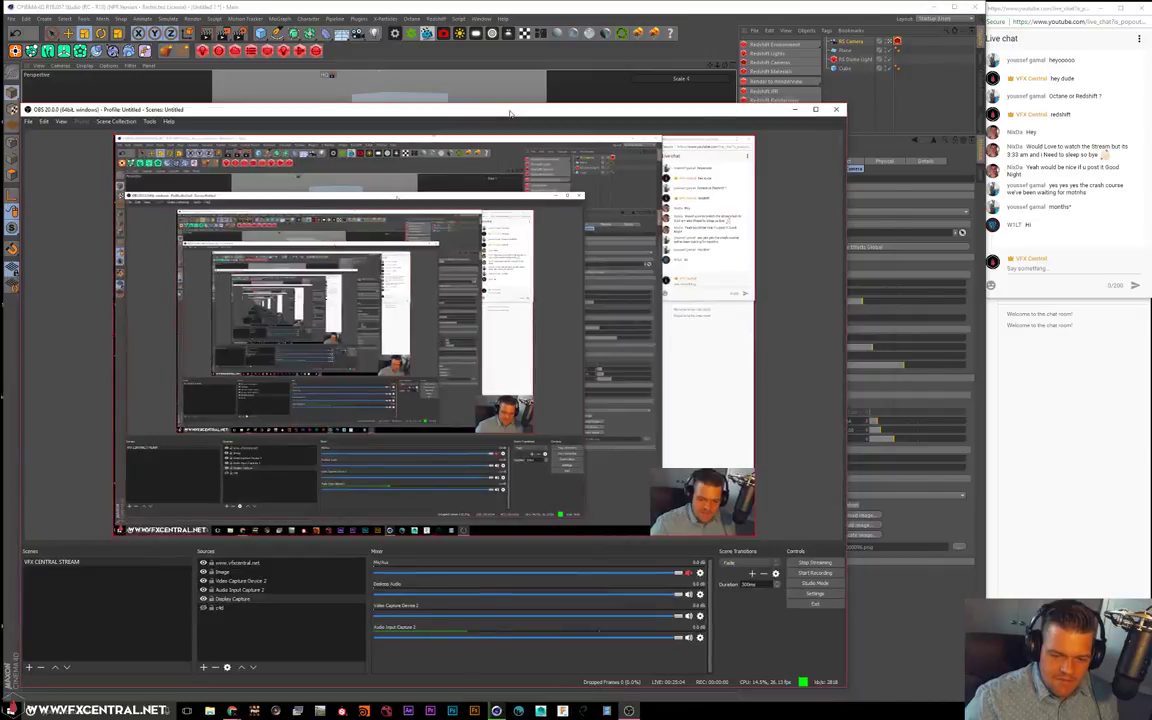
left_click(647, 694)
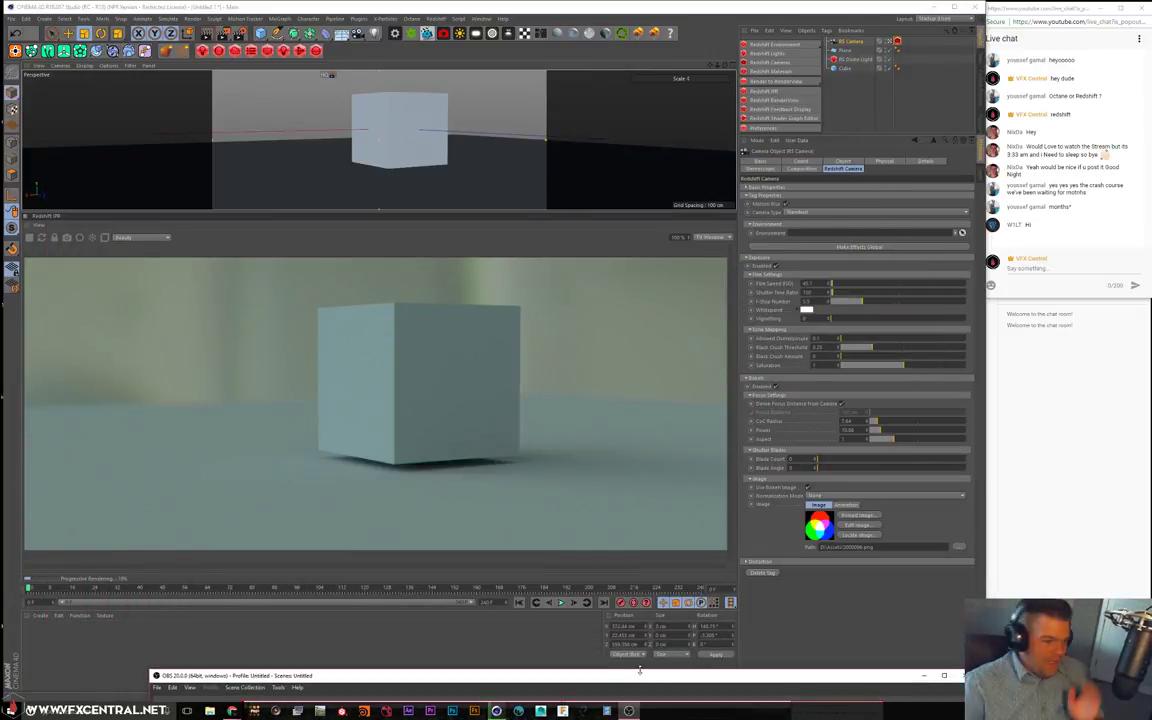
Select the cube, orbit the view slightly around it, and open the bokeh settings of the Redshift Camera tag
left_click(406, 122)
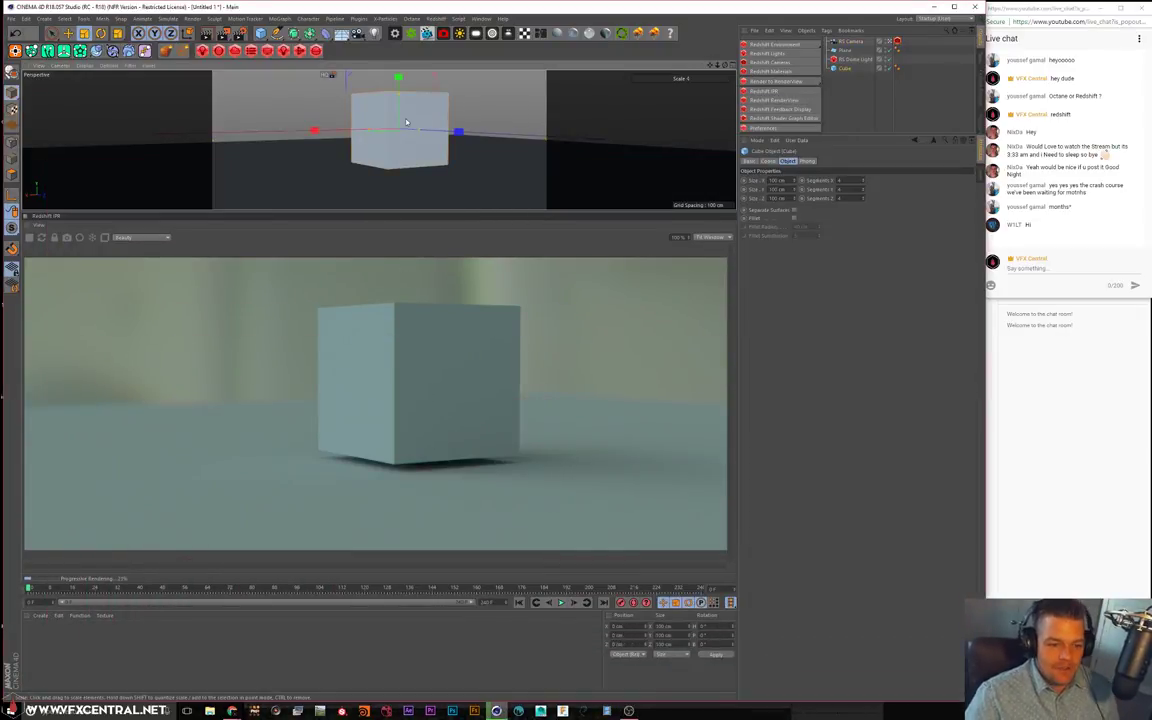
left_click_drag(494, 124, 504, 124, "alt")
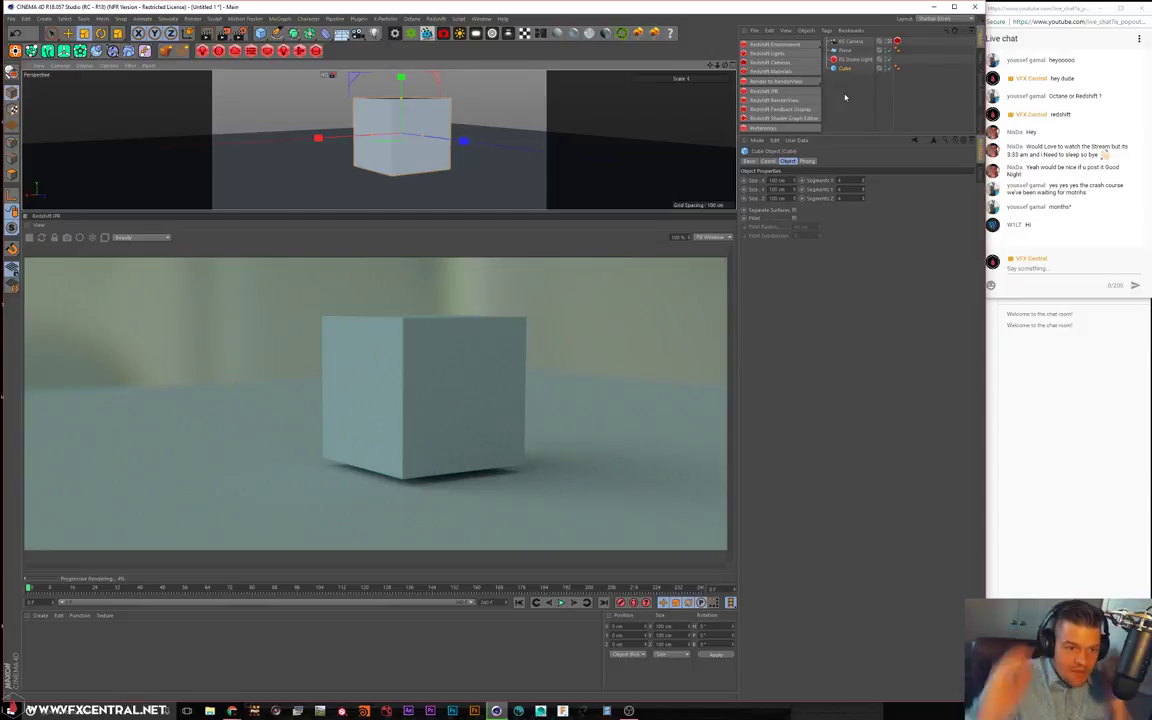
left_click(846, 41)
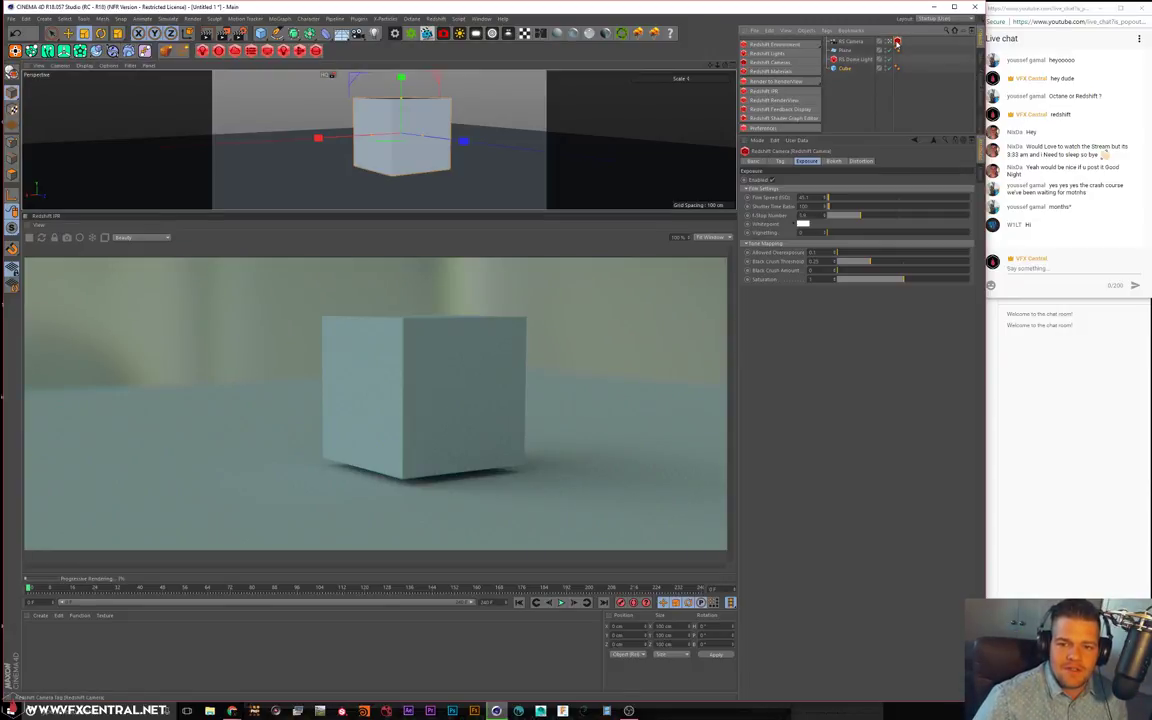
left_click(833, 161)
left_click(816, 298)
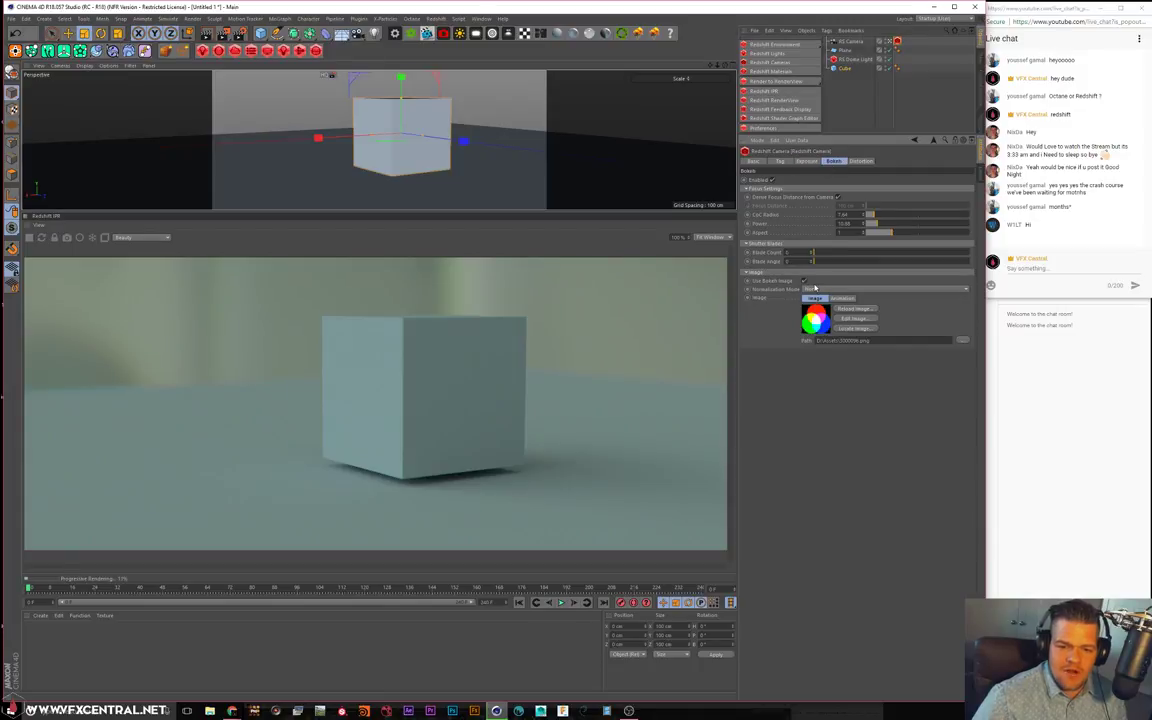
Try Unit Intensity as the bokeh image's Normalization Mode and return it to None
left_click(816, 289)
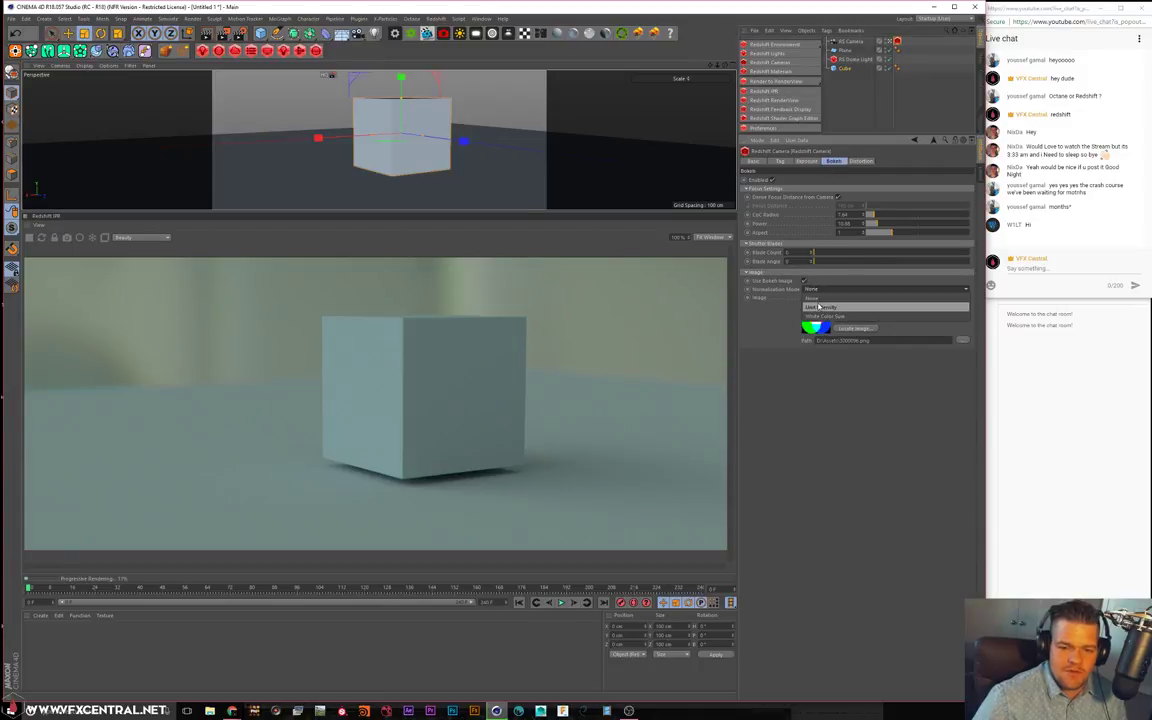
left_click(820, 307)
left_click(815, 289)
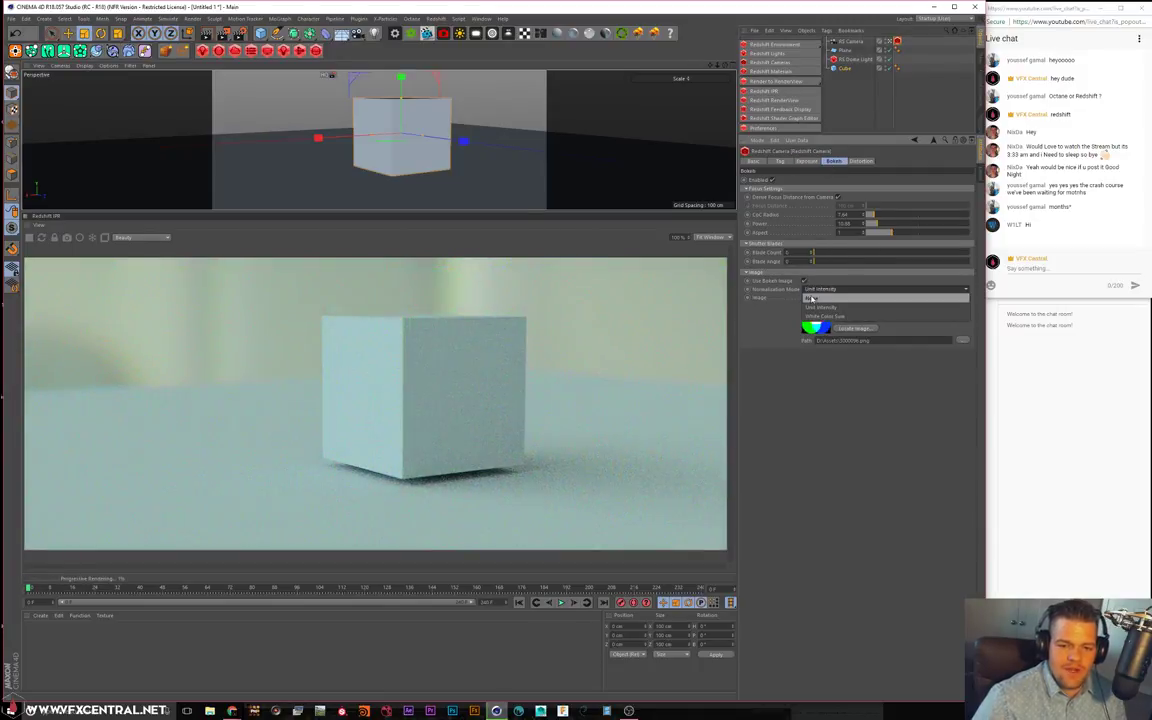
left_click(811, 298)
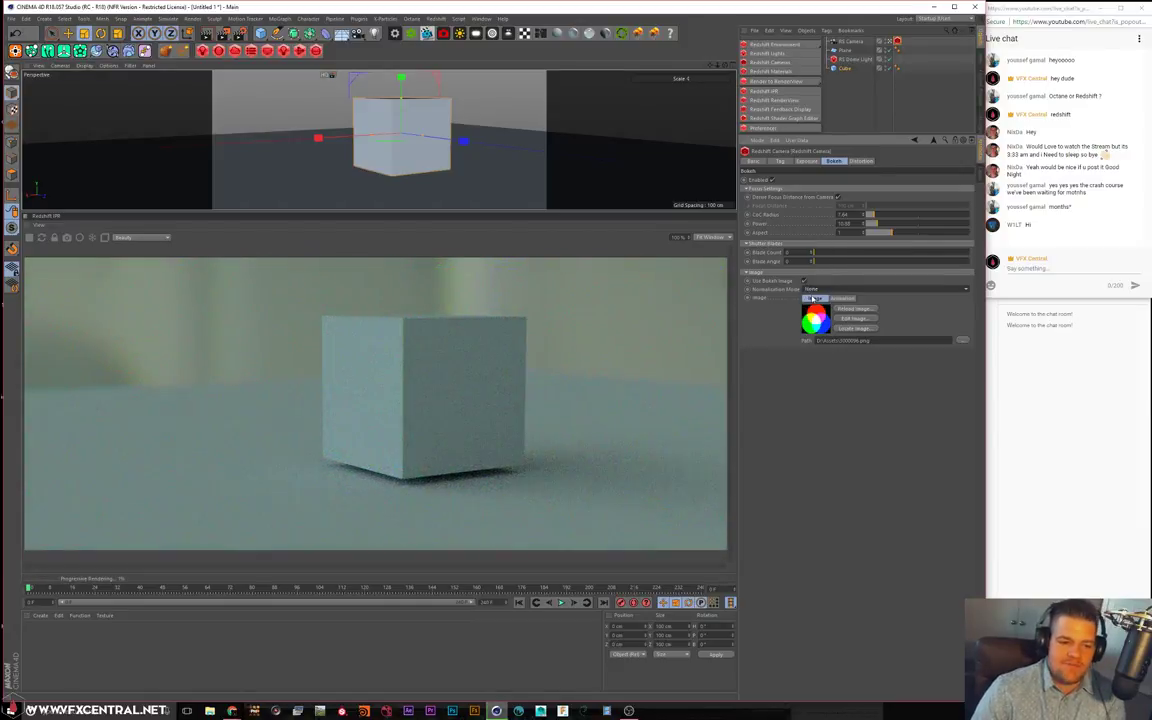
Switch the bokeh image's Normalization Mode to Unit Intensity for comparison, and set it to White Color Sum
left_click(815, 288)
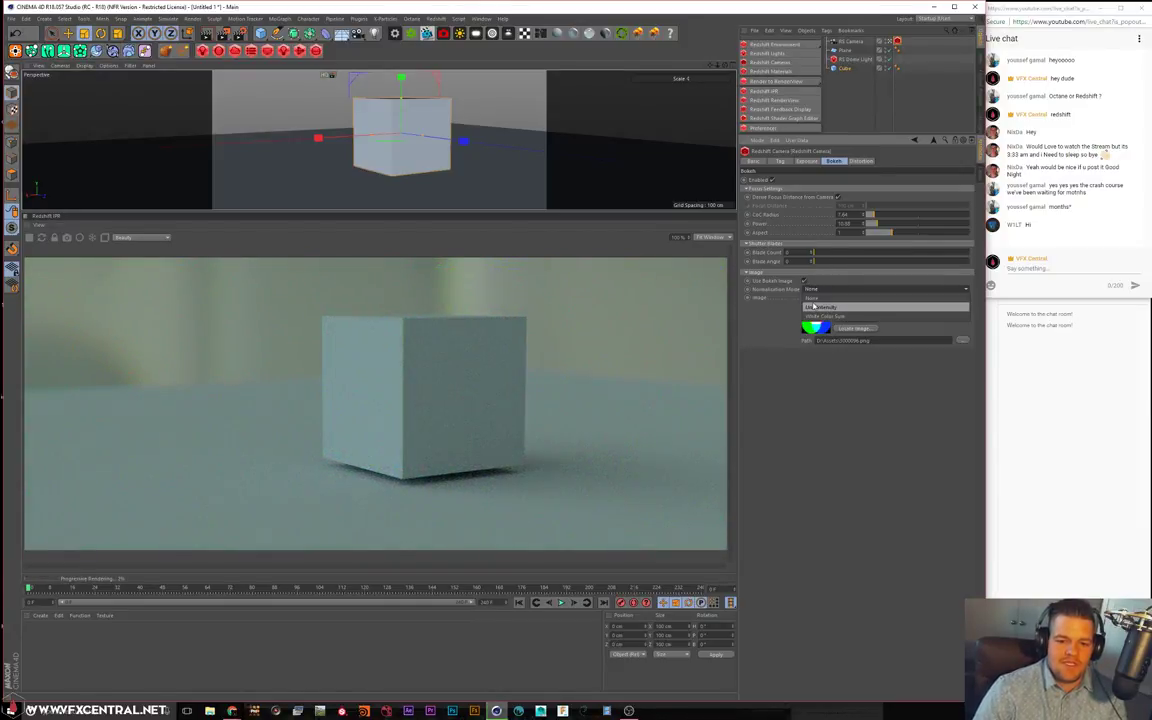
left_click(818, 270)
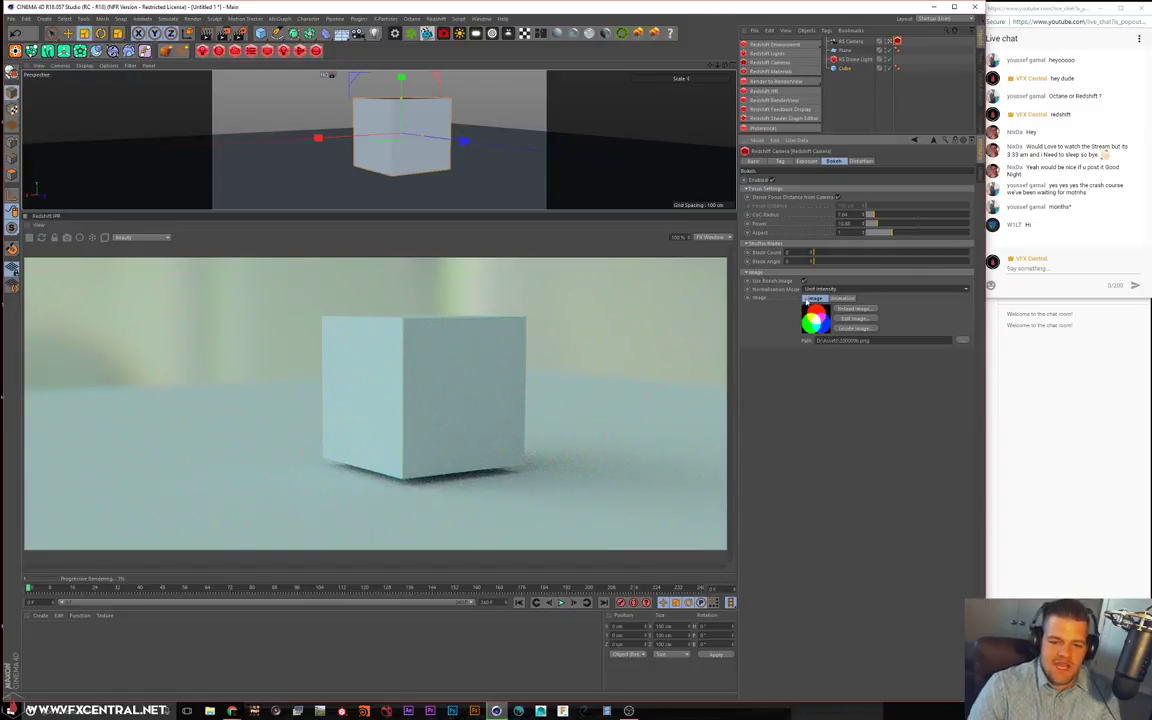
left_click(818, 288)
left_click(818, 279)
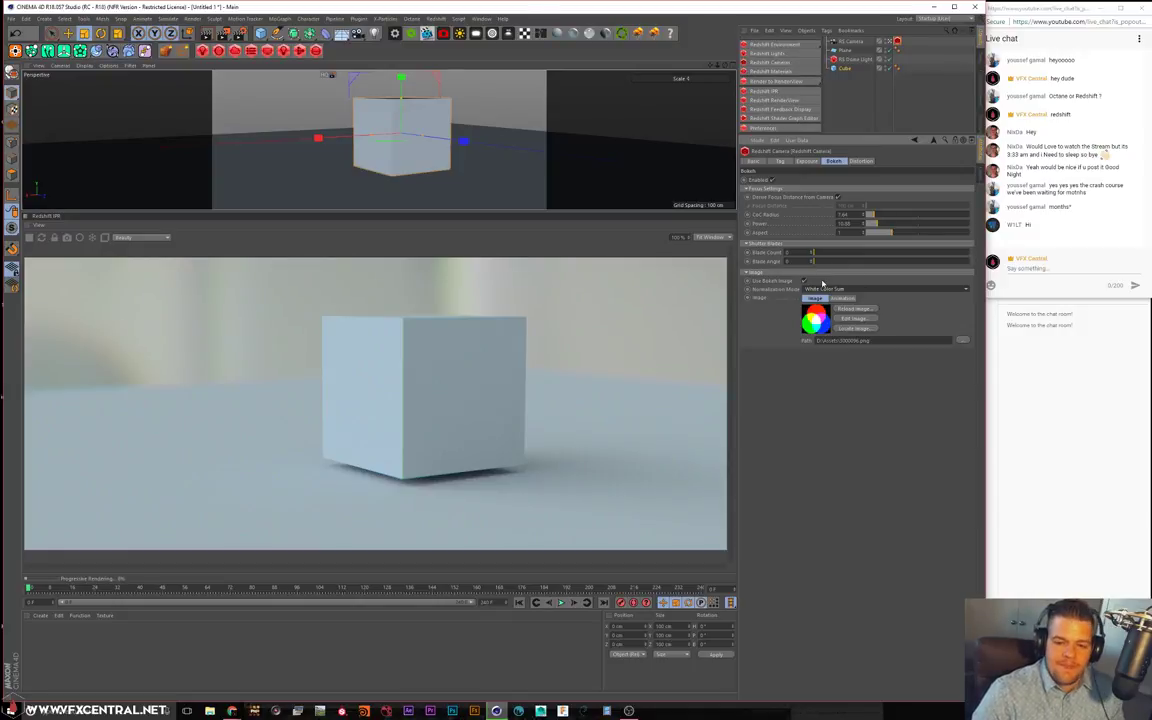
Frame the cube from a slightly higher, more distant angle and lower the bokeh CoC Radius to about 5
left_click(458, 162)
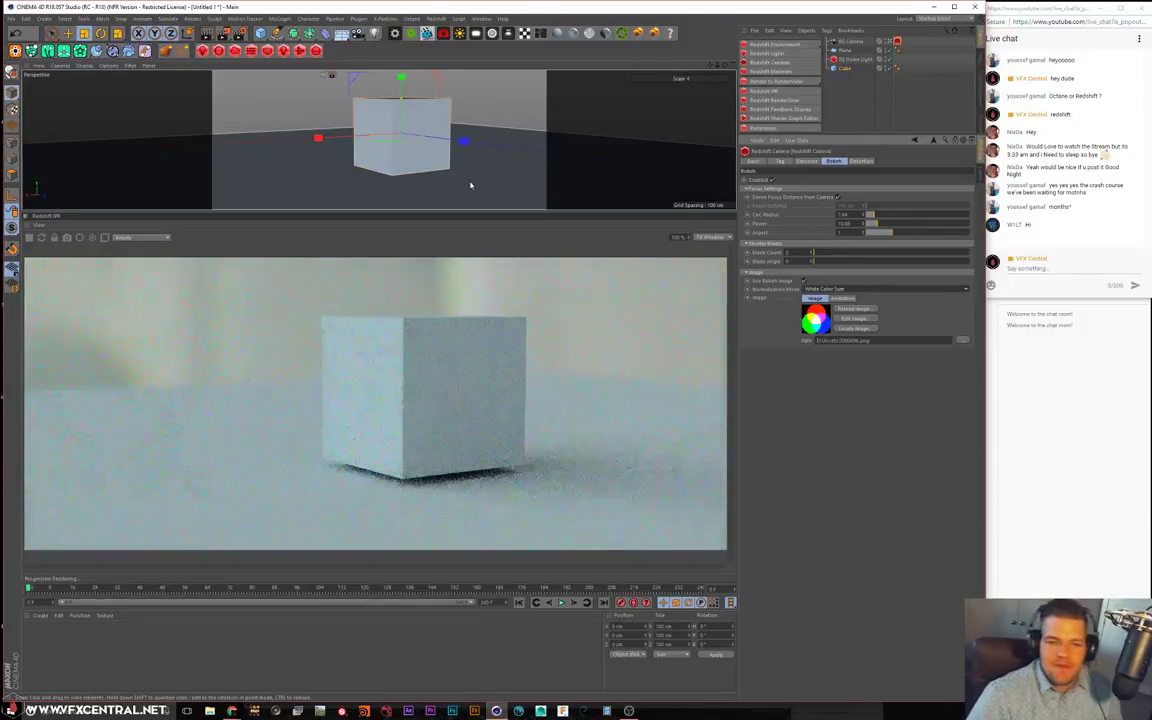
left_click_drag(494, 123, 509, 124, "alt")
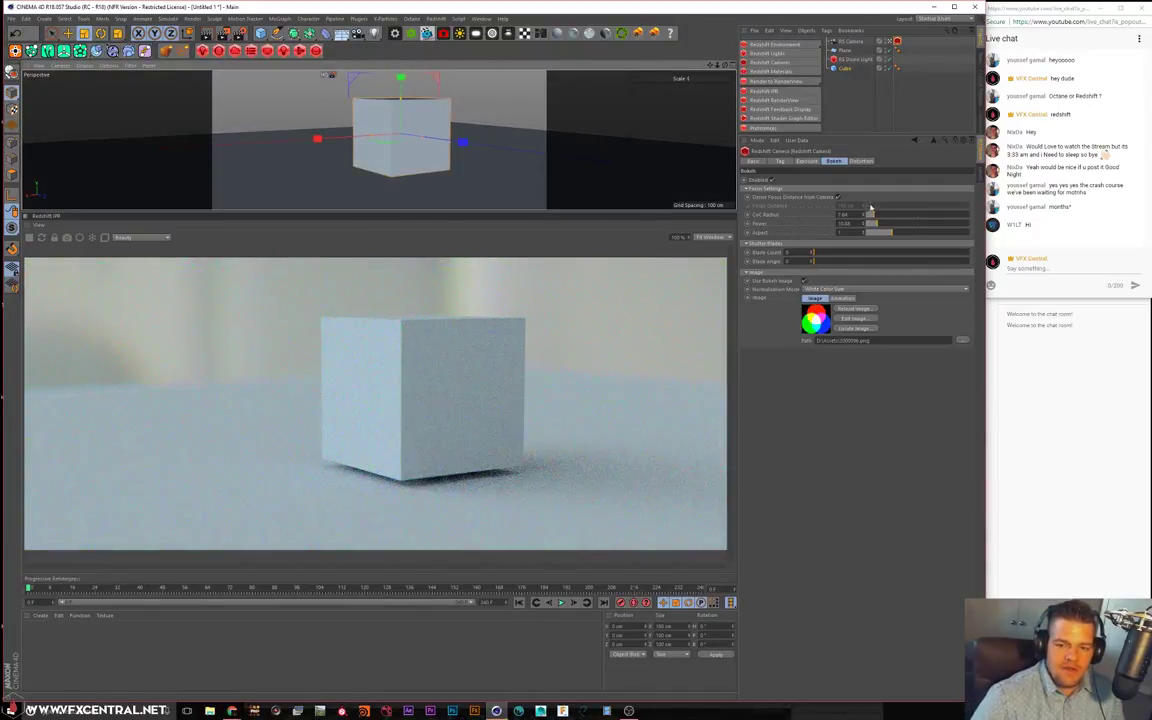
left_click_drag(872, 215, 874, 215)
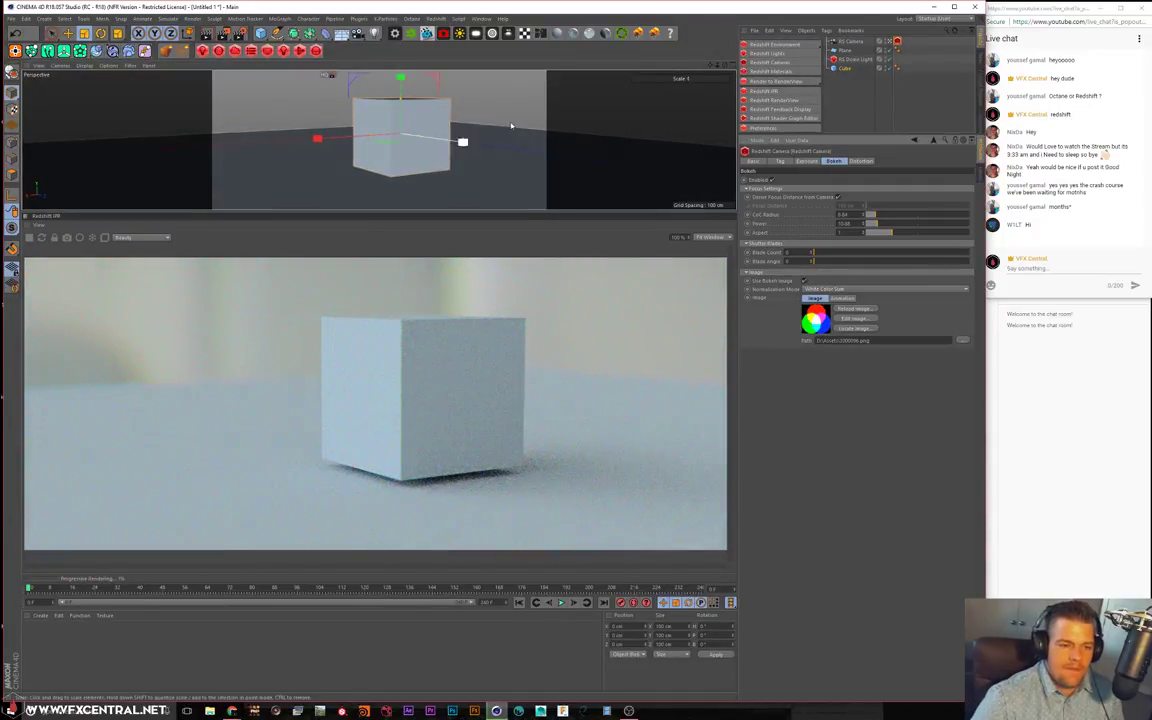
left_click_drag(489, 95, 481, 101, "alt")
middle_click_drag(473, 98, 463, 104, "alt")
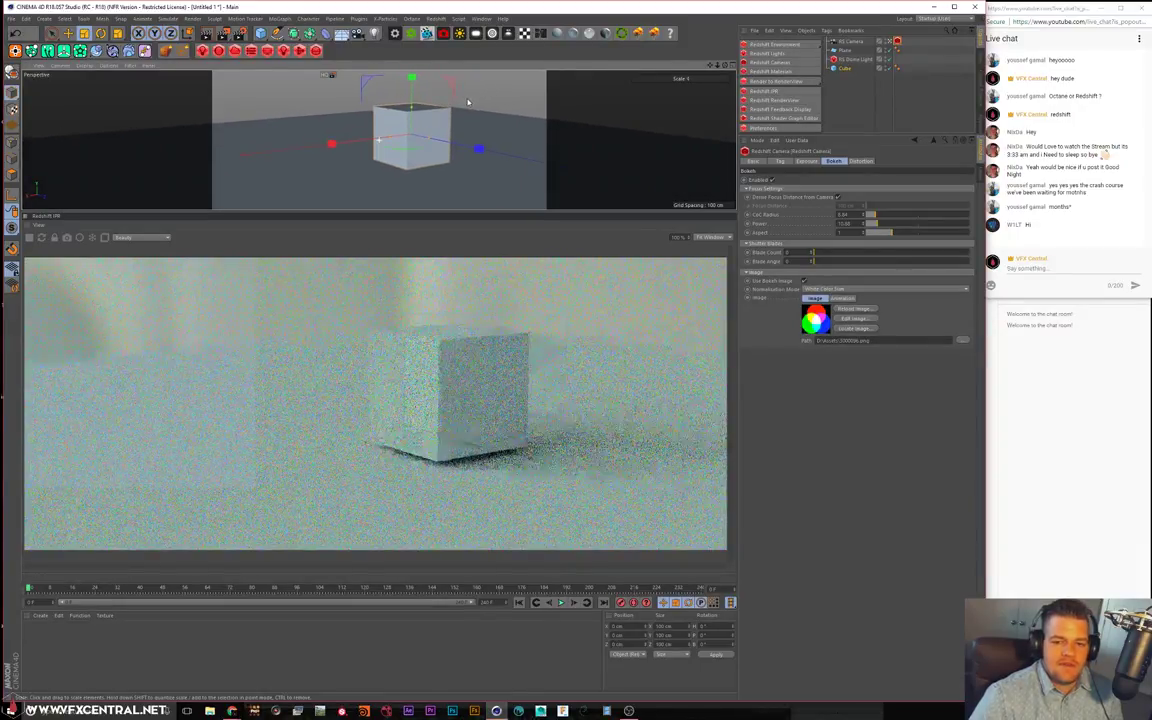
left_click_drag(875, 214, 869, 214)
Disable bokeh on the Redshift camera, frame the cube from a higher angle and deselect everything
left_click(772, 180)
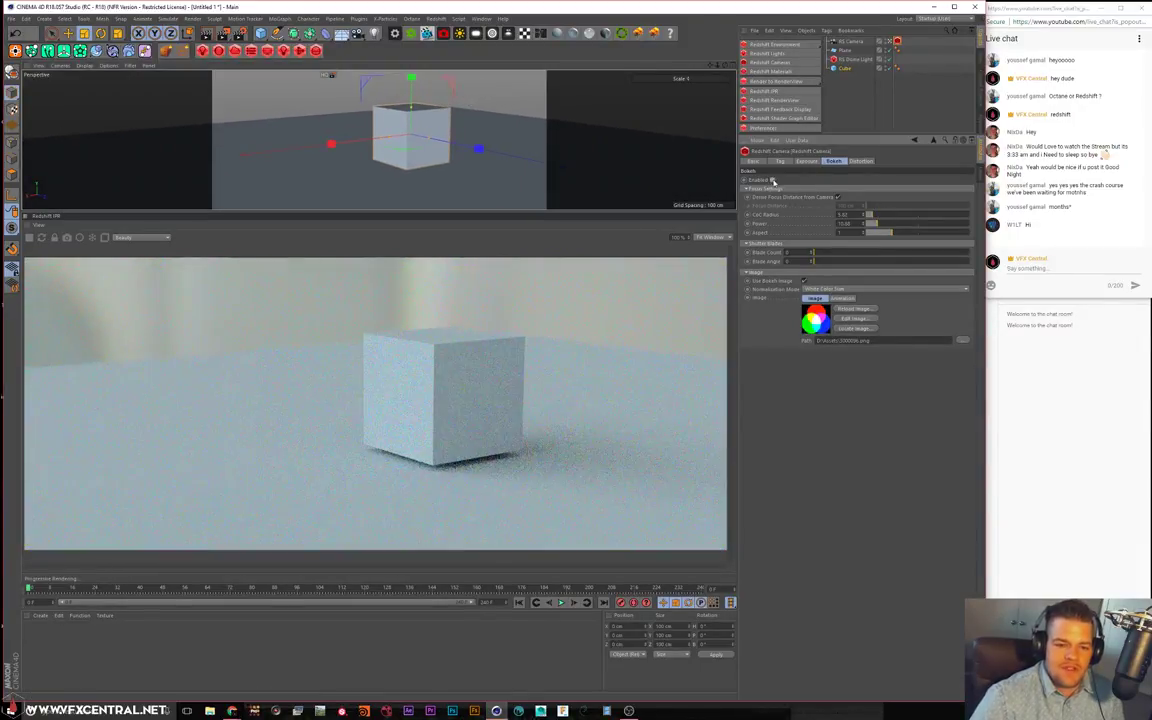
middle_click_drag(481, 88, 456, 92, "alt")
left_click_drag(456, 92, 424, 108, "alt")
left_click(853, 99)
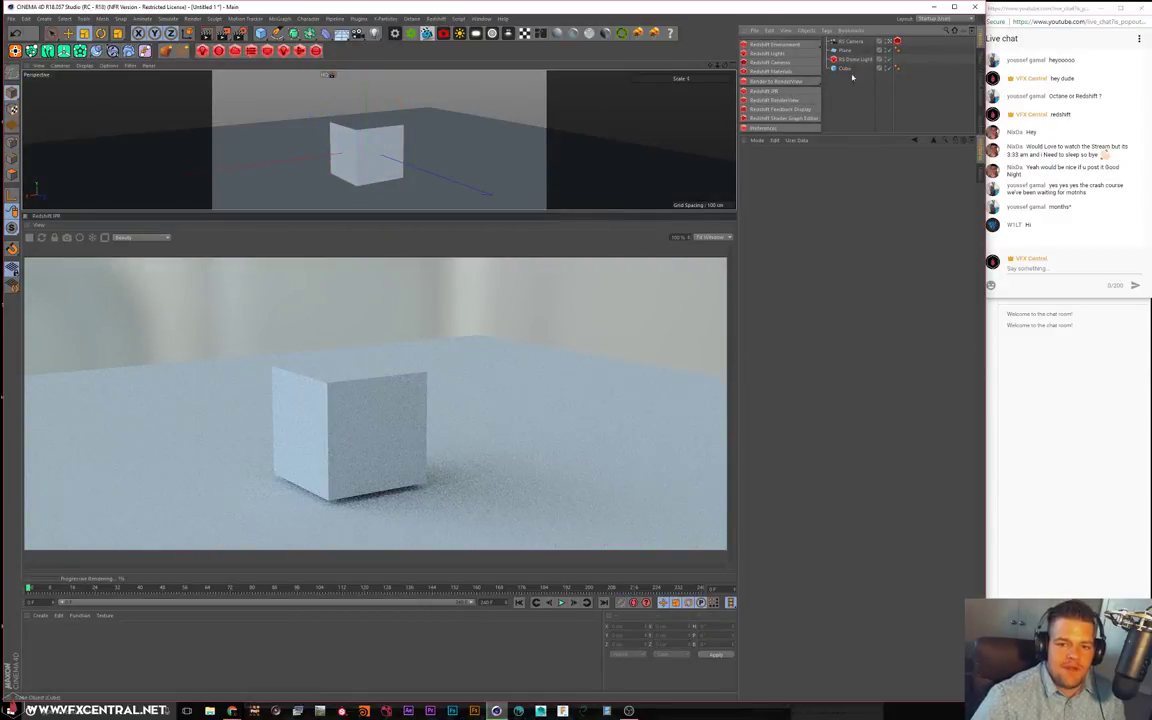
Enlarge the object list and add a Redshift Point Light, raised above the floor and shifted along Z
left_click_drag(850, 134, 850, 203)
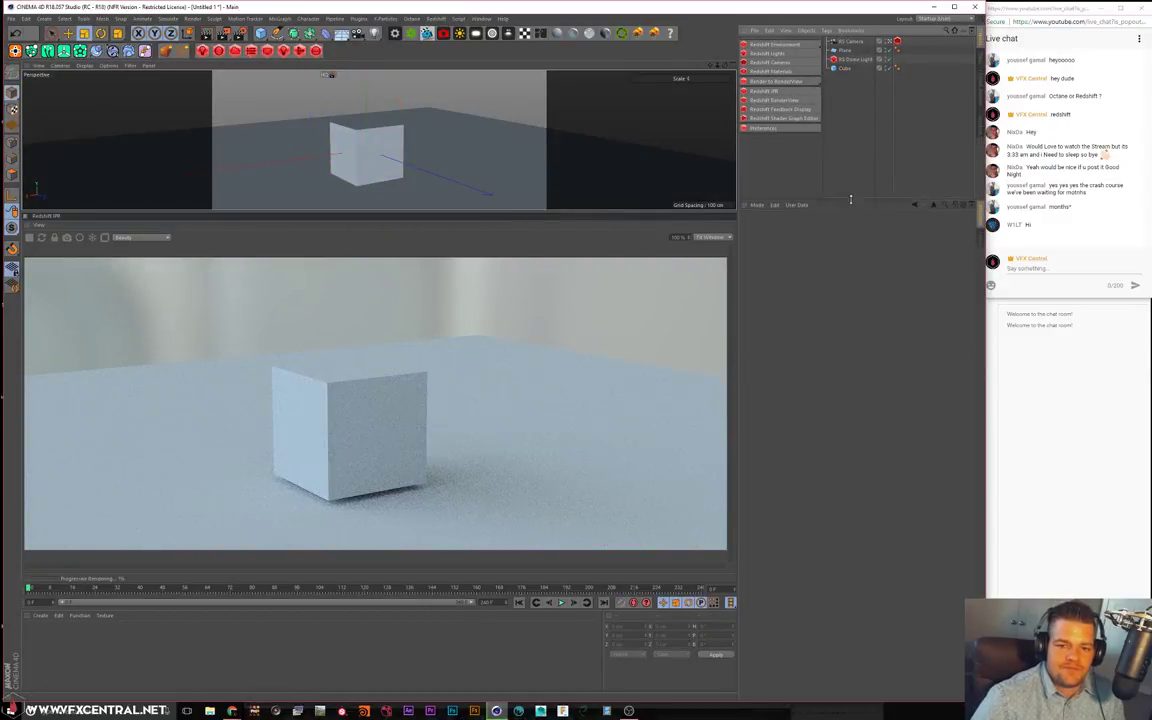
left_click(815, 53)
left_click(849, 66)
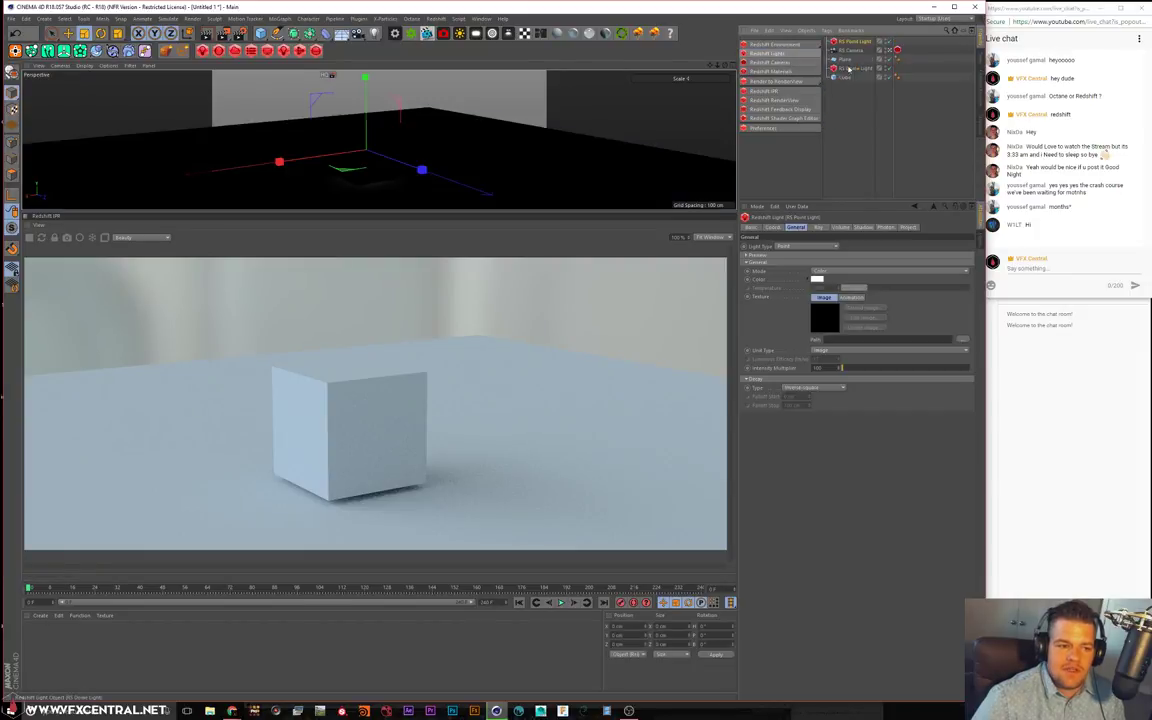
left_click_drag(367, 79, 367, 22)
left_click_drag(427, 105, 513, 139)
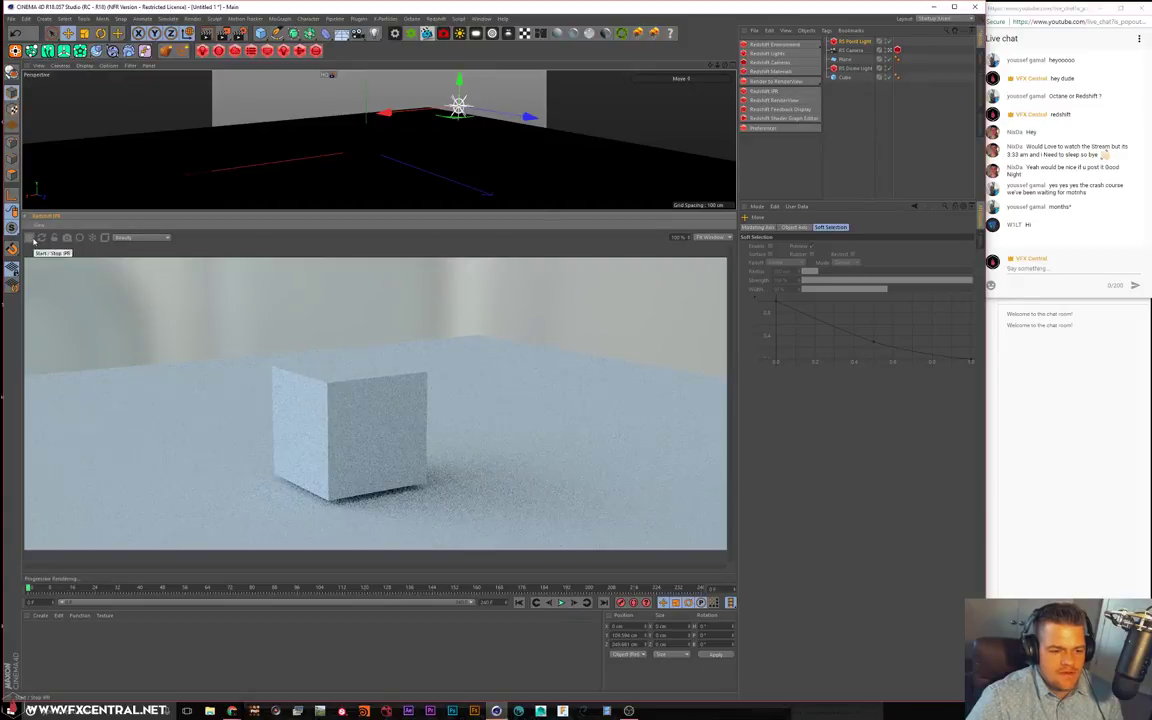
Set the point light's Intensity Multiplier to 10000, shift the light slightly along X and deselect it
left_click(856, 42)
left_click_drag(848, 369, 1004, 382)
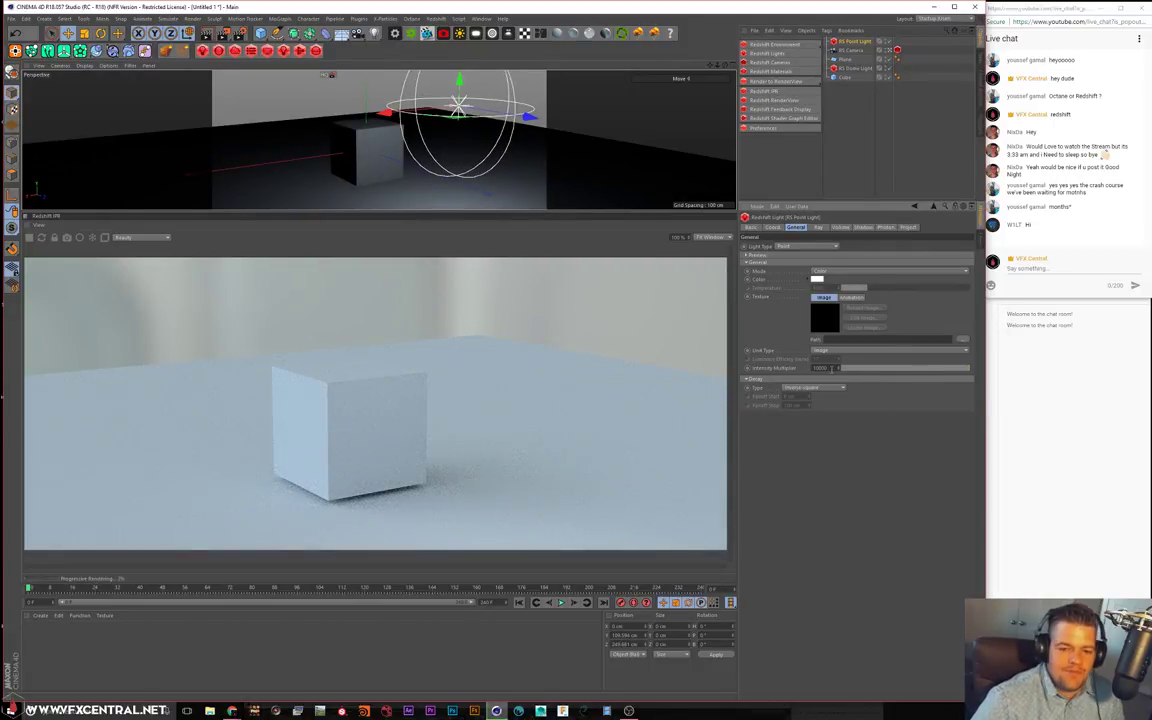
mouse_move(404, 112)
left_mouse_down()
mouse_move(332, 120)
mouse_move(401, 112)
left_mouse_up()
left_click(862, 144)
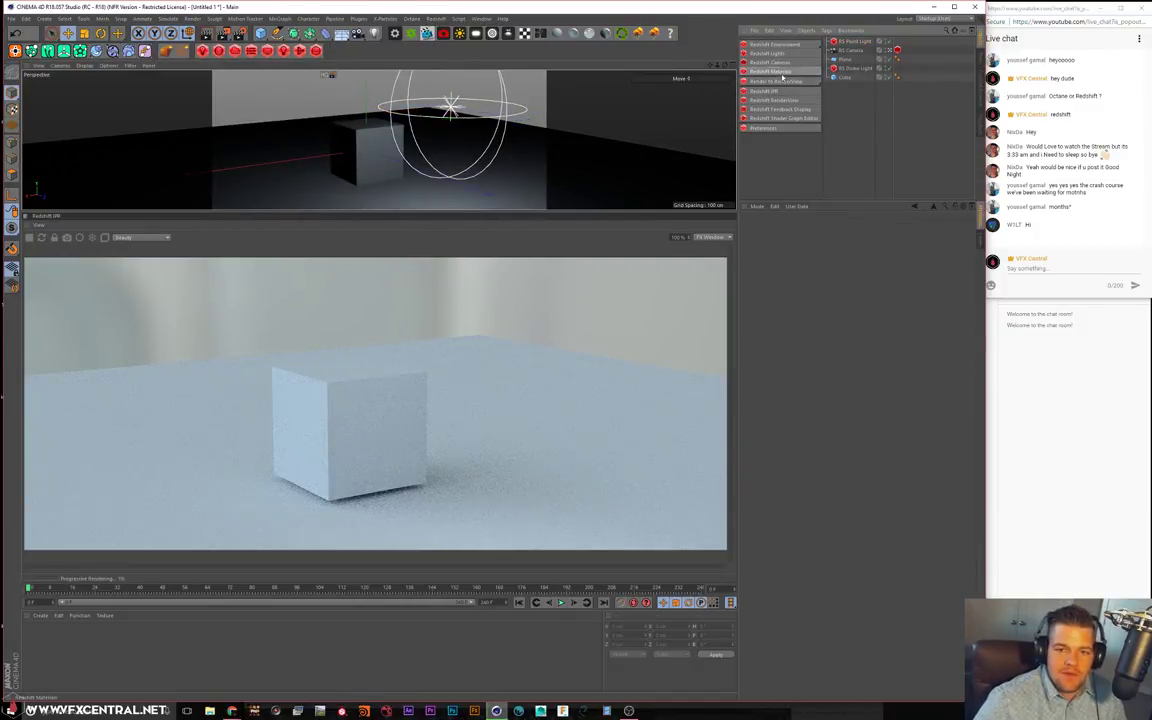
Create a Redshift Material, apply it to the cube, and briefly open and close its shader graph
left_click(851, 75)
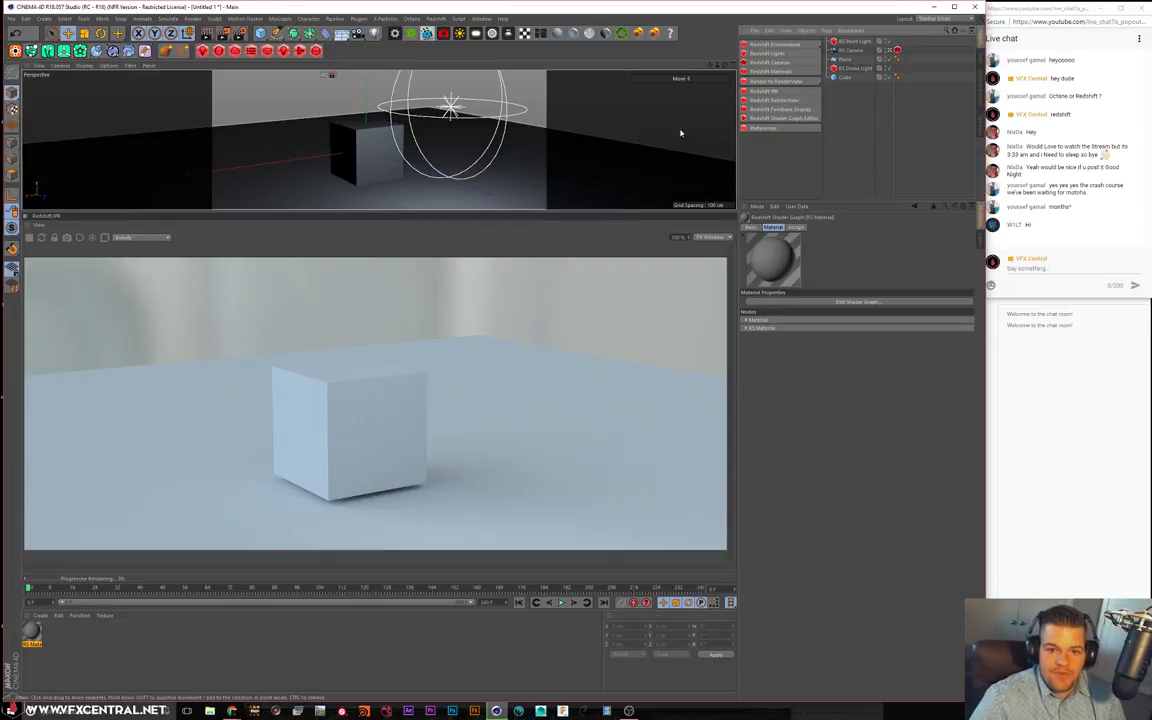
mouse_move(805, 72)
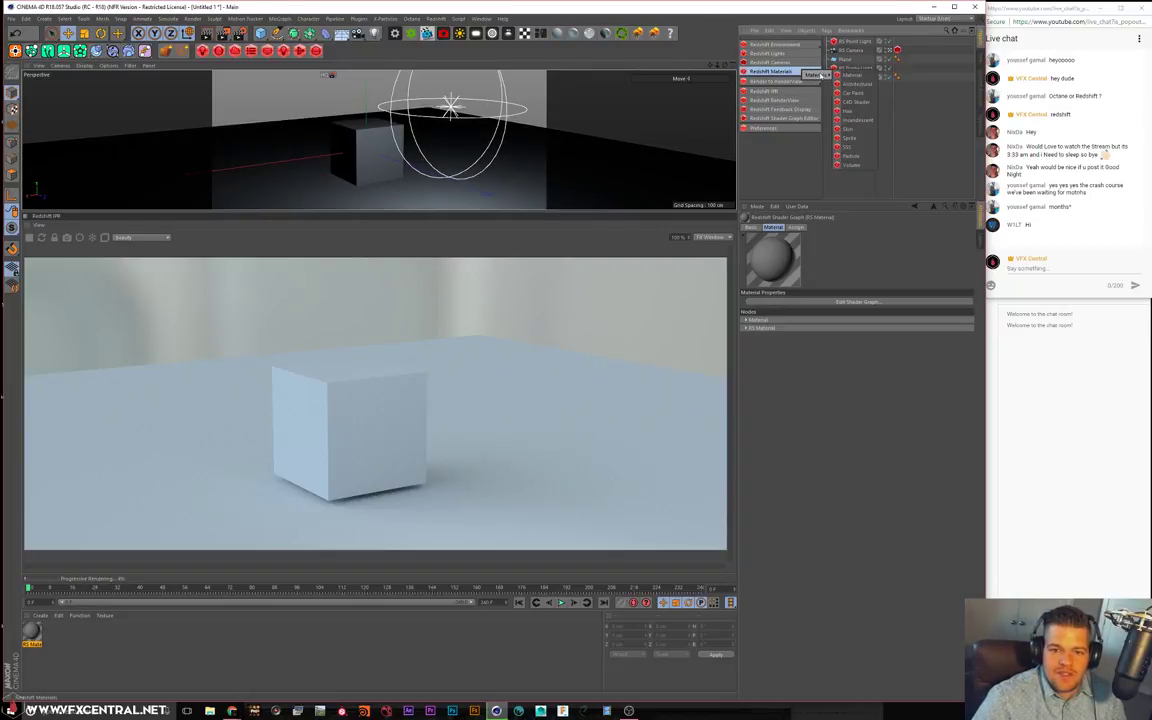
left_click(859, 185)
left_click_drag(30, 632, 350, 152)
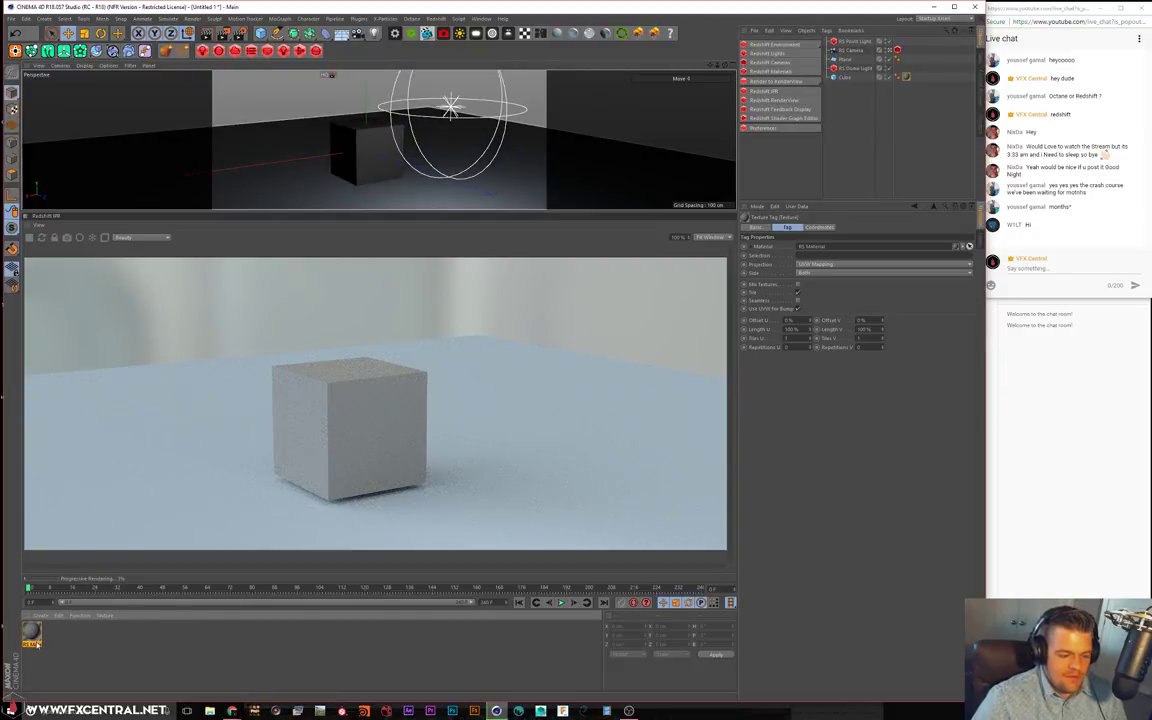
double_click(34, 637)
left_click(425, 74)
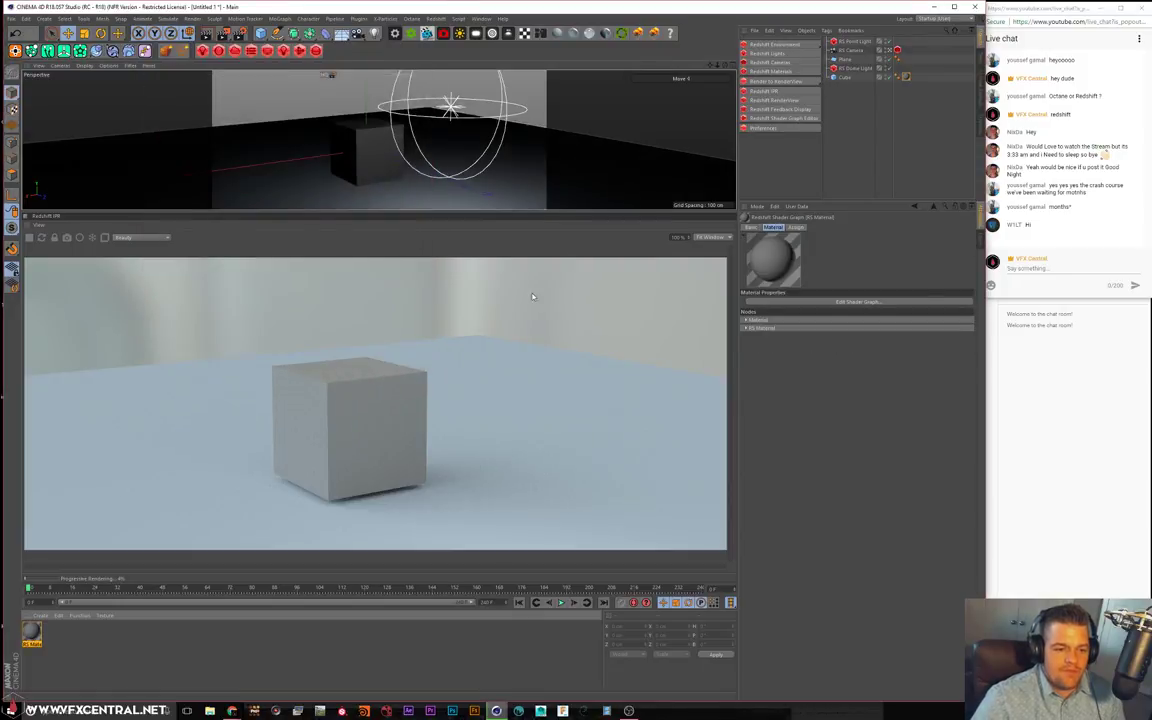
Raise the point light's Intensity Multiplier above 10000 and move the light along X and higher up
middle_click_drag(319, 147, 343, 138, "alt")
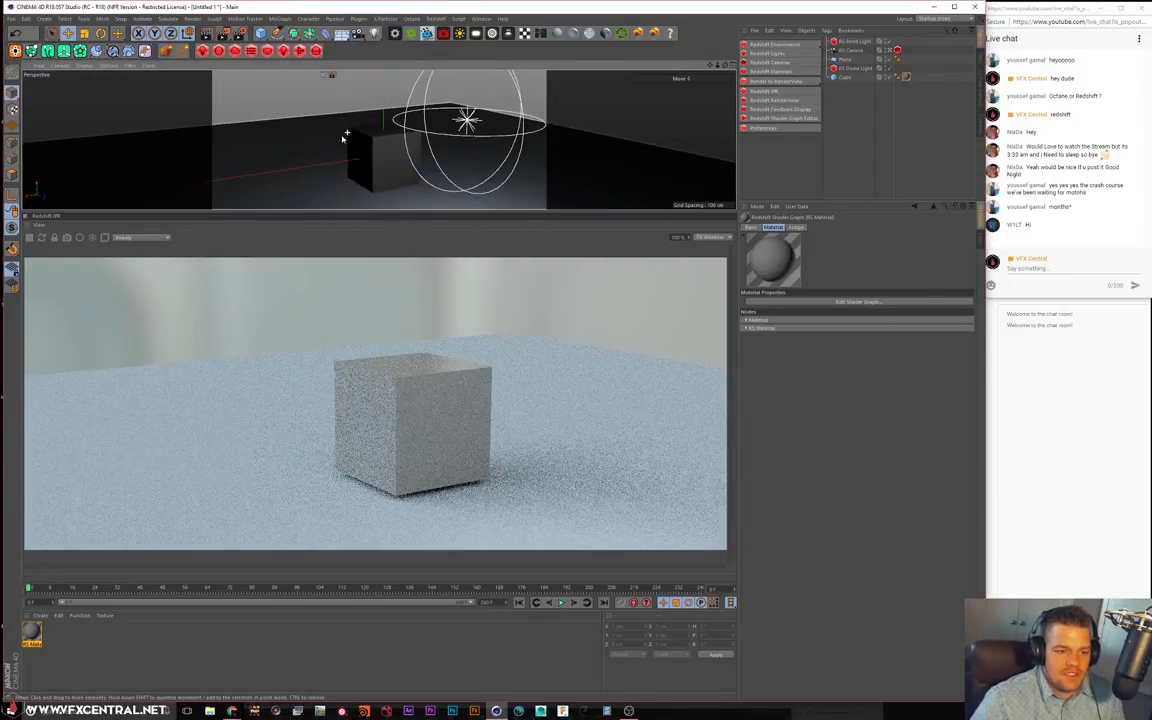
left_click_drag(343, 138, 352, 131, "alt")
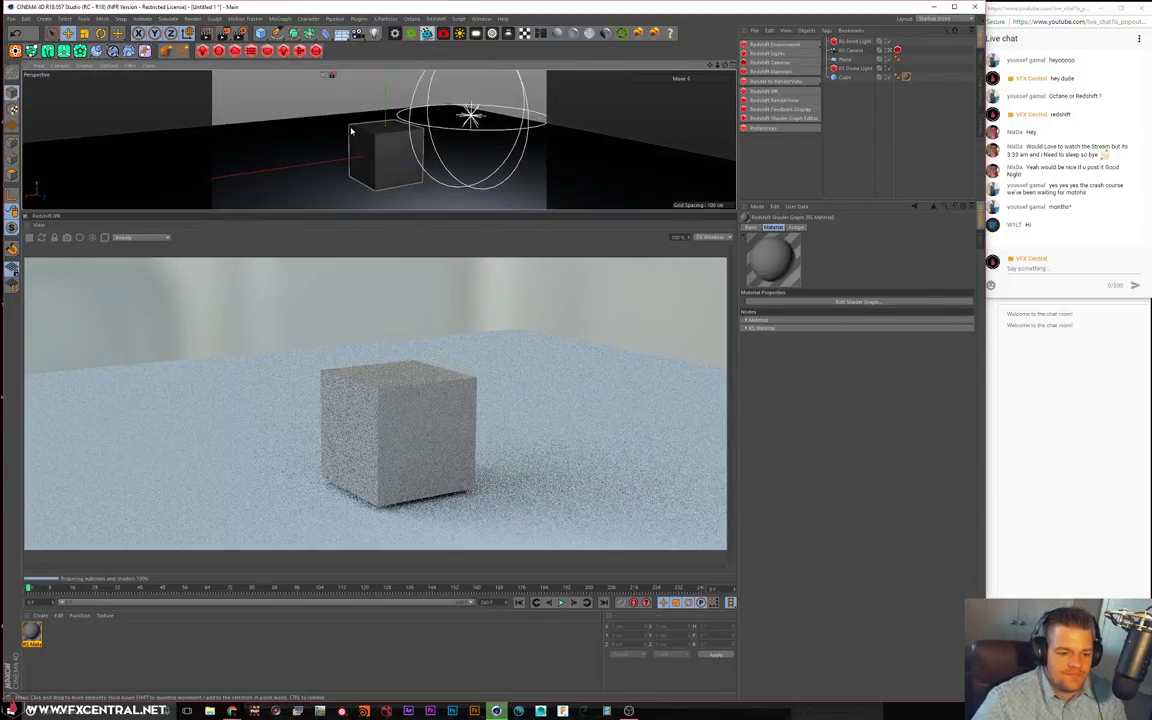
left_click(857, 42)
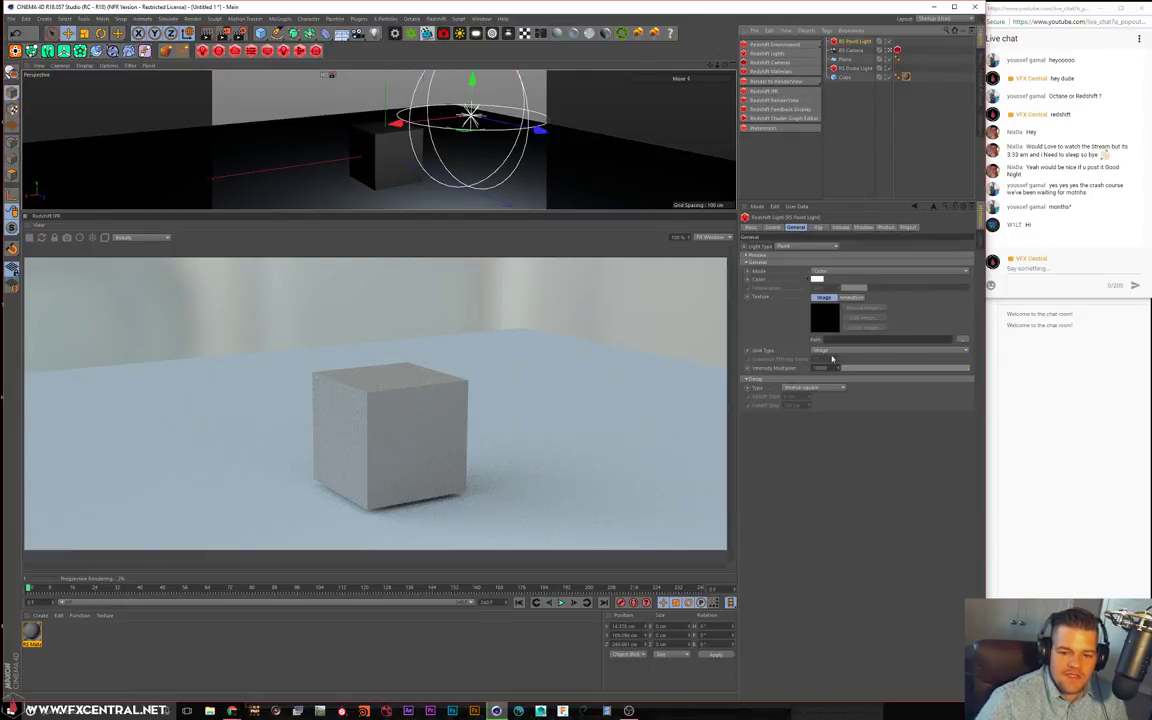
left_click_drag(831, 367, 839, 336)
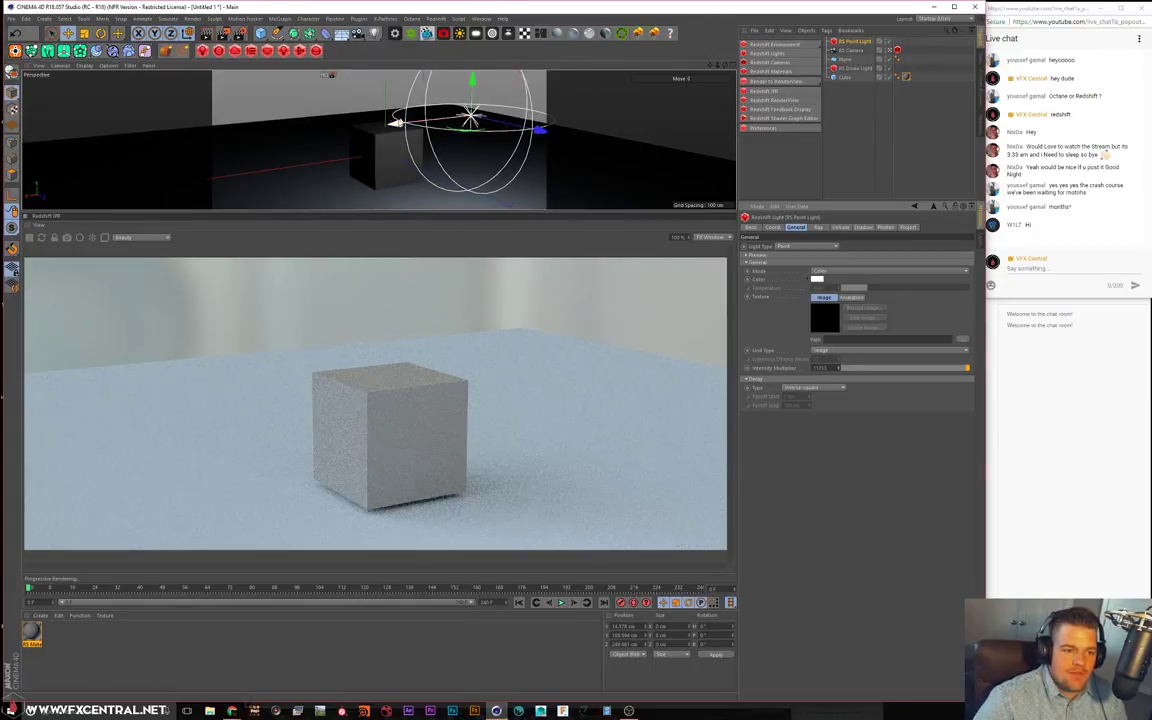
left_click_drag(398, 126, 288, 124)
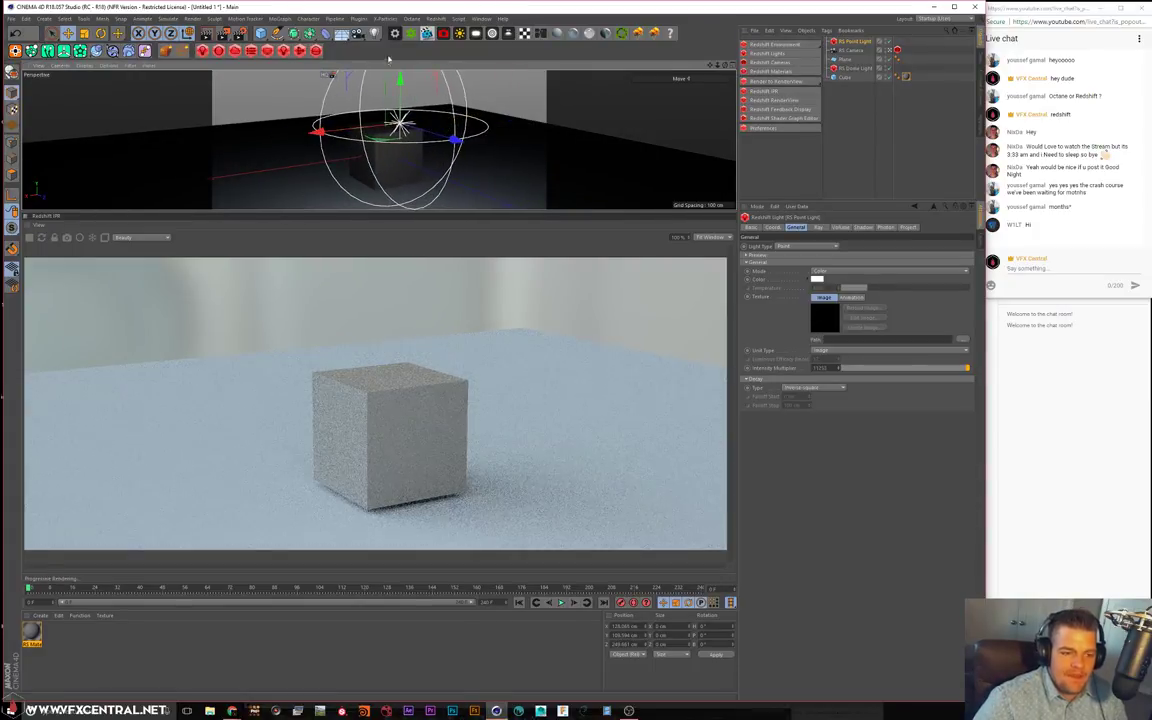
left_click_drag(403, 97, 402, 62)
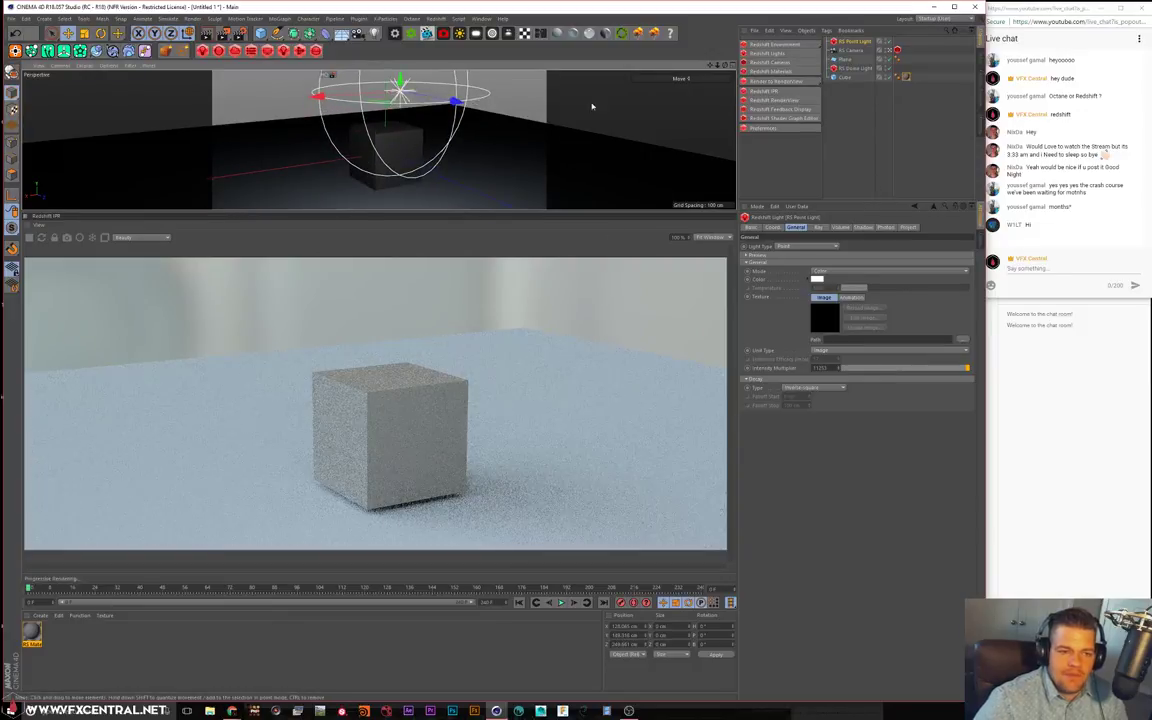
Move the point light close to the cube, to about X 2 cm, Y 68 cm and Z 76 cm
key("t")
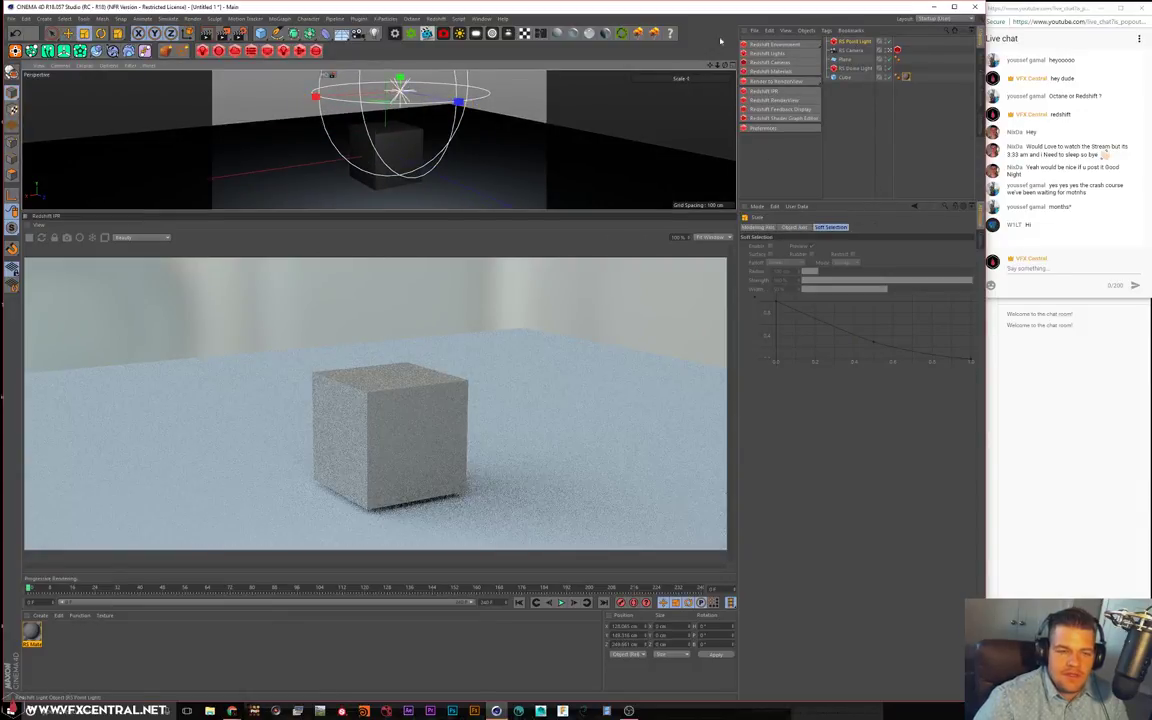
left_click(68, 33)
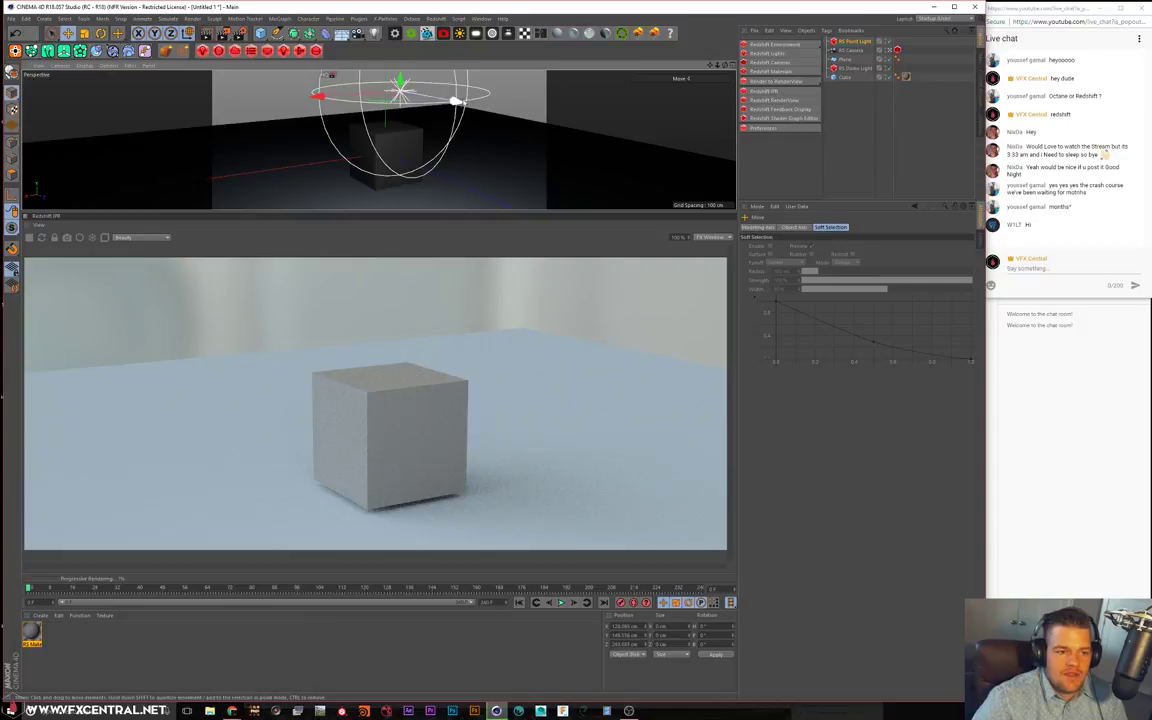
left_click_drag(364, 106, 475, 90)
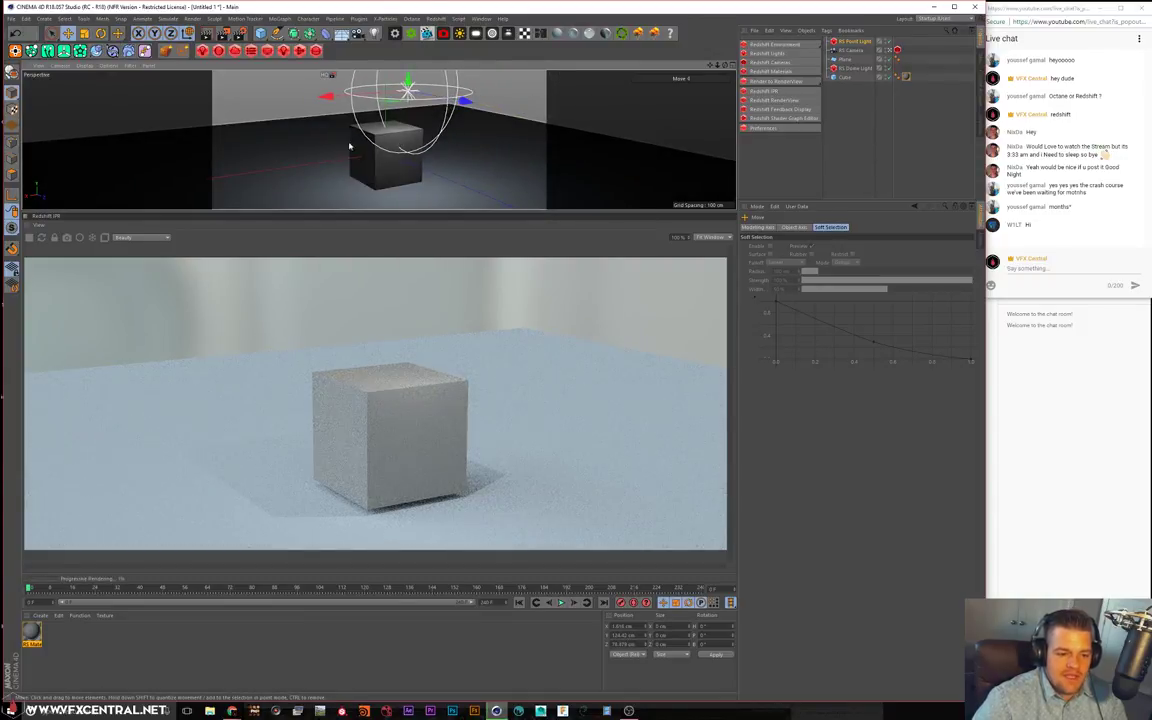
left_click_drag(408, 77, 407, 96)
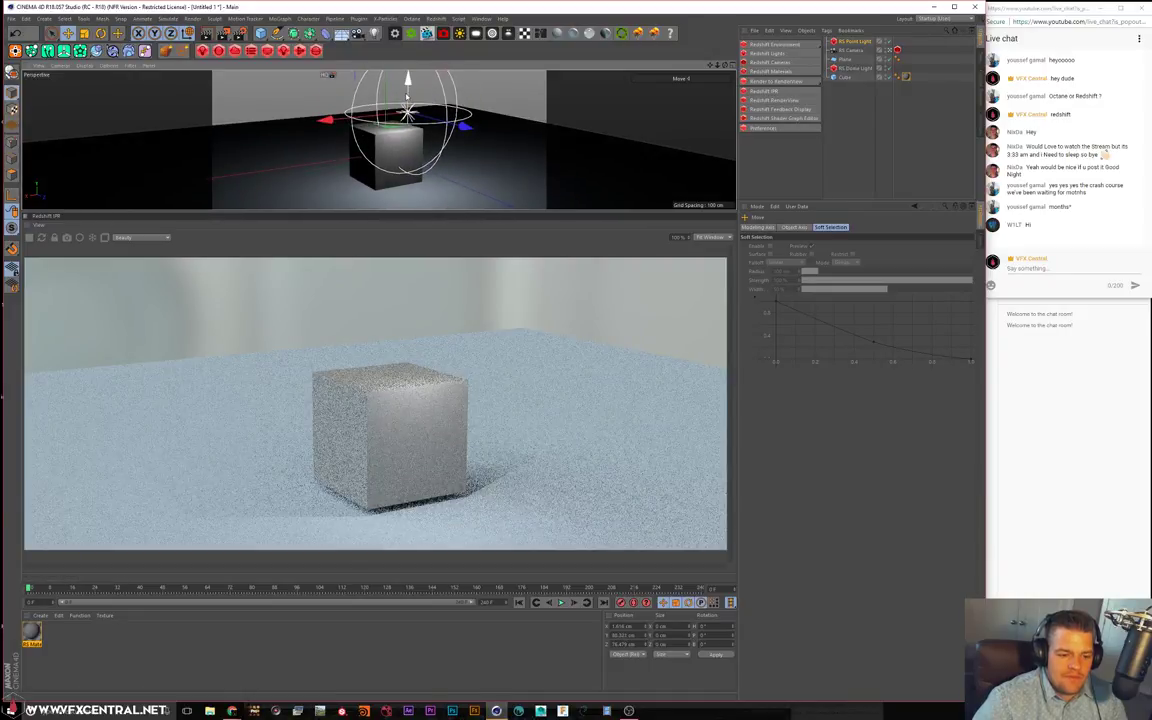
Review the point light's Ray and Shadow settings and set its volume Contribution Scale to 1
left_click(851, 42)
left_click(818, 227)
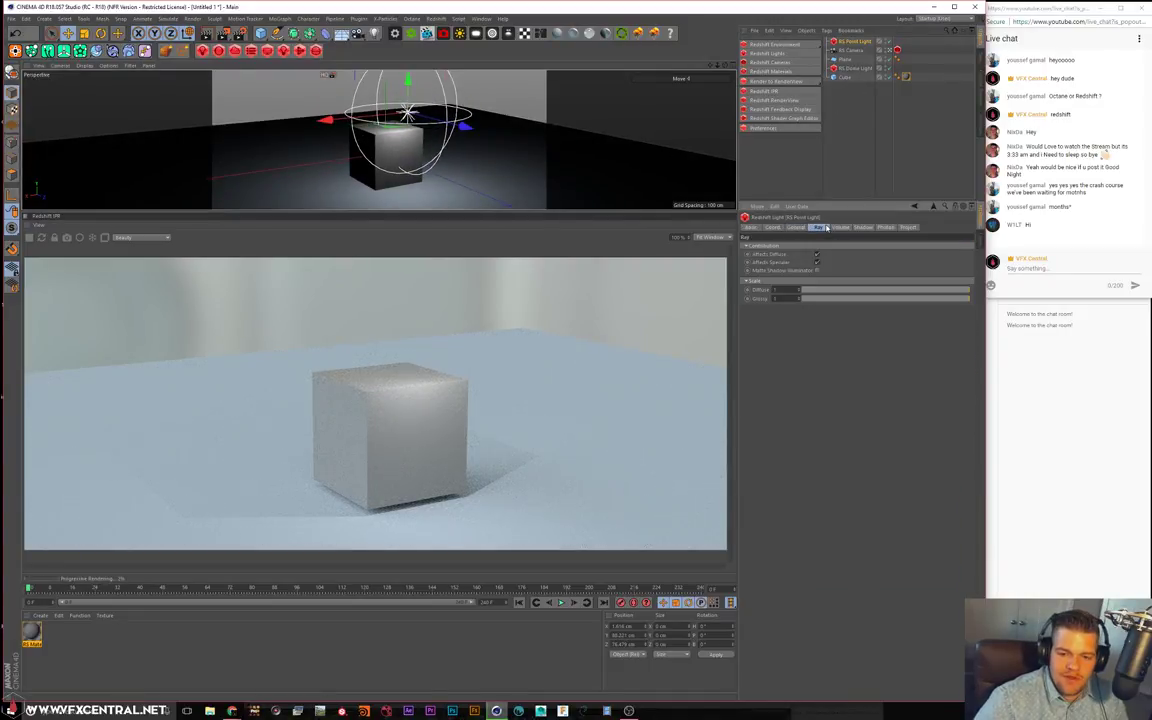
left_click(862, 227)
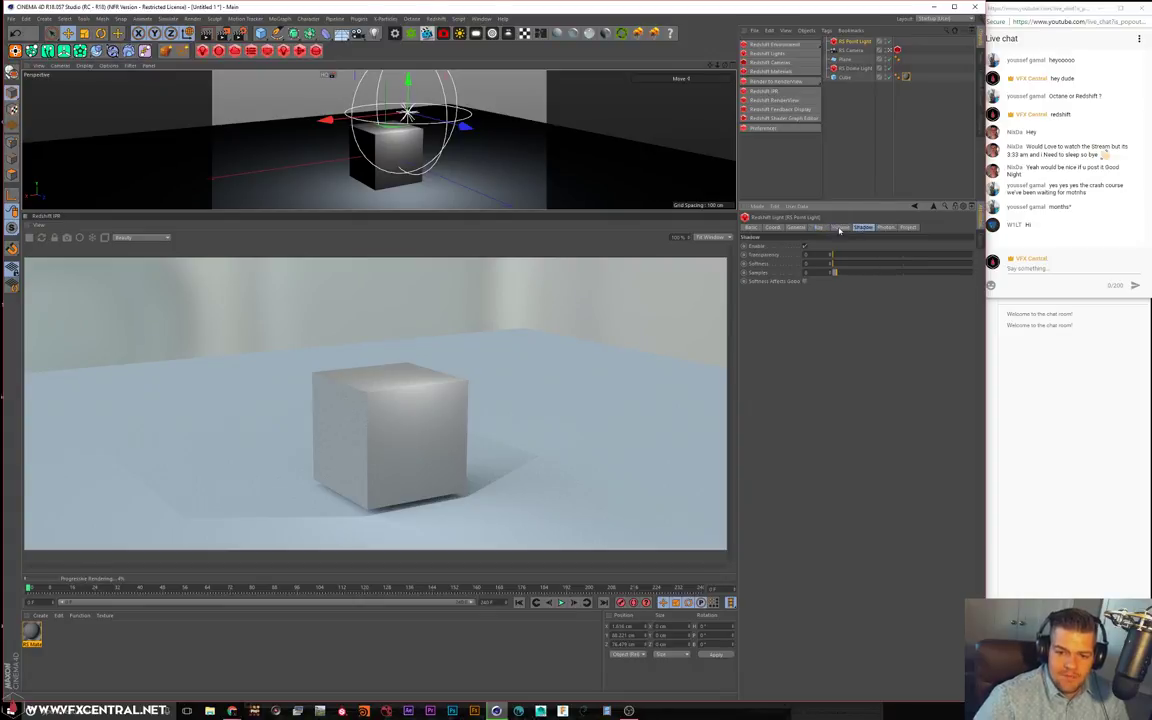
left_click(839, 227)
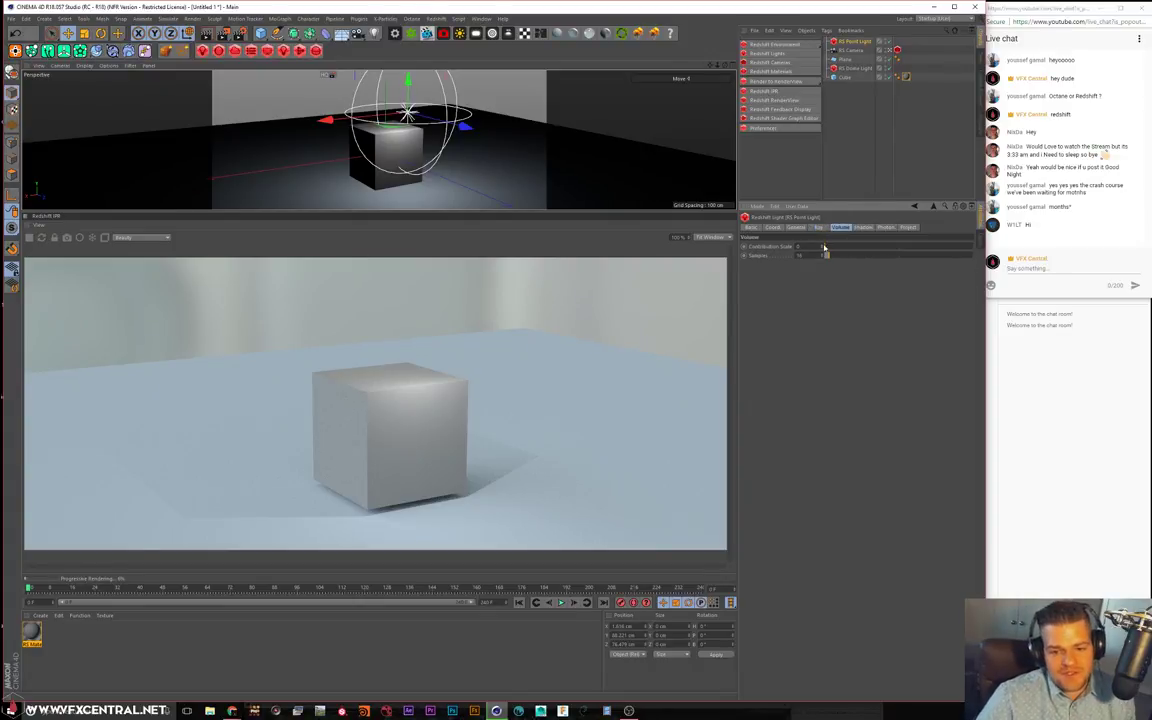
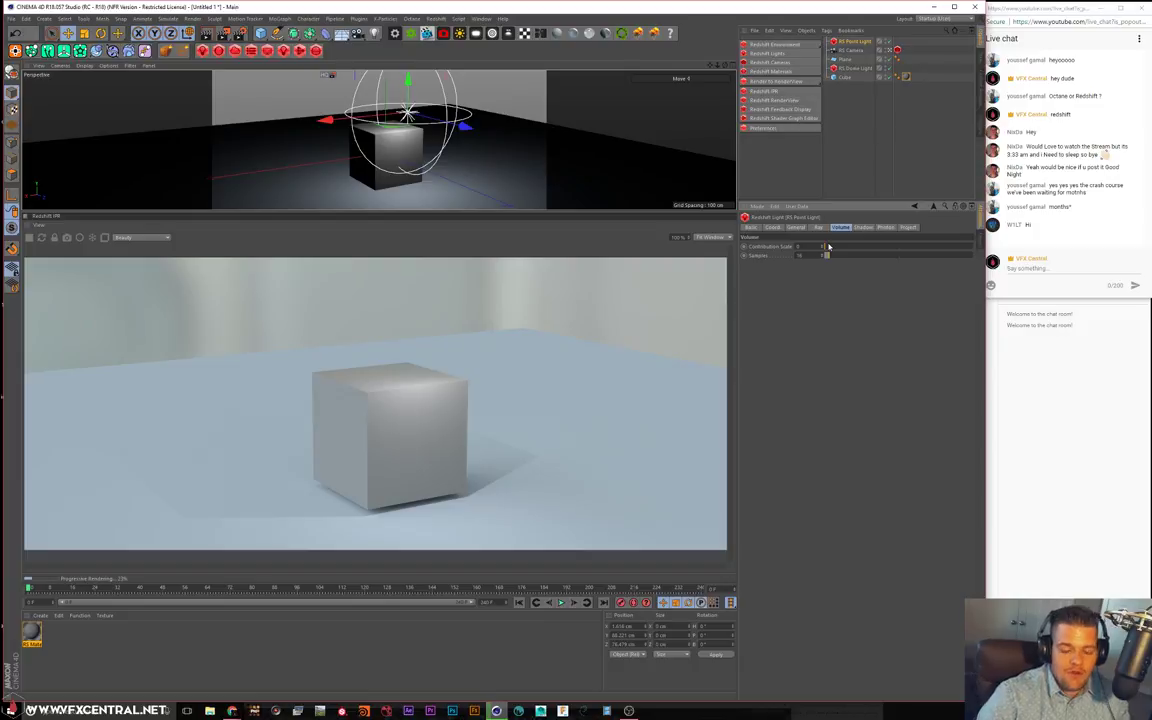
key("ctrl+z")
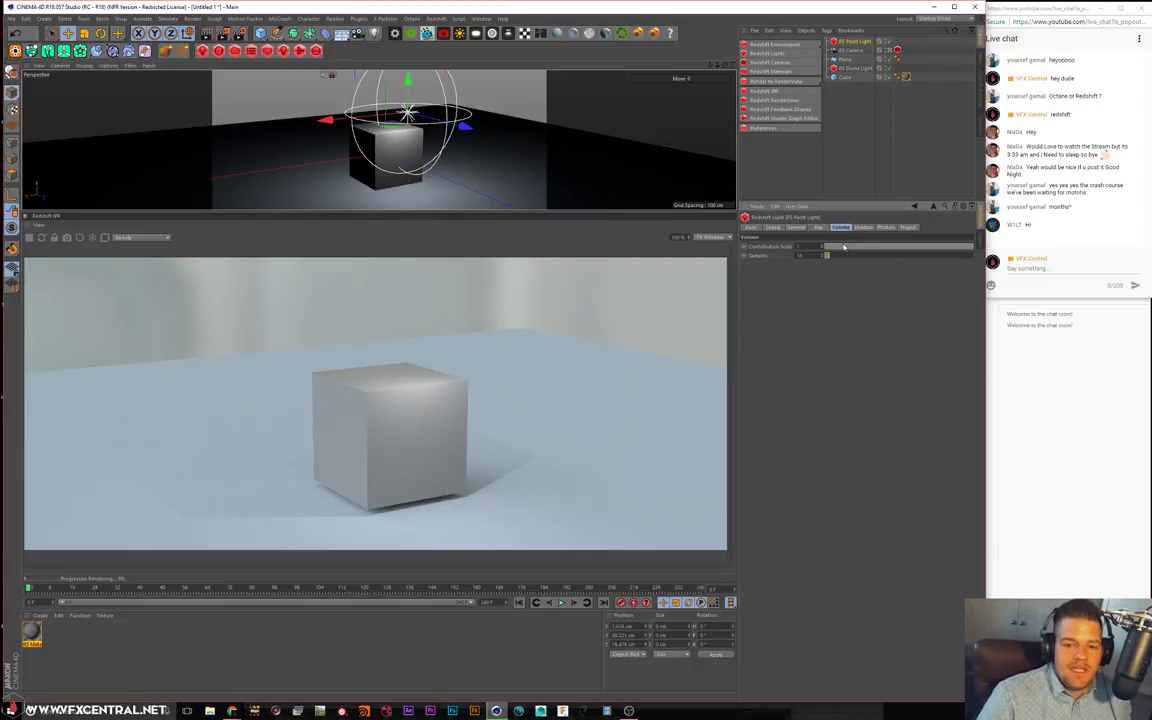
Try a higher shadow Transparency on the point light and return it to 0, with shadow Softness at 2
left_click(864, 228)
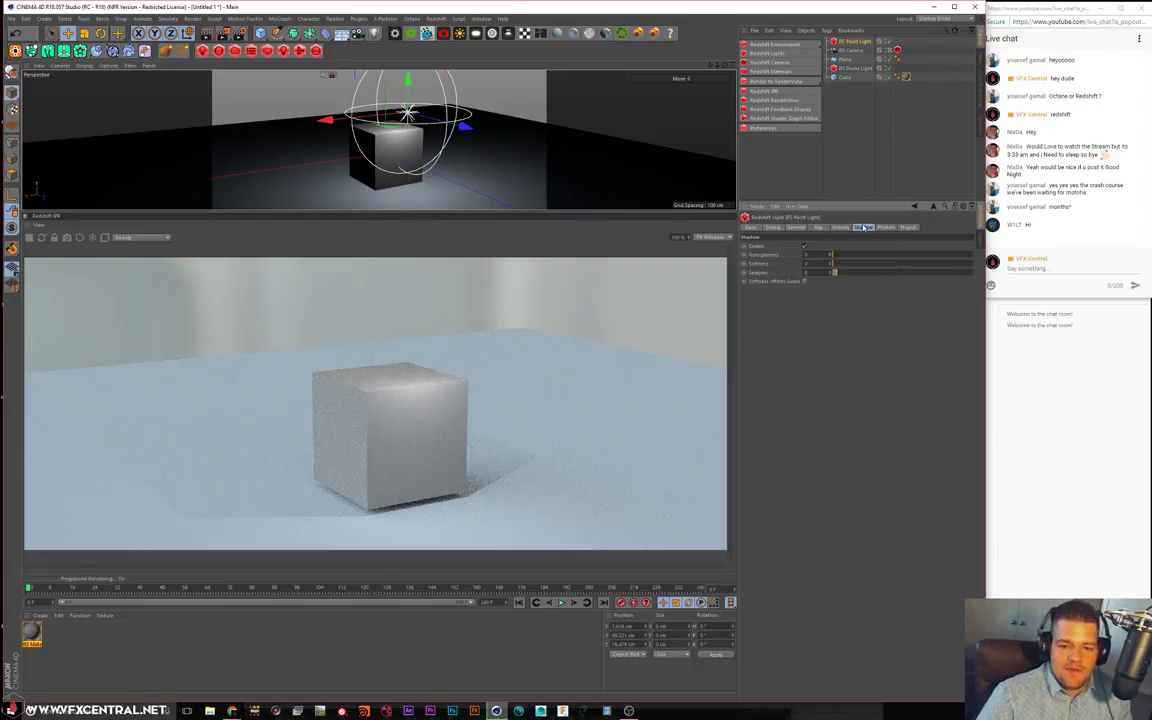
left_click_drag(834, 256, 893, 252)
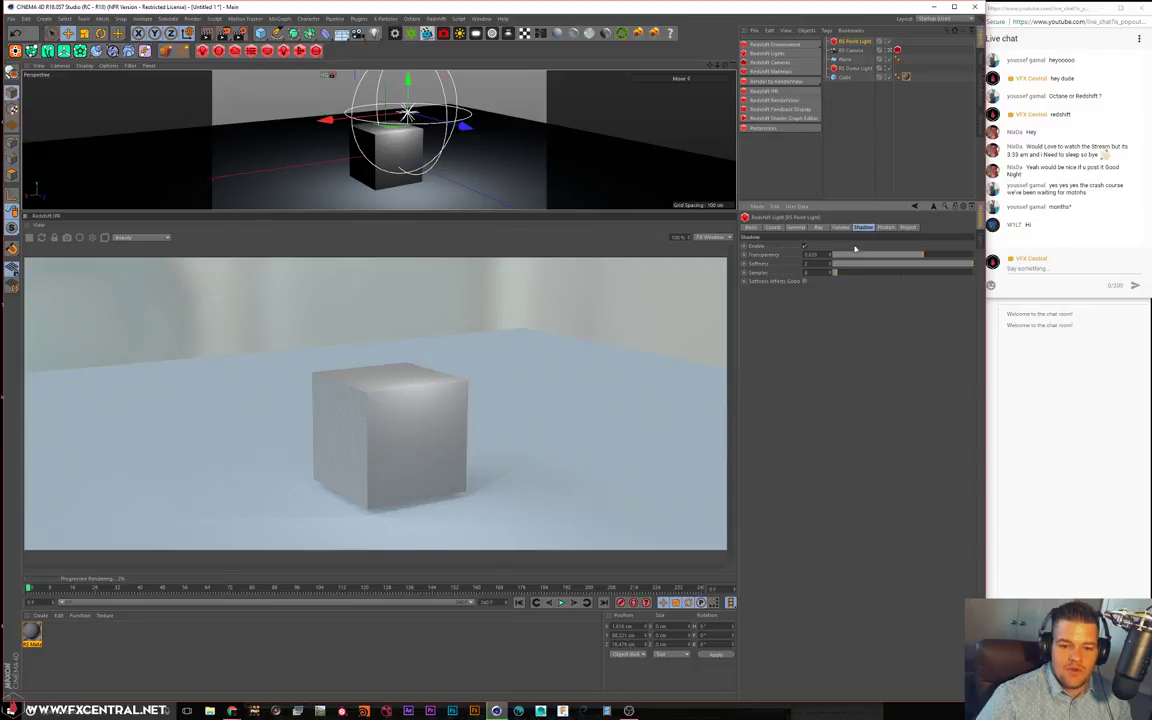
left_click_drag(855, 255, 746, 245)
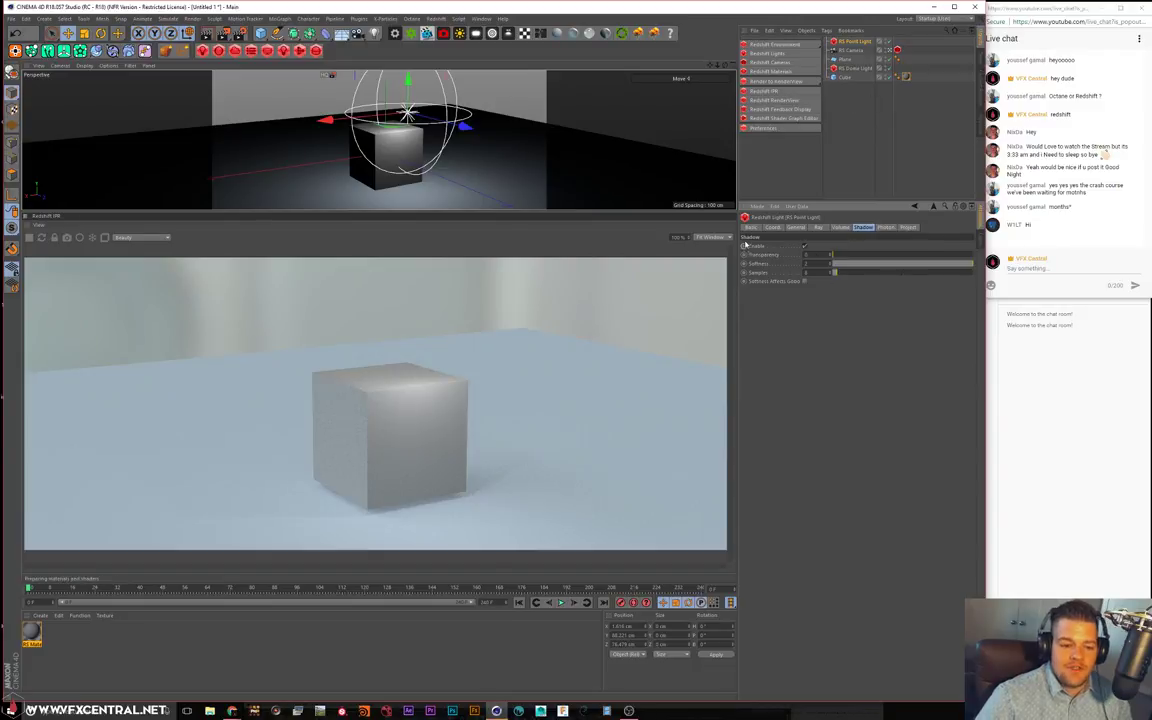
Examine the cube's object, coordinate and basic properties
left_click(840, 78)
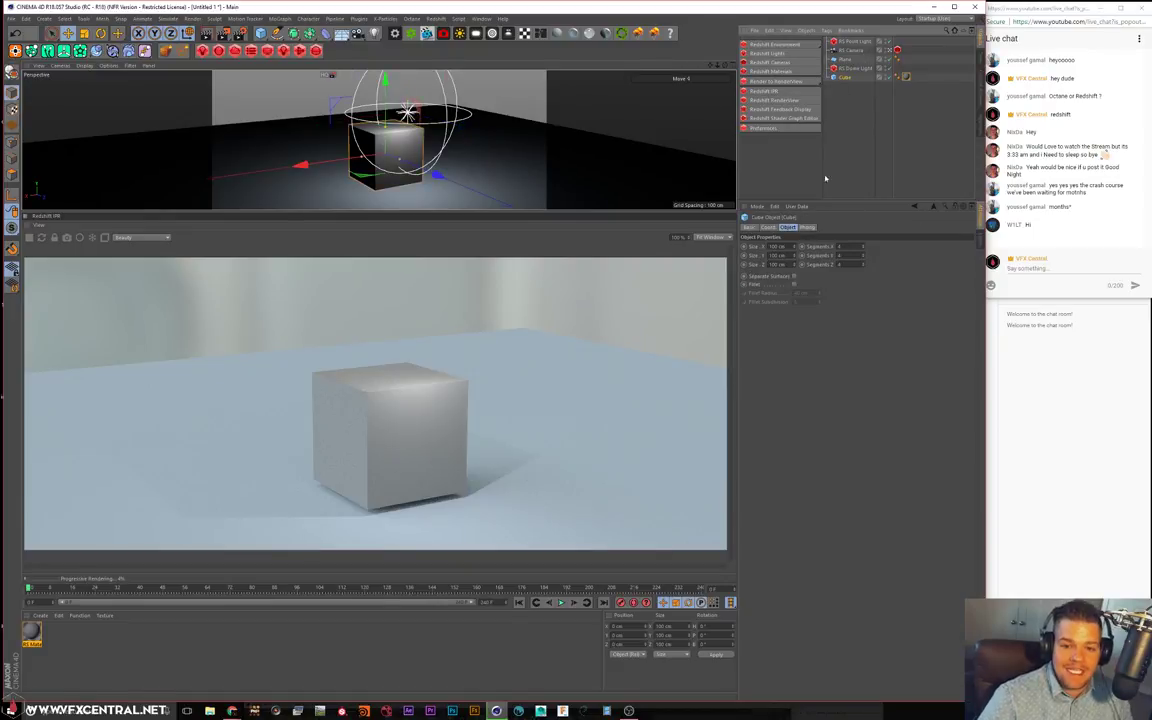
left_click(767, 227)
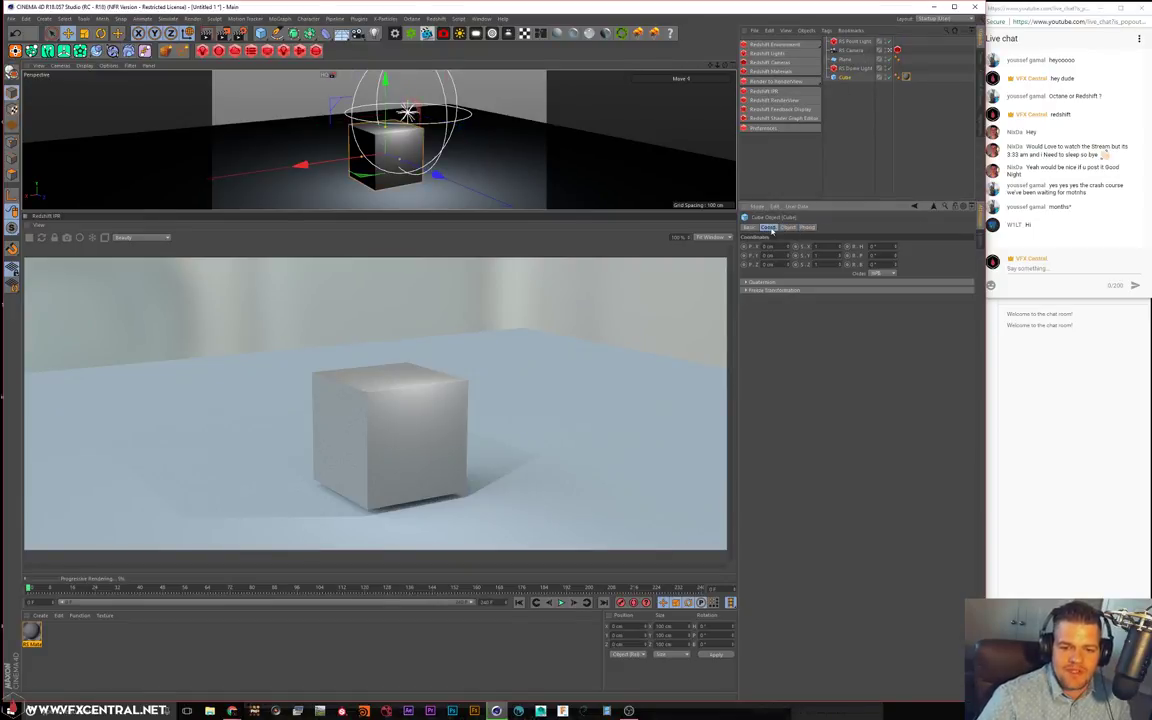
left_click(750, 228)
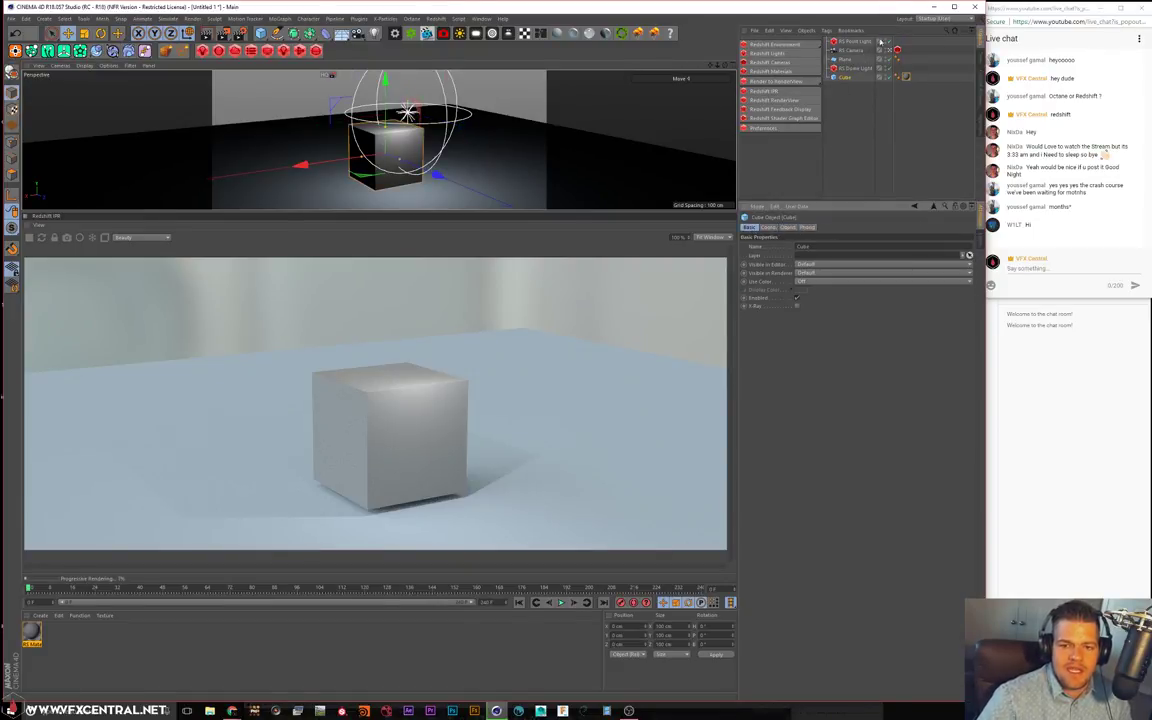
Exclude the cube from the point light's illumination using the light's project Exclude list
left_click(853, 41)
left_click(907, 227)
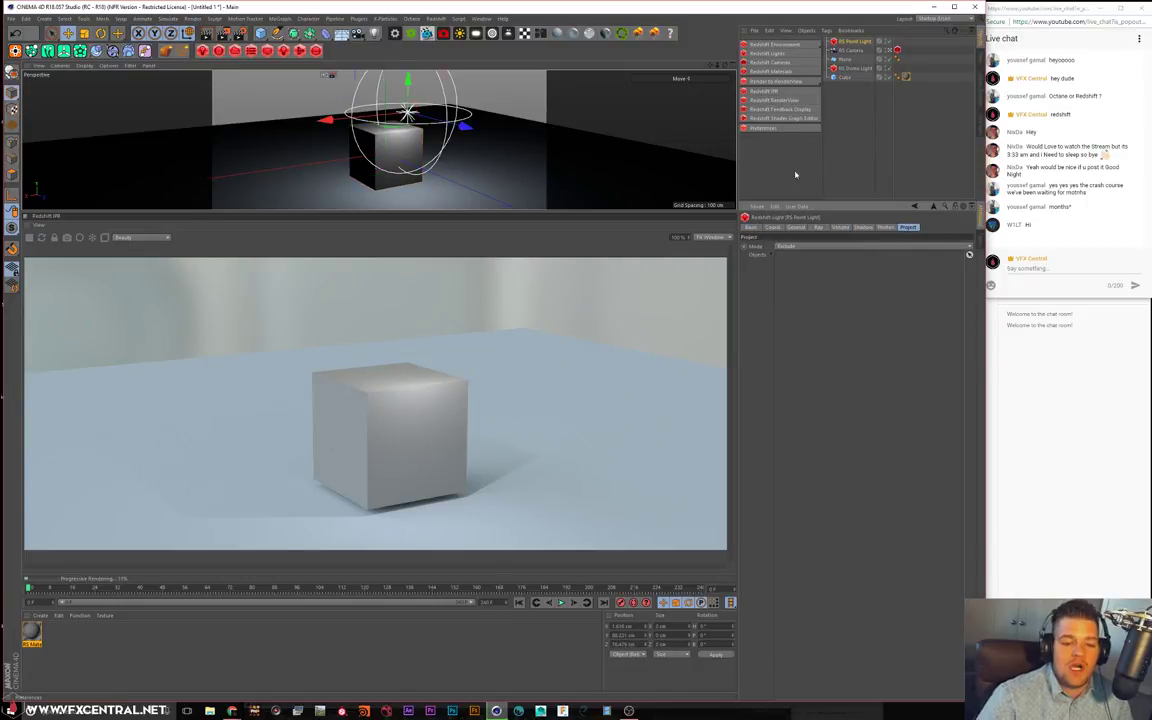
left_click(843, 79)
left_click_drag(846, 338, 841, 334)
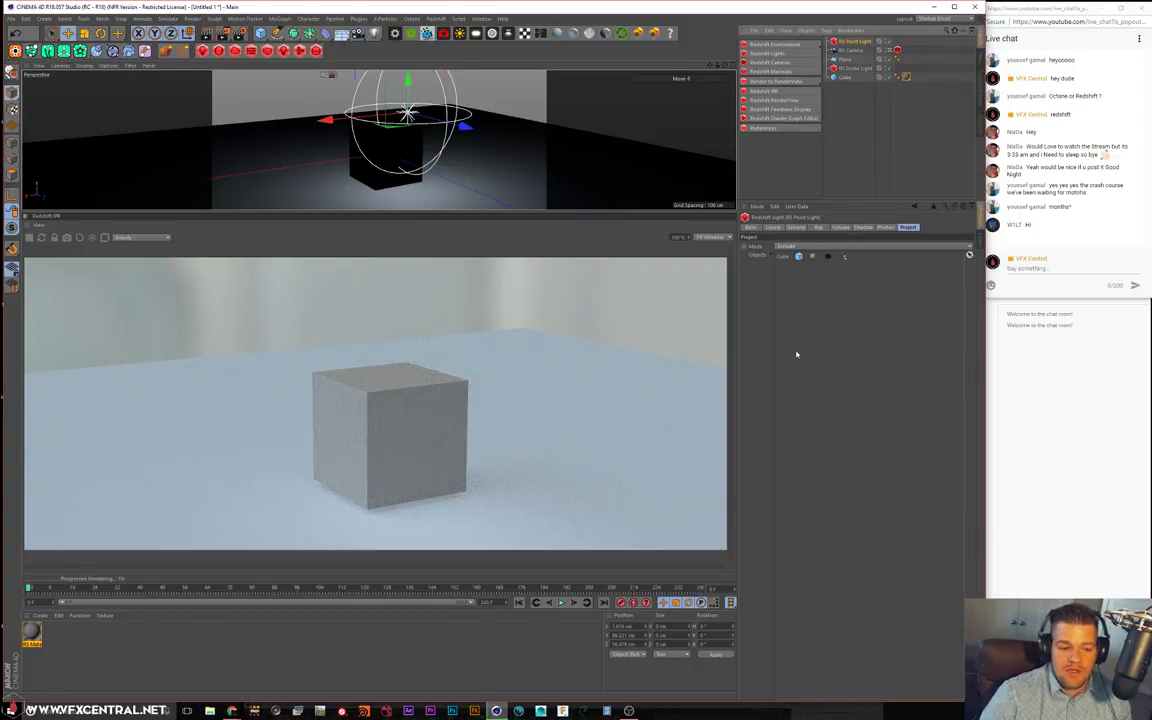
Move the point light down to the floor, back above the cube and behind it to test the exclusion
left_click_drag(408, 86, 410, 157)
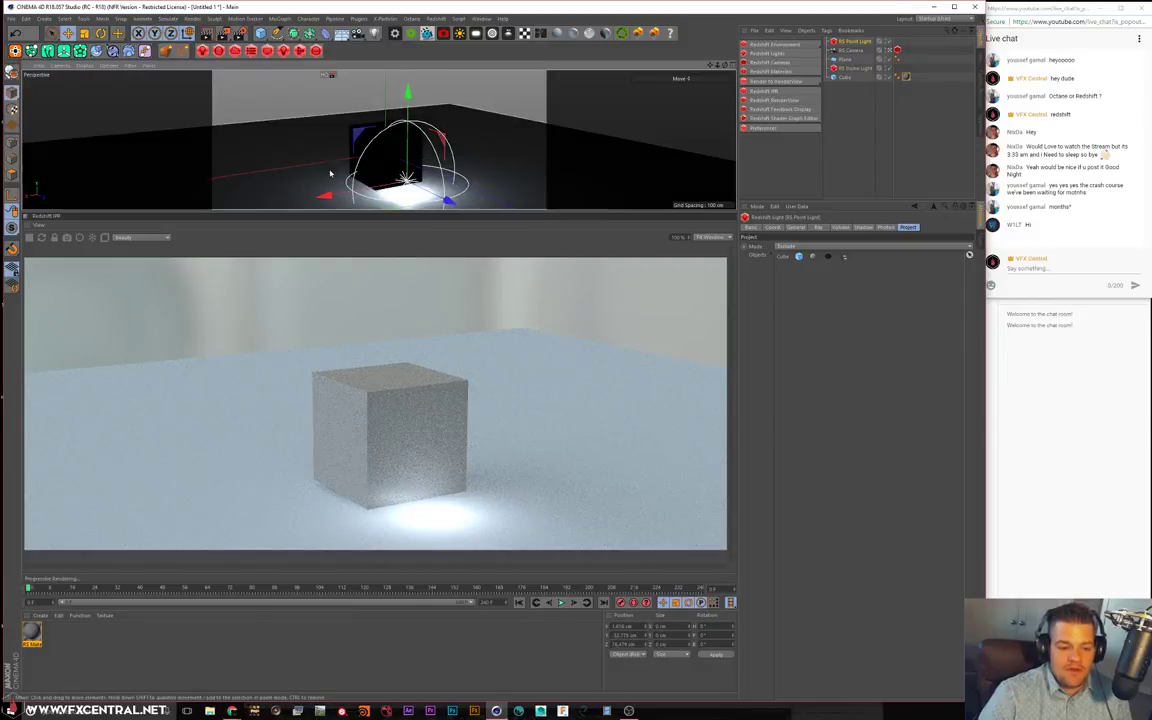
left_click_drag(327, 193, 306, 143)
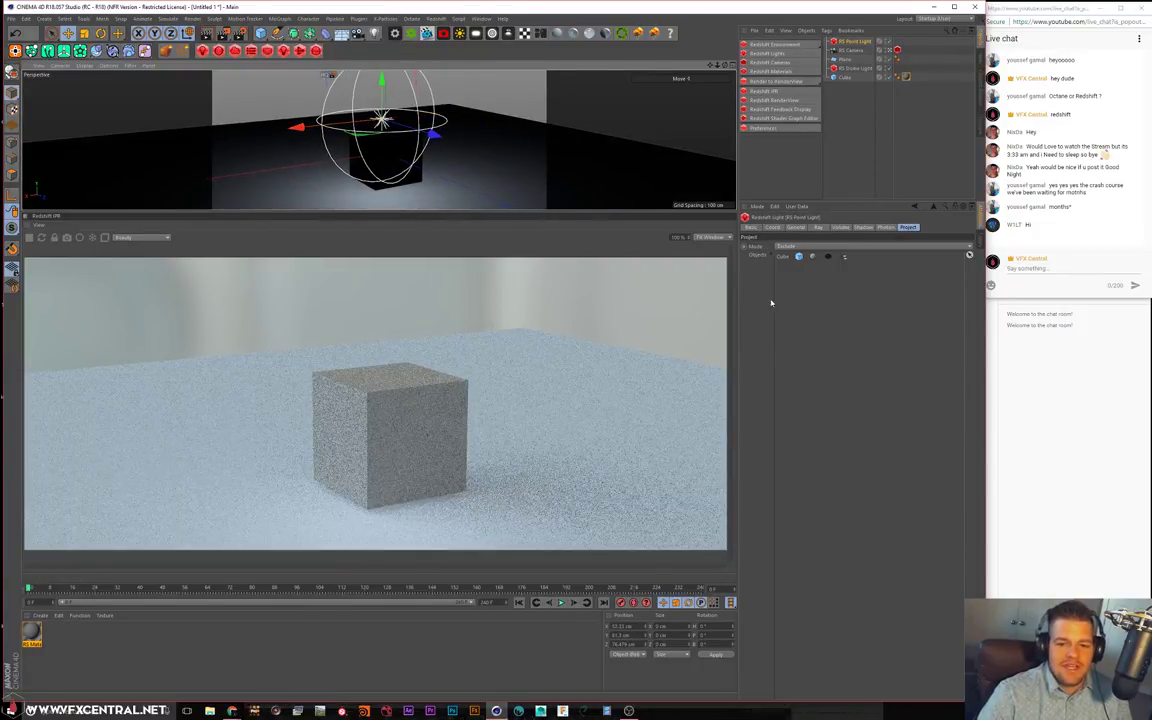
left_click_drag(379, 86, 375, 74)
left_click_drag(303, 115, 496, 160)
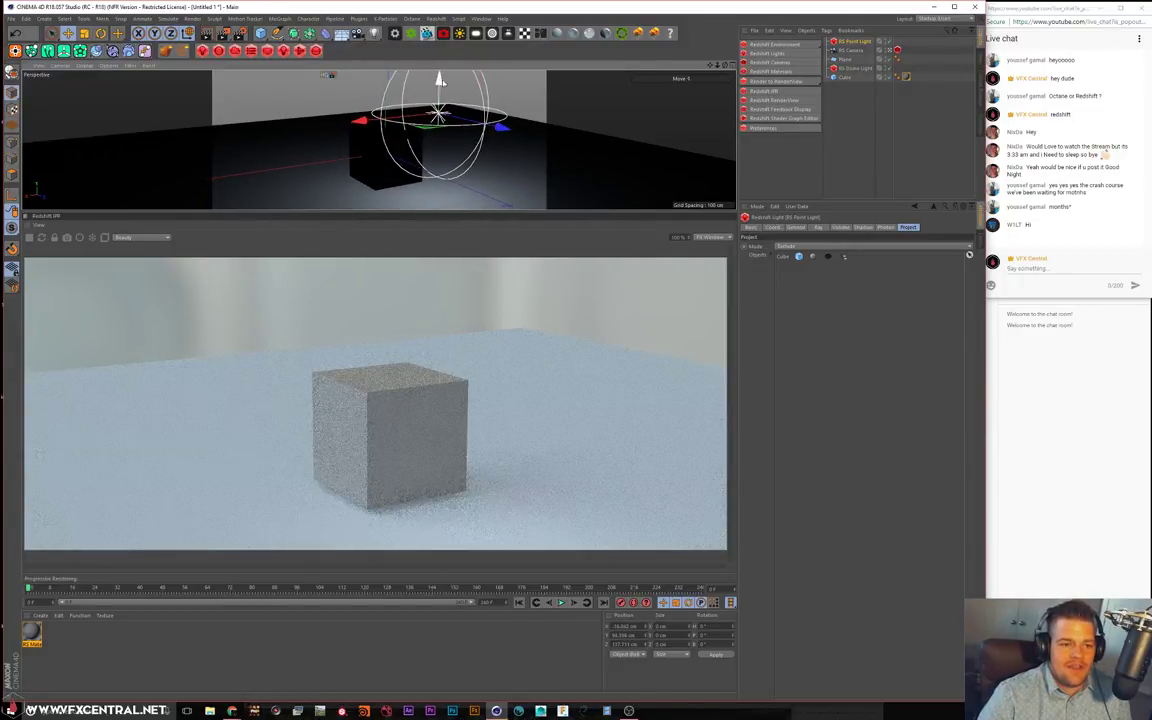
Lower the point light to the floor beside the cube and remove the cube from the light's Exclude list
left_click_drag(438, 85, 430, 153)
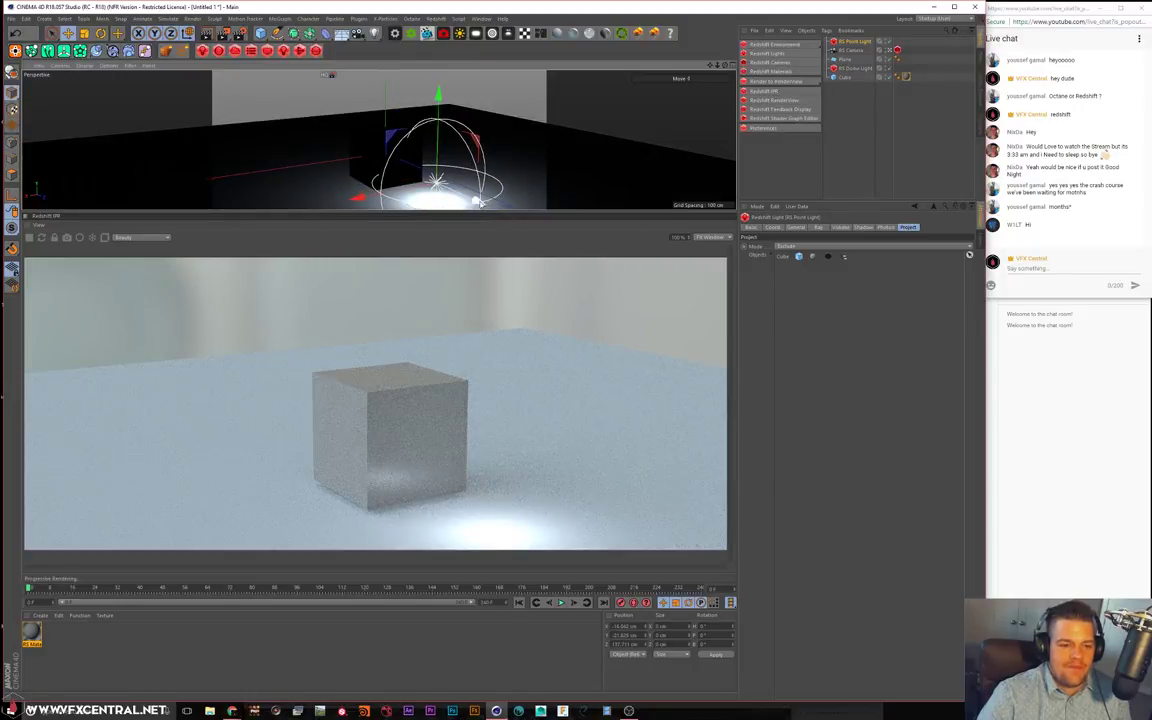
left_click_drag(478, 201, 461, 193)
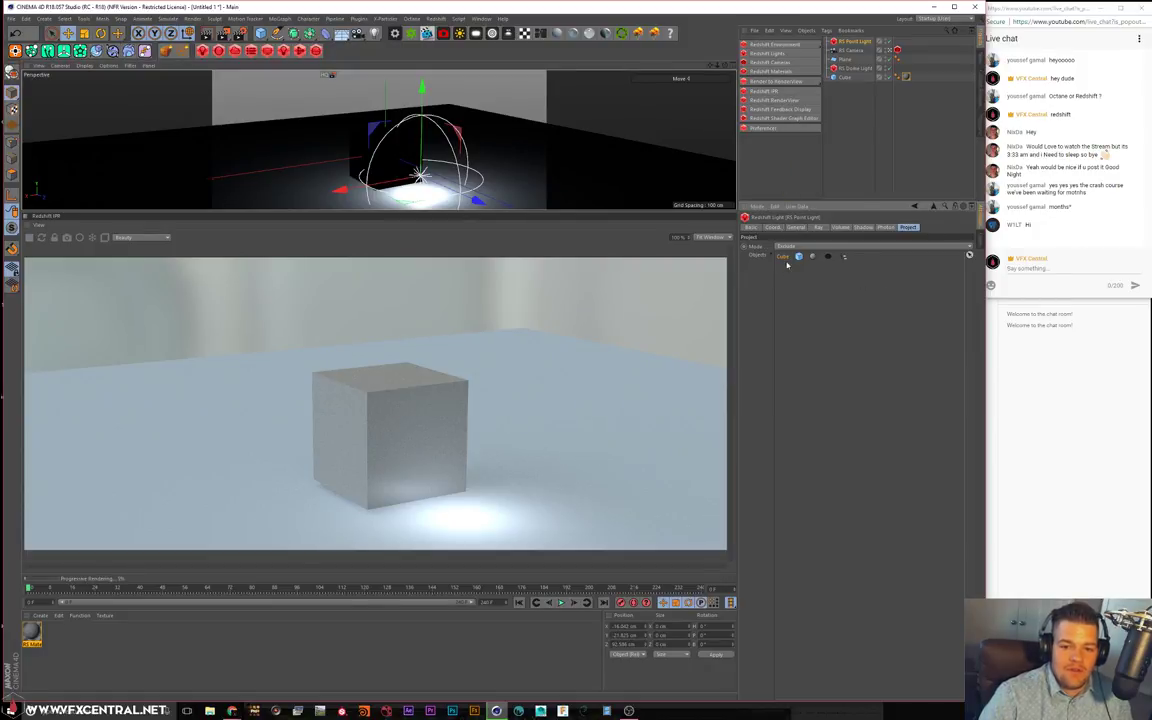
key("Delete")
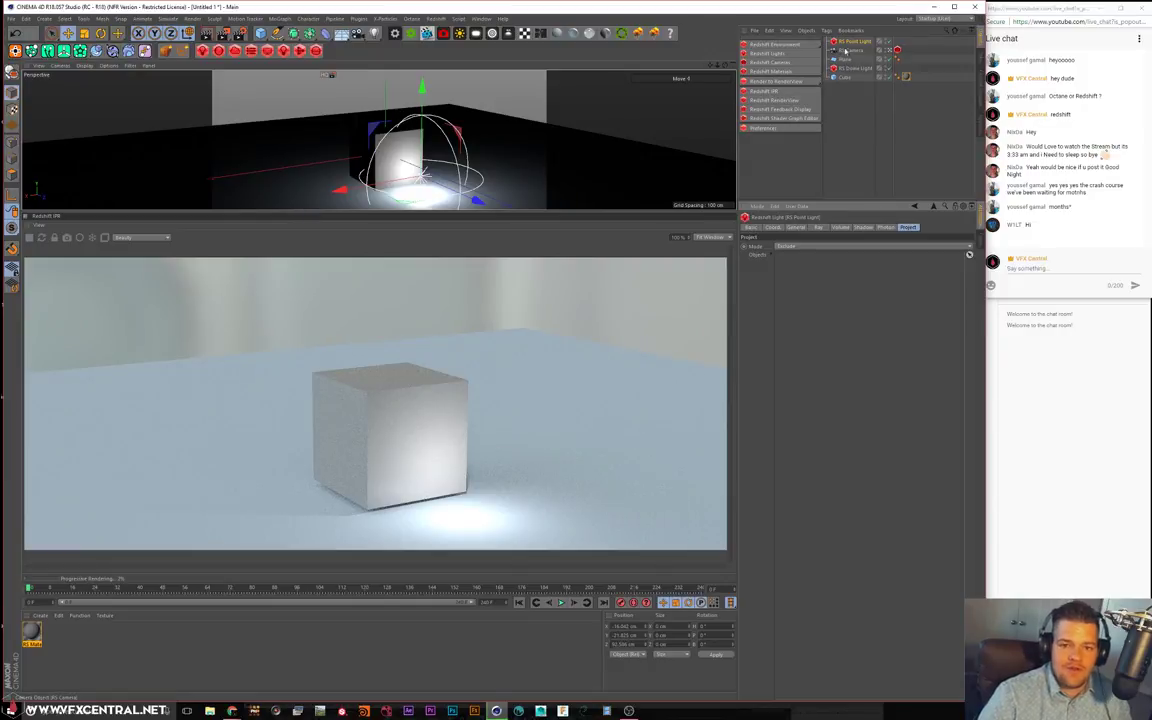
left_click_drag(340, 190, 373, 185)
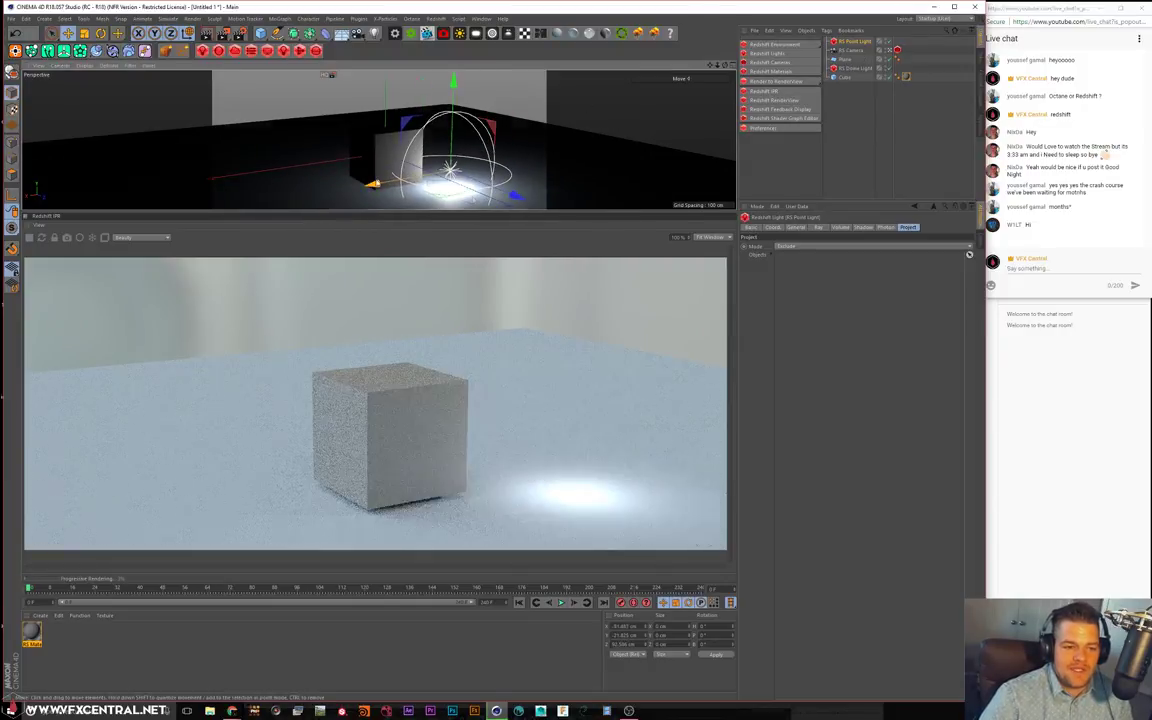
Add the cube to the point light's Exclude list again and remove it from the list
left_click(845, 77)
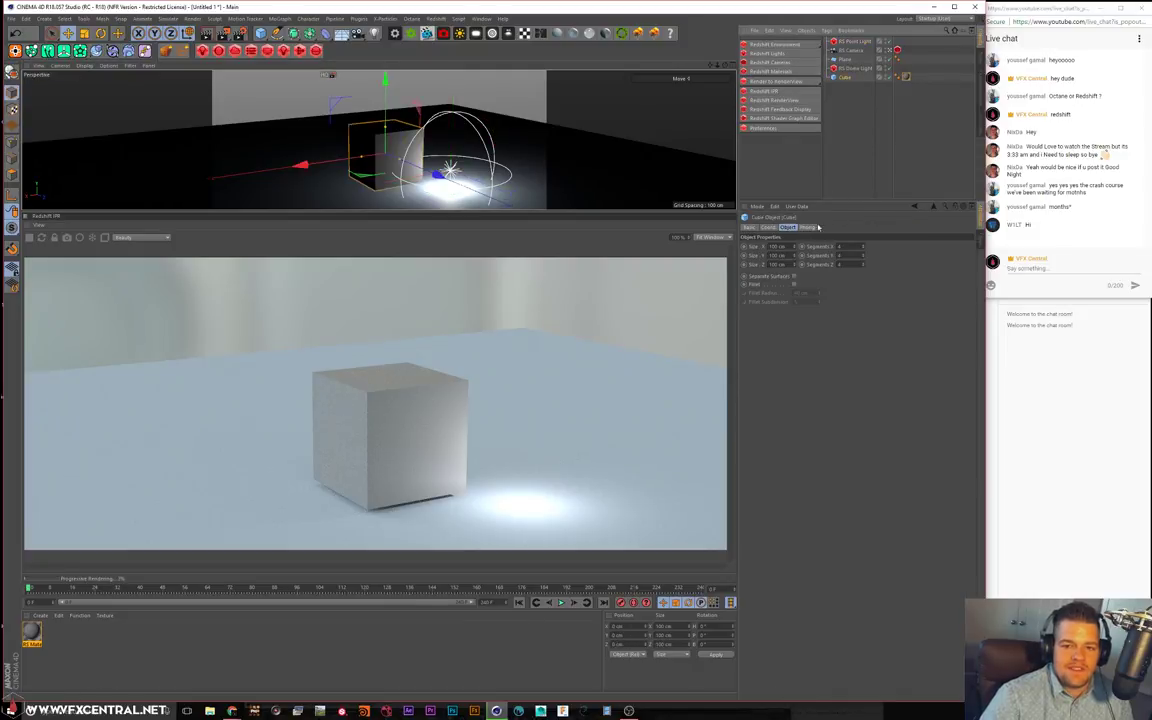
left_click(845, 41)
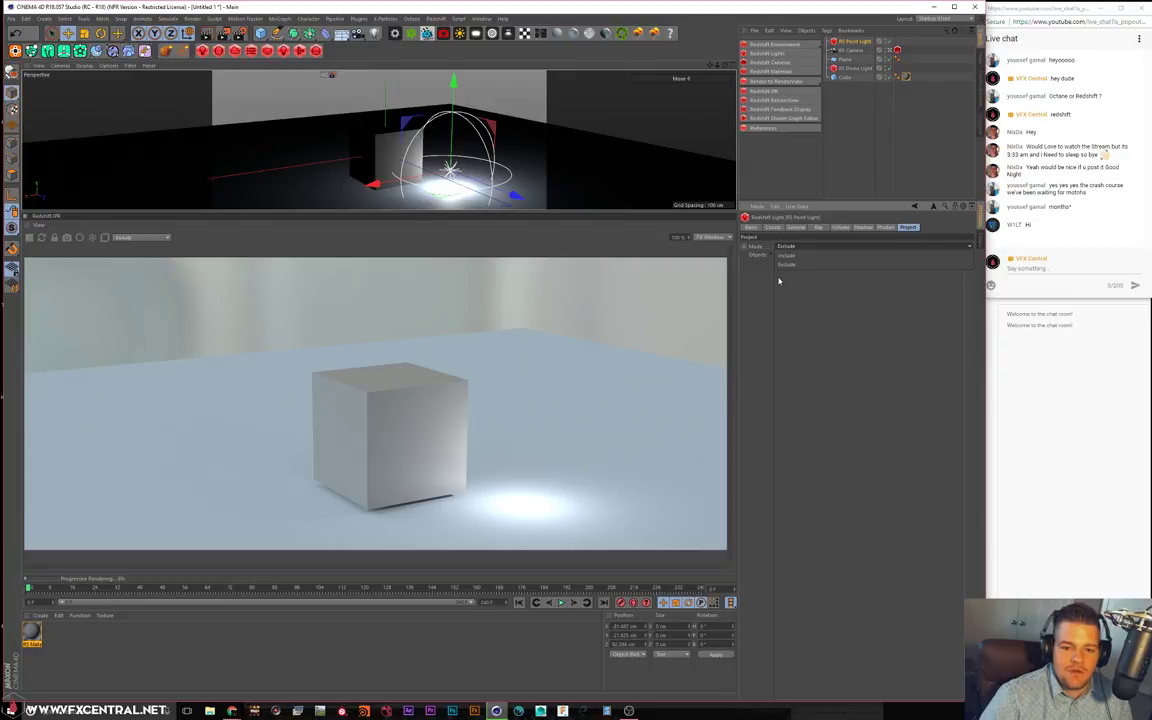
left_click_drag(841, 77, 795, 257)
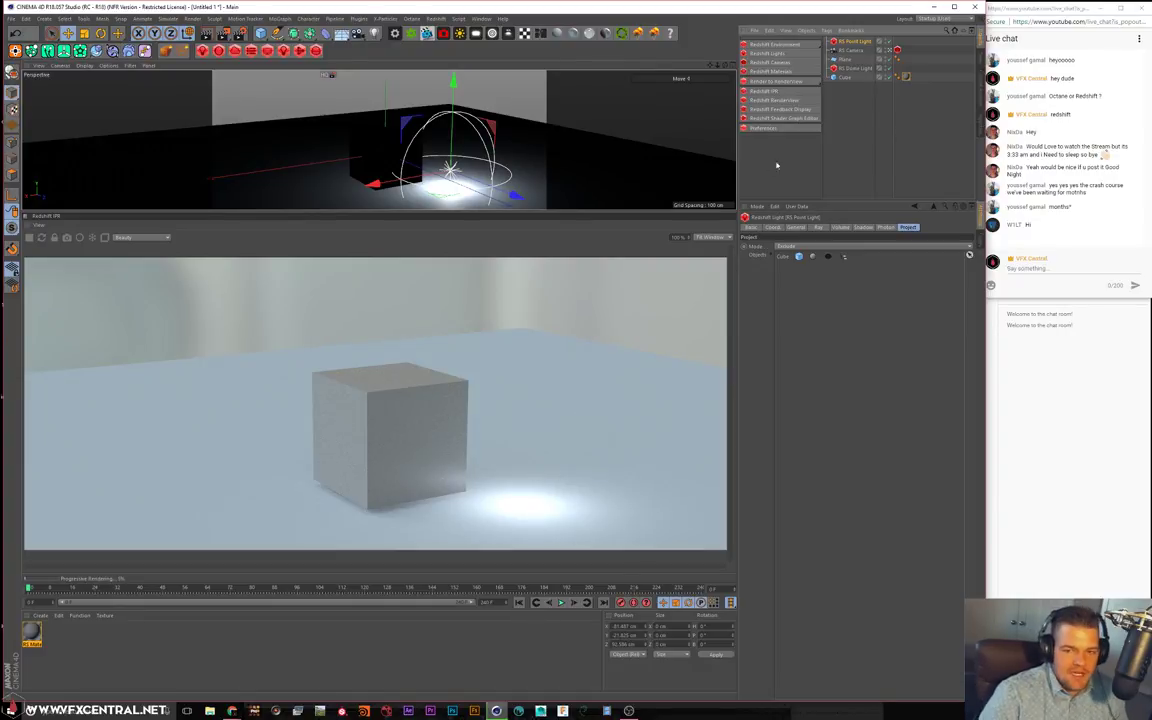
left_click(797, 256)
key("Delete")
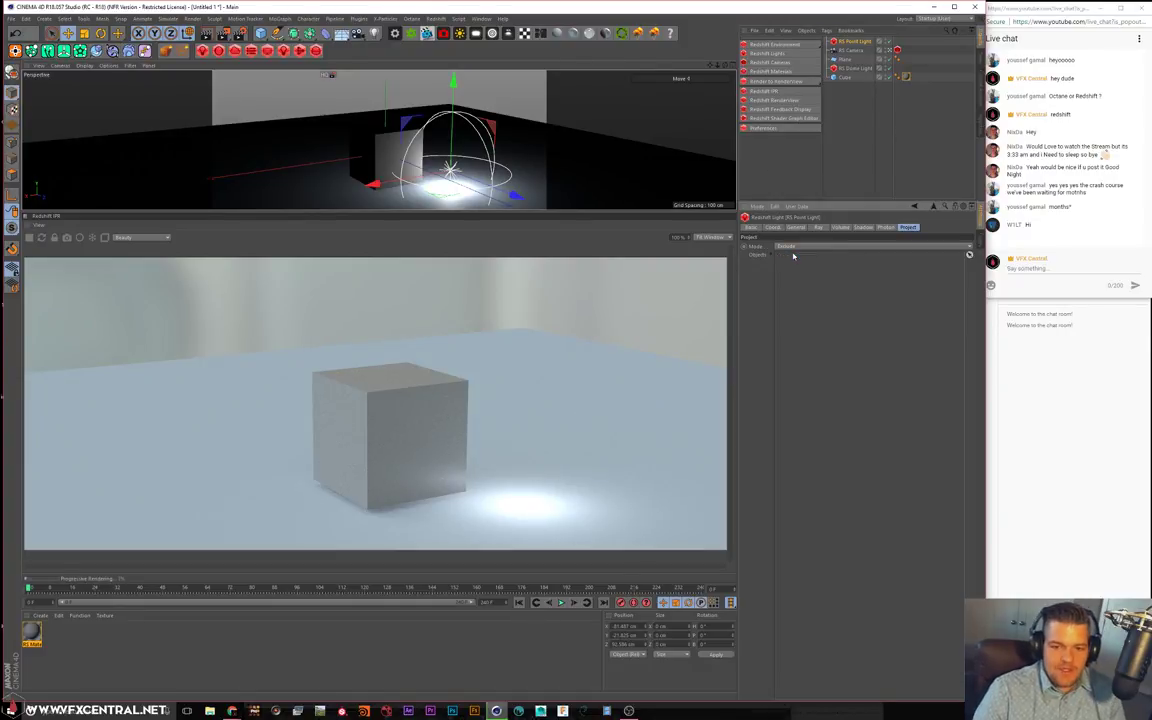
Raise the point light above the floor and delete it from the scene
left_click_drag(453, 80, 453, 59)
left_click(872, 108)
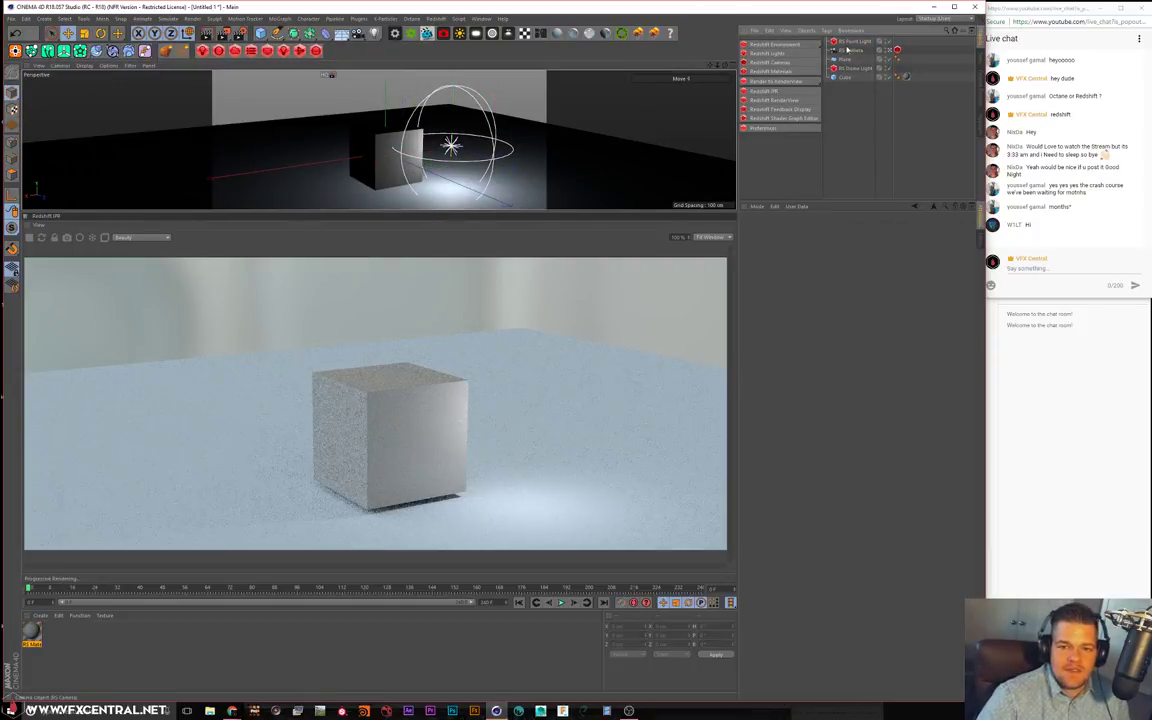
left_click(850, 50)
left_click(847, 43)
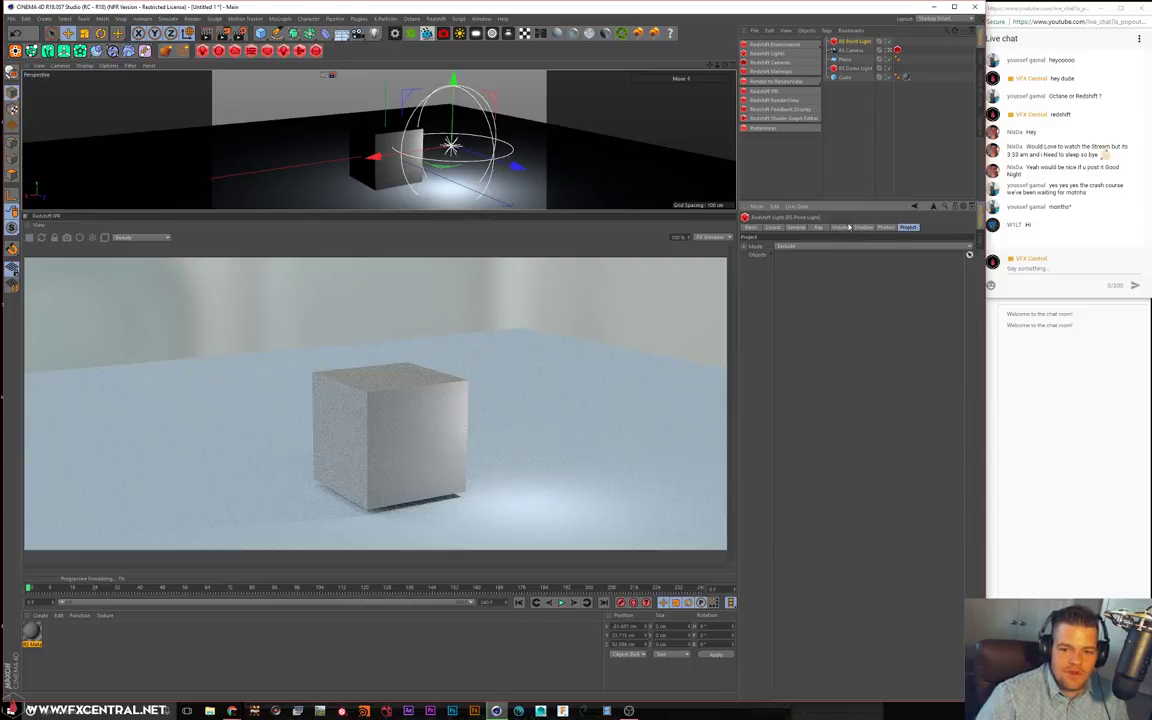
left_click(800, 227)
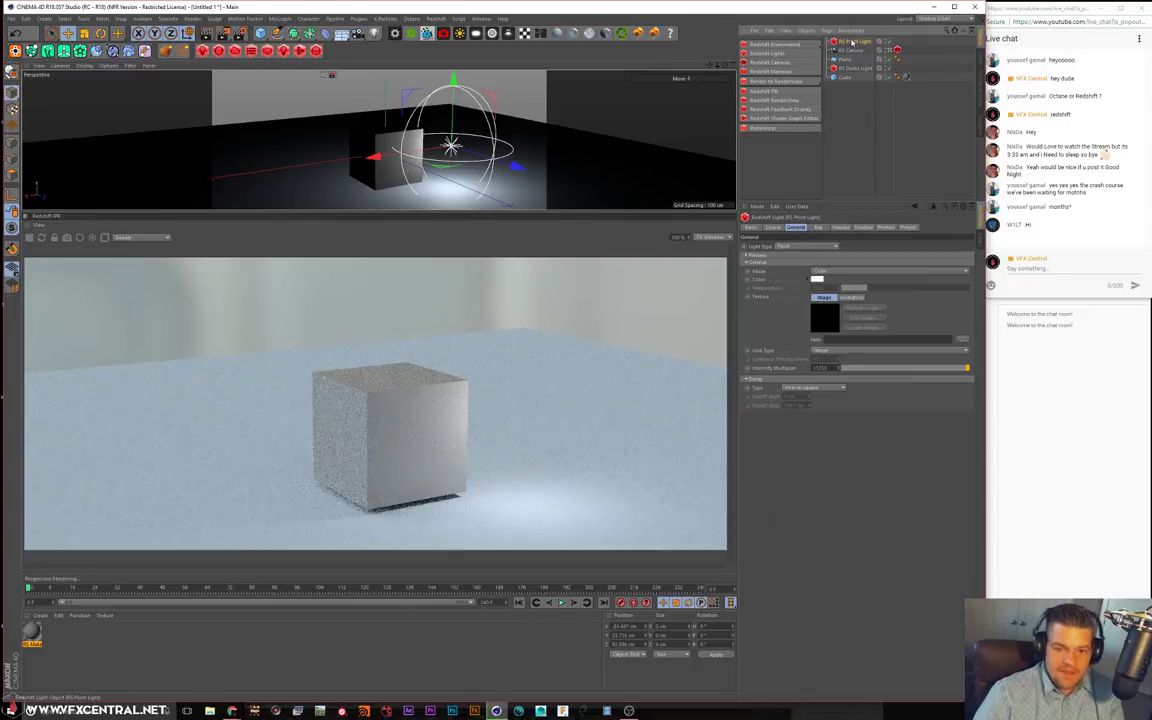
key("Delete")
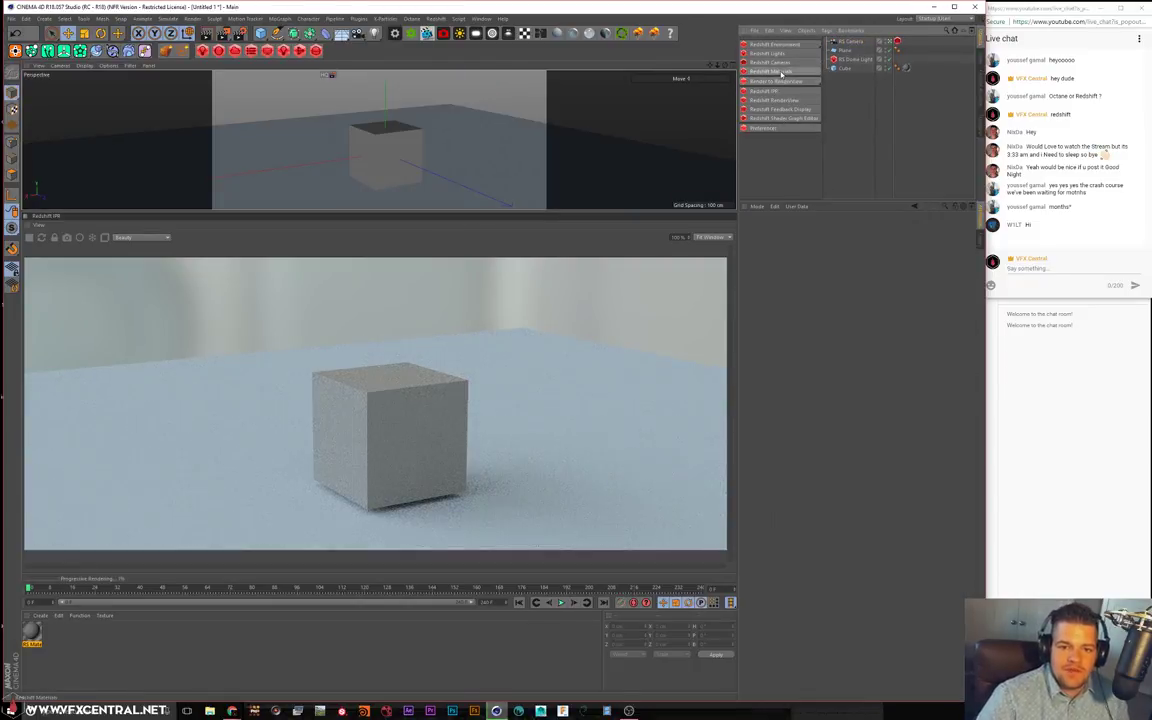
Add a Redshift Area Light, raise it about 125 cm above the origin and rotate it down toward the cube
mouse_move(820, 57)
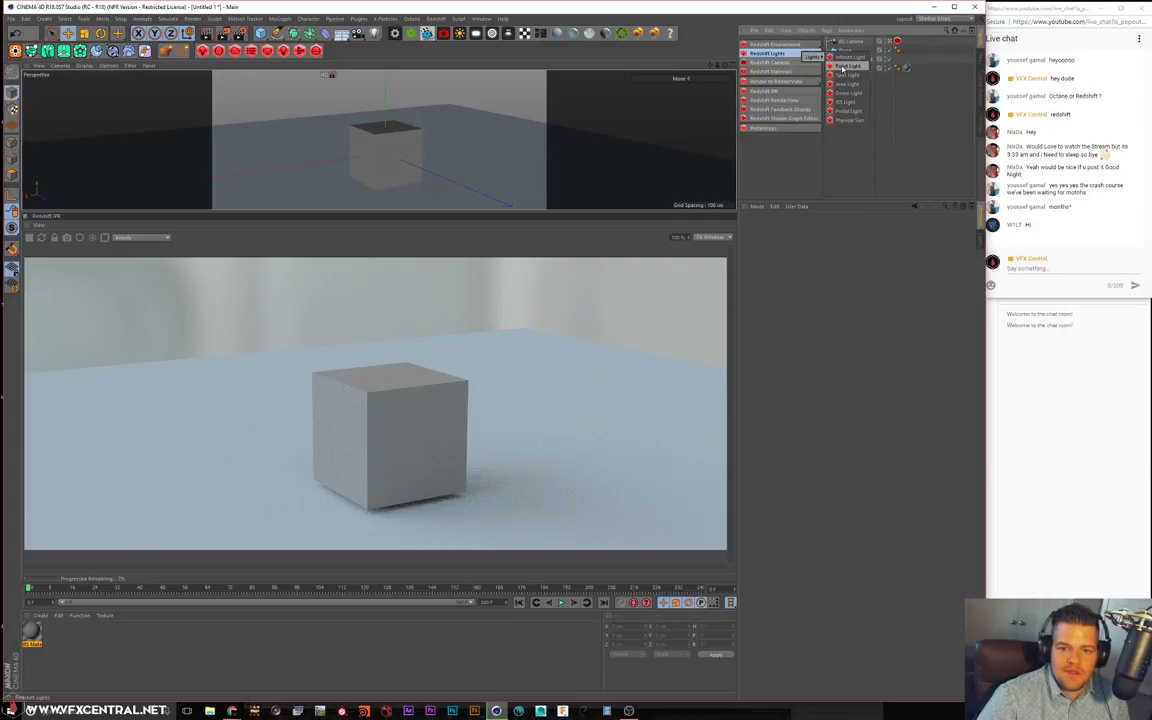
left_click(848, 84)
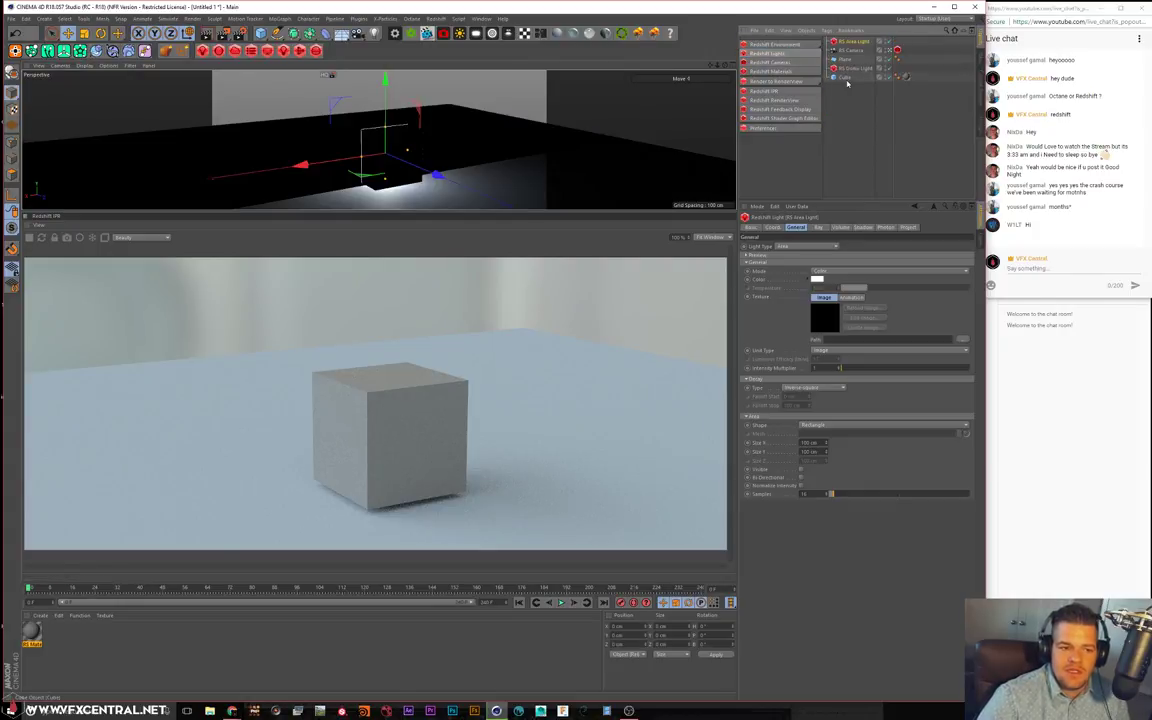
key("r")
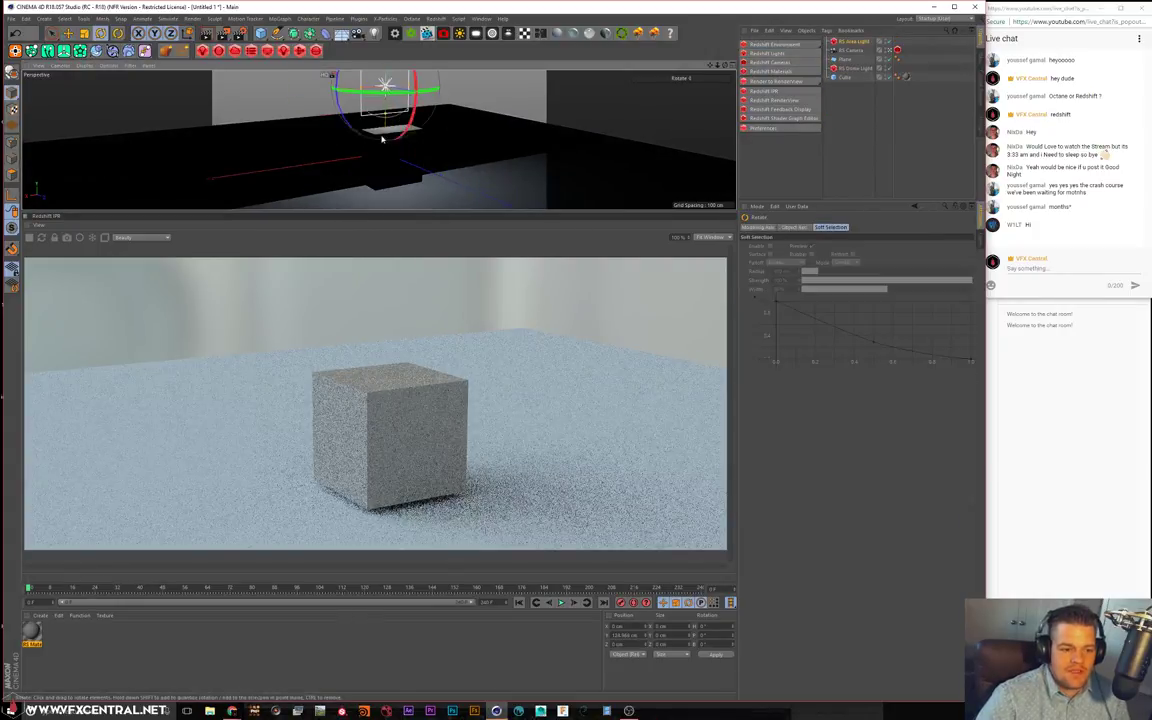
left_click_drag(399, 115, 338, 98)
key("e")
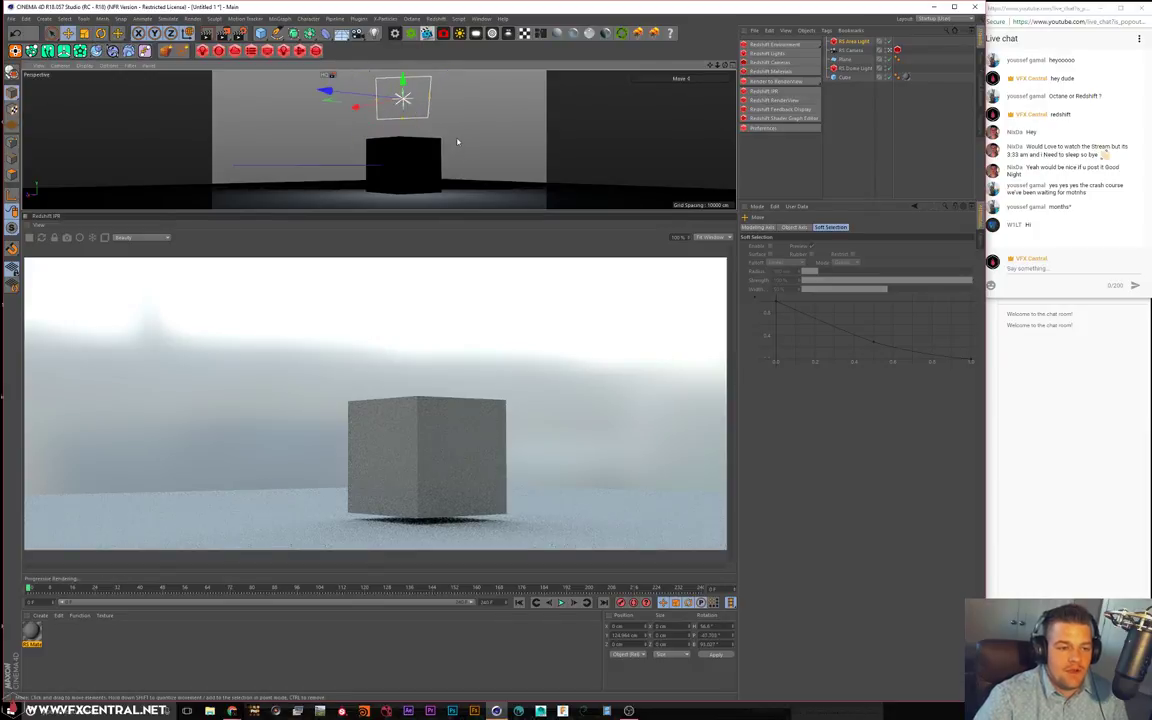
Stretch the area light into a long rectangle and move it away from the cube to a height of about 231 cm
mouse_move(458, 141)
left_mouse_down("alt")
mouse_move(491, 151)
mouse_move(468, 140)
left_mouse_up("alt")
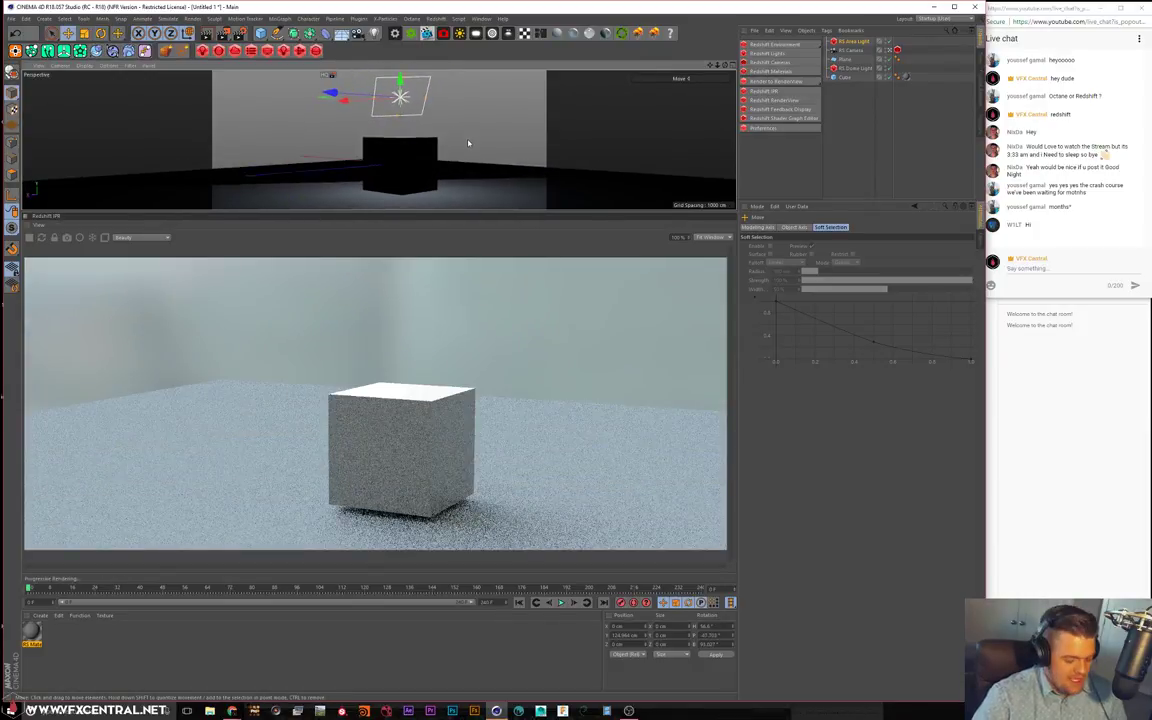
key("w")
left_click_drag(418, 172, 438, 136)
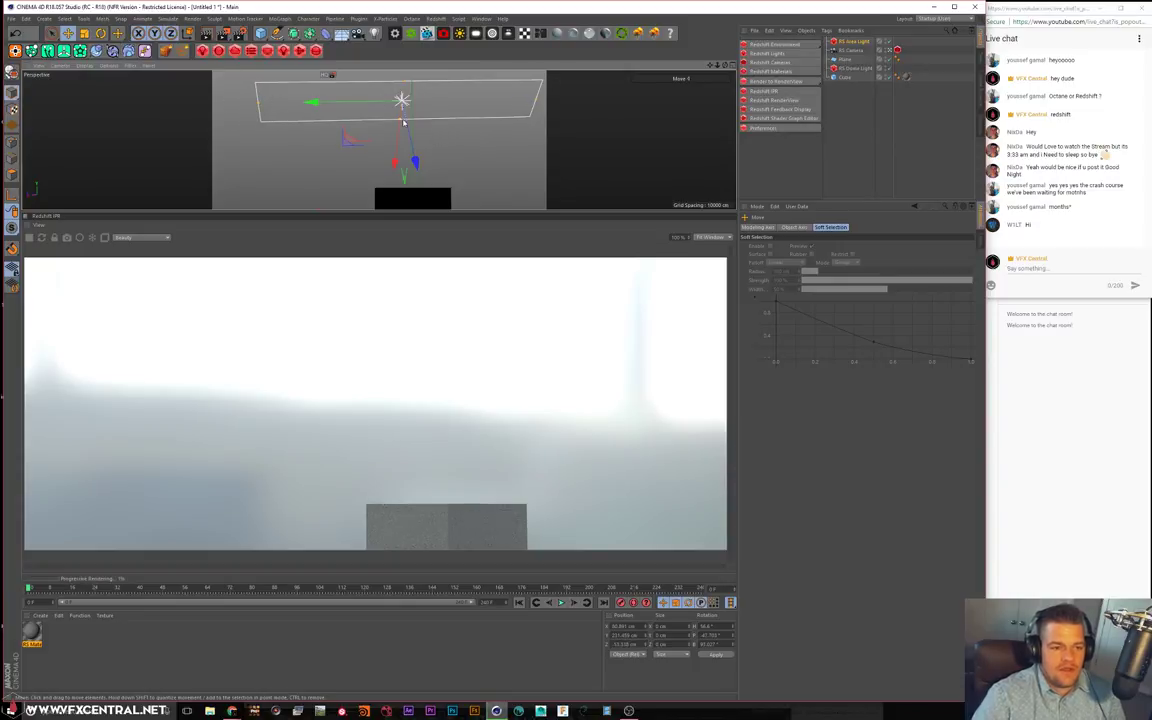
left_click_drag(405, 119, 469, 111)
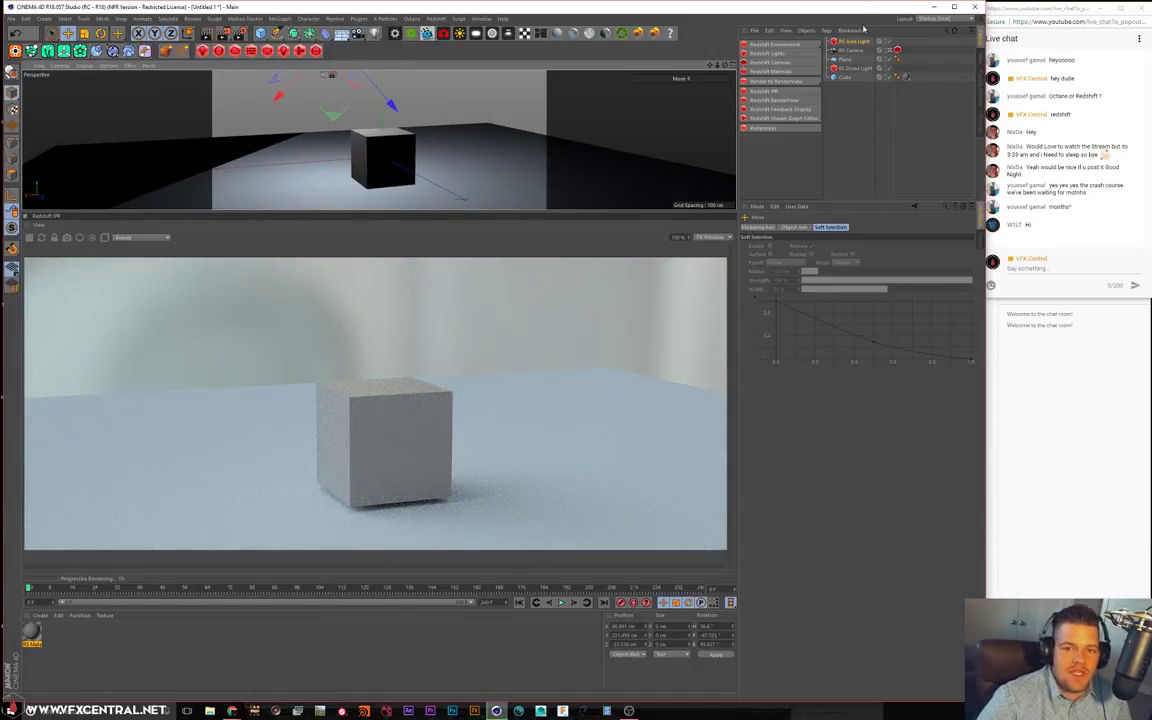
Compare the scene with the area light off and on, and set its intensity multiplier to 10
left_click(890, 42)
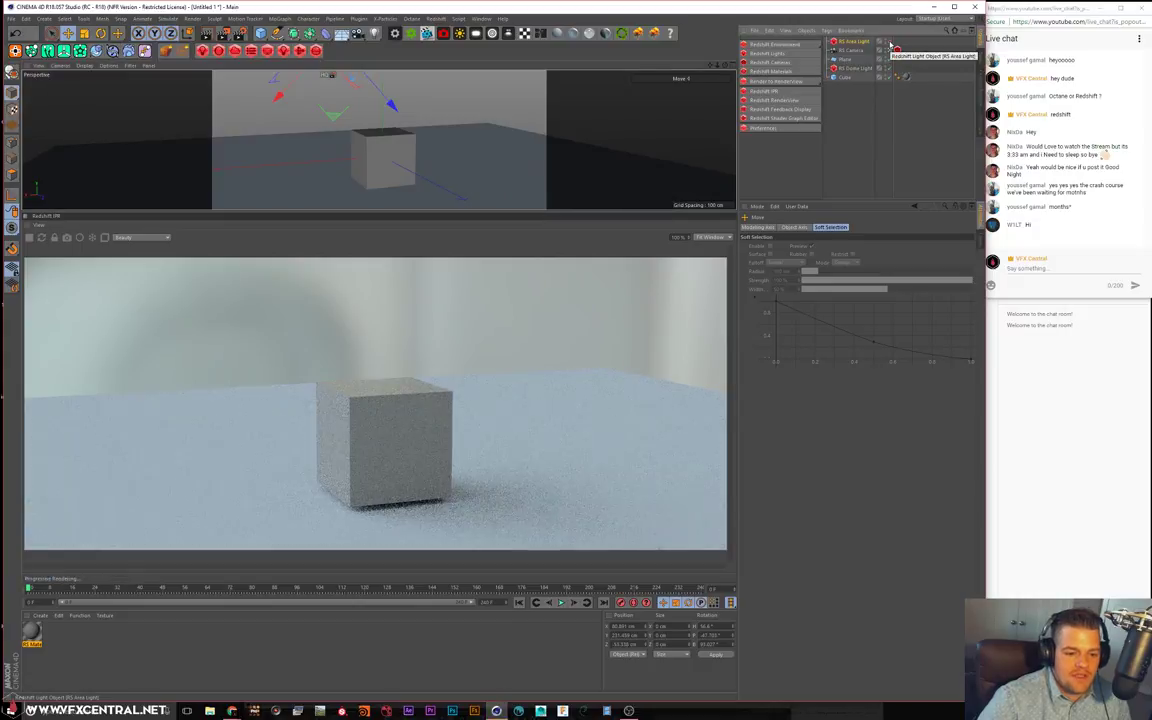
left_click(890, 42)
left_click(836, 42)
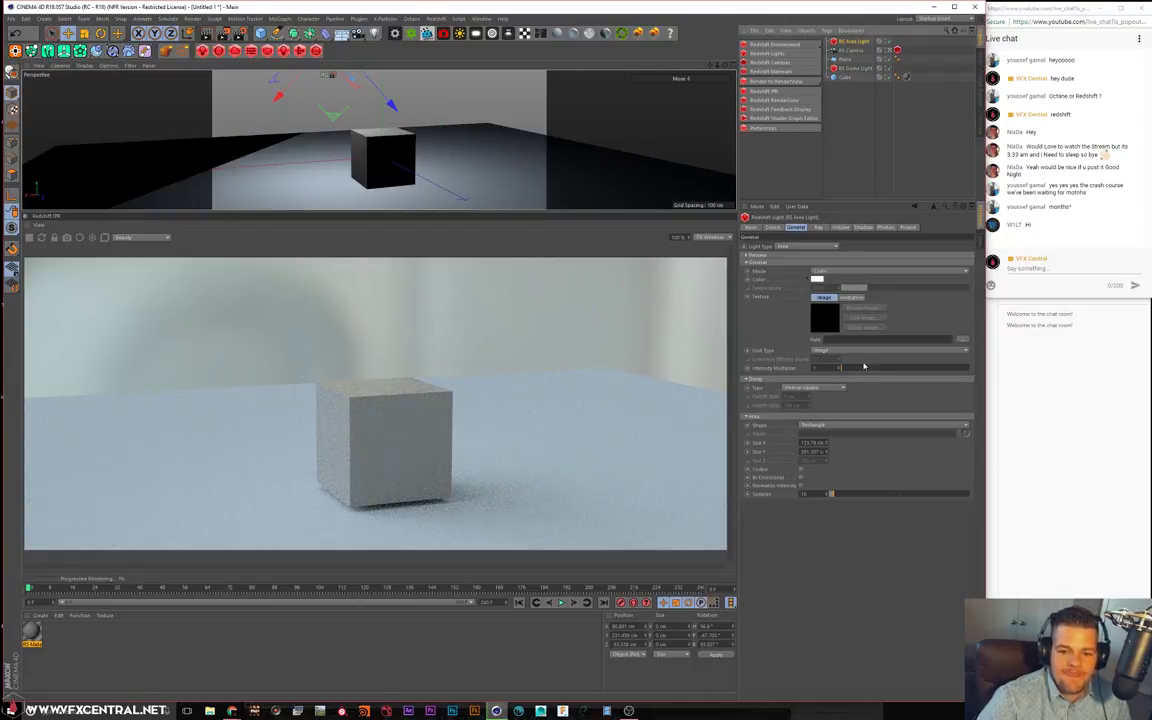
left_click(845, 370)
left_click(843, 369)
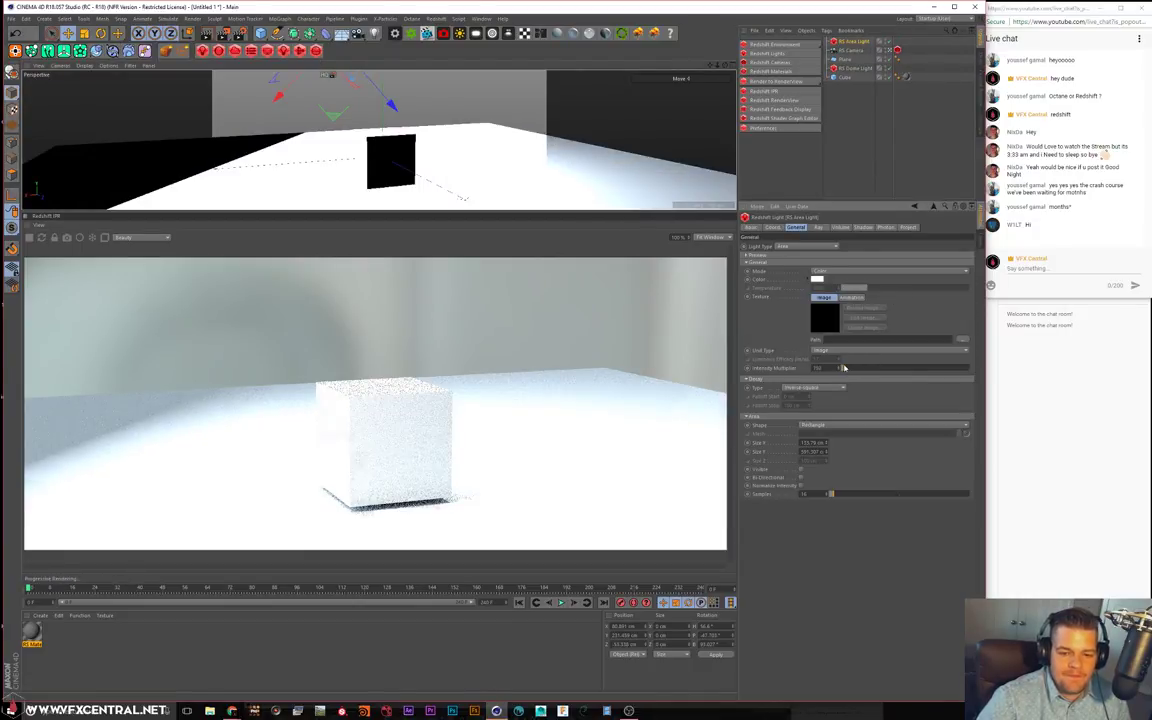
left_click_drag(834, 367, 466, 308)
type("10")
key("Return")
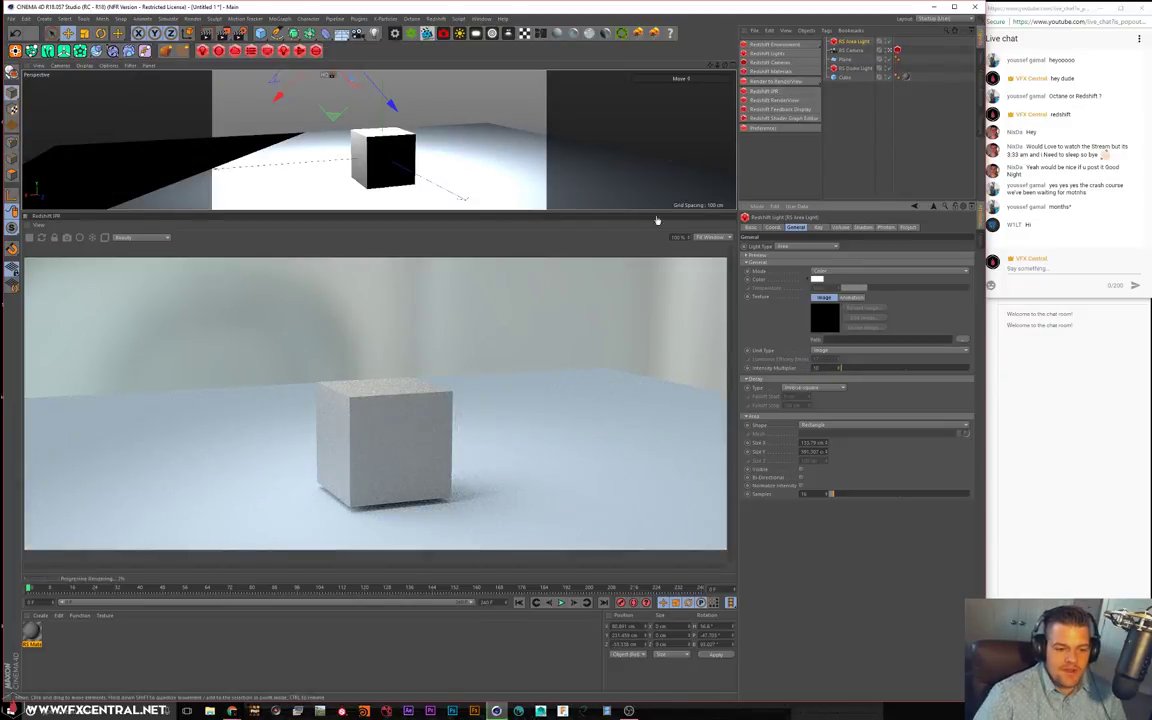
Set the film speed (ISO) to 20 in the Redshift camera tag's exposure settings
left_click_drag(537, 134, 477, 158, "alt")
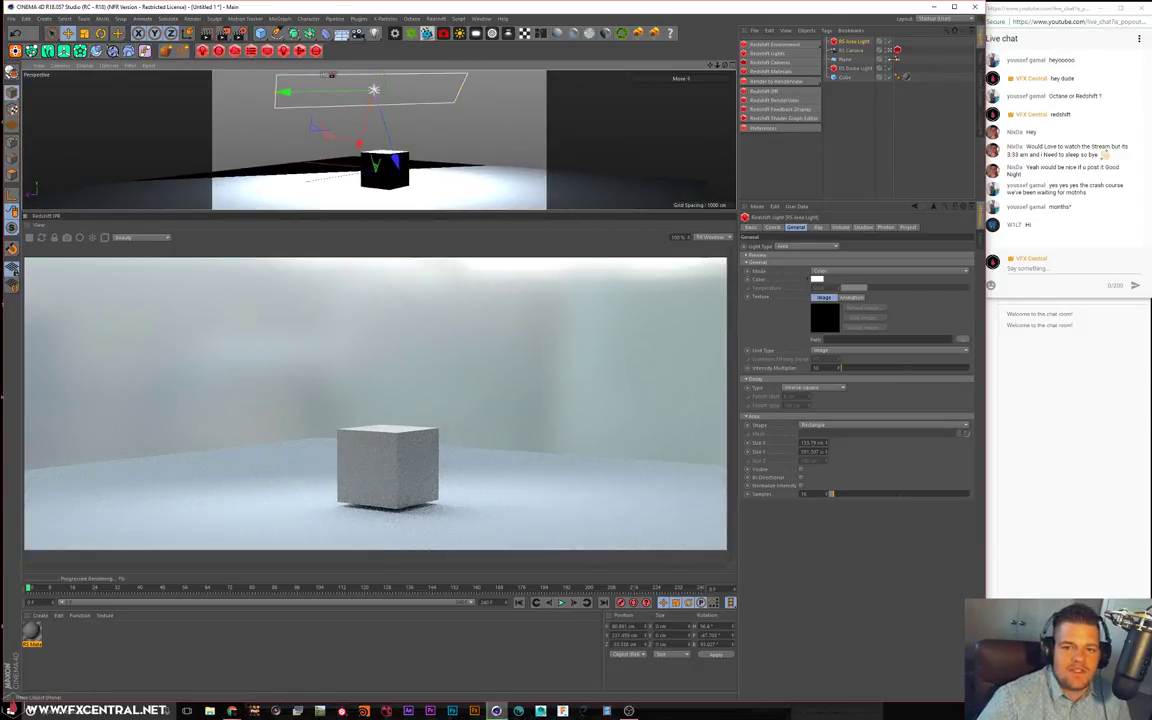
left_click(897, 50)
left_click(807, 228)
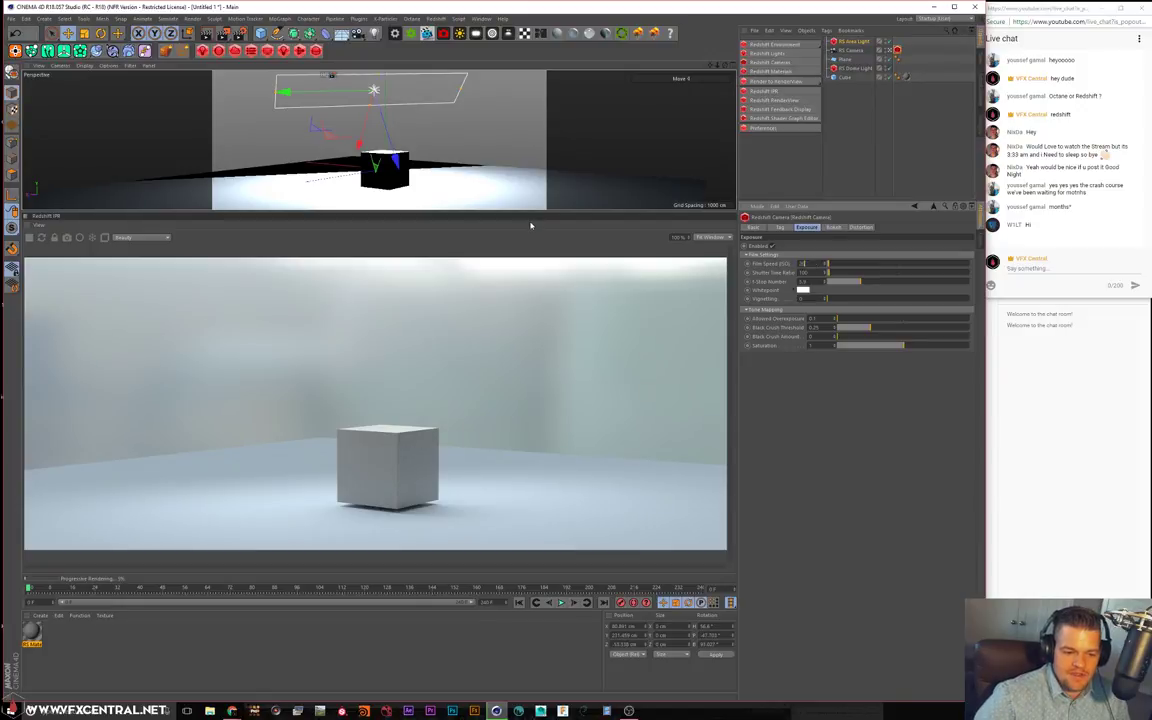
key("Return")
Move the area light farther back from the cube to a height of about 368 cm
left_click_drag(437, 131, 372, 78, "alt")
left_click_drag(448, 175, 418, 178, "alt")
right_click_drag(419, 177, 404, 210, "alt")
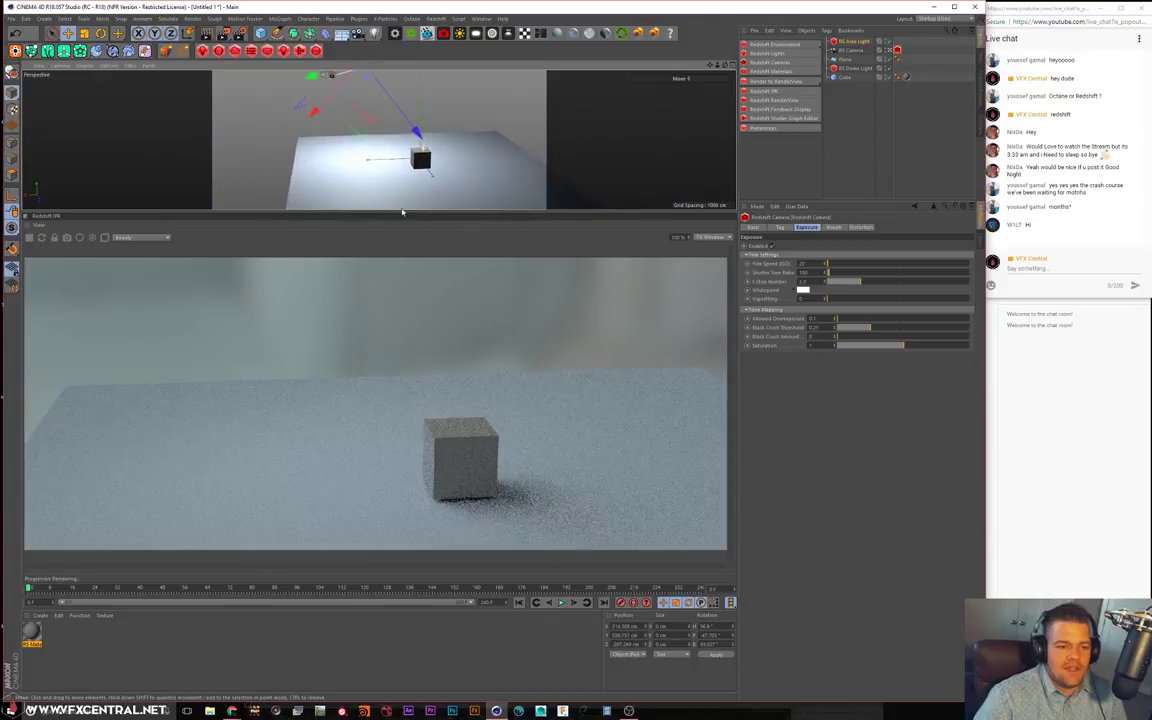
mouse_move(416, 132)
left_mouse_down()
mouse_move(446, 165)
mouse_move(454, 104)
mouse_move(420, 132)
left_mouse_up()
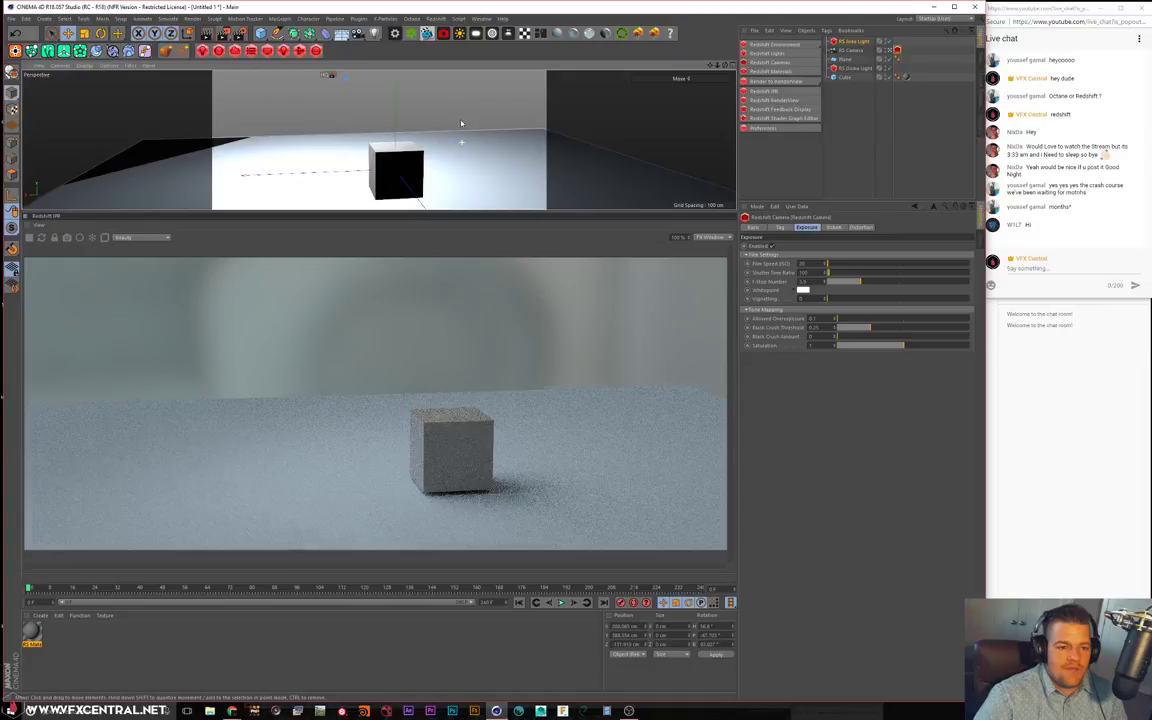
Try the area light's Temperature mode with a changed temperature and return the mode to Color
left_click(854, 42)
left_click(820, 271)
left_click(820, 271)
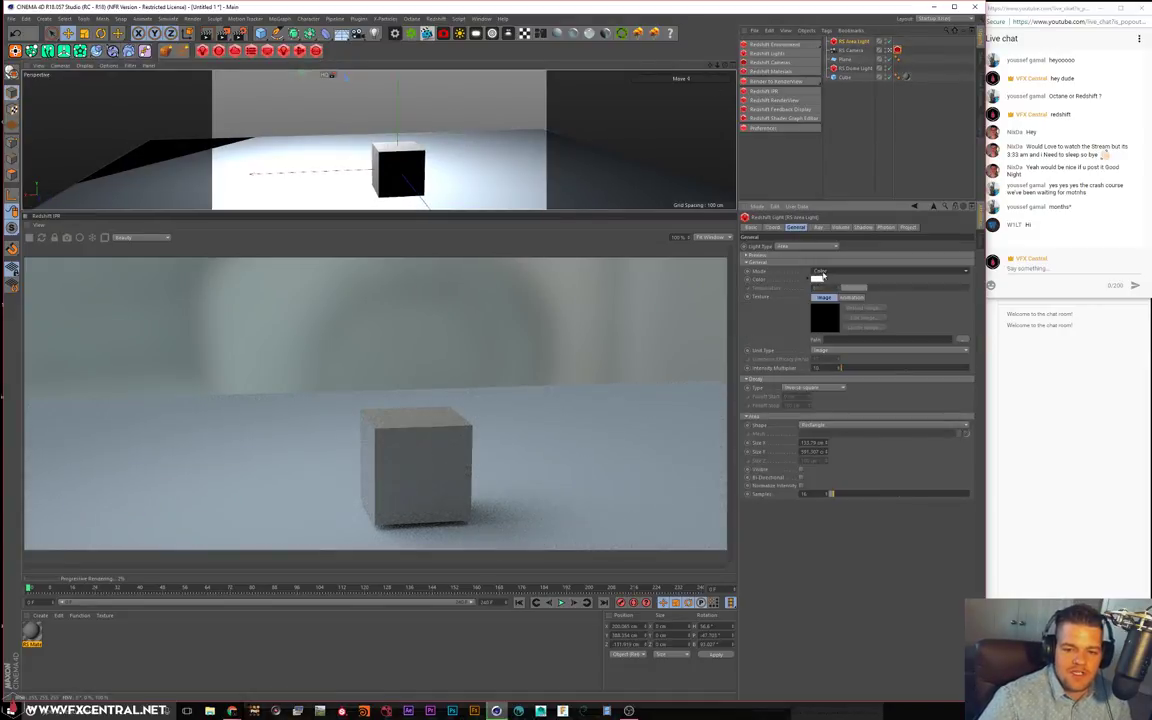
left_click(820, 271)
left_click(825, 290)
left_click_drag(856, 293, 846, 290)
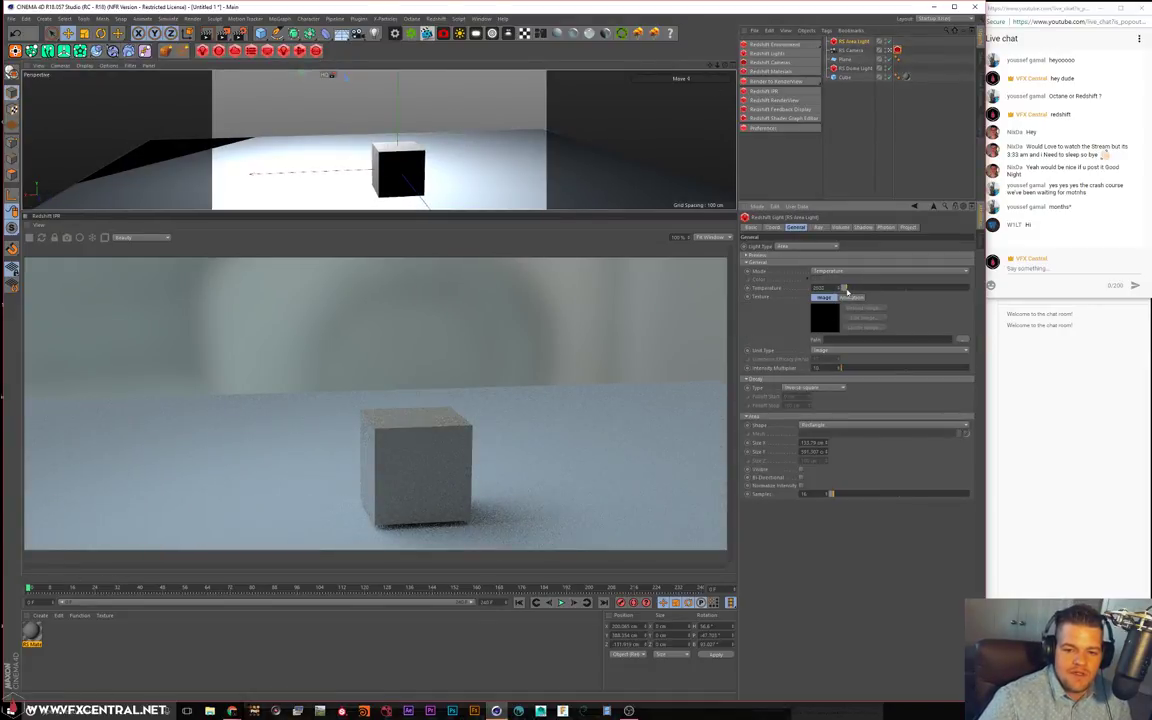
left_click(837, 272)
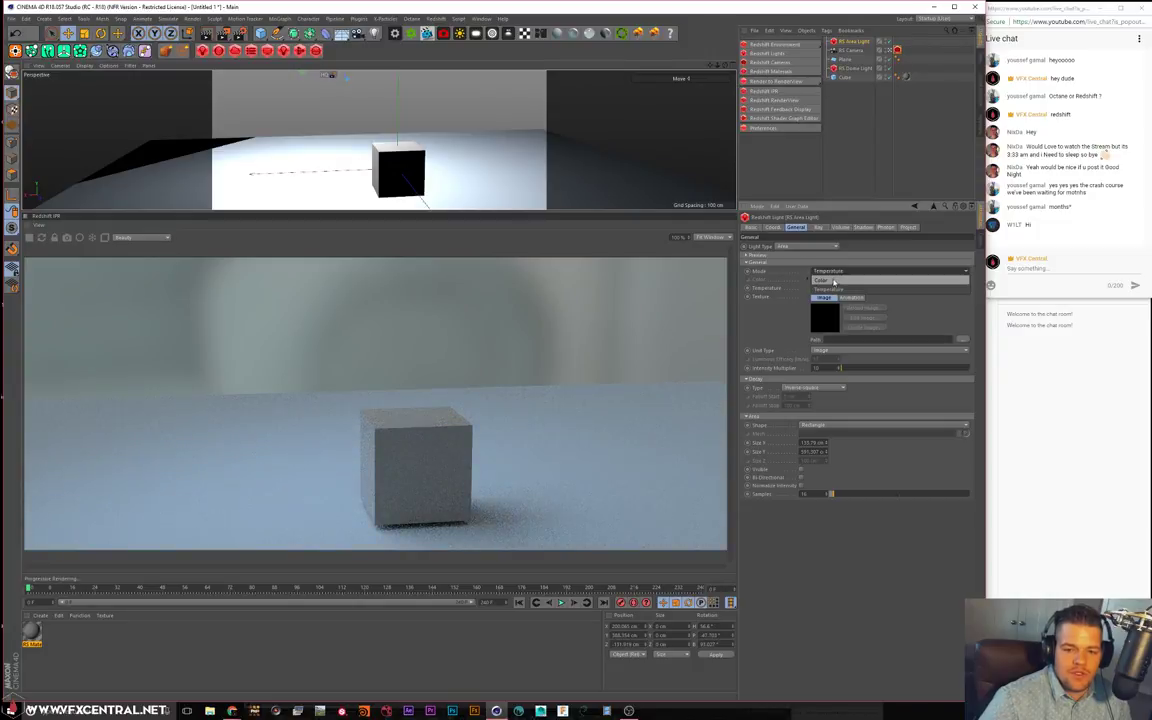
left_click(836, 281)
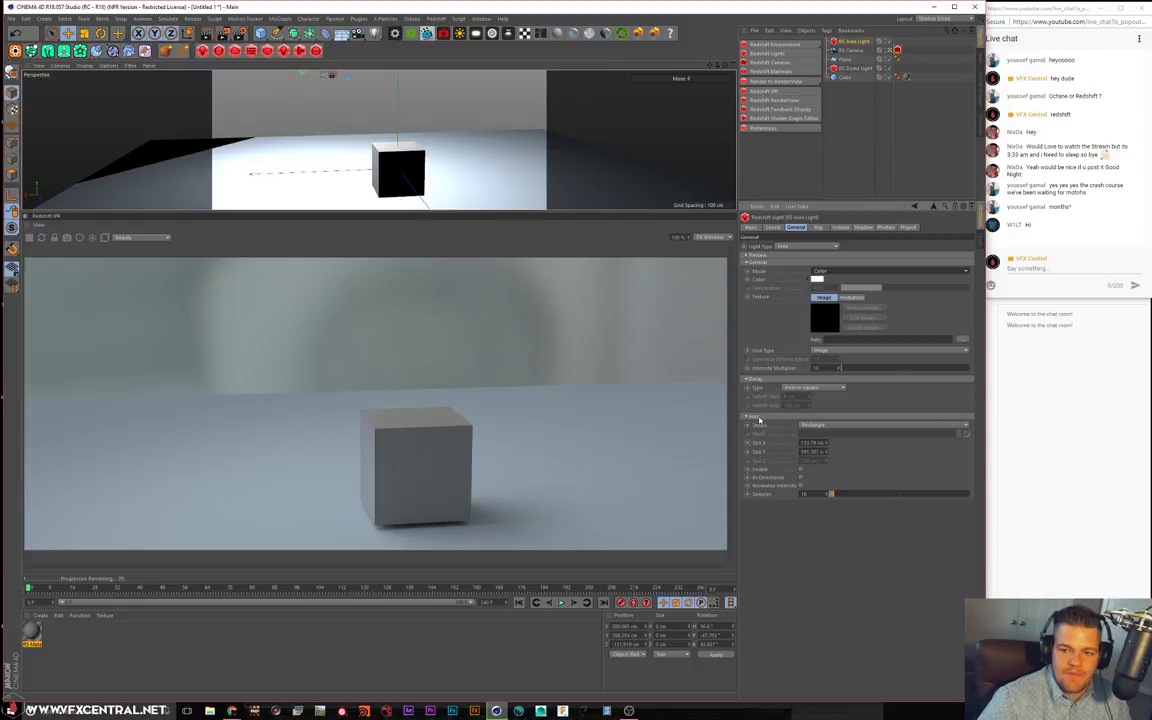
Examine the area light's shape and ray options and test its volume contribution scale, leaving it at 0
left_click(813, 425)
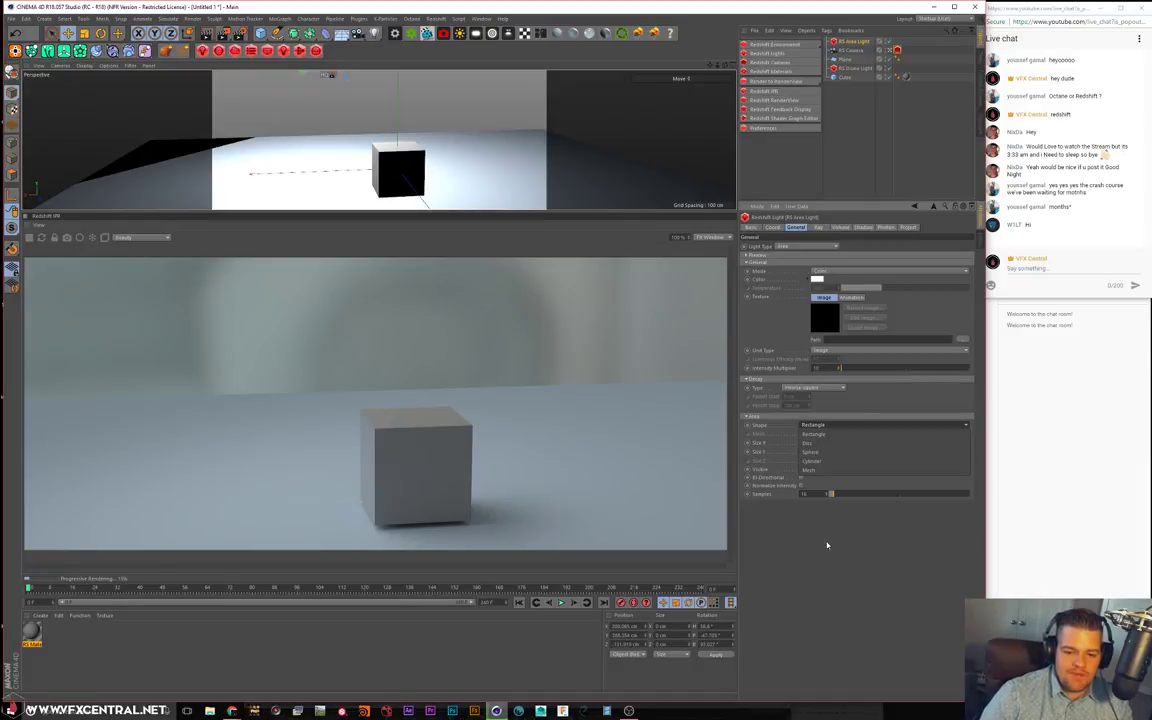
left_click(831, 423)
left_click(818, 227)
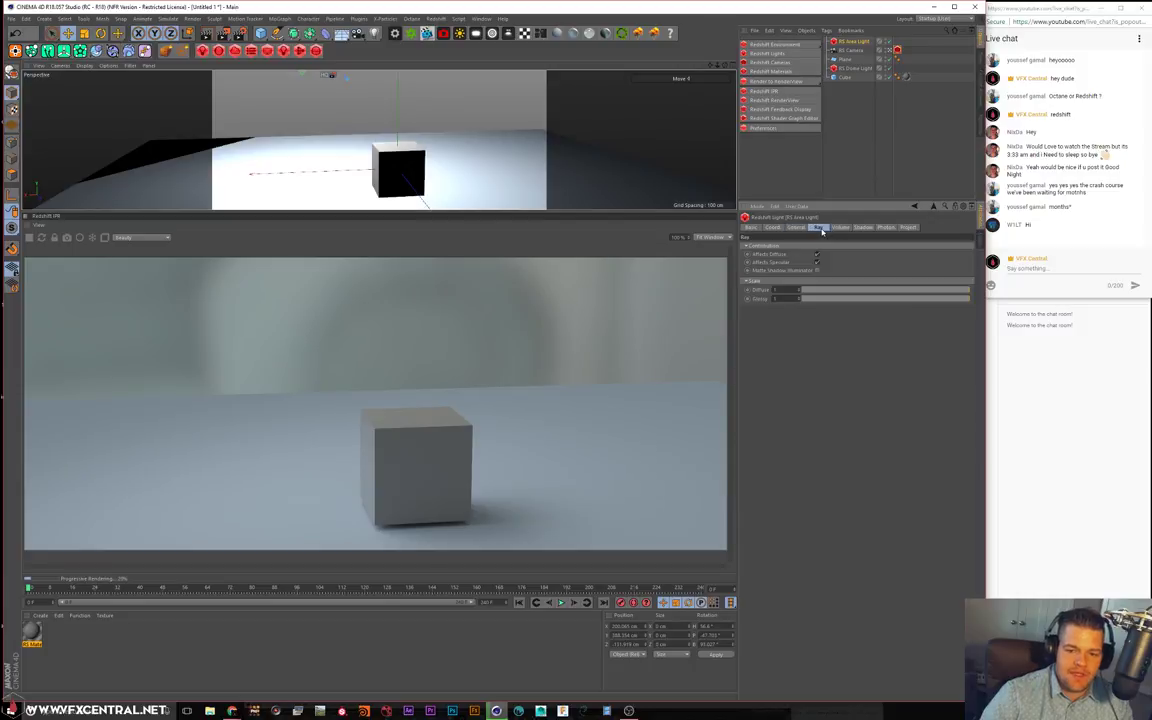
left_click(838, 227)
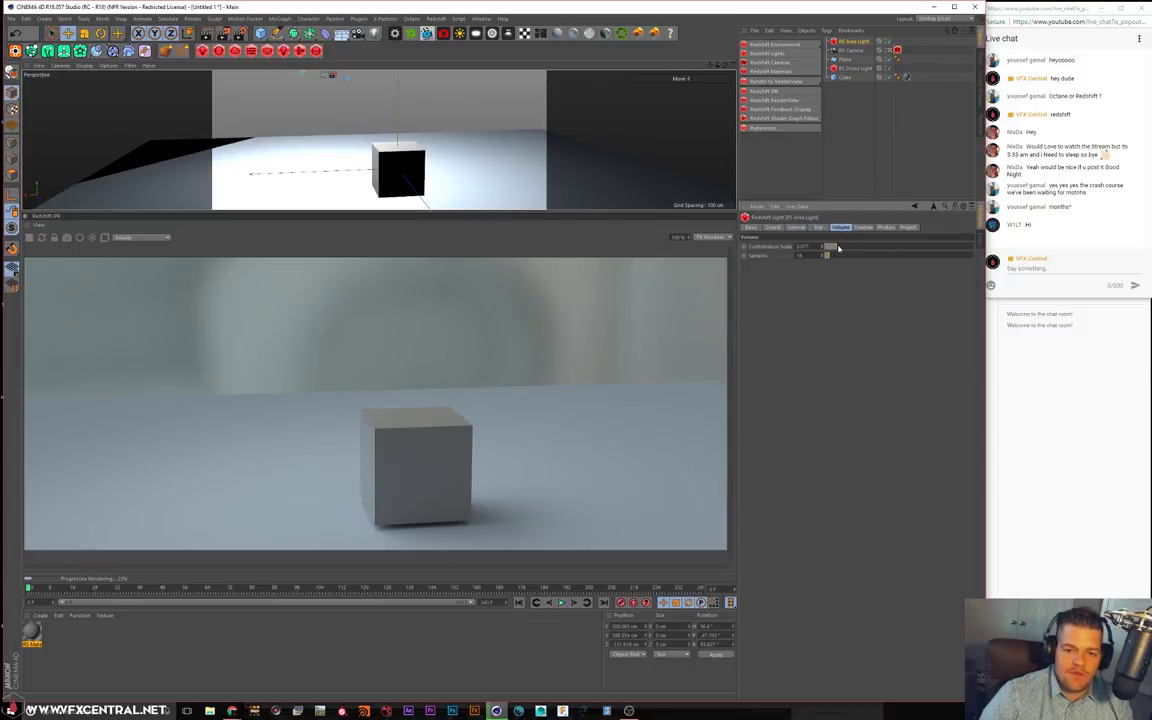
left_click_drag(838, 248, 869, 241)
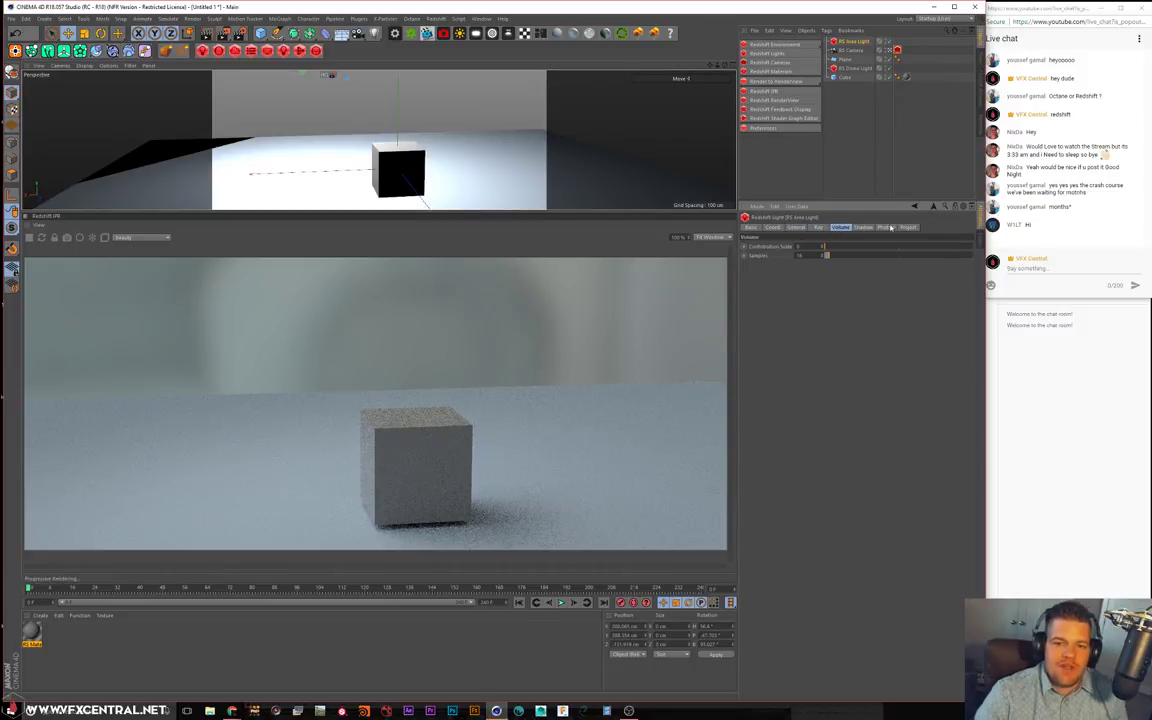
Make the area light smaller and move it closer to the cube along its aiming direction
scroll(449, 101, "down", 5)
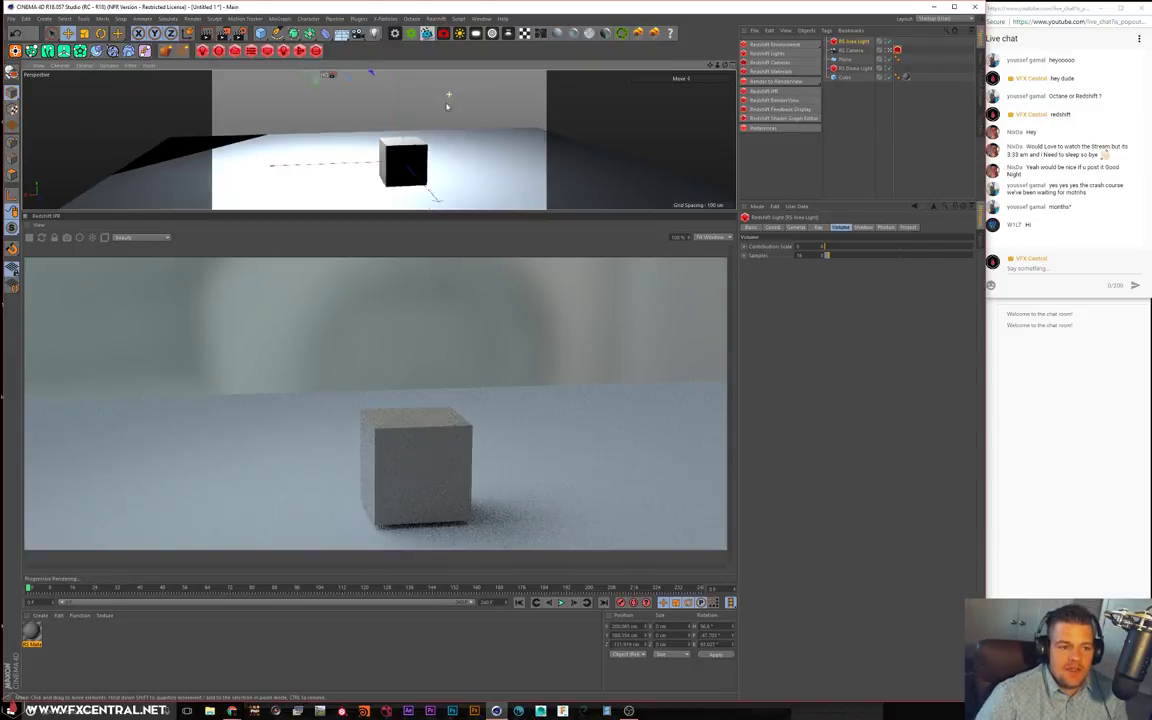
left_click_drag(453, 100, 448, 146, "alt")
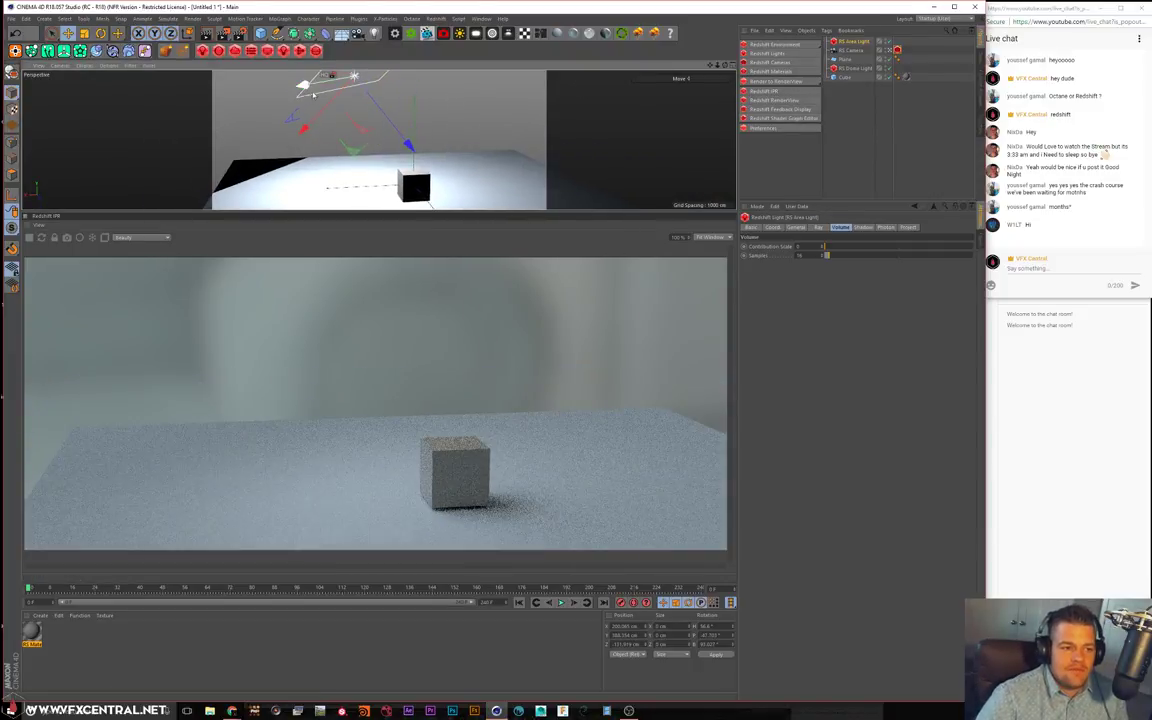
left_click_drag(310, 88, 343, 80)
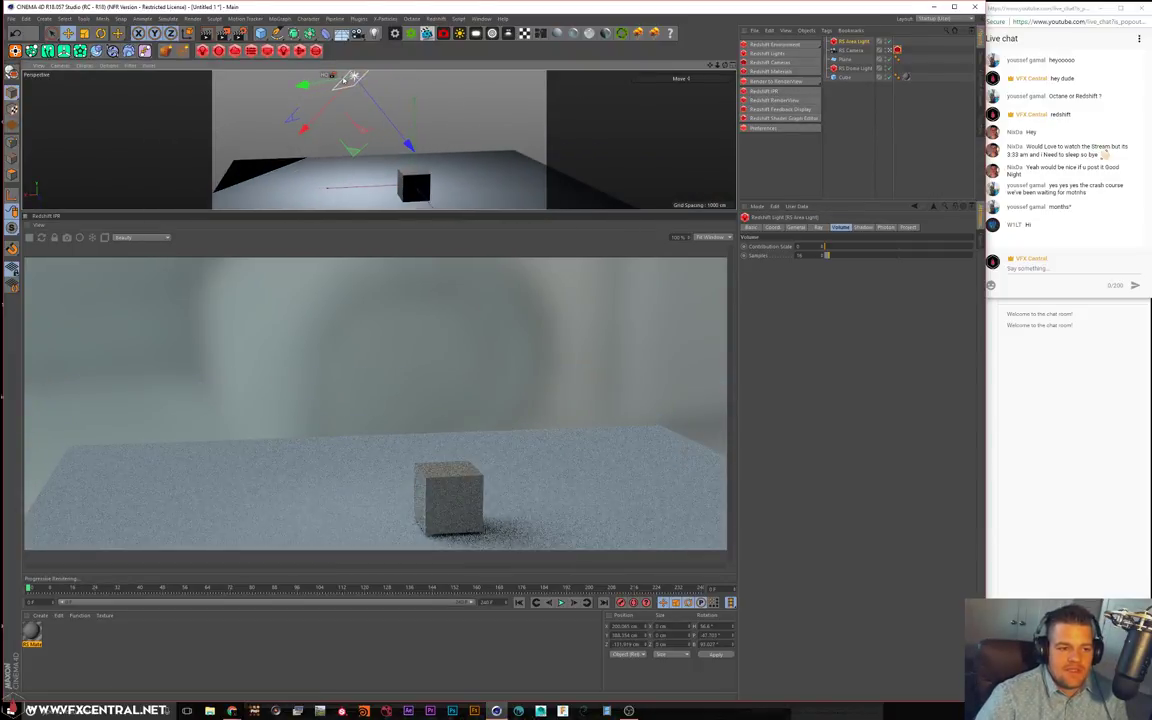
left_click_drag(408, 144, 461, 157)
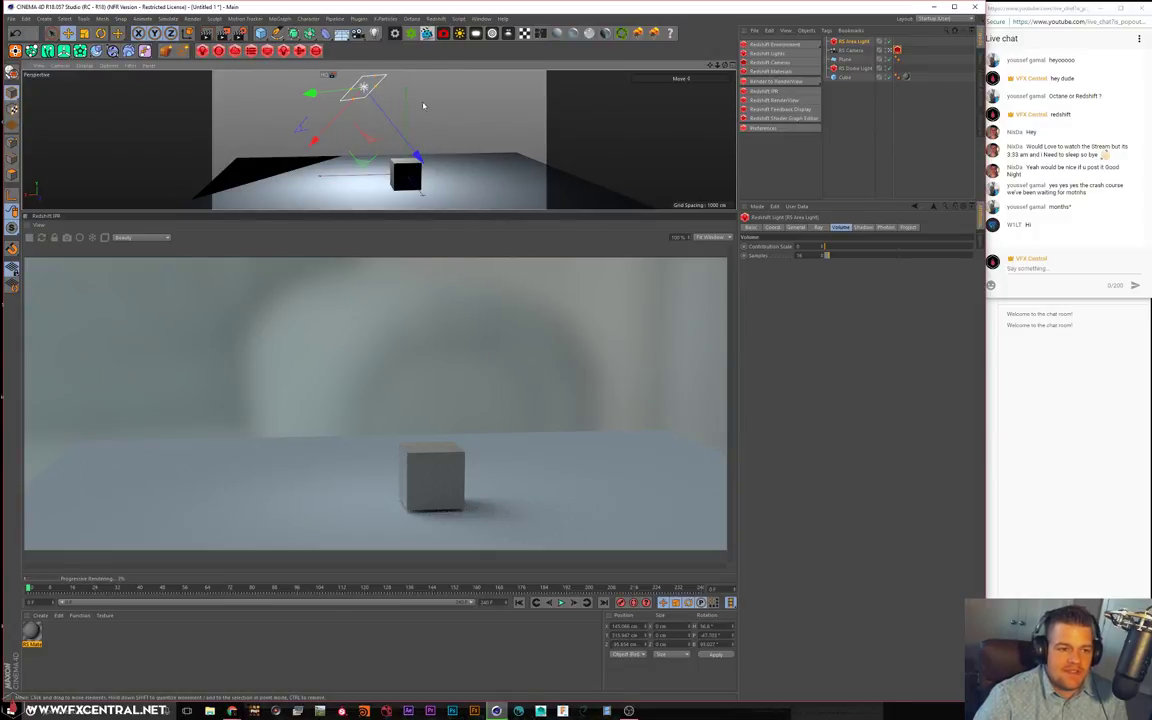
left_click_drag(423, 105, 382, 96, "alt")
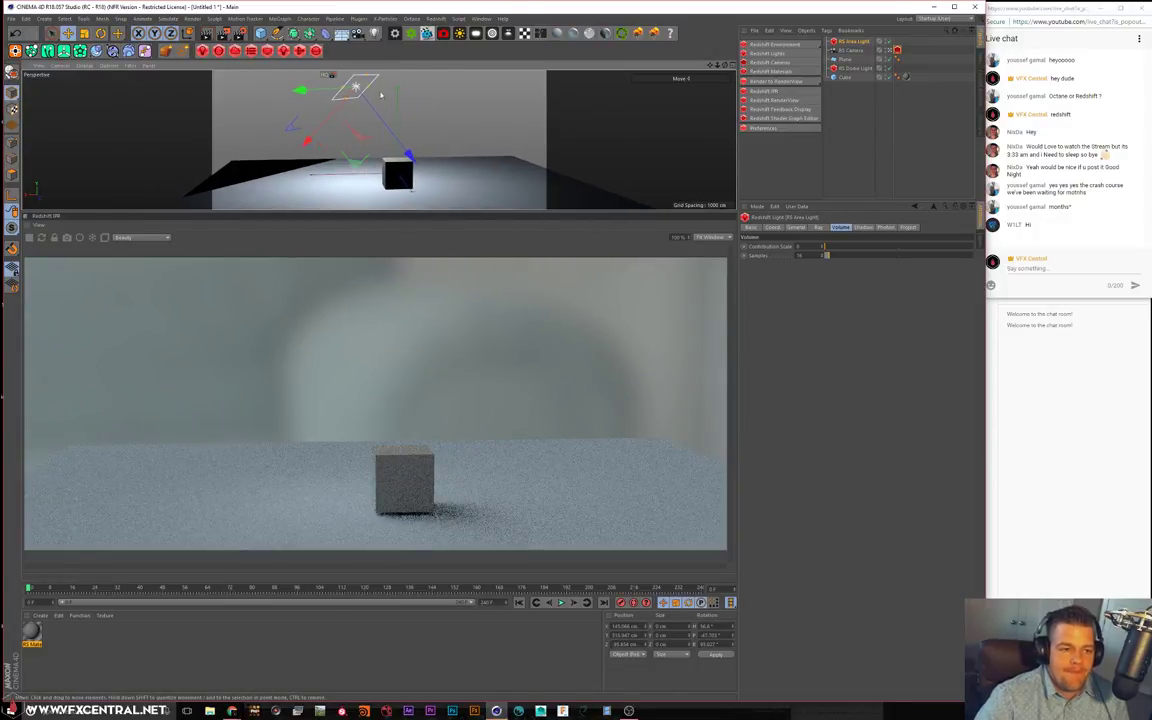
Add a Redshift Environment to the scene and raise its volume scattering amount
left_click(793, 45)
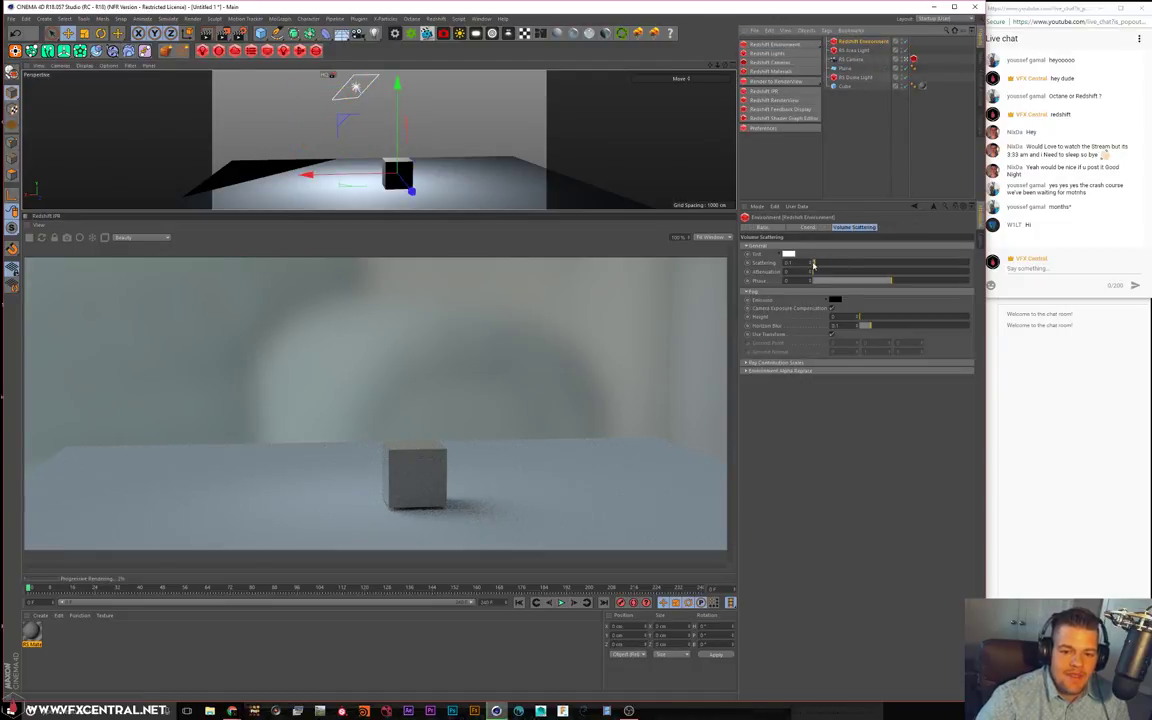
left_click_drag(818, 262, 821, 262)
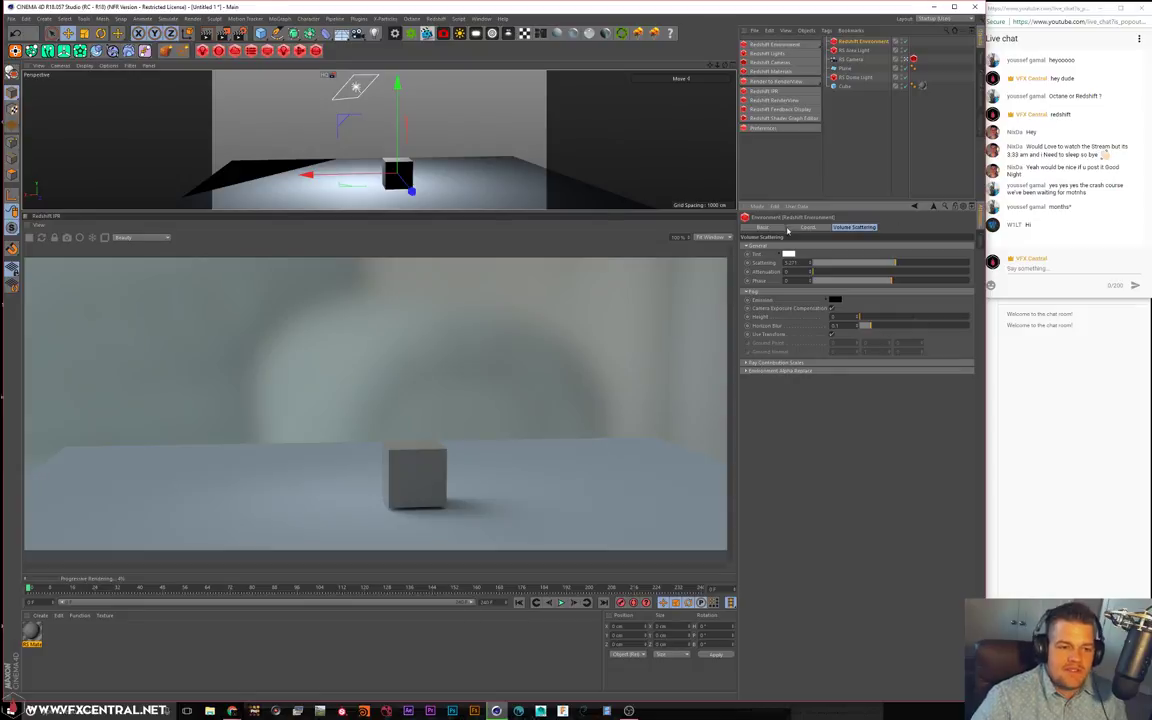
Try the area light's volume contribution scale at 1 and reduce it to about 0.05
left_click(850, 50)
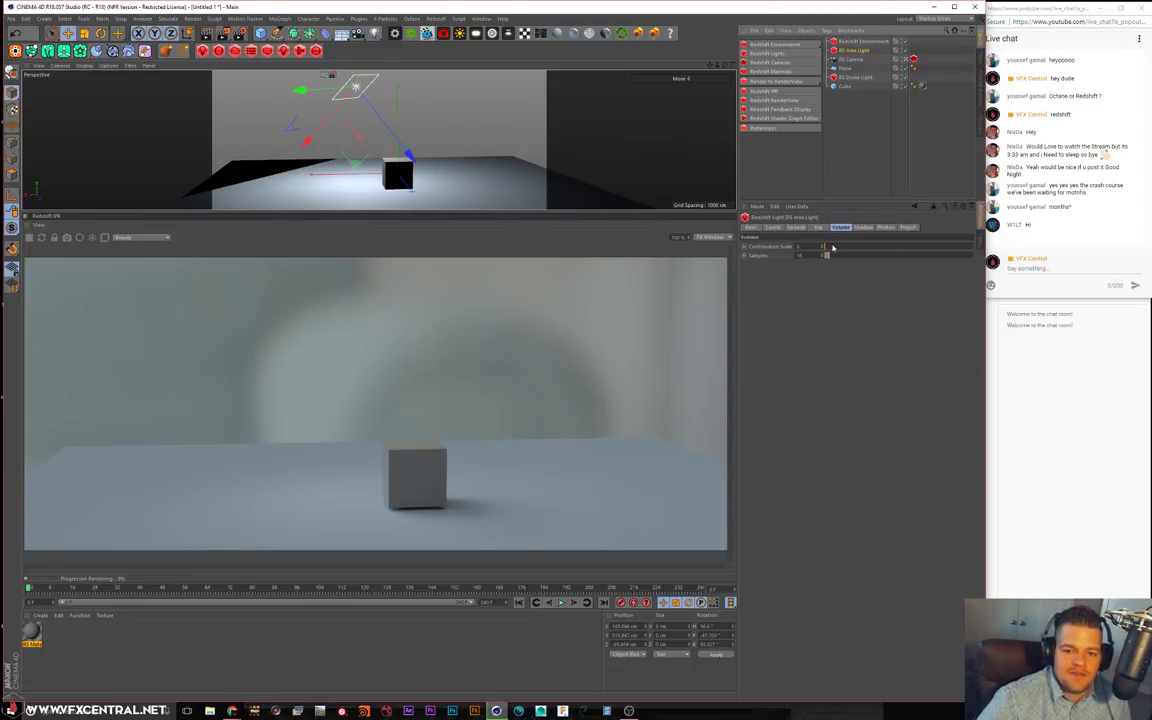
left_click_drag(829, 247, 976, 249)
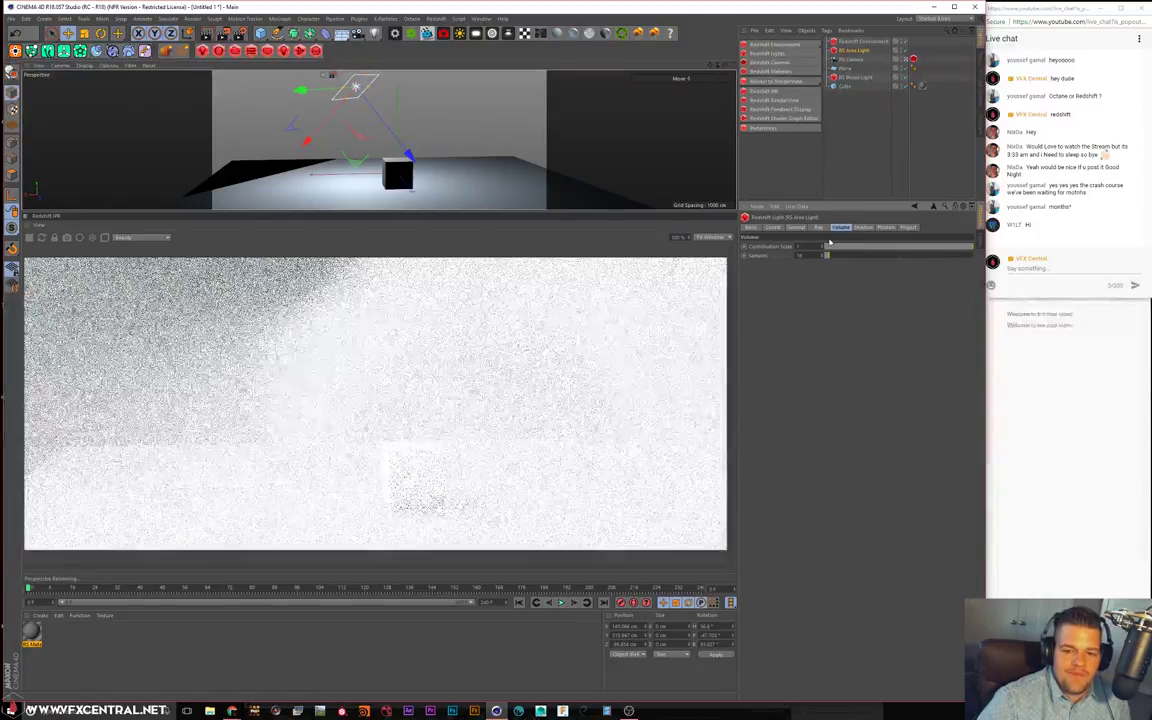
left_click_drag(829, 247, 834, 247)
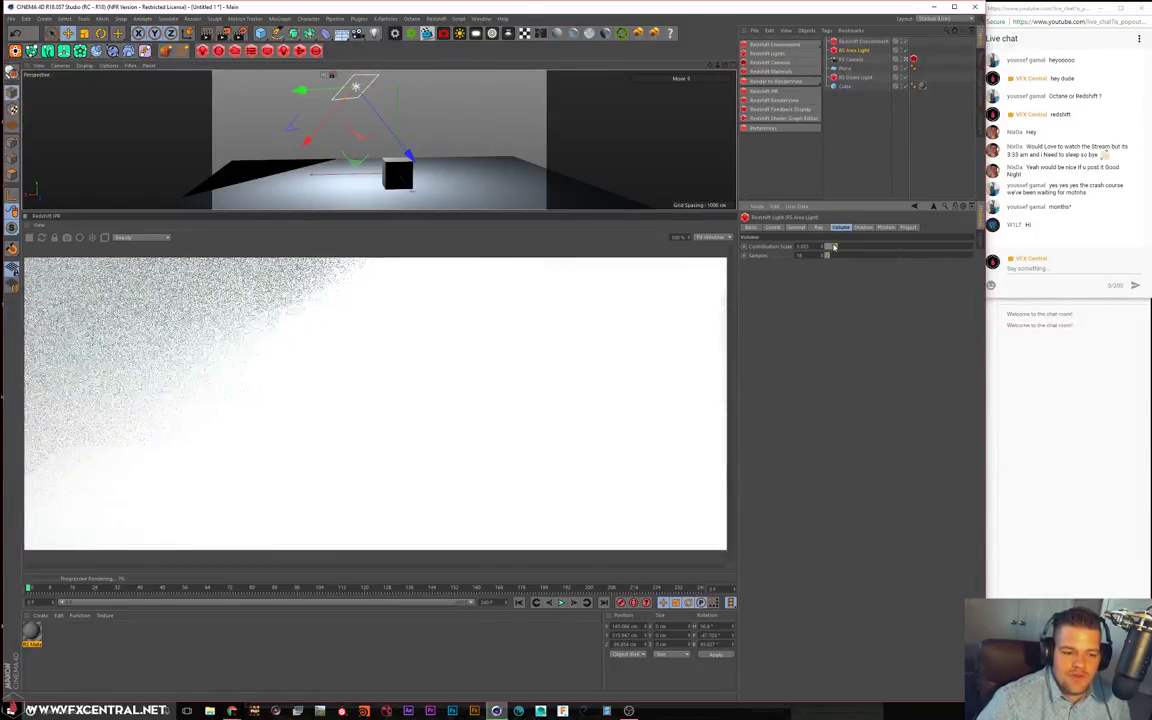
Scale down the area light and place it above the cube at a height of about 274 cm, pointing downward
key("t")
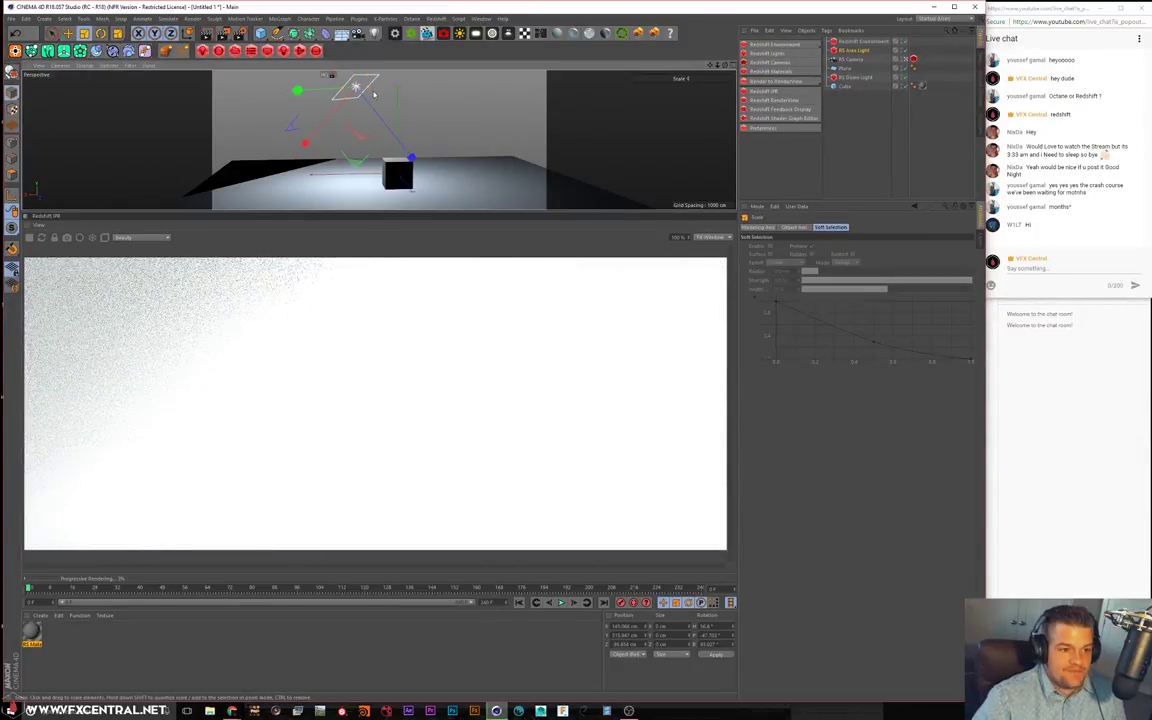
left_click_drag(373, 95, 426, 173)
key("e")
middle_click_drag(415, 146, 419, 130, "alt")
left_click_drag(328, 162, 347, 144)
key("r")
left_click_drag(450, 93, 437, 133)
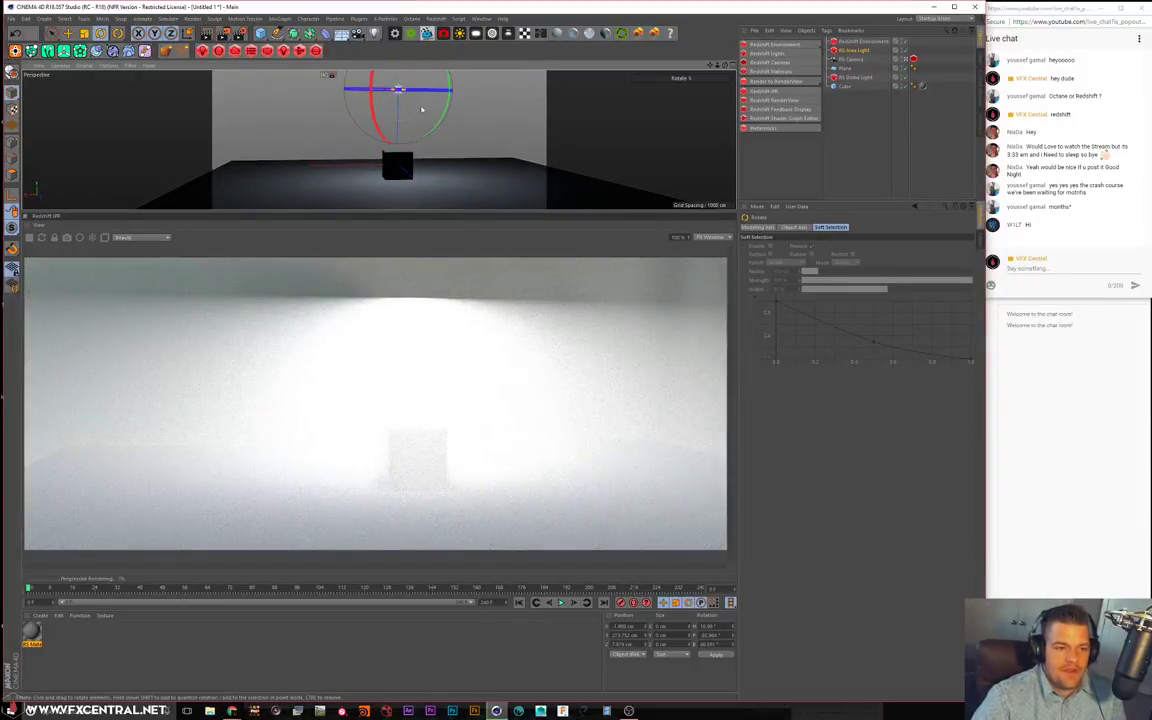
key("t")
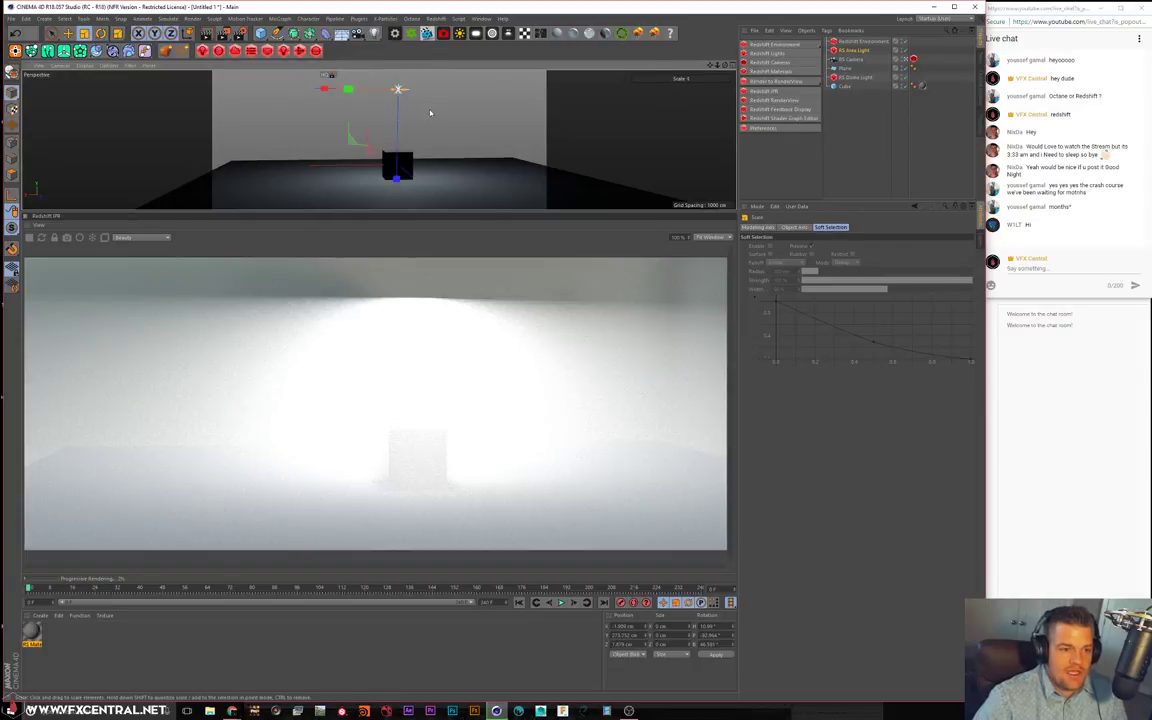
left_click_drag(430, 111, 375, 129)
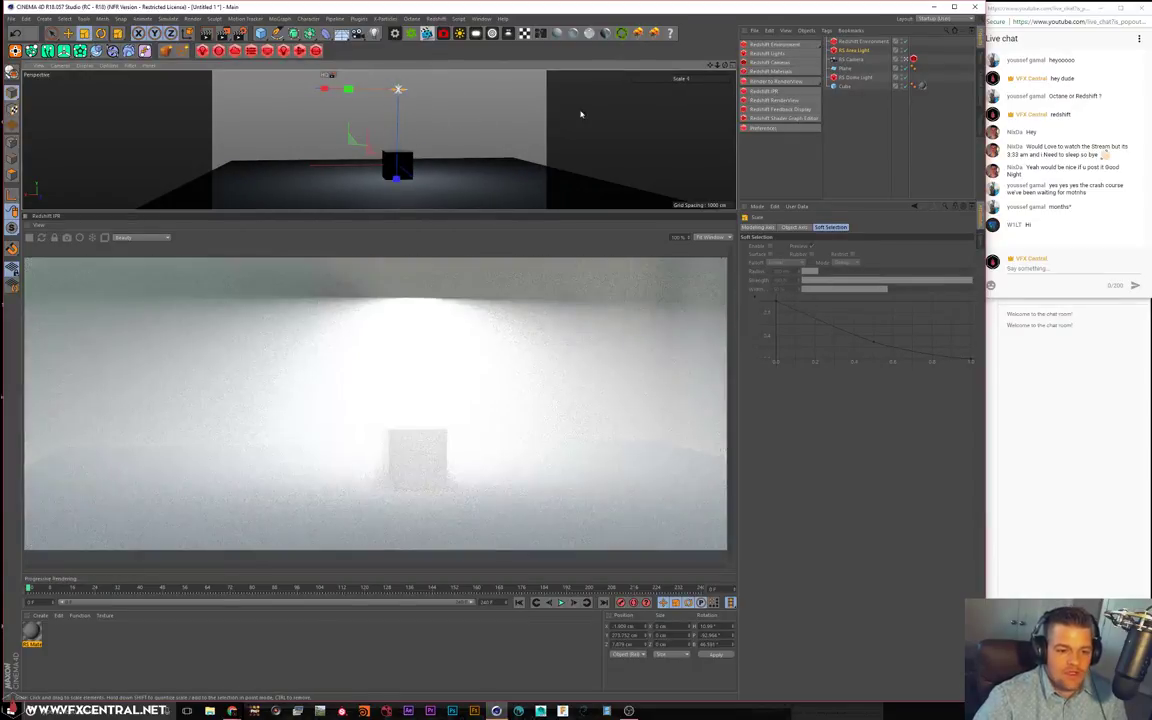
Set the area light's volume contribution scale to 0 and deselect the light
left_click(851, 50)
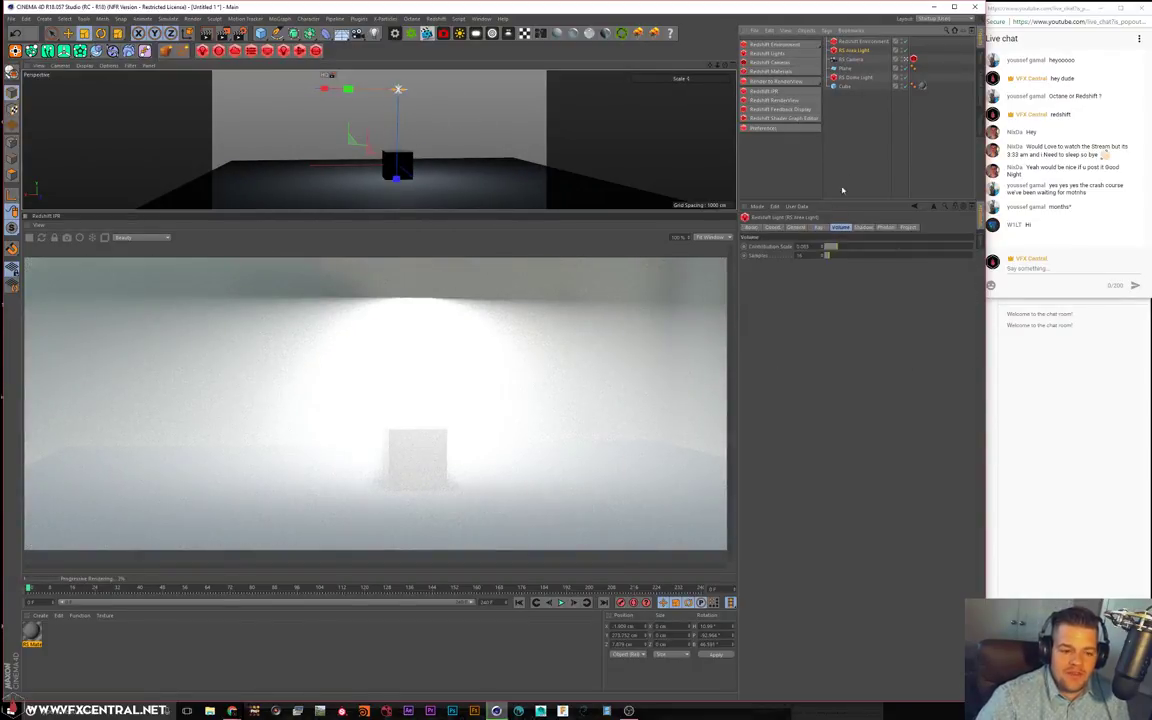
left_click_drag(832, 246, 825, 247)
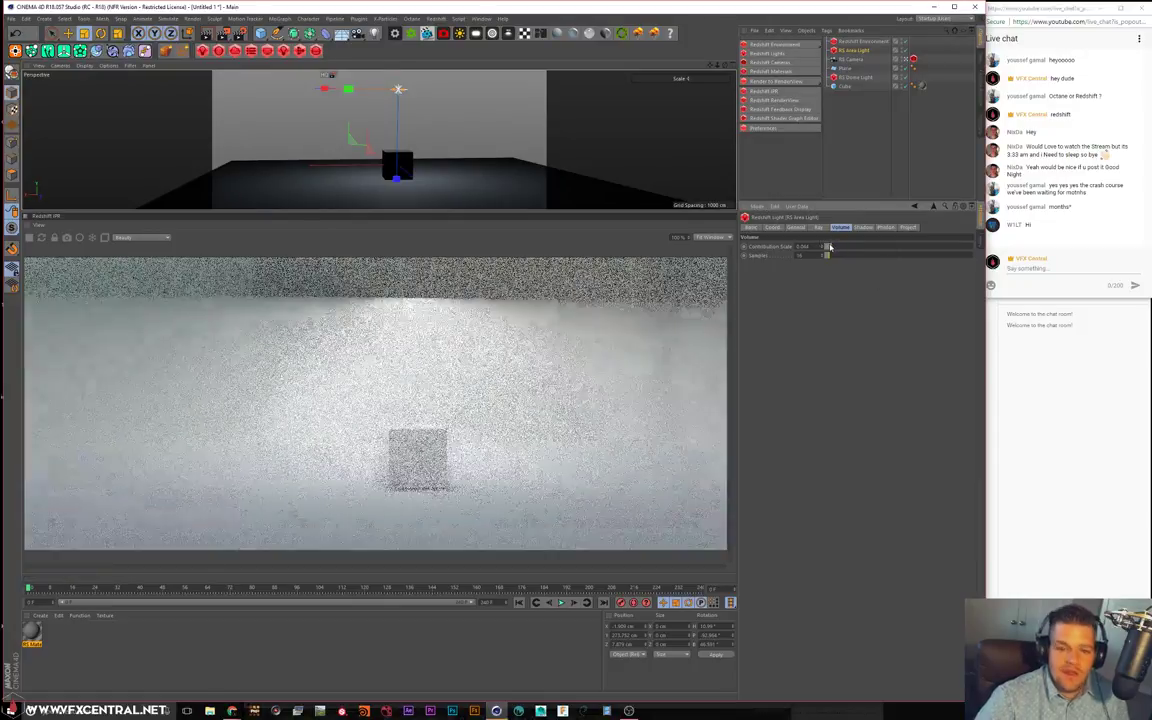
left_click(866, 121)
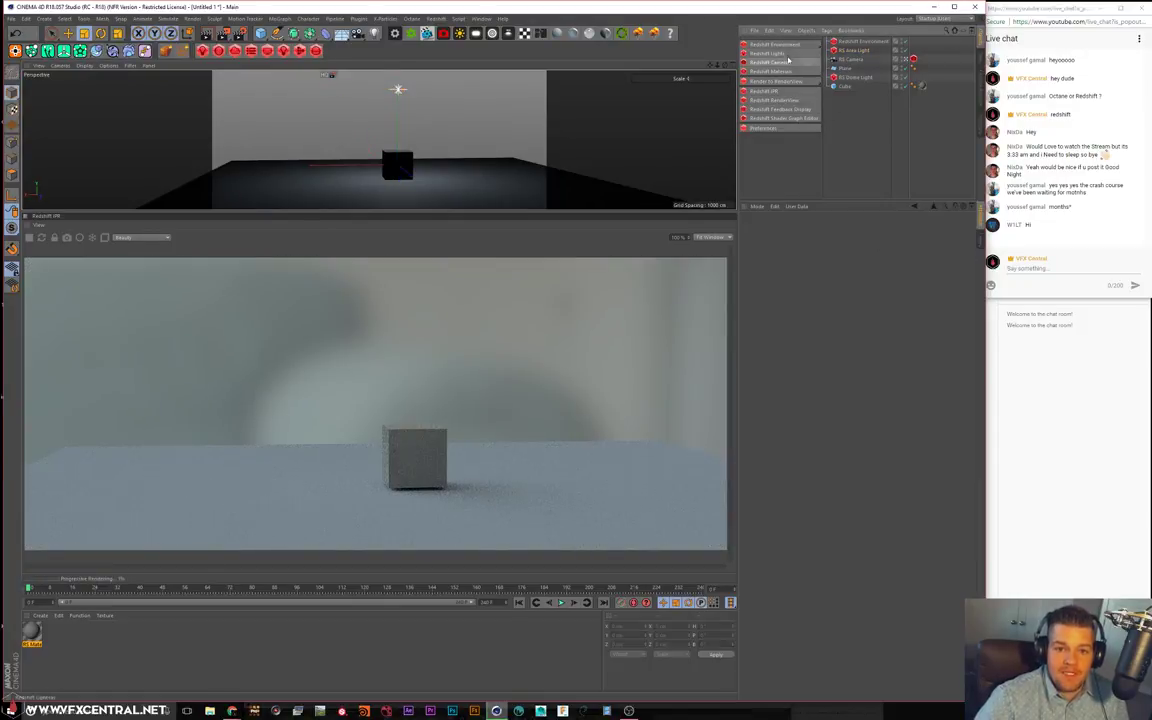
Add a Redshift spot light about 176 cm above the scene origin and pitch it about -79° to aim down at the cube
mouse_move(812, 60)
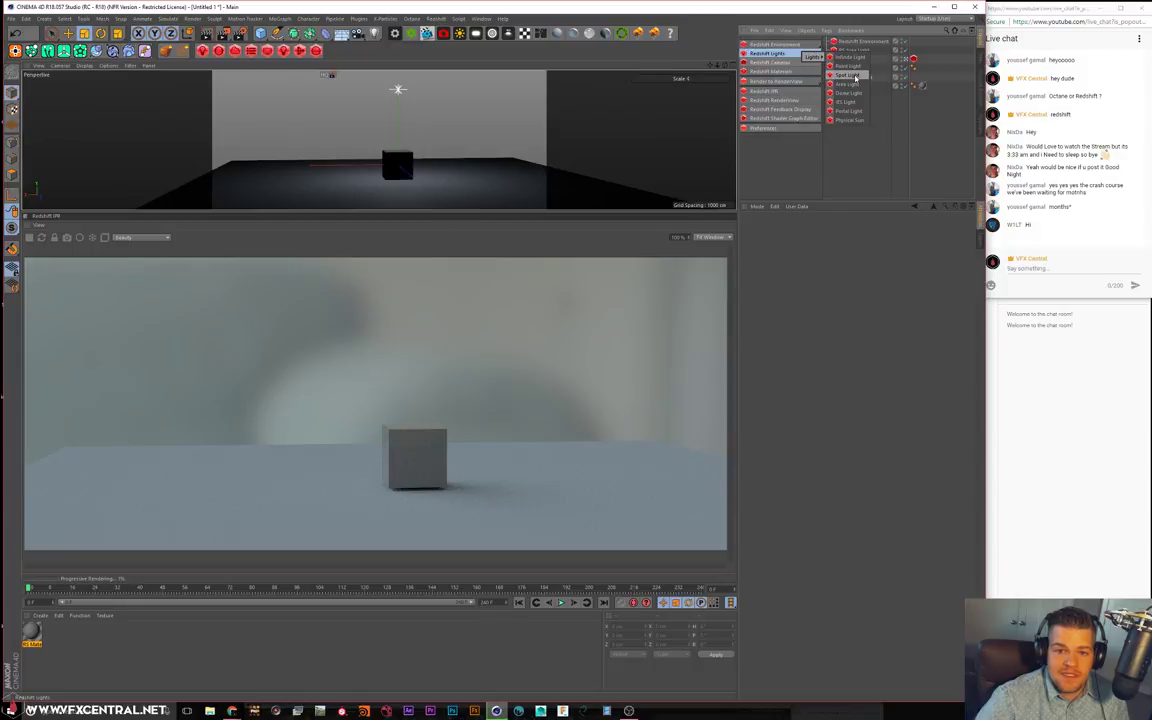
left_click(850, 75)
key("e")
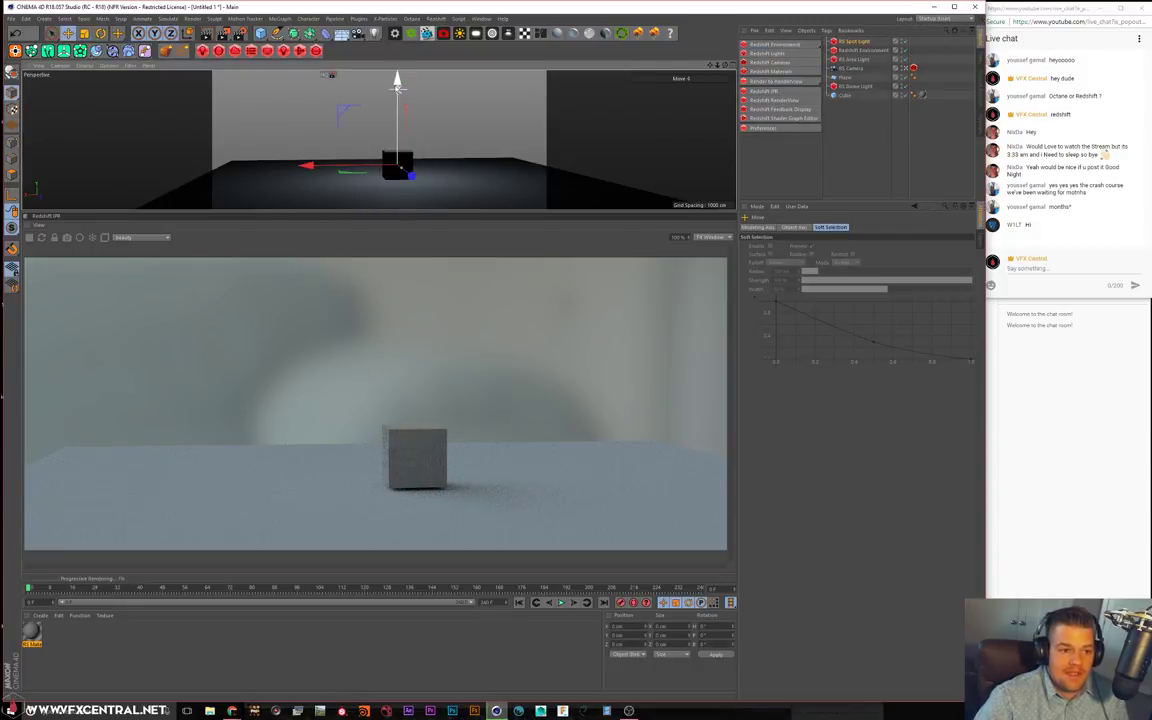
mouse_move(398, 92)
left_mouse_down()
mouse_move(366, 76)
mouse_move(386, 90)
left_mouse_up()
key("r")
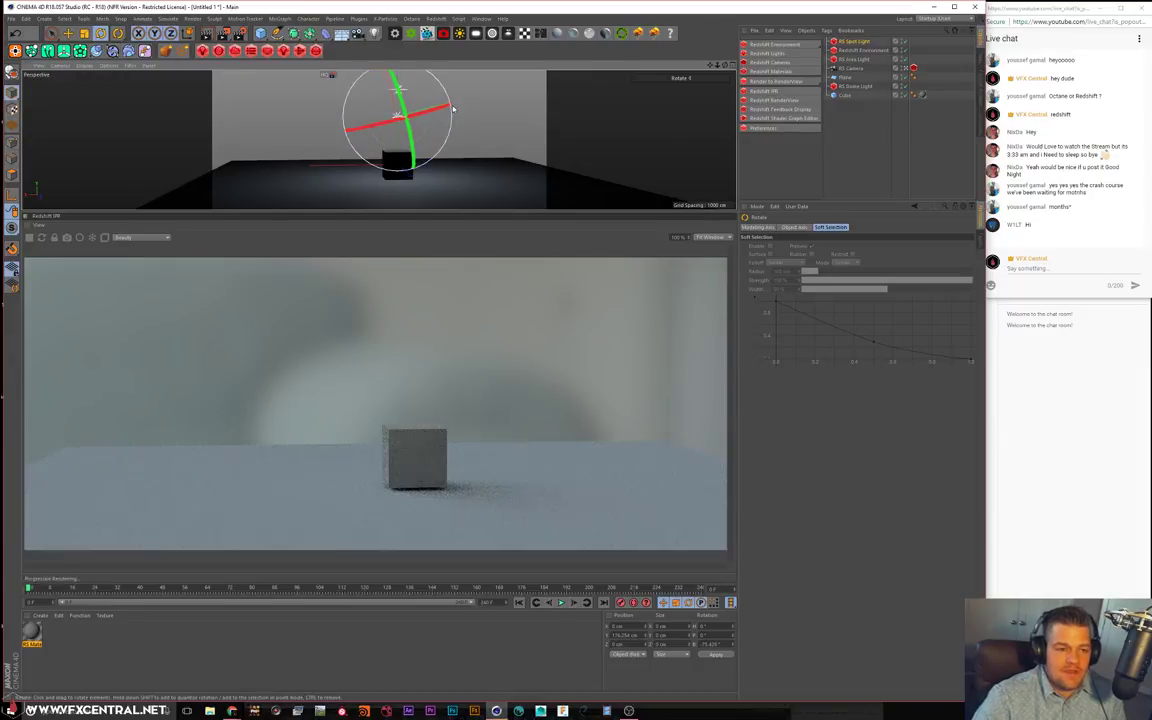
key("ctrl+z")
left_click_drag(453, 110, 473, 116, "alt")
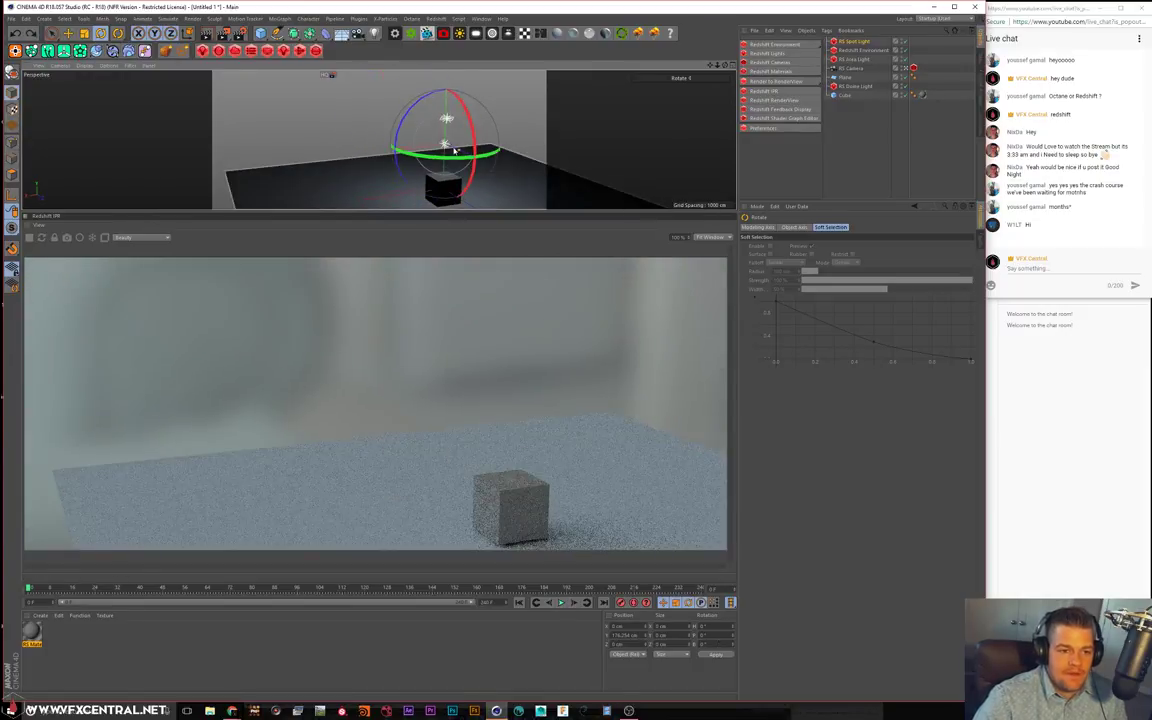
left_click(380, 143)
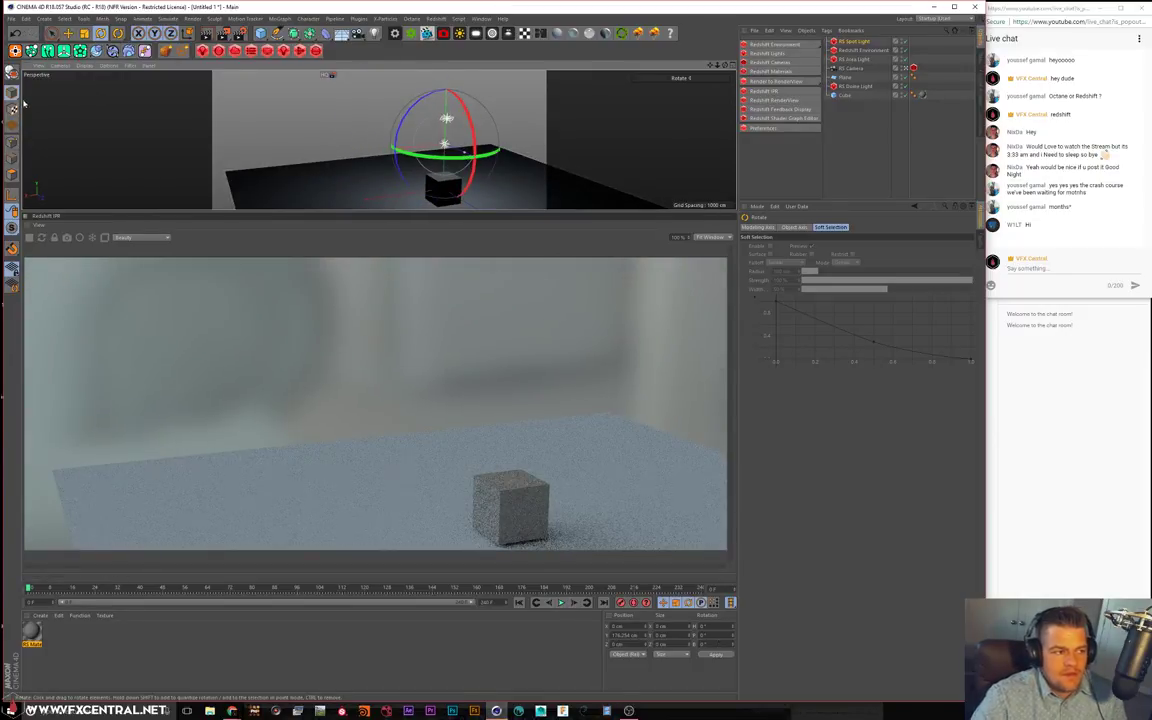
left_click_drag(468, 112, 478, 182)
Set the spot light's volume contribution scale to 1 and view its light cone over the cube up close
left_click(855, 45)
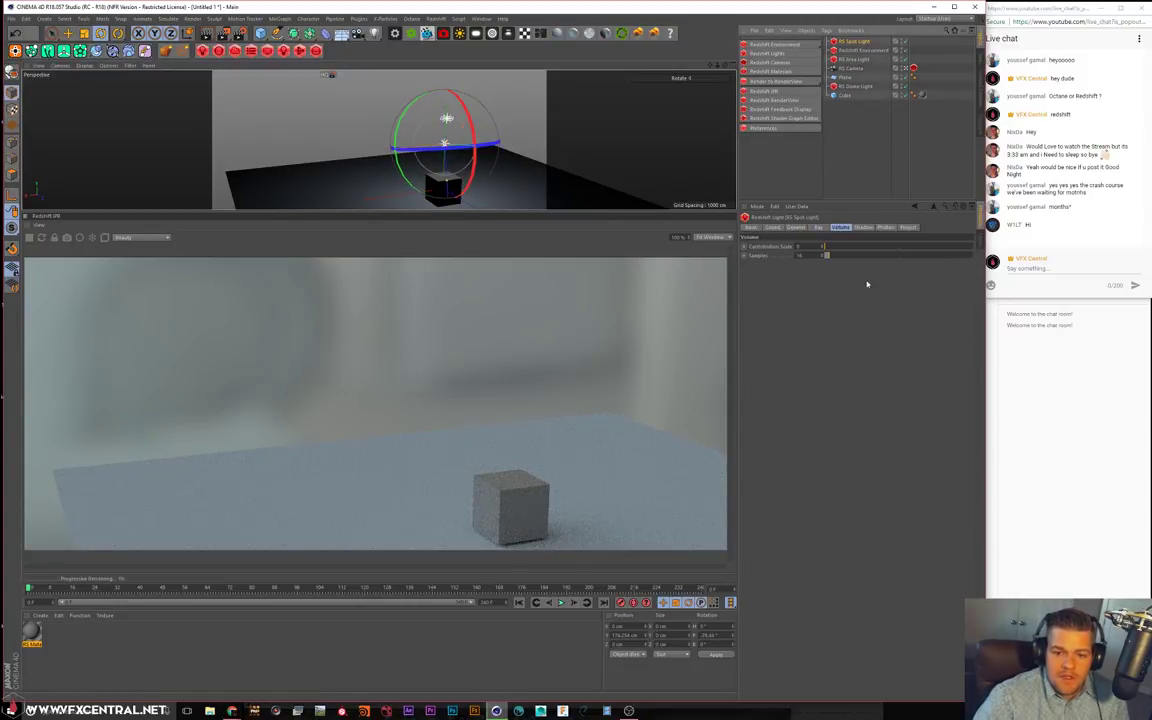
left_click(837, 246)
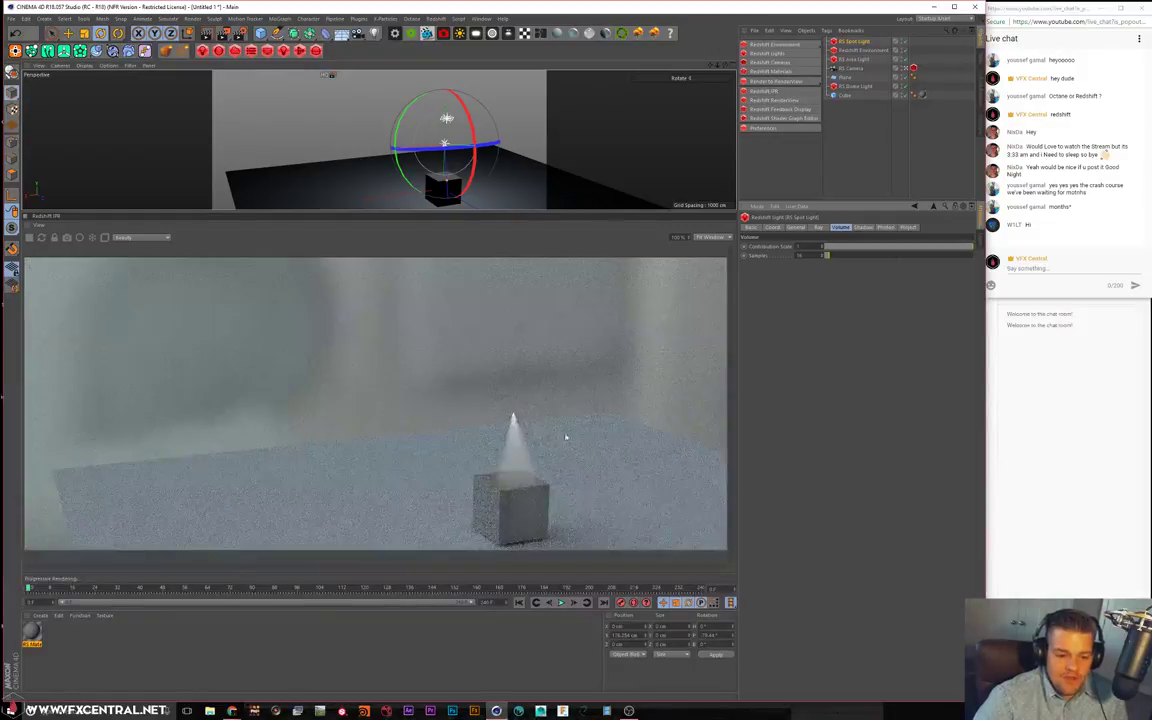
left_click_drag(486, 166, 447, 147, "alt")
right_click_drag(444, 141, 443, 93, "alt")
left_click_drag(443, 93, 476, 148, "alt")
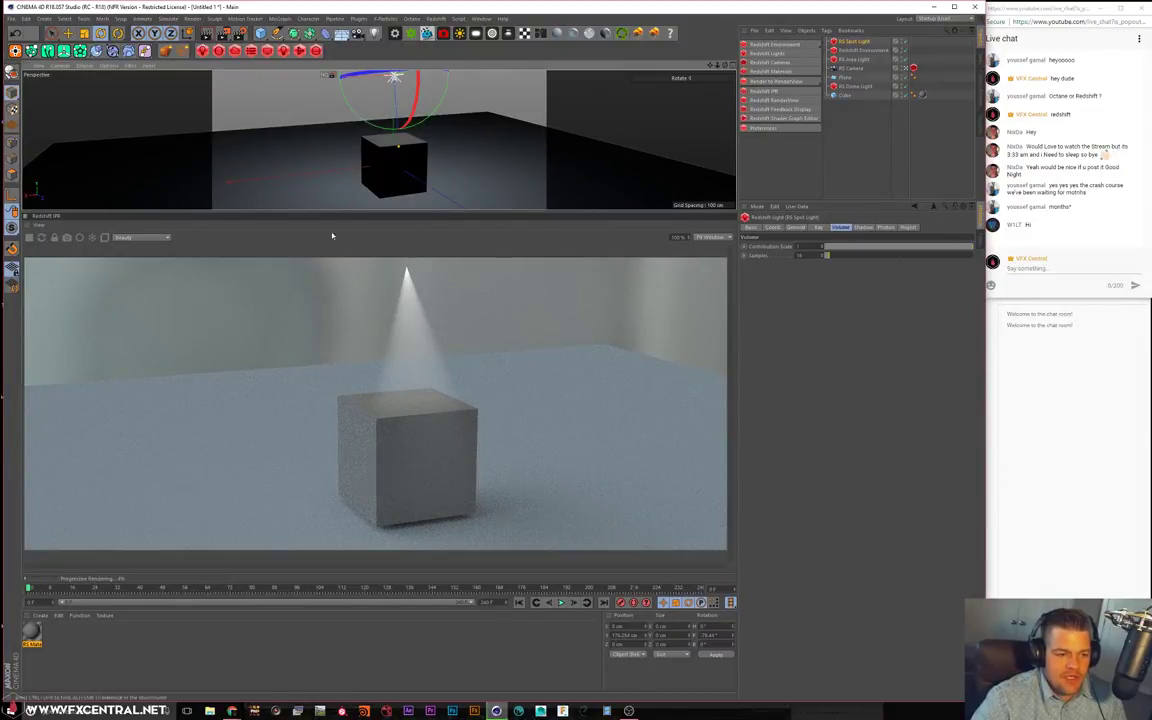
Stop and close the Redshift IPR preview, and render the spot light scene in the viewport
left_click(28, 240)
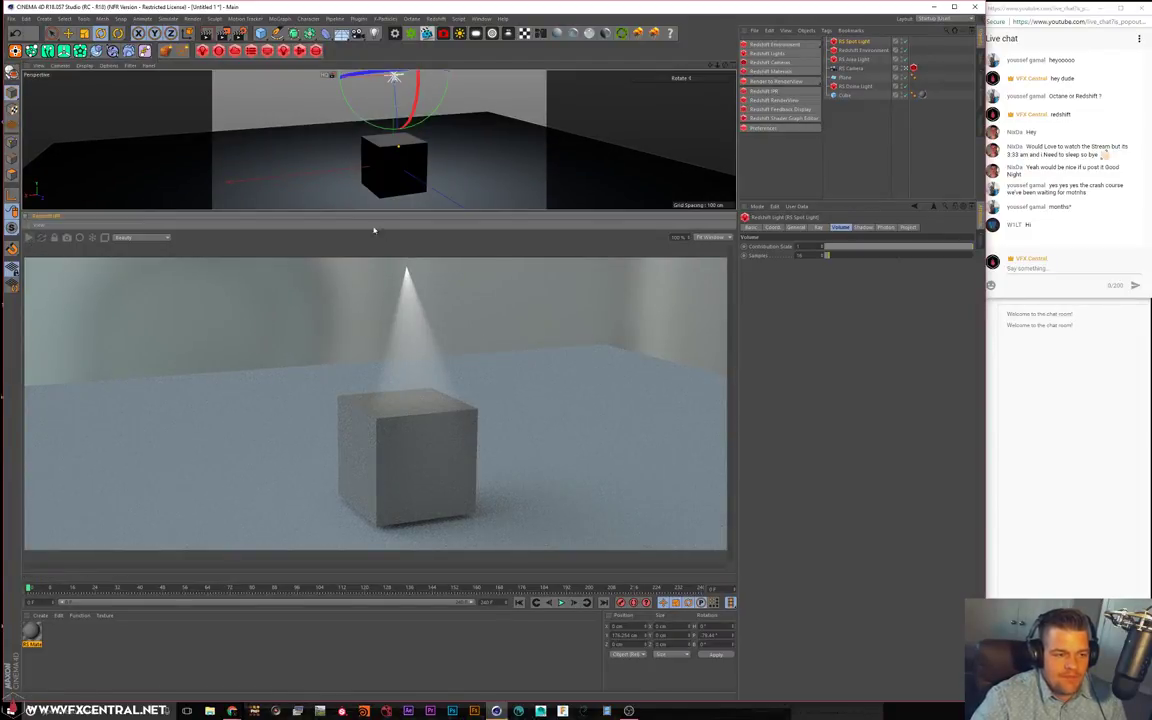
left_click(26, 217)
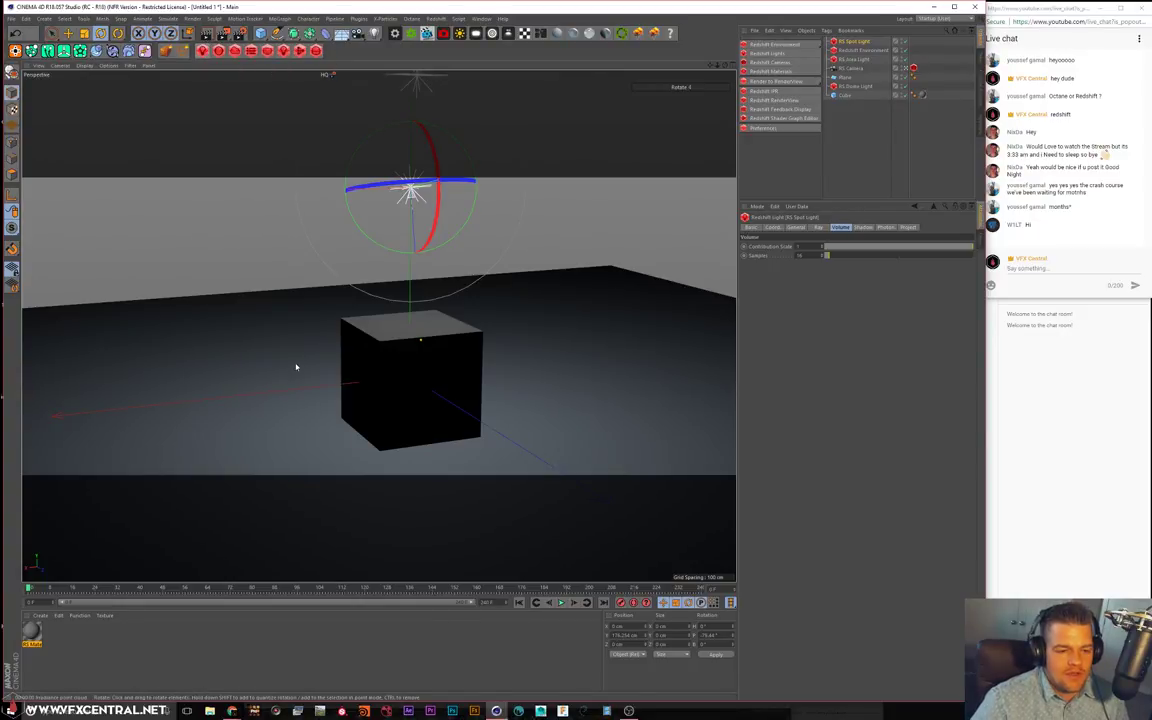
key("ctrl+r")
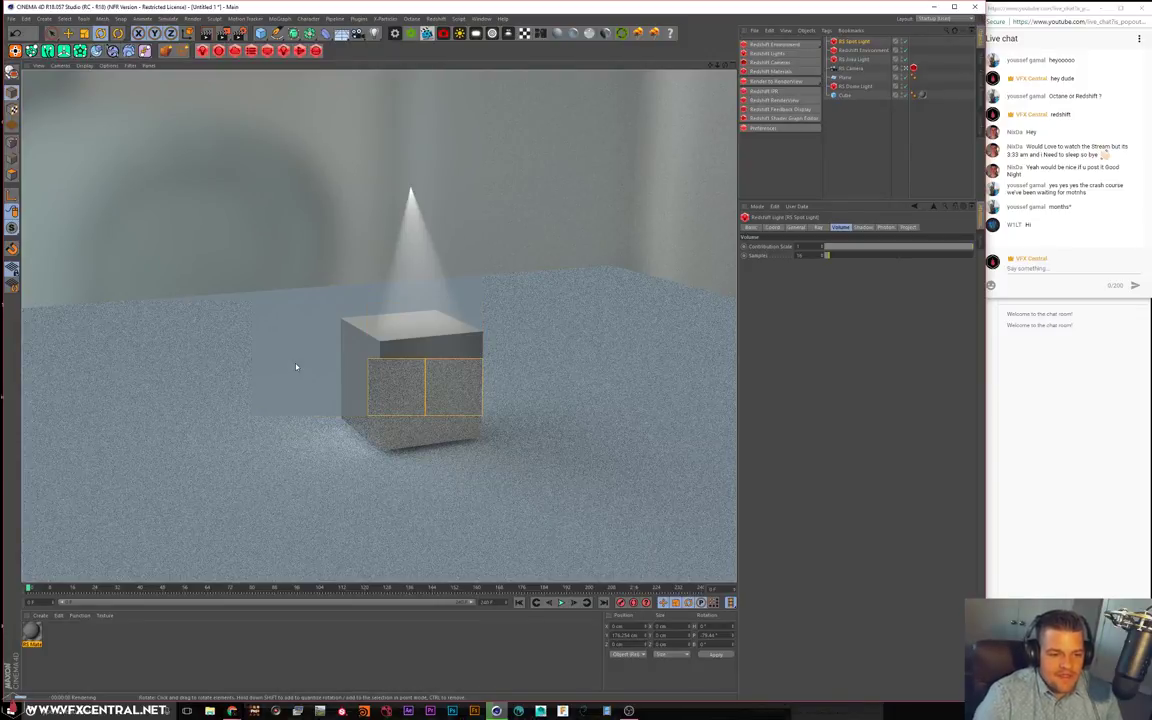
left_click_drag(454, 474, 80, 502)
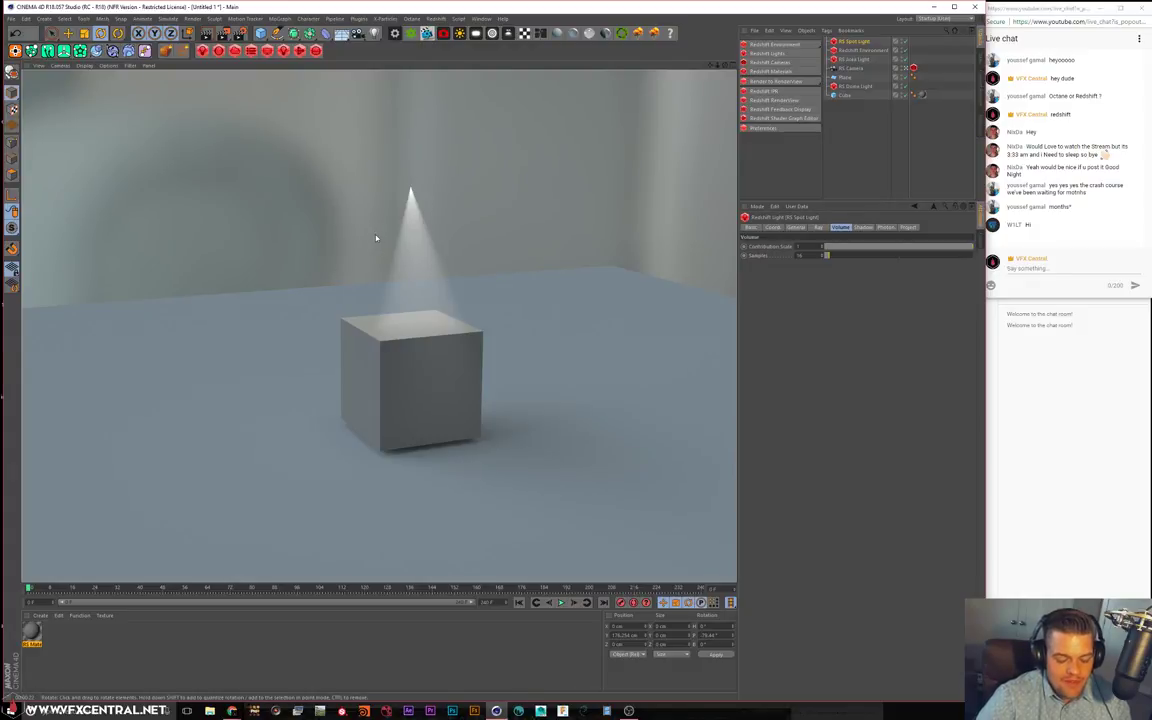
left_click(430, 182)
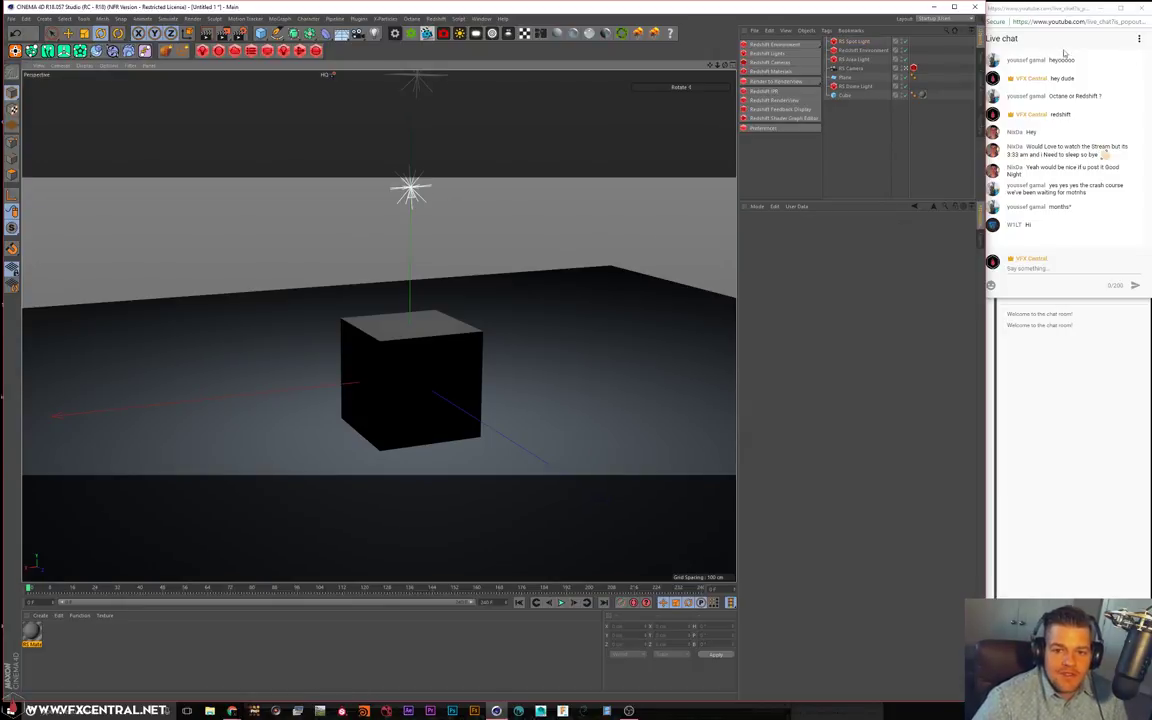
Reselect the spot light, open the Redshift RenderView and dock it beneath the perspective viewport with adjusted panel heights
left_click(853, 41)
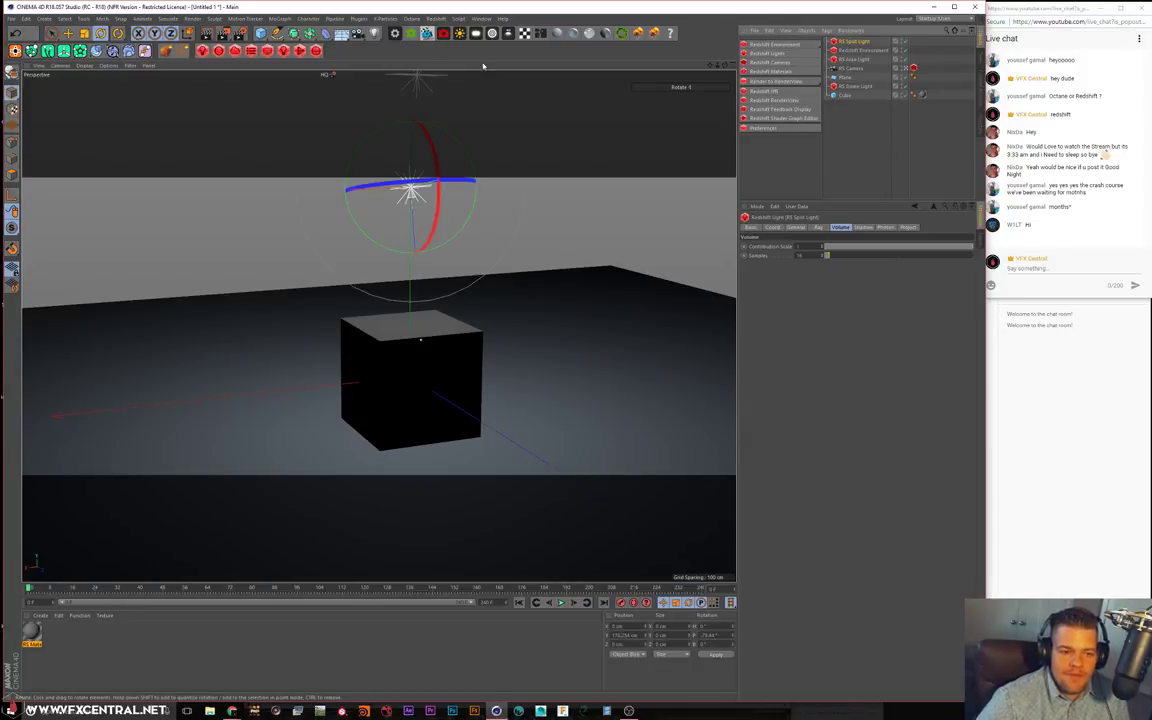
left_click(744, 101)
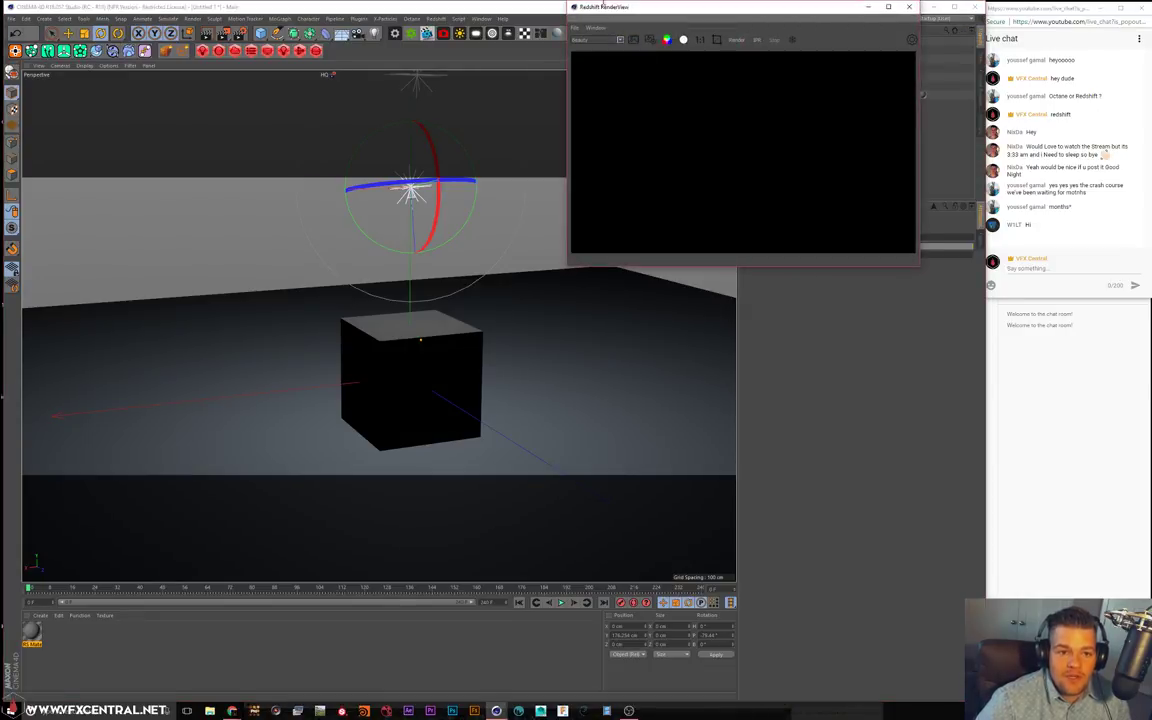
left_click_drag(571, 77, 437, 532)
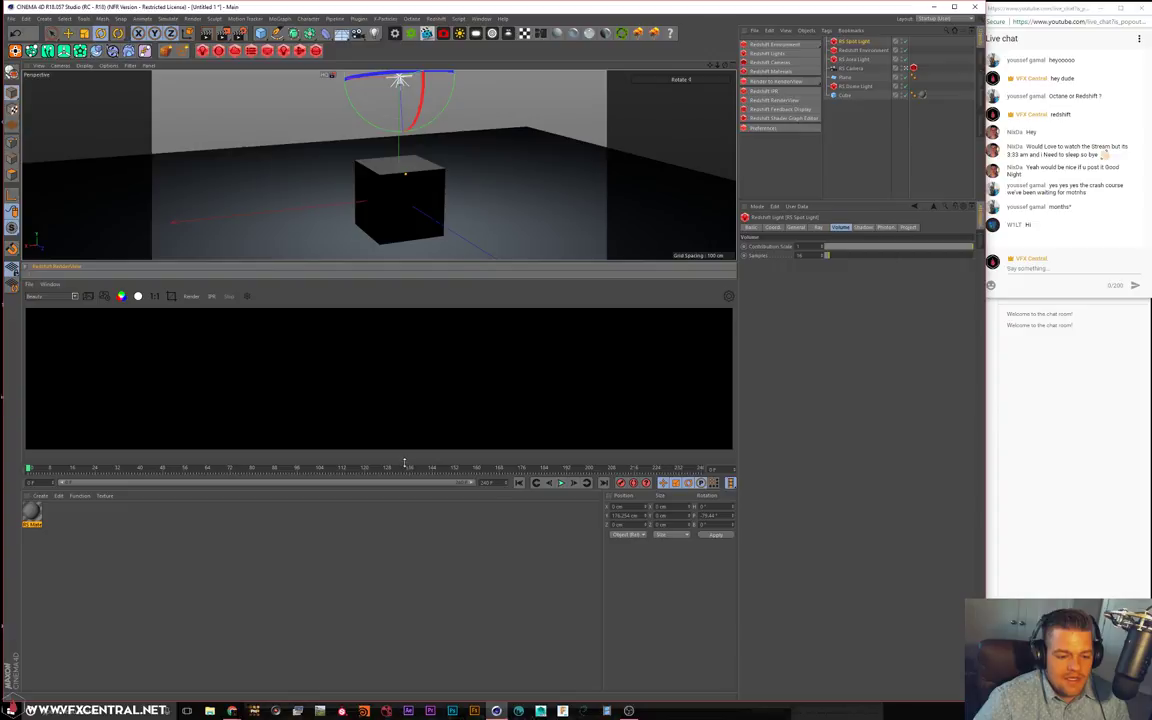
left_click_drag(406, 462, 411, 481)
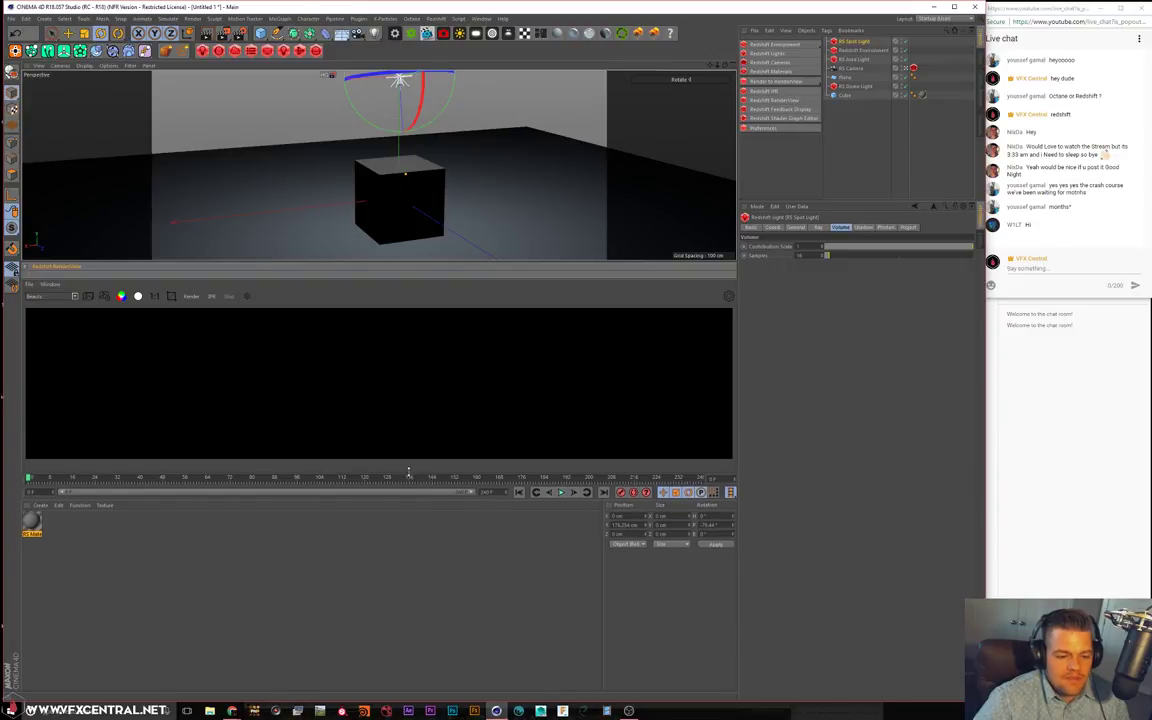
left_click_drag(448, 261, 447, 233)
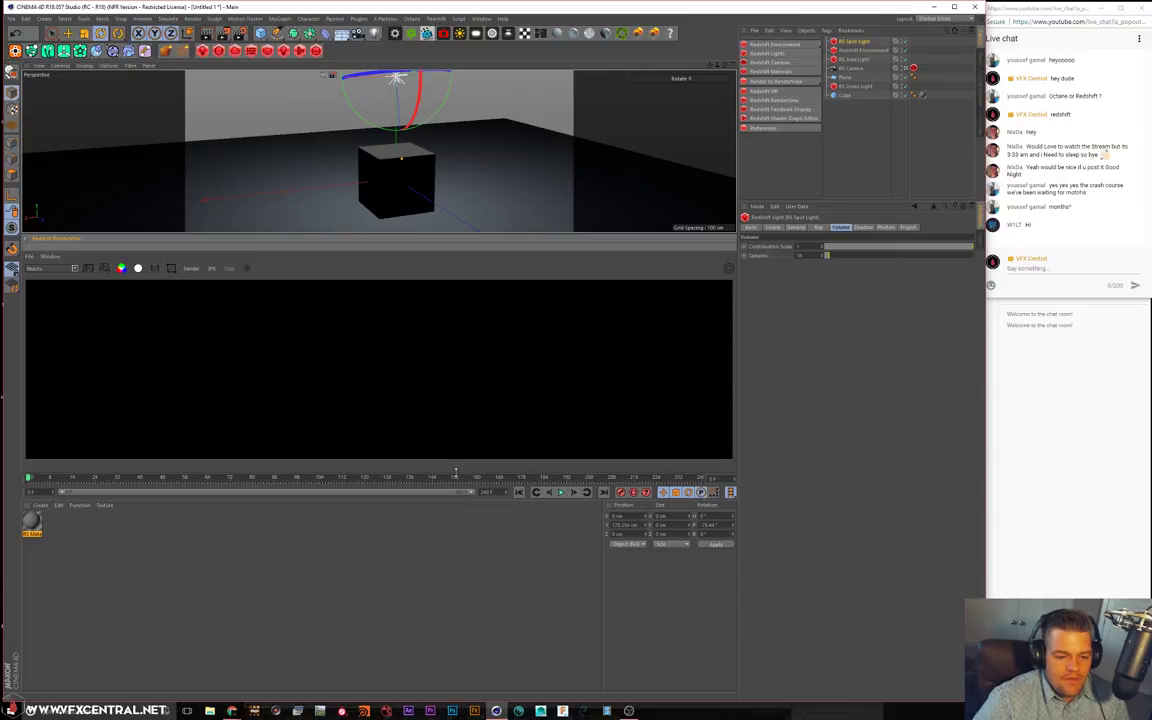
Enlarge the docked Redshift RenderView, start its IPR render, and reframe the perspective view of the lit cube
left_click_drag(455, 472, 455, 614)
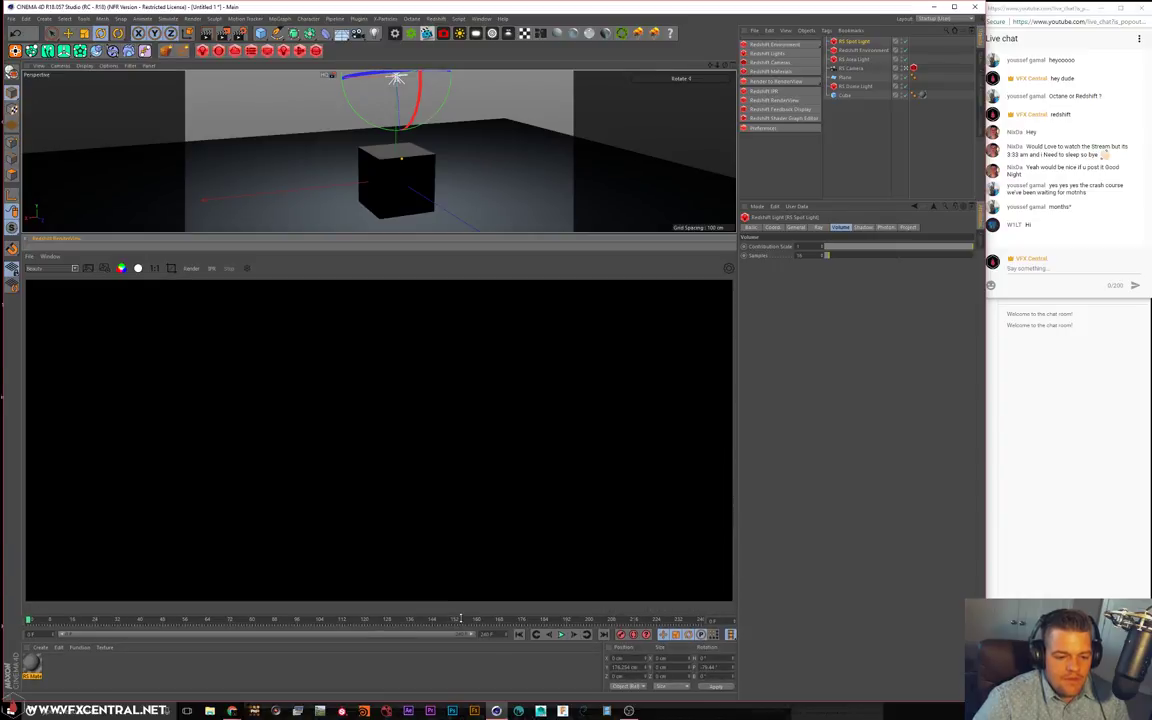
left_click(211, 270)
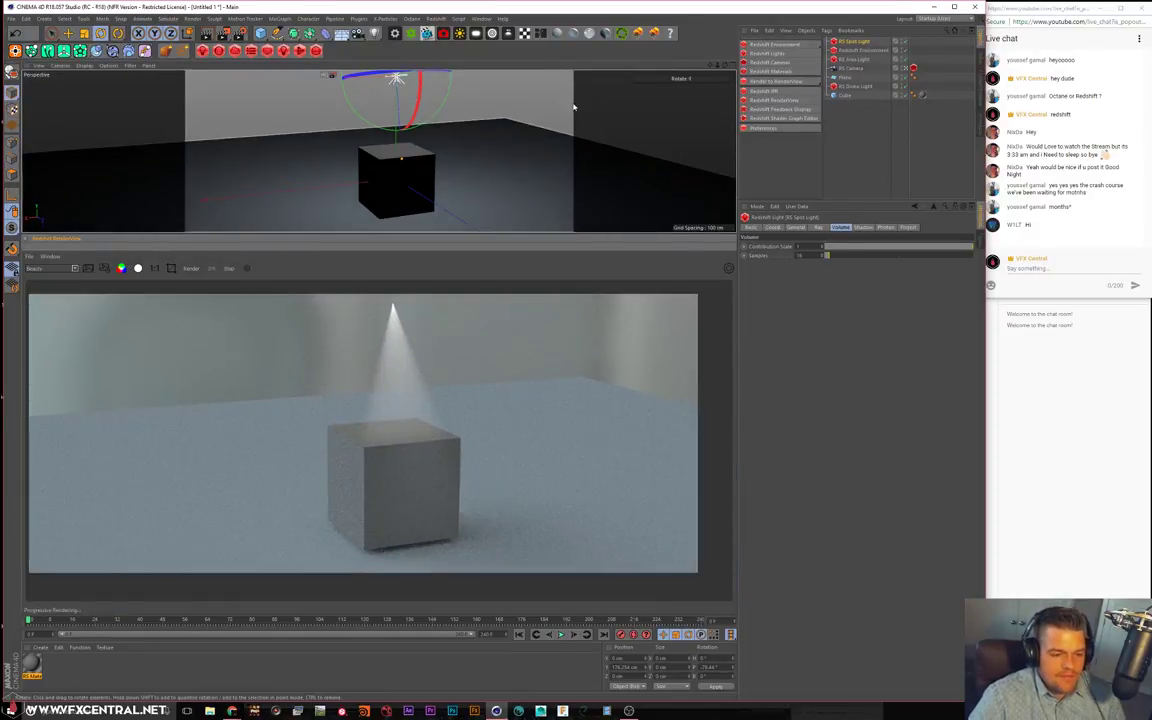
left_click_drag(447, 164, 450, 161, "alt")
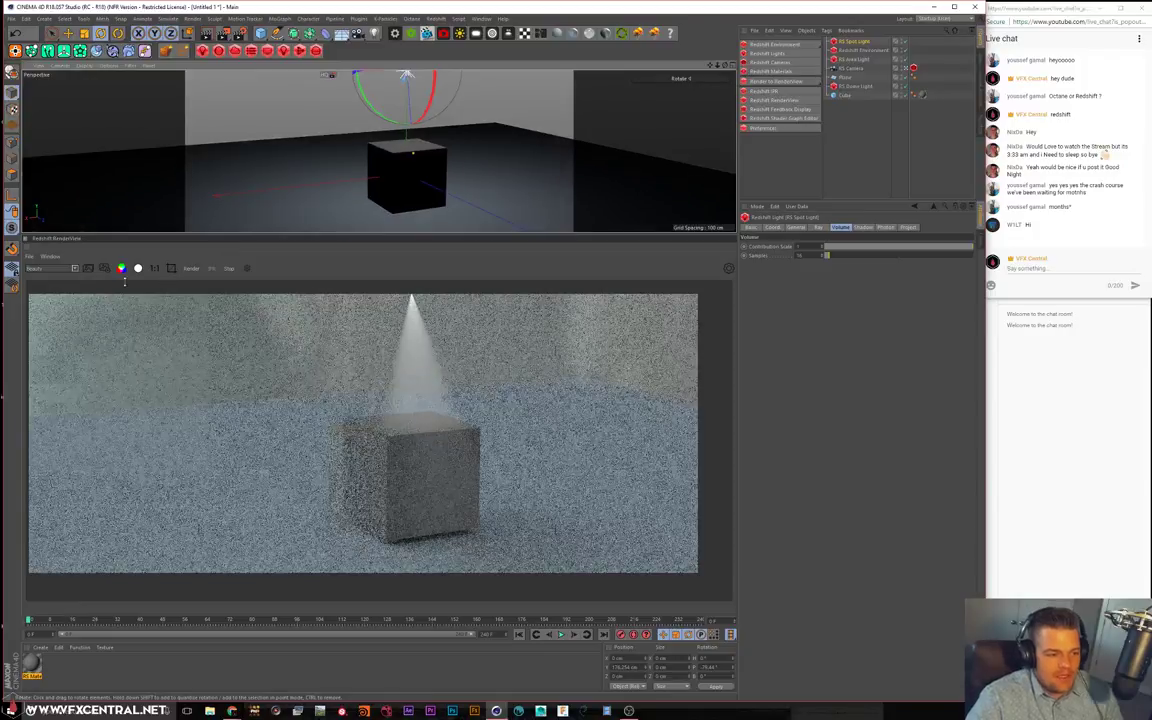
Cycle the RenderView display through the individual colour channels and back to full RGB
left_click(122, 269)
left_click(124, 271)
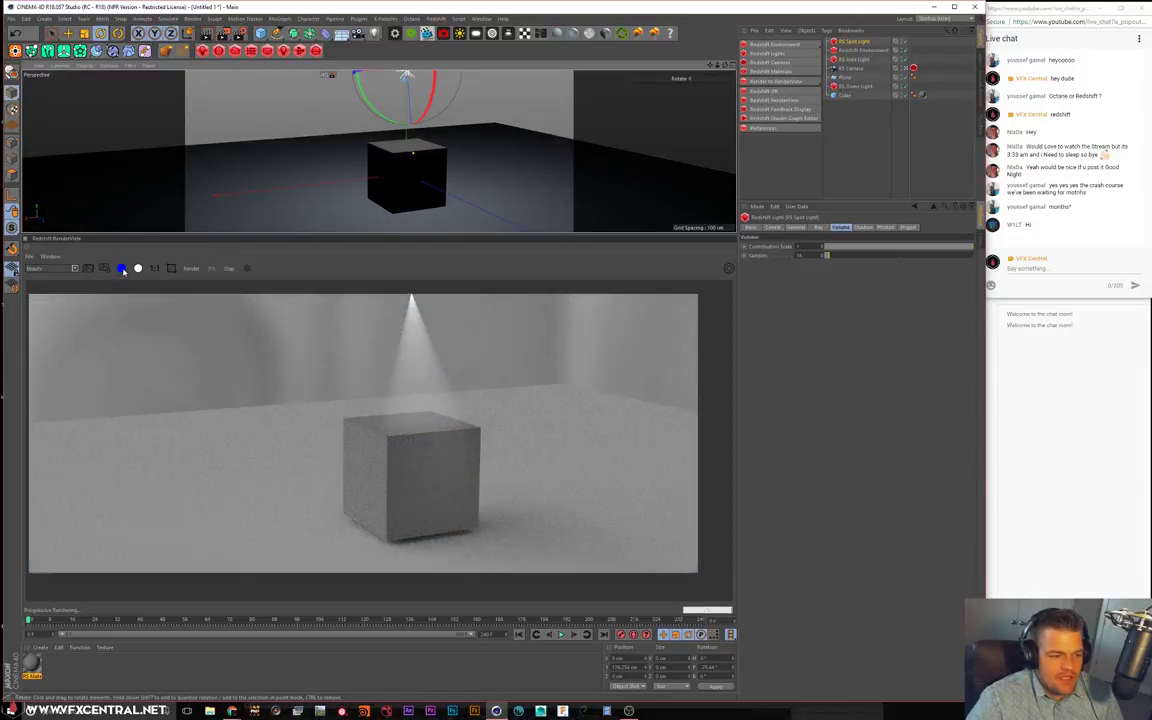
left_click(122, 269)
left_click(122, 269)
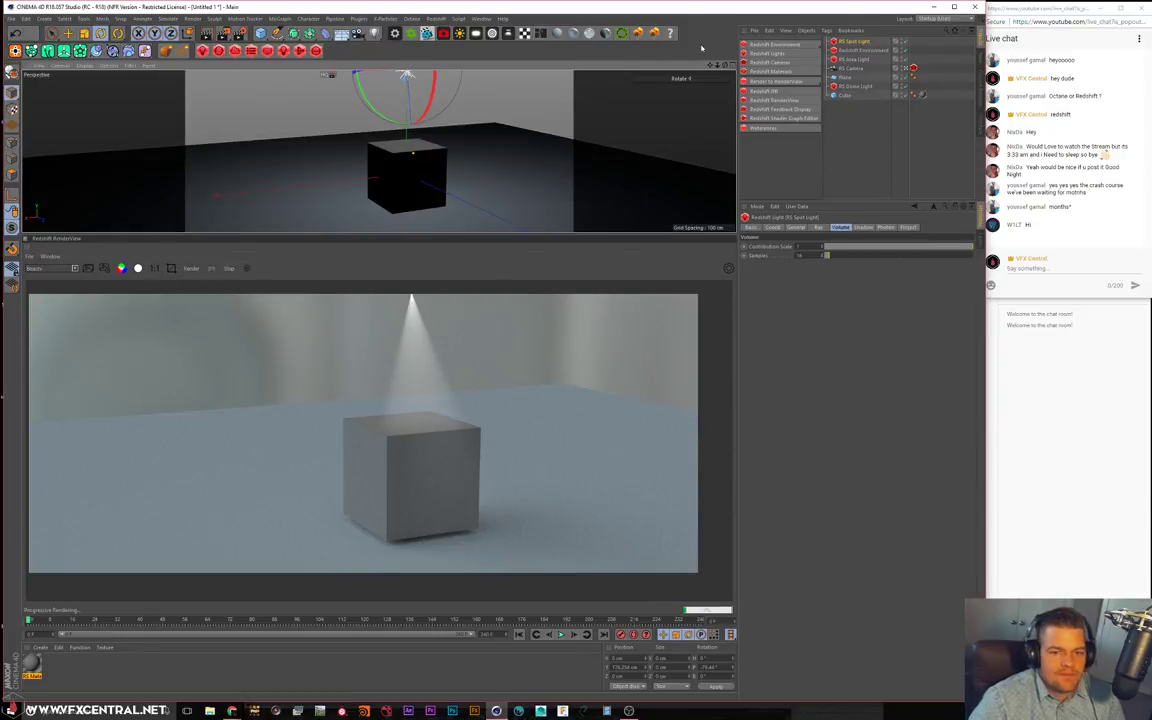
Switch to the four-view layout and activate the top, front, right and perspective views in turn to compare their live renders
left_click(731, 65)
left_click(604, 112)
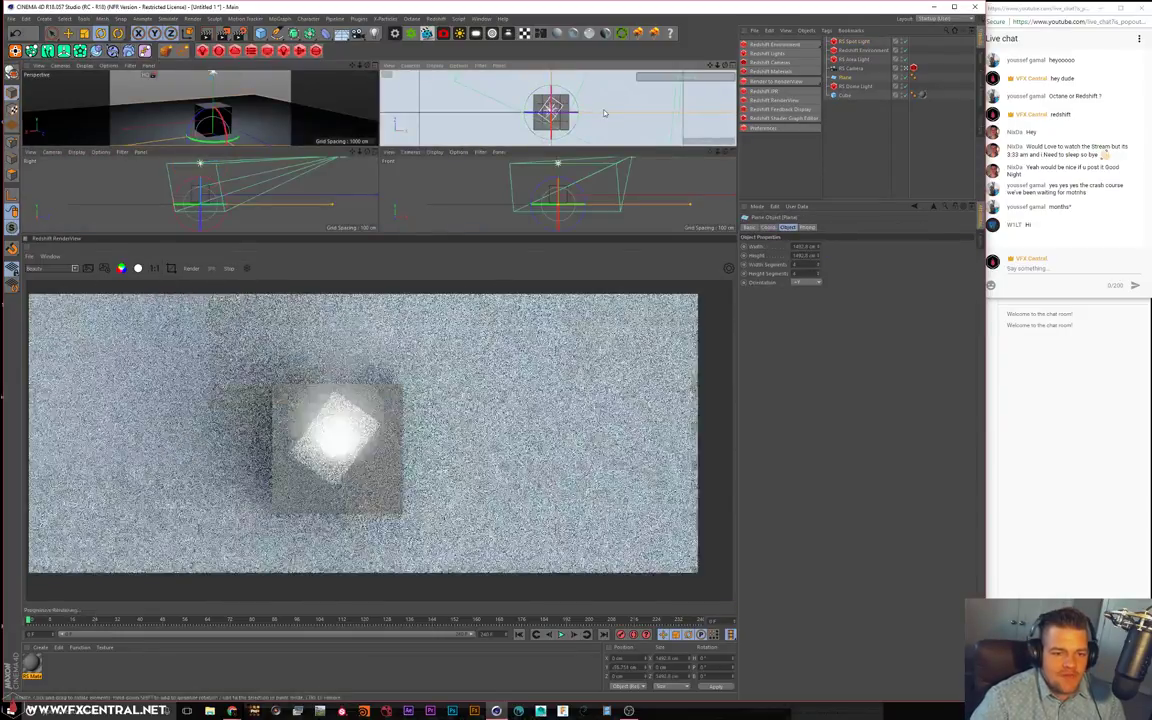
left_click(464, 200)
left_click(296, 203)
left_click(290, 120)
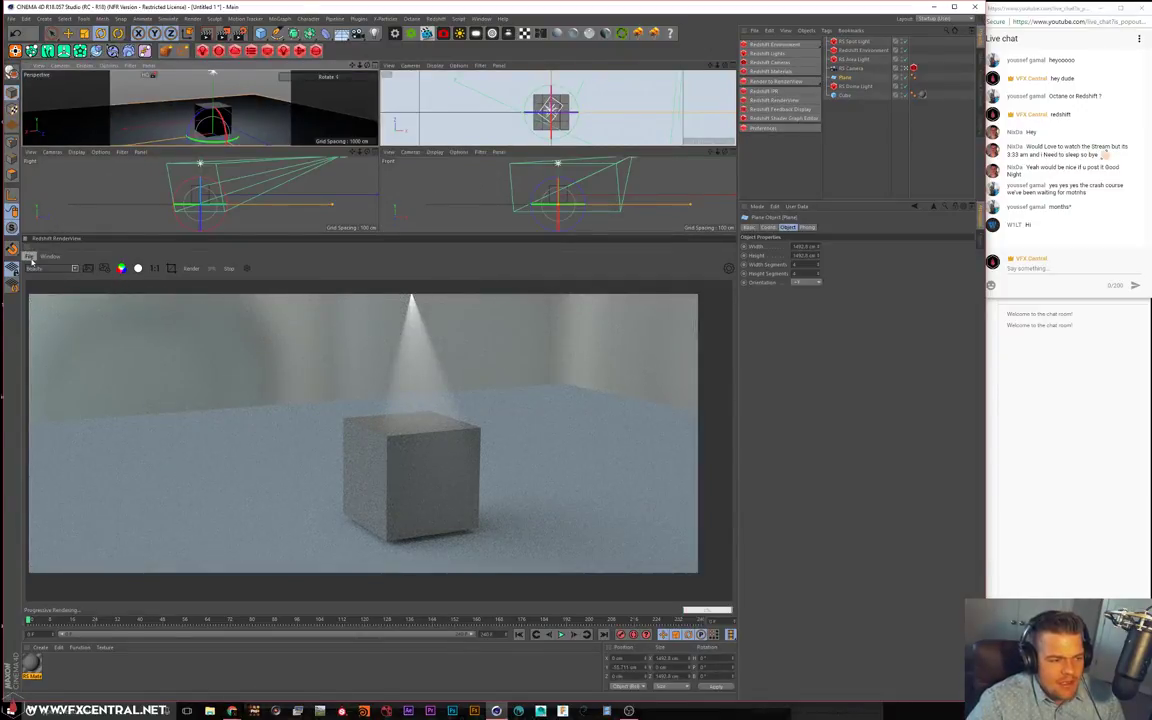
Check the RenderView's render pass list, stop its IPR render and close the docked RenderView
left_click(74, 268)
left_click(73, 273)
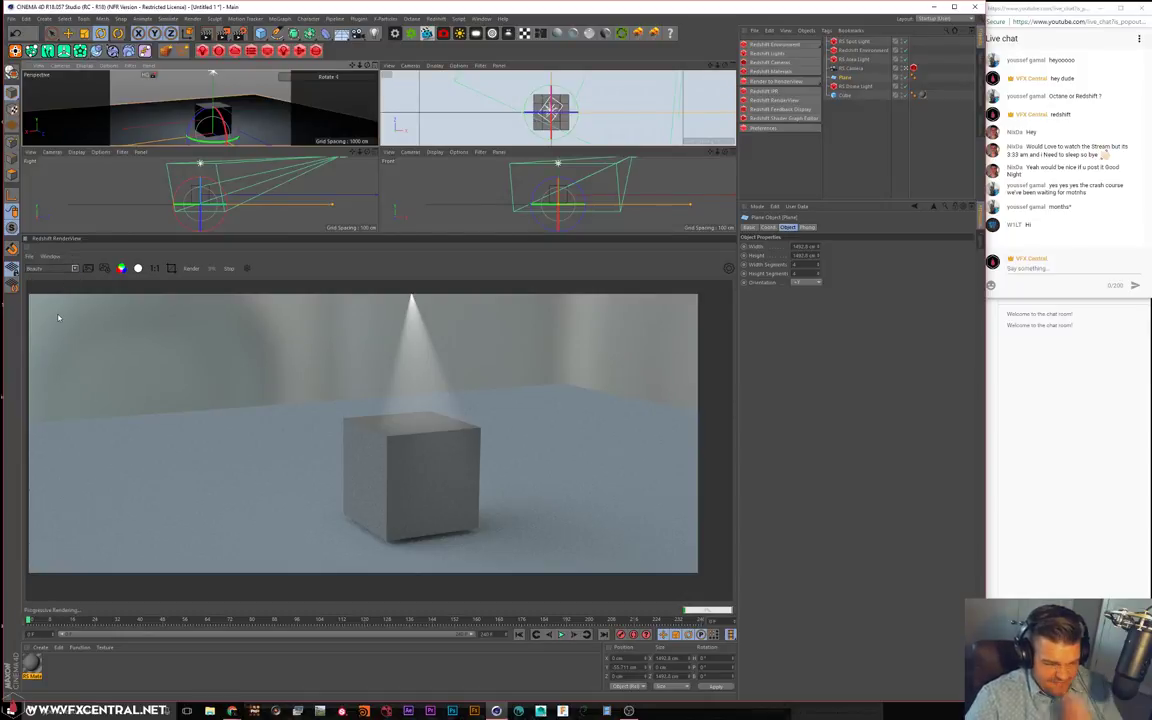
left_click(229, 269)
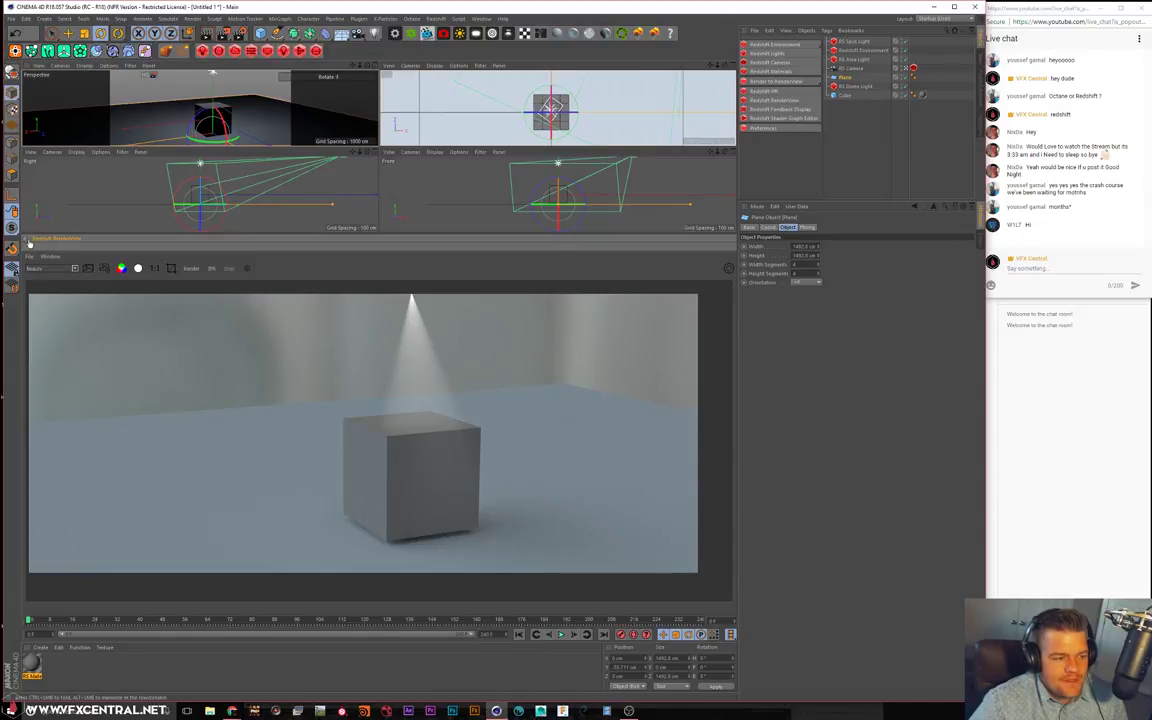
left_click(27, 240)
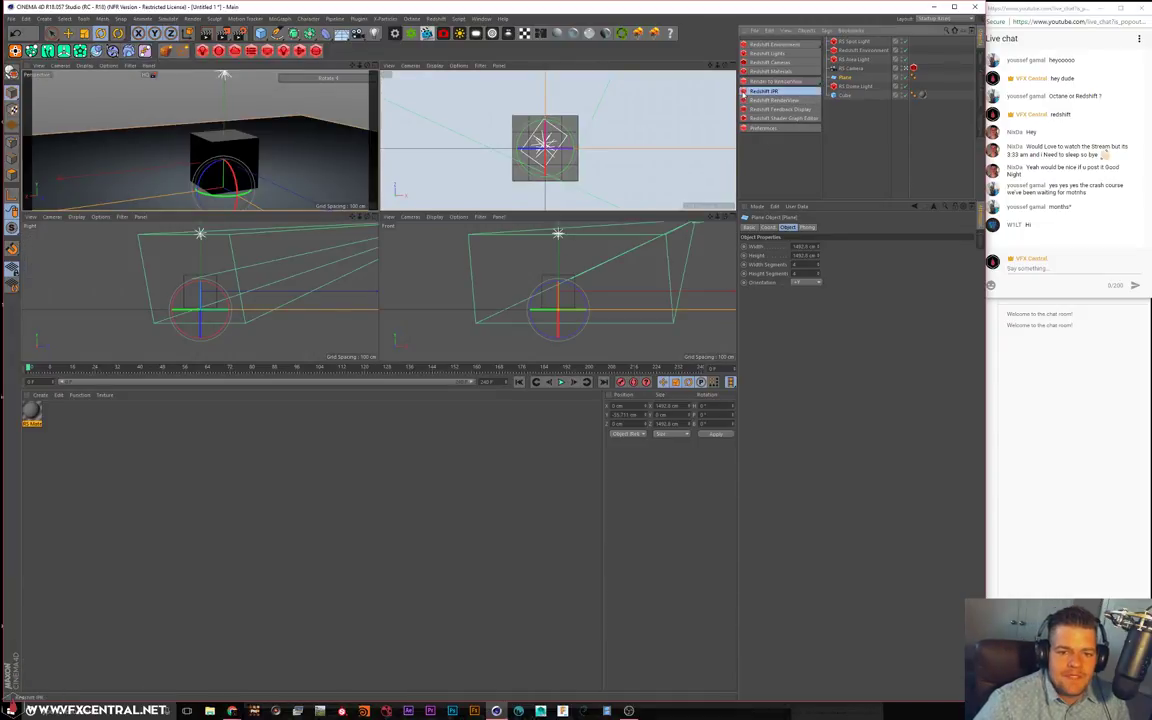
Open the Redshift IPR, dock it beneath the viewports, start the preview and enlarge its panel
left_click(744, 91)
left_click_drag(40, 205, 357, 291)
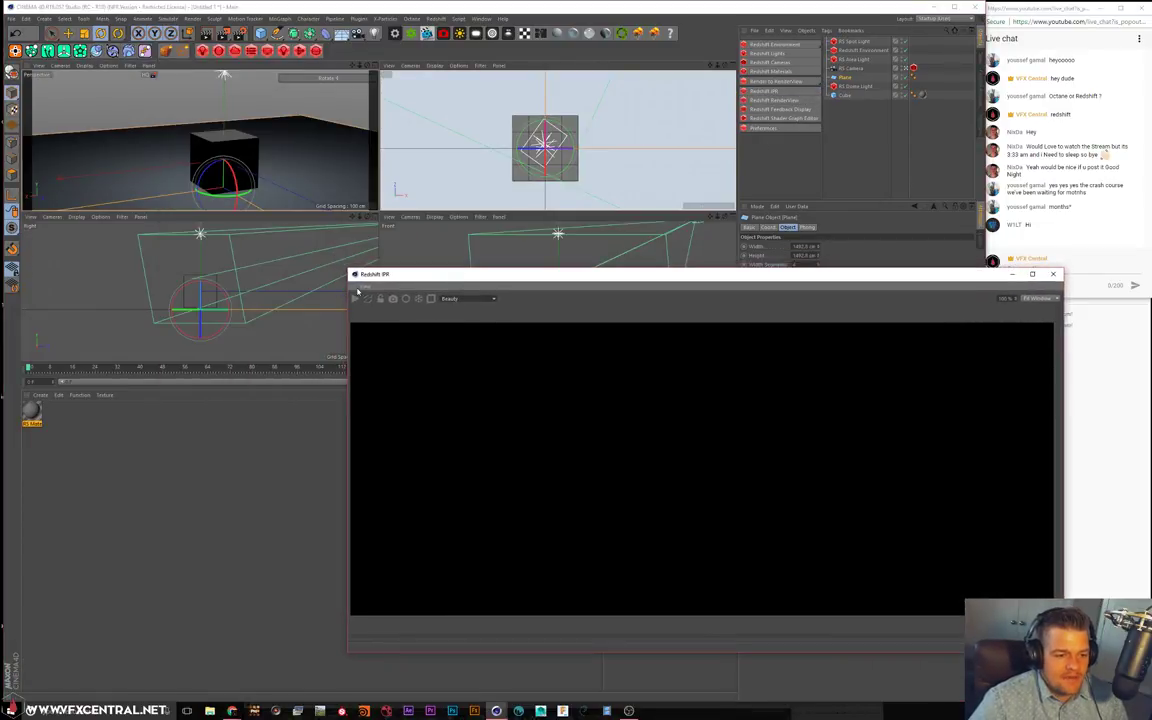
left_click_drag(248, 387, 254, 370)
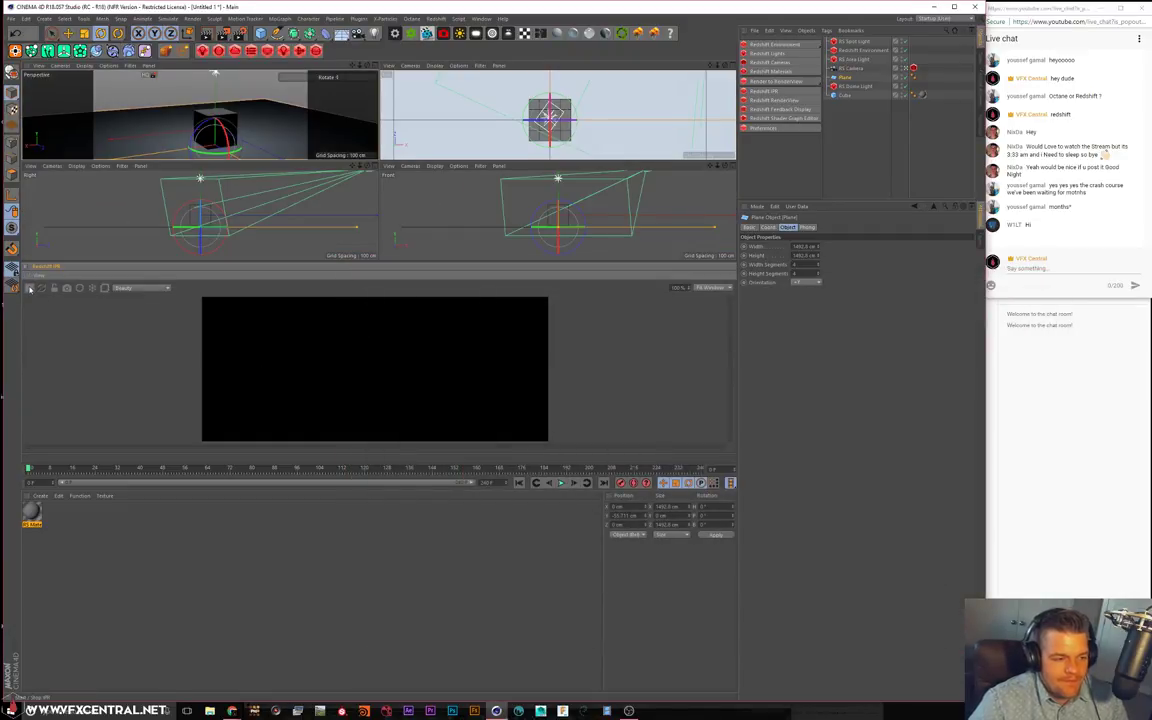
left_click(30, 289)
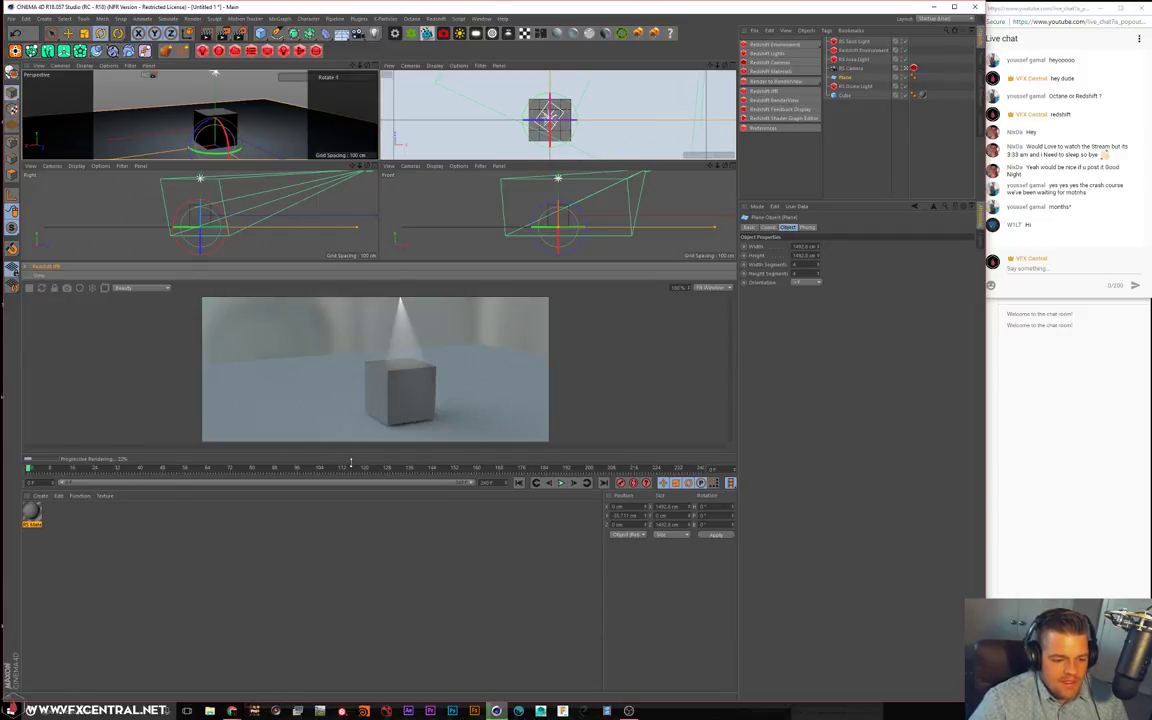
left_click_drag(351, 462, 330, 600)
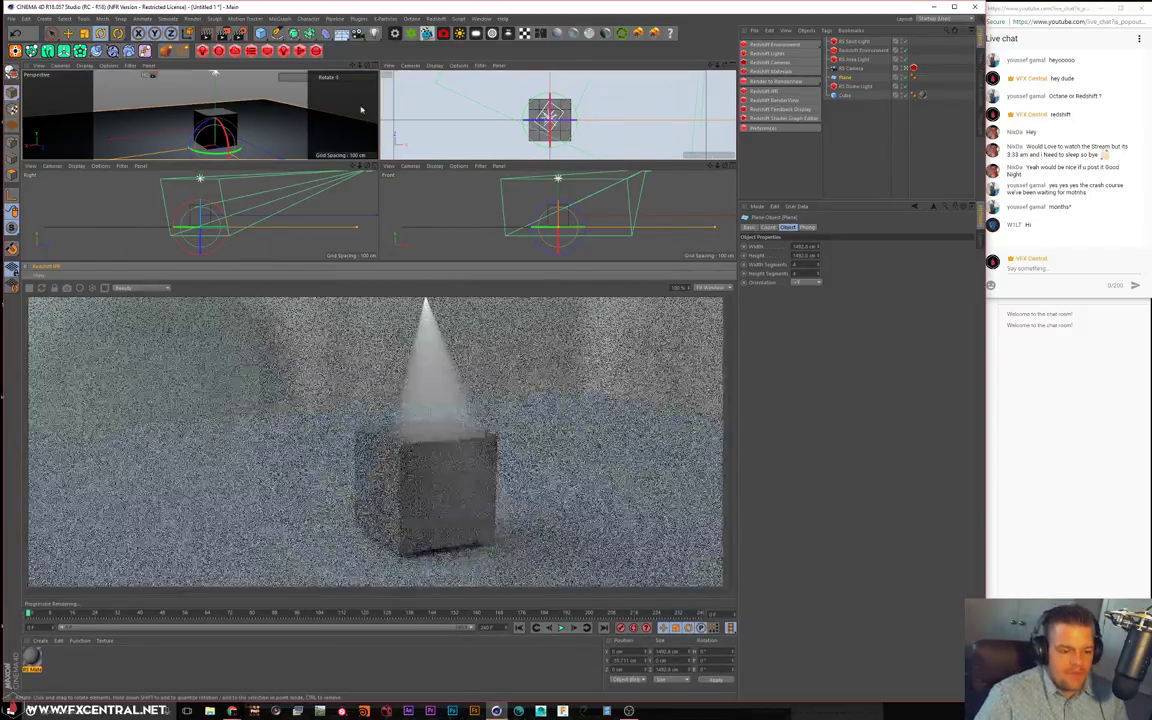
Maximize the perspective viewport and pull the view back to frame the cube and the whole spot light cone
middle_click(345, 75)
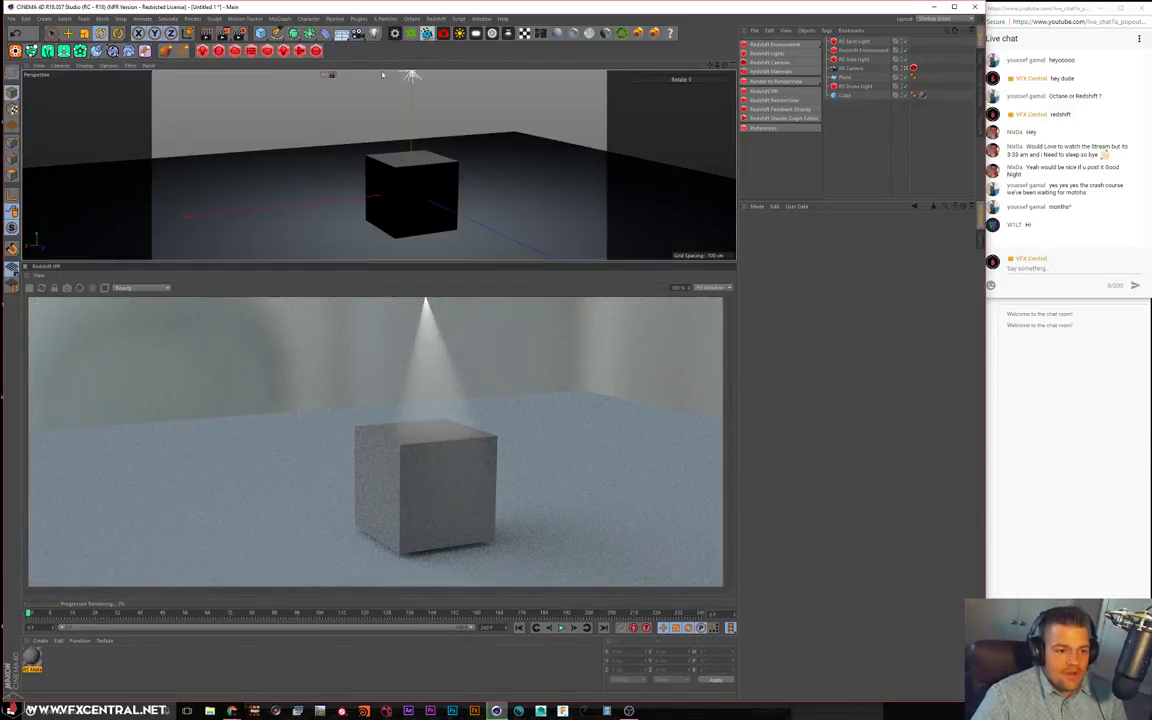
left_click_drag(500, 140, 489, 144, "alt")
right_click_drag(440, 127, 425, 157, "alt")
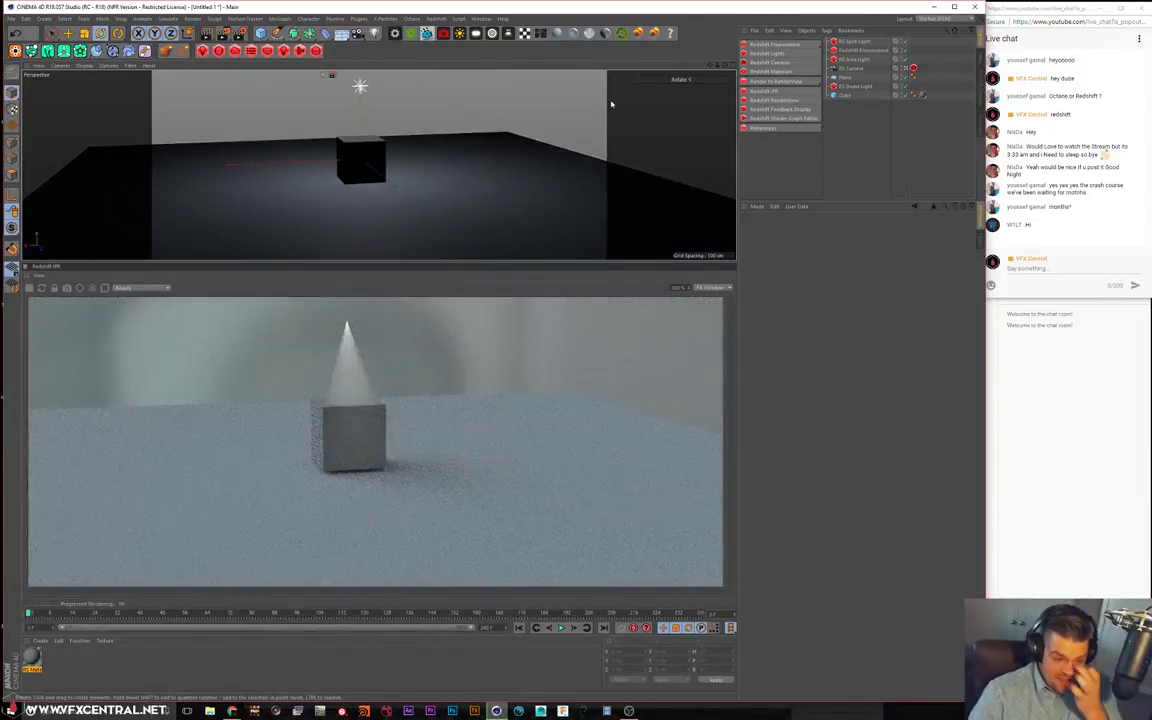
Raise the Redshift dome light's volume contribution scale slightly above 0
left_click(852, 50)
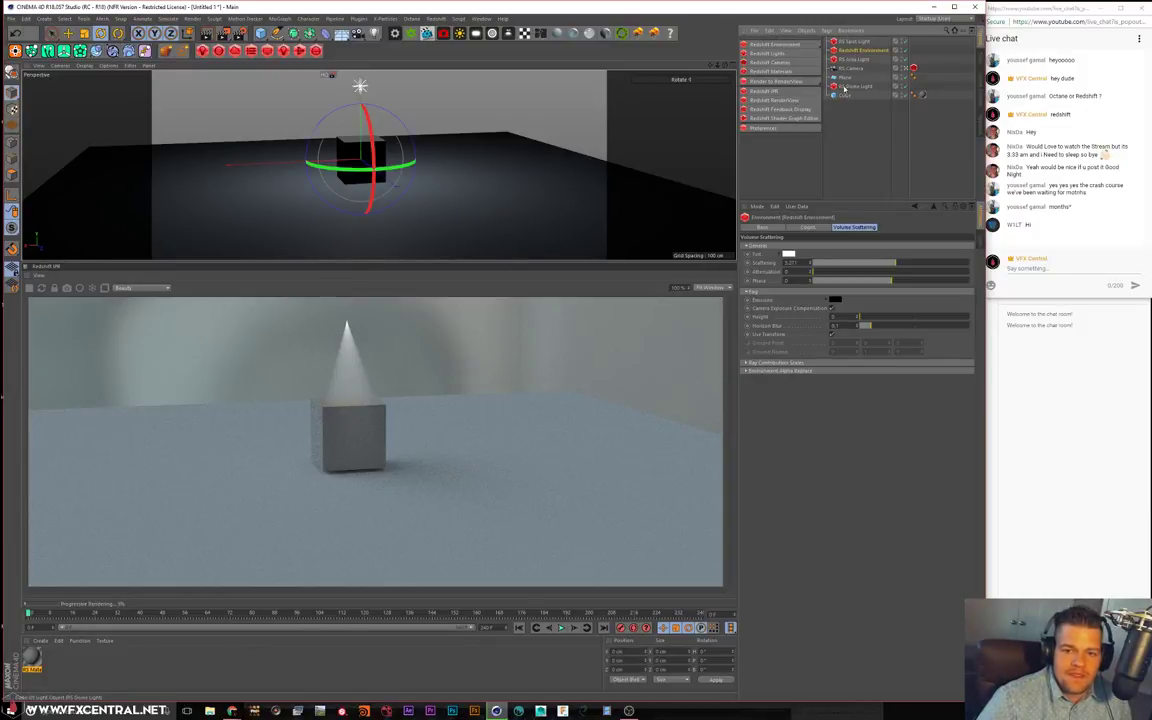
left_click(846, 87)
left_click_drag(825, 247, 827, 247)
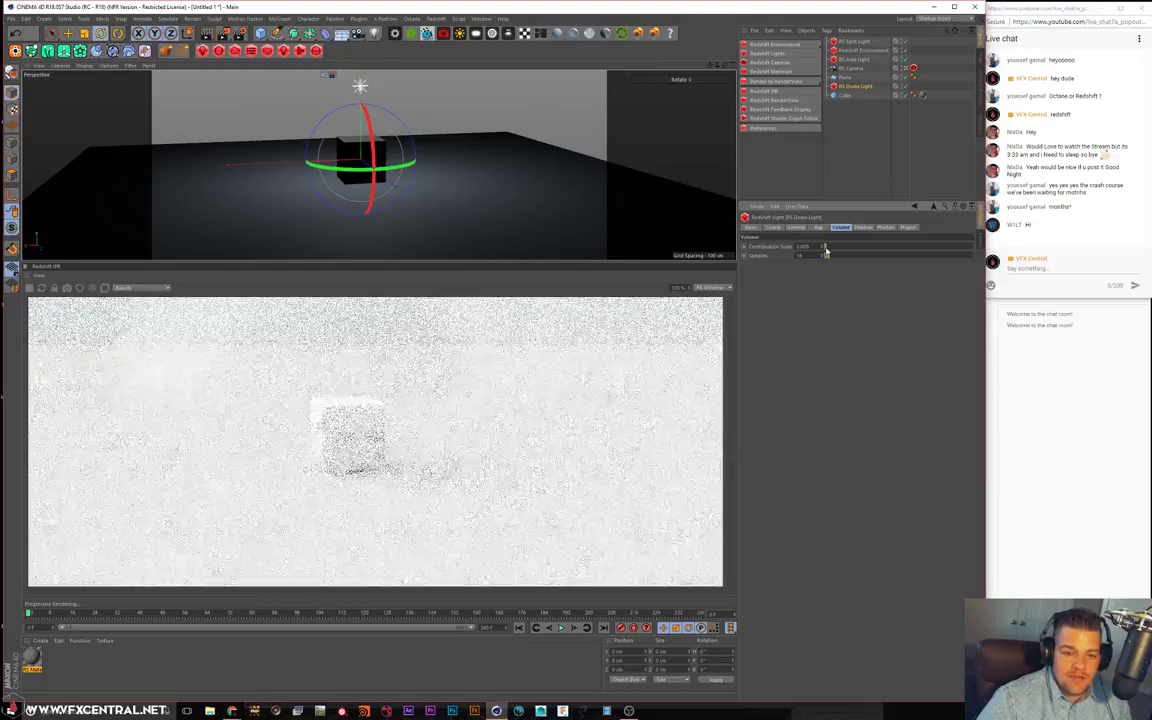
Set the Redshift Environment's attenuation to about 0.04 and scattering to about 0.414, keeping the white tint
left_click(865, 51)
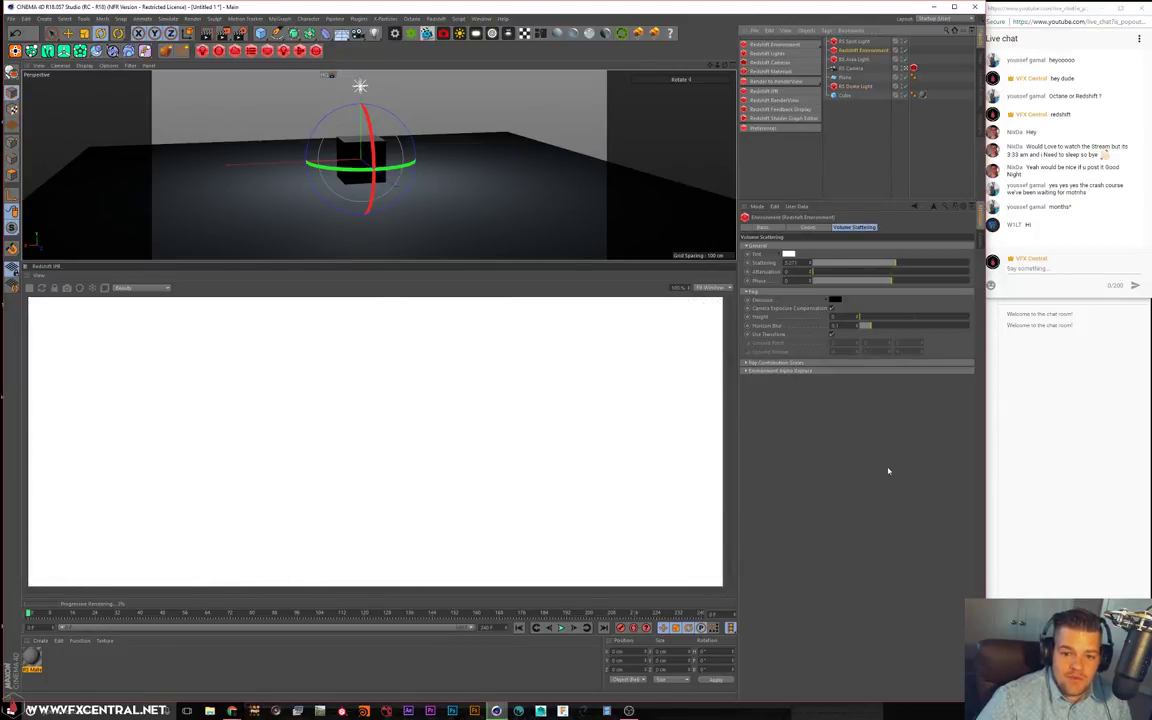
mouse_move(841, 270)
left_mouse_down()
mouse_move(817, 265)
mouse_move(826, 272)
left_mouse_up()
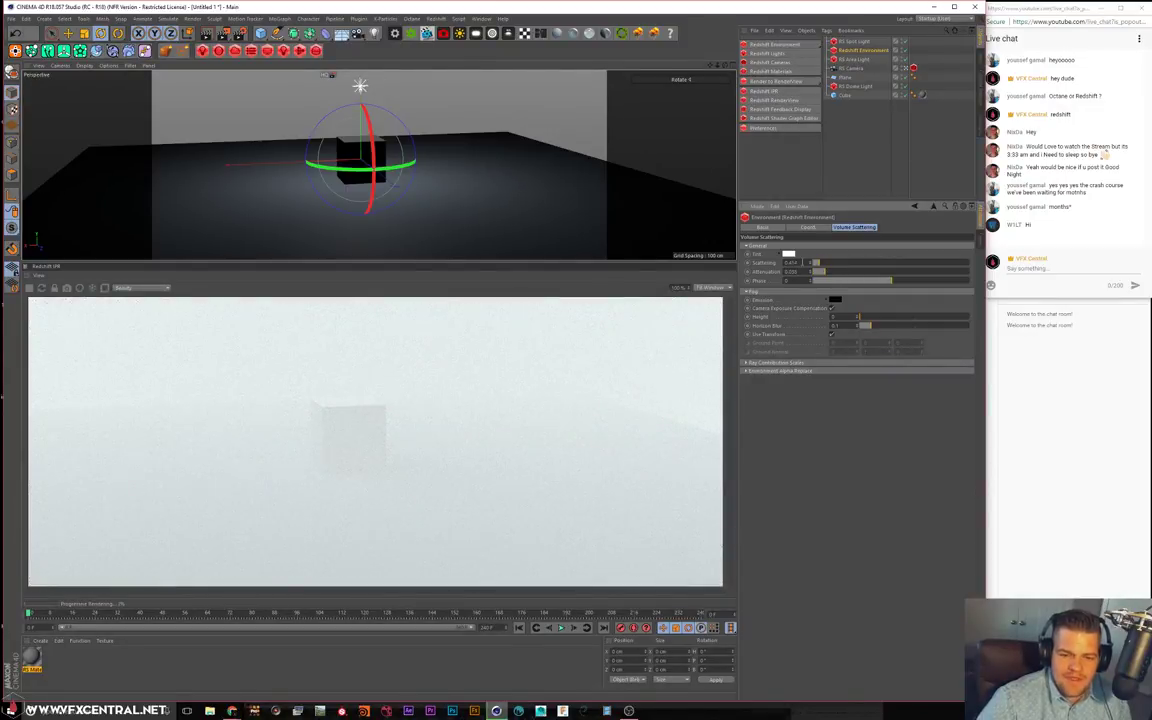
left_click(788, 254)
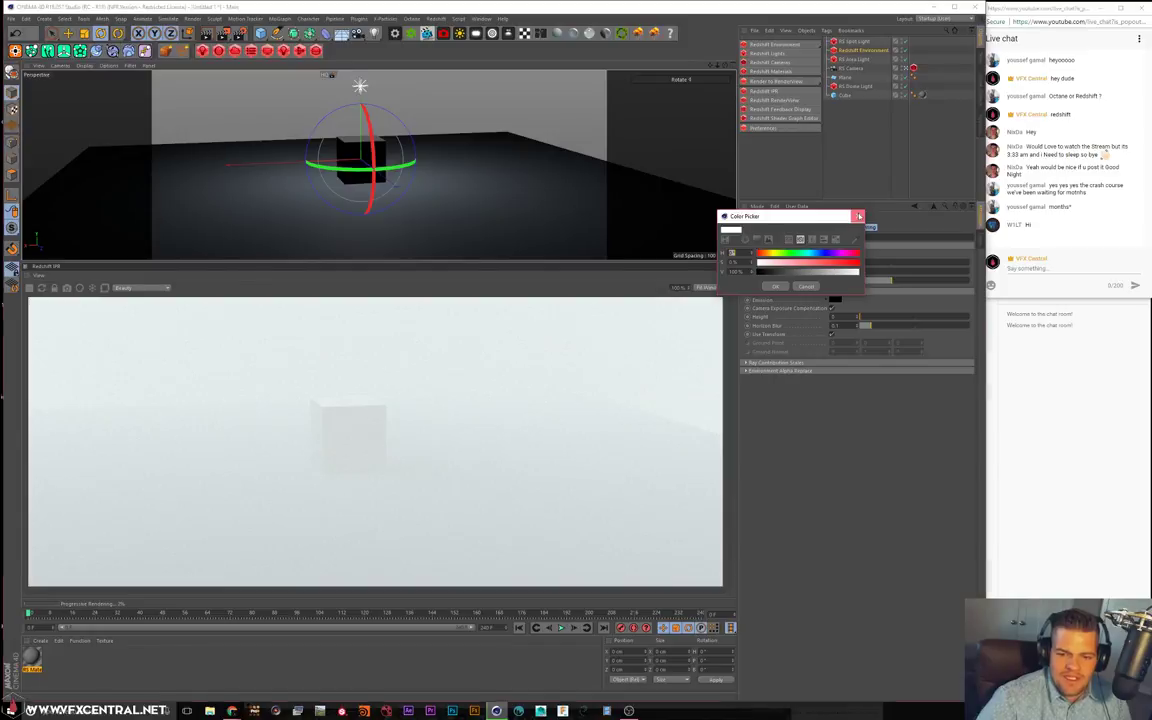
left_click(858, 216)
Raise the environment's fog height, set its horizon blur to about 0.29, and view the fog layer from a lower angle
left_click_drag(874, 318, 934, 319)
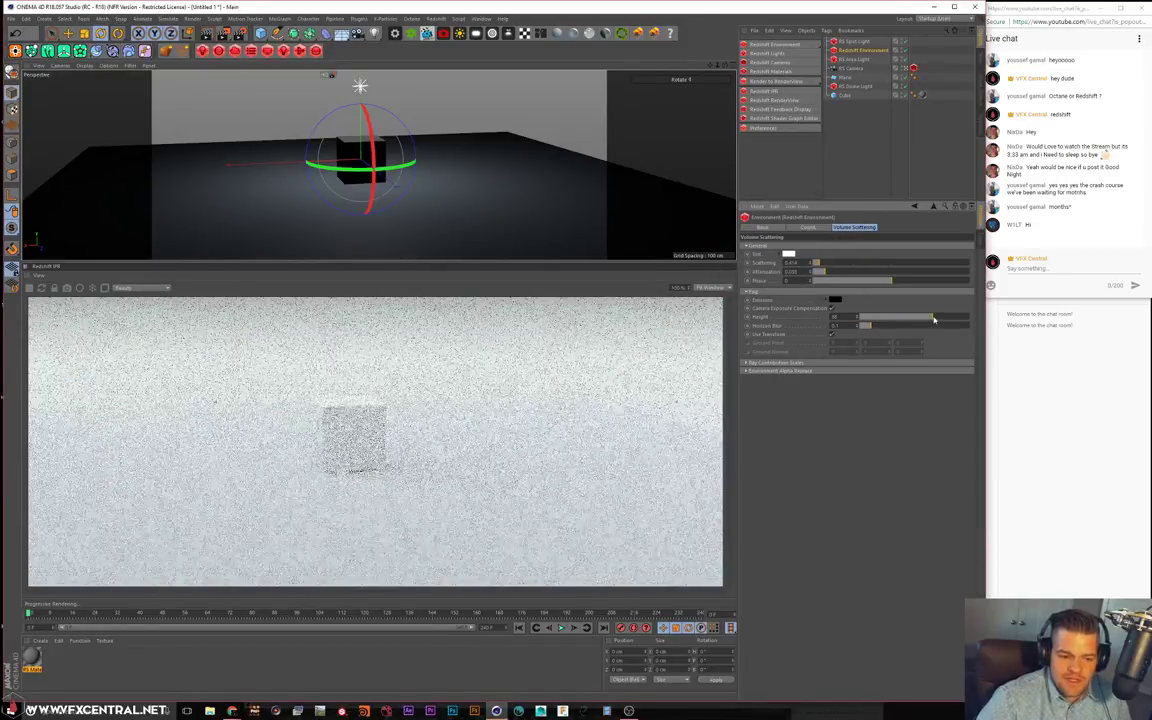
left_click(893, 326)
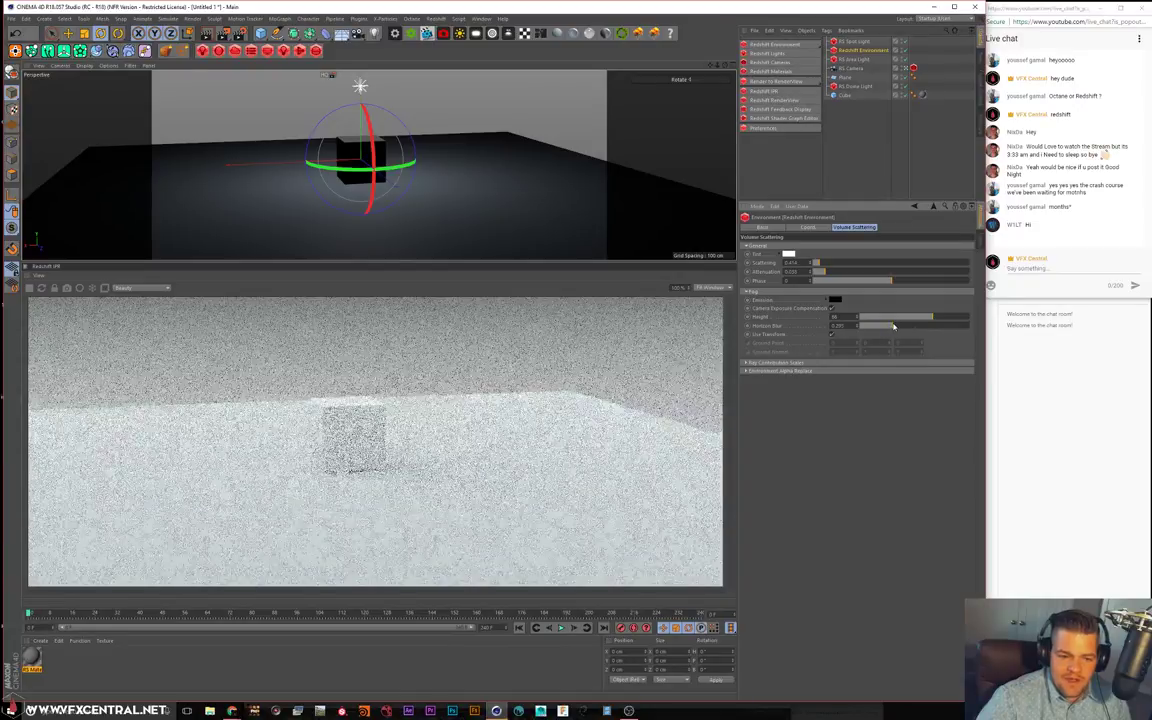
left_click_drag(473, 118, 459, 178, "alt")
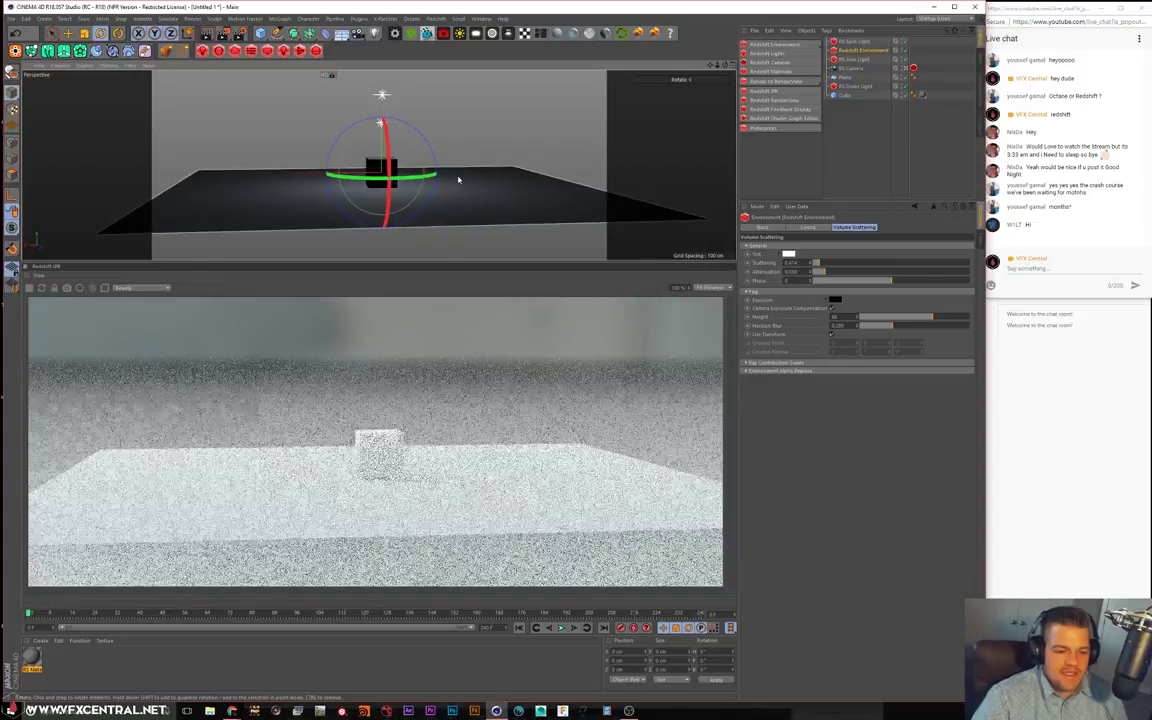
Try environment scattering values of about 0.18 and 0.443, checking the spot light's volume settings in between
left_click_drag(819, 263, 816, 264)
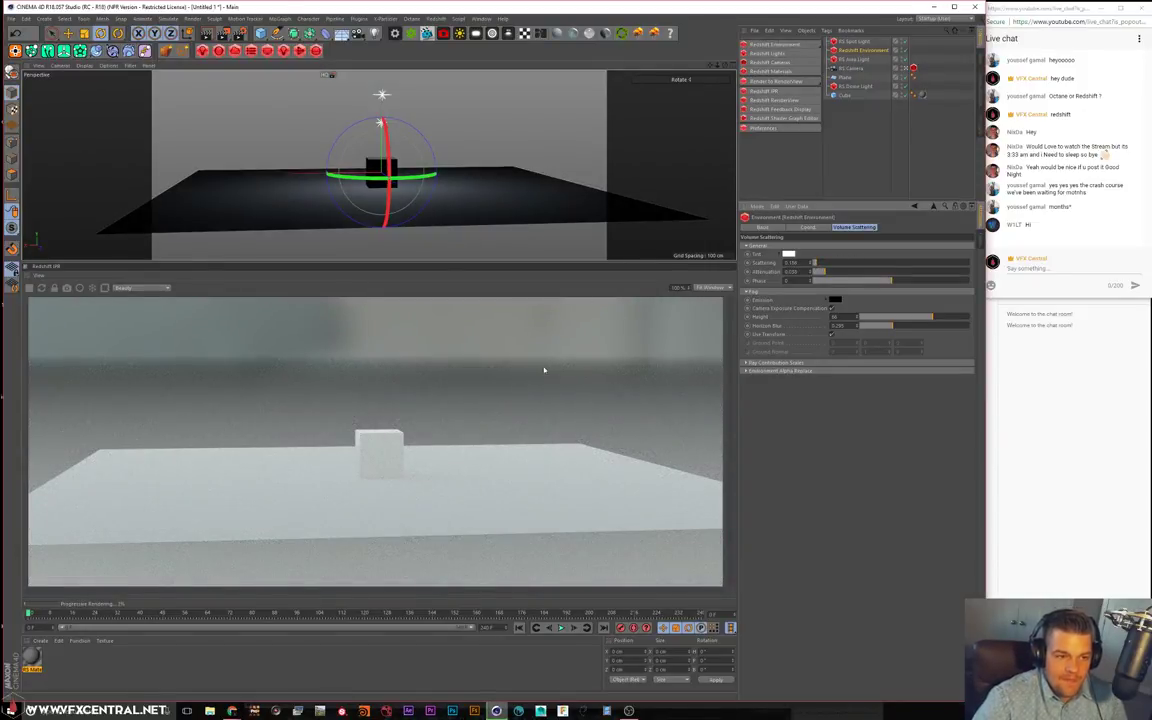
left_click(857, 42)
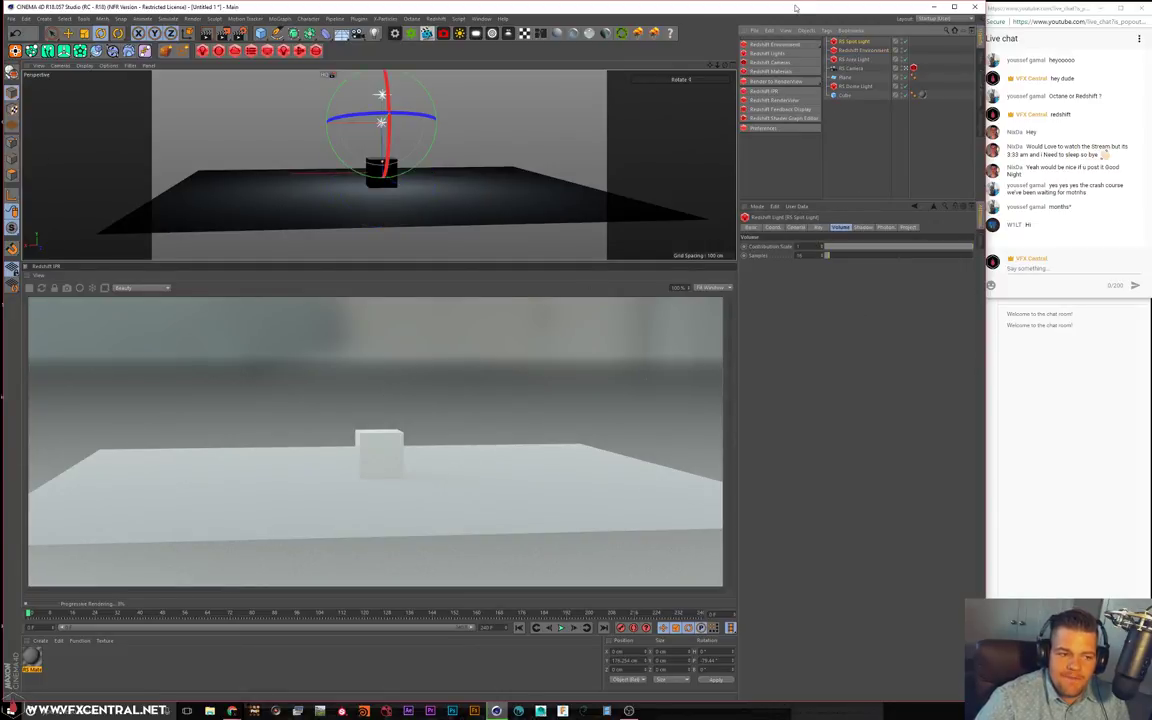
left_click(856, 50)
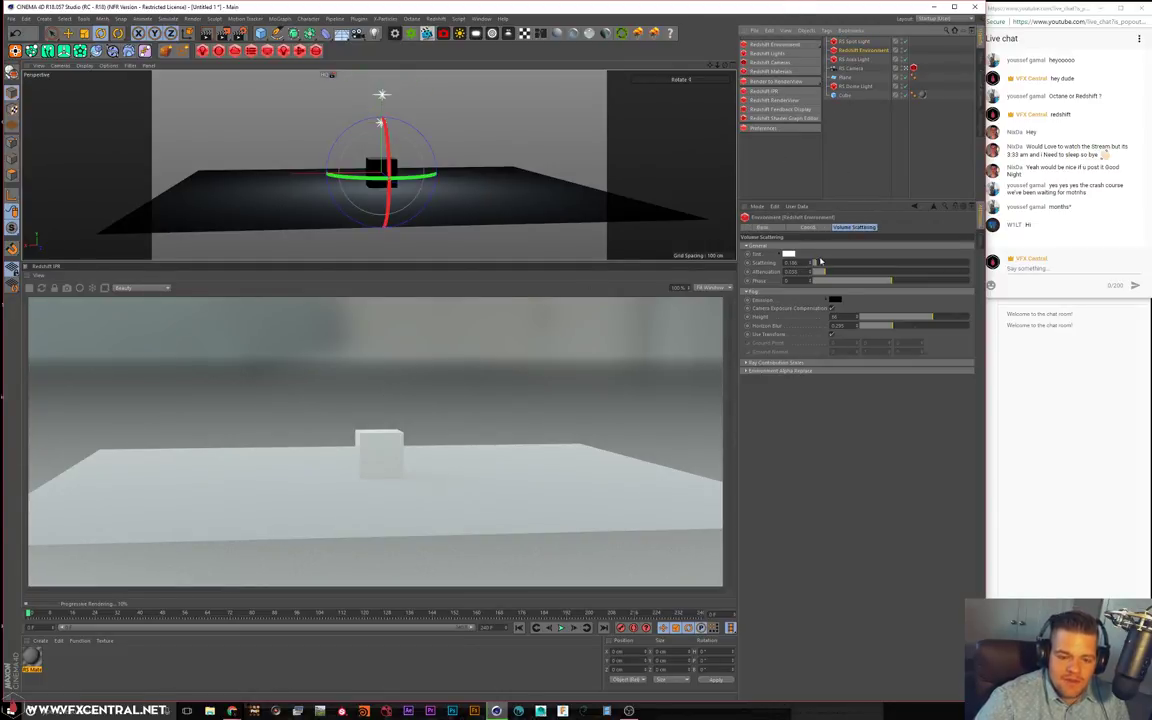
left_click_drag(829, 260, 818, 263)
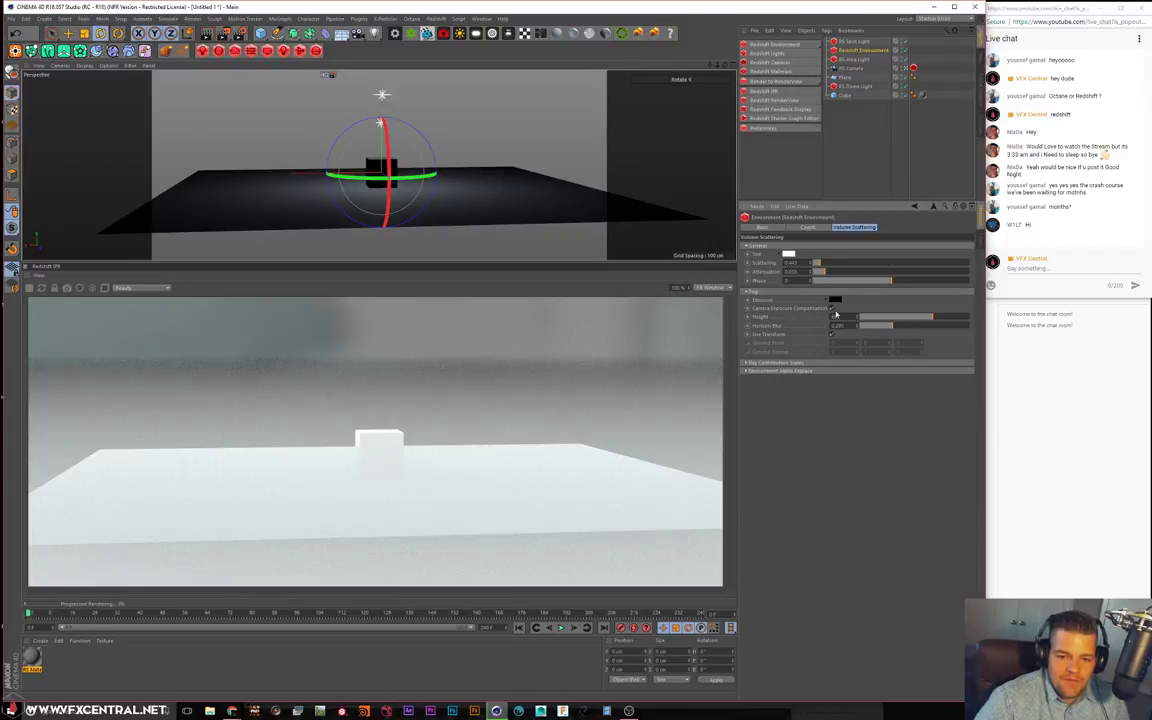
Reset the environment's fog height and horizon blur to 0 and lower its scattering to about 0.157
left_click_drag(834, 316, 858, 326)
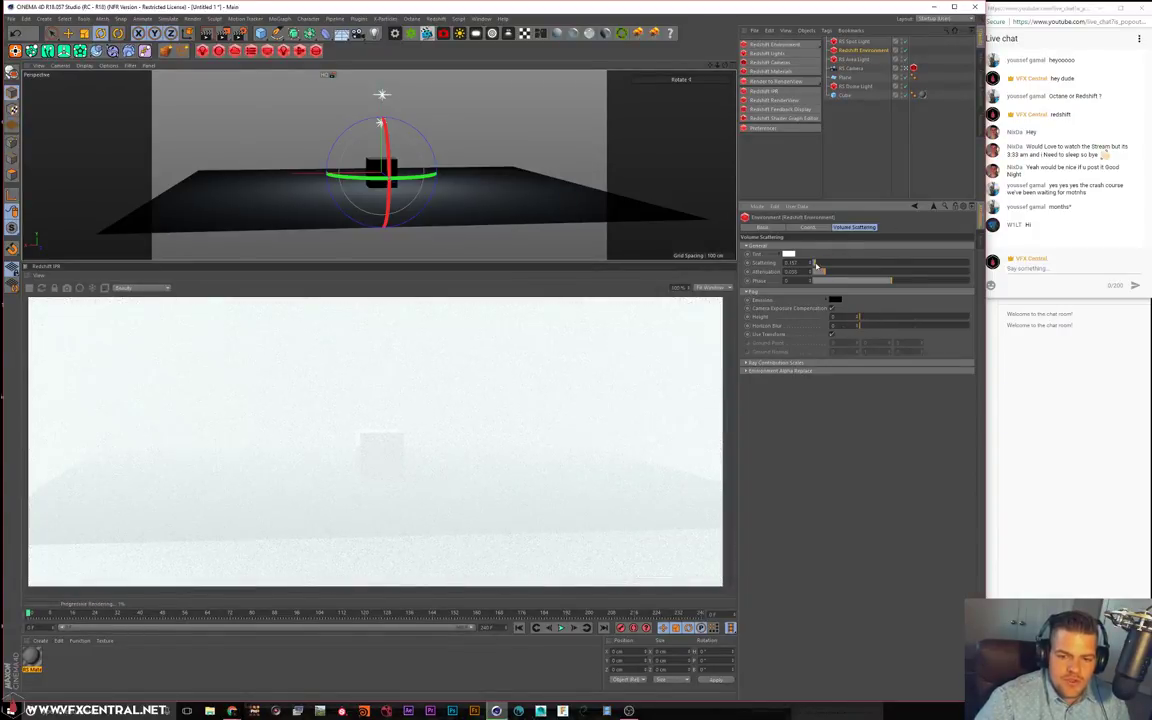
left_click_drag(818, 263, 817, 265)
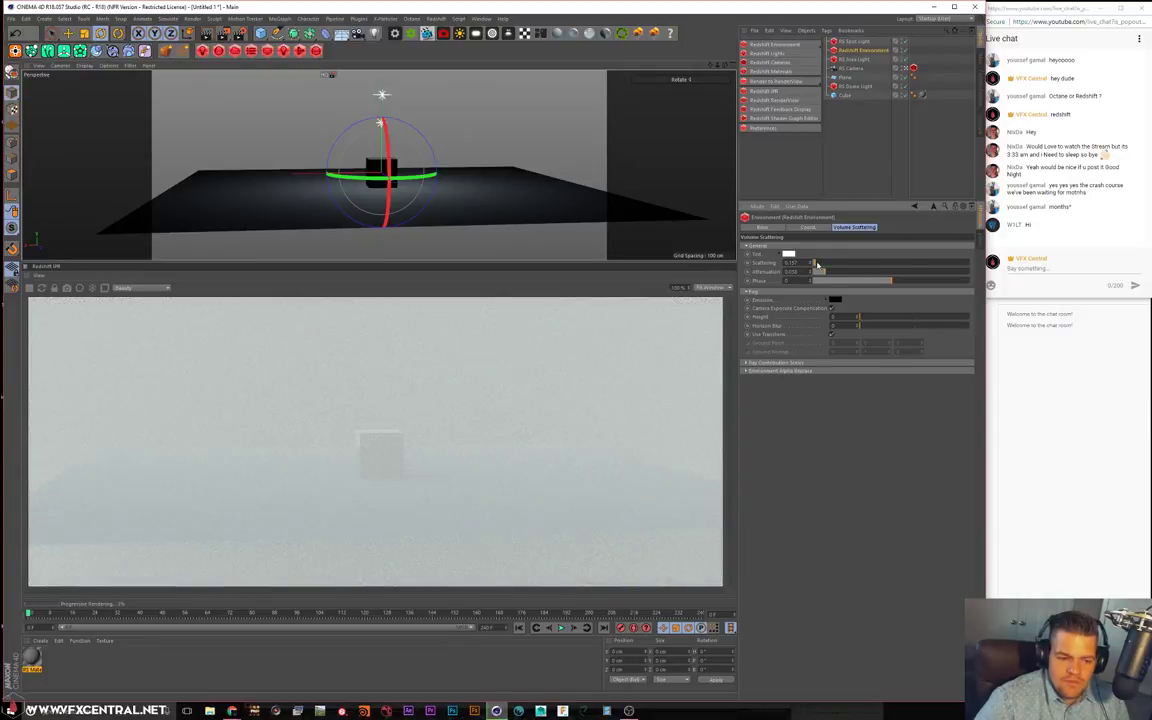
scroll(398, 103, "up", 5)
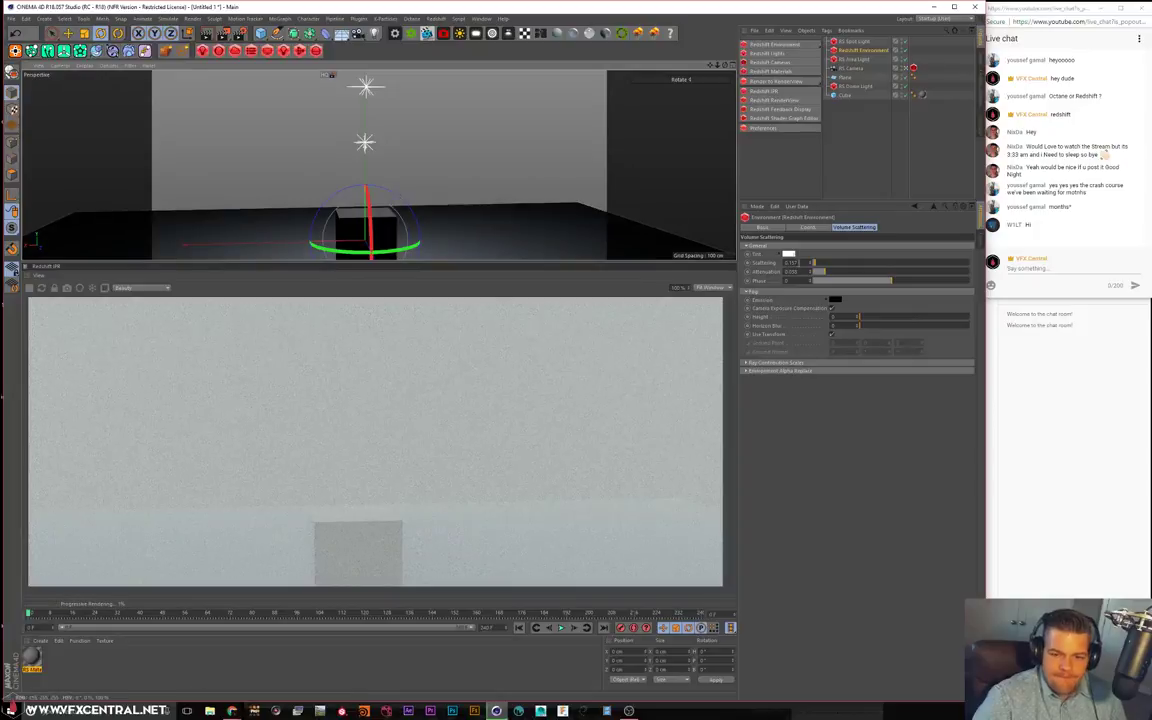
Set the environment's attenuation to about 0.084 while keeping scattering at about 0.157
left_click_drag(819, 276, 808, 272)
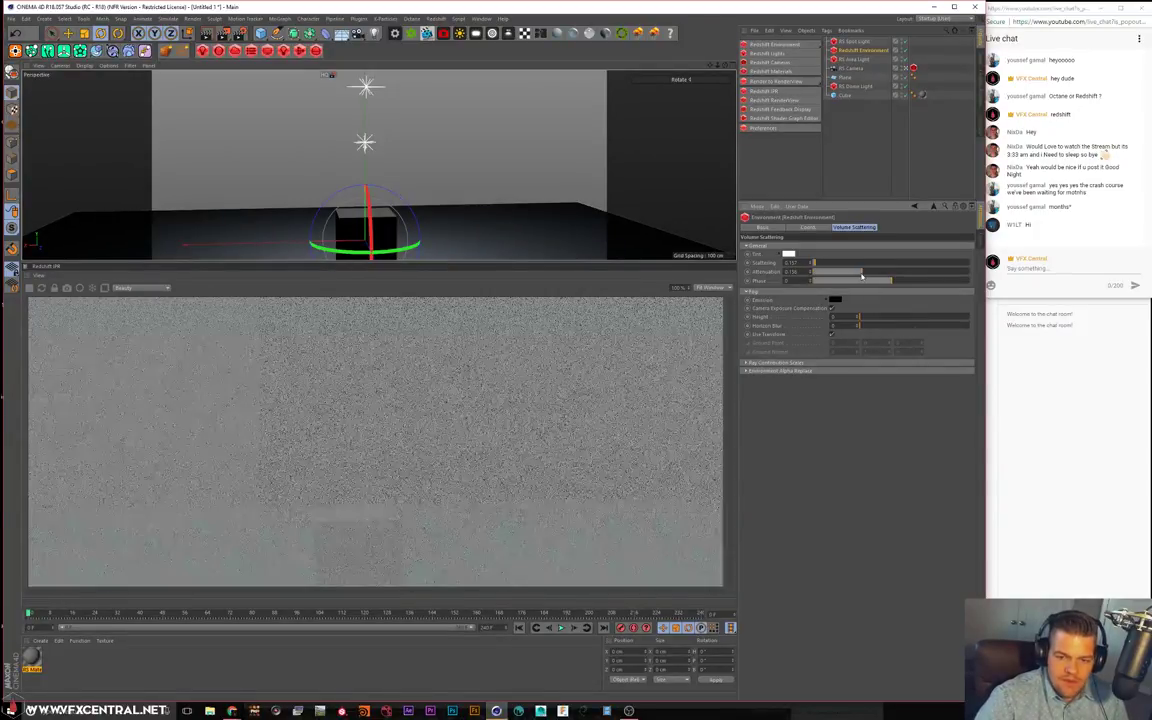
scroll(514, 141, "down", 4)
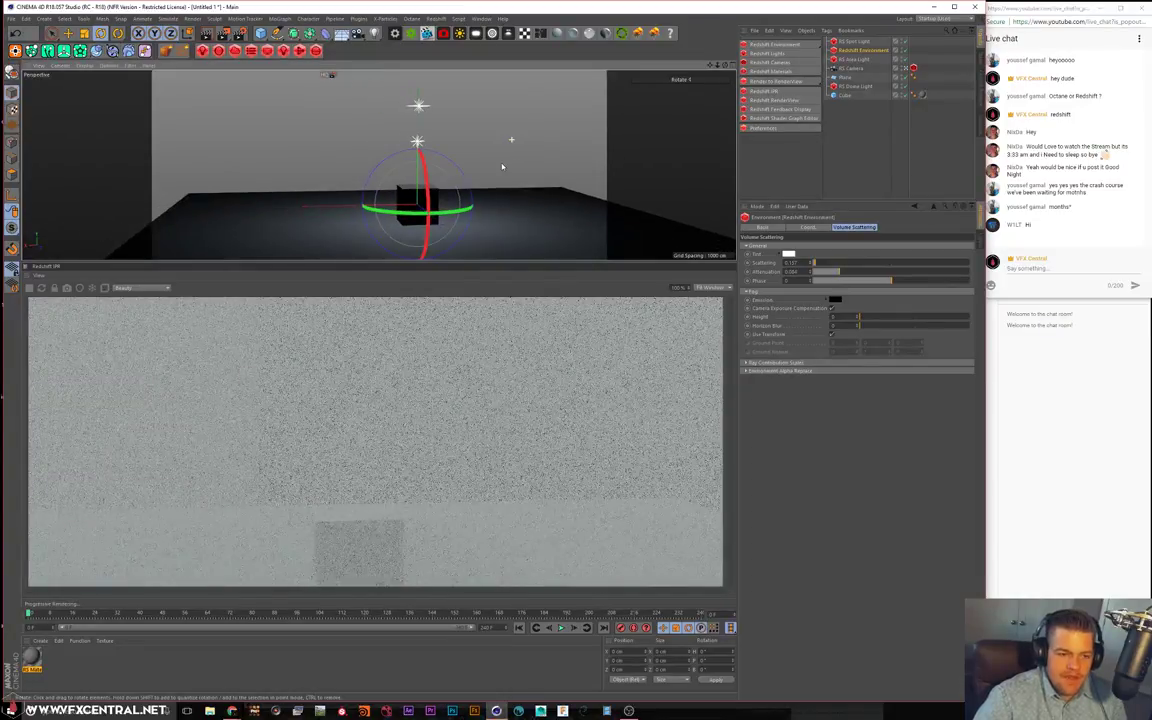
left_click_drag(812, 264, 815, 265)
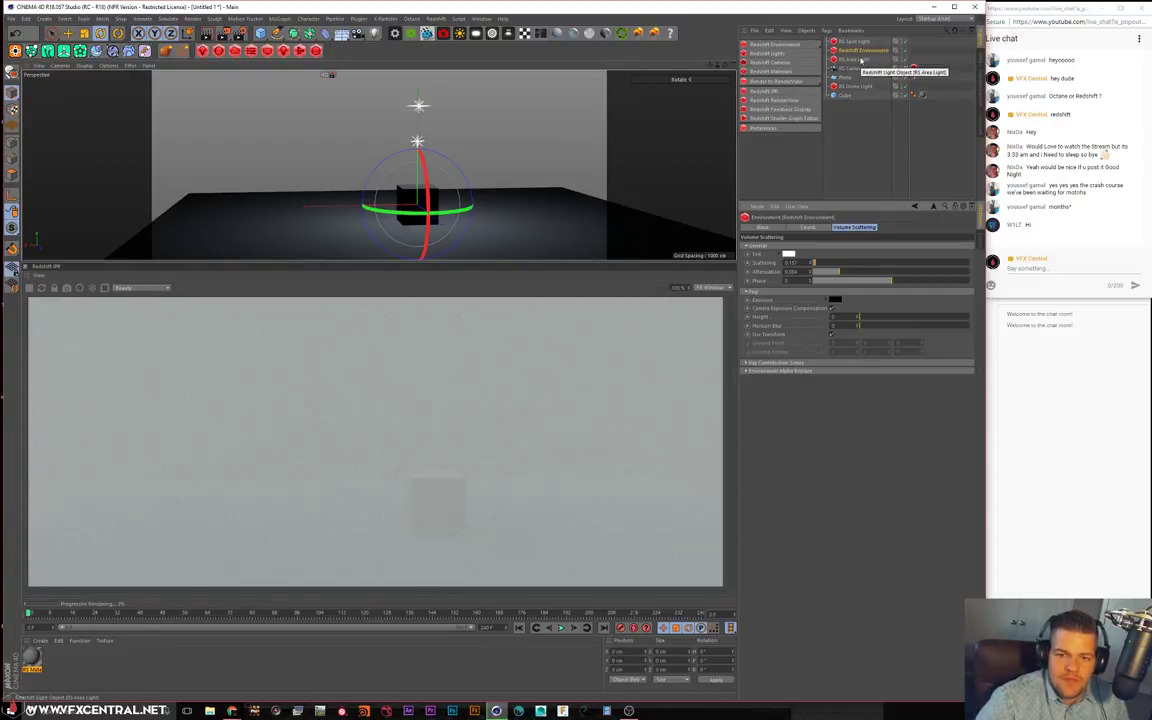
Lower the dome light's volume contribution scale to nearly zero
left_click(853, 86)
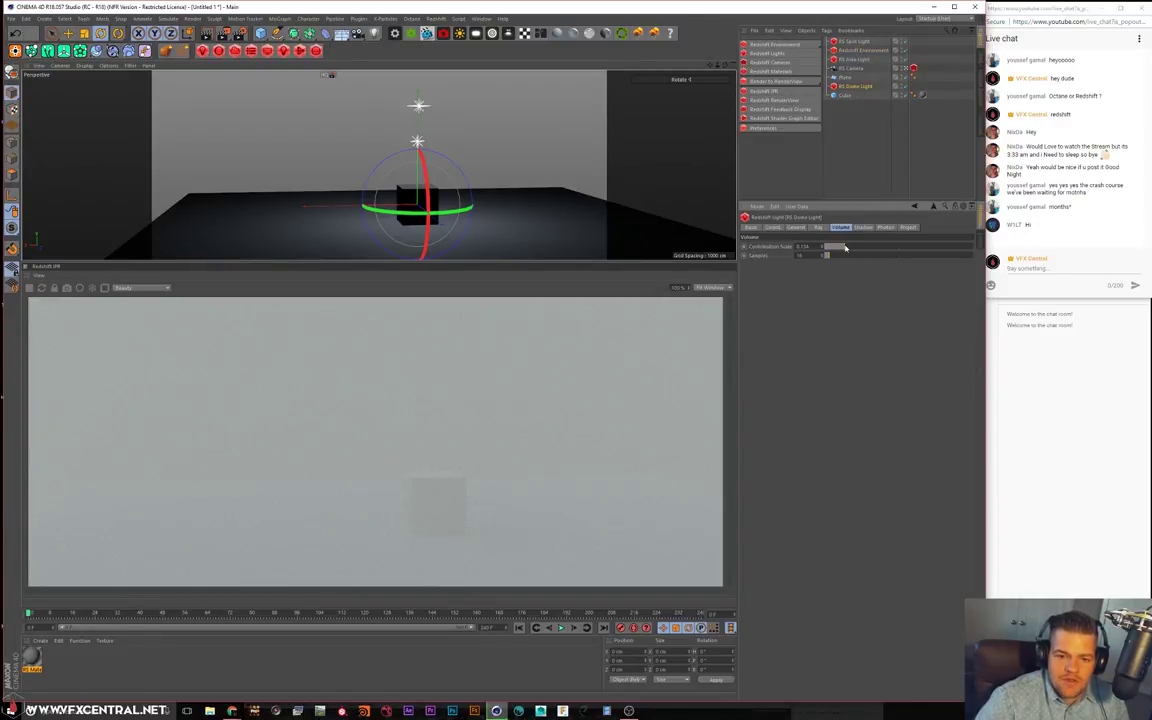
left_click_drag(823, 250, 825, 254)
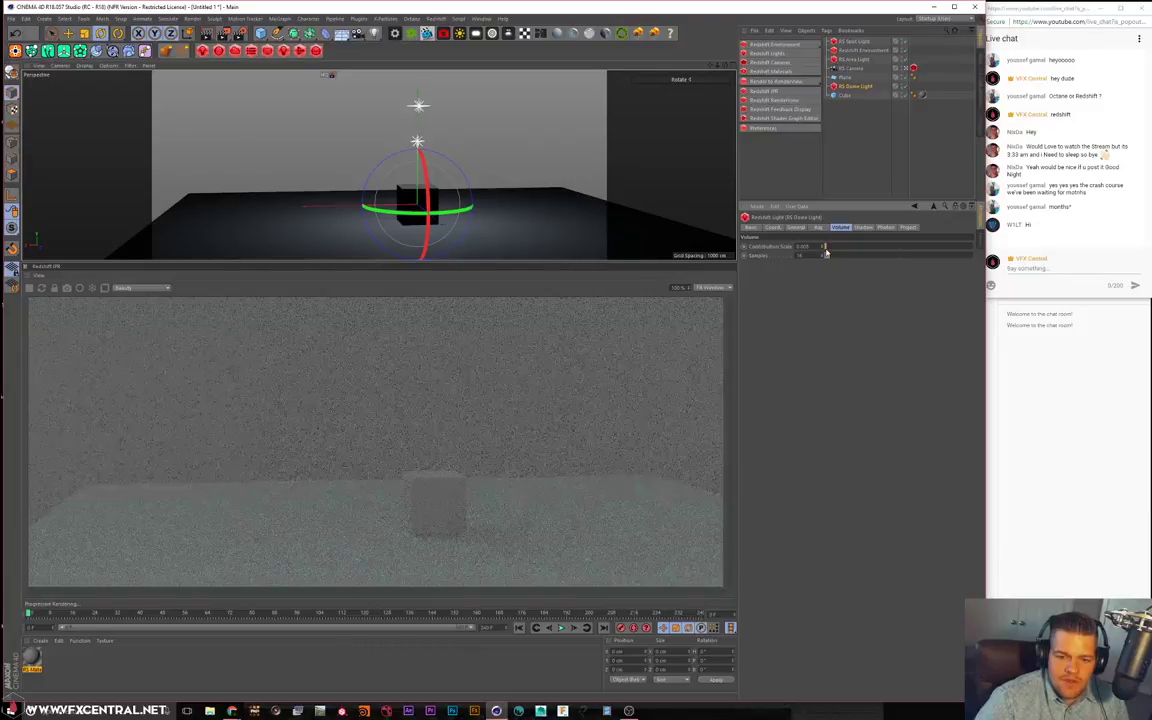
left_click_drag(812, 247, 743, 277)
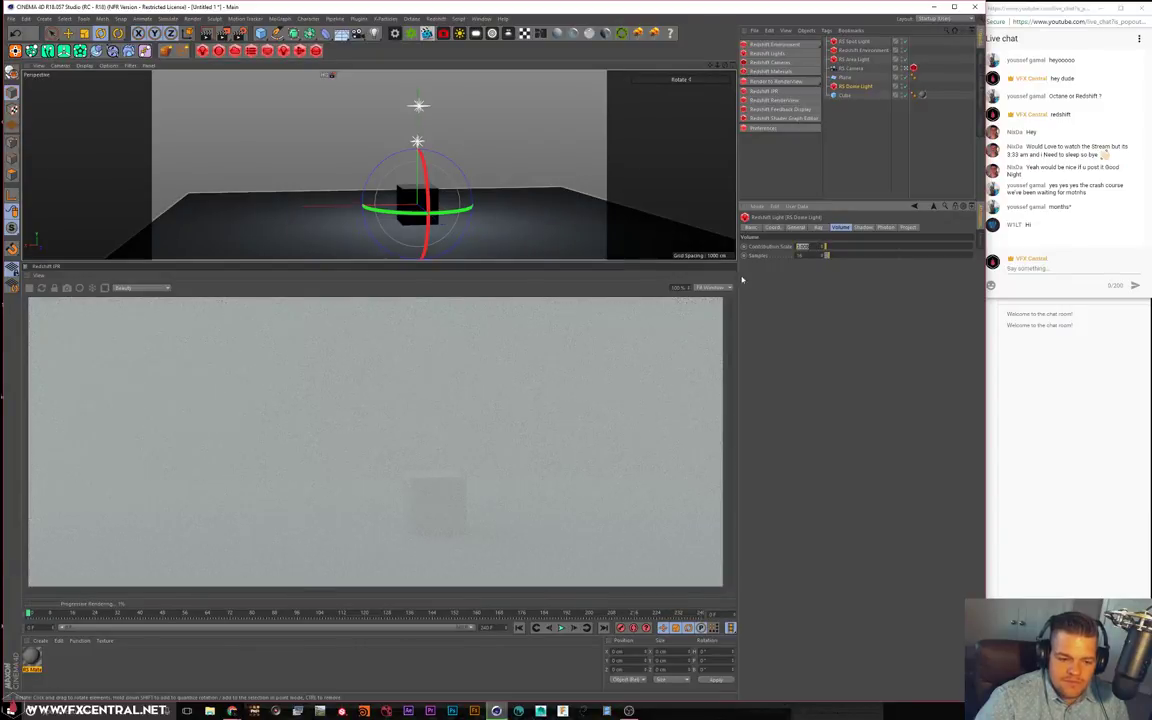
Raise the spot light's intensity multiplier into the thousands so its cone shows through the fog
left_click(855, 43)
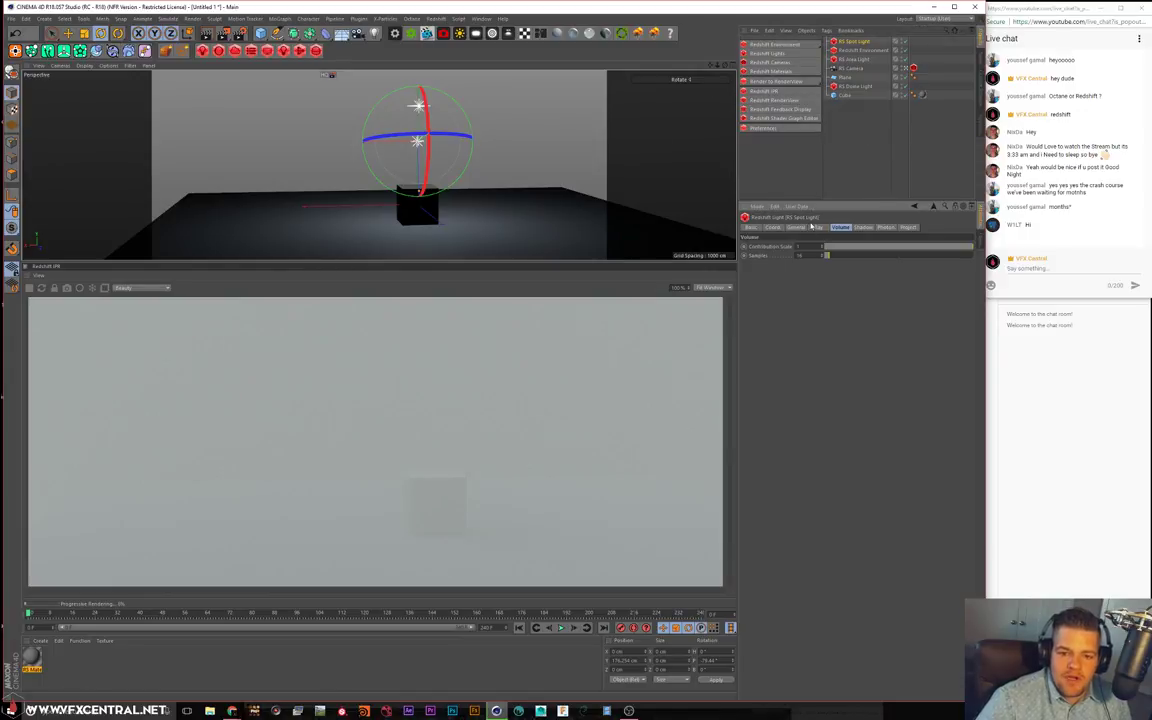
left_click(818, 227)
left_click(788, 228)
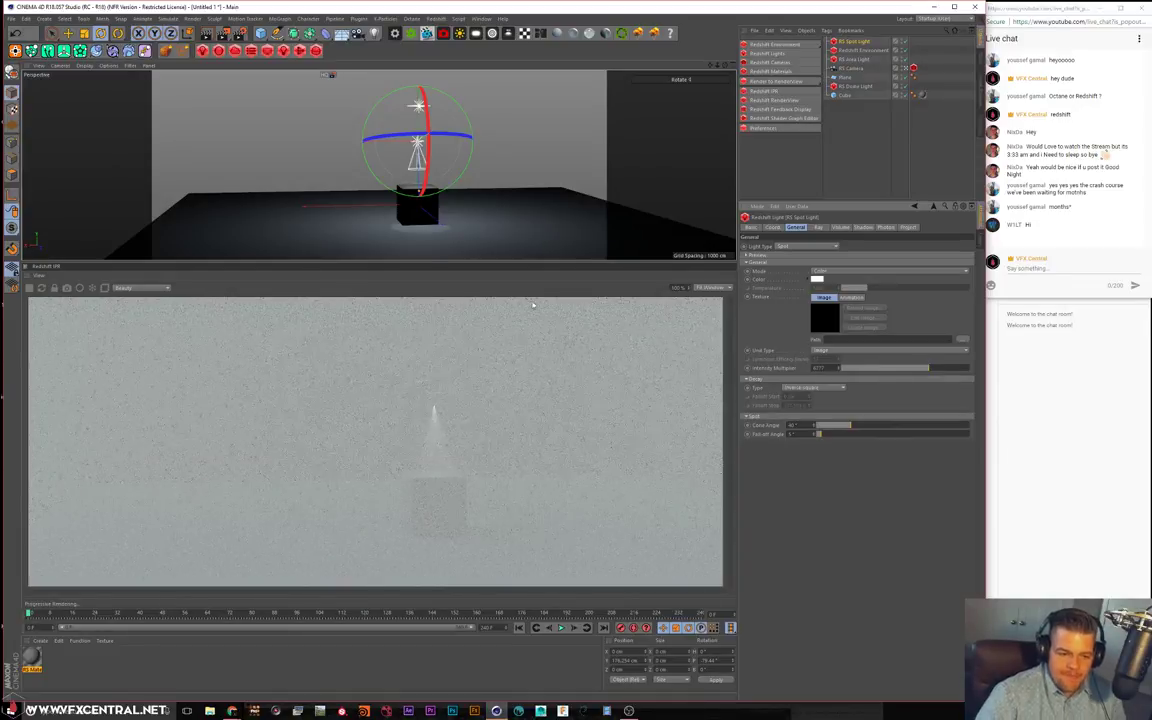
middle_click_drag(517, 162, 499, 154, "alt")
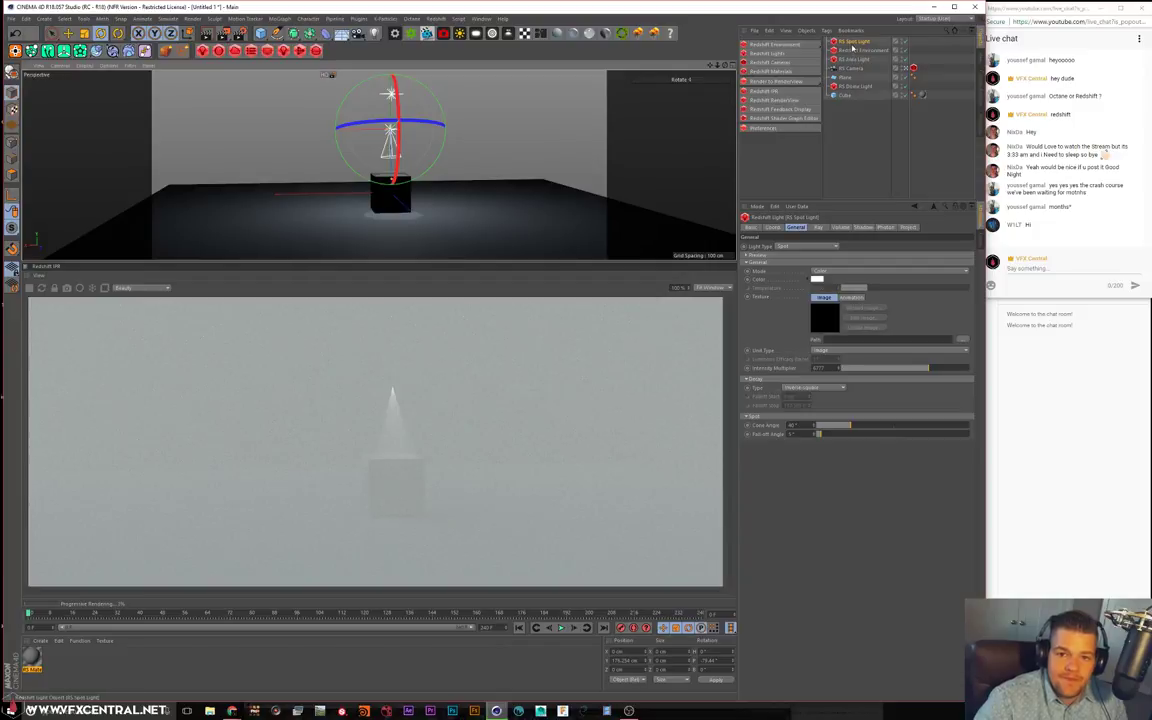
Switch the spot light's color mode to Temperature and choose a low, warm temperature
left_click(849, 50)
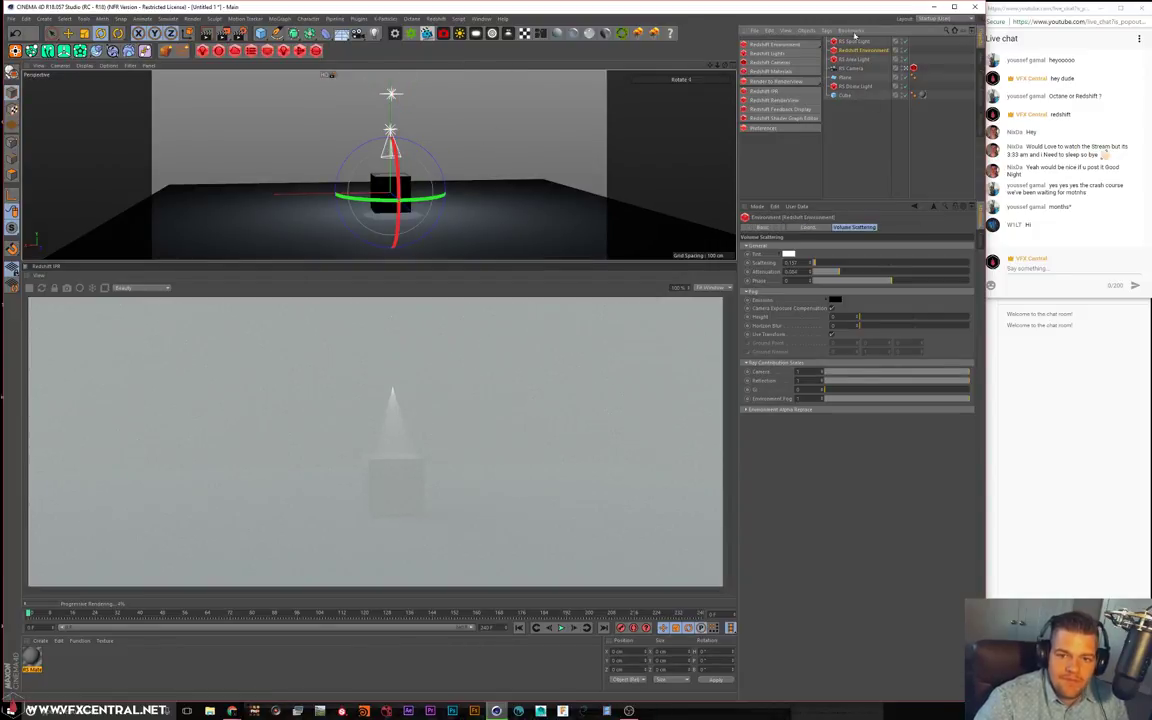
left_click(845, 42)
left_click(824, 271)
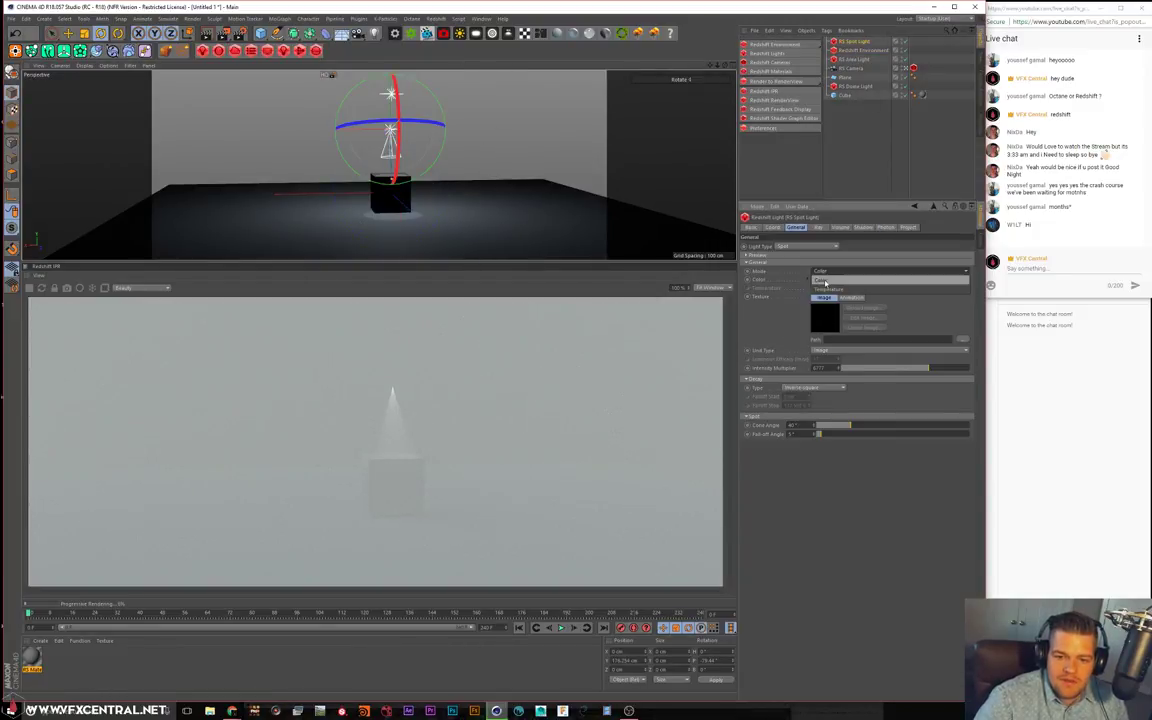
left_click(826, 282)
left_click(849, 288)
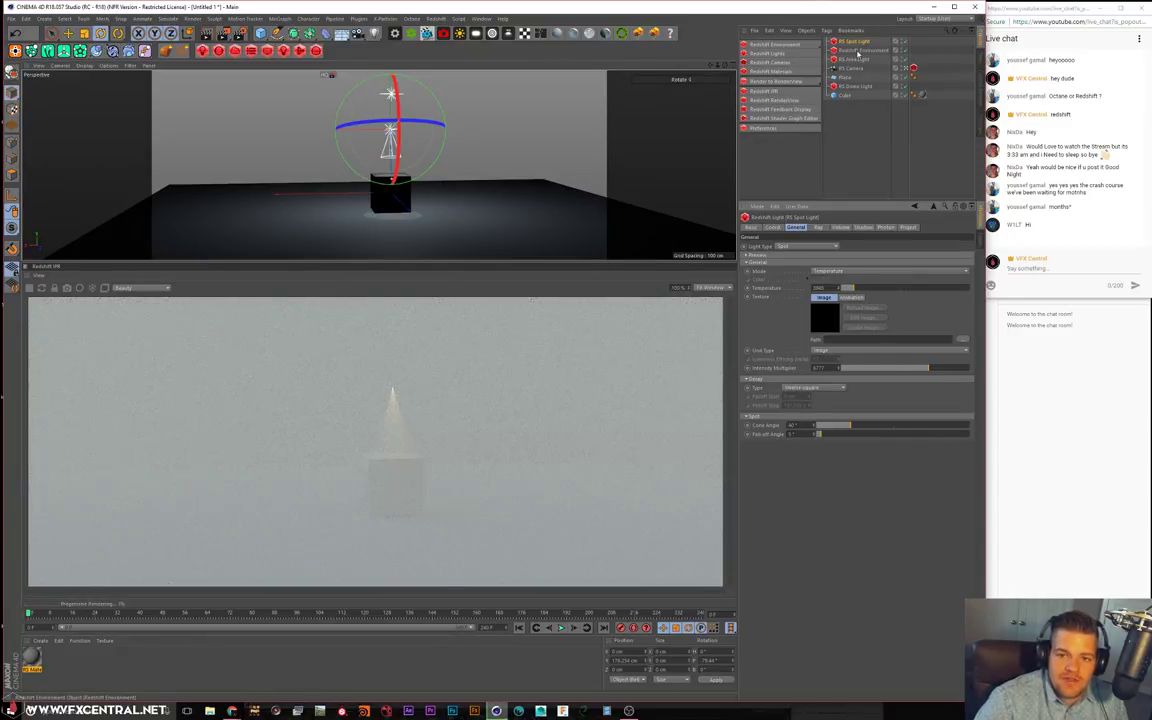
Set the dome light's volume contribution scale to 0
left_click(855, 50)
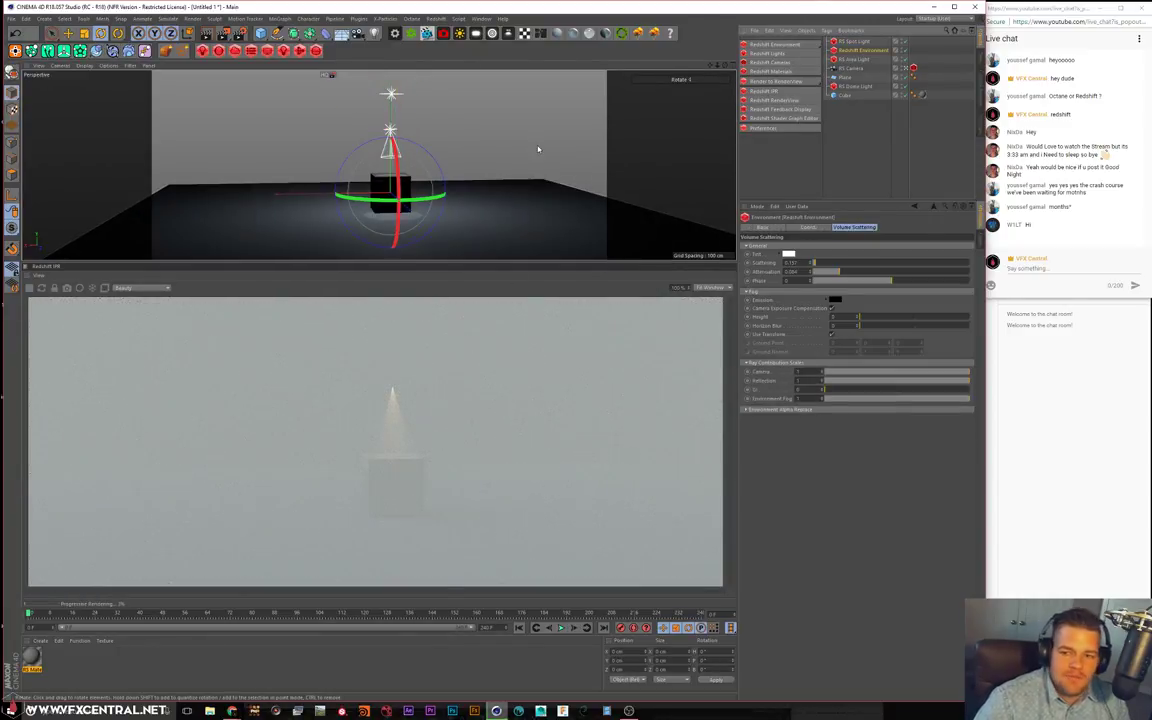
scroll(455, 152, "up", 6)
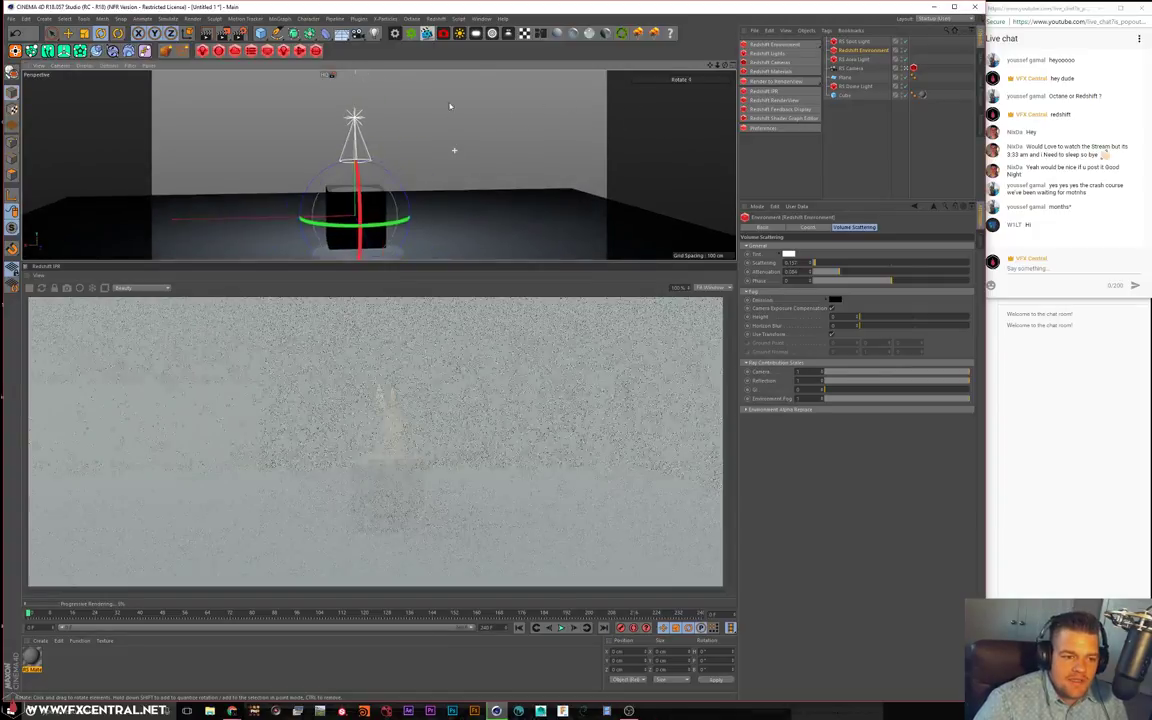
left_click_drag(379, 165, 592, 123, "alt")
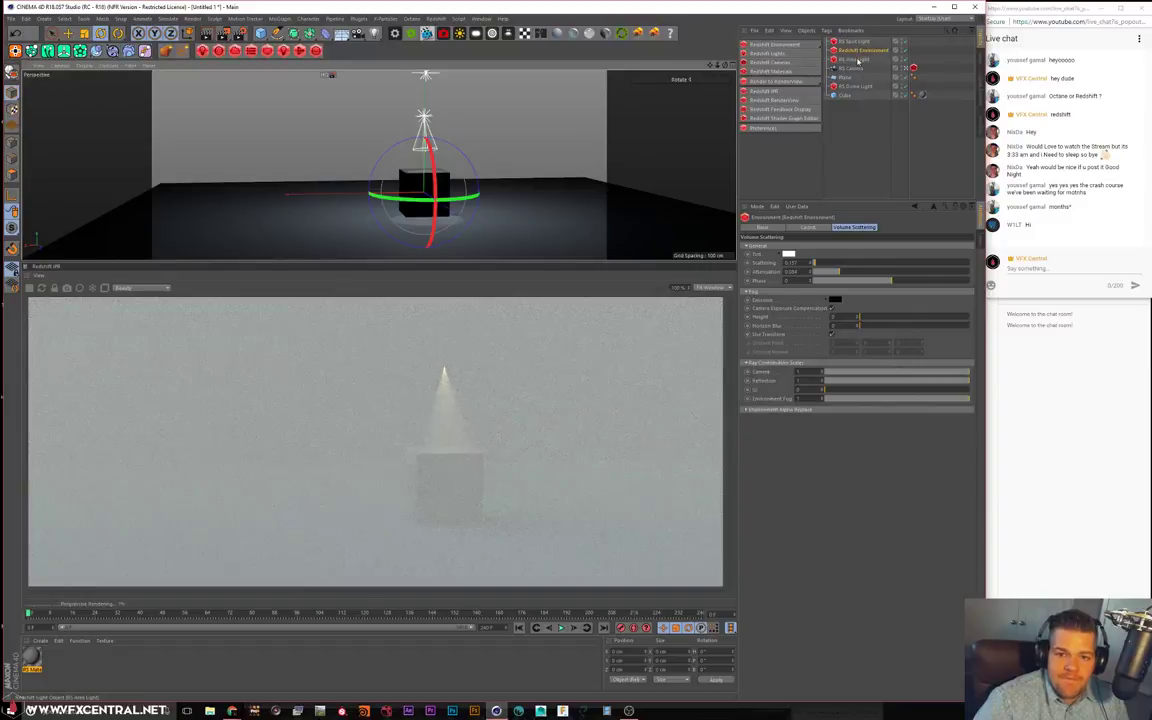
left_click(860, 87)
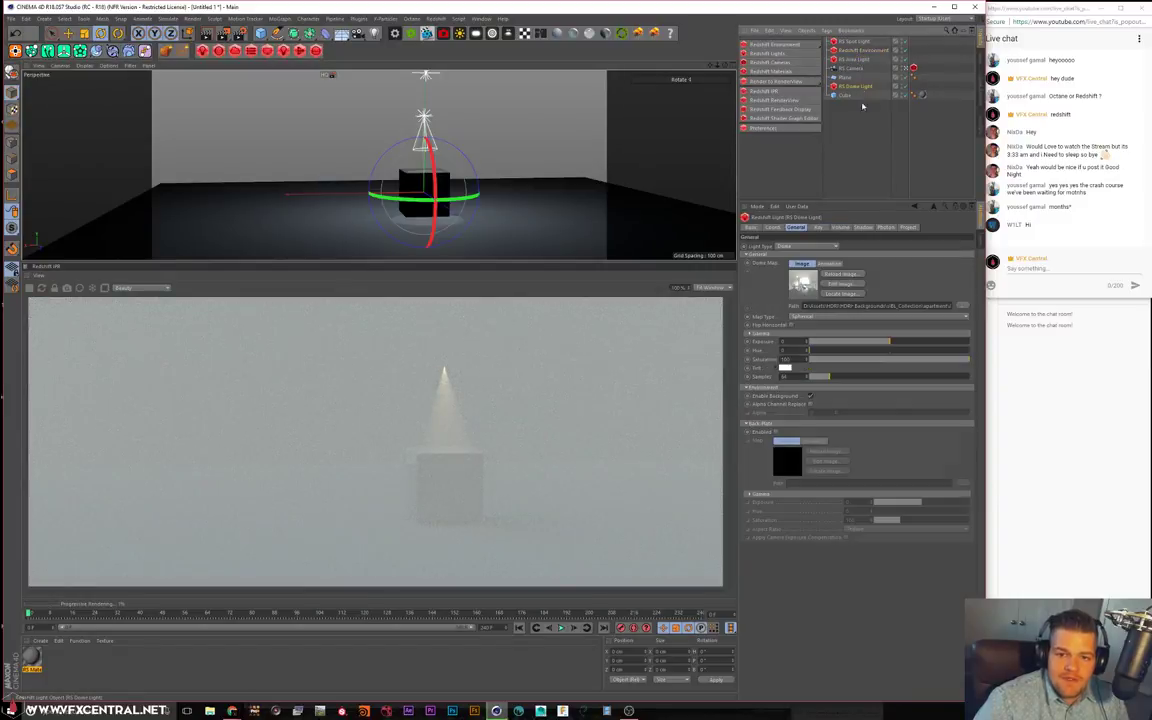
left_click(840, 227)
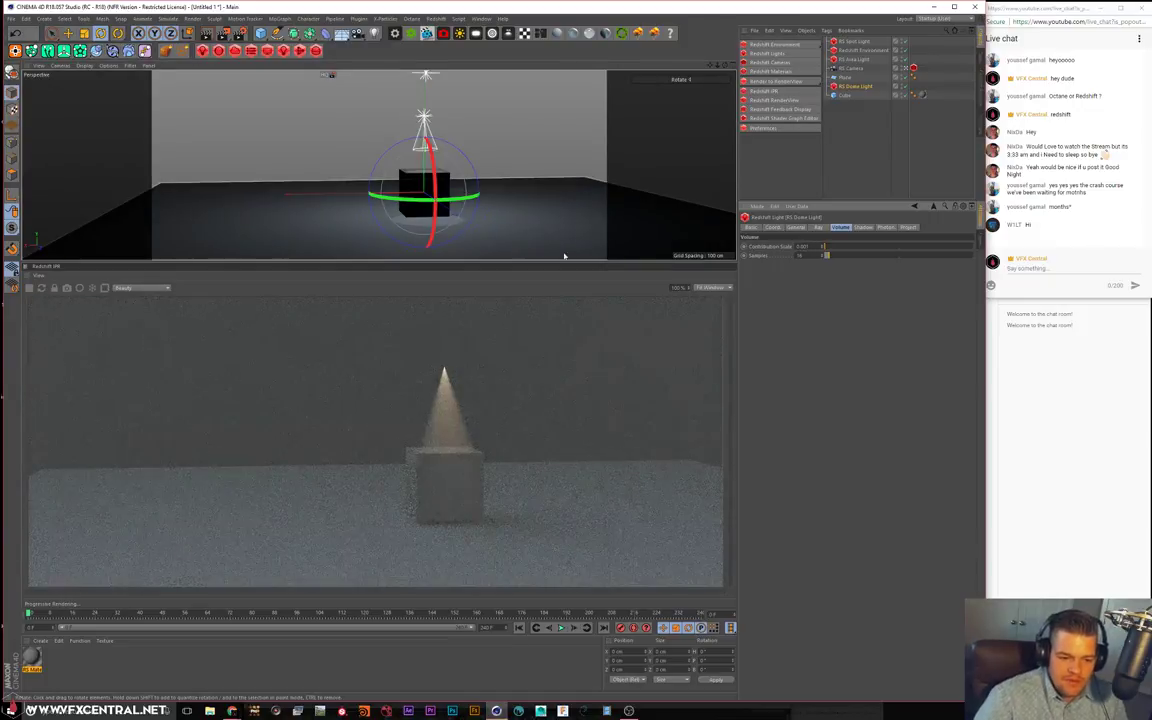
middle_click_drag(489, 132, 473, 132, "alt")
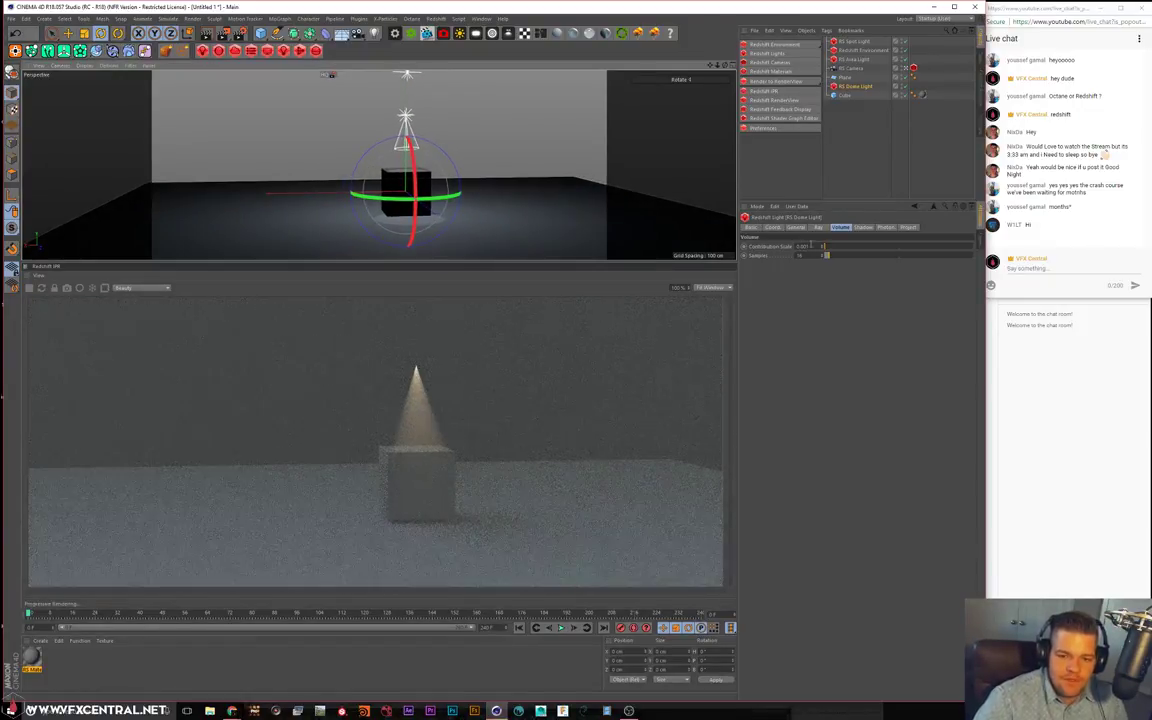
left_click_drag(813, 246, 503, 225)
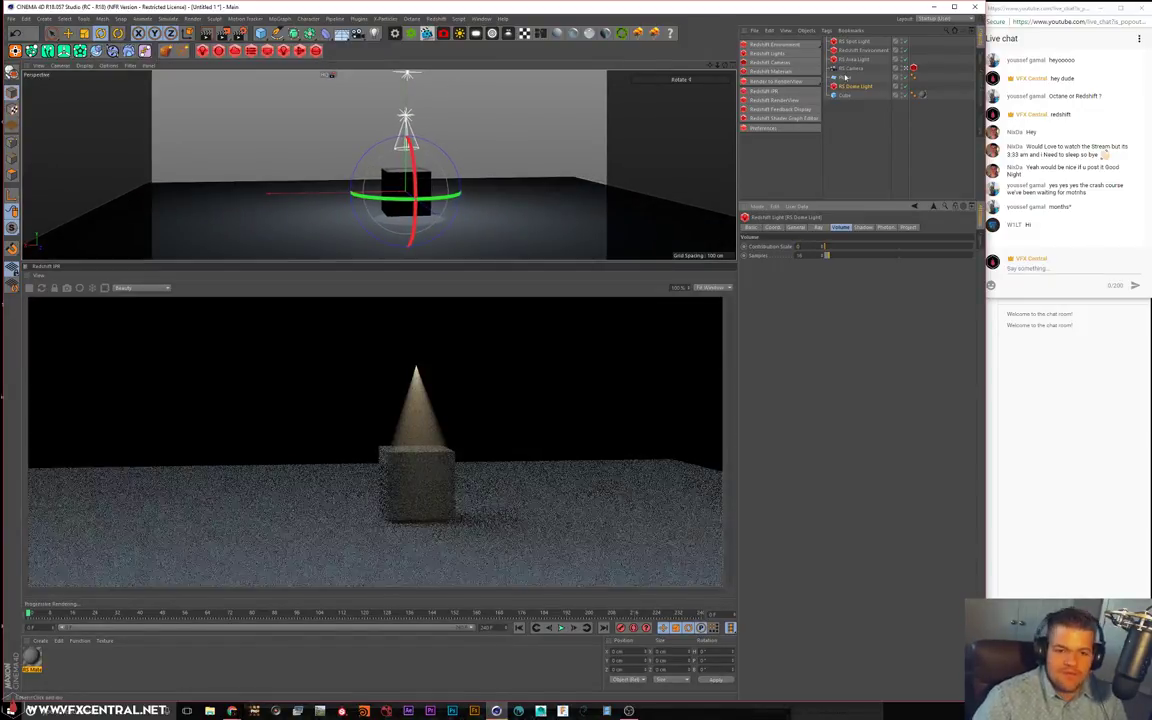
Set the Redshift environment's attenuation to 0 and view the cube and light cone up close
left_click(858, 50)
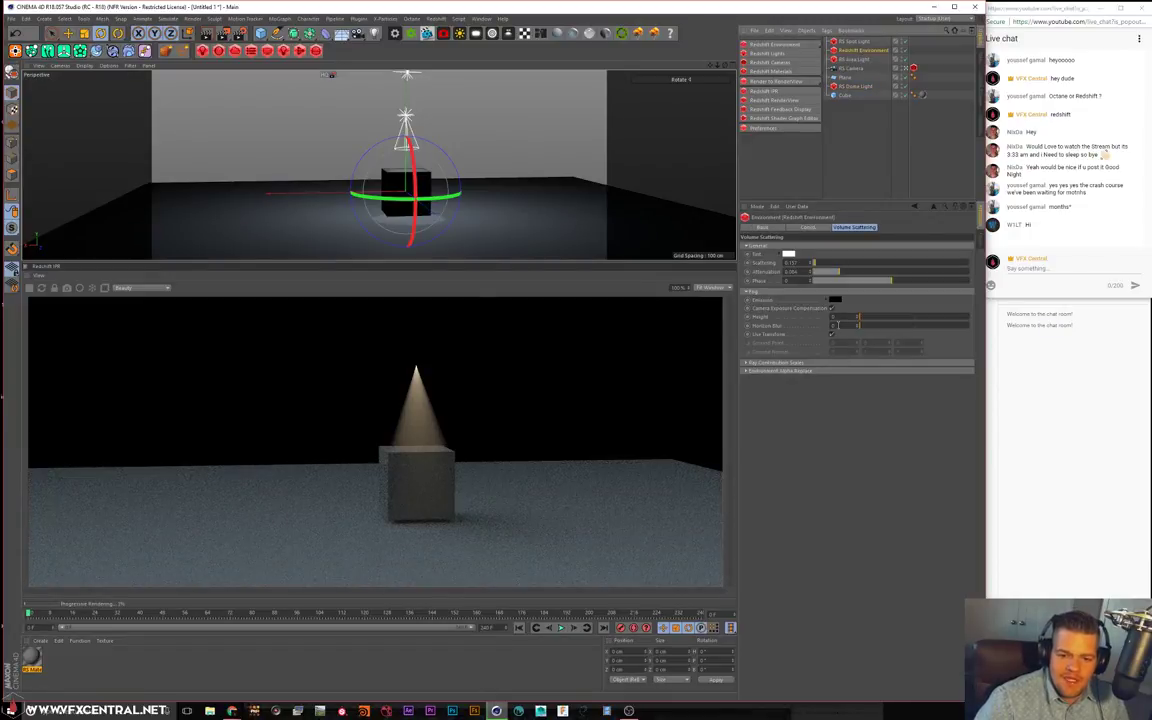
left_click_drag(827, 274, 788, 271)
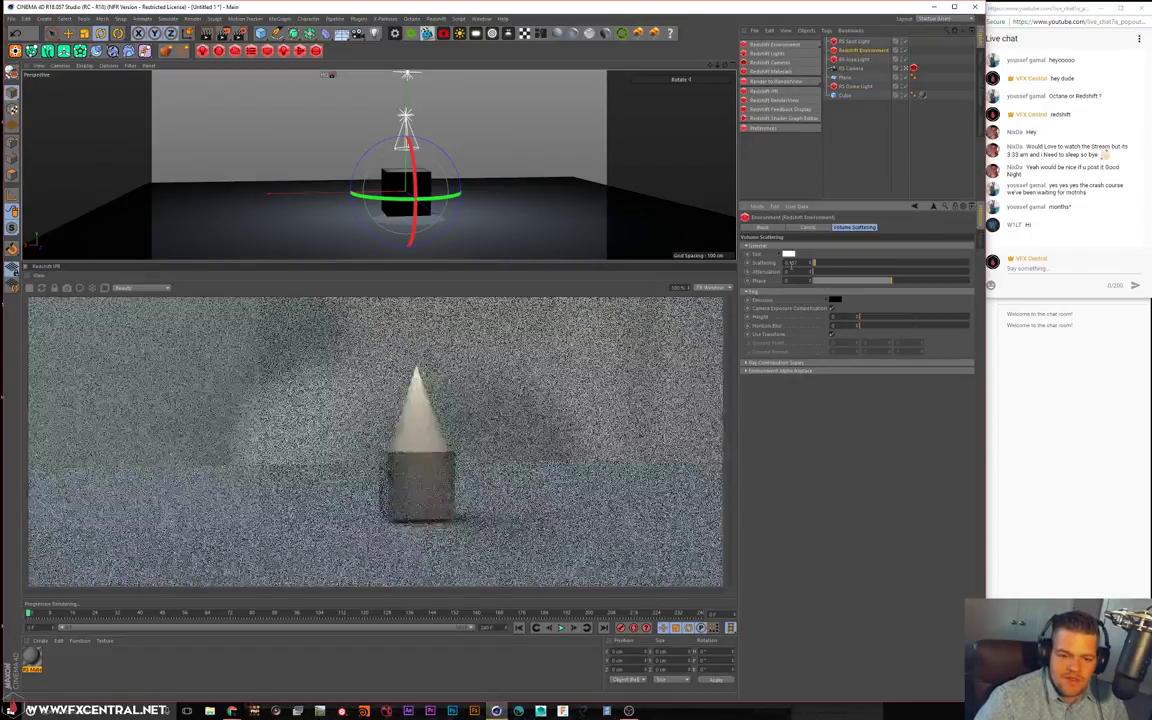
left_click_drag(512, 93, 477, 121, "alt")
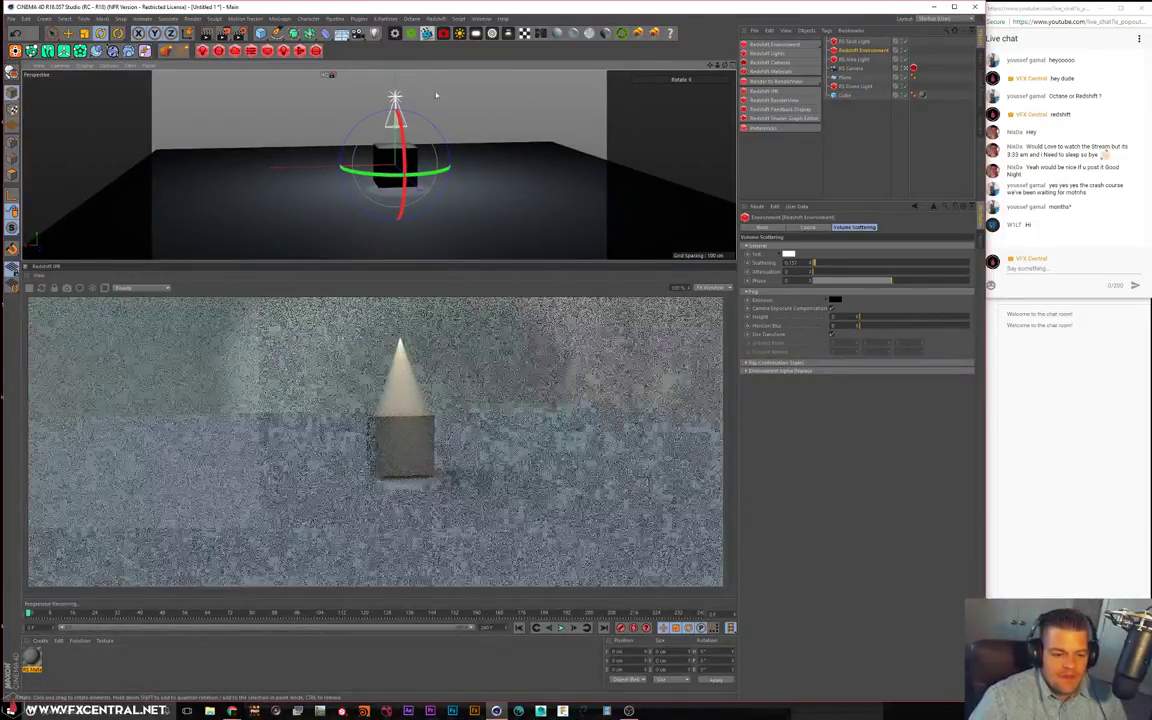
left_click_drag(432, 170, 476, 183, "alt")
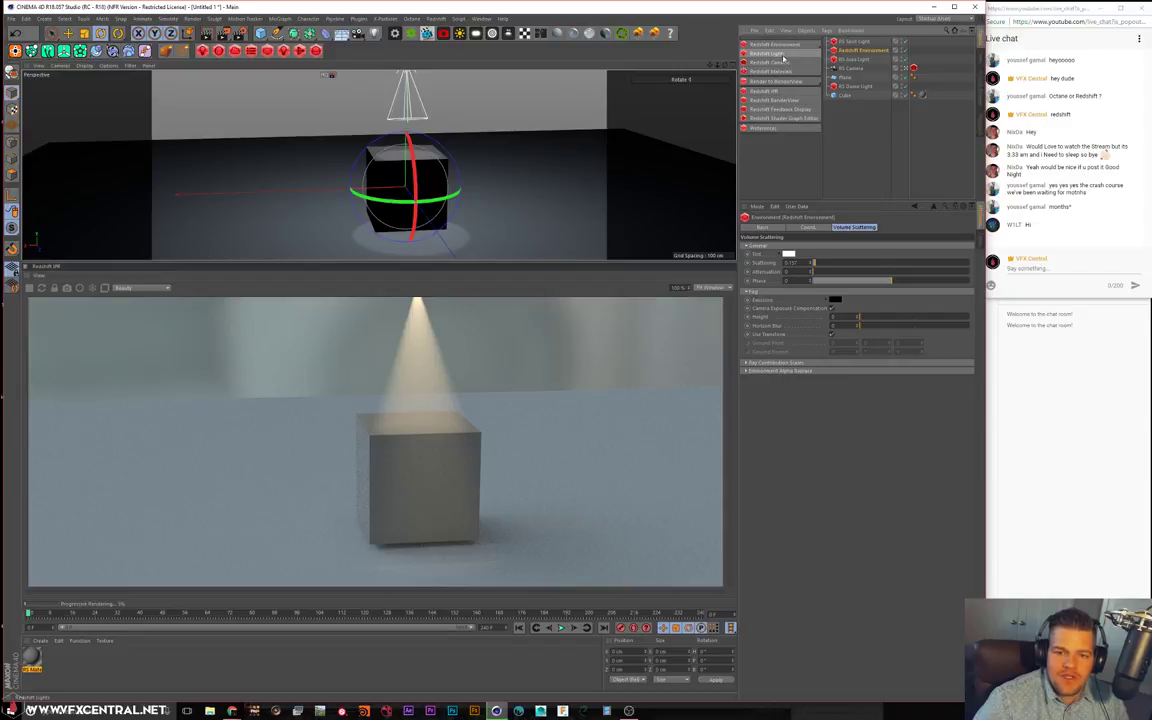
Add a Redshift IES light and move it along the X axis out of the cube
mouse_move(818, 58)
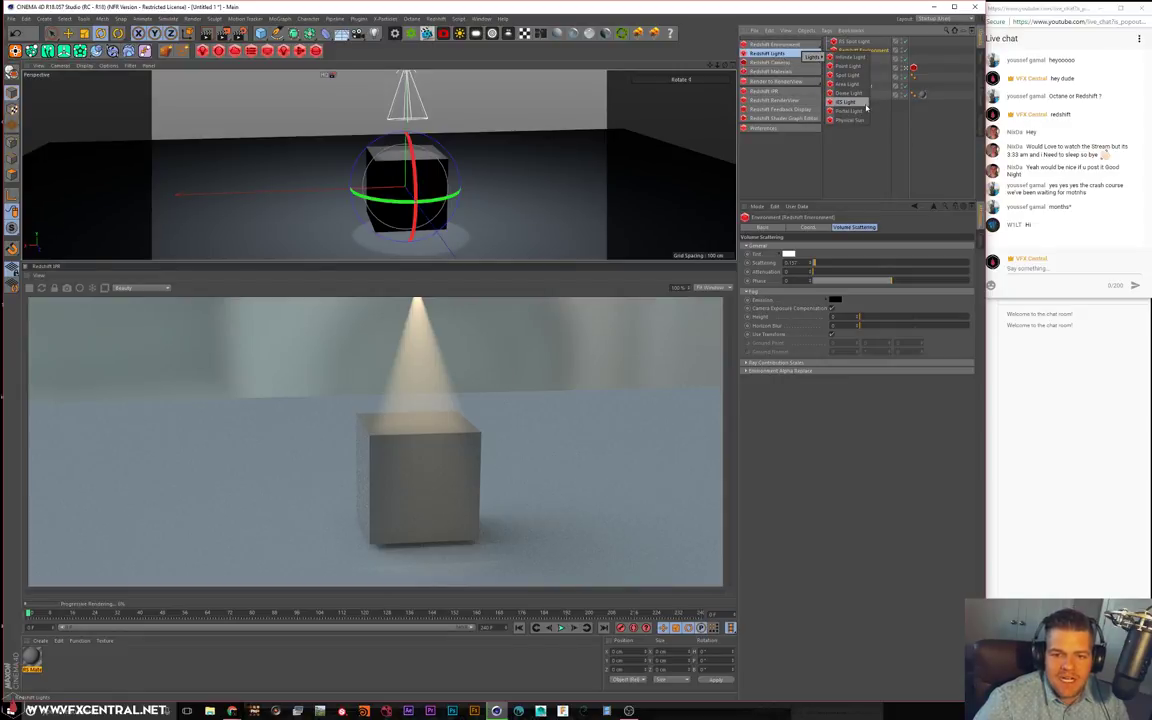
left_click(852, 103)
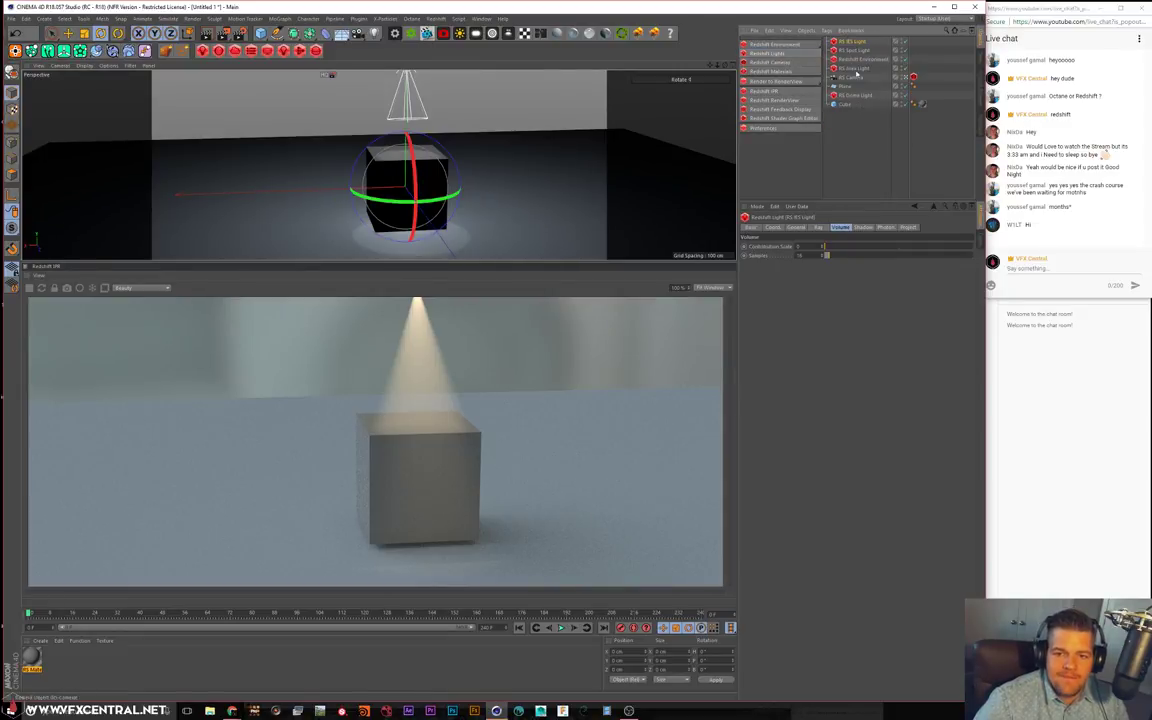
left_click_drag(406, 183, 498, 184)
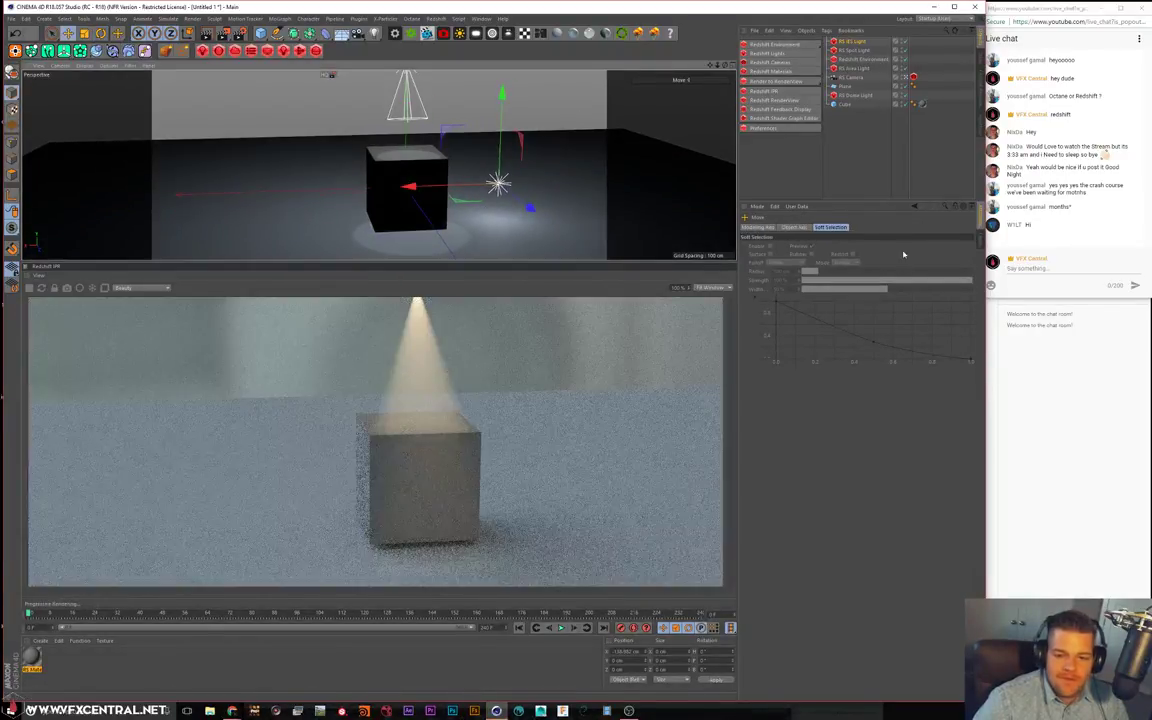
Load 18.ies from the Assets IES folder as the IES light's profile
left_click(794, 230)
left_click(857, 42)
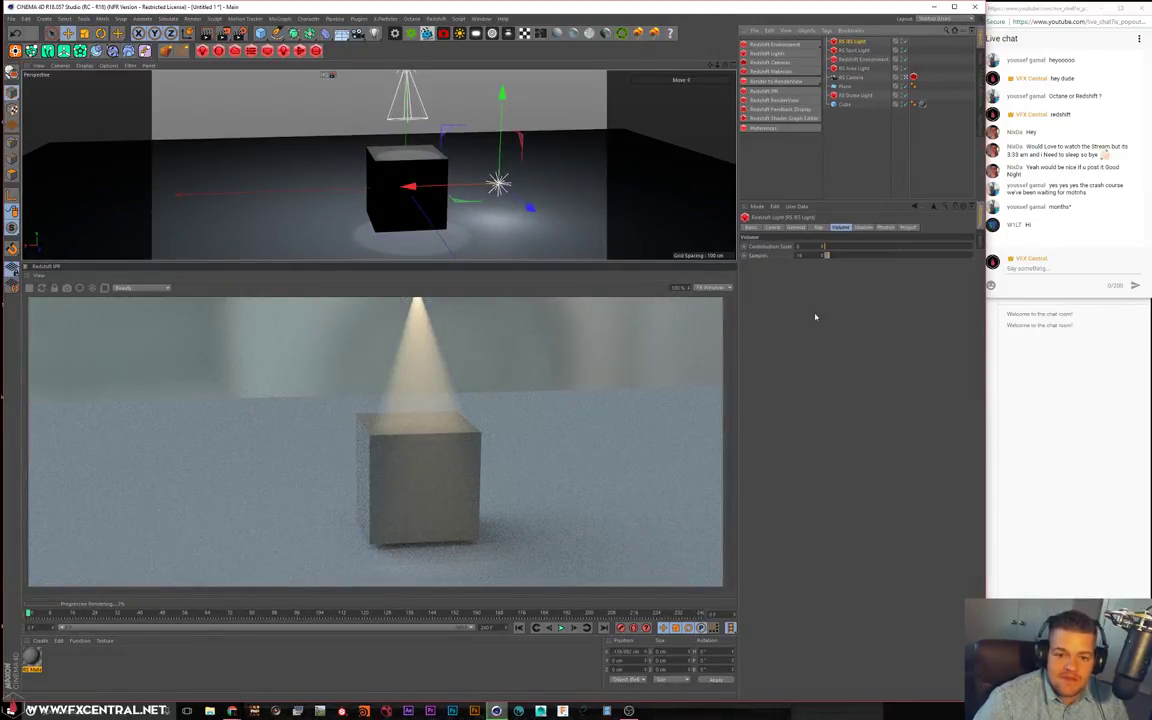
left_click(800, 229)
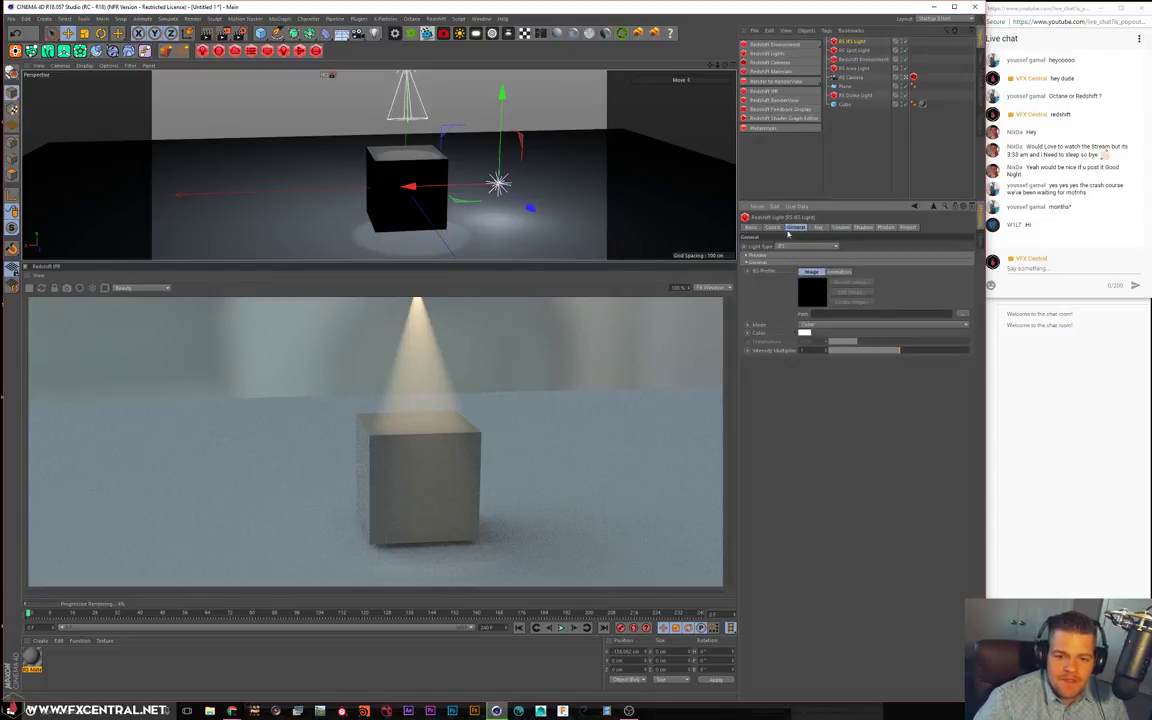
left_click(958, 315)
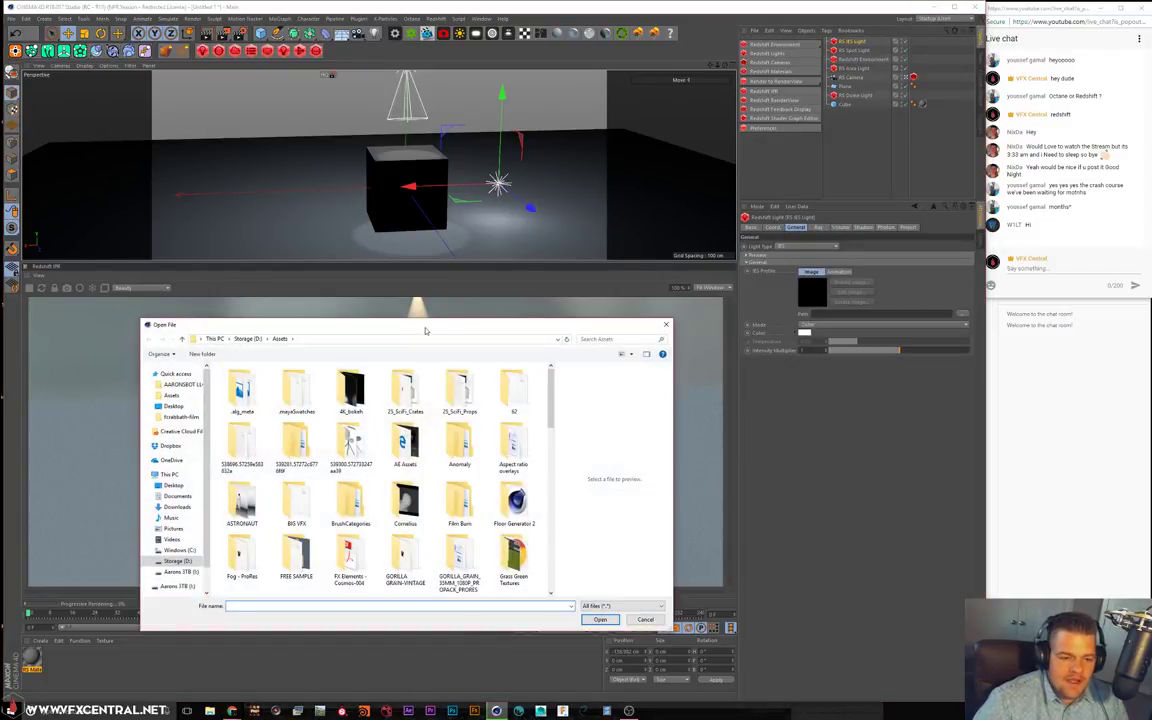
scroll(392, 511, "down", 2)
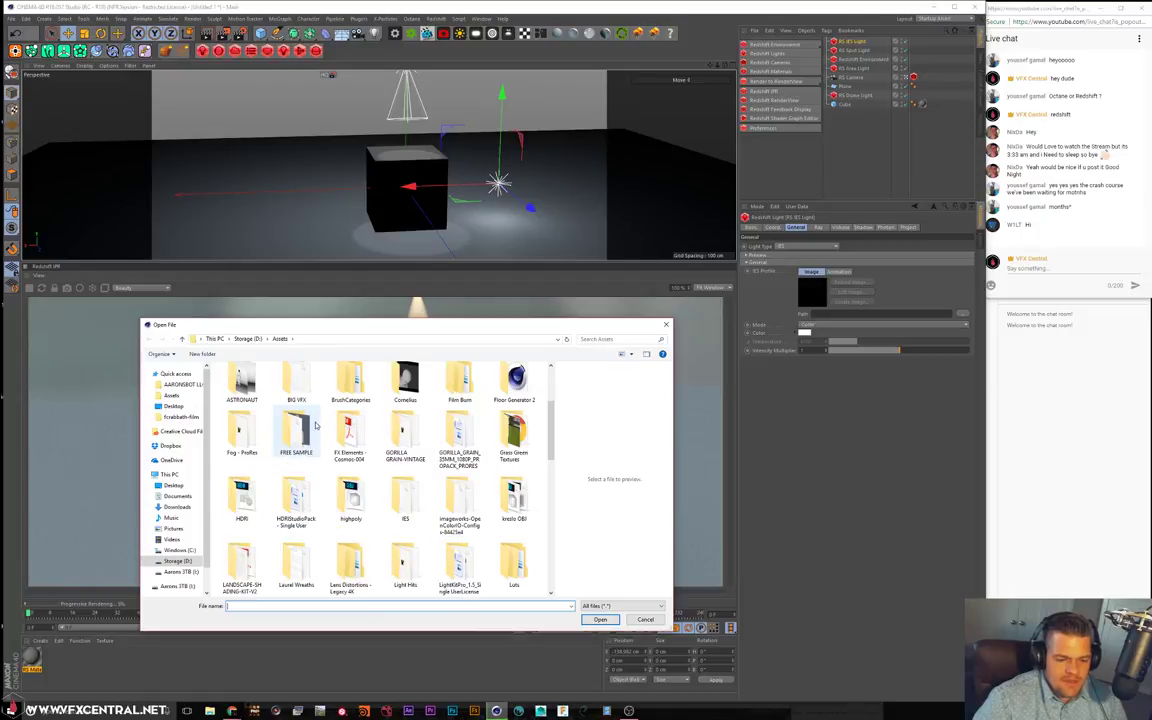
double_click(400, 505)
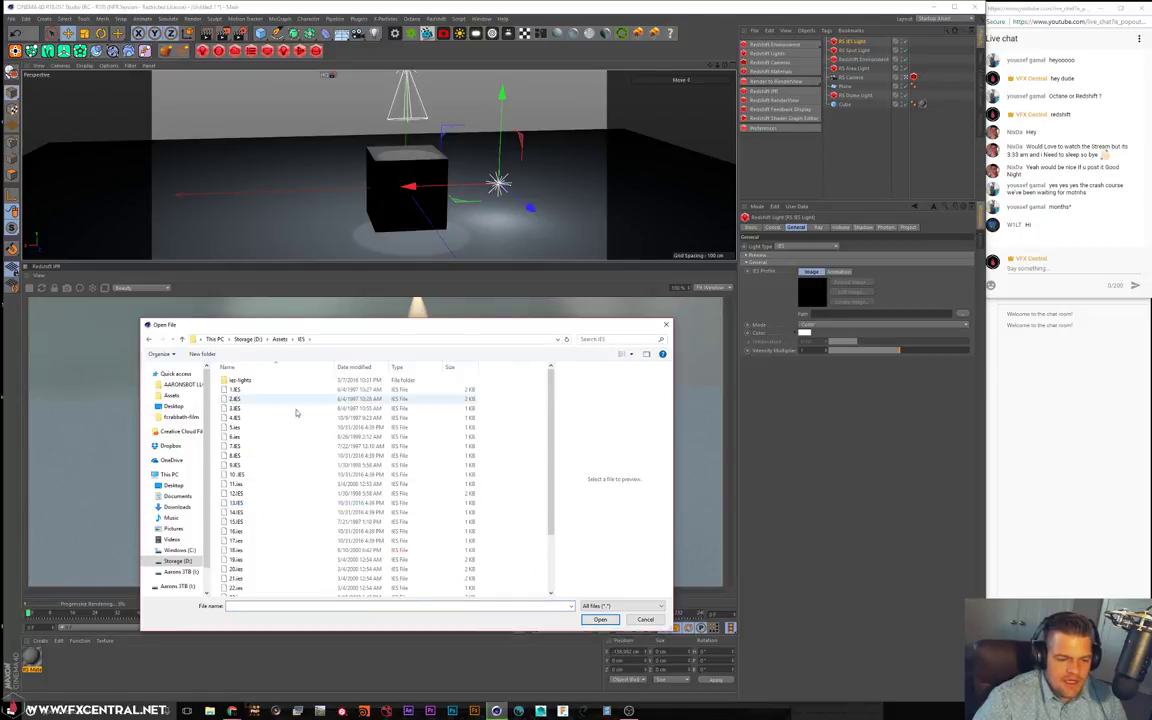
left_click(245, 390)
left_click(238, 551)
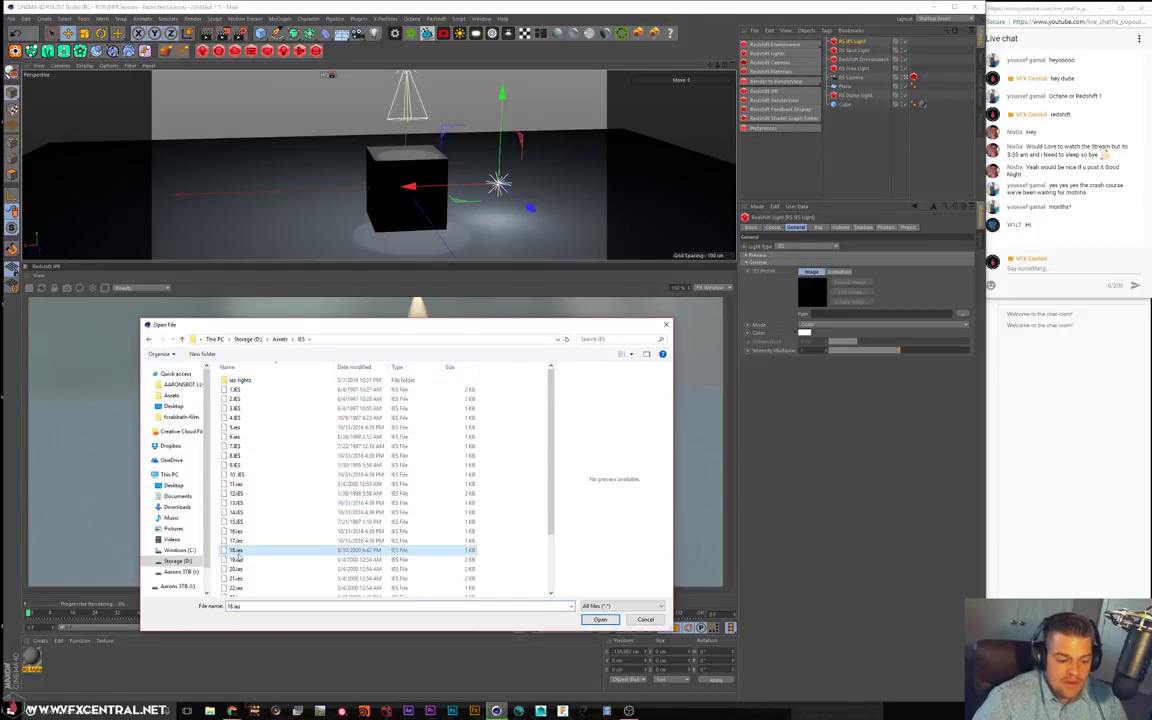
left_click(598, 620)
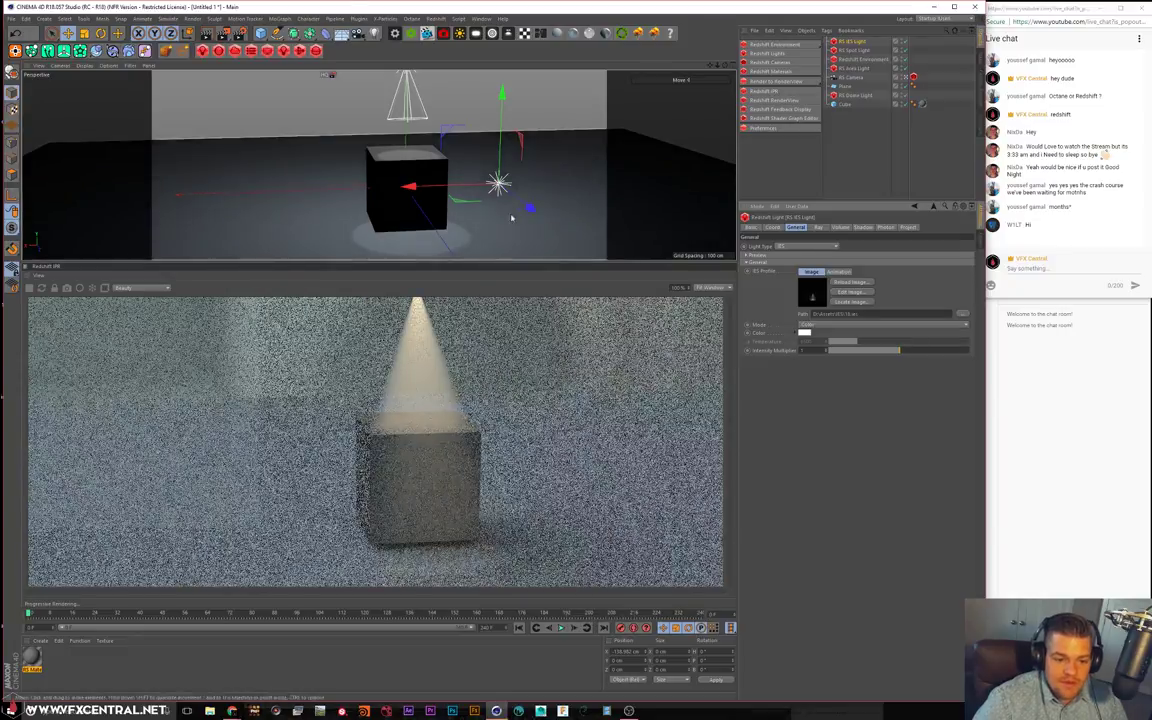
Move the IES light slightly upward and set its intensity multiplier to 500
left_click_drag(510, 118, 511, 97)
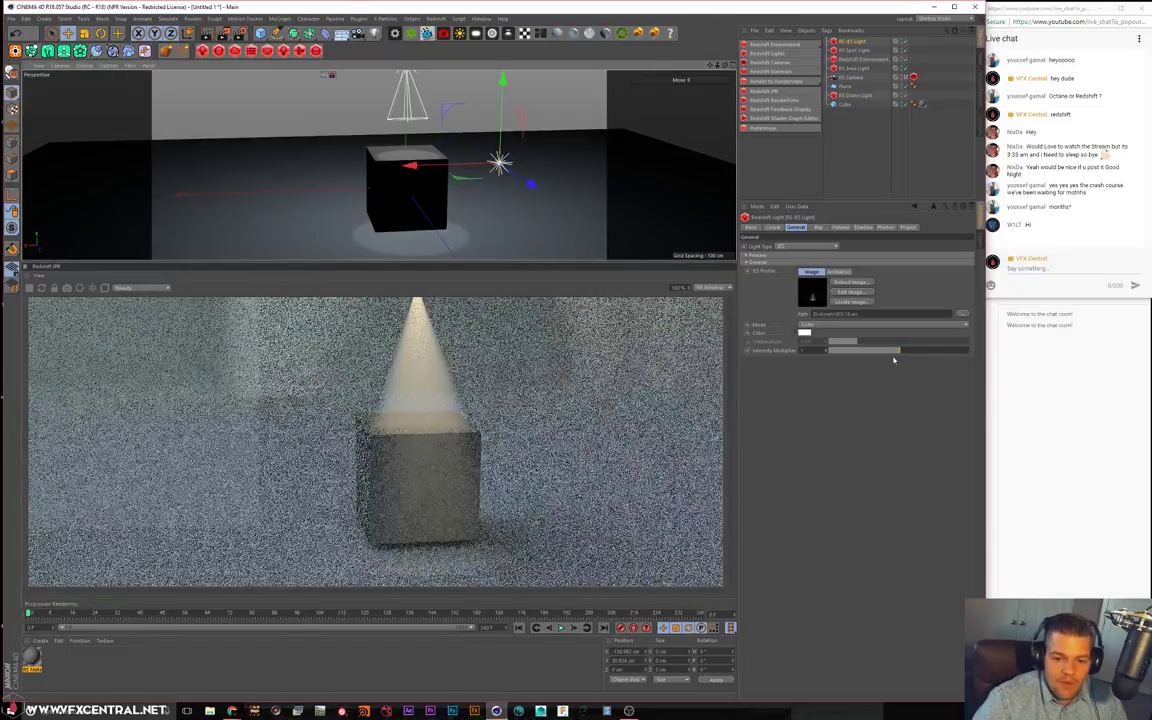
left_click_drag(900, 351, 972, 351)
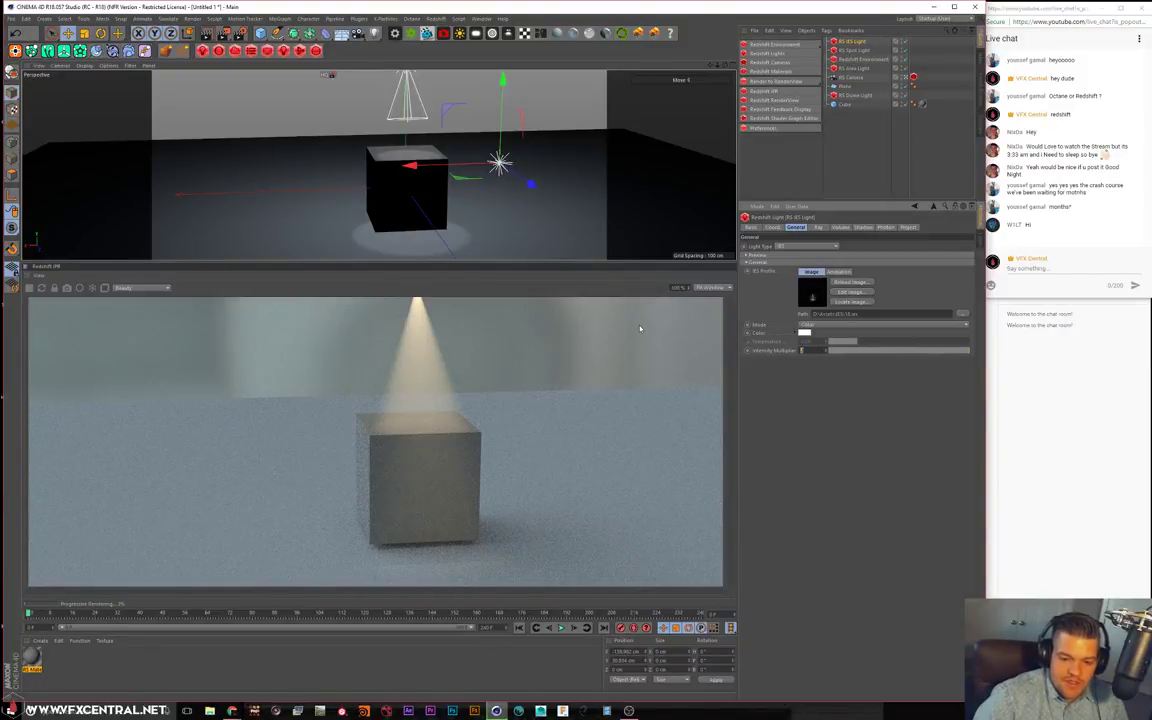
key("Return")
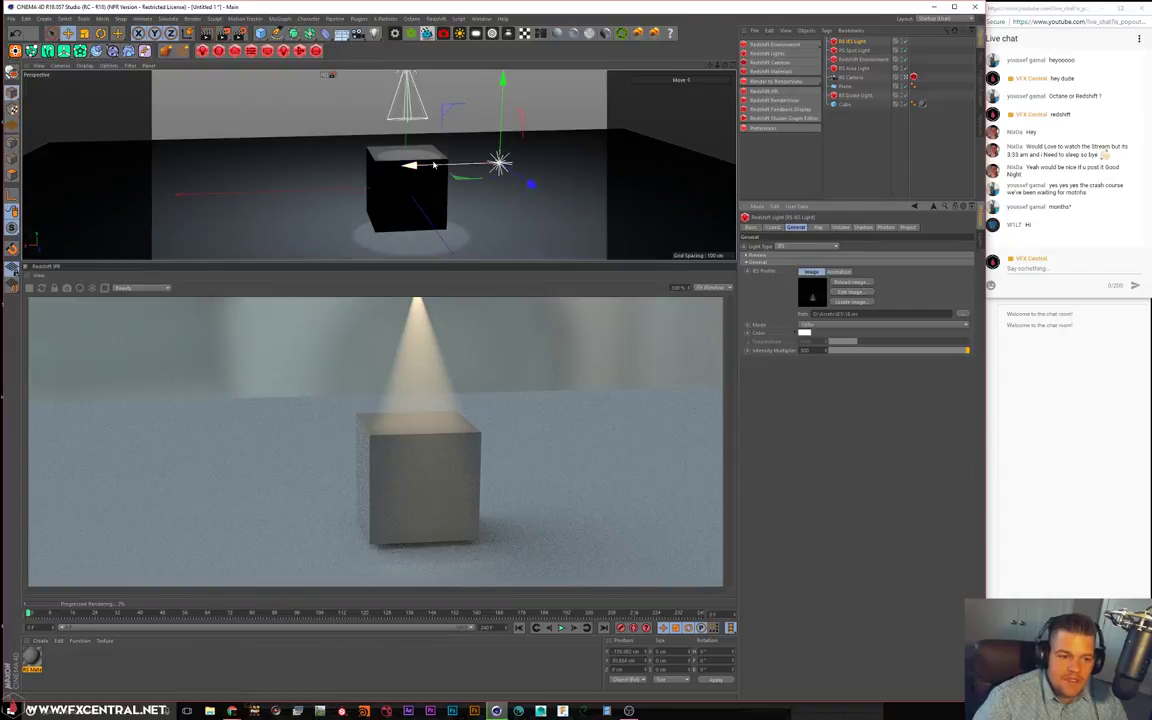
Move the IES light to the opposite side of the cube and set its volume contribution scale to about 0.065
left_click_drag(410, 165, 225, 149)
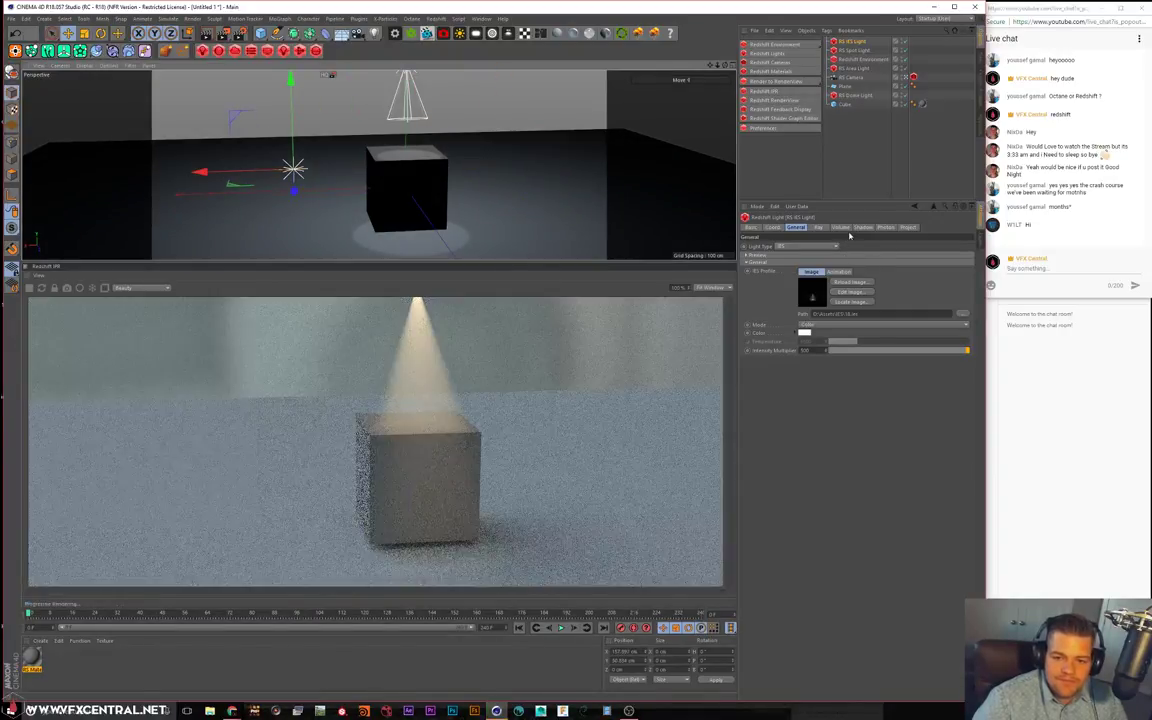
left_click(840, 227)
left_click_drag(929, 253, 828, 249)
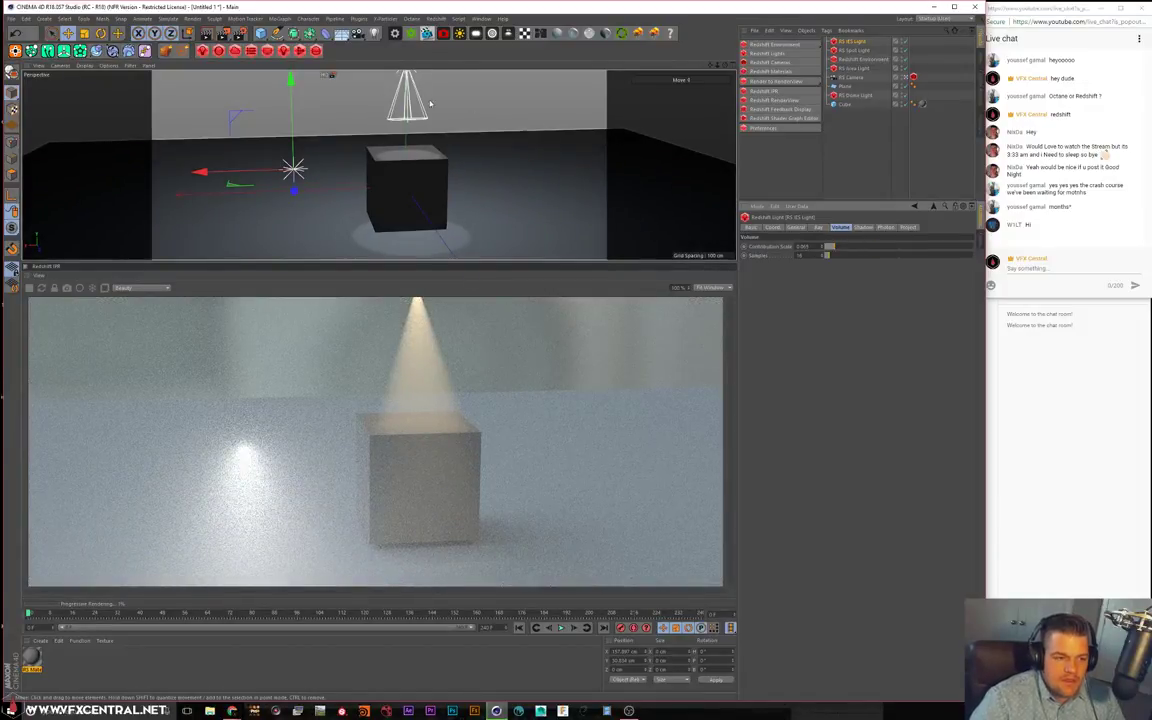
Reduce the IES light's volume contribution scale to about 0.055 and rotate the light so its beam tilts onto the floor beside the cube
left_click_drag(833, 250, 831, 251)
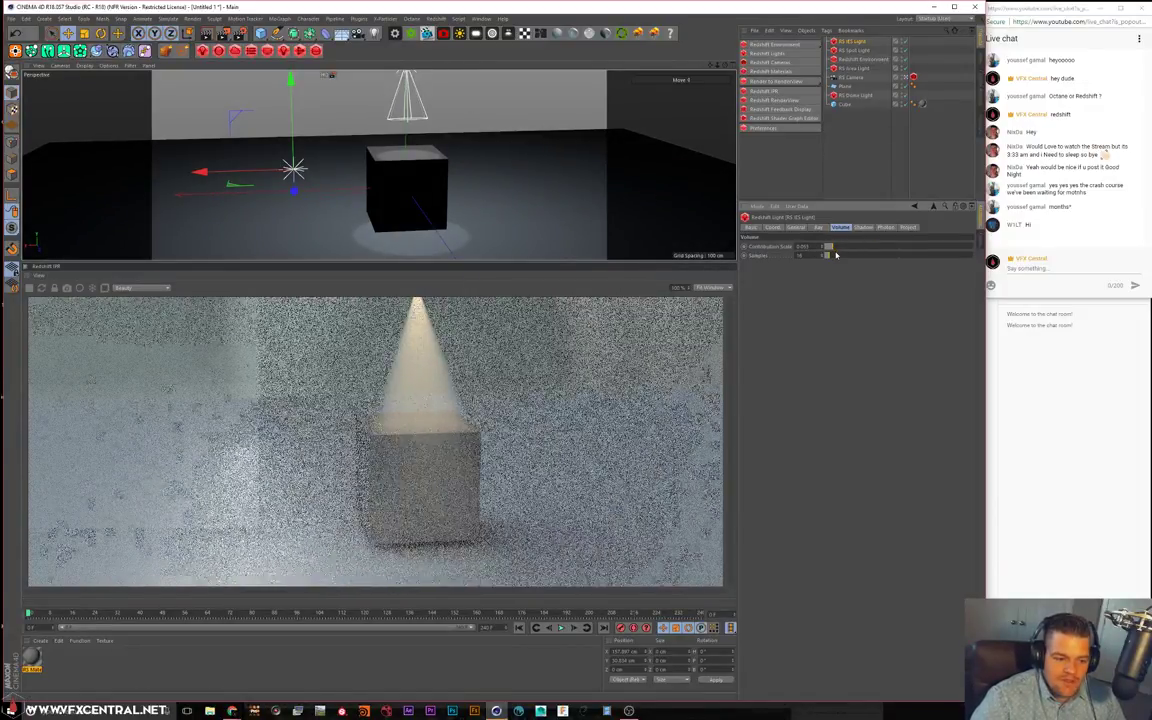
left_click_drag(571, 192, 453, 198, "alt")
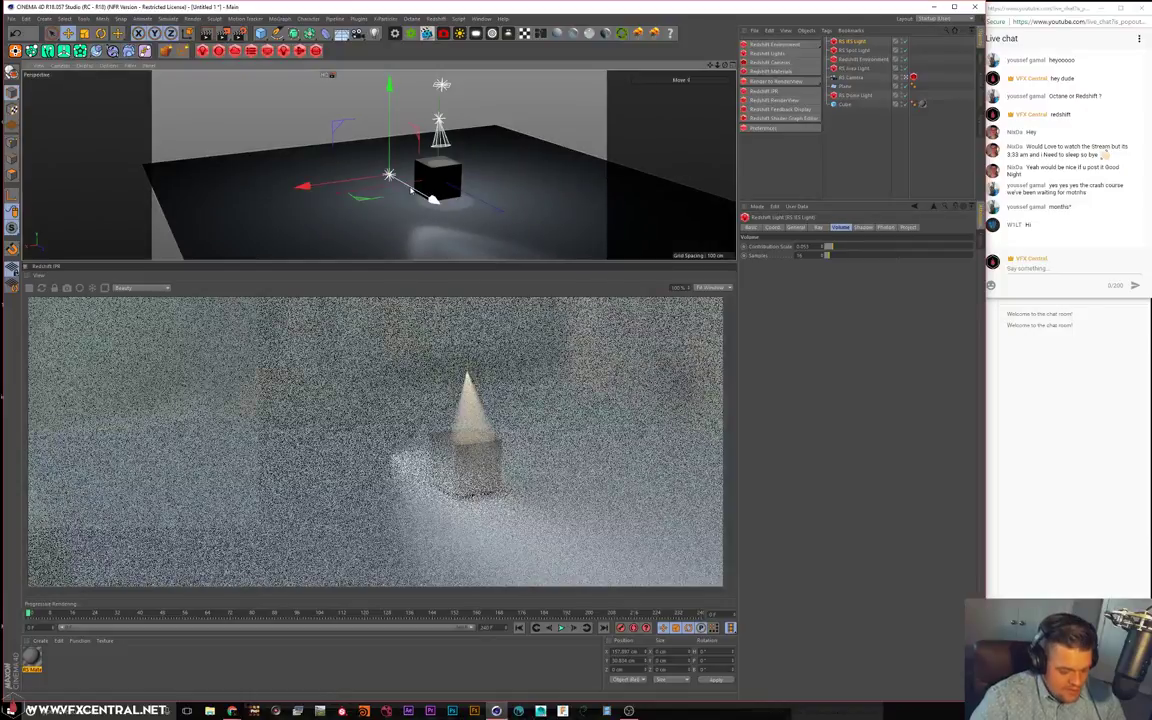
key("r")
left_click_drag(411, 154, 415, 192)
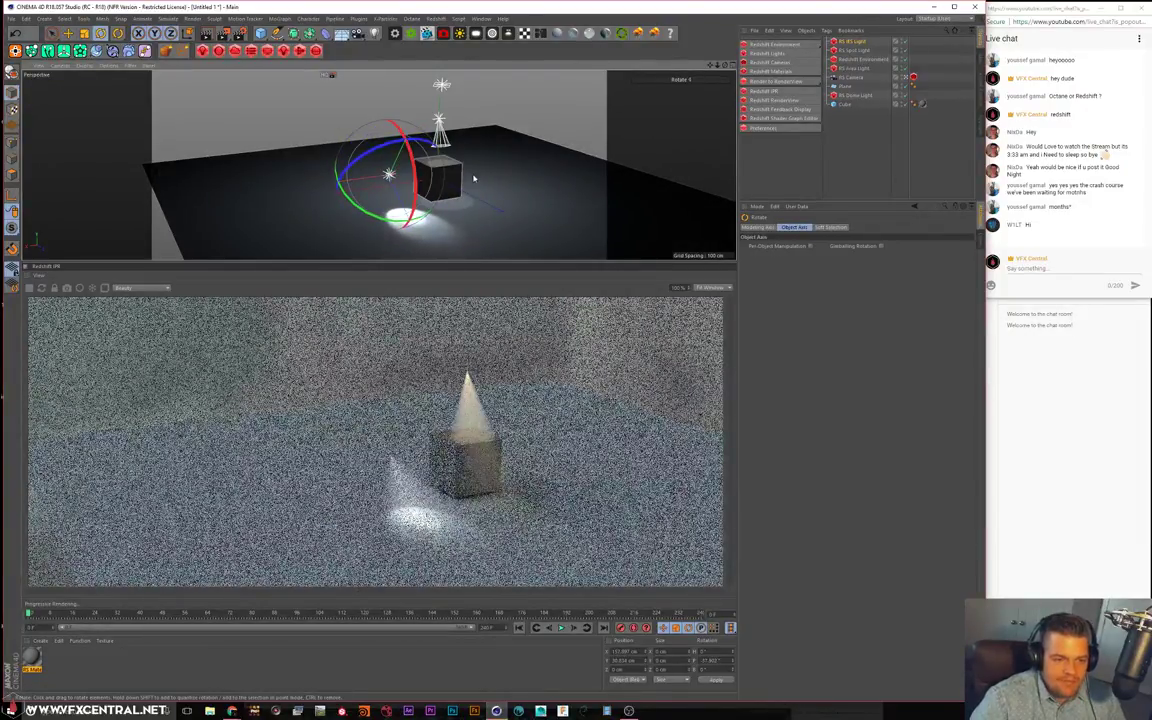
right_click_drag(461, 216, 457, 168, "alt")
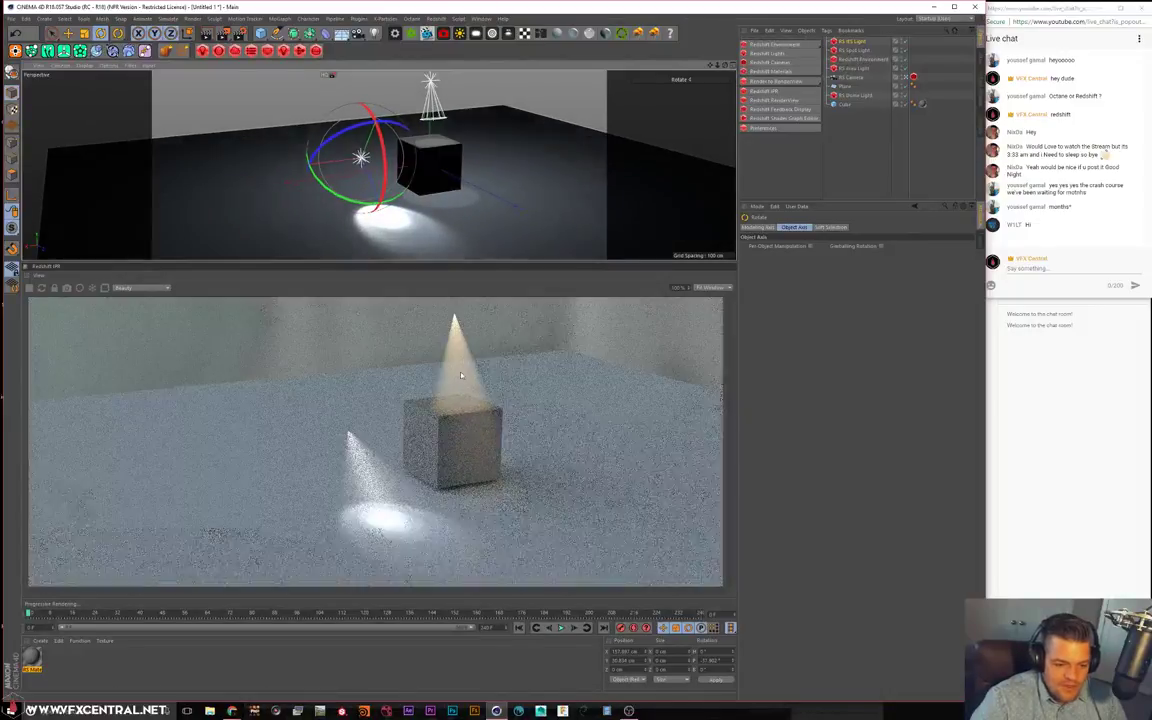
left_click_drag(456, 169, 480, 157, "alt")
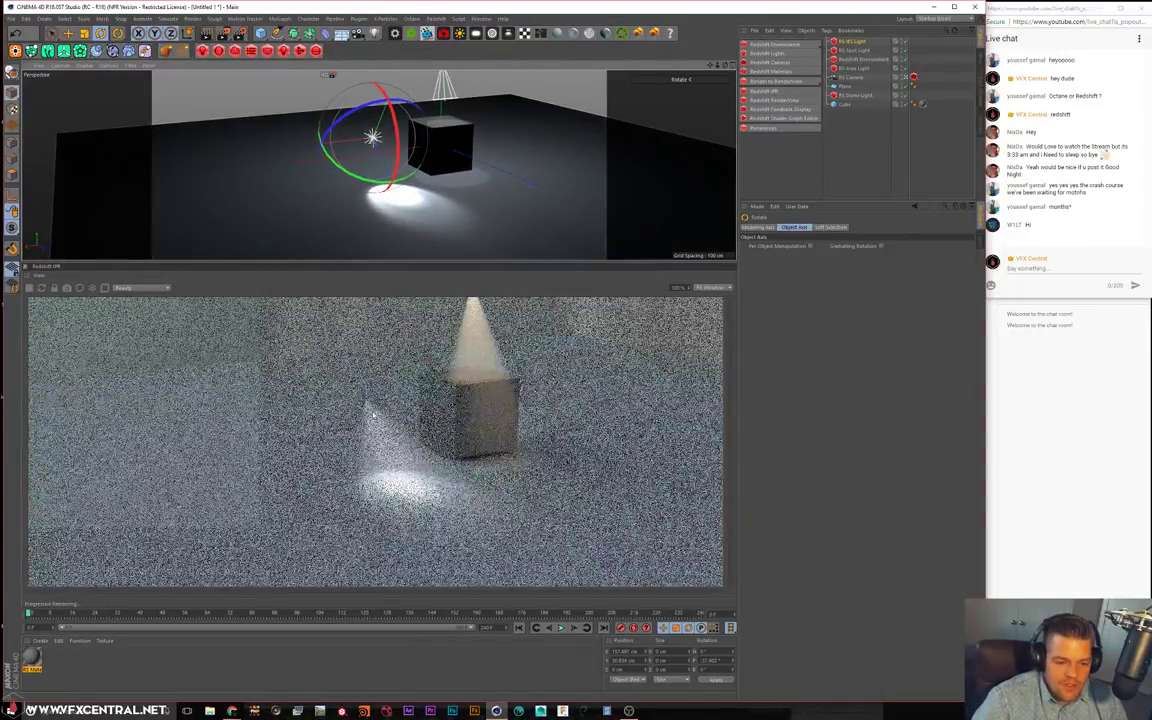
Set the IES light's intensity multiplier to 100
left_click(850, 50)
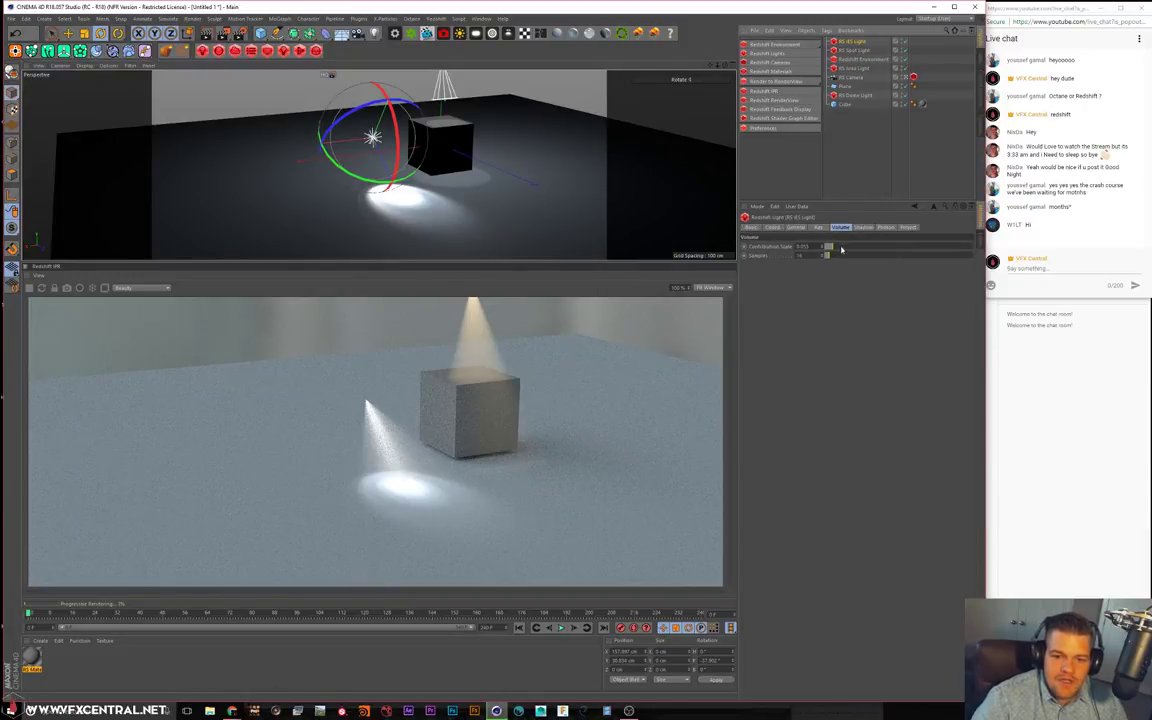
left_click(818, 227)
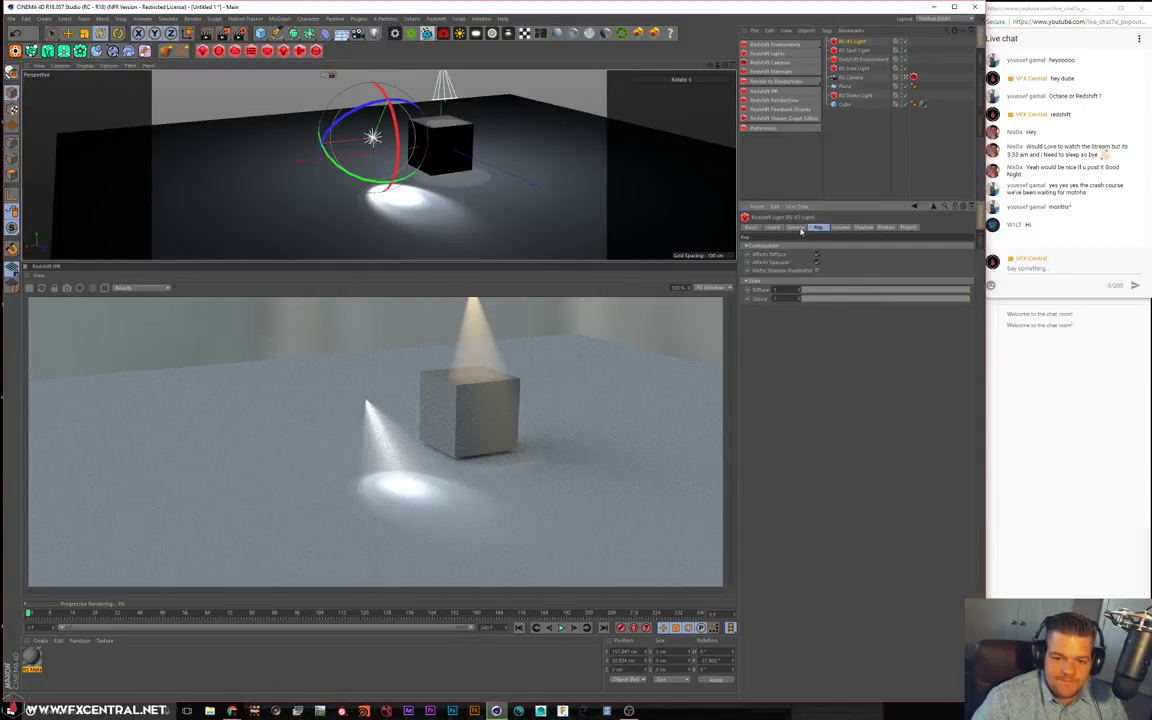
left_click(797, 228)
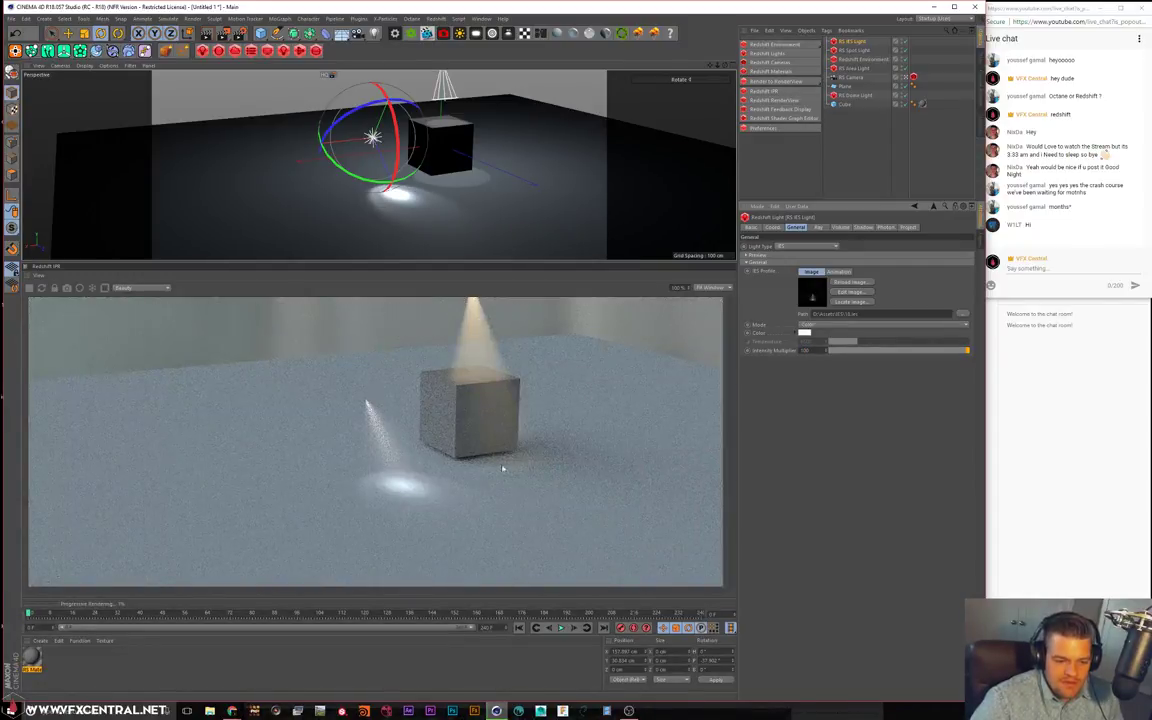
scroll(419, 157, "up", 3)
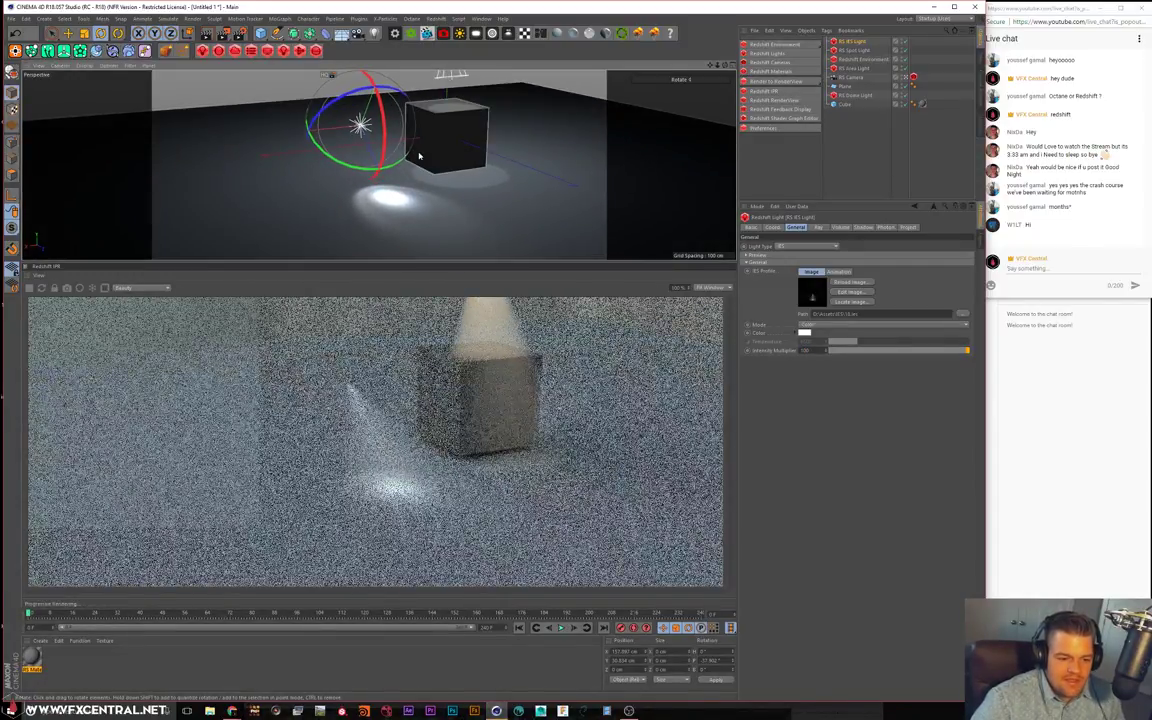
scroll(459, 137, "down", 1)
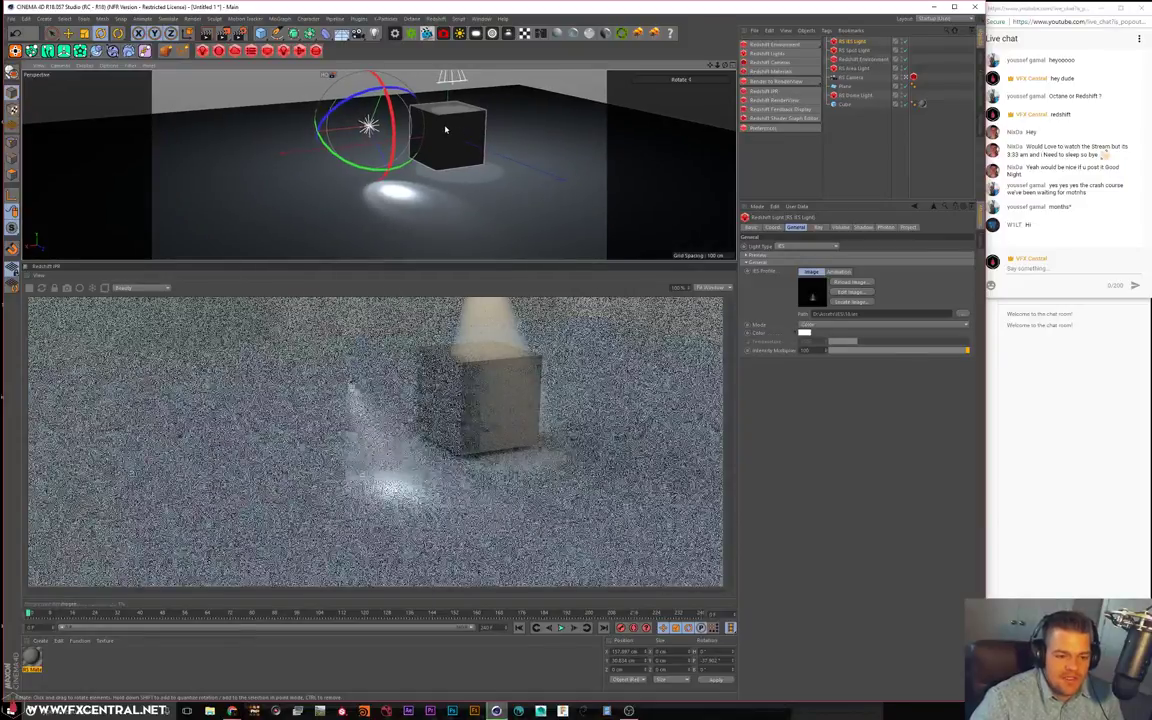
Switch the IES light's colour mode to Temperature and set a bluish temperature of about 10,300
left_click(817, 325)
left_click(821, 343)
left_click(897, 343)
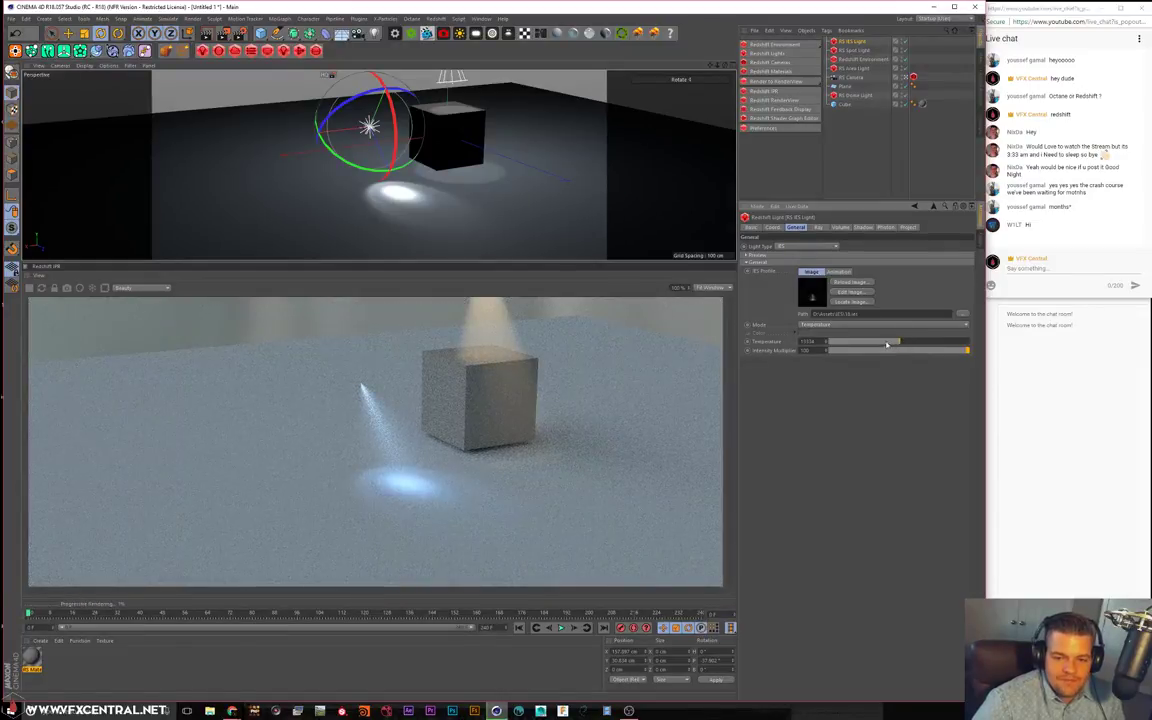
left_click(881, 343)
right_click_drag(499, 93, 489, 117, "alt")
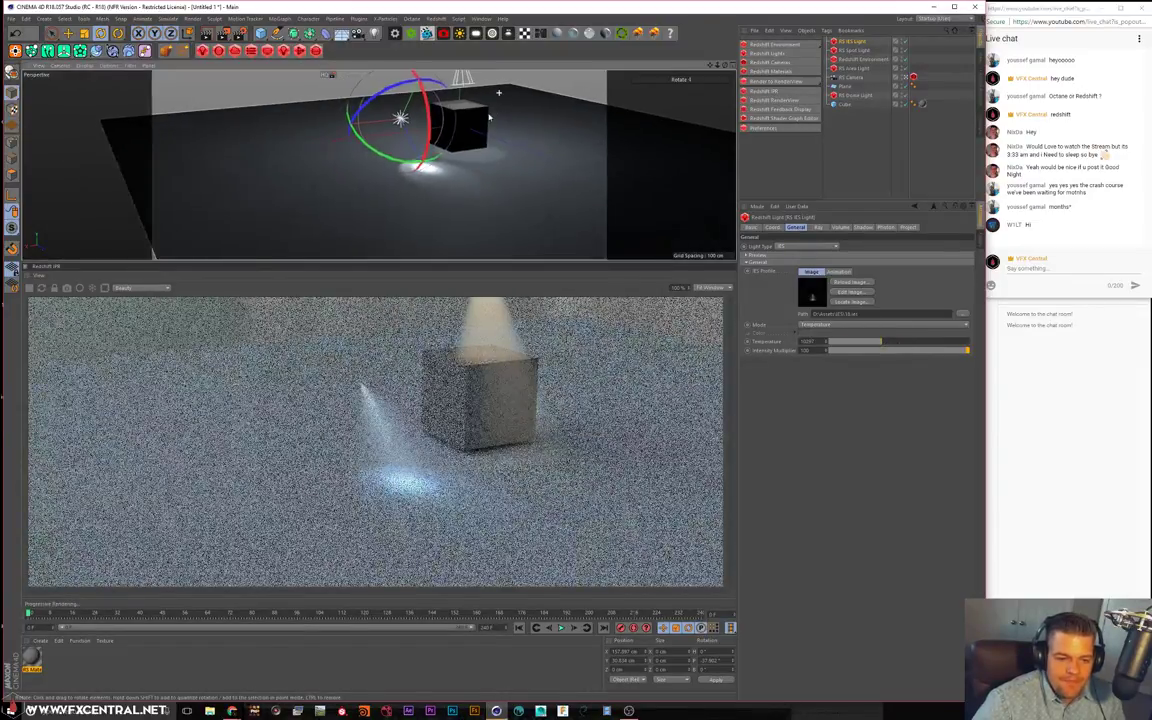
left_click_drag(489, 117, 485, 125, "alt")
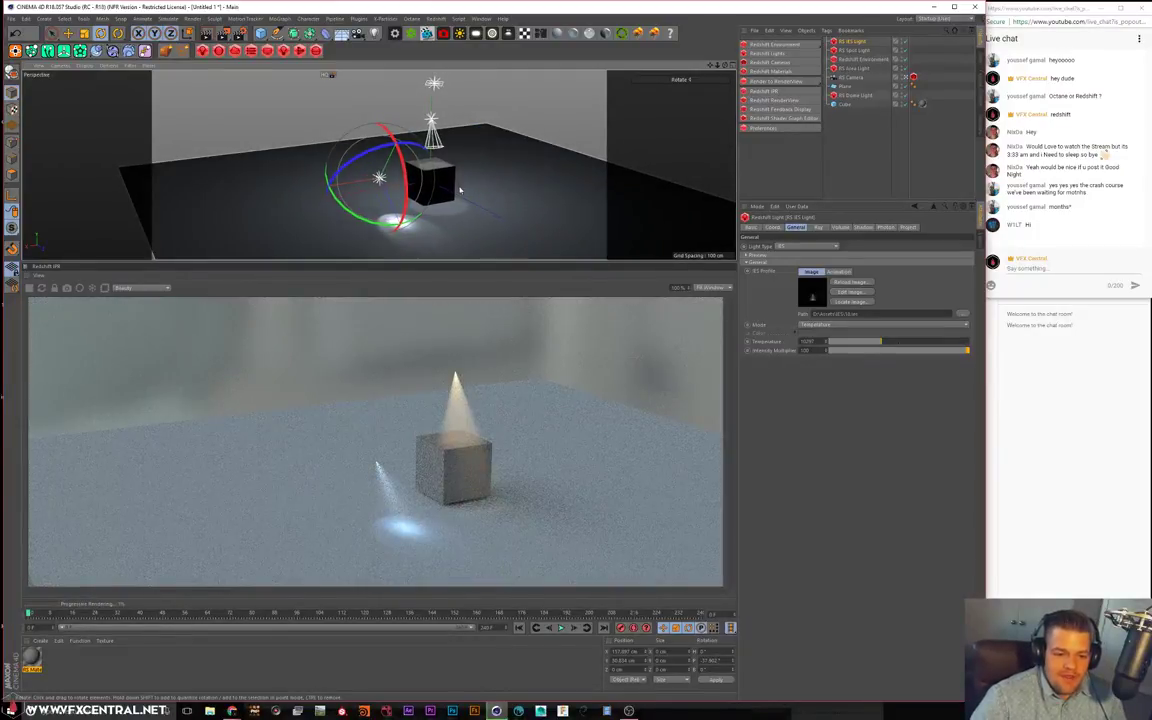
middle_click_drag(460, 189, 462, 177, "alt")
Examine the Redshift Environment's volume scattering settings against the light beams in the render preview
left_click(855, 62)
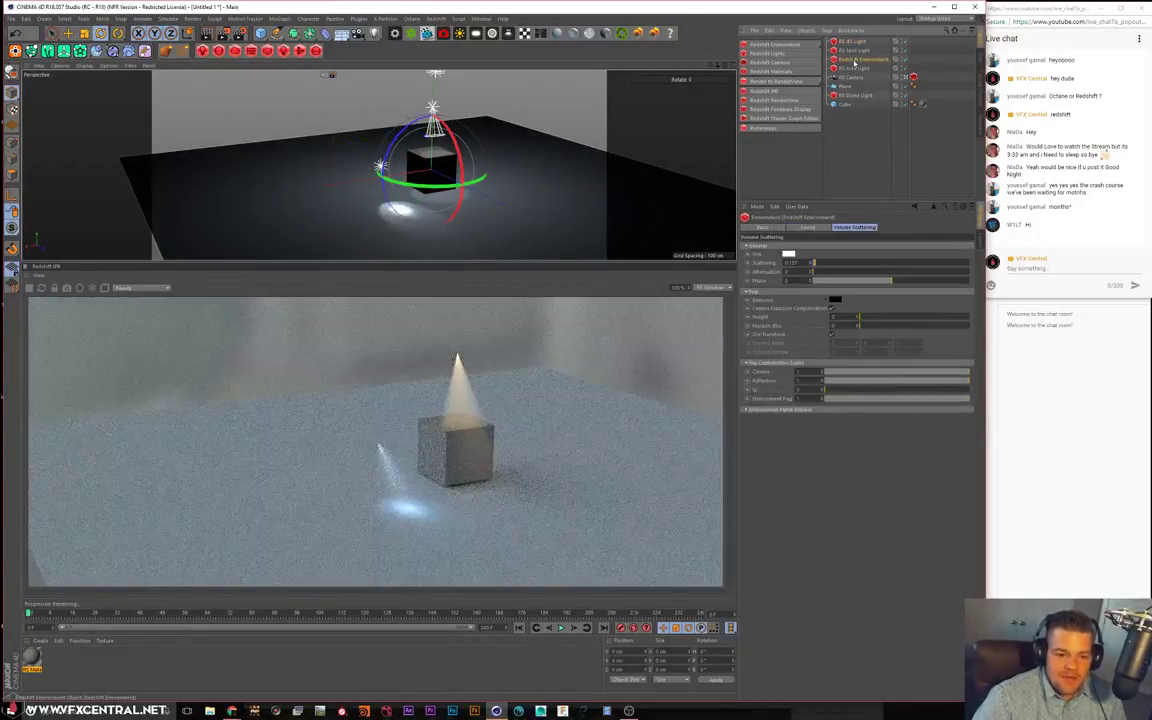
left_click_drag(482, 194, 487, 136, "alt")
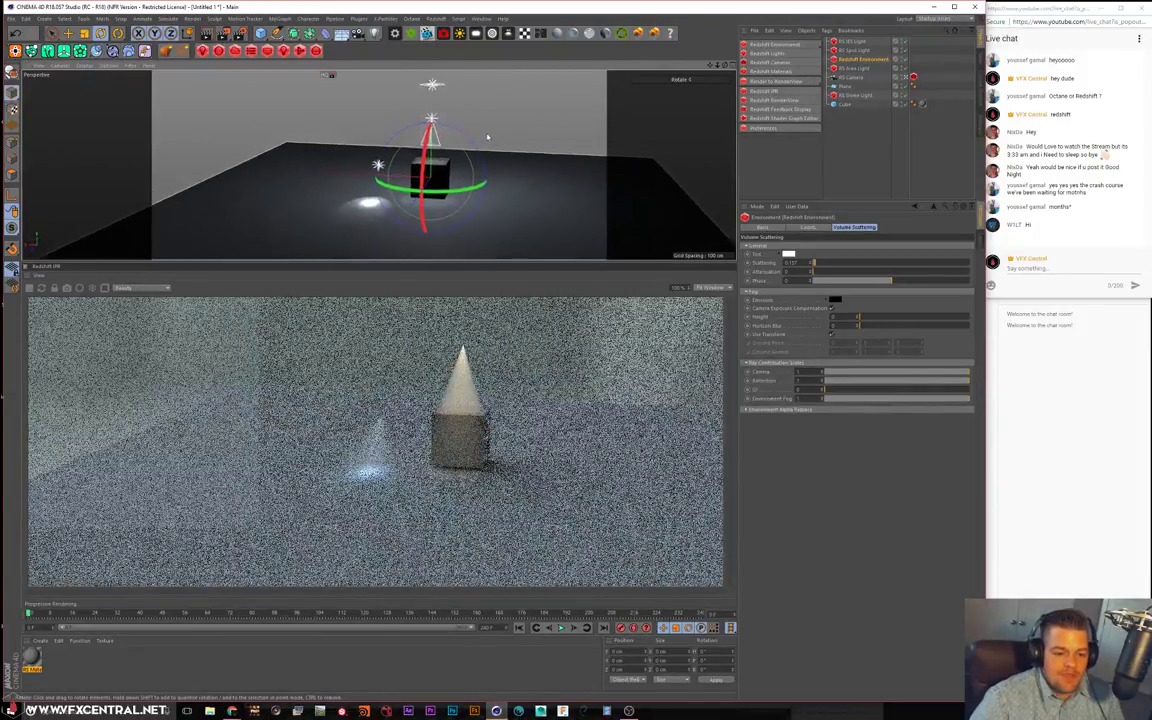
right_click_drag(491, 135, 489, 100, "alt")
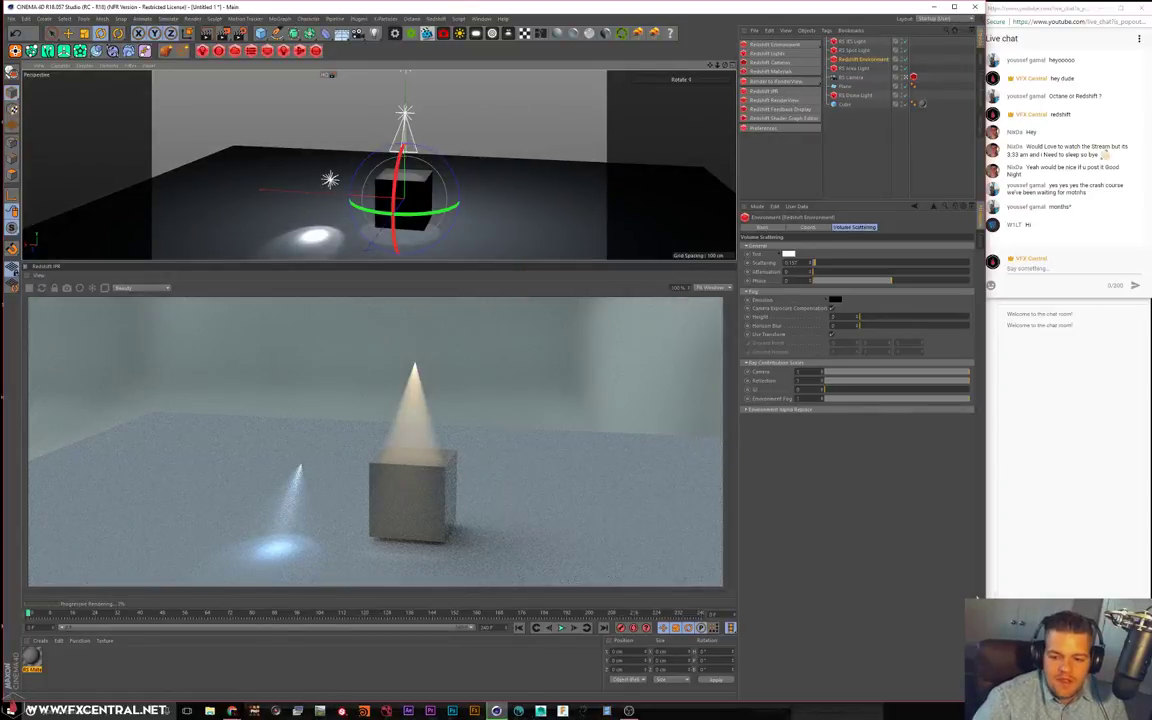
Check the Twitch channel page and the YouTube live chat, and return to Cinema 4D
key("alt+Tab")
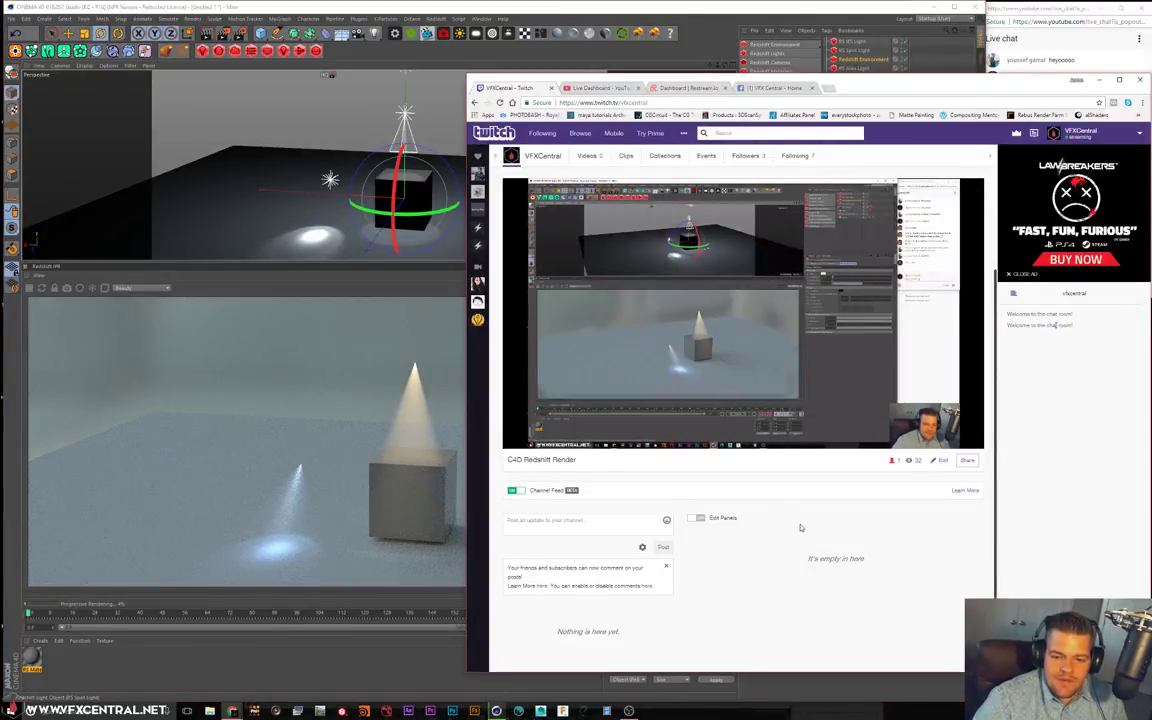
left_click(1035, 13)
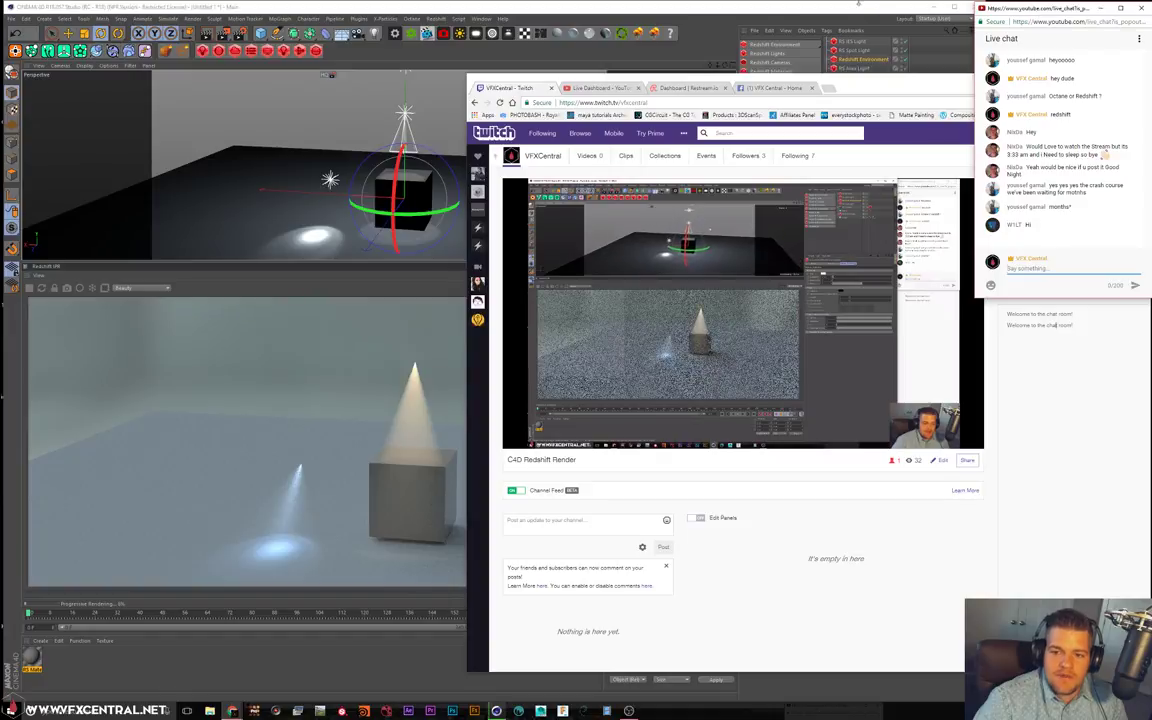
left_click(815, 5)
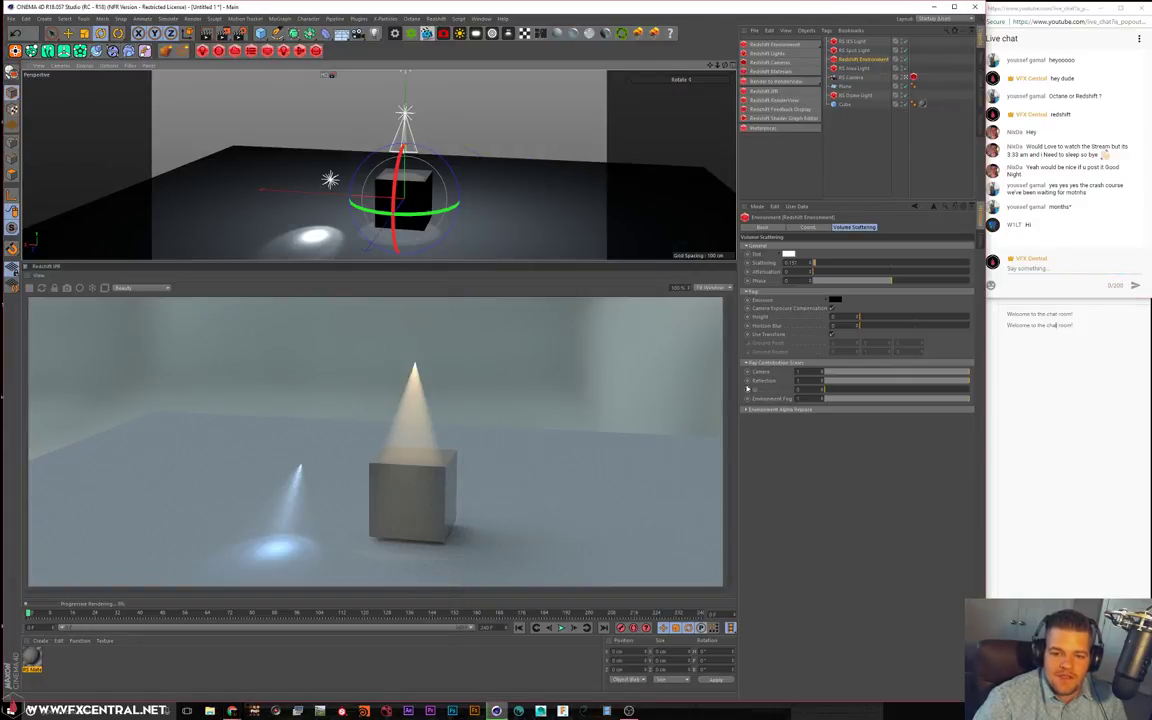
Show the cube's texture tag settings, enlarge the Redshift IPR preview and frame the cube closely in it
middle_click_drag(252, 130, 267, 112, "alt")
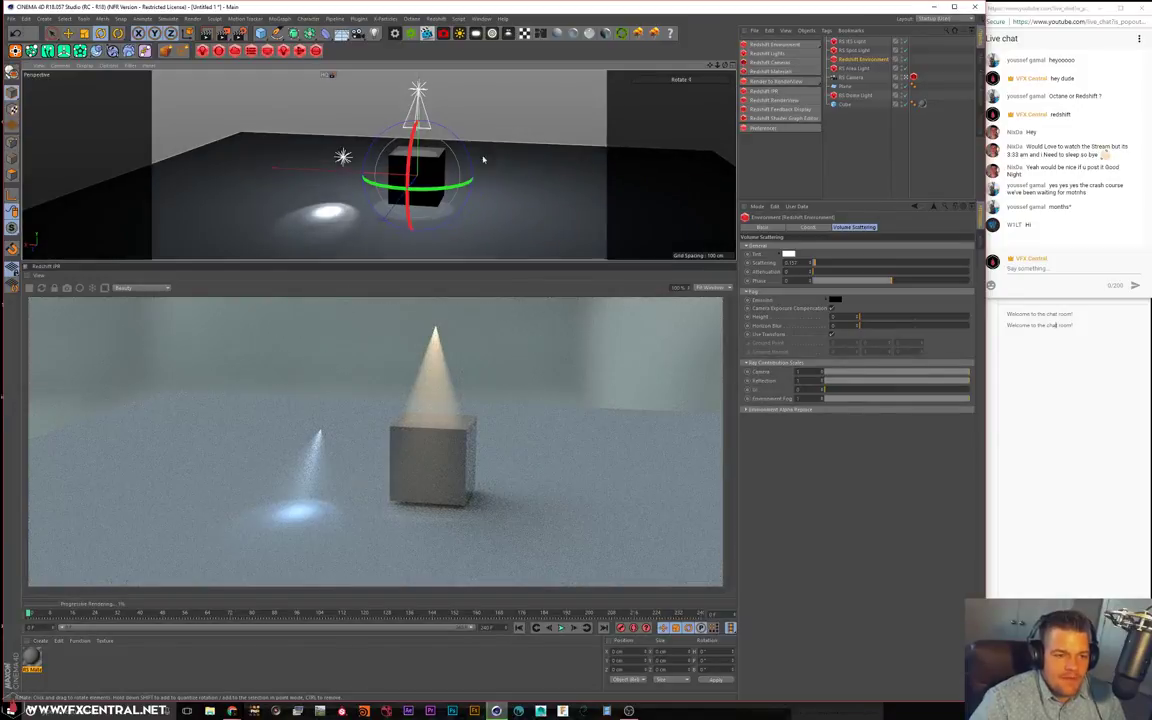
scroll(481, 159, "up", 3)
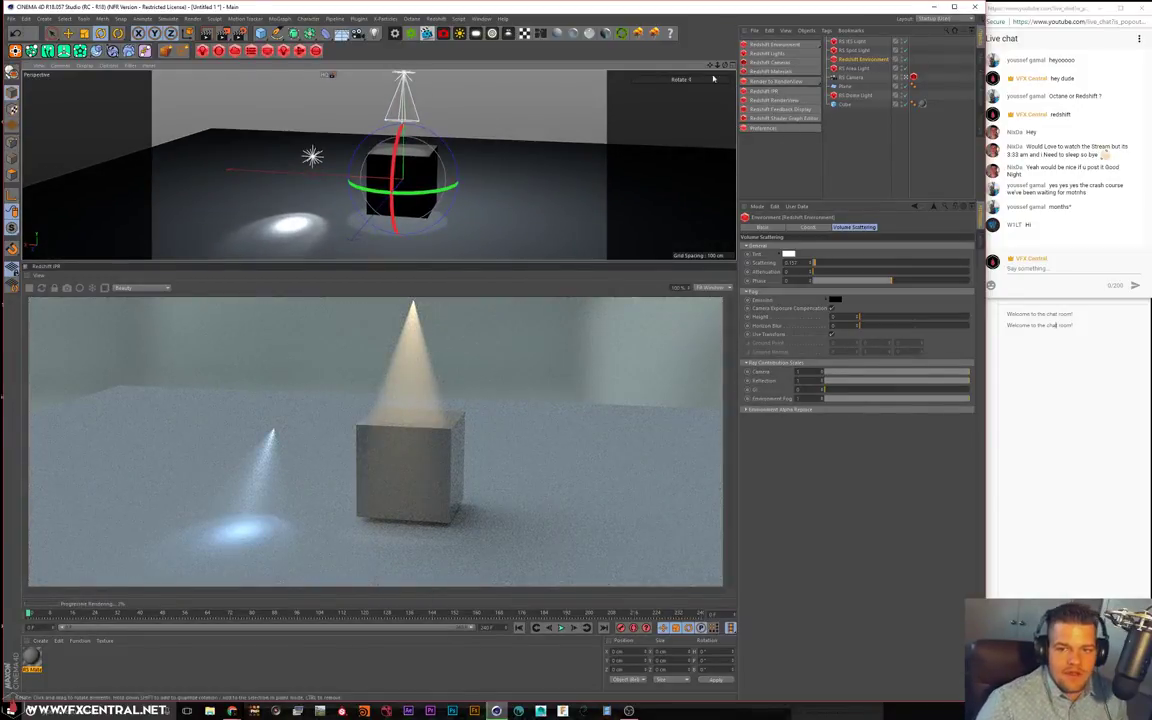
left_click(921, 103)
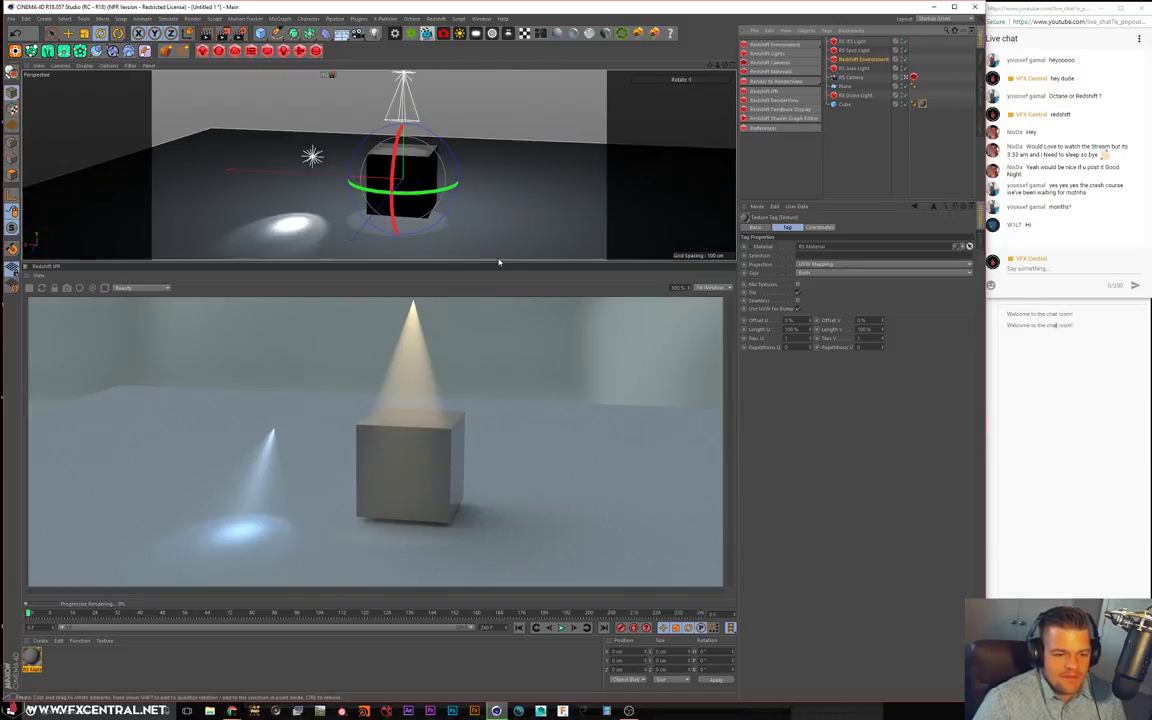
left_click_drag(494, 262, 495, 134)
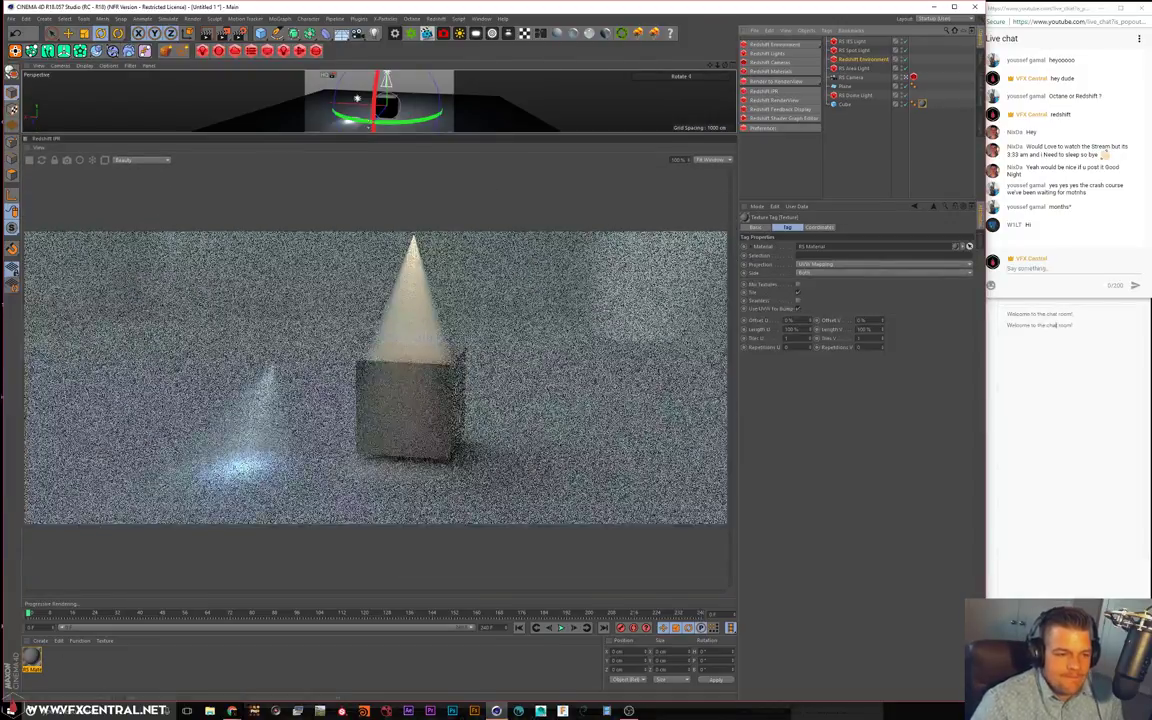
scroll(388, 104, "up", 2)
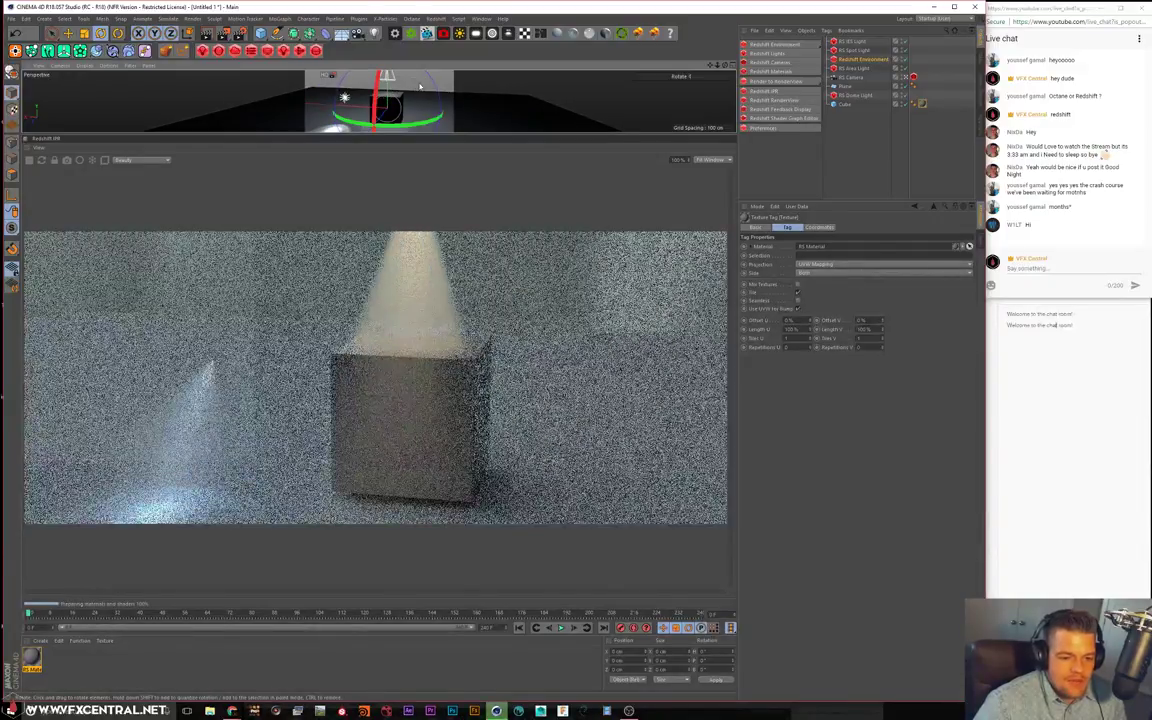
scroll(400, 98, "up", 2)
left_click_drag(403, 99, 396, 96, "alt")
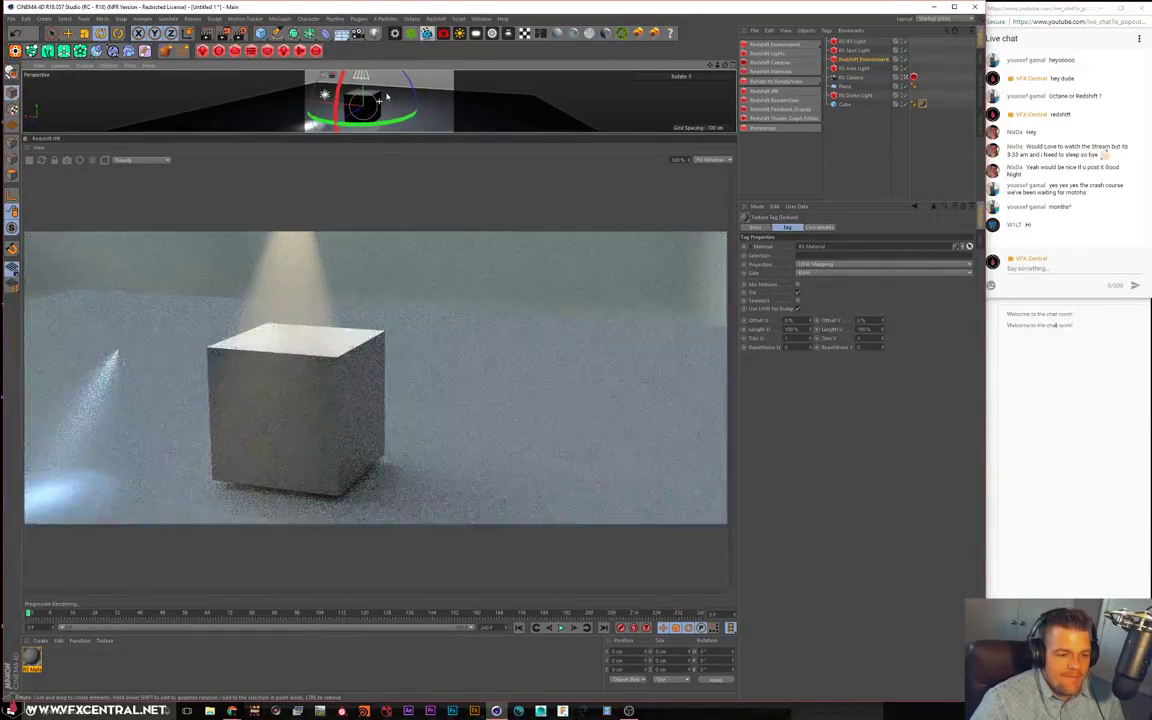
middle_click_drag(390, 101, 397, 98, "alt")
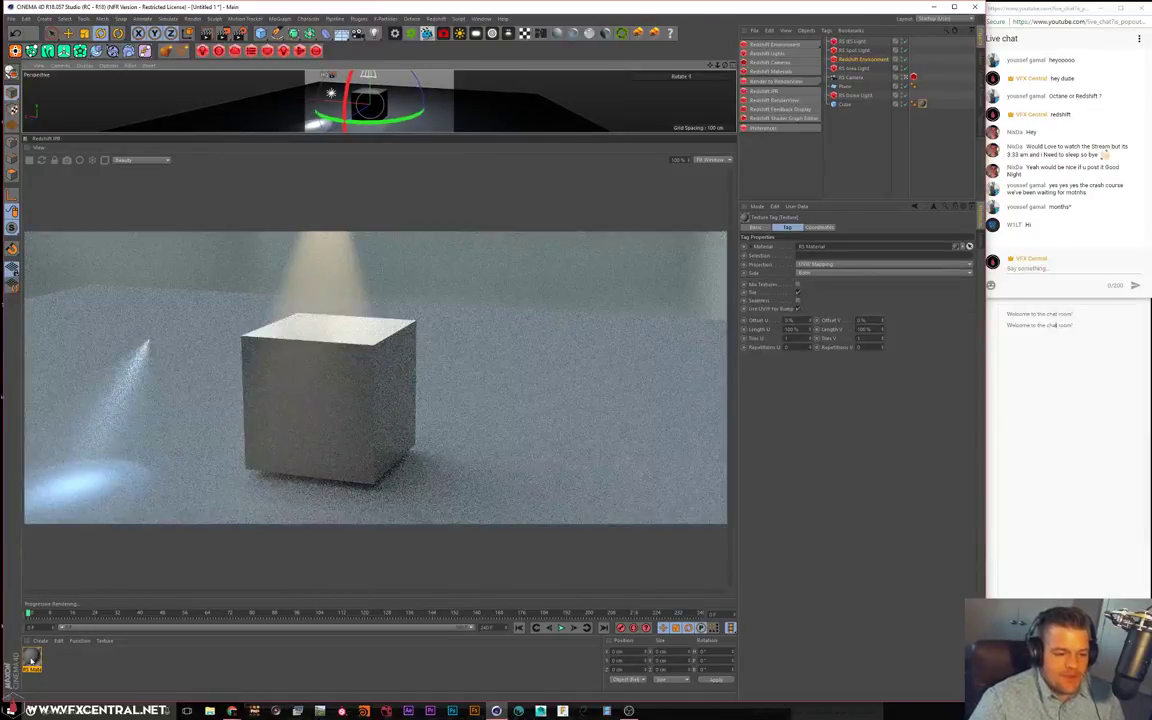
Make the cube editable and add a Redshift Object tag to it
left_click(843, 104)
key("c")
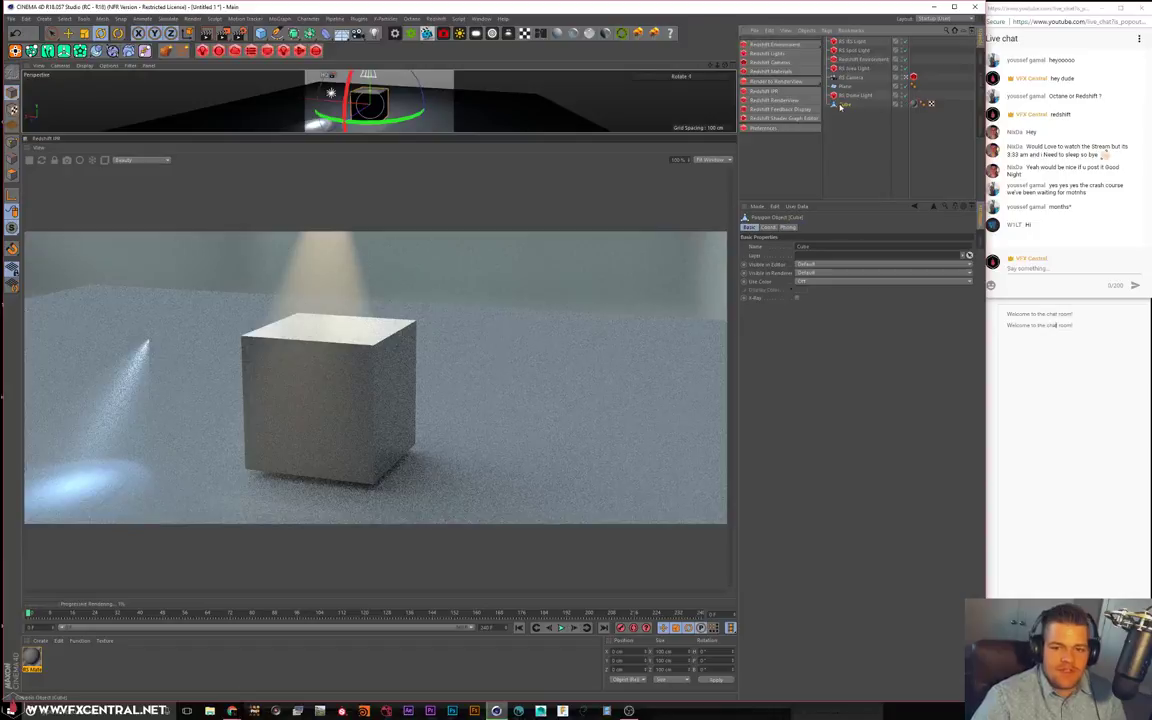
right_click(842, 106)
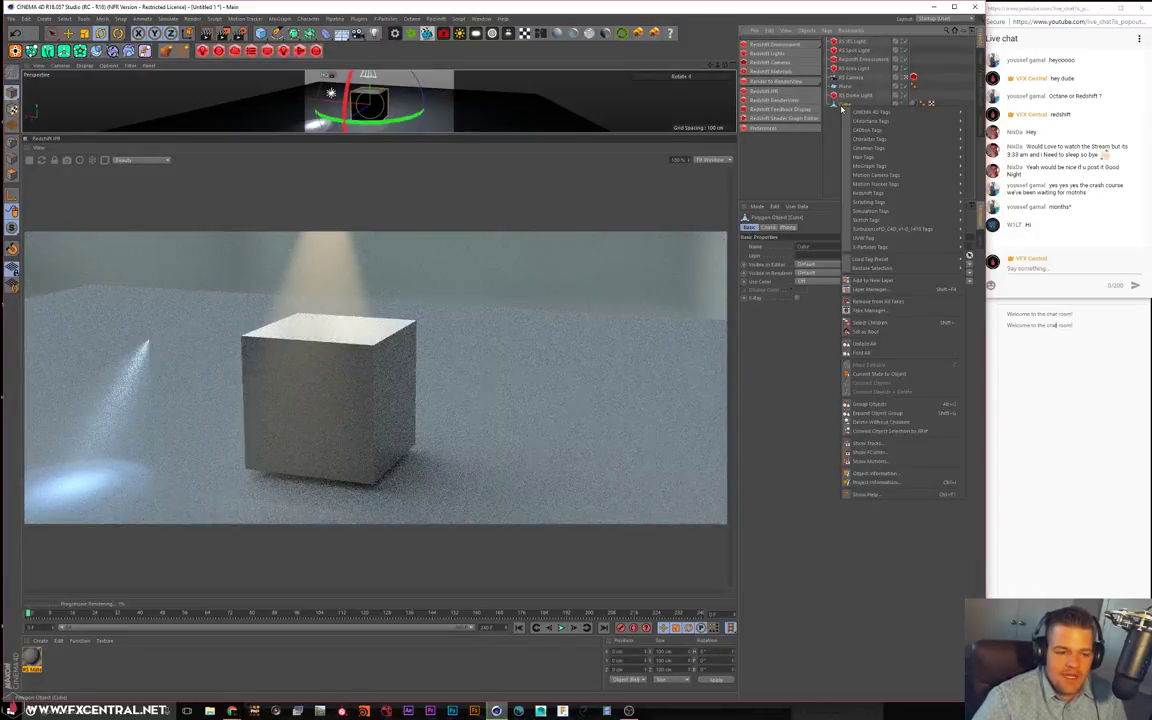
mouse_move(847, 112)
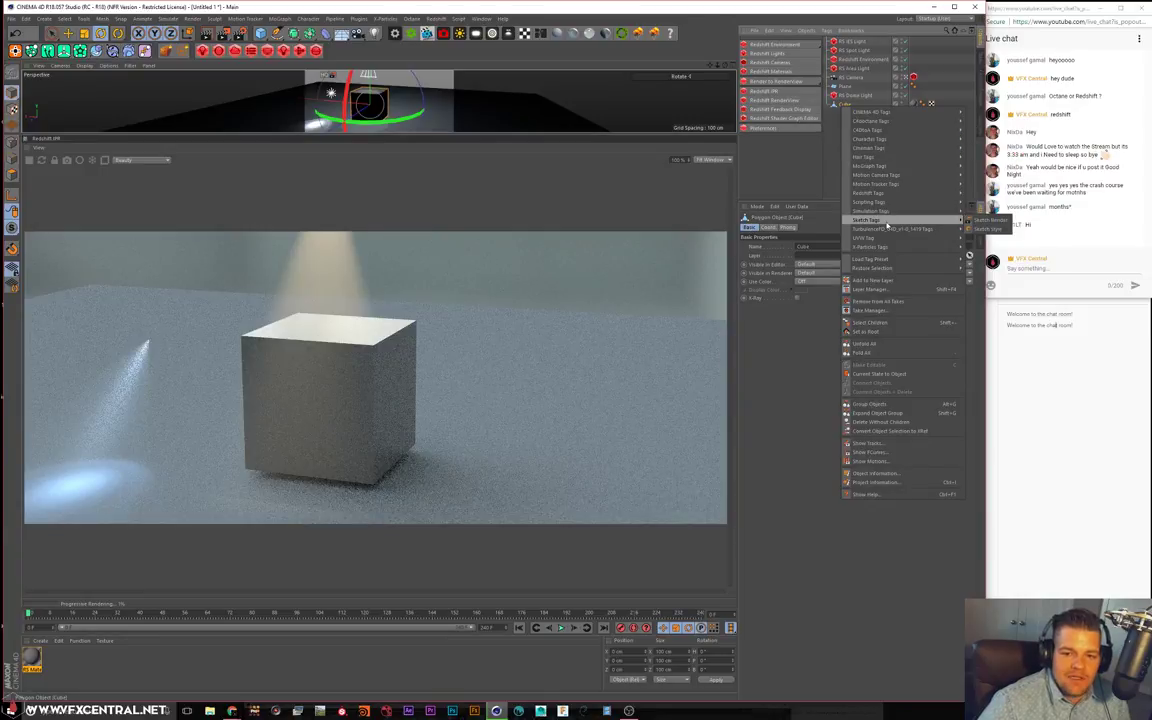
mouse_move(869, 193)
left_click(976, 195)
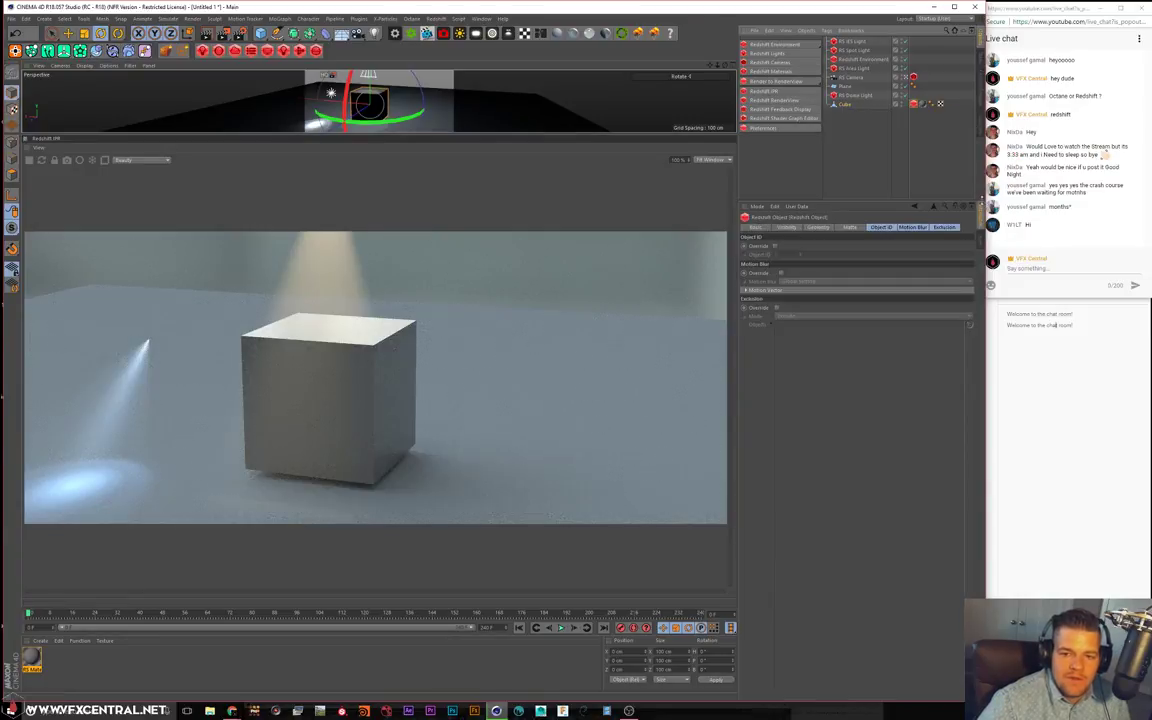
Override the cube's geometry settings in its Redshift Object tag and enable both tessellation and displacement
left_click(826, 228)
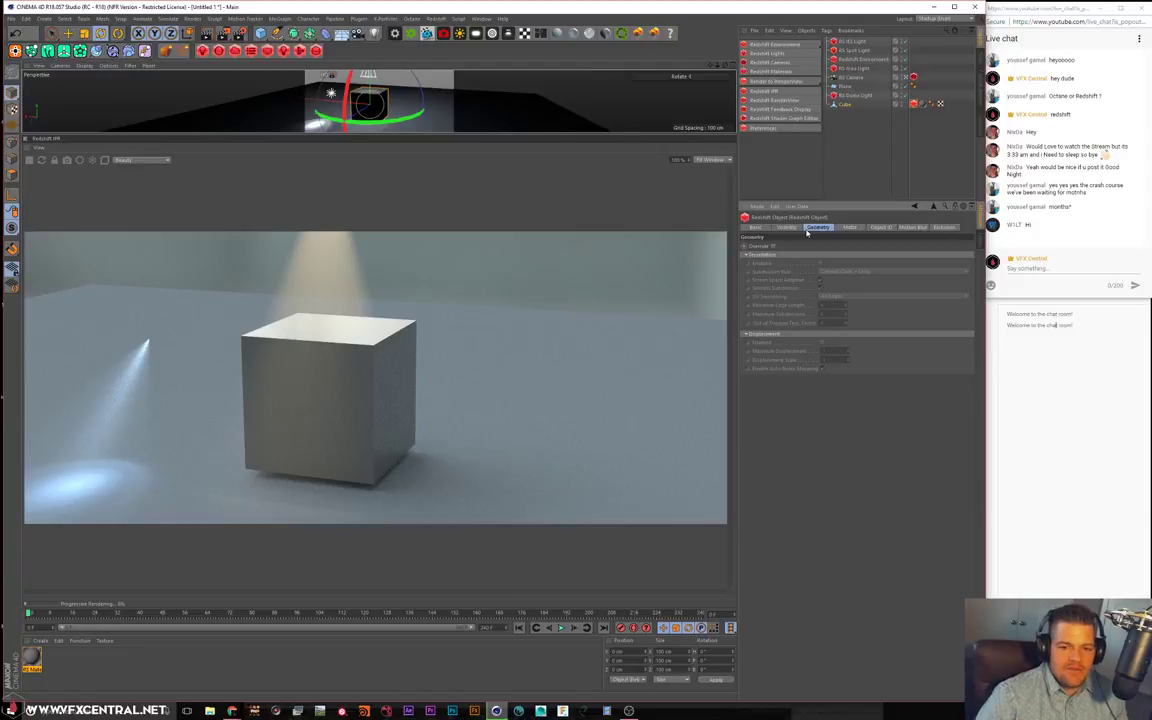
left_click(822, 343)
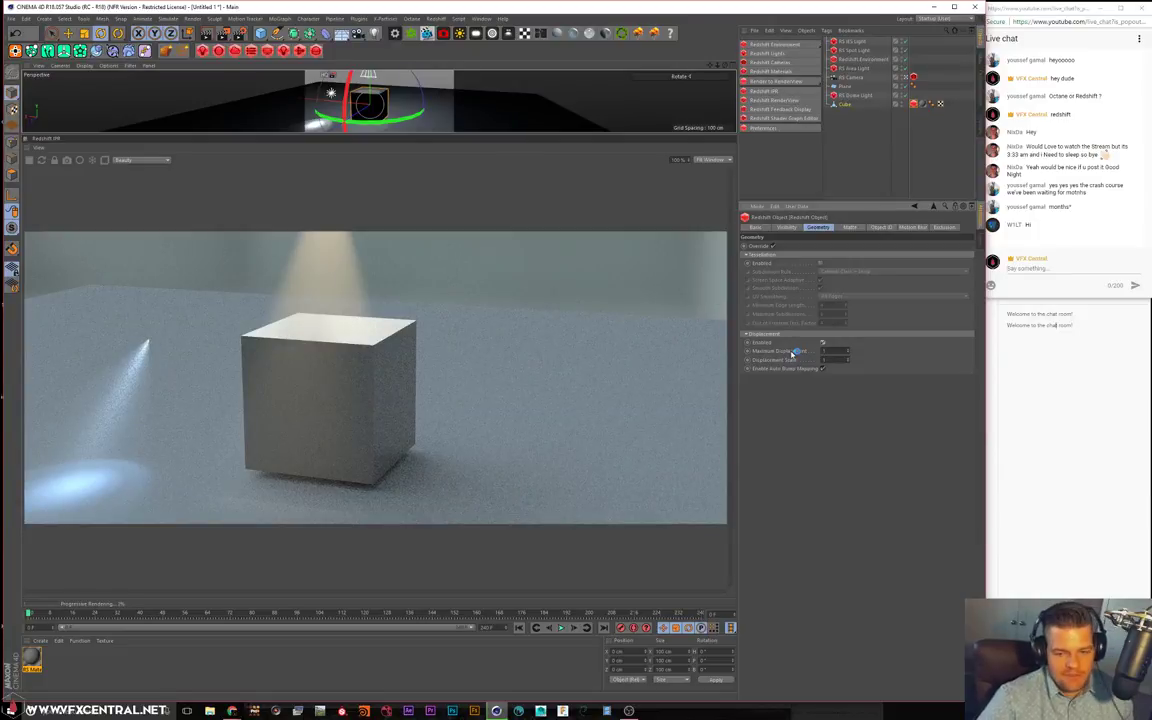
left_click(821, 264)
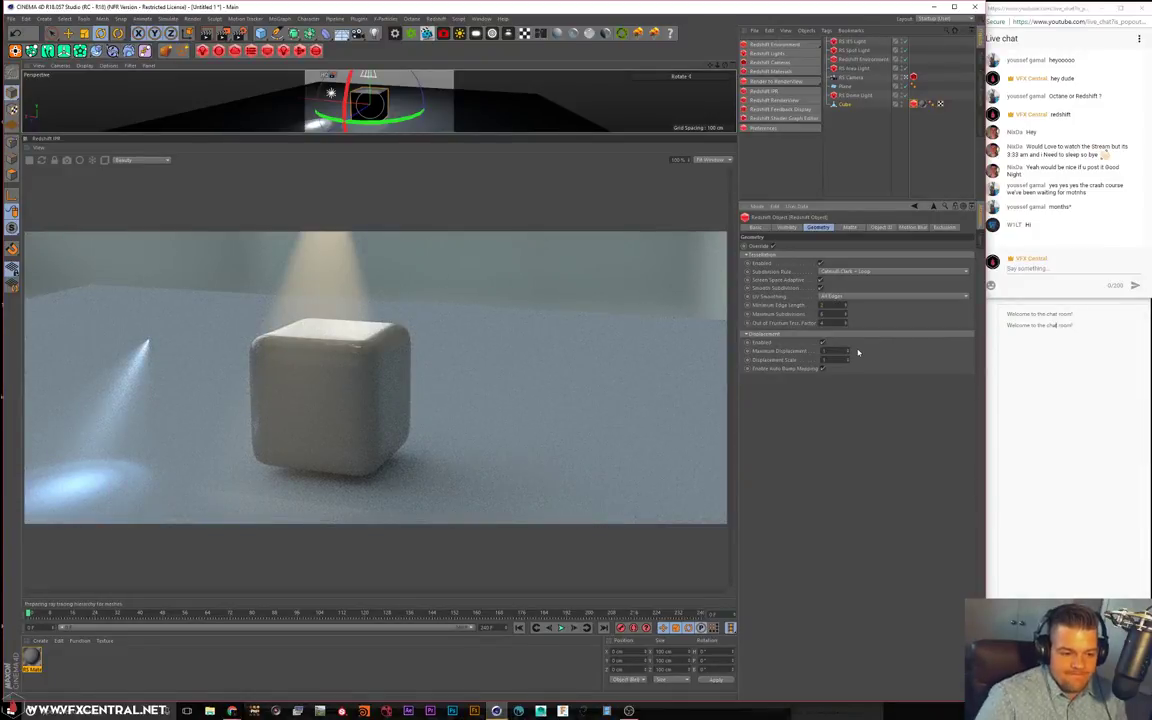
left_click(822, 342)
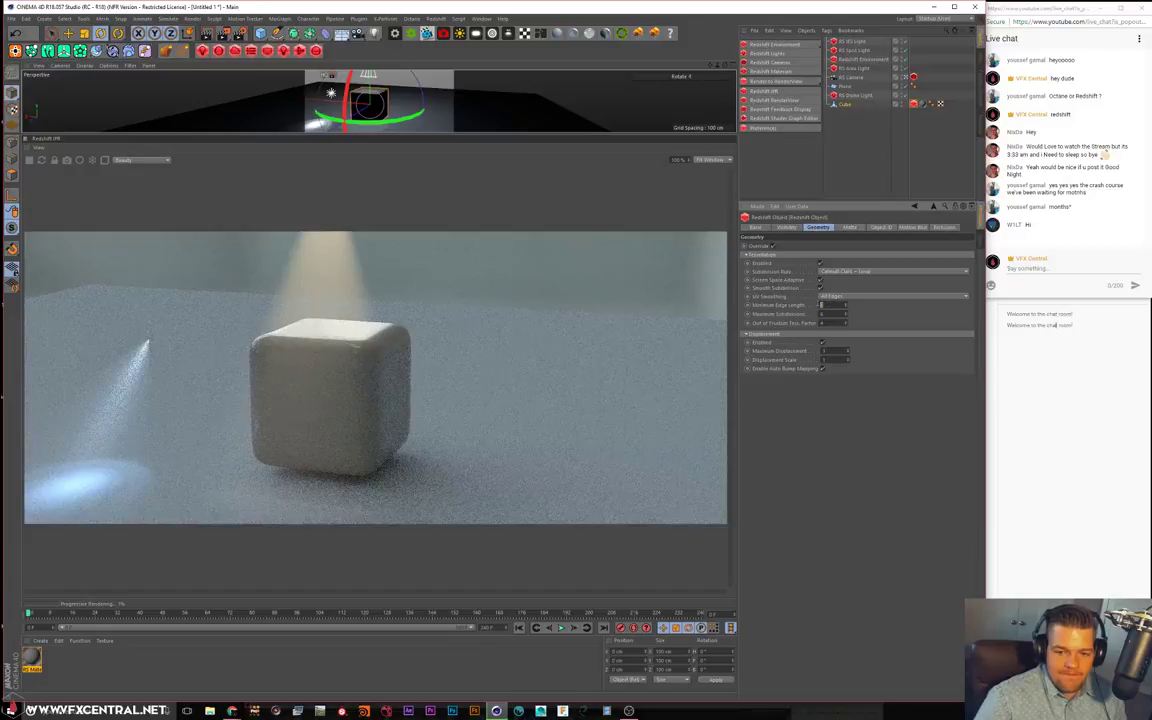
left_click(822, 342)
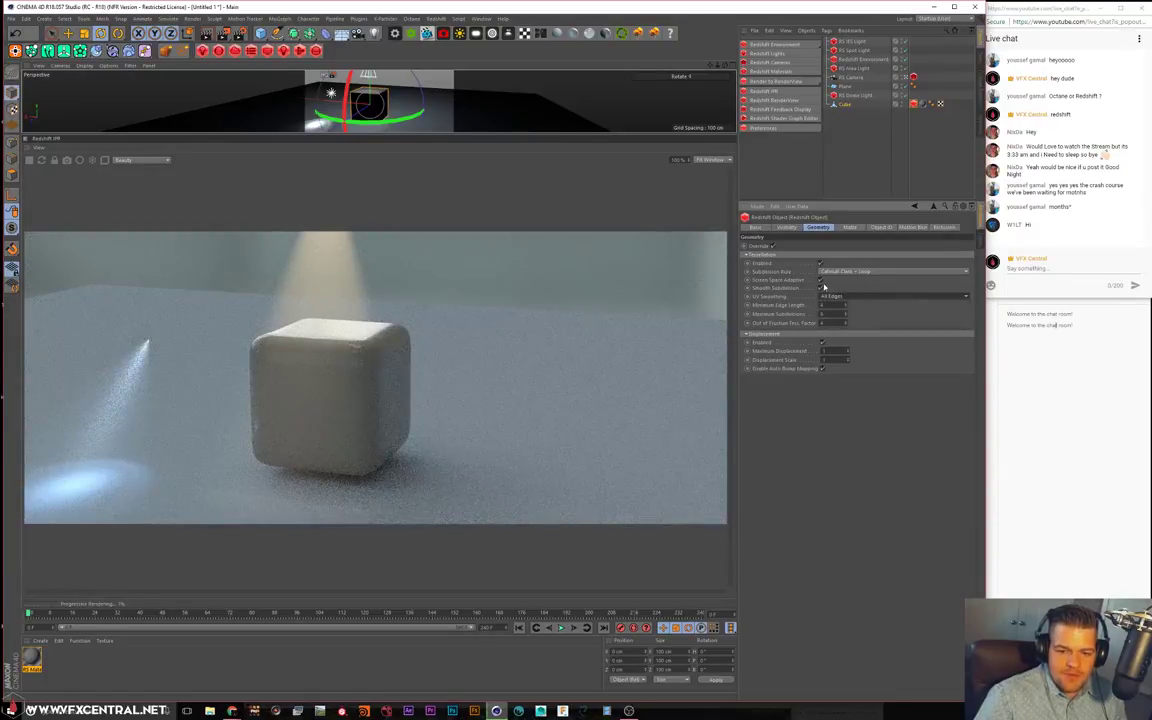
Turn off smooth subdivision in the cube's Redshift Object tag, inspect the cube up close, and disable its tessellation
left_click(821, 288)
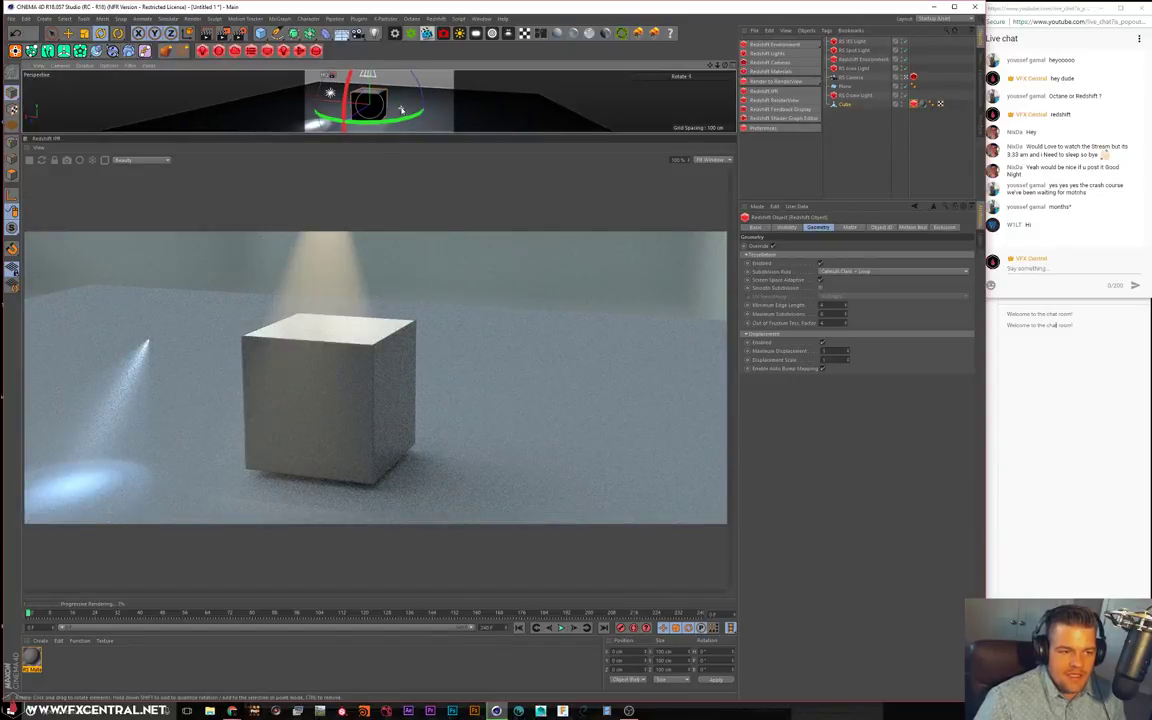
scroll(401, 109, "up", 5)
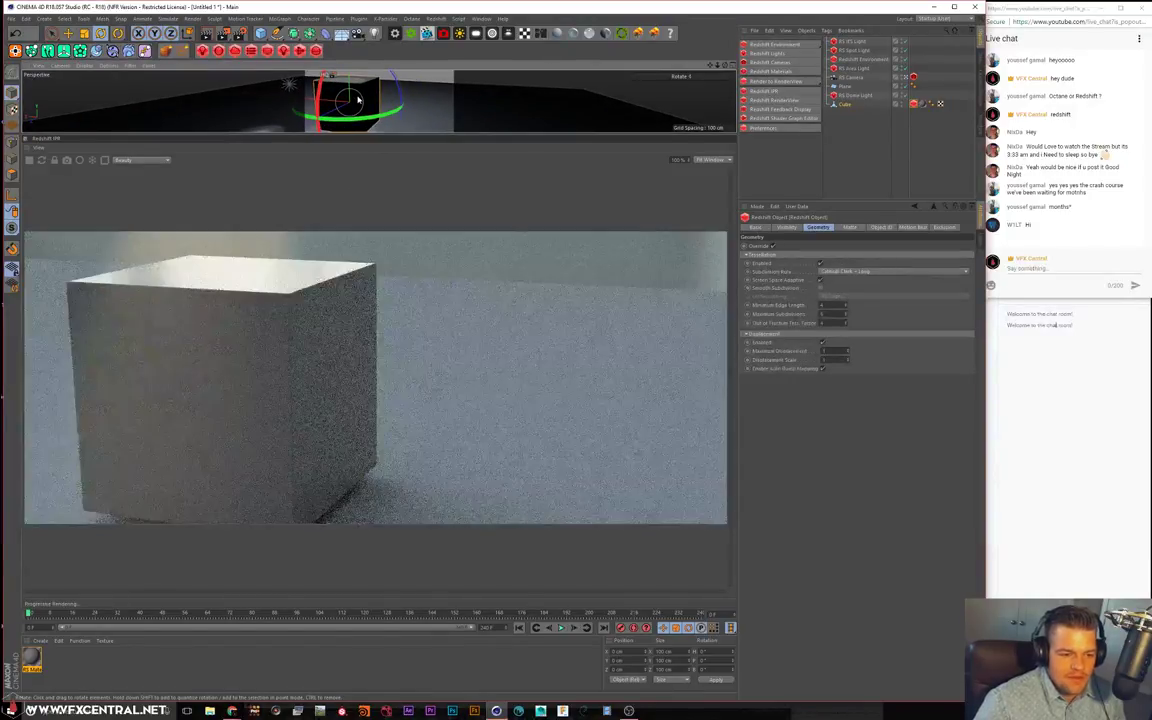
scroll(372, 99, "down", 4)
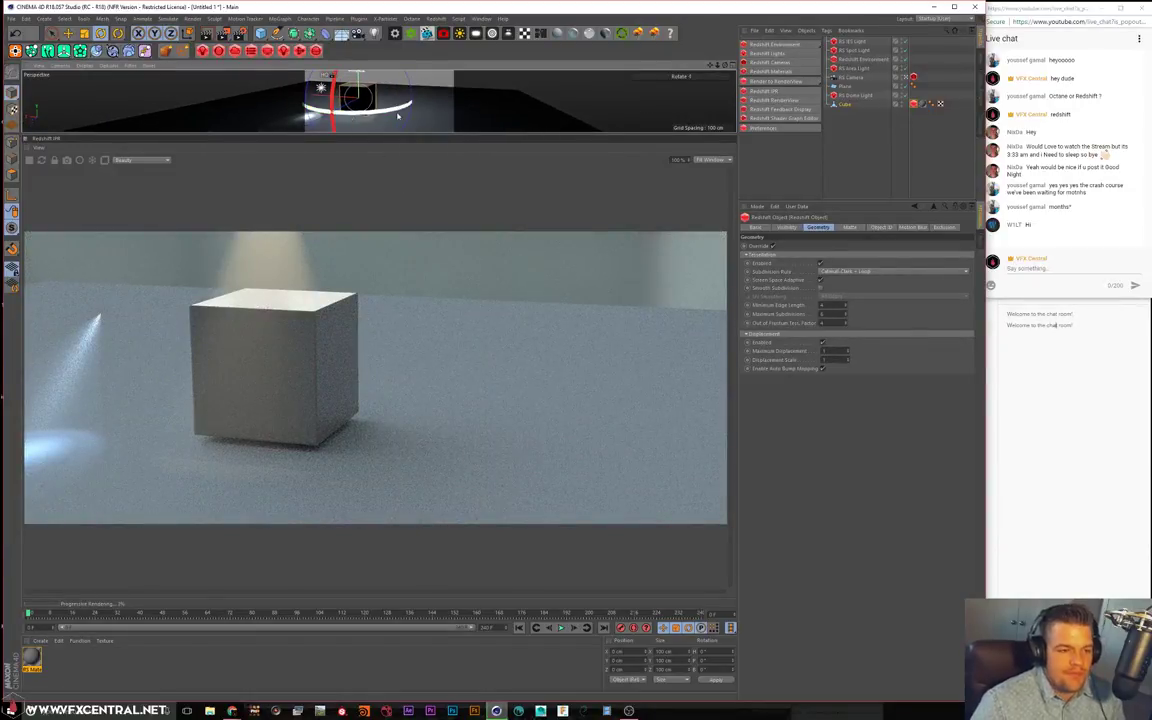
middle_click_drag(377, 102, 406, 107, "alt")
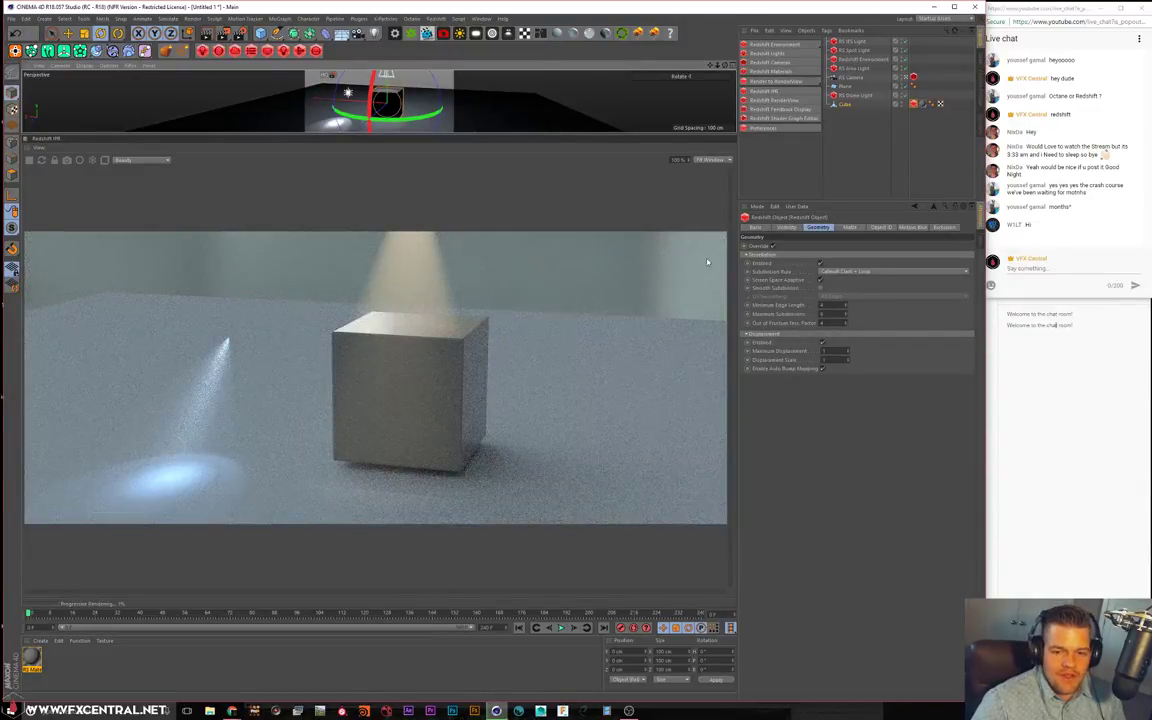
left_click(820, 264)
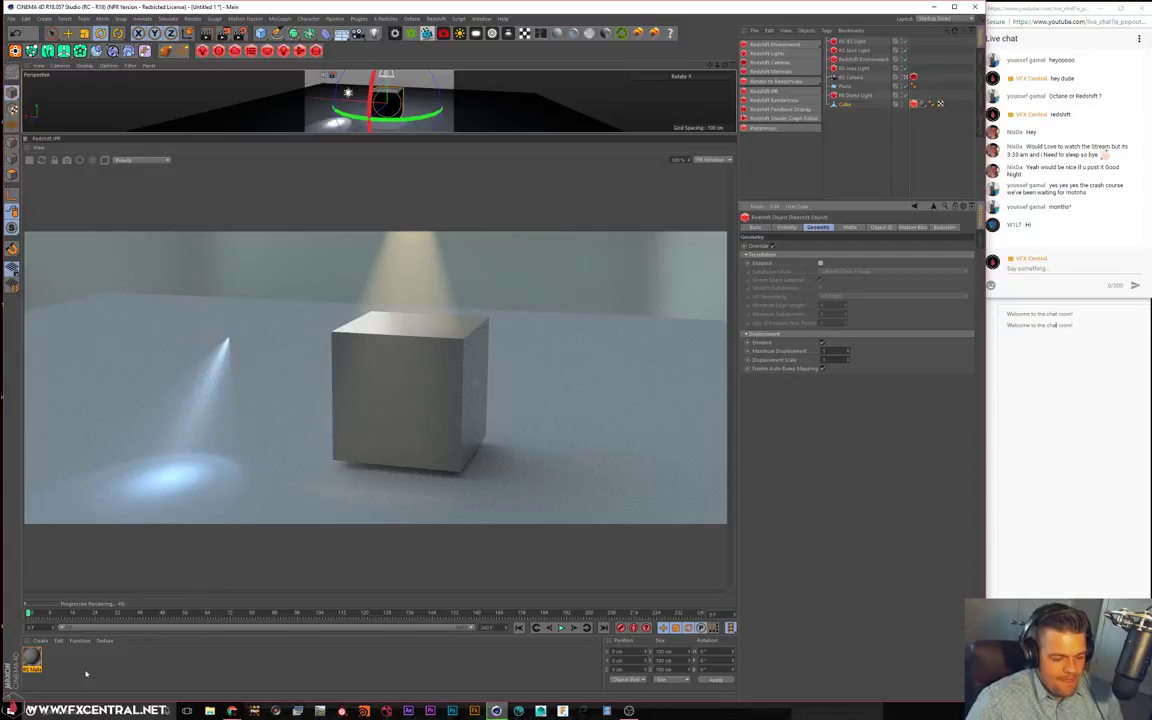
In the RS Material's base properties, set the diffuse color to dark red and test a higher diffuse roughness before returning it to 0
double_click(31, 658)
left_click_drag(270, 68, 634, 94)
left_click(706, 186)
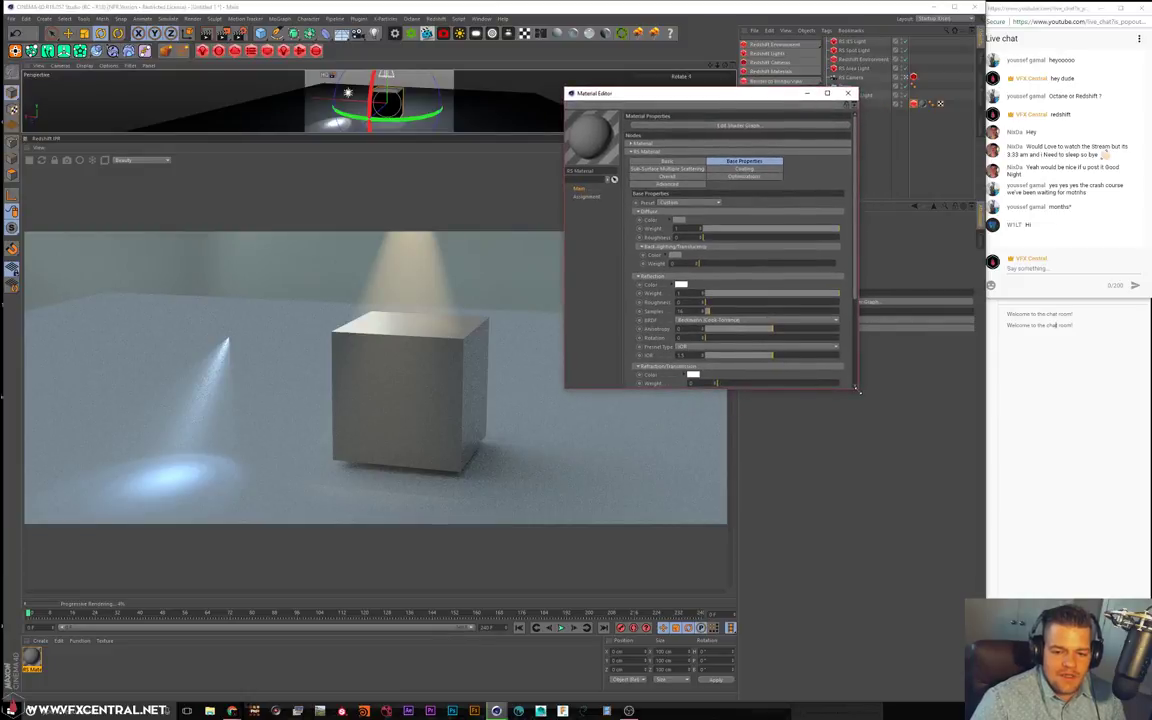
left_click_drag(857, 389, 974, 567)
left_click(678, 204)
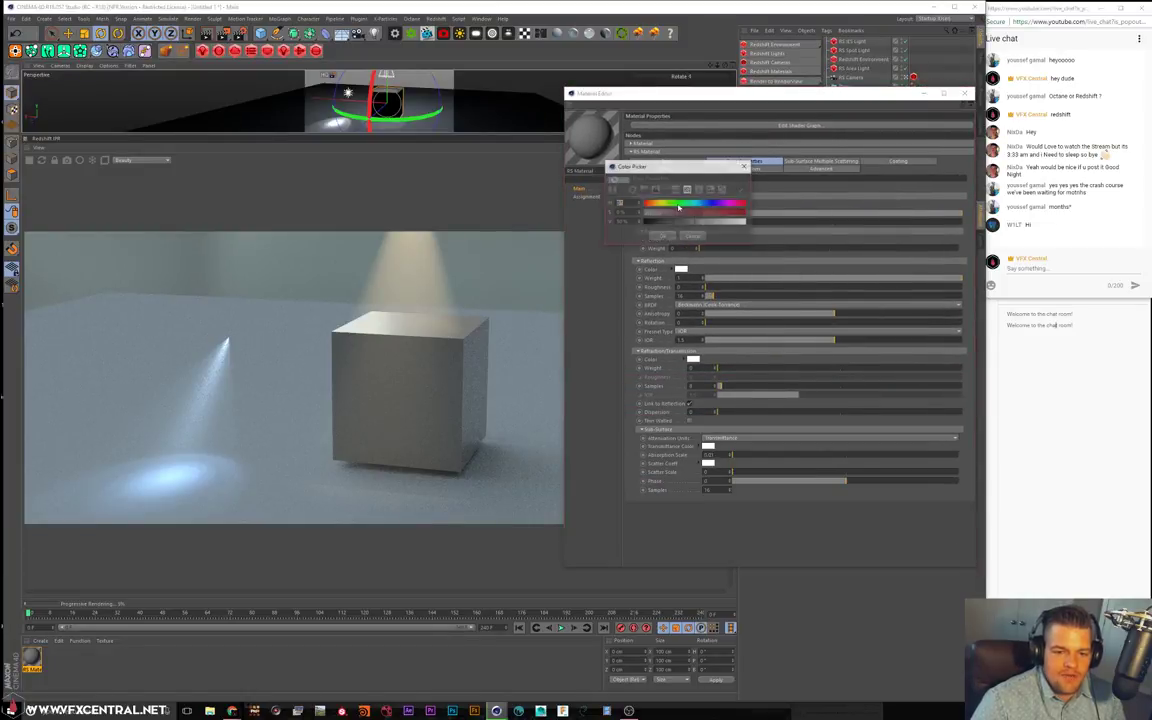
left_click(666, 236)
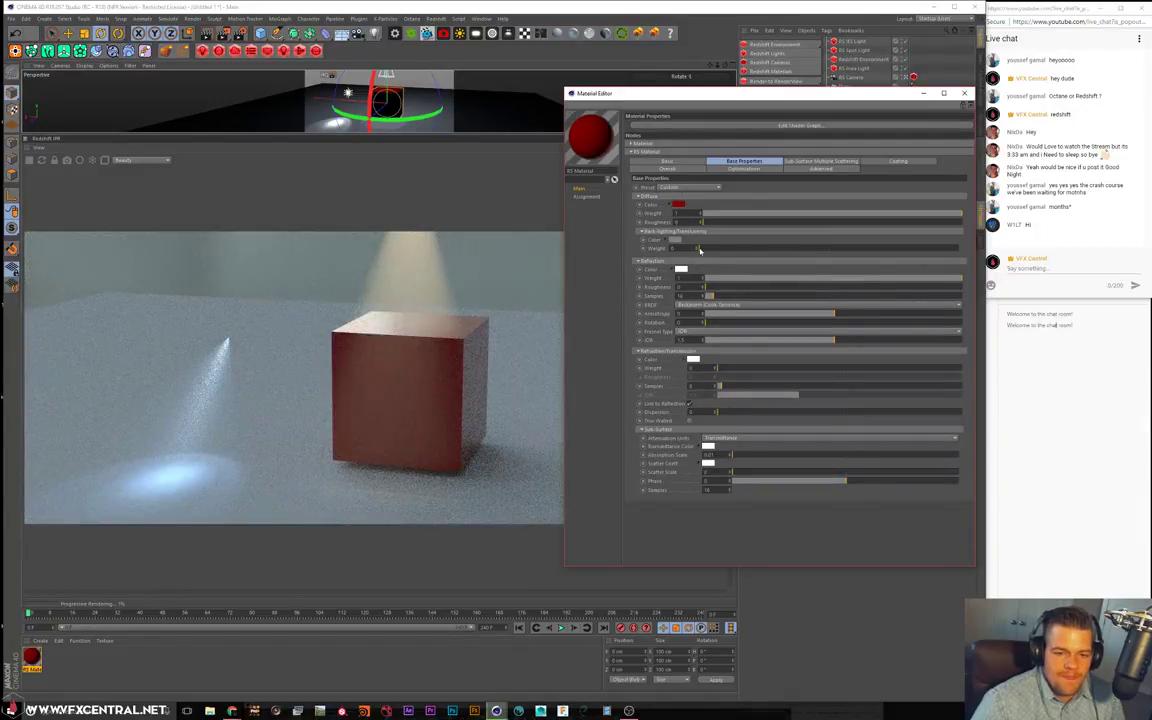
left_click_drag(703, 222, 964, 224)
left_click_drag(720, 221, 573, 222)
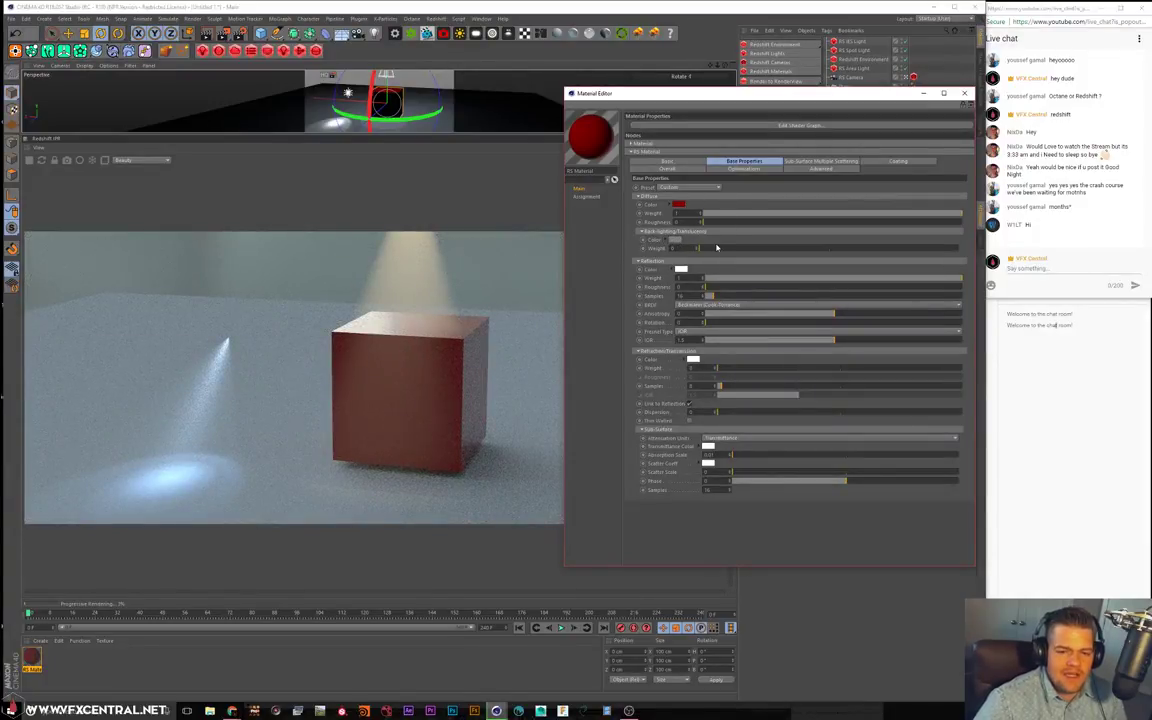
Set the material's back-lighting/translucency weight to about 0.46 and its color to bright magenta
left_click_drag(717, 248, 809, 250)
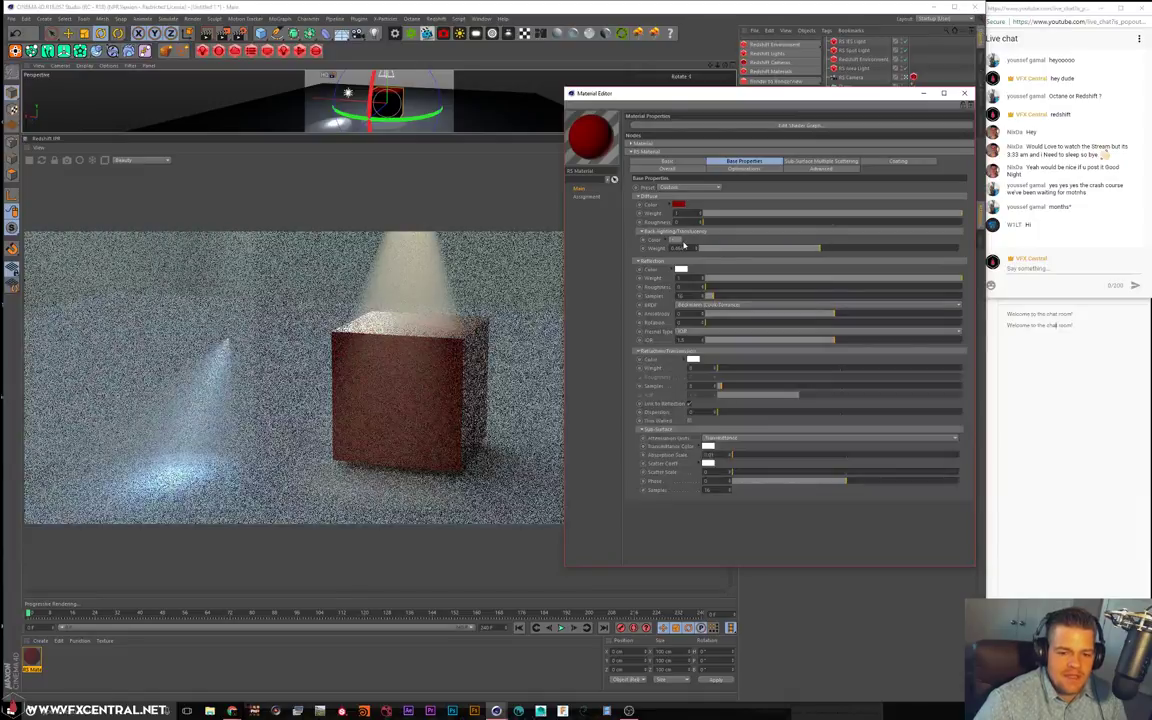
left_click(677, 241)
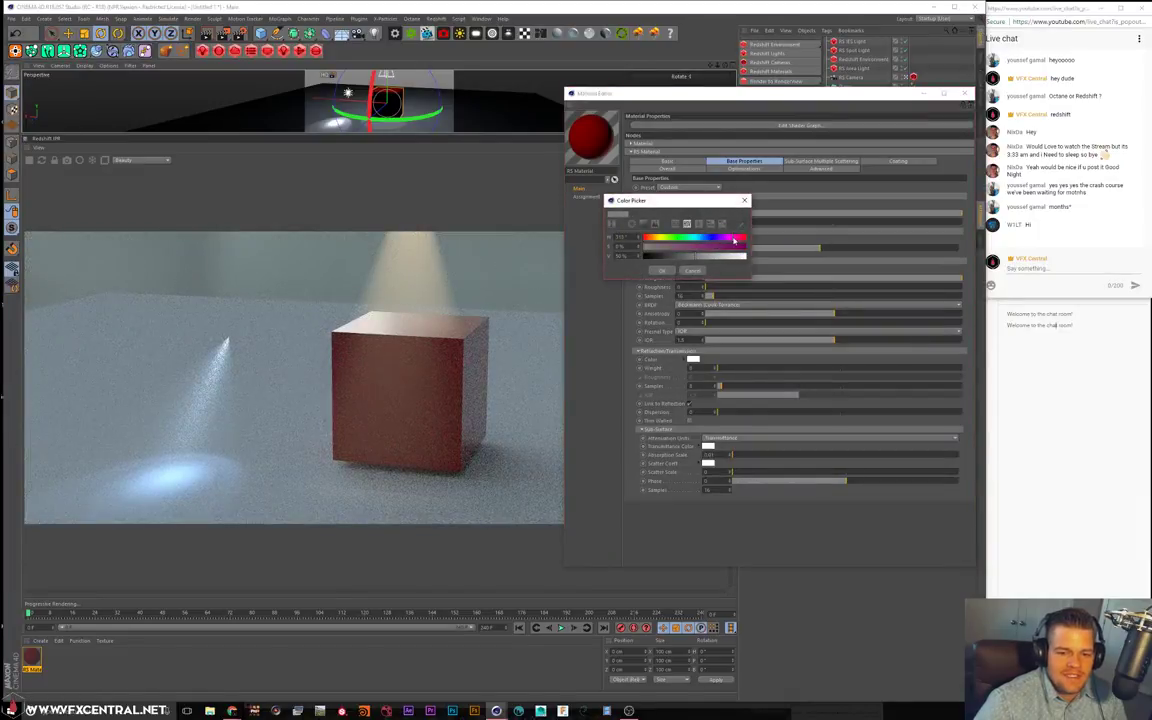
left_click(713, 249)
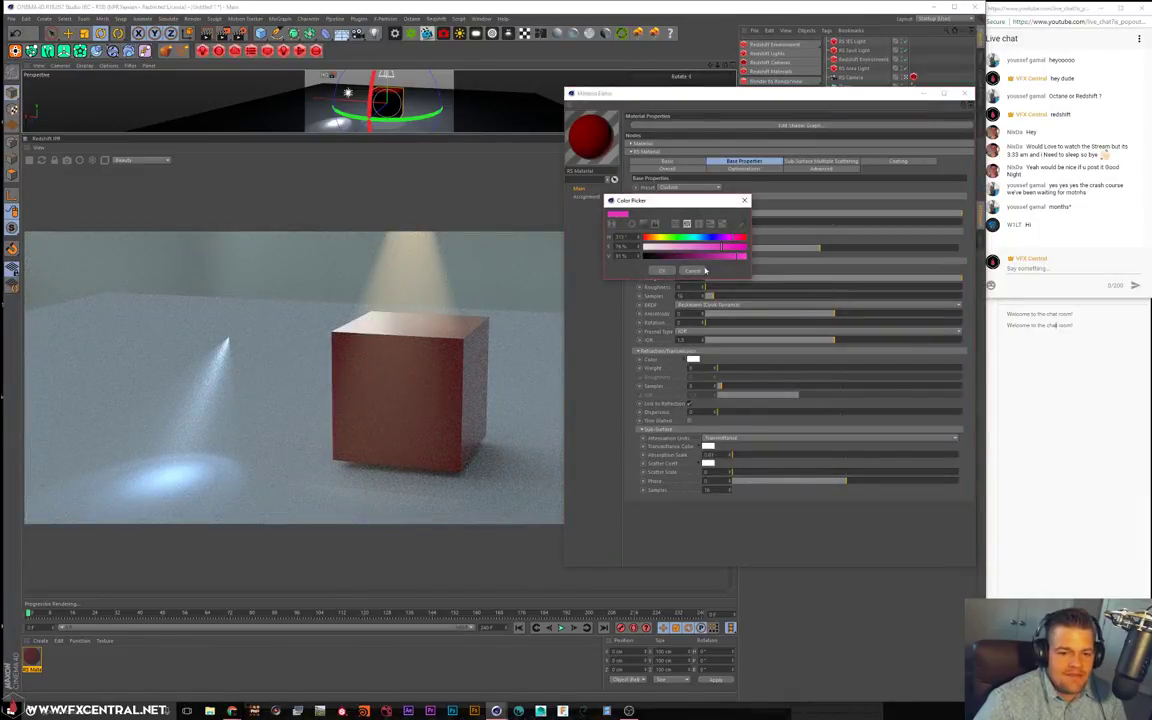
left_click(662, 271)
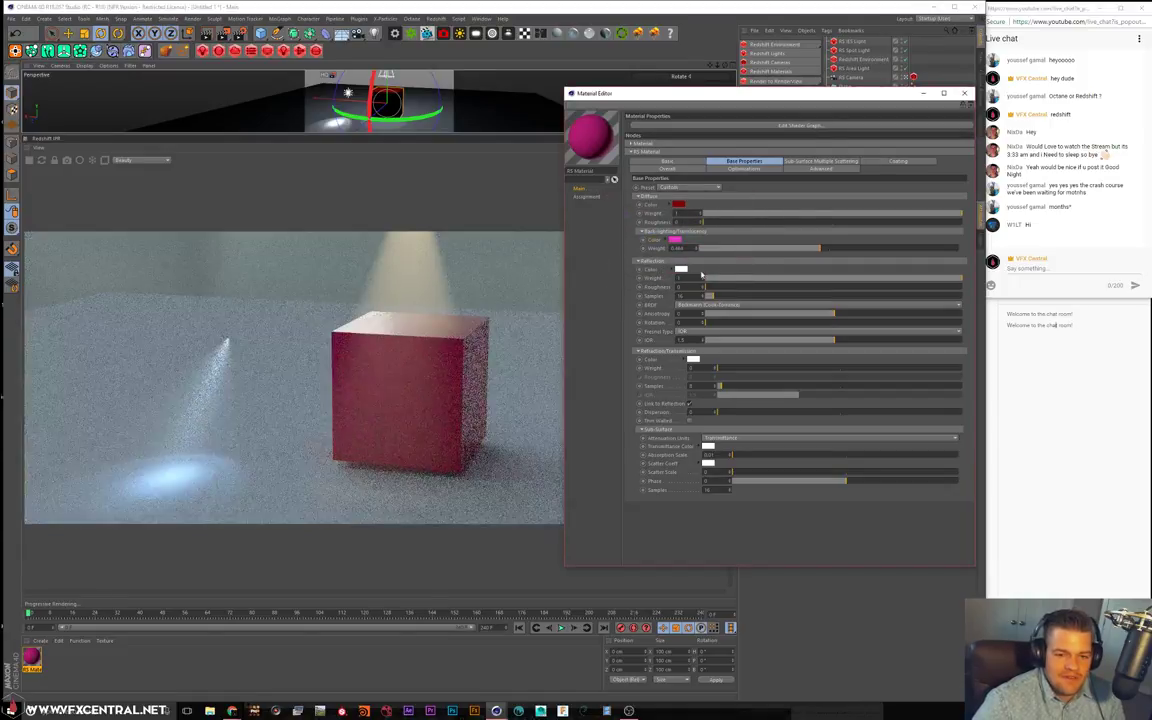
Compare several back-lighting/translucency weights on the cube and return the weight to 0
left_click(727, 249)
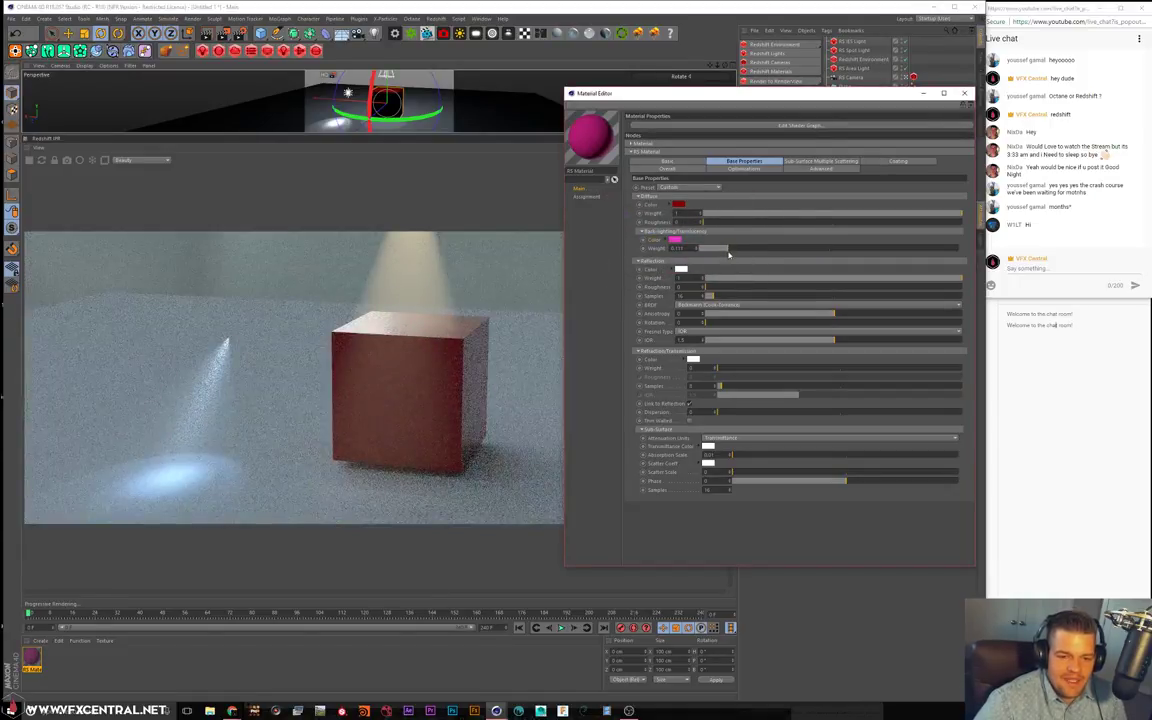
left_click_drag(725, 249, 780, 253)
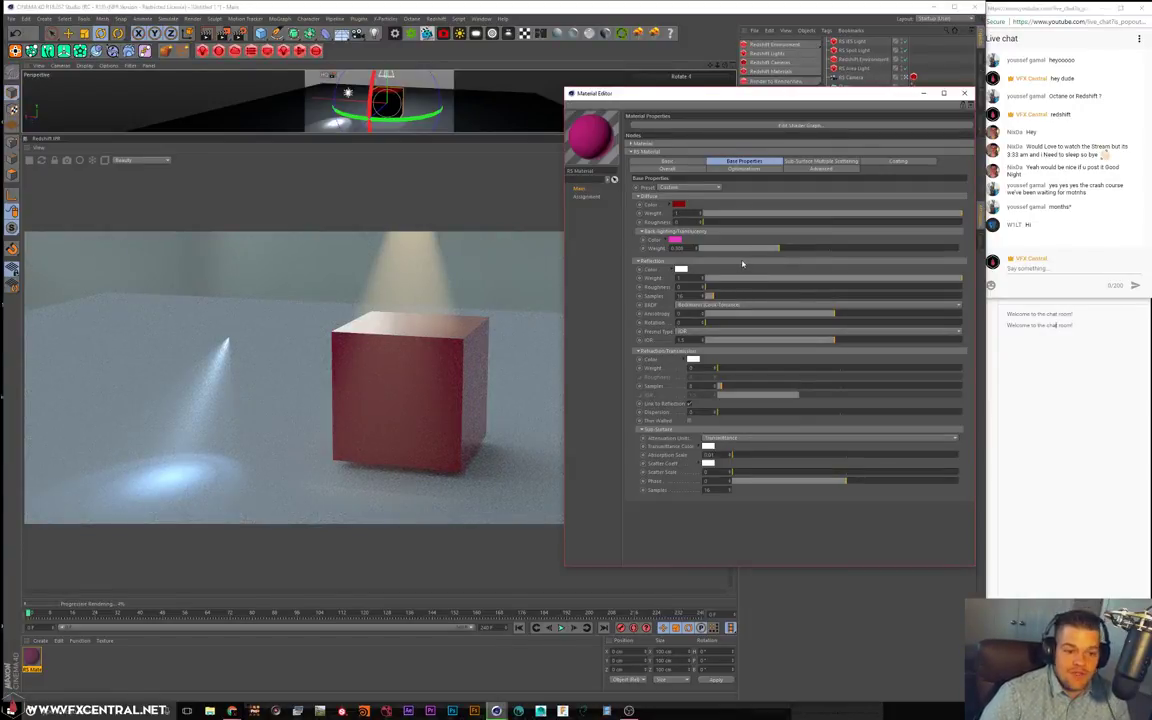
left_click_drag(739, 253, 736, 254)
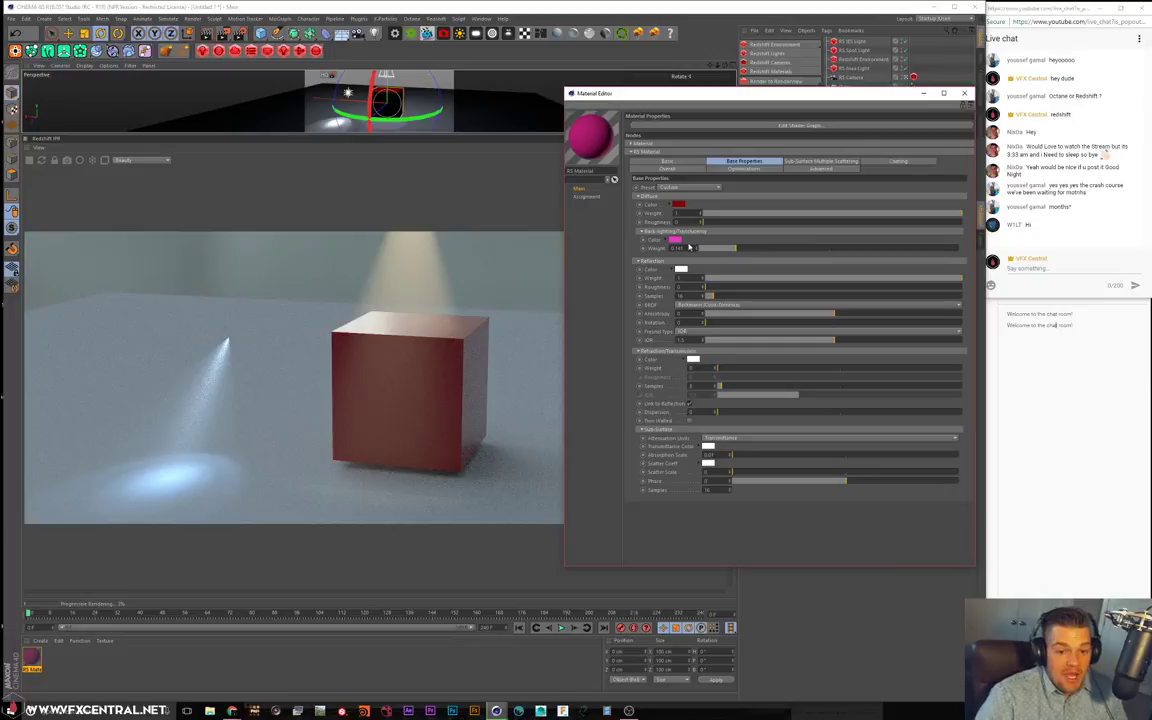
left_click_drag(715, 251, 792, 253)
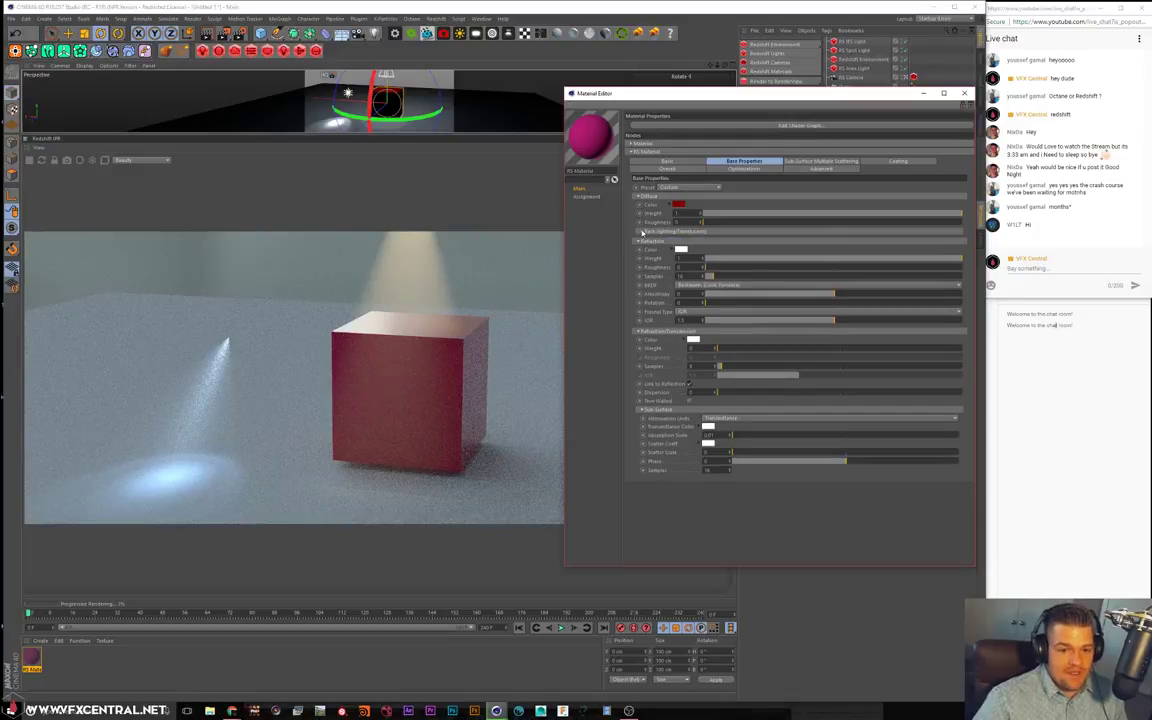
left_click_drag(705, 251, 654, 248)
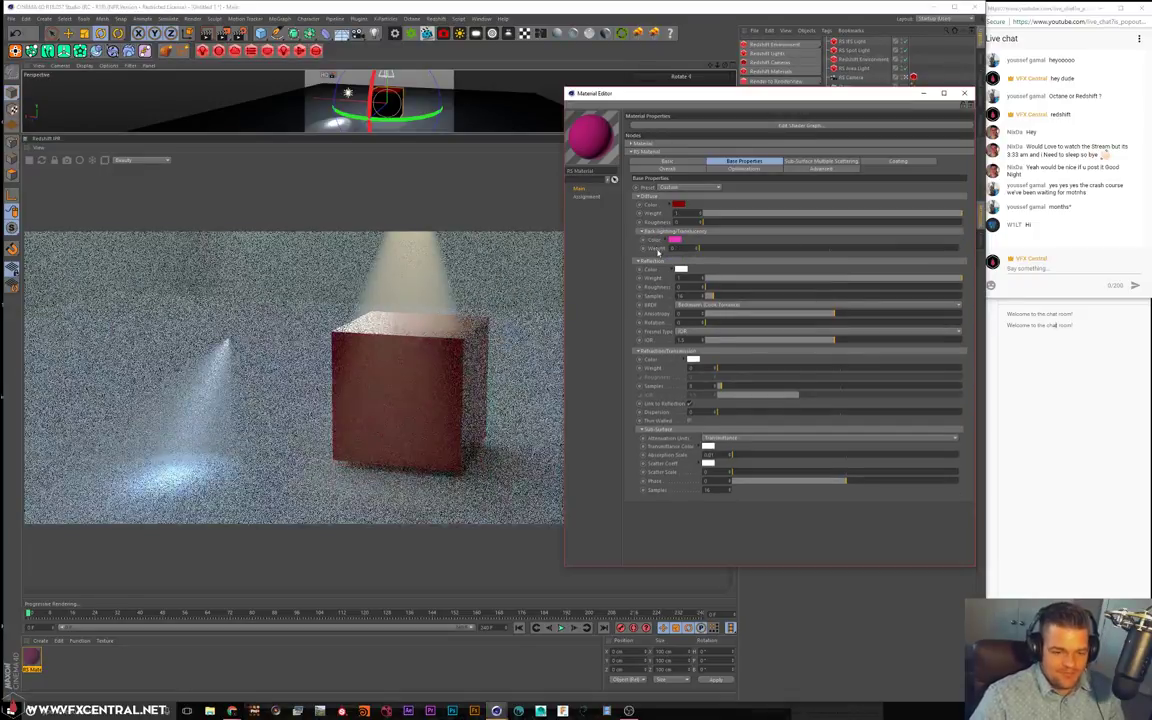
Test a rougher reflection, return its roughness to 0, and set the reflection anisotropy to 0.014
left_click(724, 288)
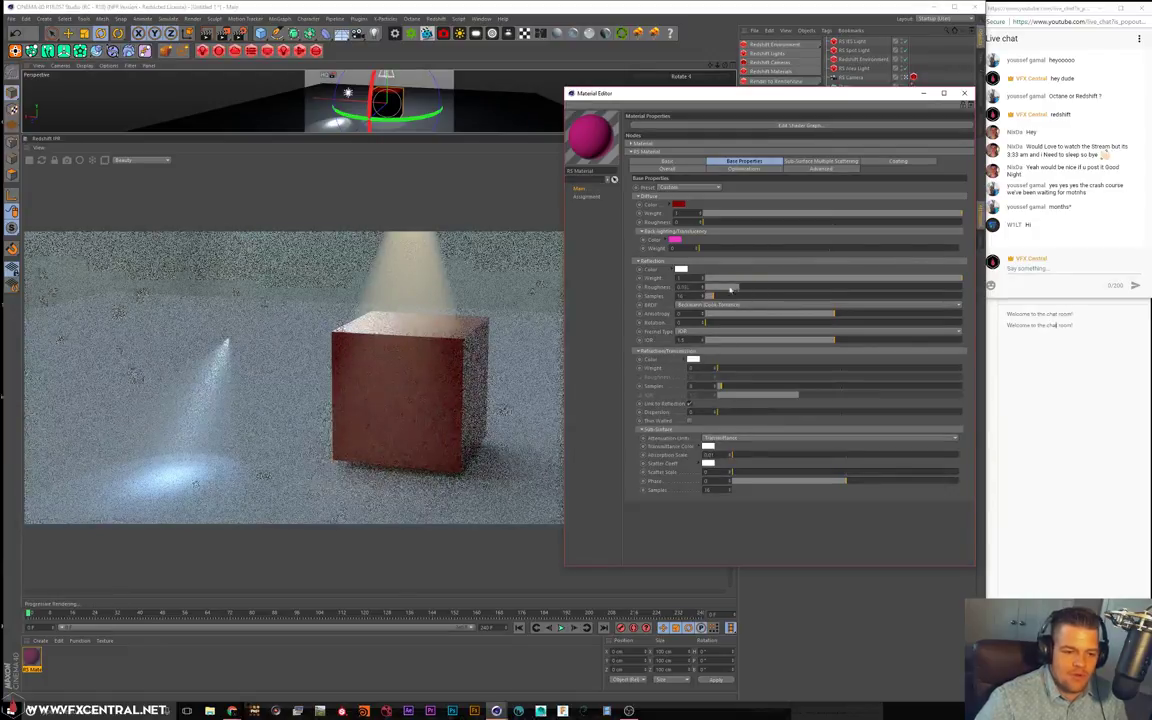
left_click_drag(730, 290, 671, 308)
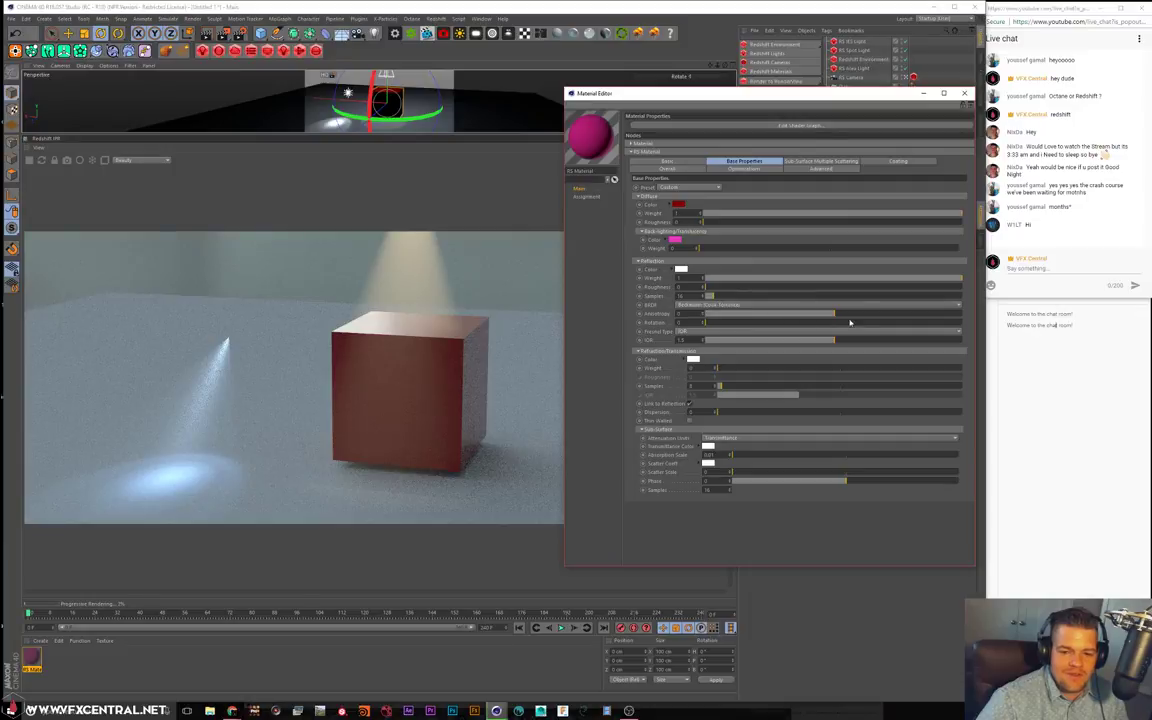
left_click_drag(880, 313, 842, 320)
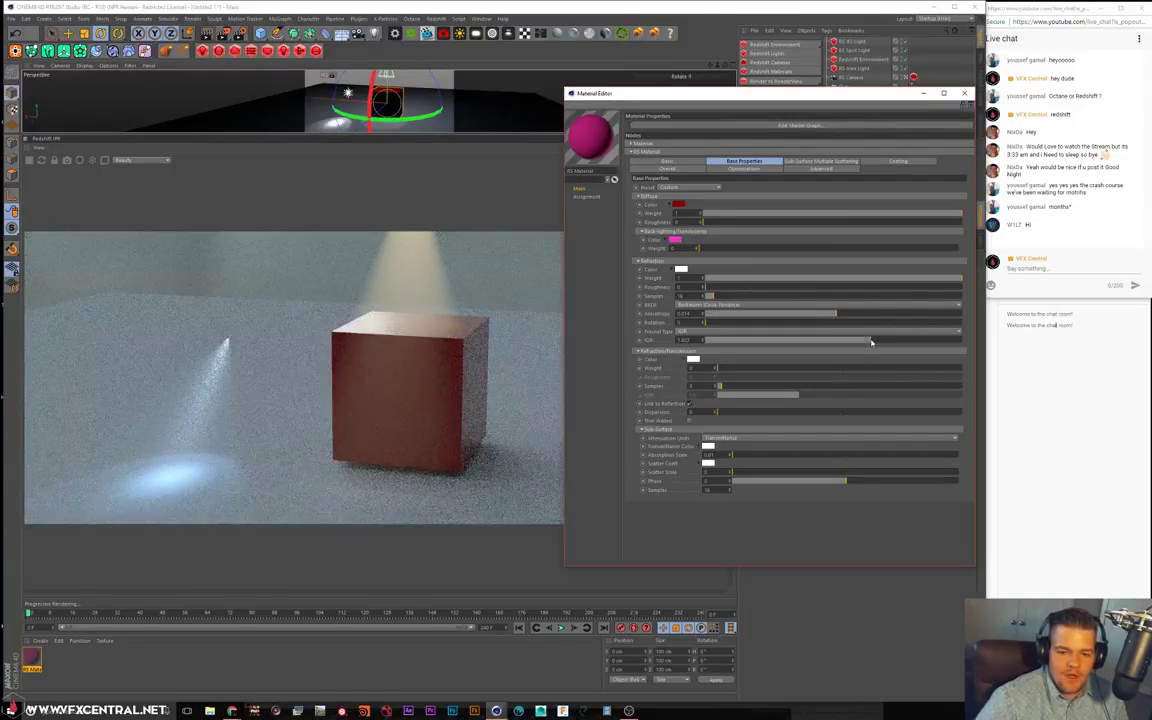
Compare low and high reflection IOR values and the IOR (Advanced) Fresnel type, returning to plain IOR at about 1.65
left_click(871, 341)
left_click(933, 341)
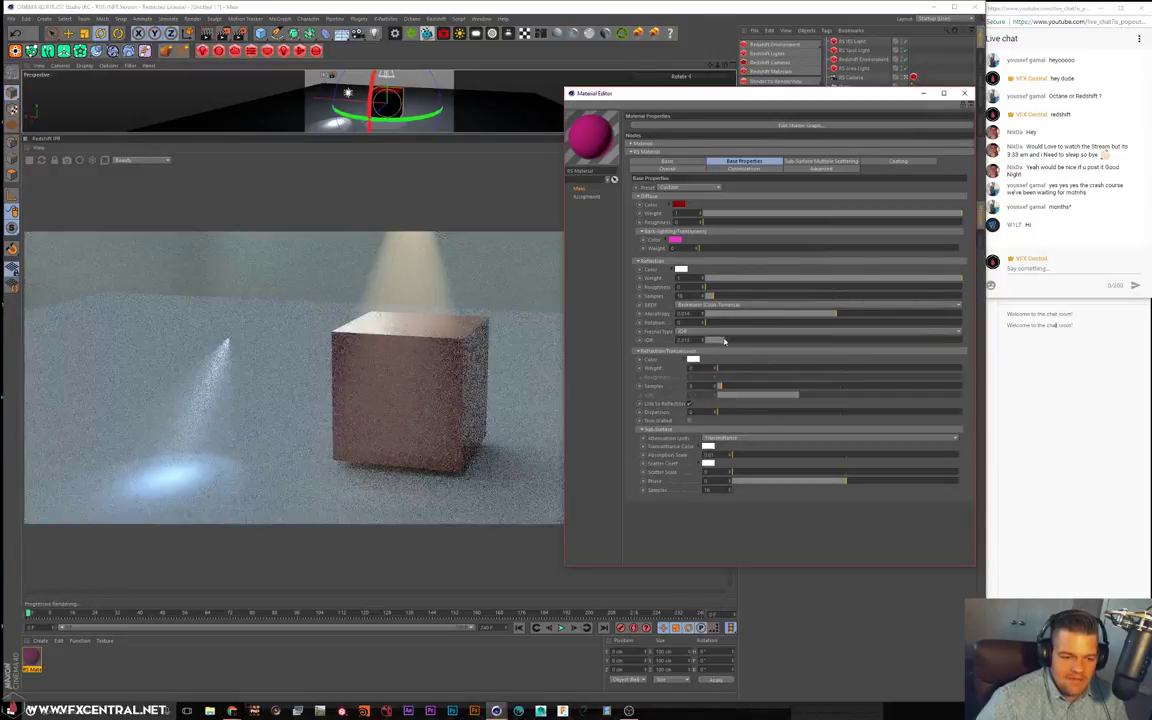
left_click(726, 341)
left_click(745, 332)
left_click(753, 340)
left_click(722, 332)
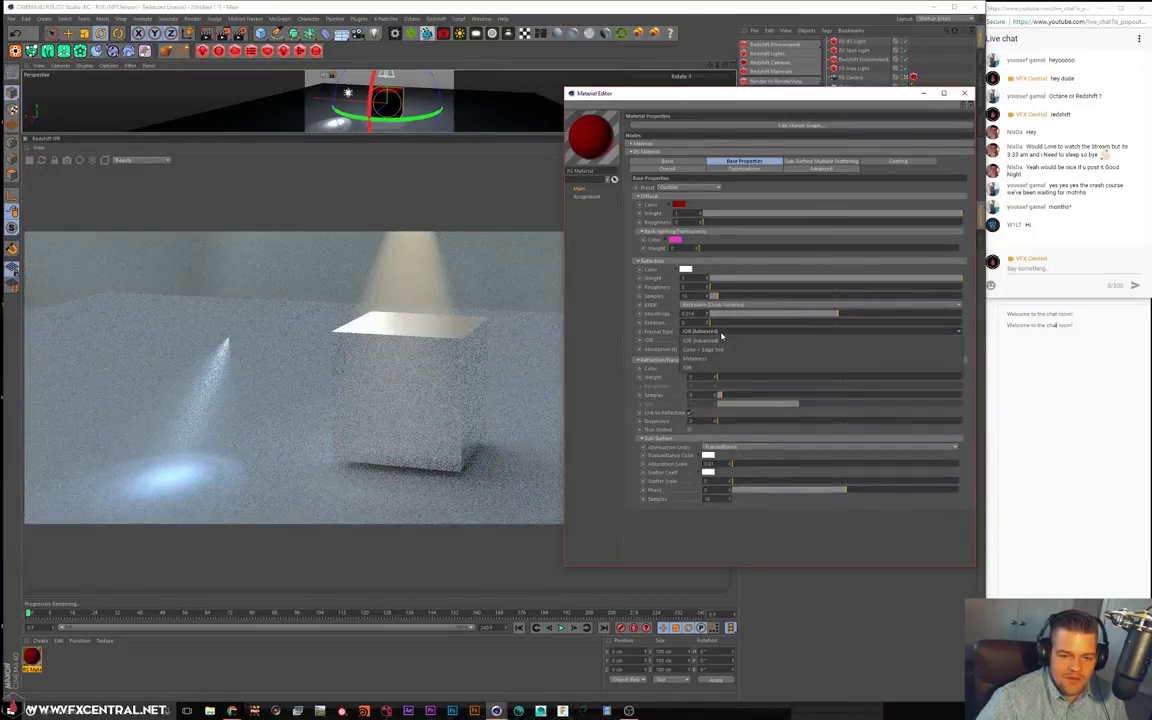
left_click(696, 368)
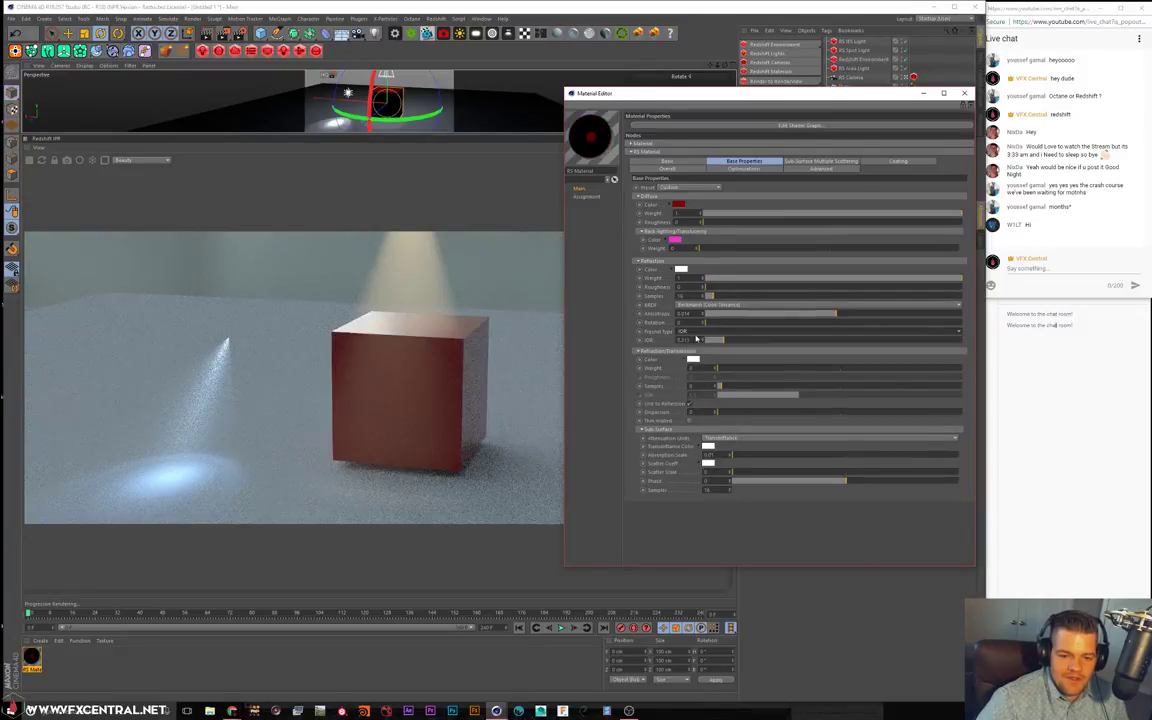
left_click(748, 341)
left_click(848, 341)
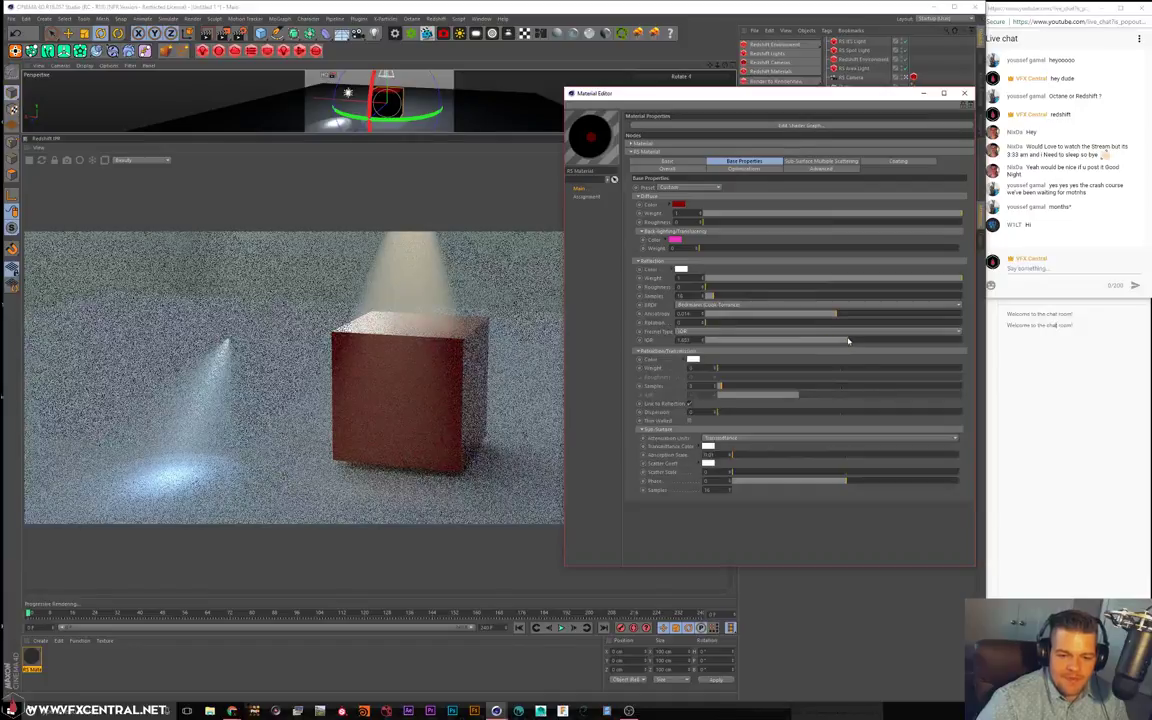
Make the cube's material fully refractive with a refraction weight of 1 and add a slight dispersion
left_click(735, 369)
left_click_drag(737, 371, 1070, 379)
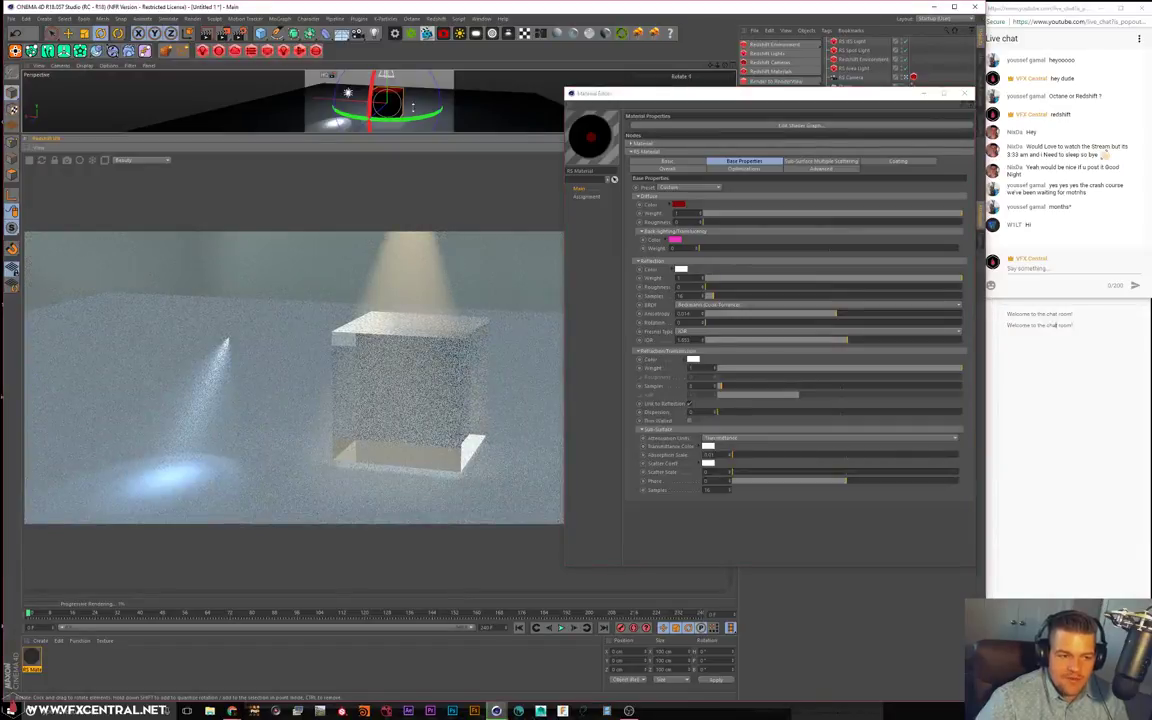
left_click(731, 414)
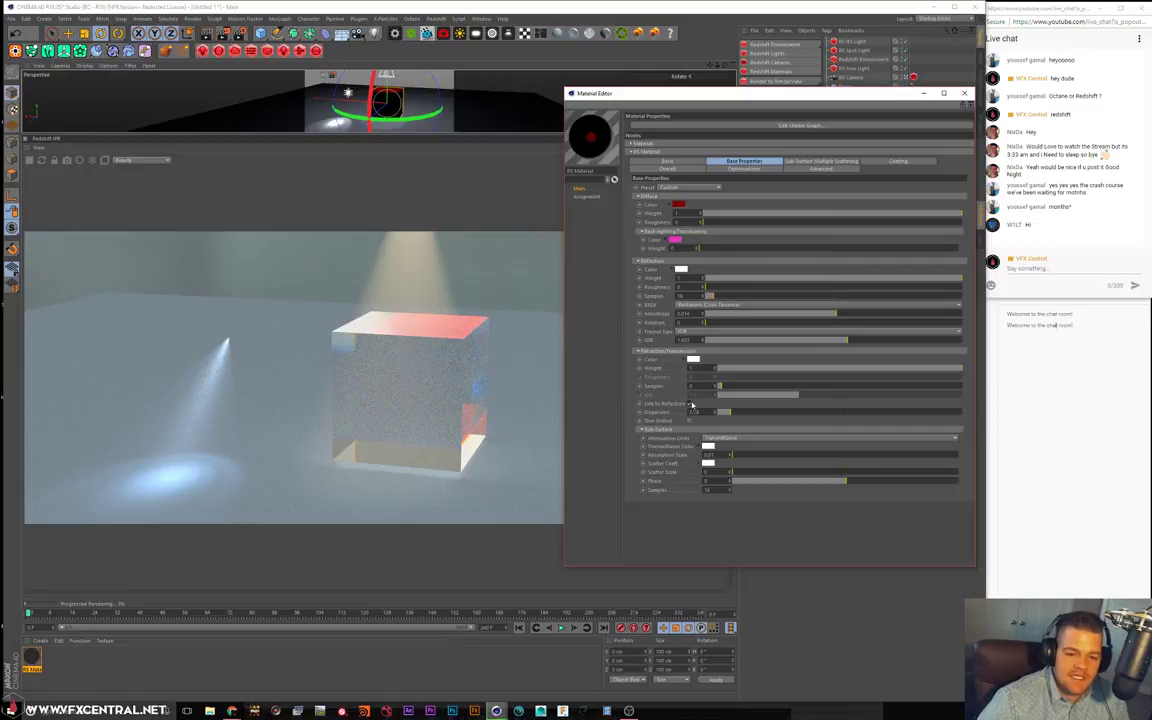
Try several reflection IOR values on the refractive cube and set the IOR to about 2.54
left_click(885, 341)
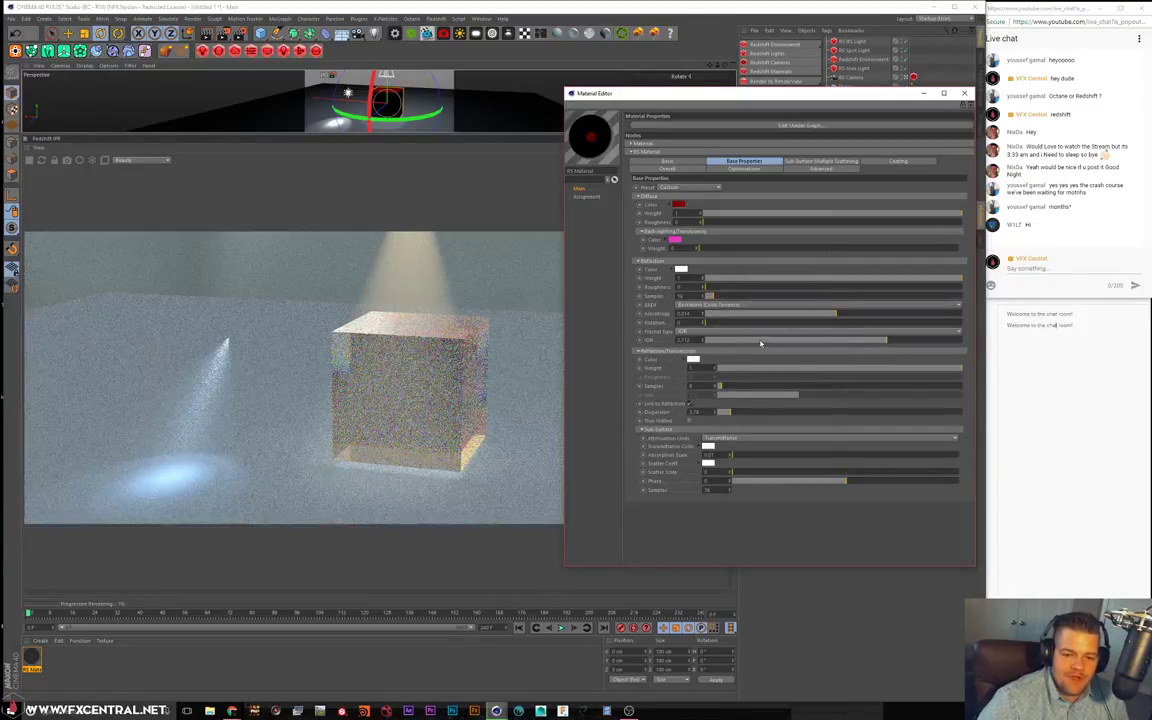
left_click(760, 341)
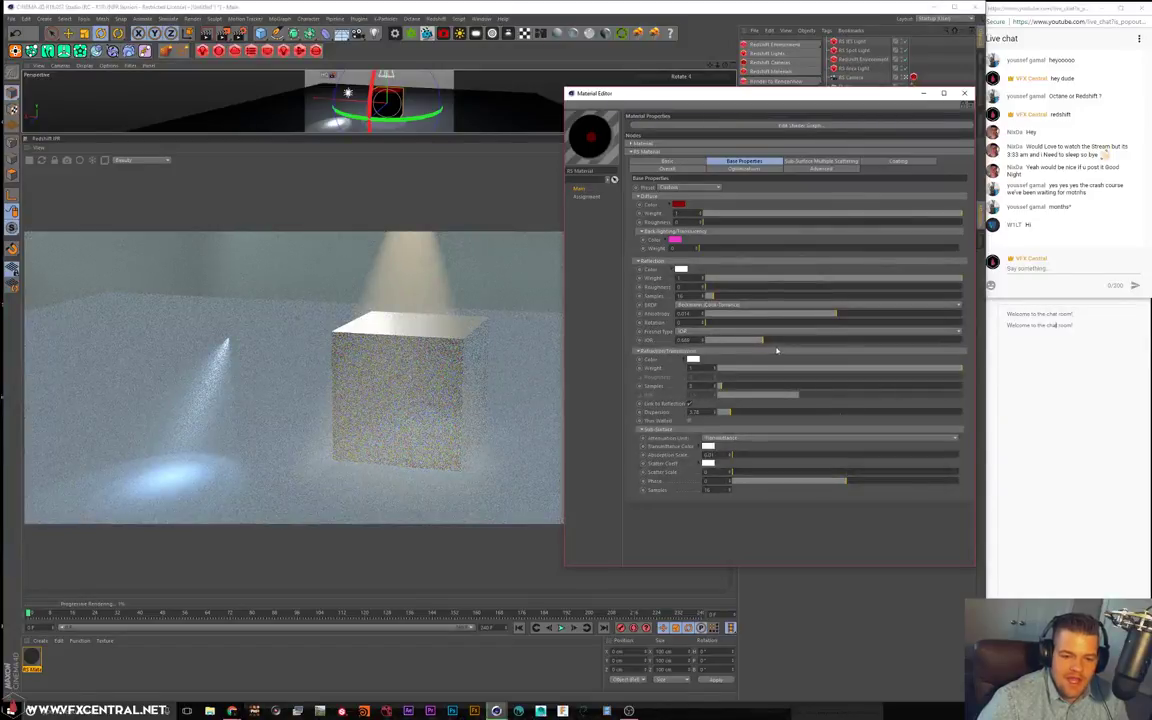
left_click(791, 342)
left_click(819, 342)
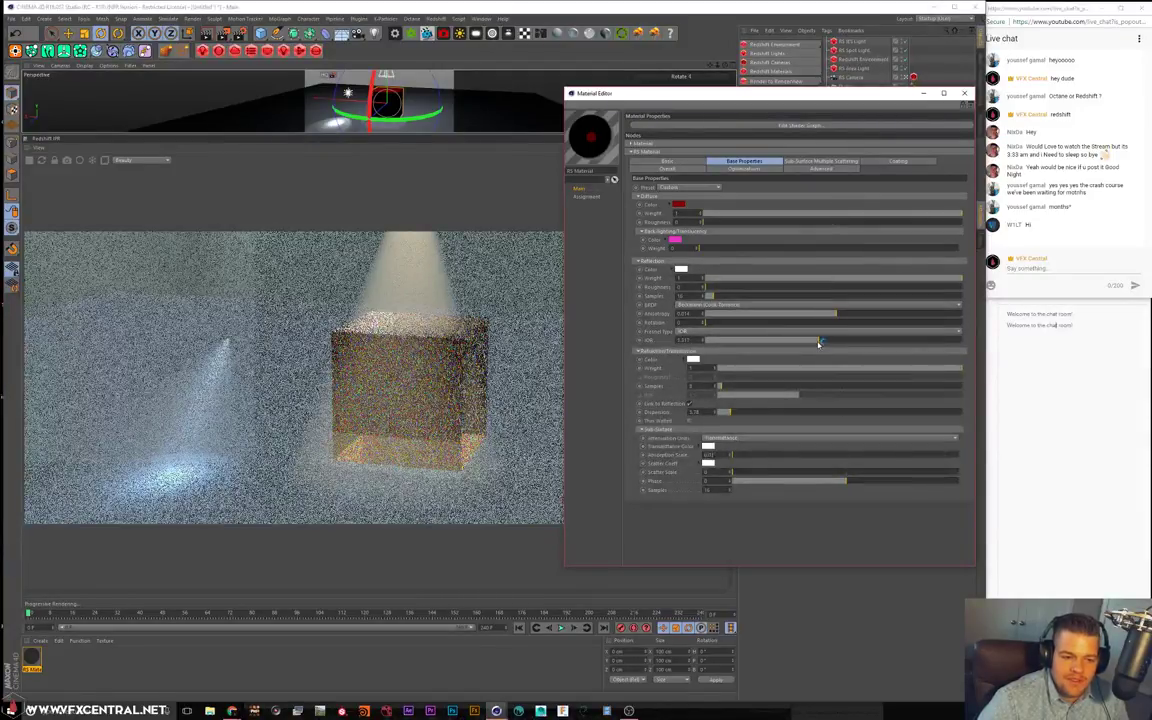
left_click(927, 341)
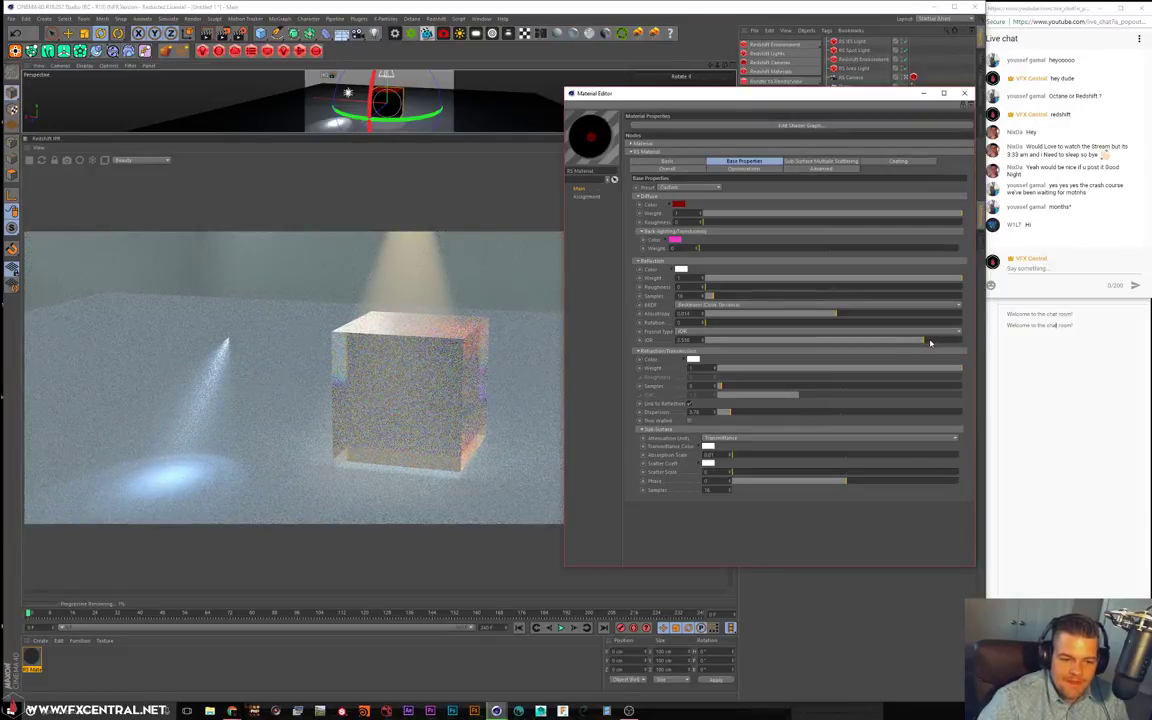
Place the material editor clear of the cube's preview, select the RS IES Light and move it in the viewport
left_click_drag(414, 84, 403, 91, "alt")
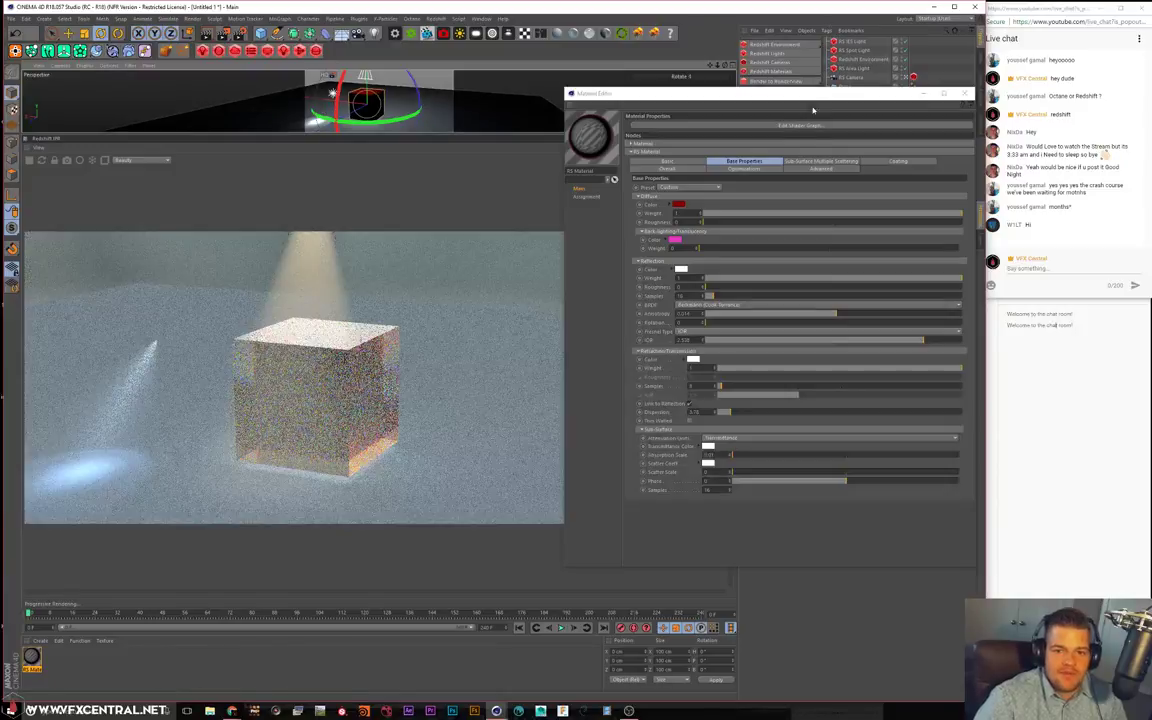
left_click_drag(815, 94, 634, 197)
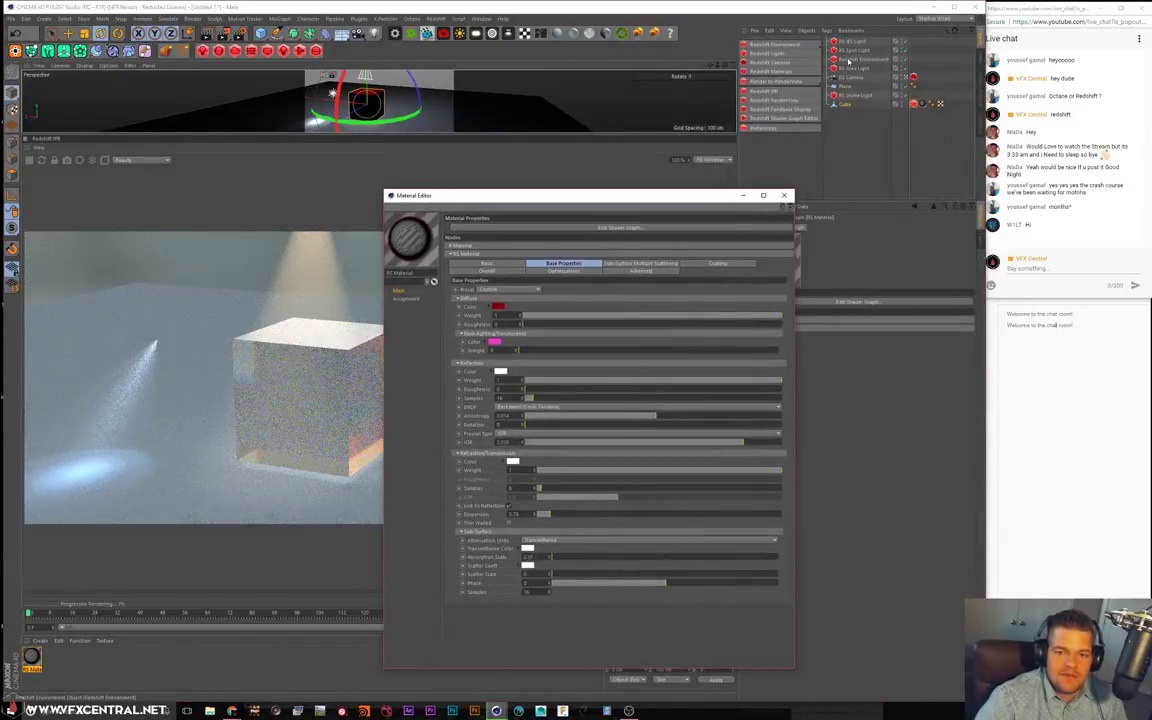
left_click(842, 68)
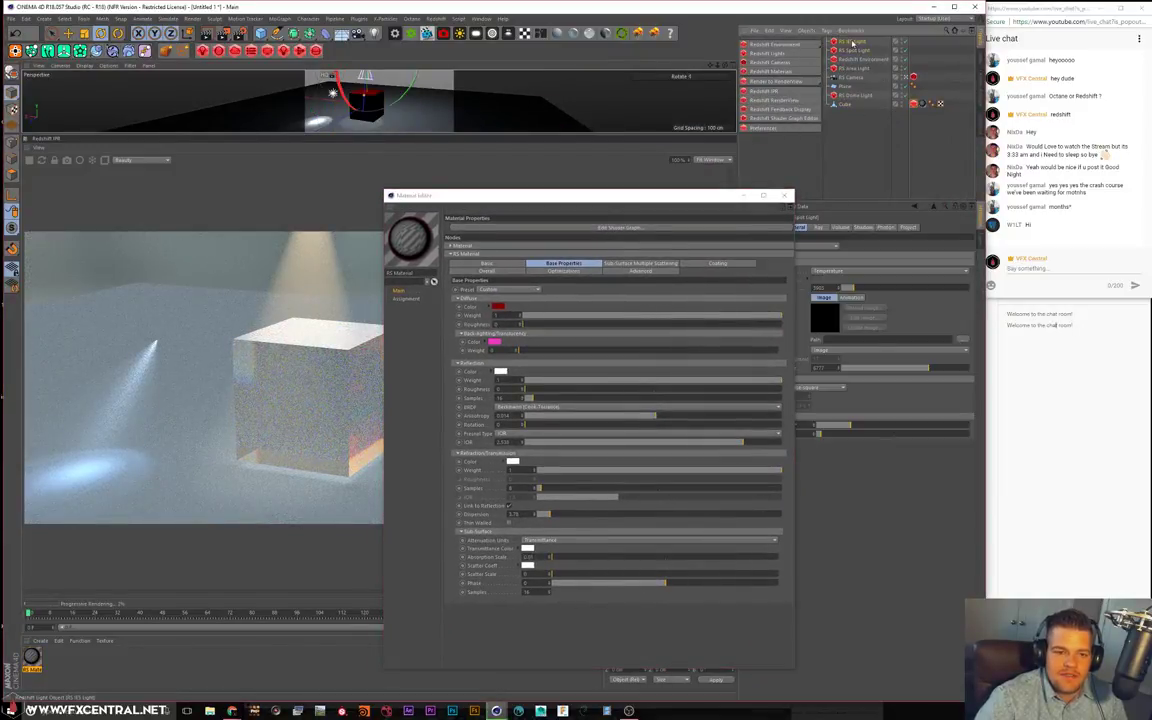
key("e")
left_click_drag(327, 98, 350, 123)
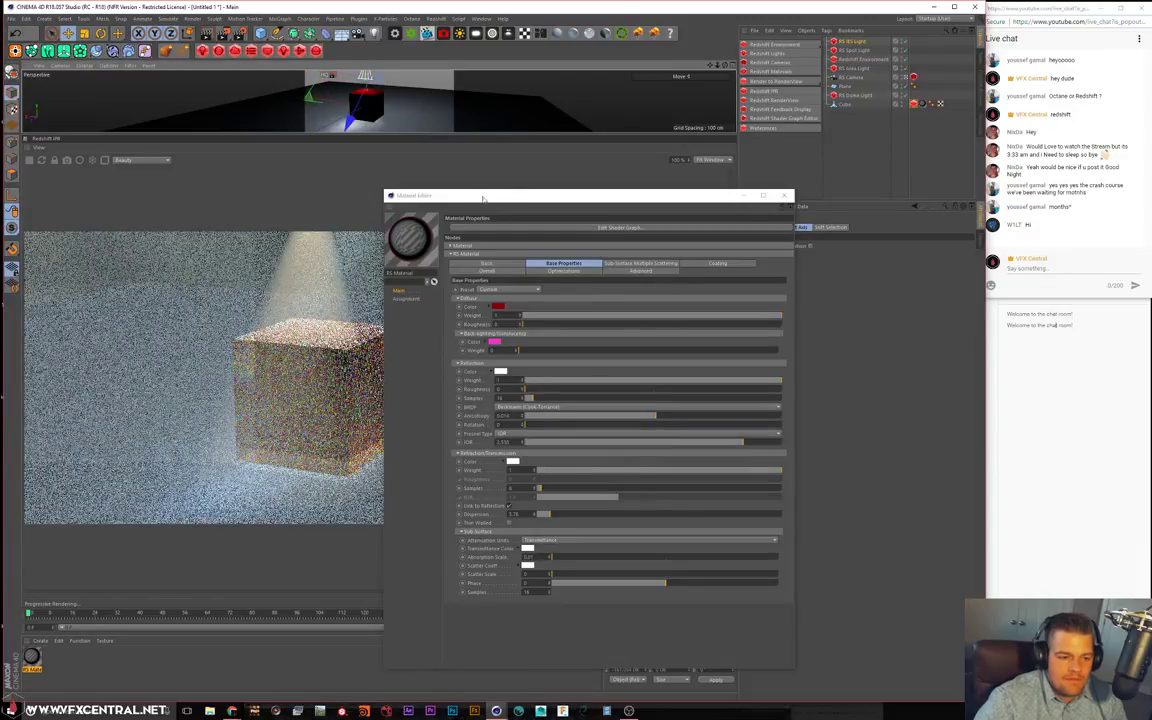
Compare the cube's material with Thin Walled on and off, leaving it off, and set the dispersion to about 4.97
left_click_drag(466, 200, 566, 115)
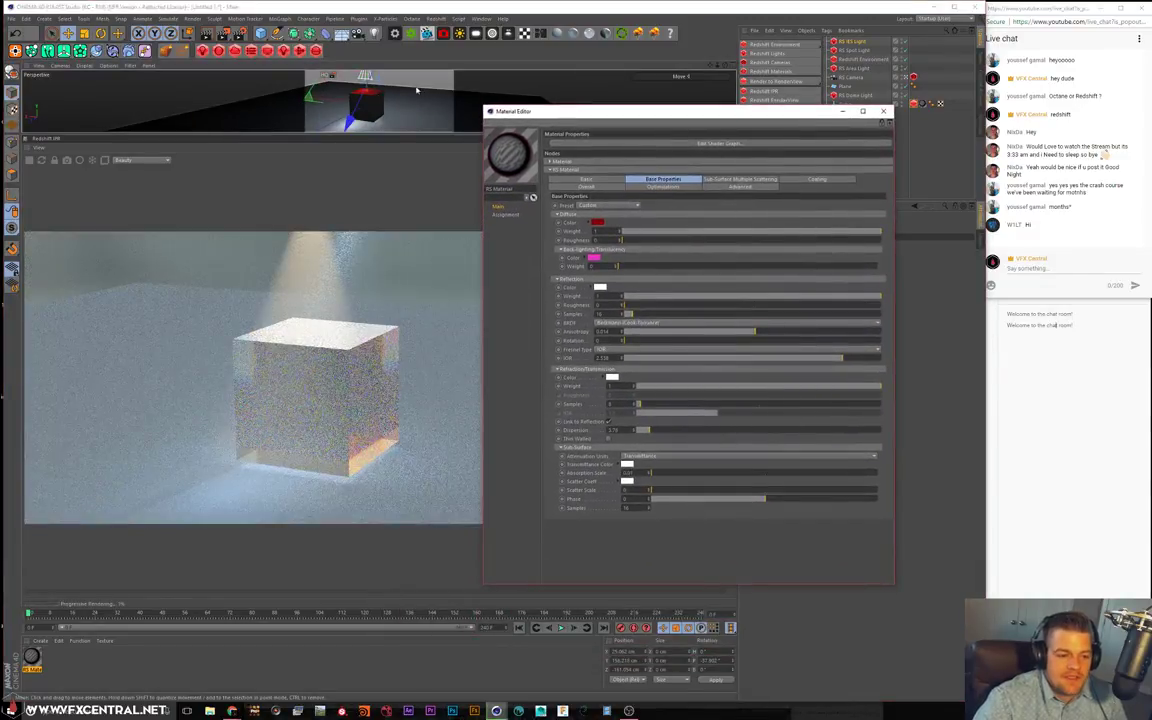
scroll(408, 94, "down", 5)
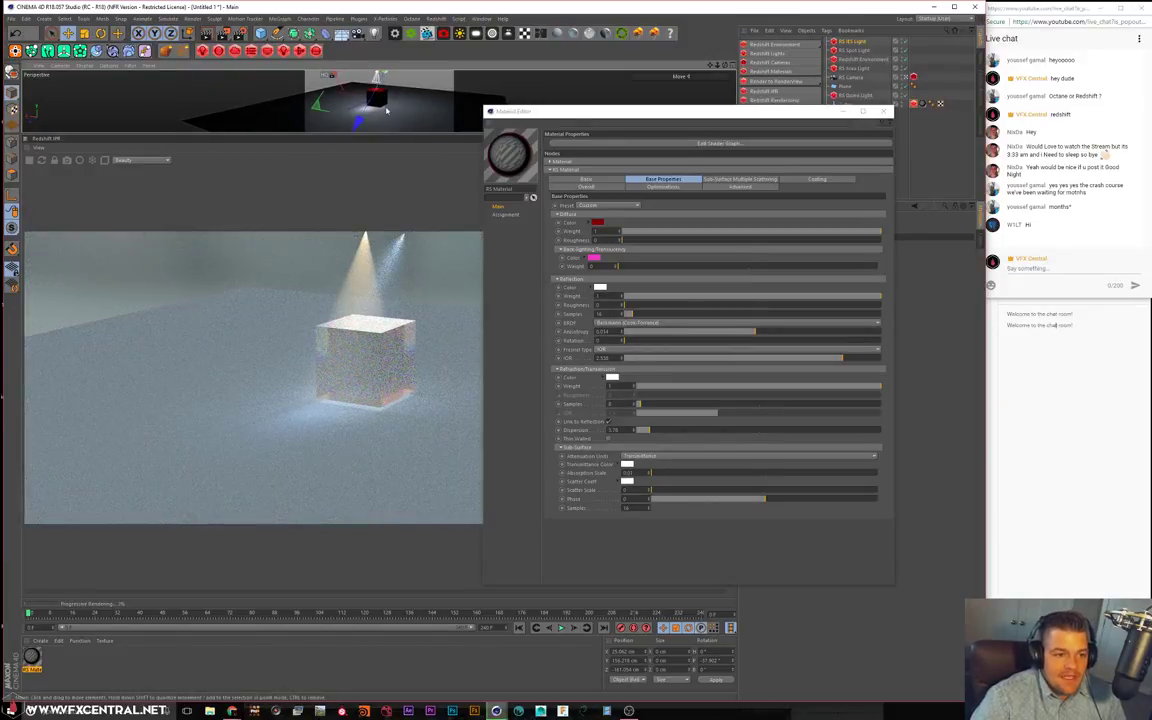
left_click_drag(335, 78, 395, 85, "alt")
middle_click_drag(395, 84, 392, 101, "alt")
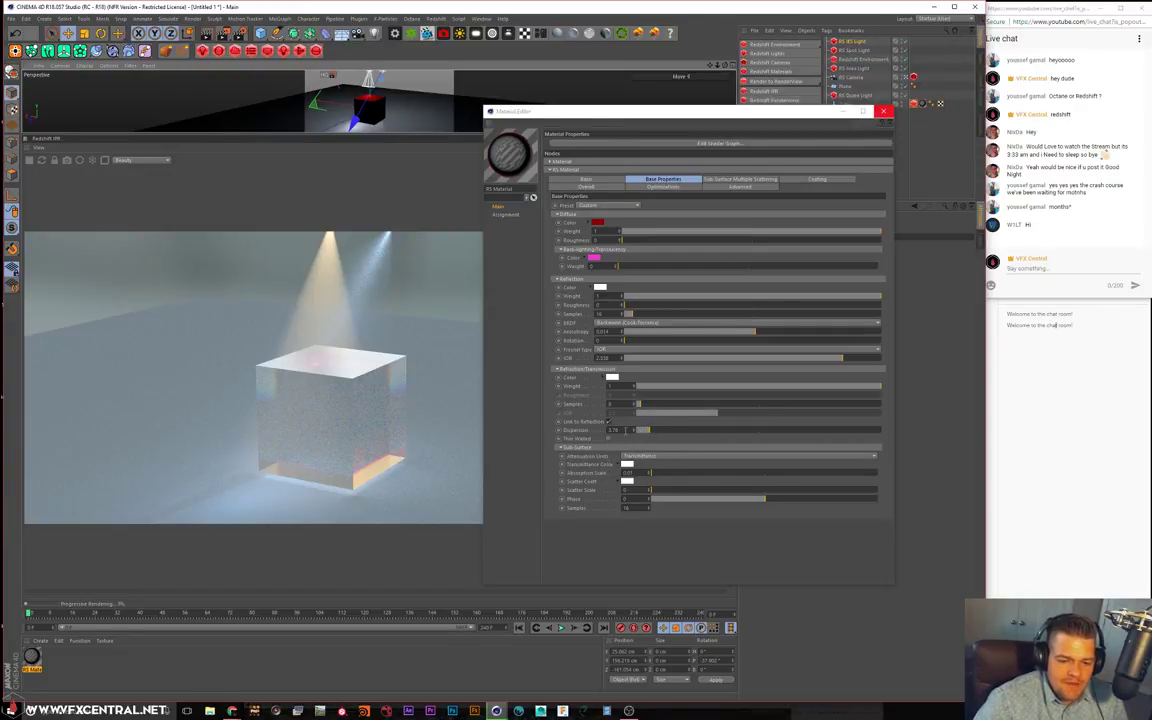
left_click(607, 439)
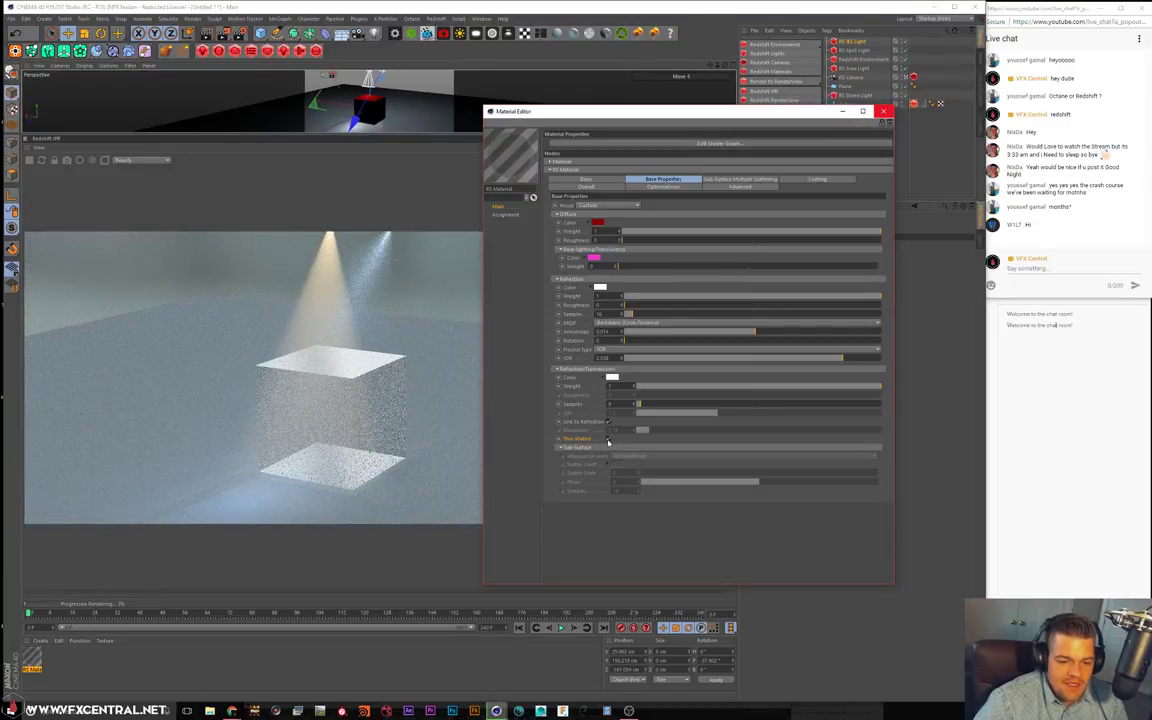
left_click(607, 439)
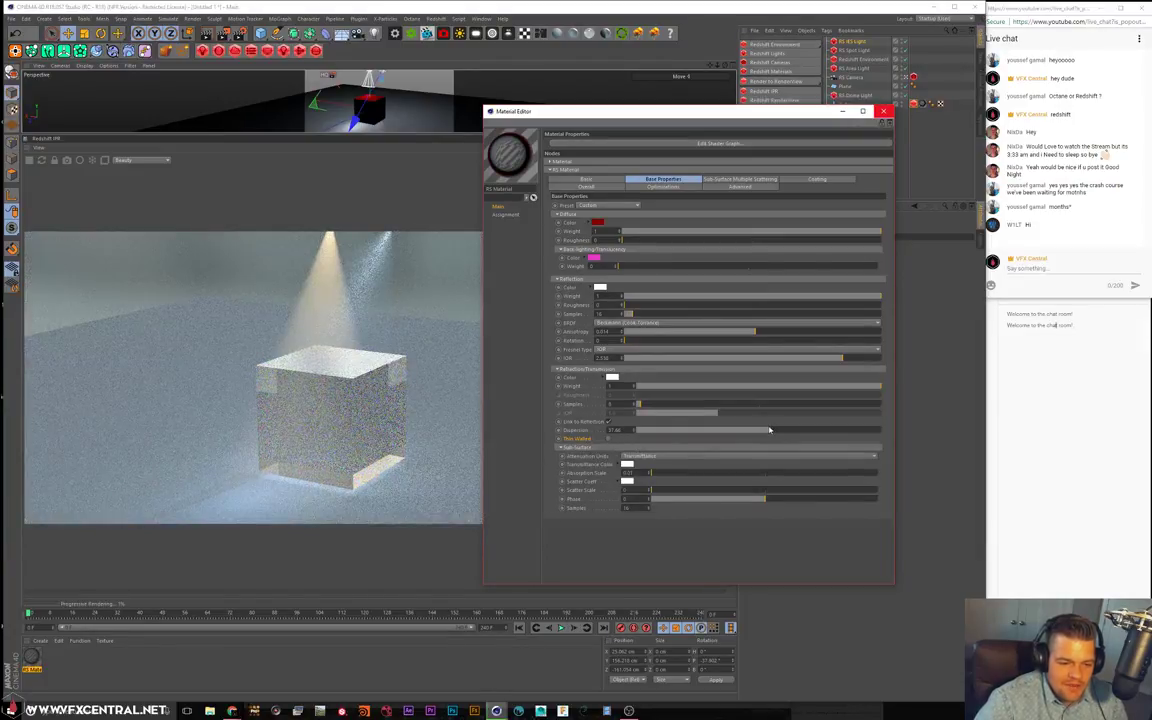
left_click(653, 430)
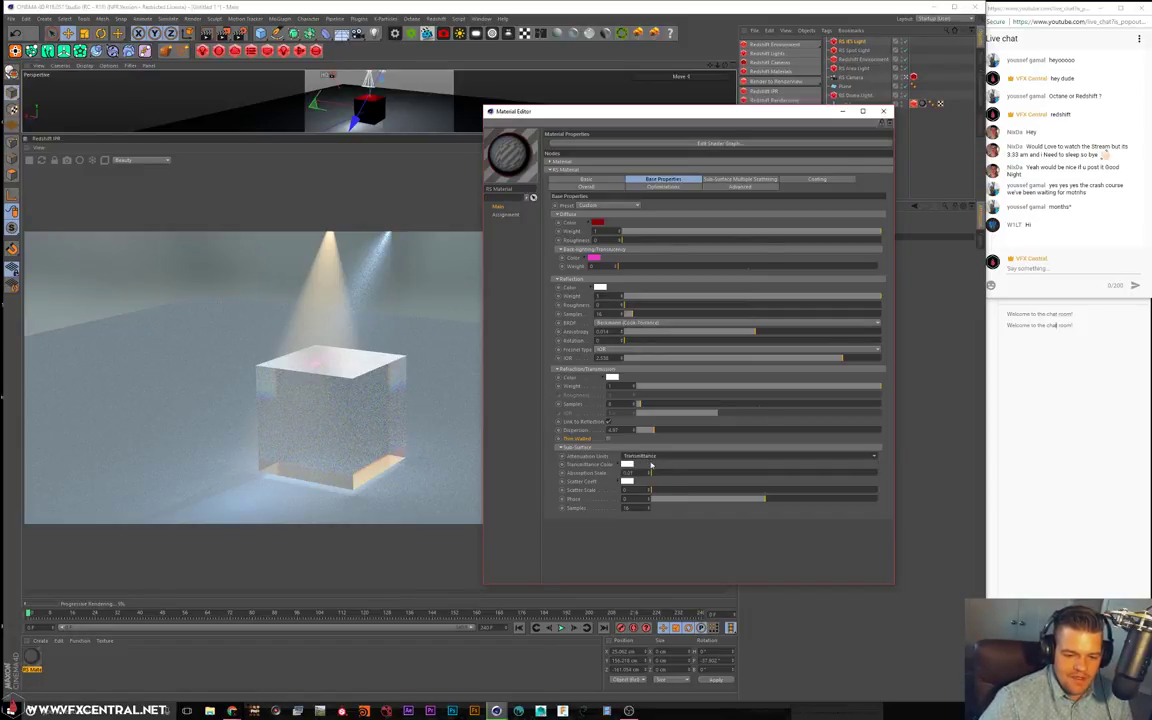
Try increasing sub-surface absorption scale values on the cube's material and leave the scale at about 72
left_click_drag(663, 476, 689, 473)
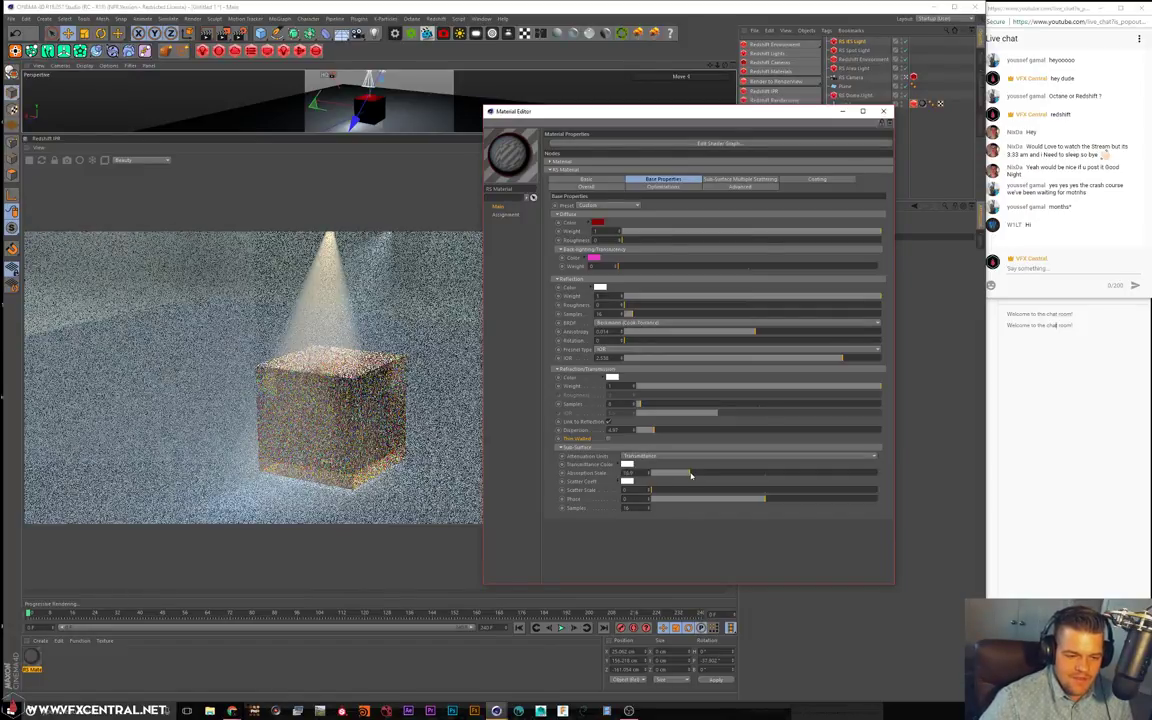
left_click(764, 473)
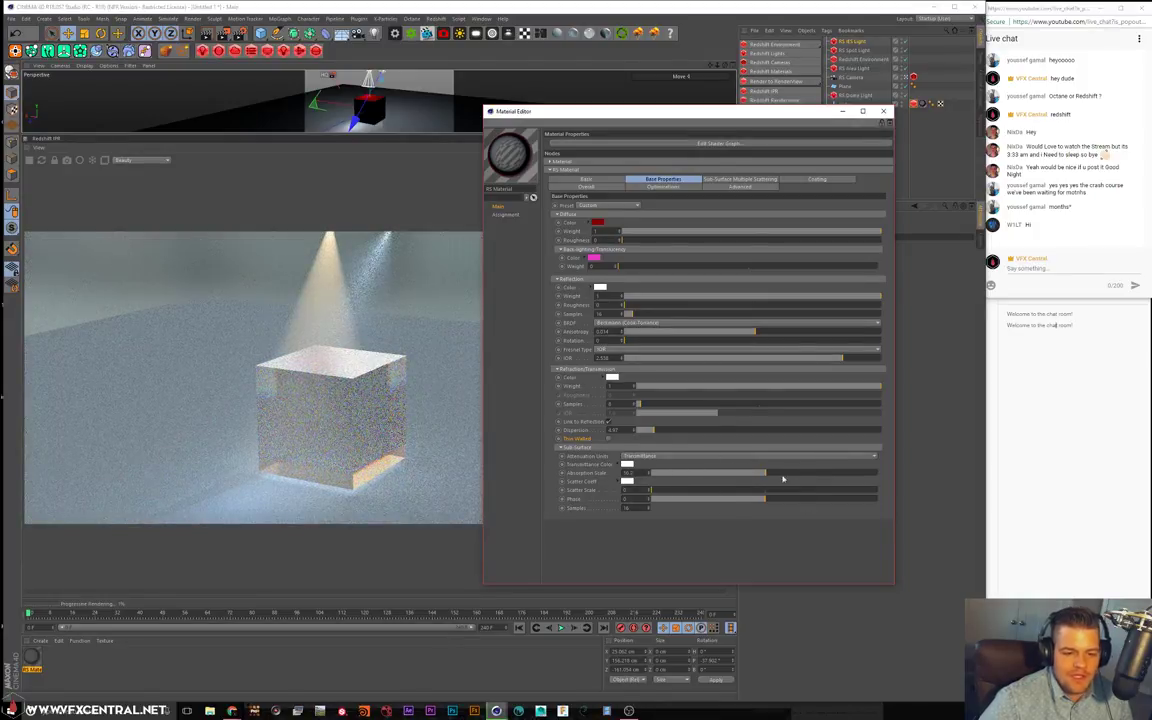
left_click(813, 473)
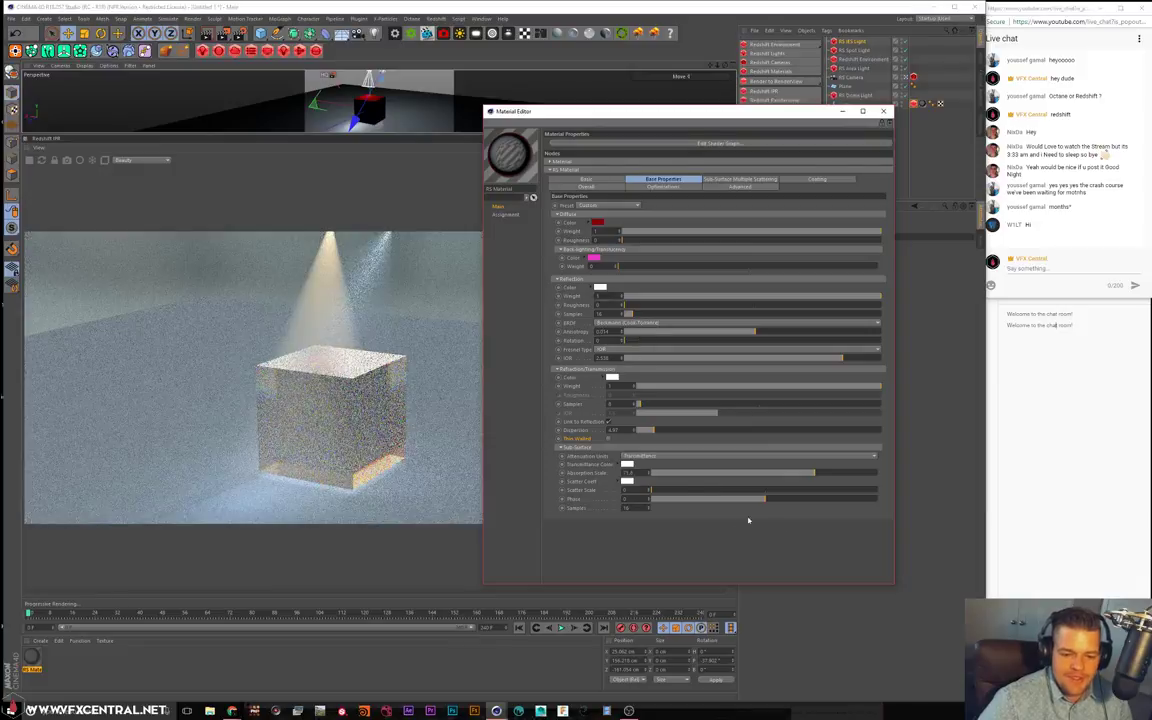
left_click(653, 456)
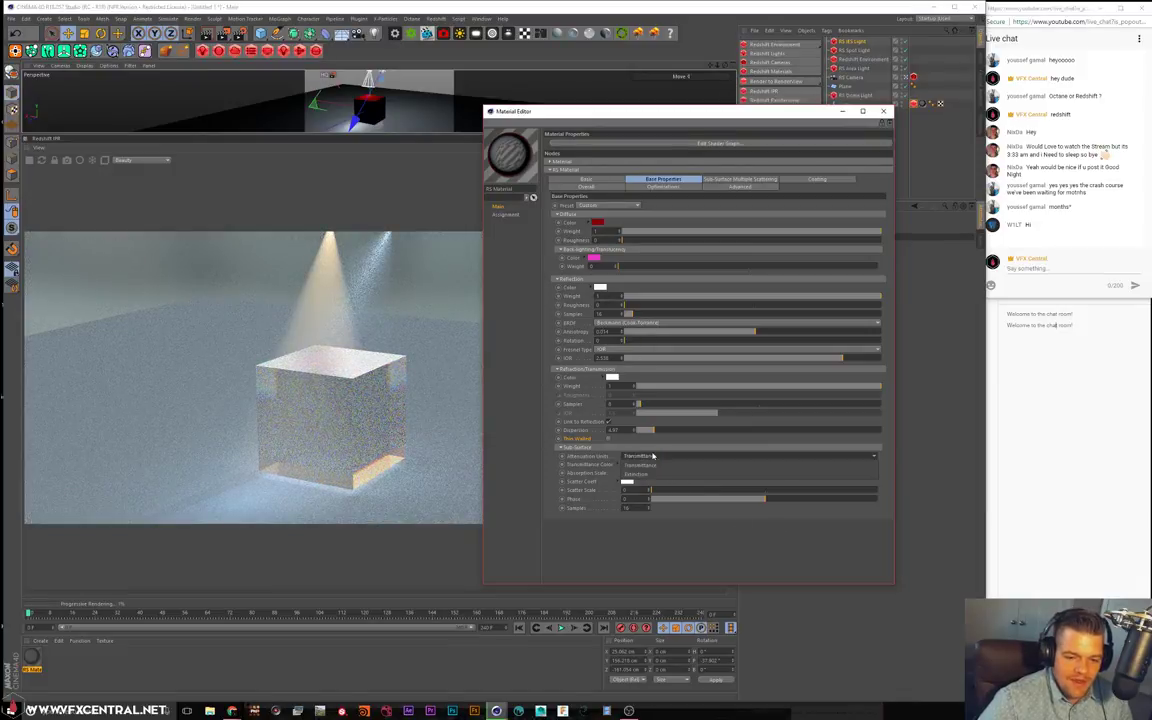
left_click(695, 536)
Set the sub-surface transmittance color to fully saturated red and briefly try some reflection roughness, returning it to 0
left_click(625, 465)
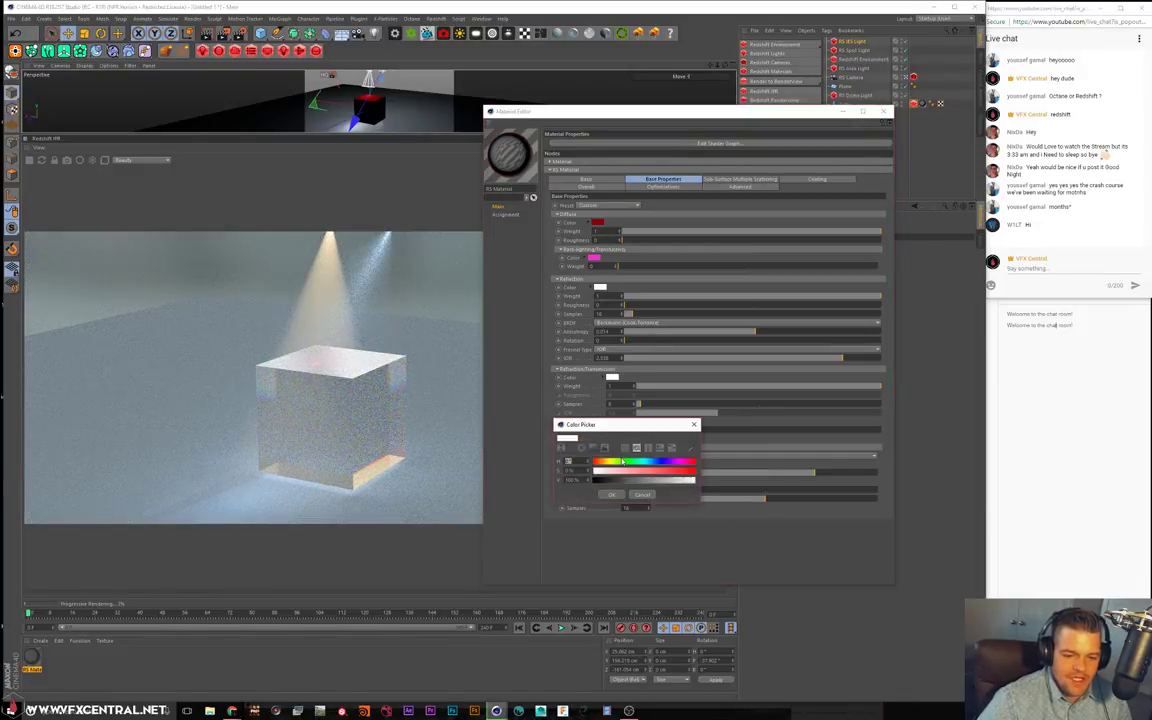
left_click_drag(628, 471, 697, 474)
left_click(610, 496)
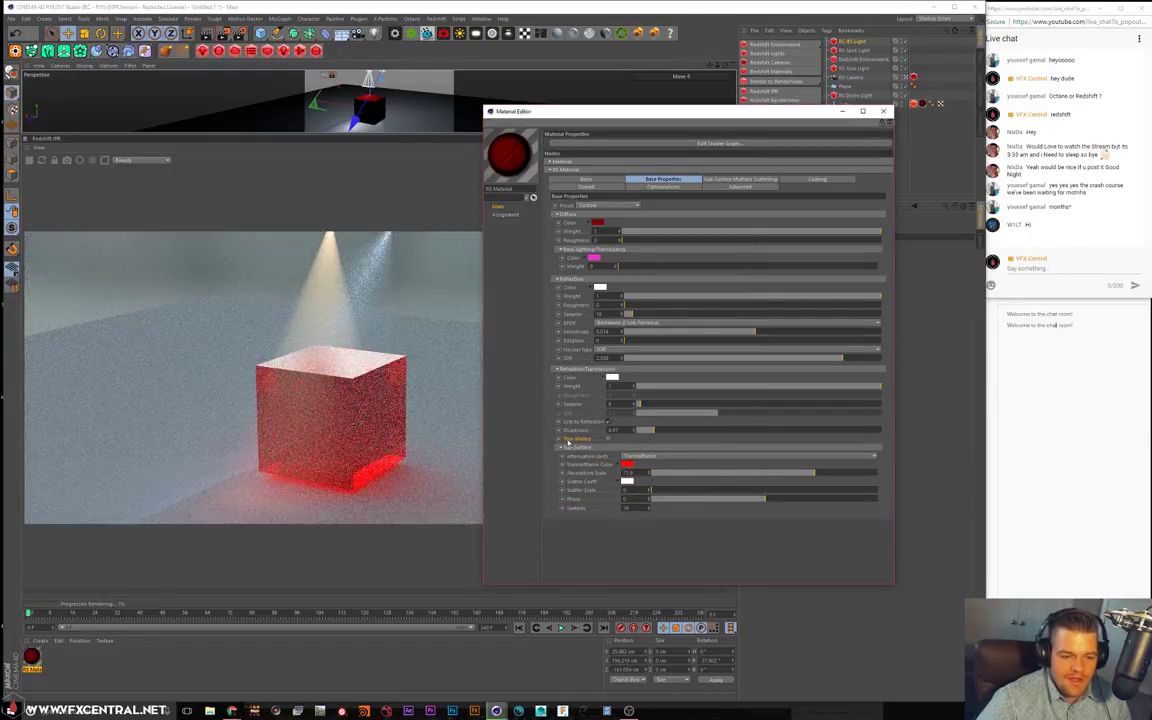
left_click(635, 306)
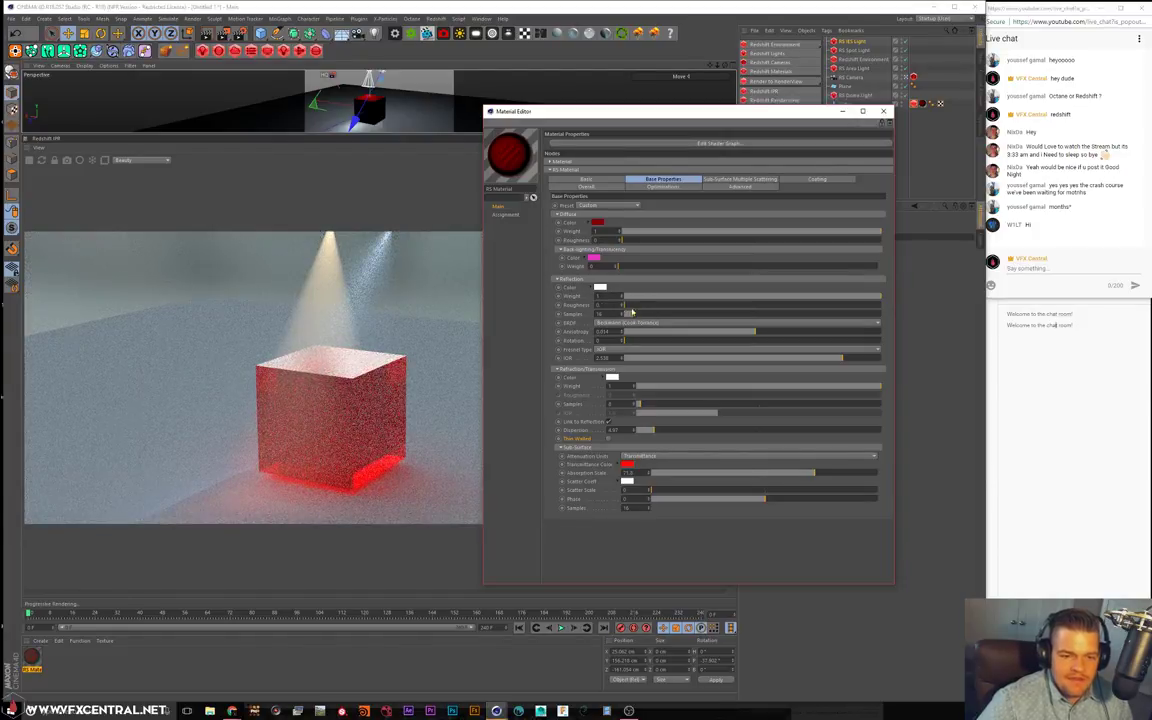
left_click_drag(629, 308, 619, 306)
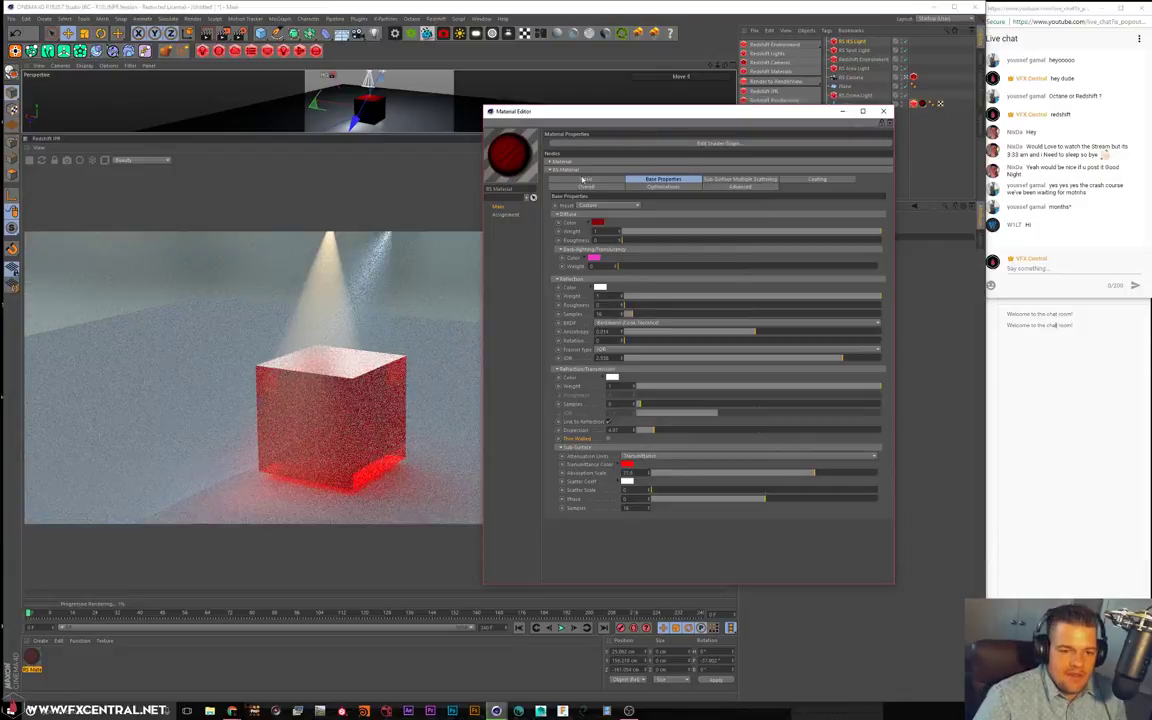
Open the cube material's shader graph and place its enlarged window beside the render preview
left_click(586, 179)
left_click(565, 161)
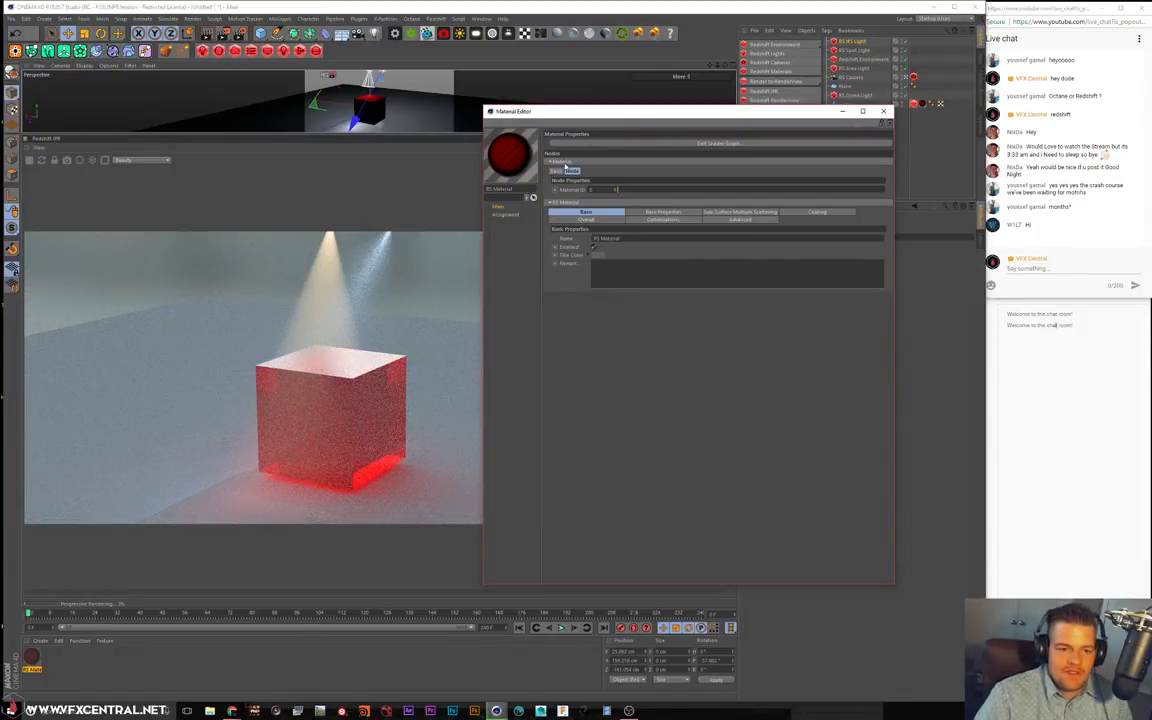
left_click(565, 161)
left_click(581, 145)
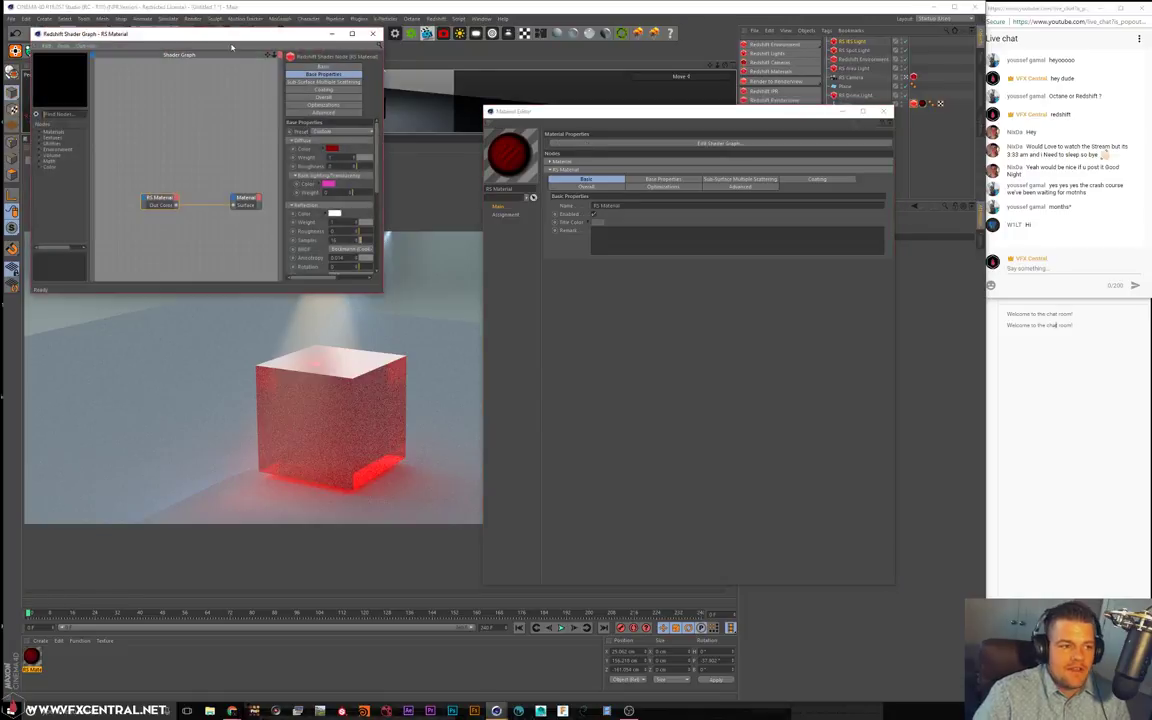
left_click_drag(228, 32, 855, 113)
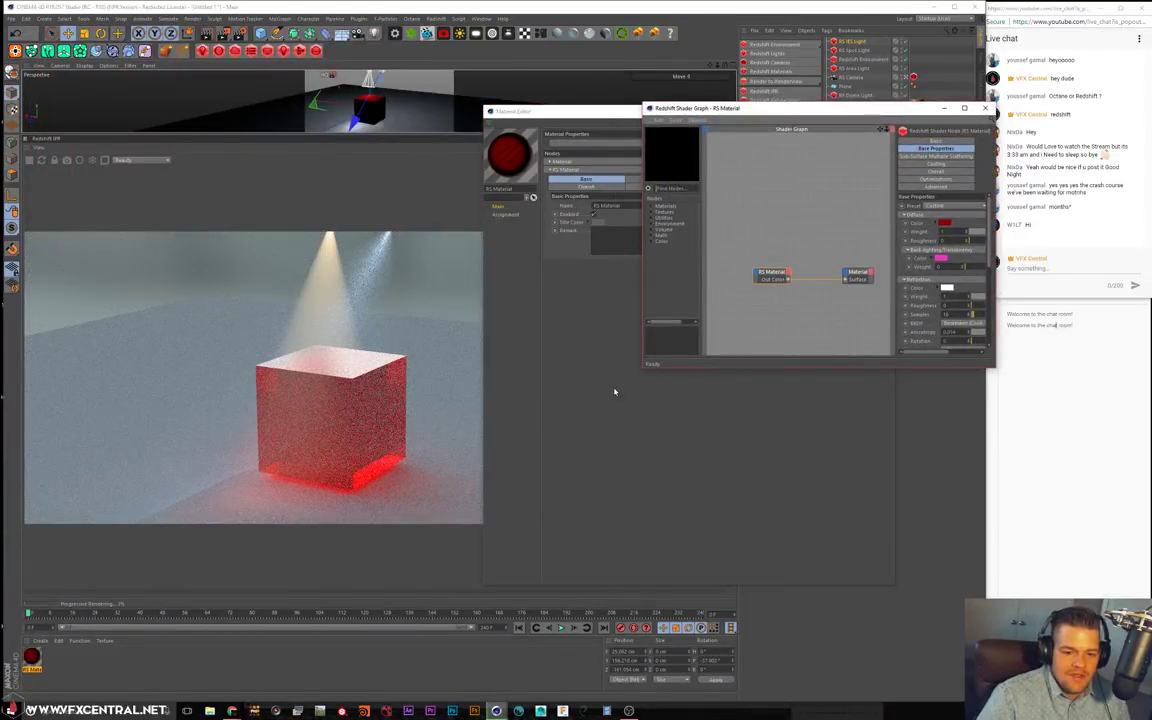
left_click_drag(642, 369, 493, 603)
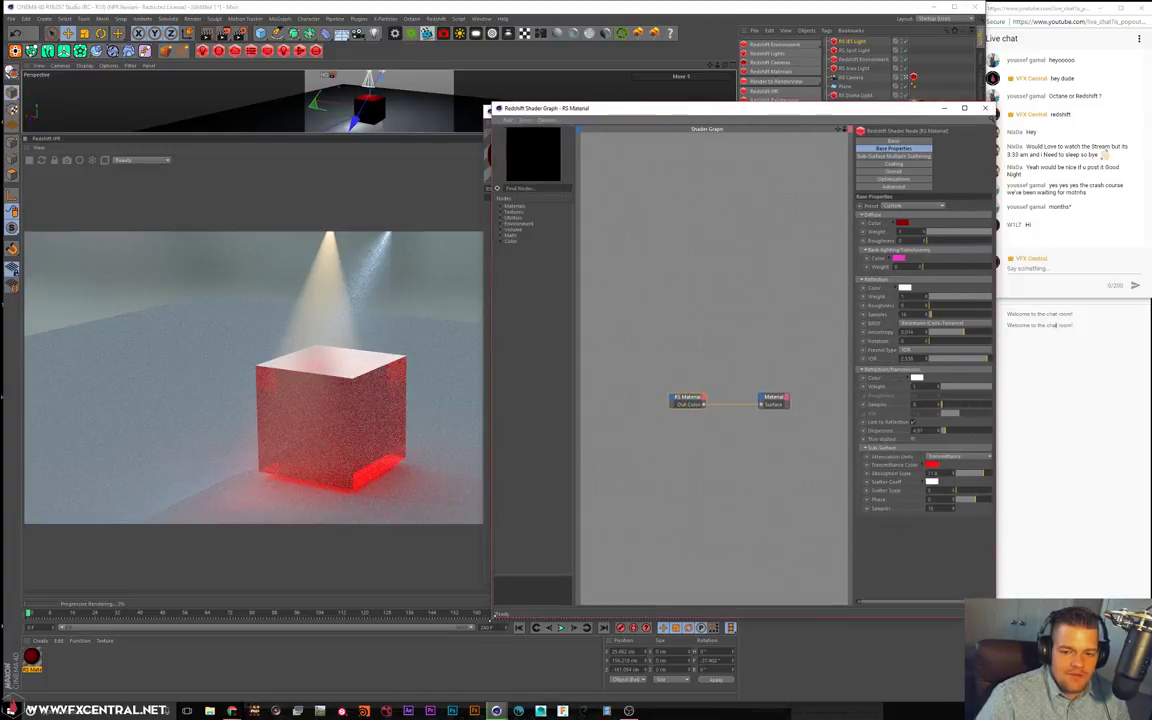
Inspect the Material and RS Material nodes and widen the node properties area of the shader graph
left_click(771, 397)
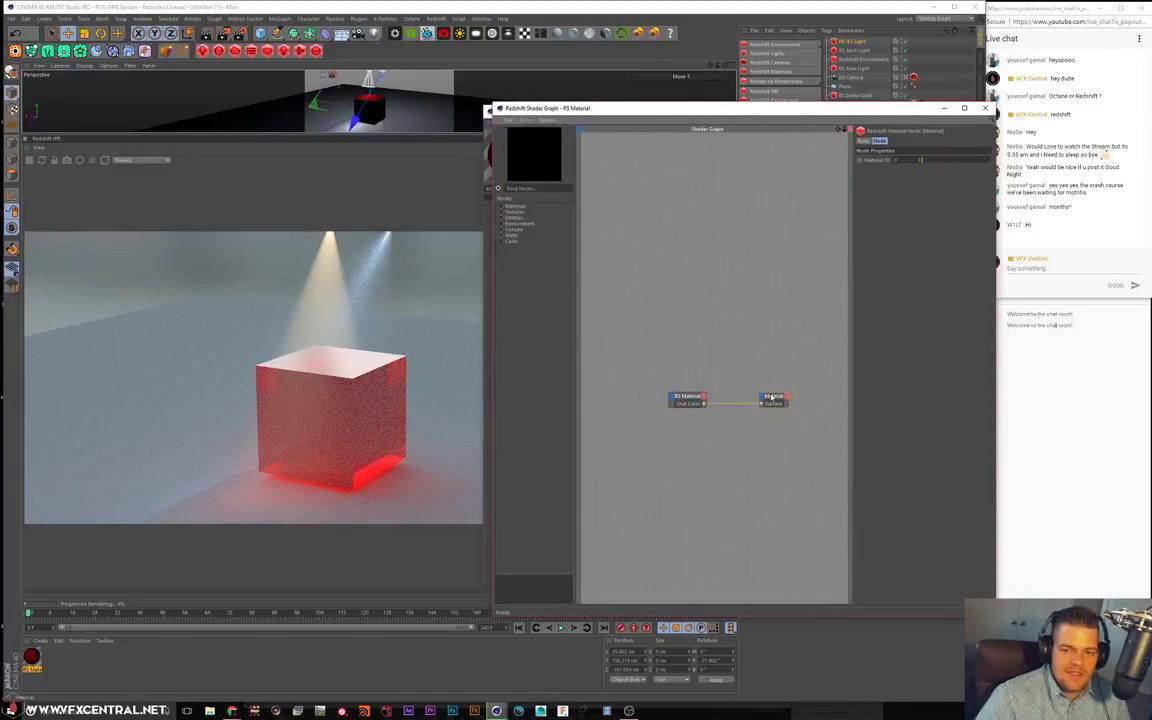
left_click(686, 395)
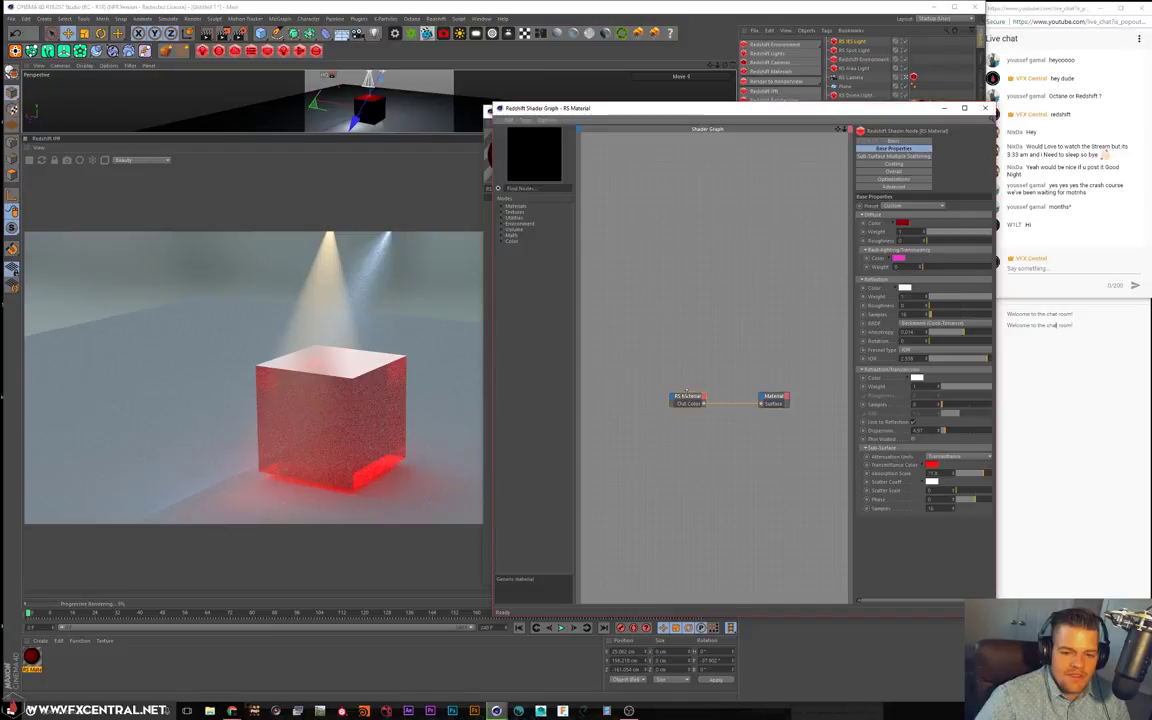
left_click_drag(852, 231, 793, 246)
left_click_drag(648, 399, 656, 399)
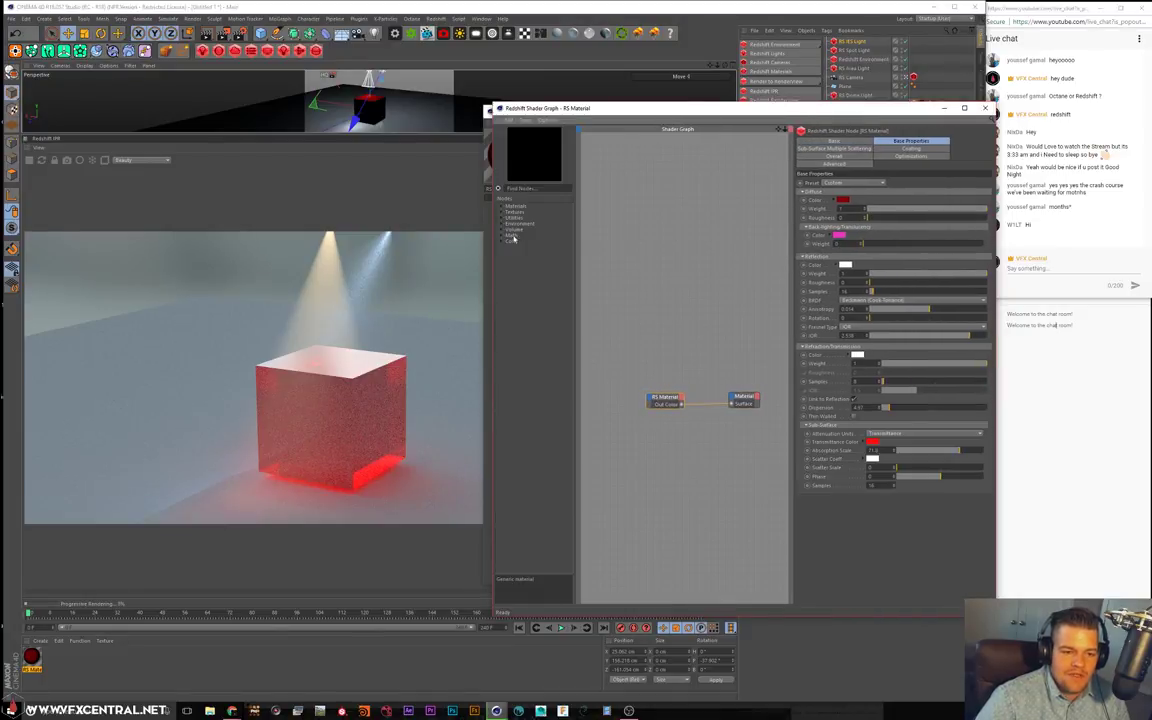
Look through the Materials node category and shift the RS Material node slightly closer to the Material output node
left_click(502, 207)
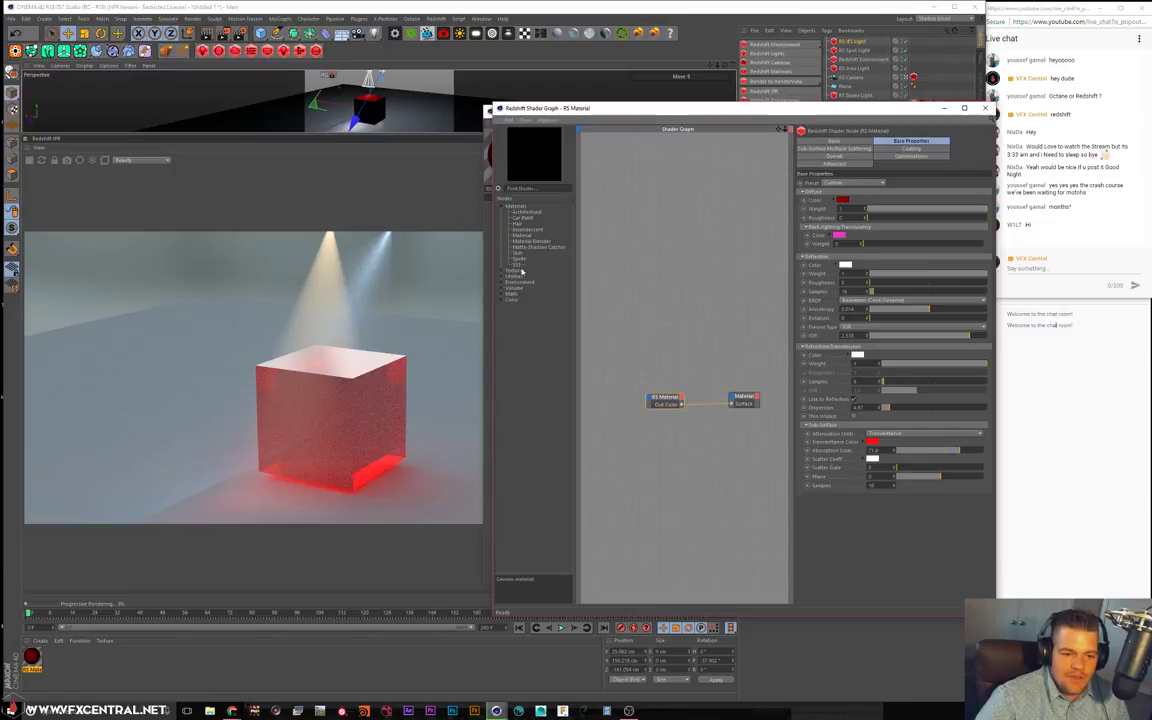
left_click(503, 207)
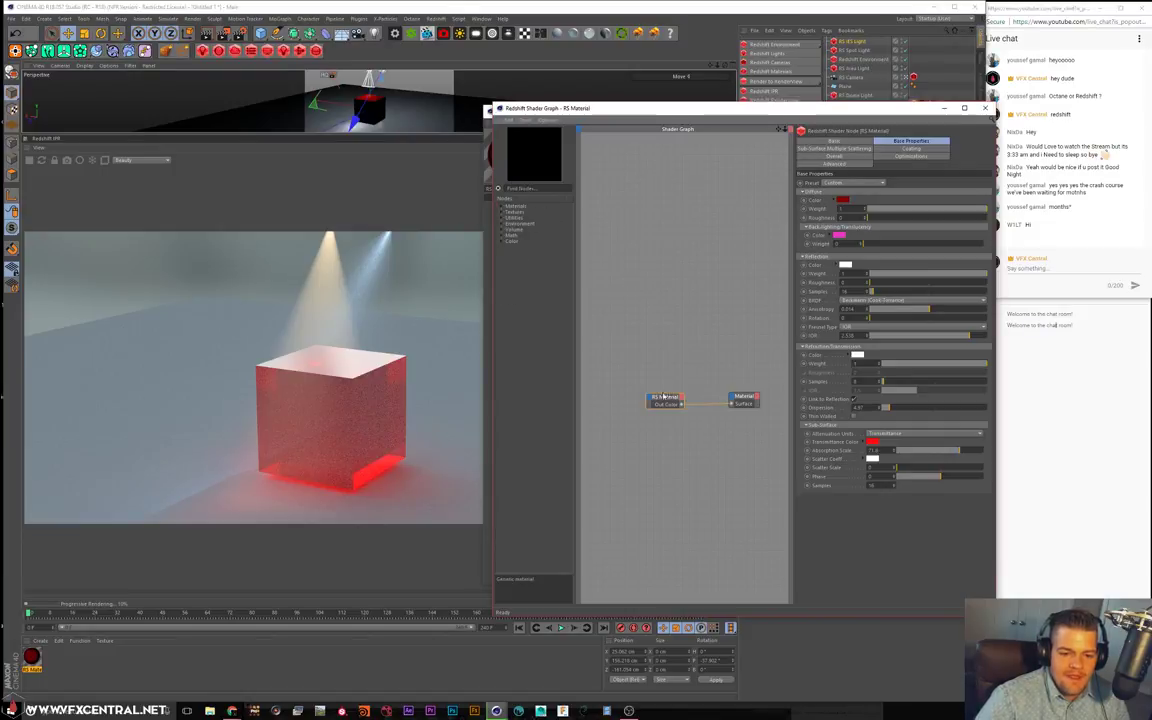
left_click(599, 298)
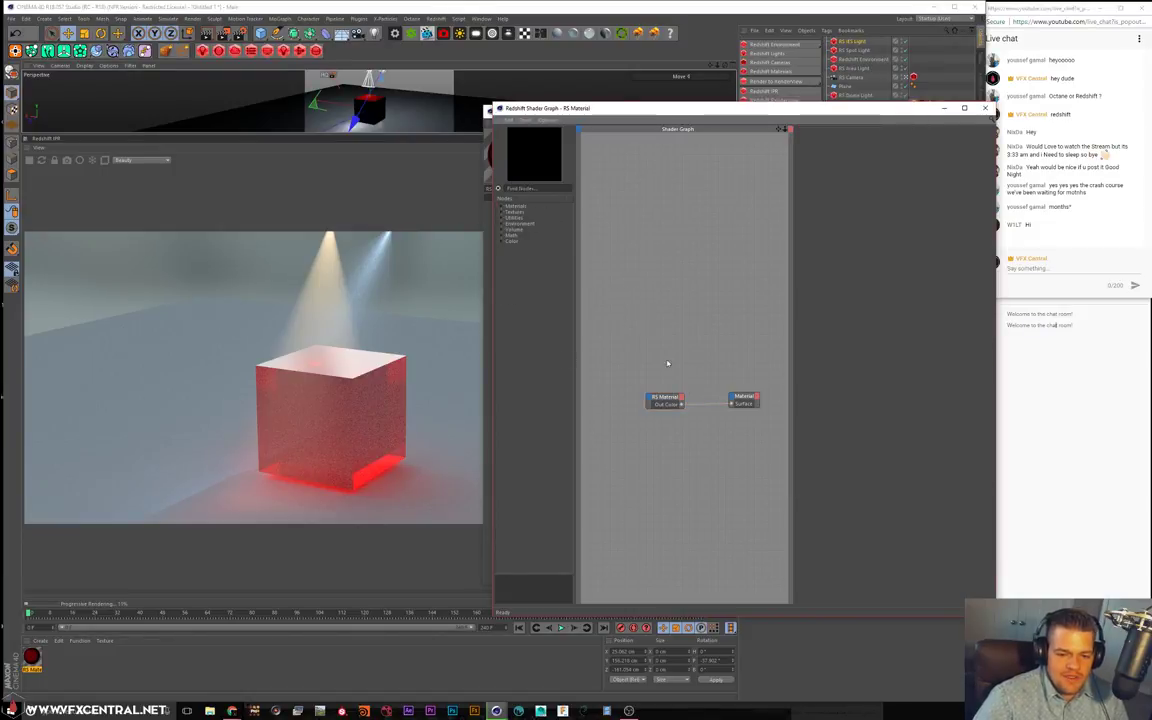
left_click_drag(665, 399, 679, 400)
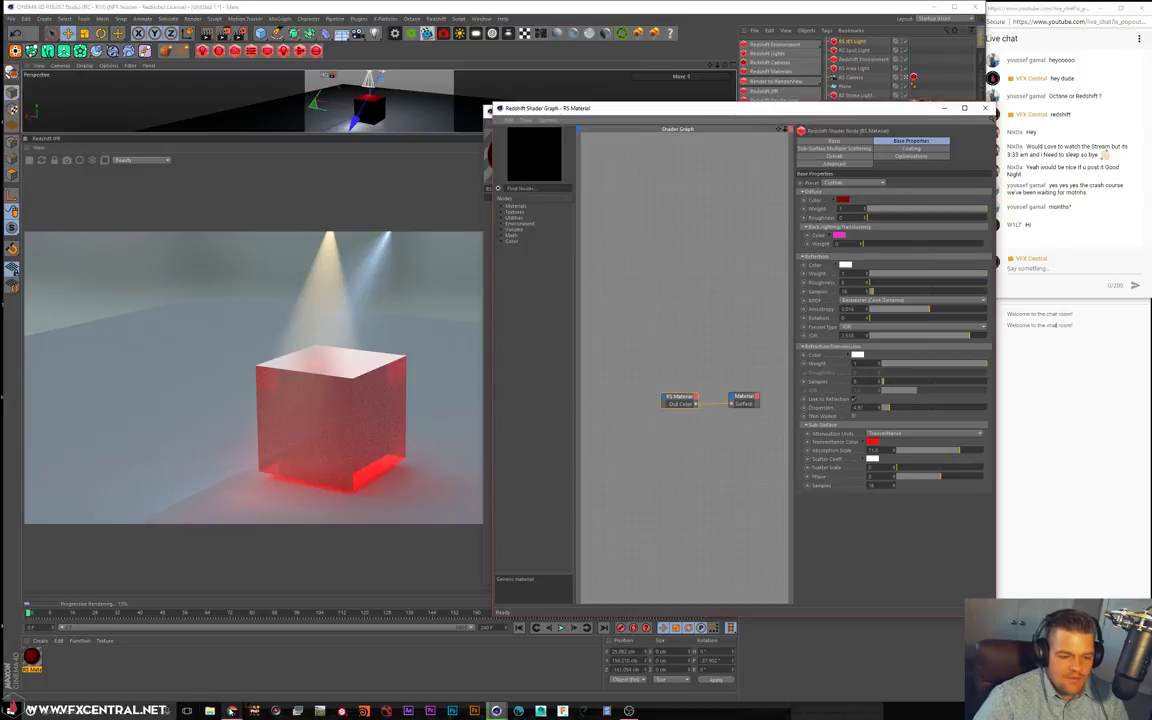
Bring the quixel_test2Extrude.1Surface_Color image from Storage (D:) into the shader graph and connect it to the RS Material's diffuse color
mouse_move(232, 710)
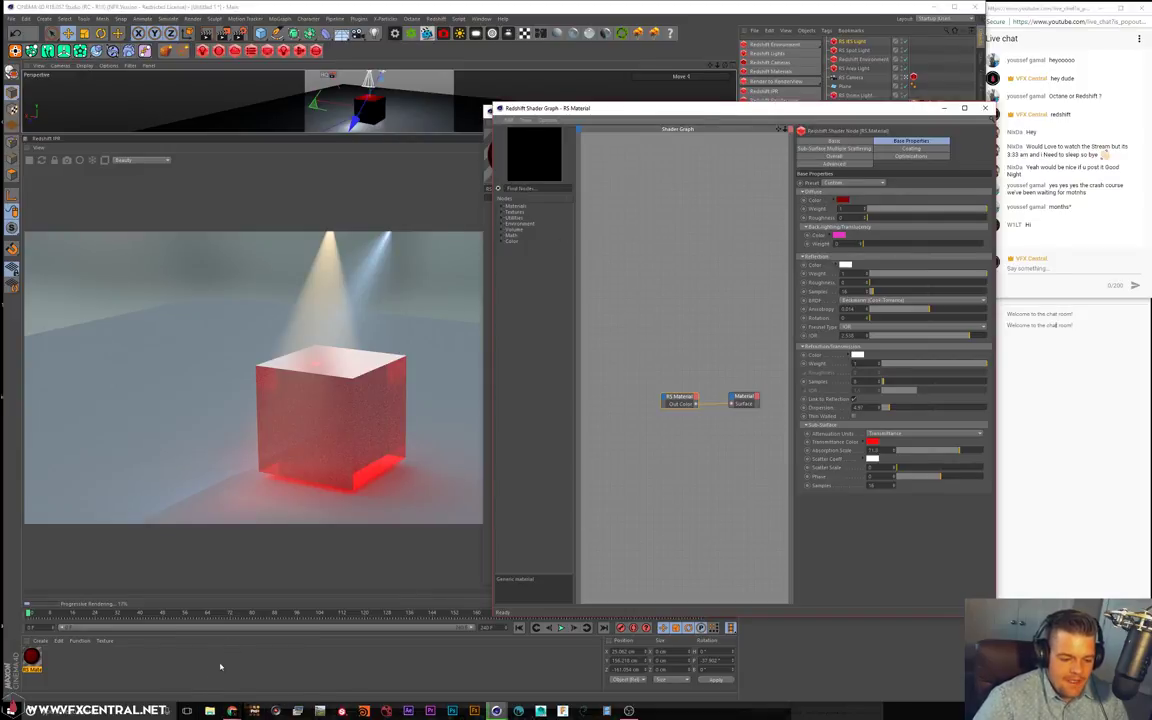
left_click(210, 710)
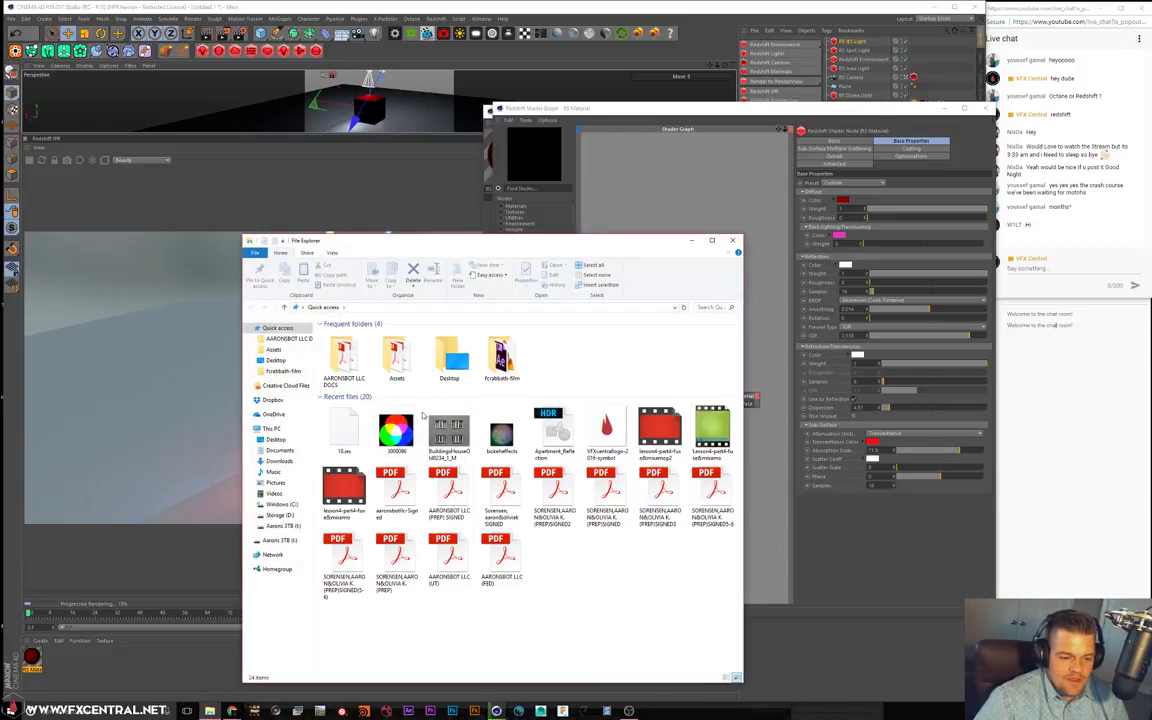
left_click(278, 515)
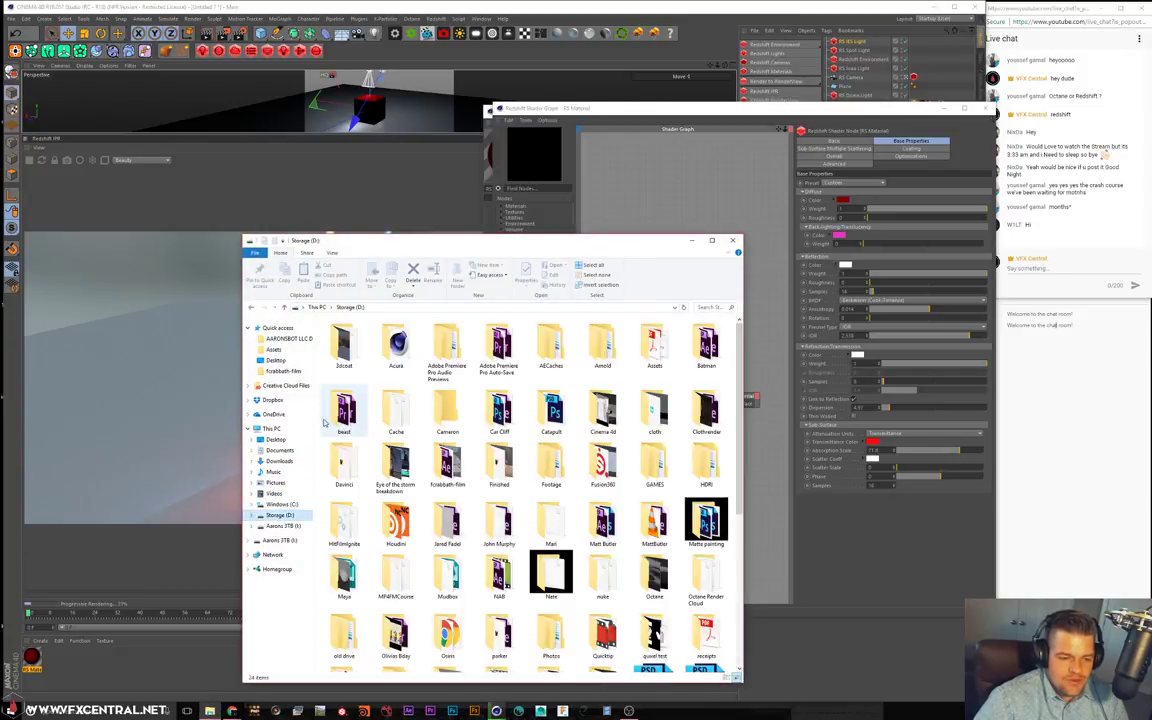
scroll(450, 500, "down", 5)
left_click_drag(551, 555, 600, 385)
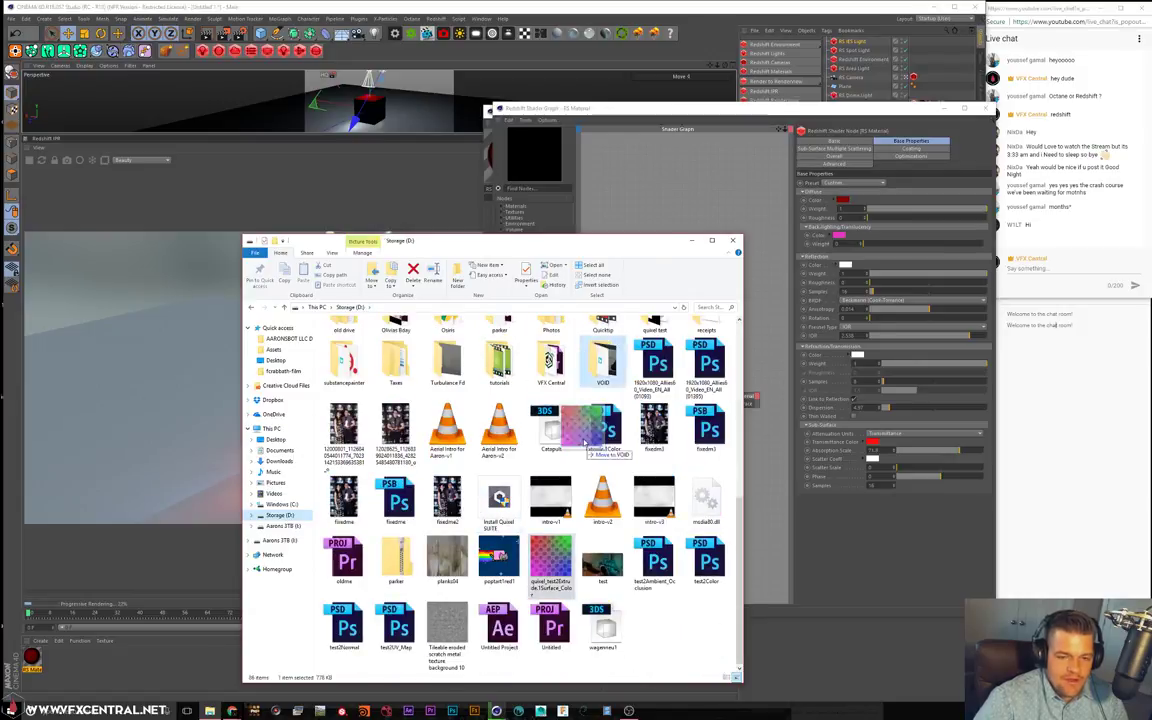
left_click_drag(588, 443, 667, 403)
left_click(815, 403)
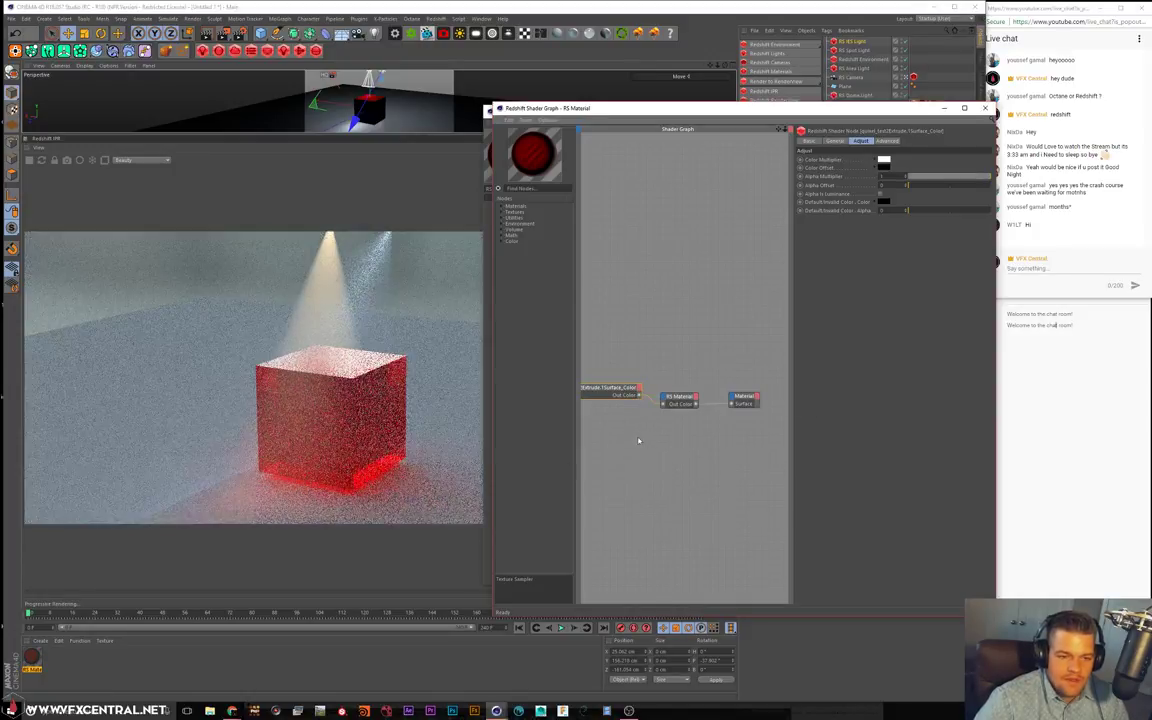
Compare refraction weights from 0 to about 0.77 on the textured RS Material and set the absorption scale to about 31
left_click(682, 400)
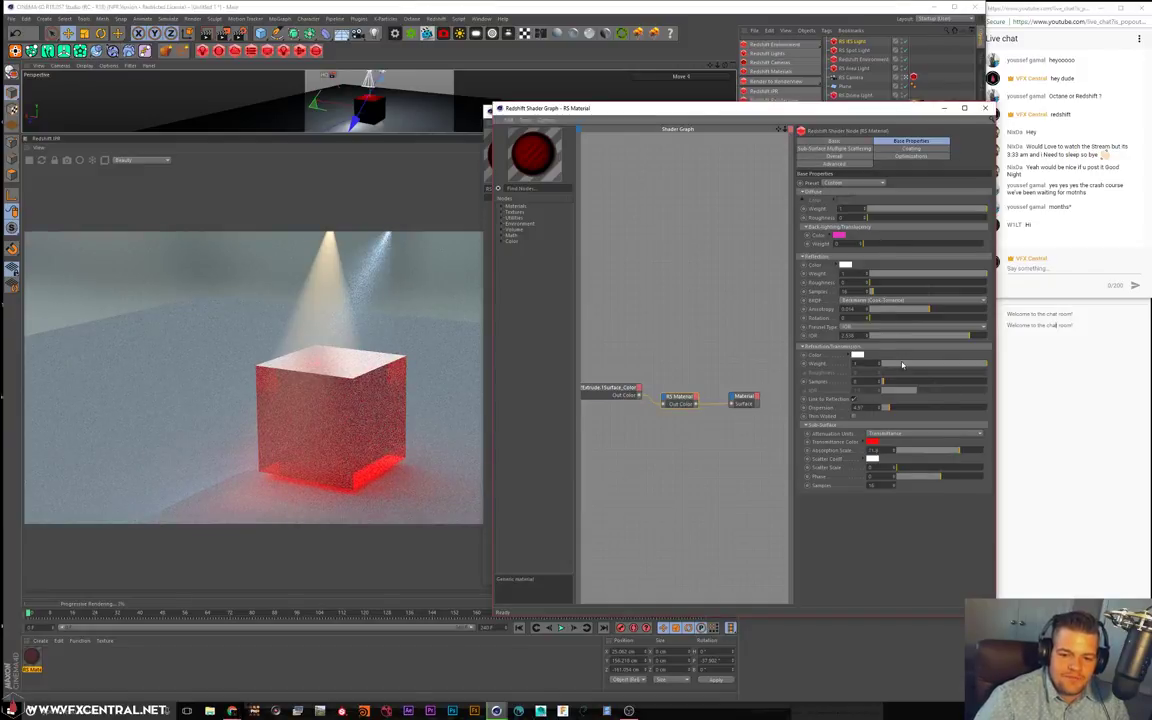
left_click_drag(902, 365, 885, 368)
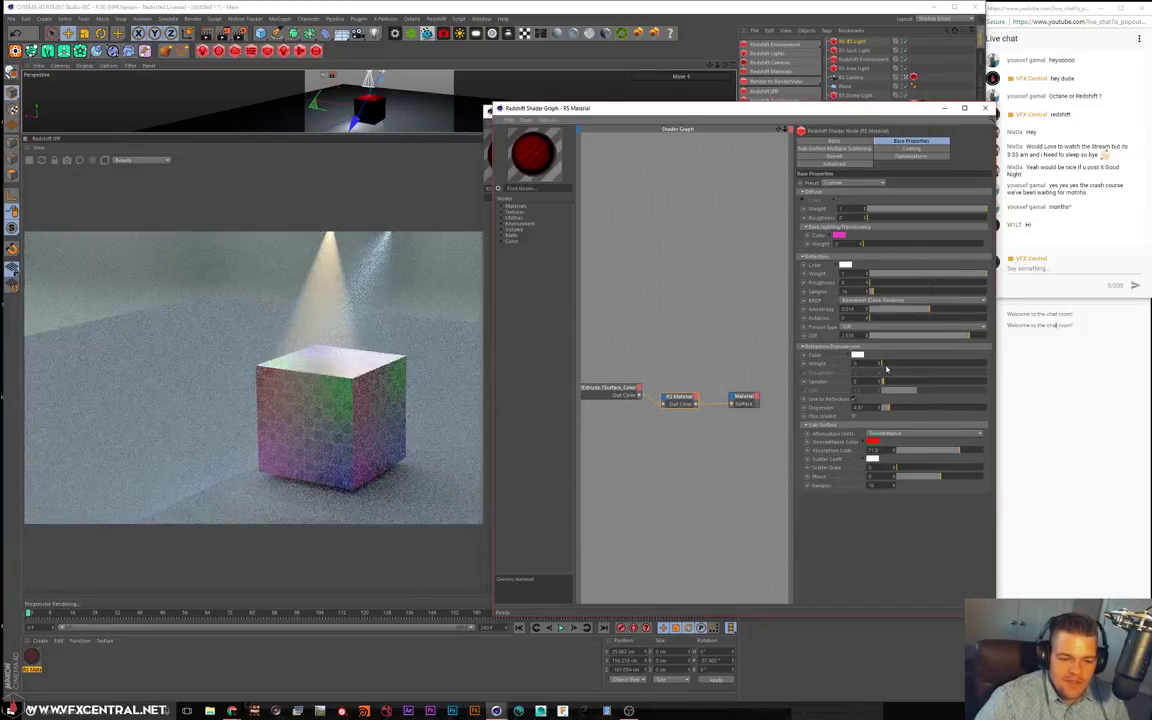
left_click(924, 451)
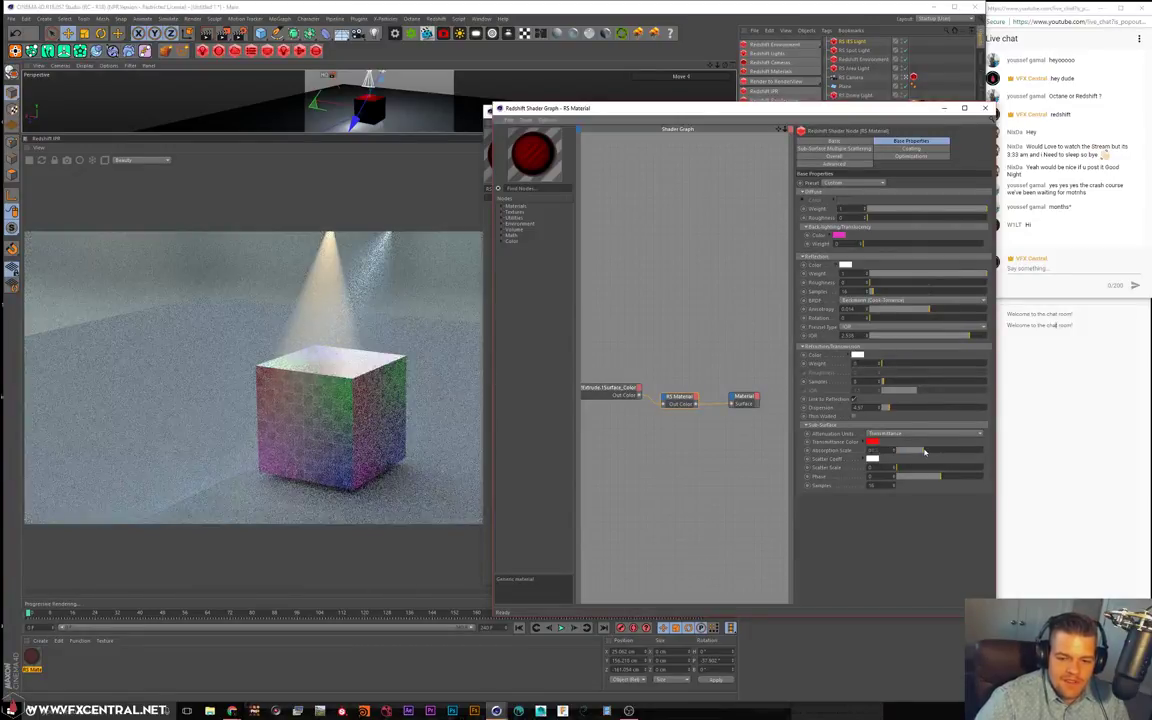
left_click(935, 365)
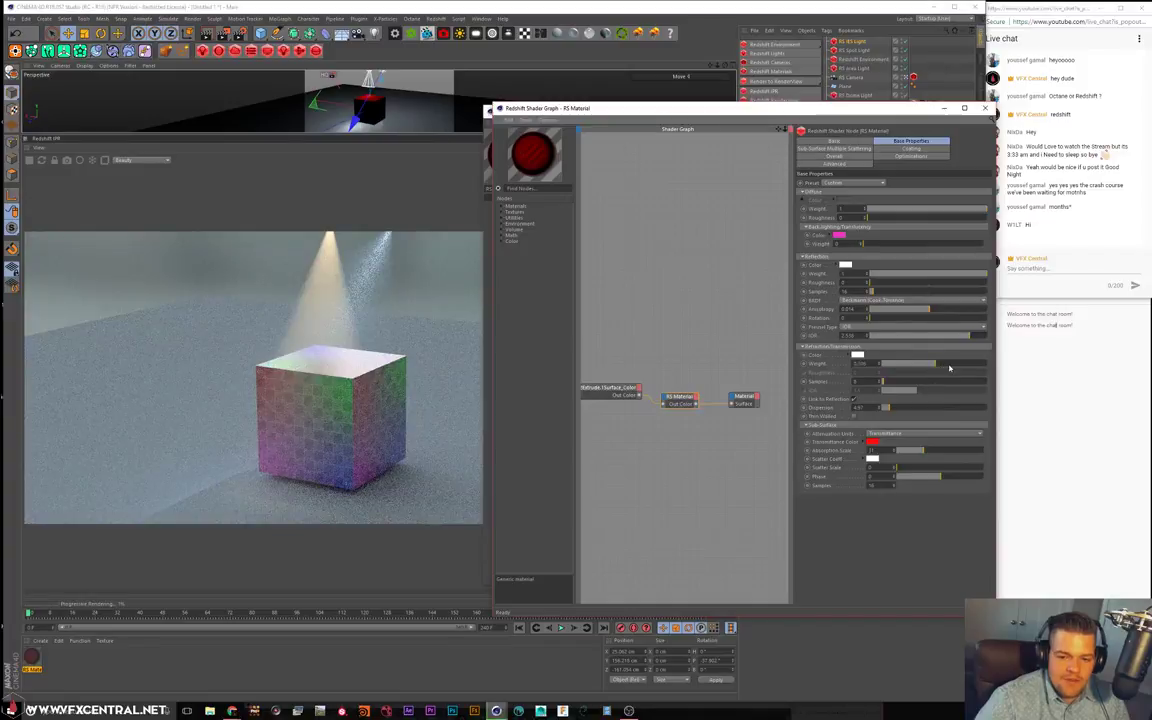
left_click(963, 365)
left_click_drag(676, 400, 677, 394)
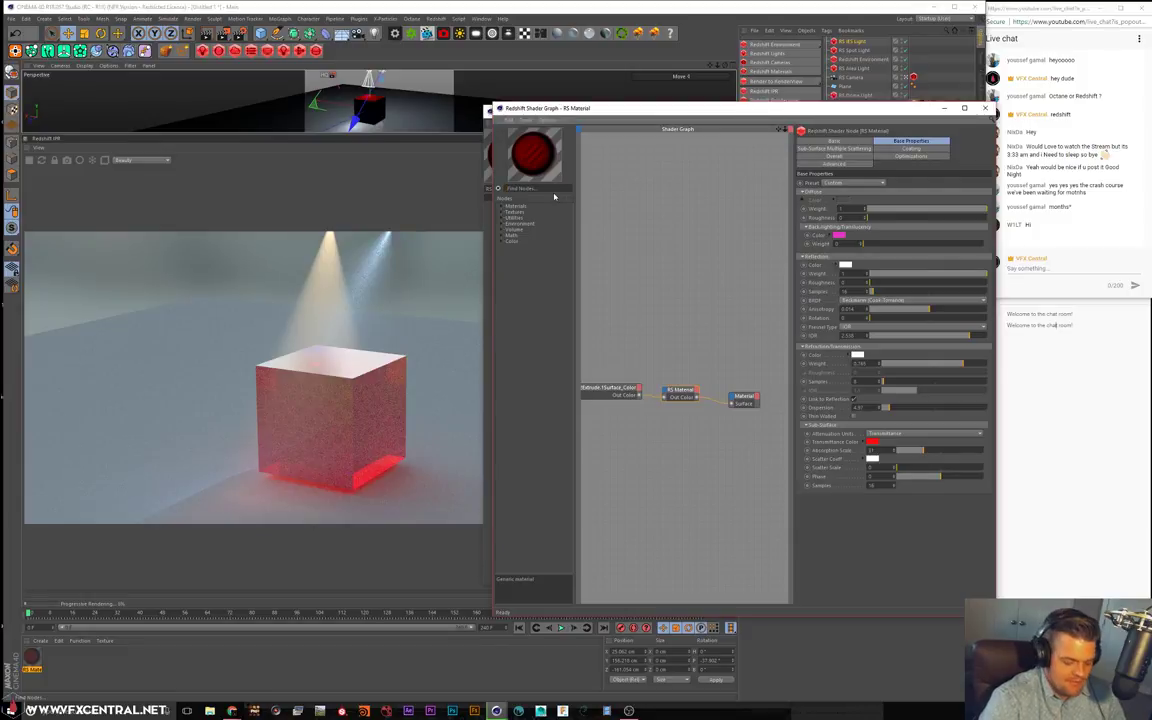
Search the shader nodes for bump and look over the matching utilities
type("bump")
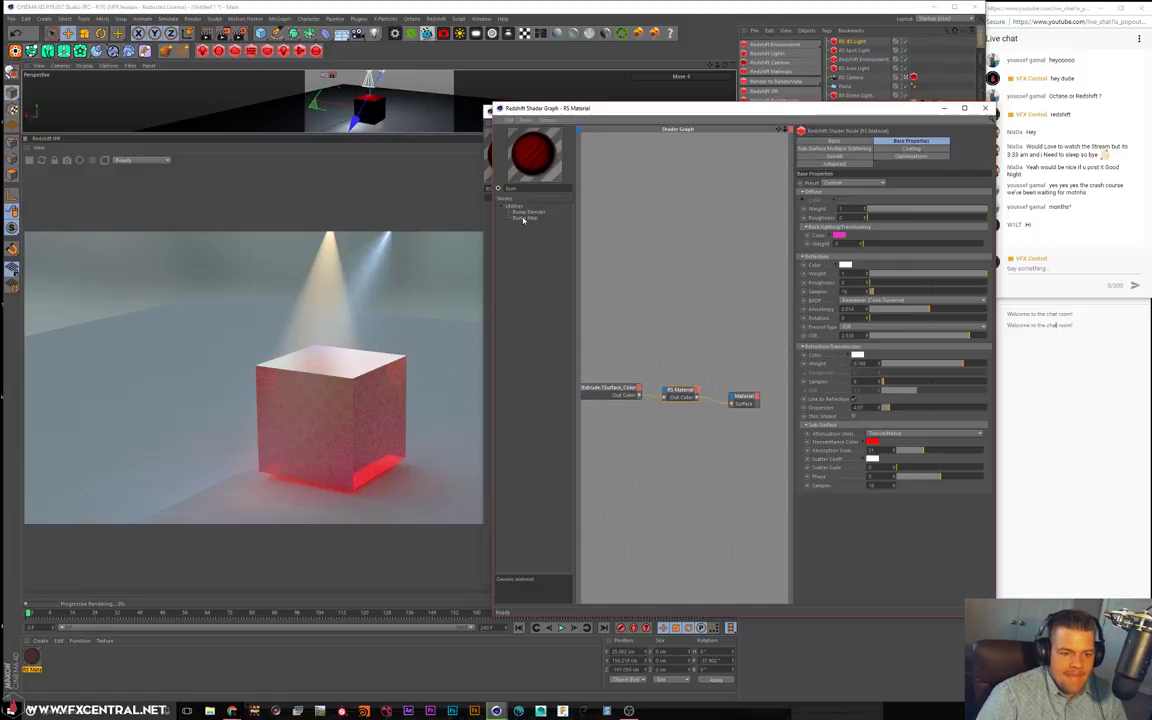
key("BackSpace")
key("BackSpace")
key("BackSpace")
key("BackSpace")
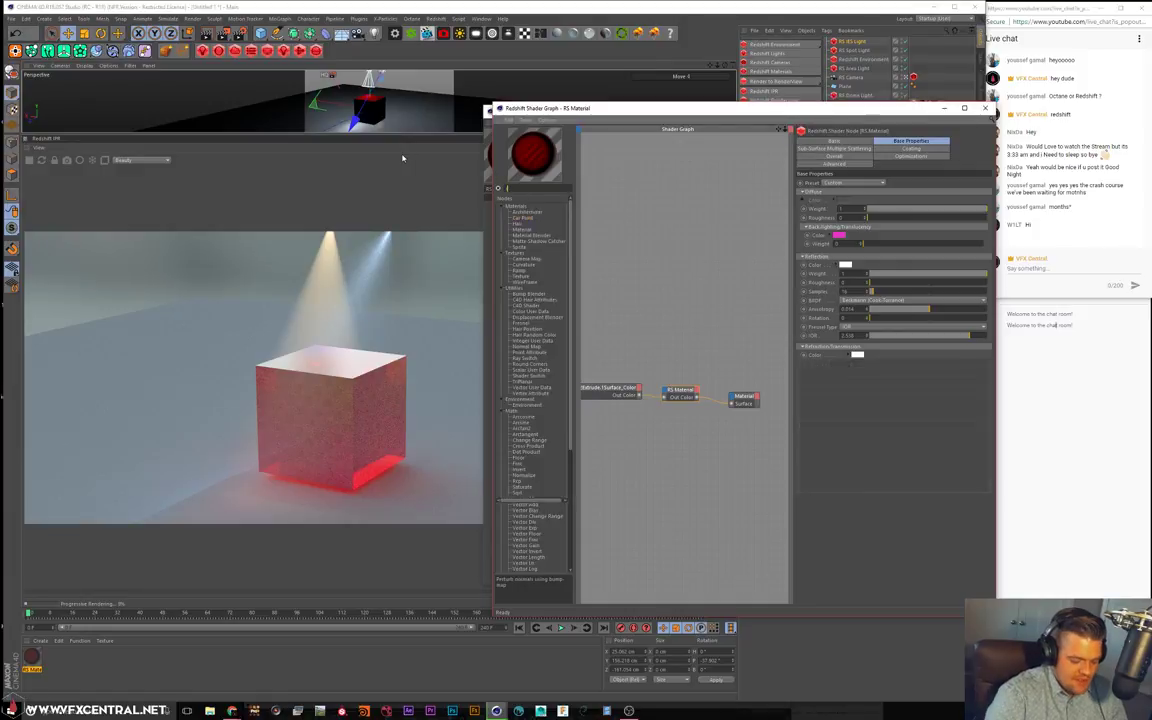
Add a Round Corners node, connect it to the RS Material's overall bump input and set its radius to about 1.3
type("round")
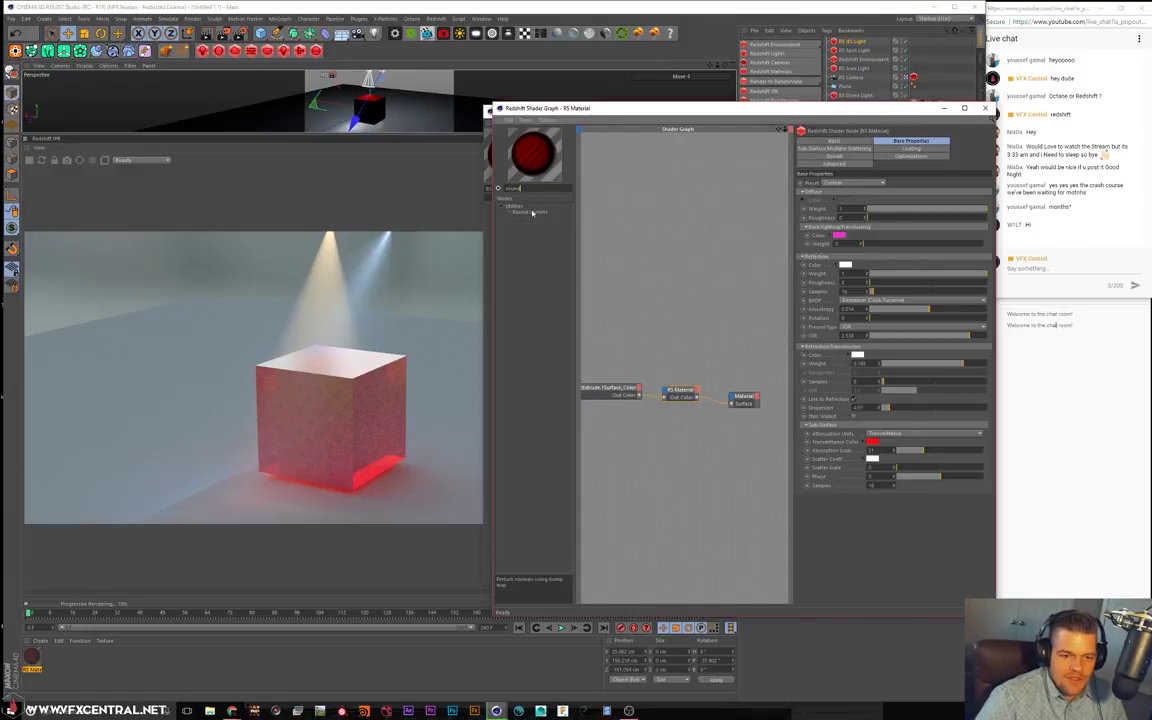
left_click_drag(532, 212, 612, 465)
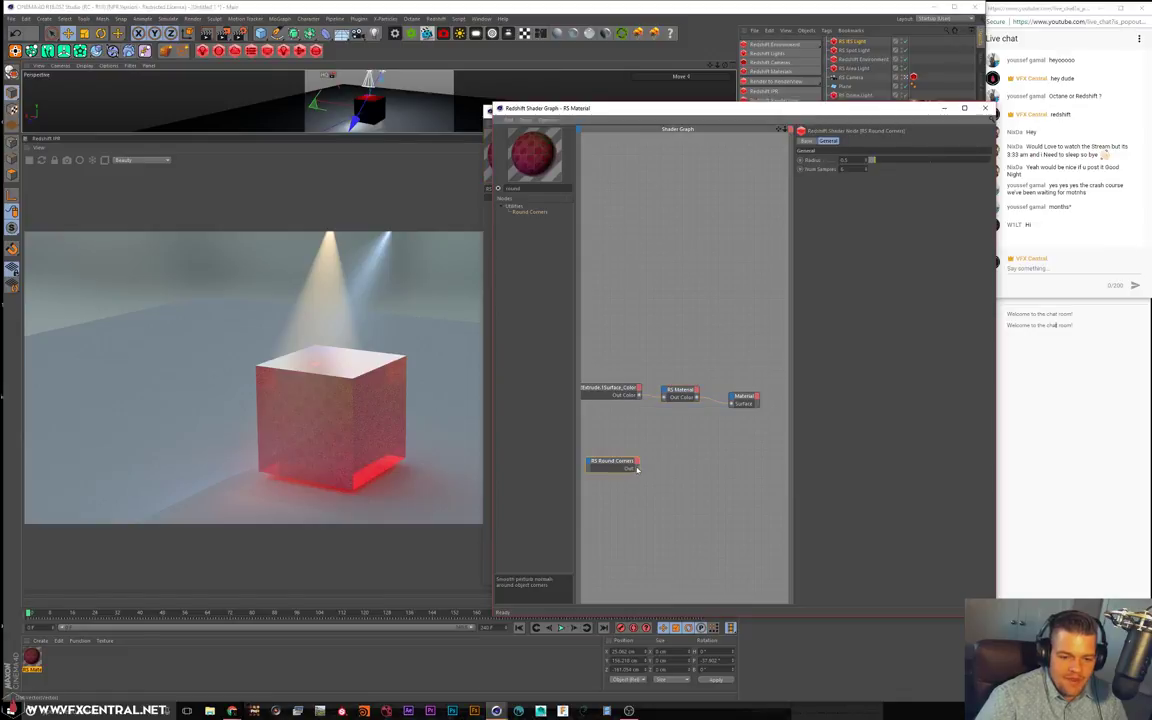
left_click_drag(663, 392, 664, 395)
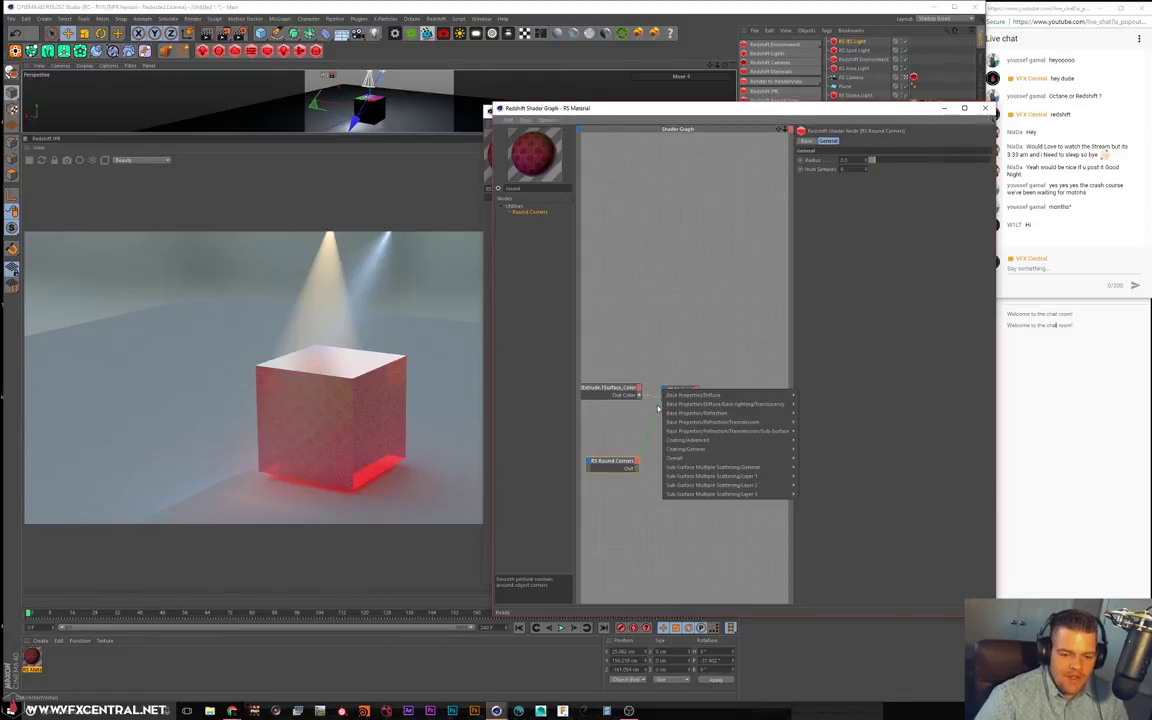
mouse_move(680, 459)
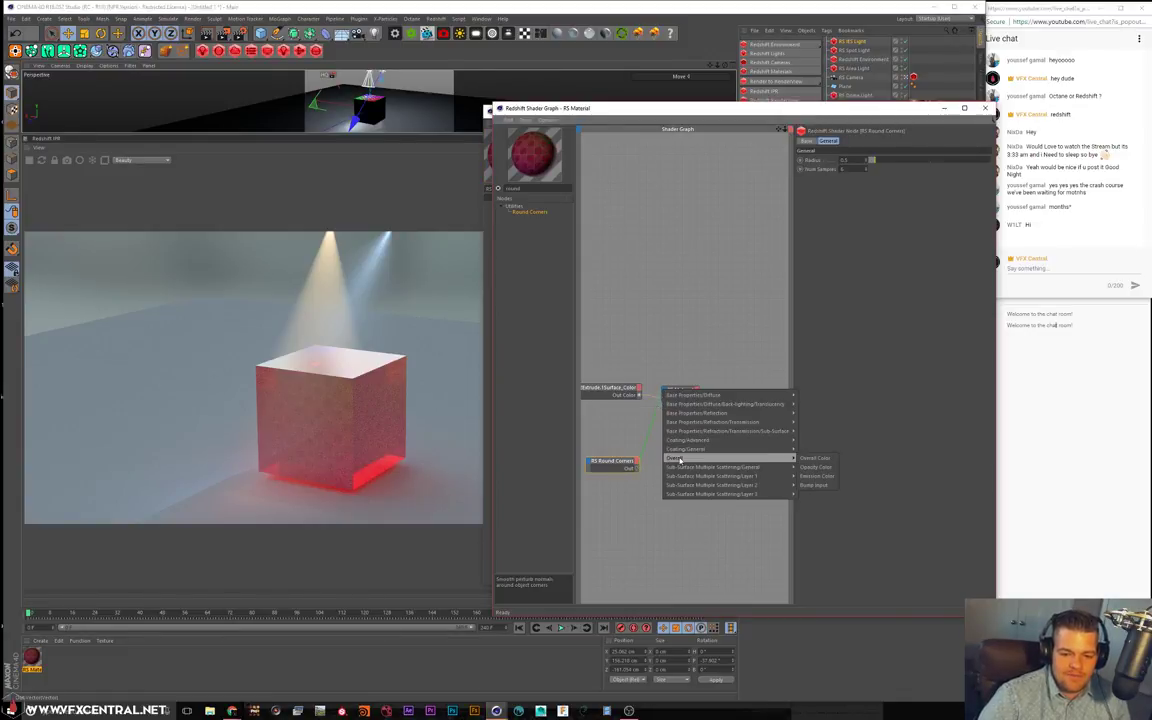
left_click(826, 485)
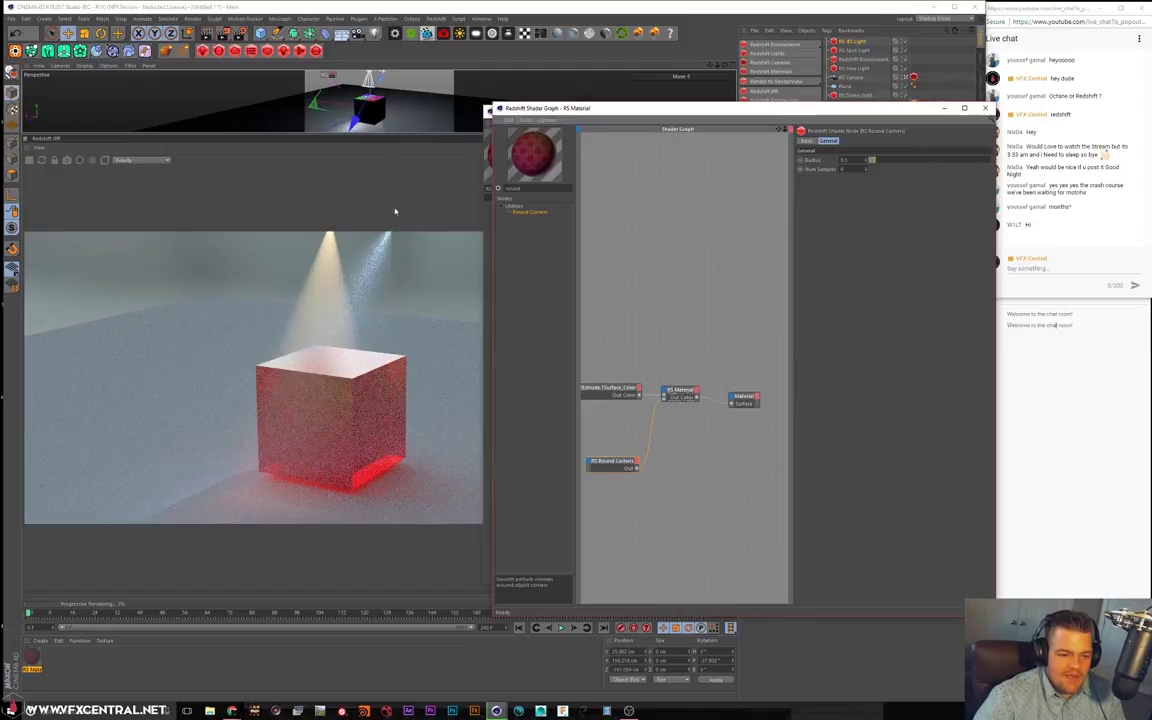
left_click(884, 161)
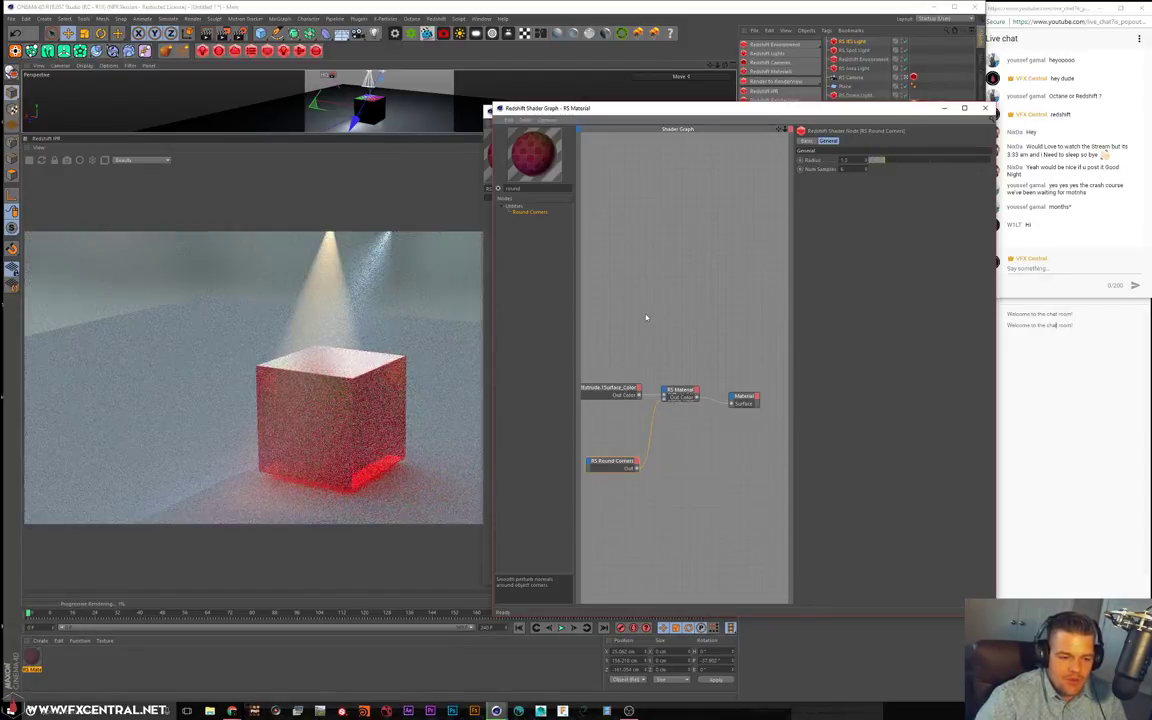
Expand the RS Material node to show its ports, shift the shader graph window down and dismiss the Material Editor
left_click(680, 390)
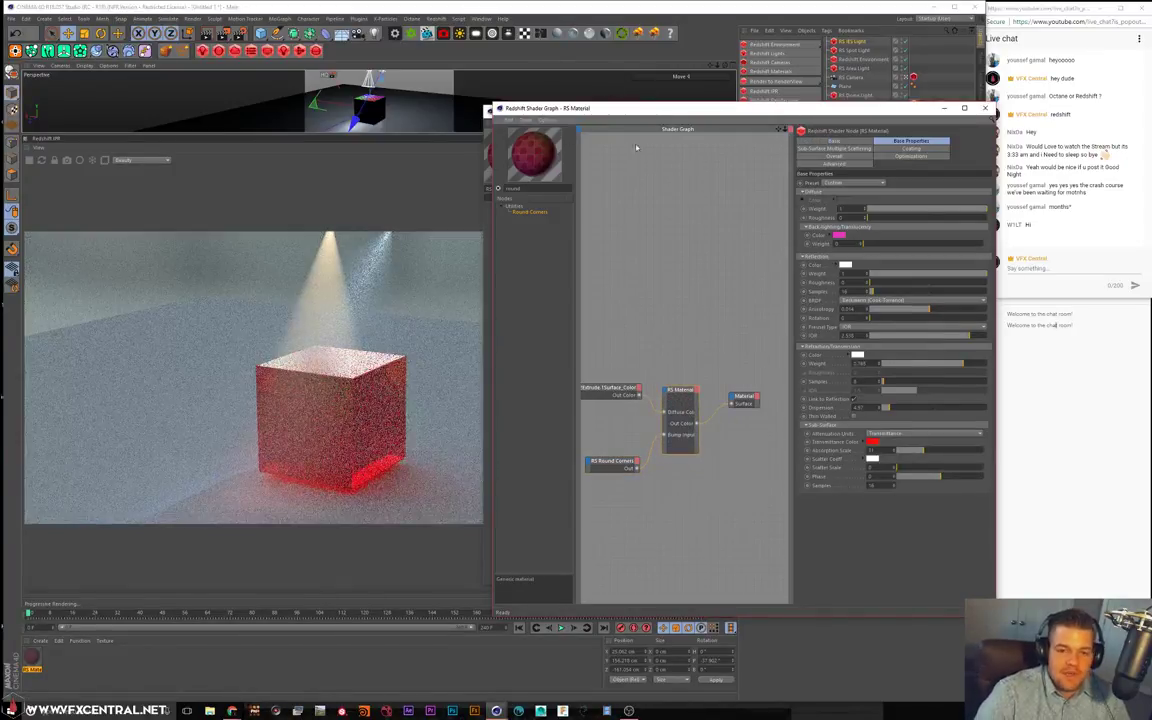
left_click_drag(650, 108, 678, 229)
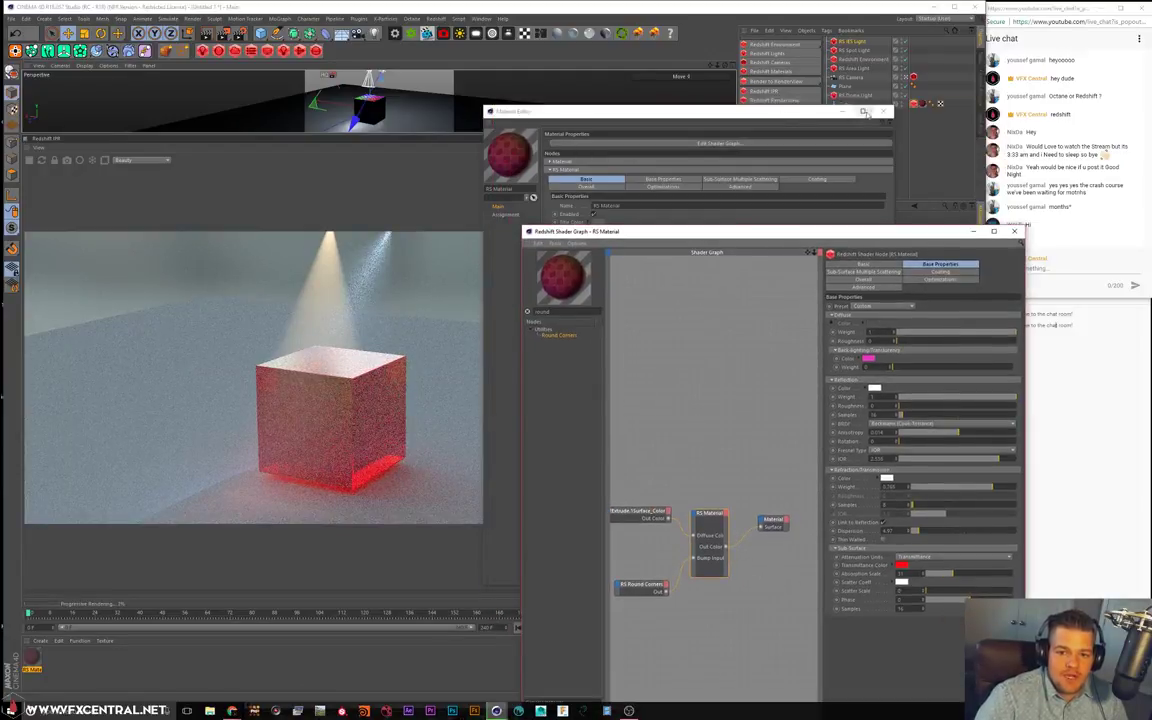
left_click(867, 112)
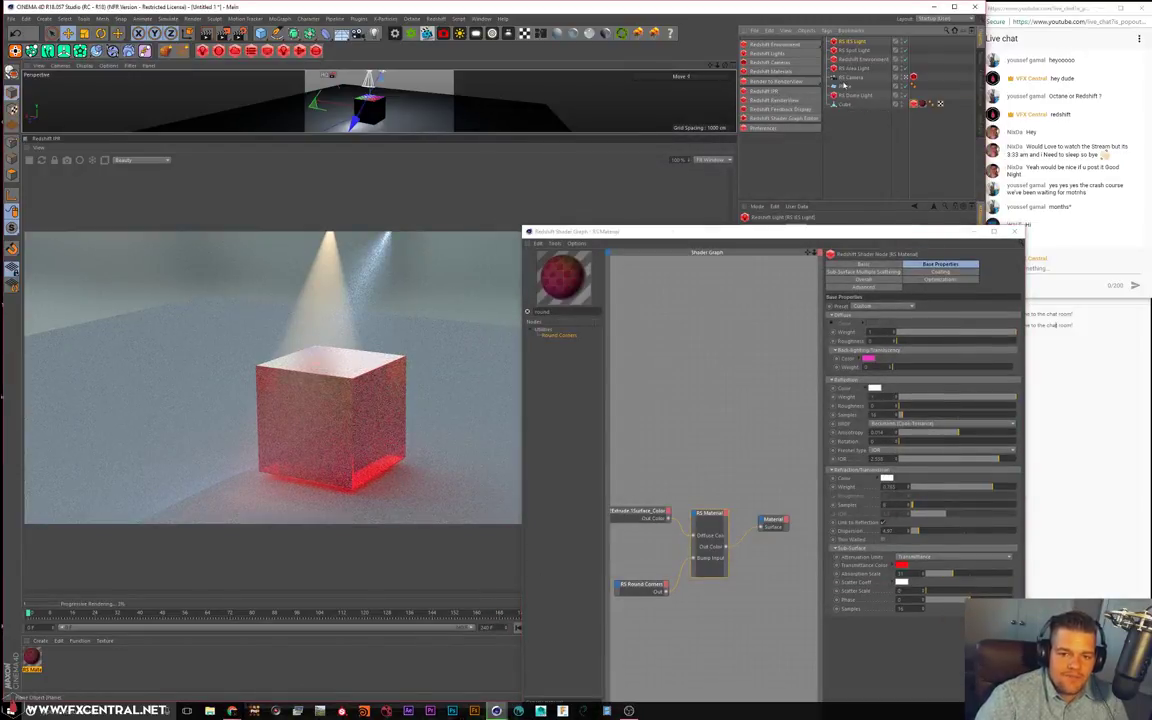
Duplicate the cube as its own child, move the copy out through the front face and scale it down to about 66 cm
left_click(845, 104)
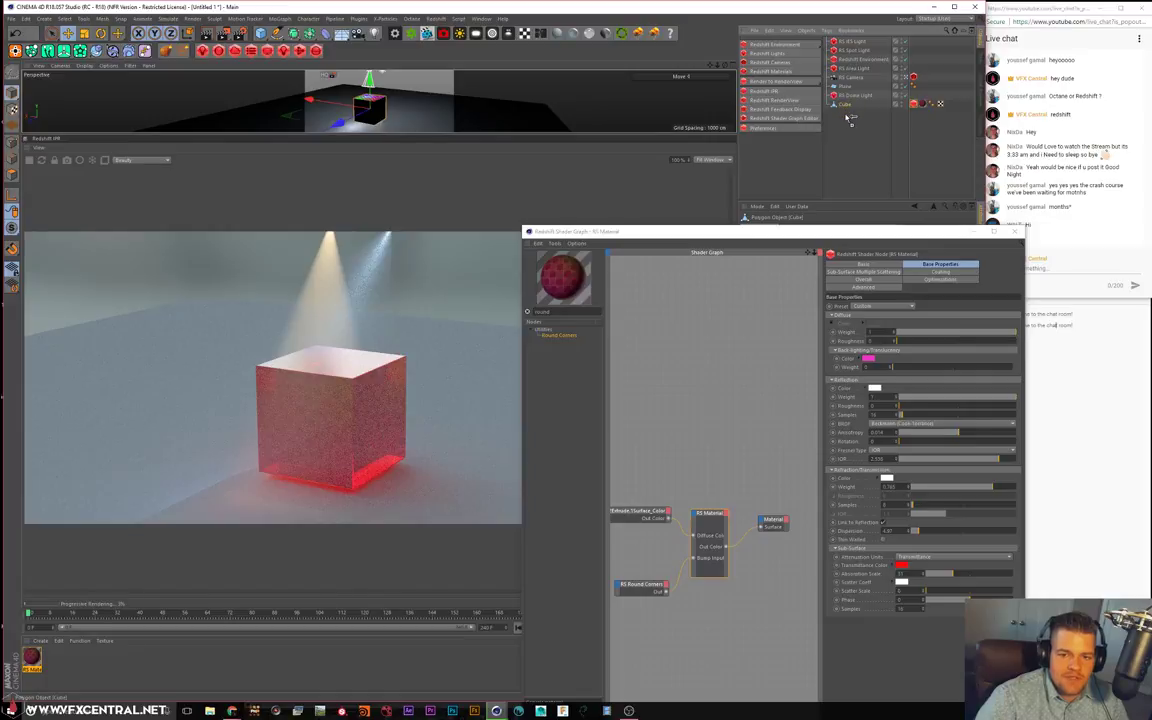
left_click_drag(849, 118, 849, 114, "ctrl")
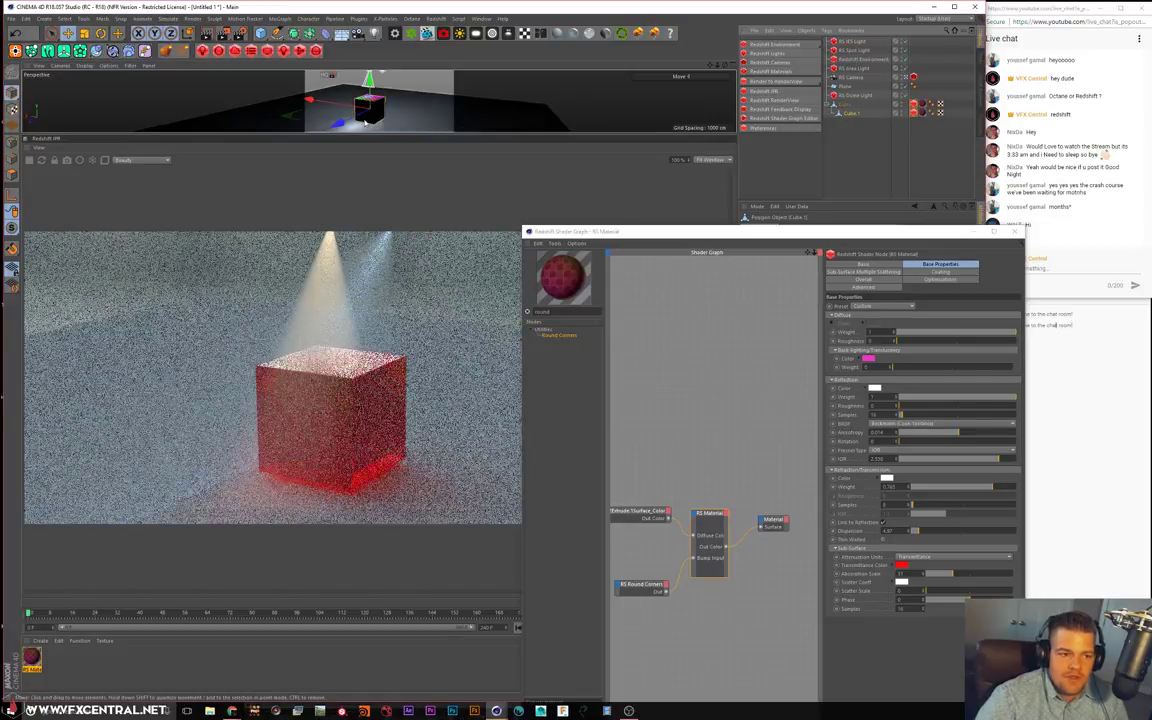
key("t")
key("e")
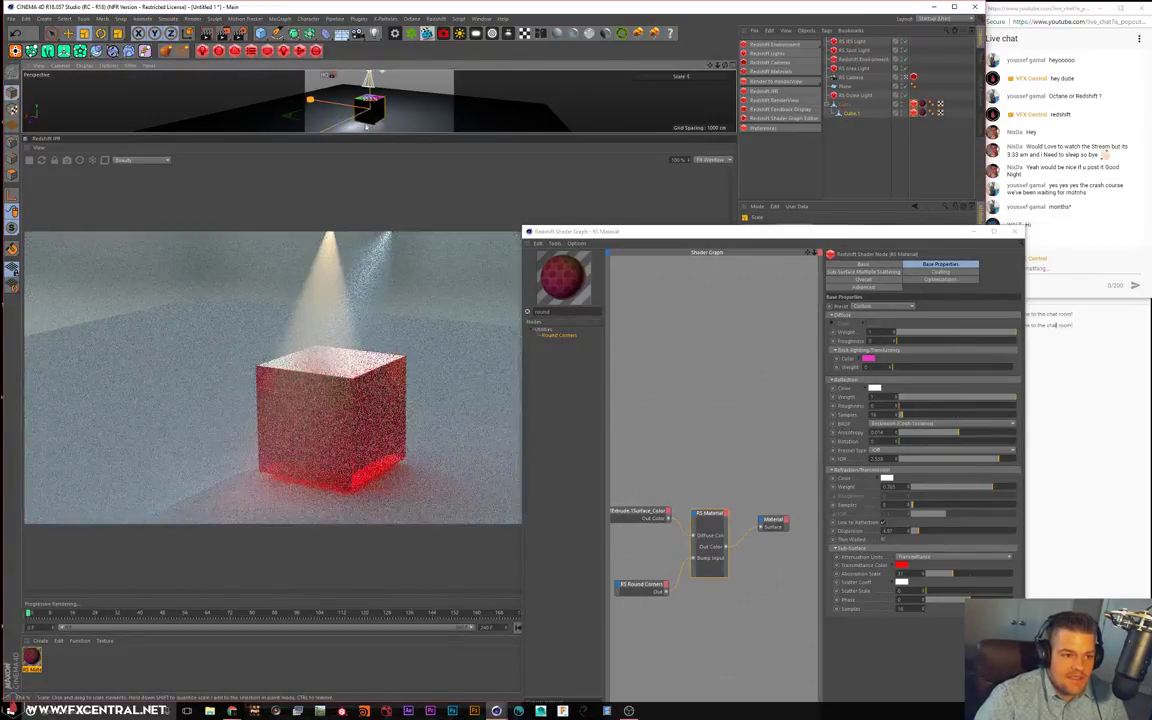
left_click_drag(340, 125, 336, 132)
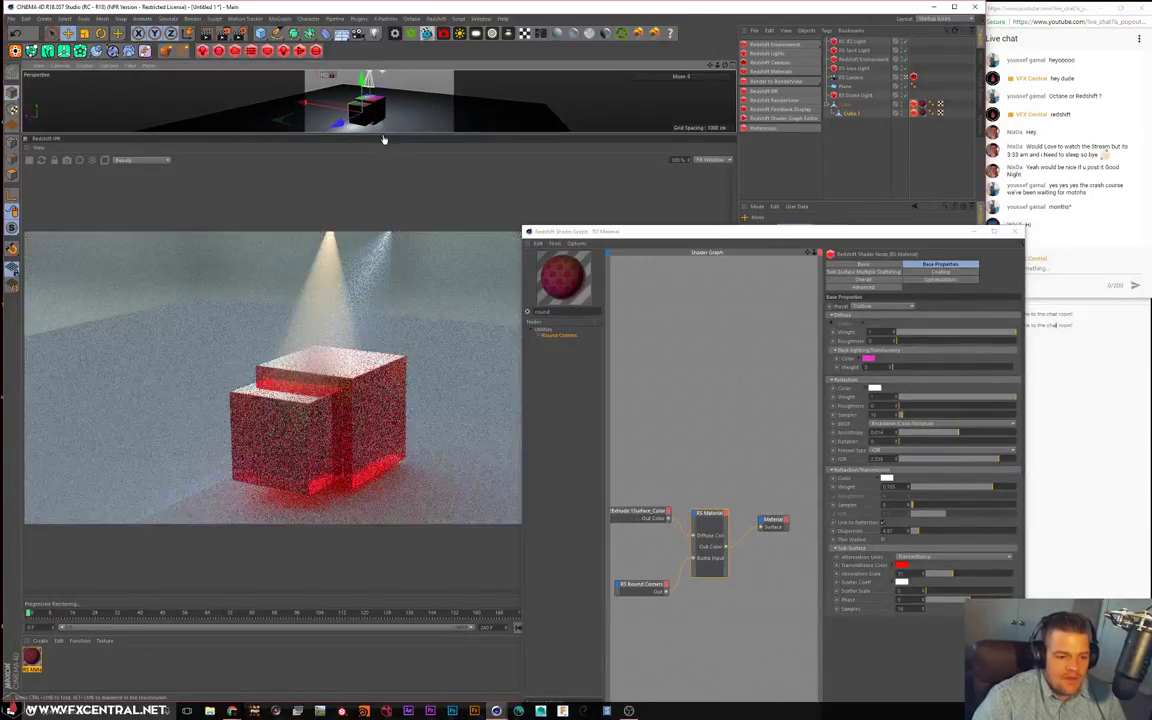
key("t")
left_click_drag(372, 115, 394, 112)
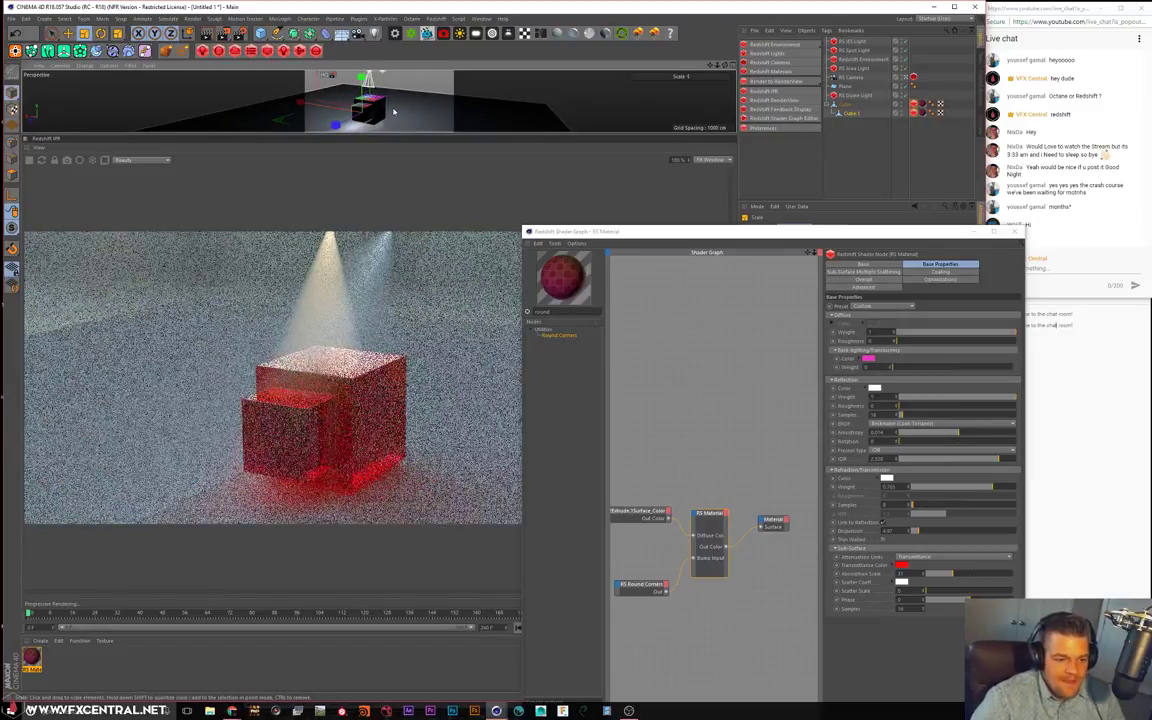
right_click_drag(380, 116, 371, 83, "alt")
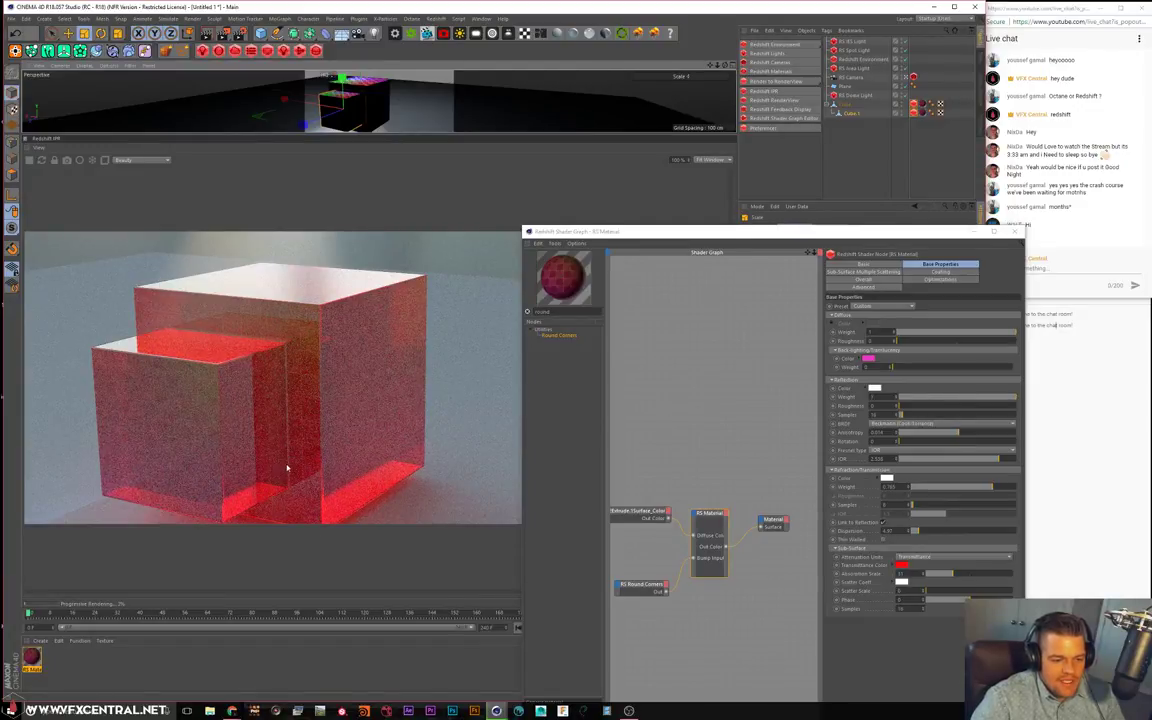
right_click_drag(396, 110, 390, 124, "alt")
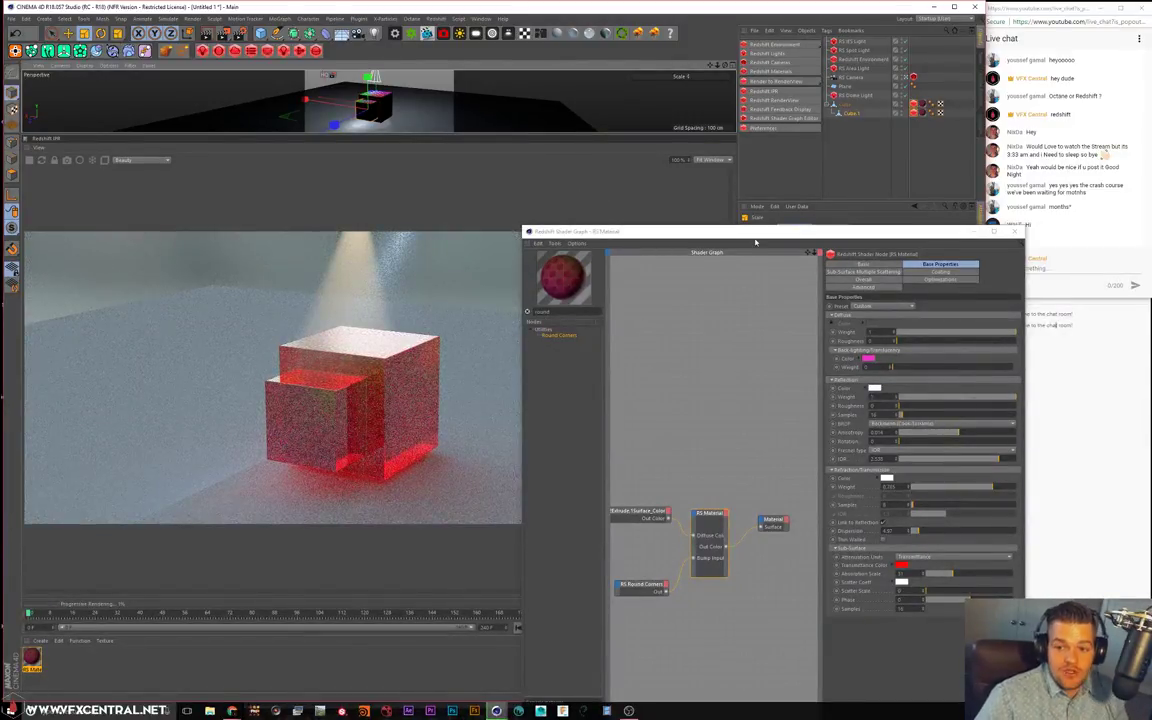
Collapse the RS Material's Sub-Surface, Refraction/Transmission and Reflection sections and close the shader graph
left_click_drag(652, 238, 643, 167)
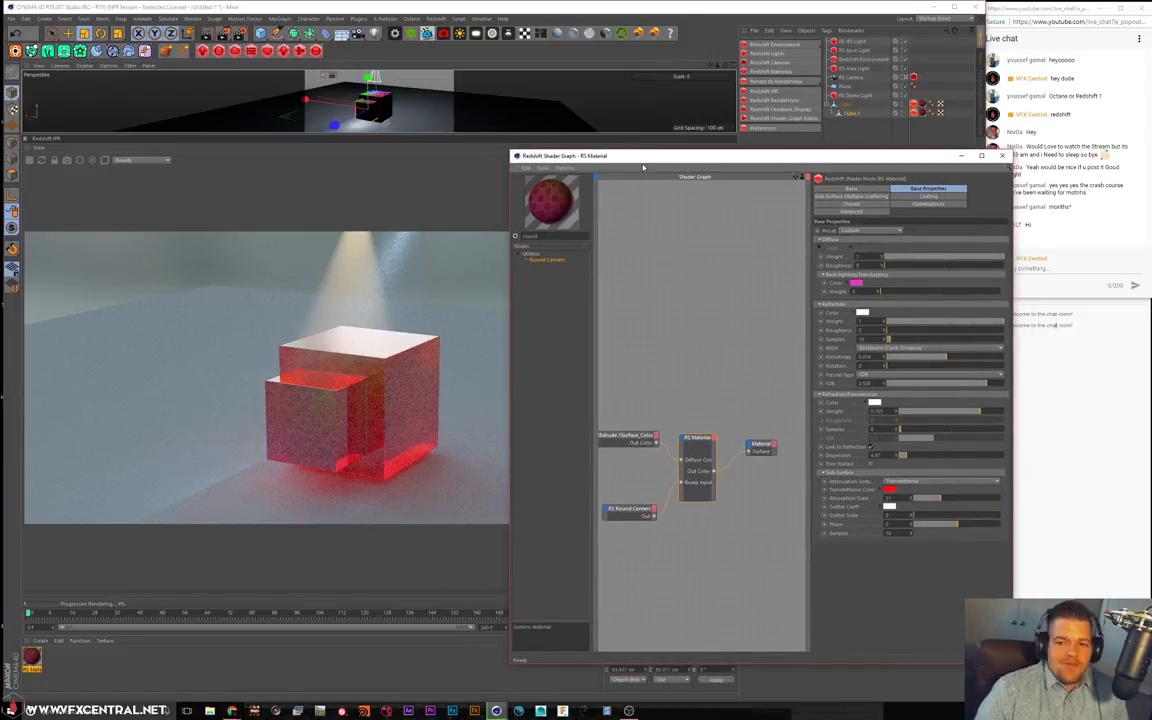
left_click_drag(584, 159, 568, 152)
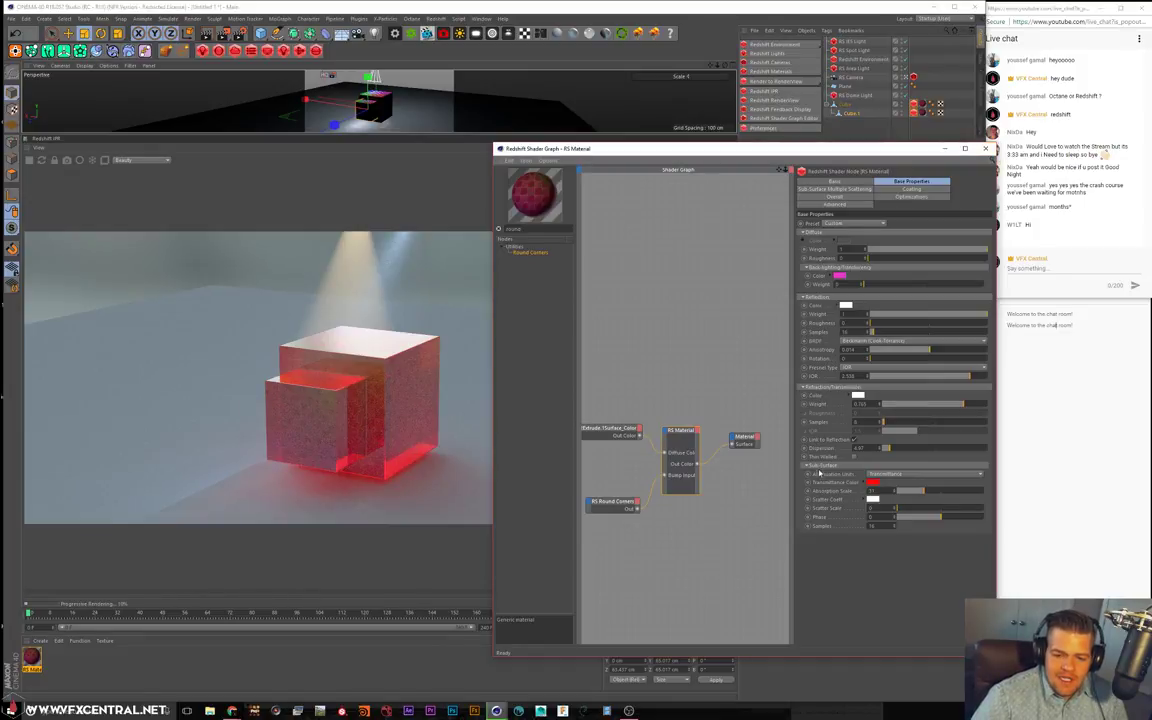
left_click(812, 465)
left_click(836, 386)
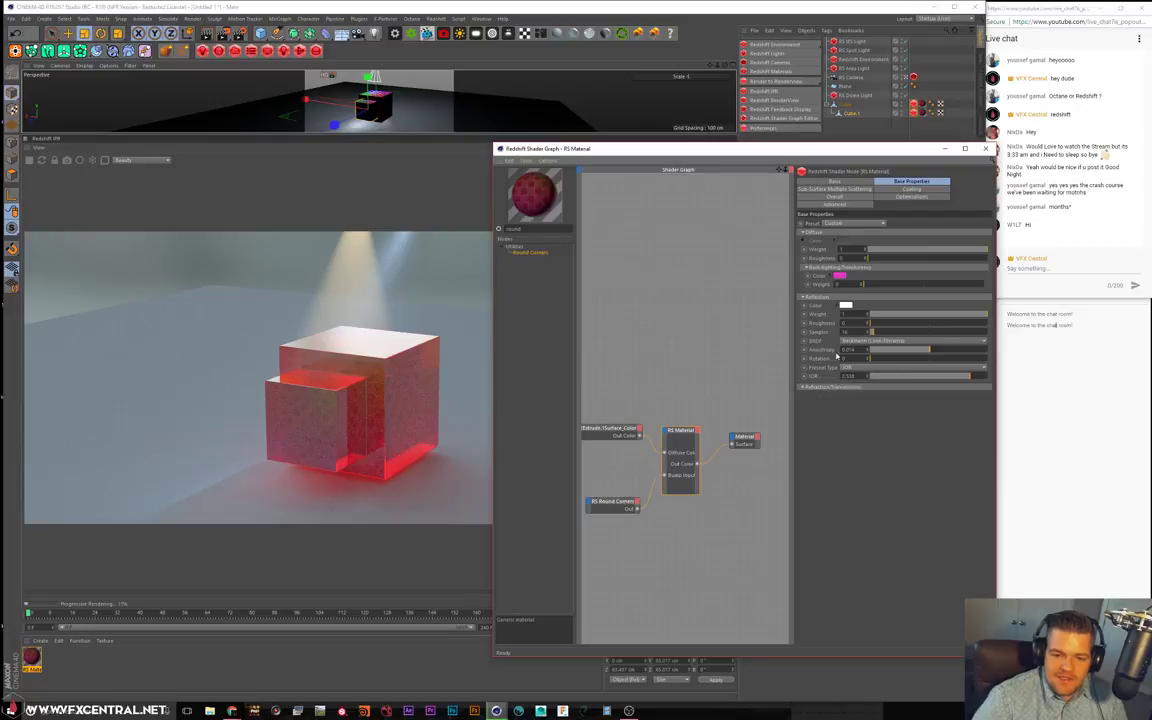
left_click(819, 297)
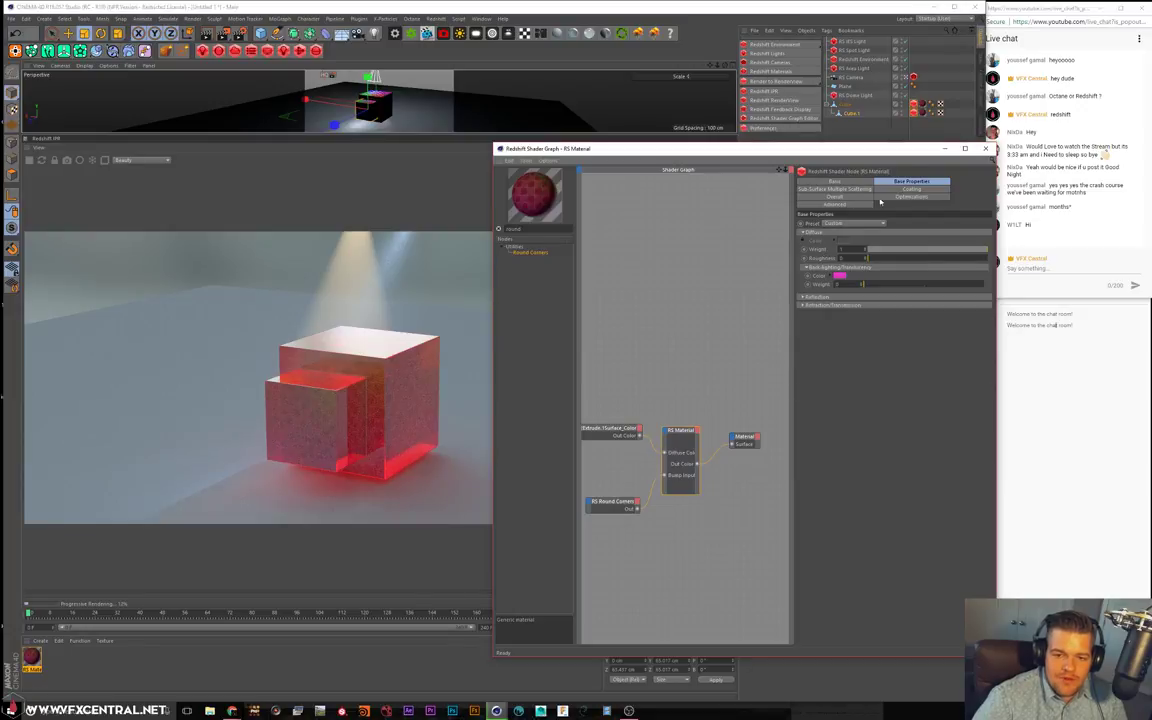
left_click(986, 149)
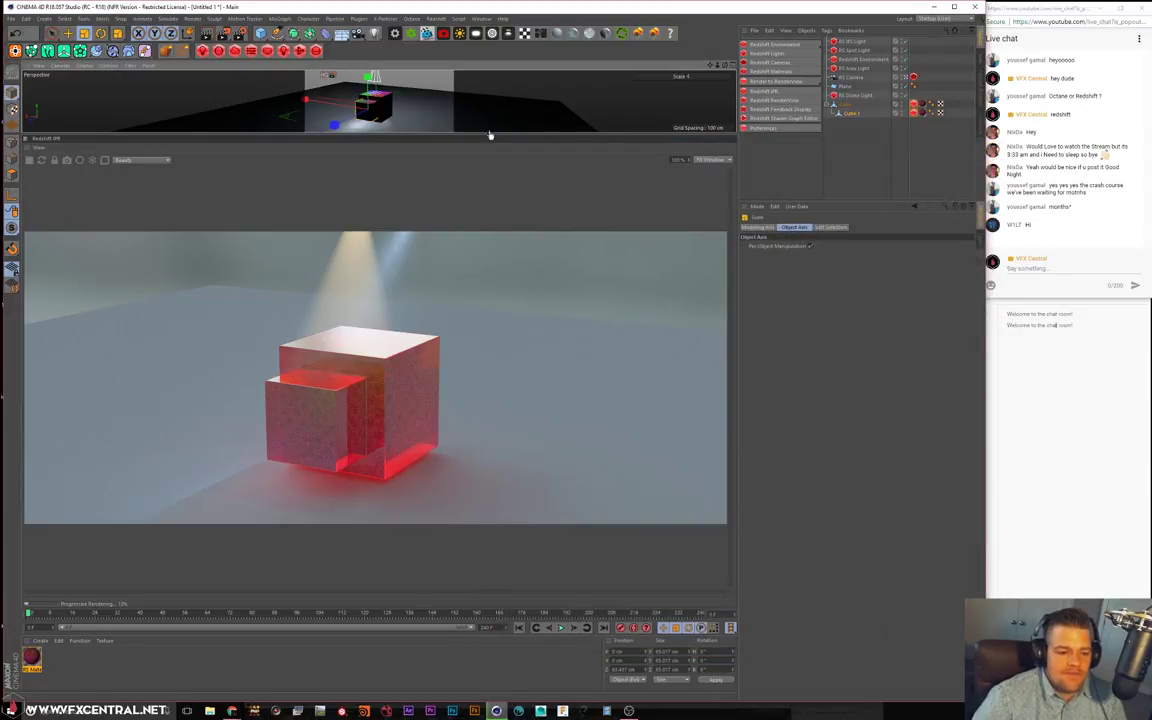
Frame the two intersecting cubes from a lower side angle, enlarge the perspective viewport and render the active view
left_click_drag(460, 134, 460, 169)
left_click(307, 53)
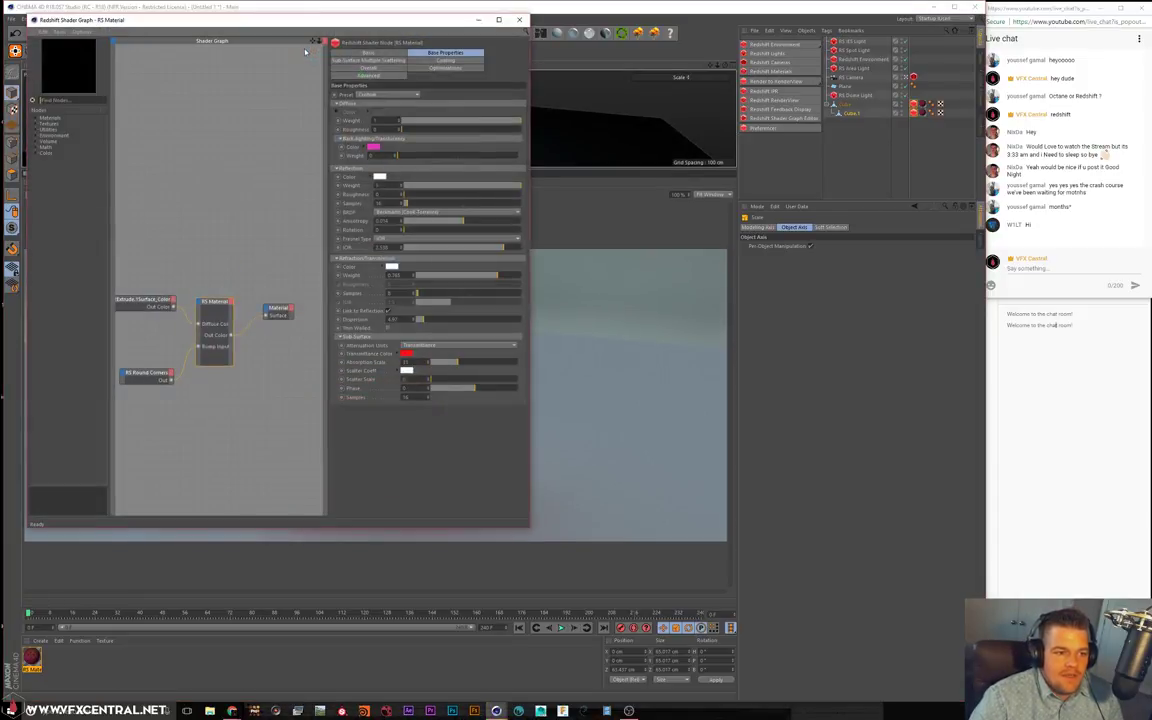
left_click(521, 20)
mouse_move(450, 98)
left_mouse_down("alt")
mouse_move(434, 103)
mouse_move(447, 105)
left_mouse_up("alt")
mouse_move(378, 131)
left_mouse_down("alt")
mouse_move(325, 130)
mouse_move(370, 107)
left_mouse_up("alt")
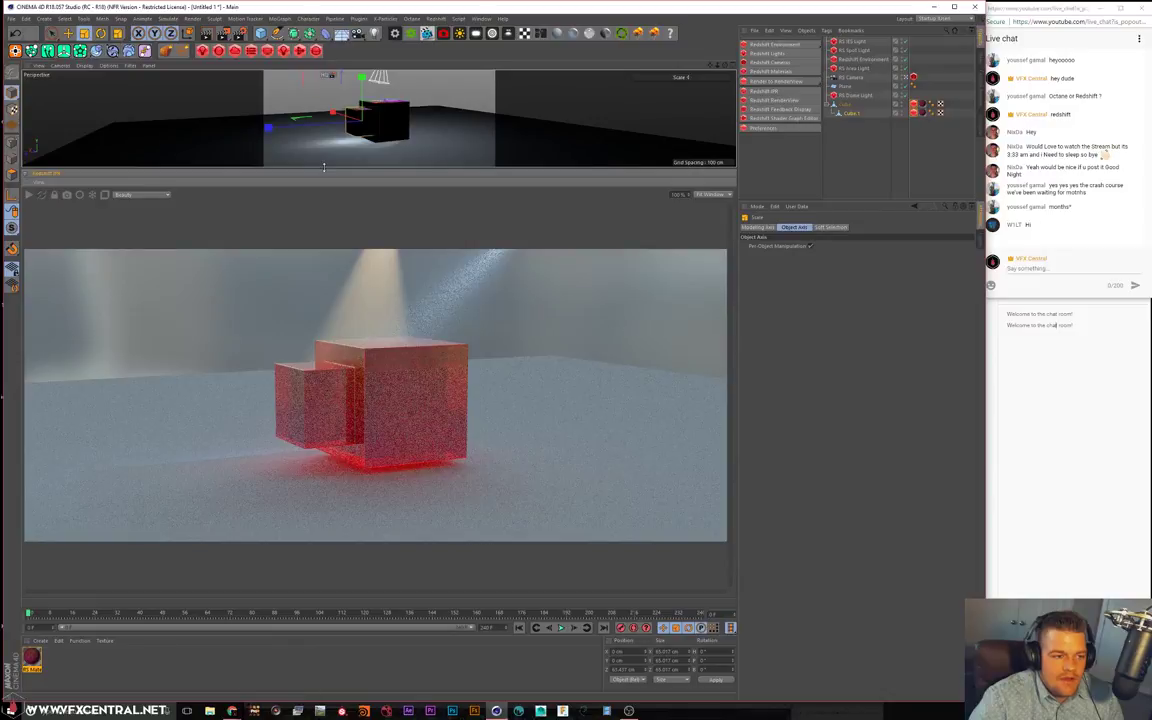
left_click_drag(325, 171, 363, 451)
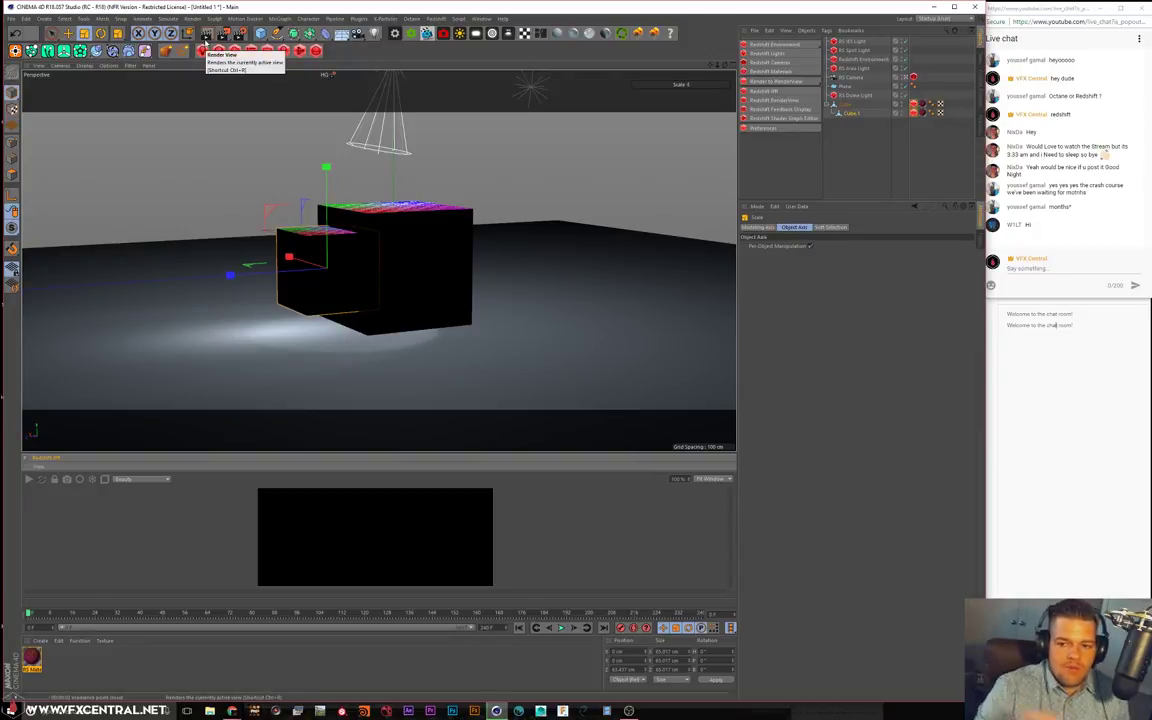
left_click(205, 40)
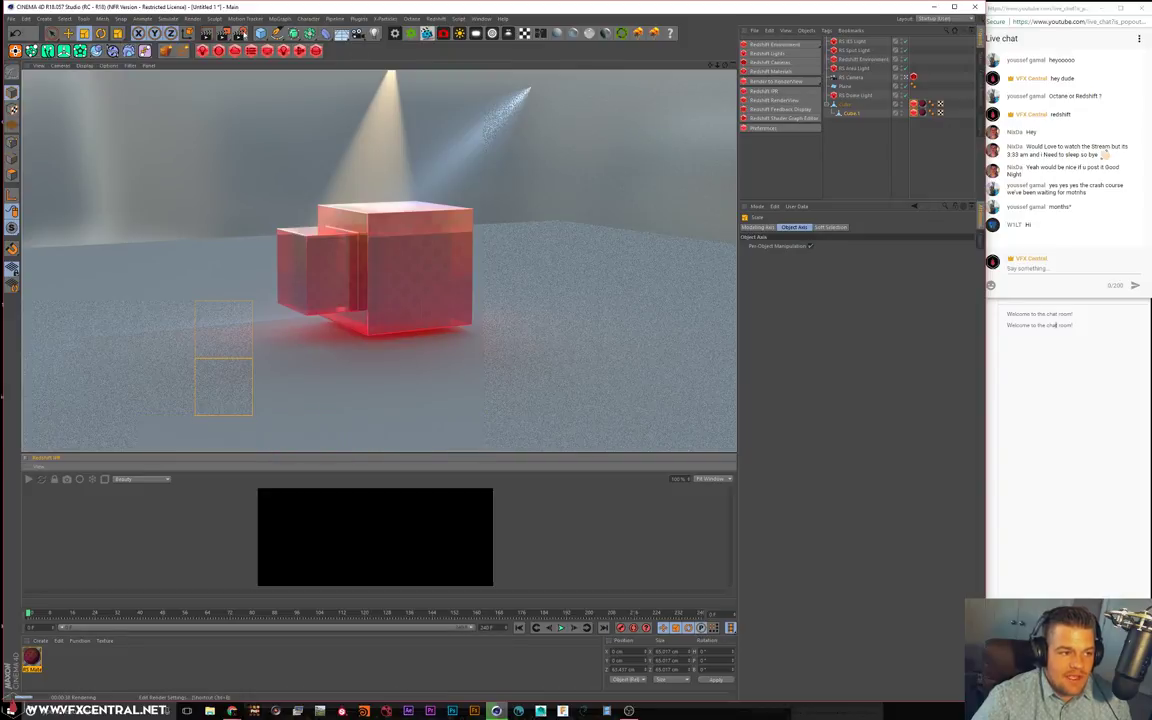
Set Redshift's unified sampling to a minimum of 240 and a maximum of 360 samples in the render settings
left_click(216, 32)
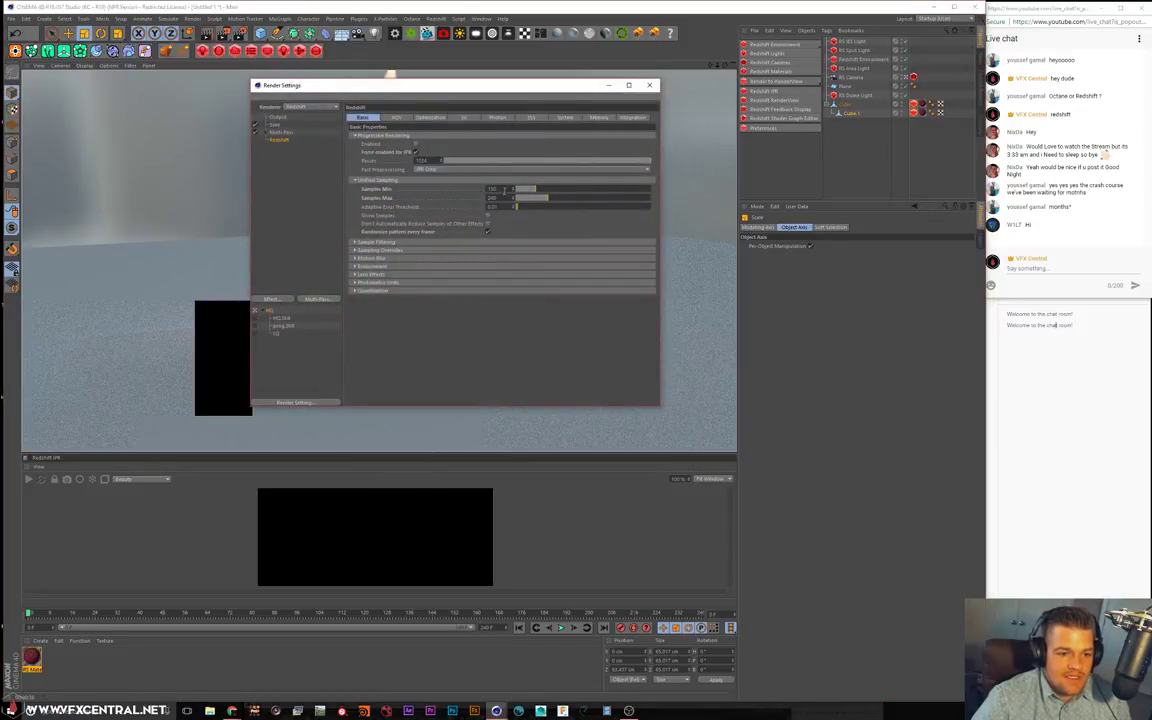
double_click(505, 189)
type("240")
key("Return")
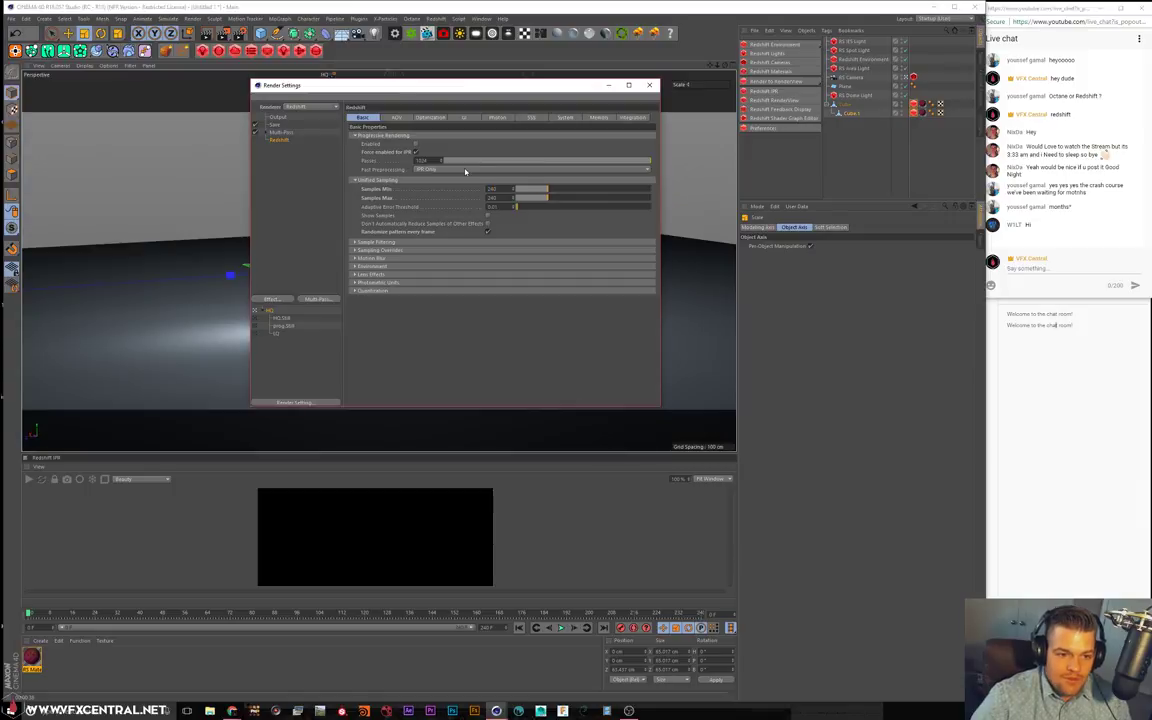
double_click(507, 198)
type("360")
key("Return")
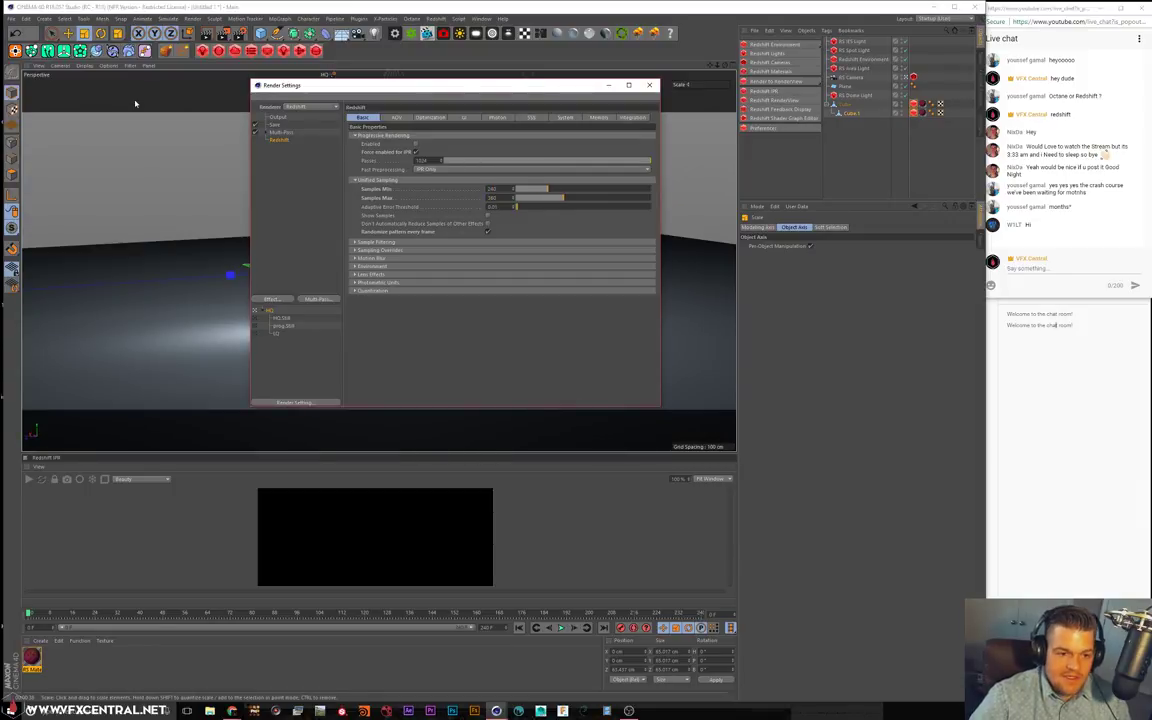
left_click(649, 84)
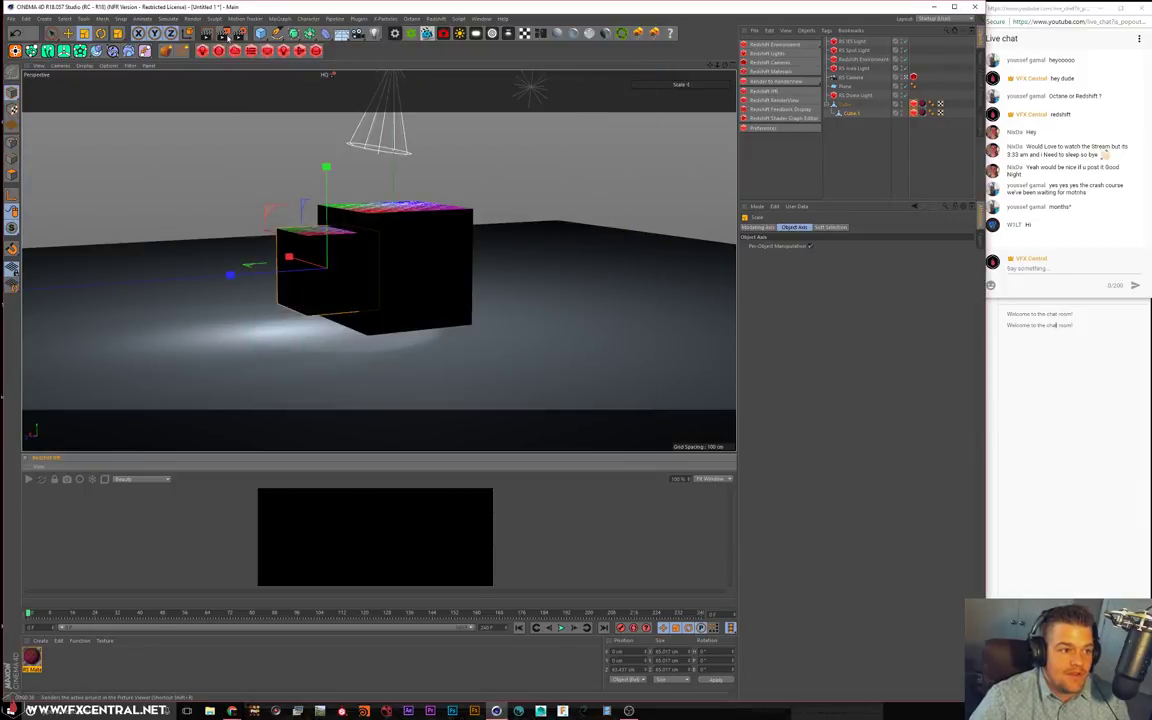
Render the active view again with the new sampling and dismiss the Redshift Feedback Display
left_click(190, 33)
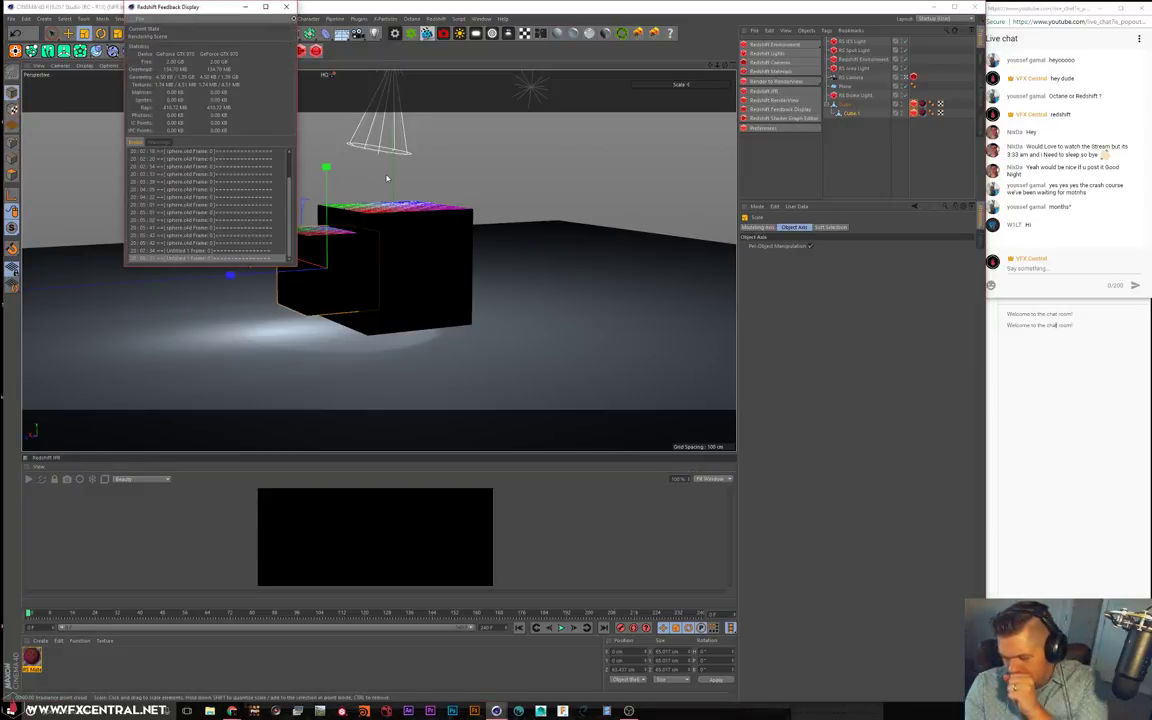
left_click_drag(198, 7, 838, 228)
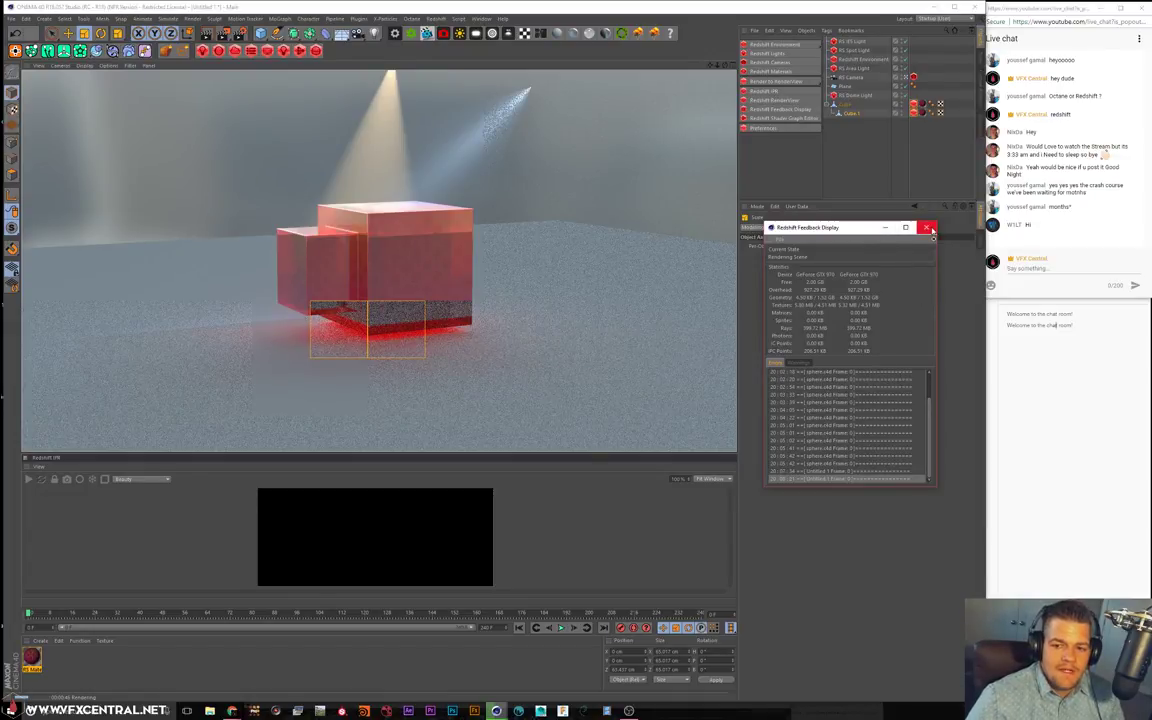
left_click(926, 227)
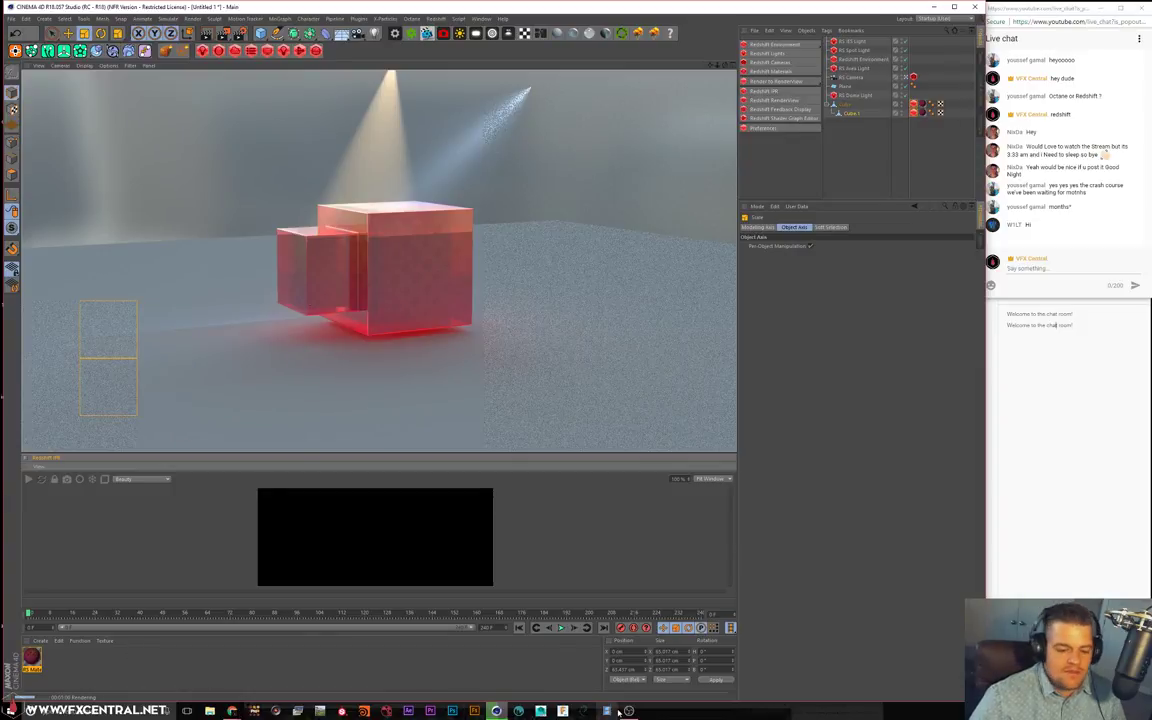
Switch to OBS and bring its window fully into view
mouse_move(629, 711)
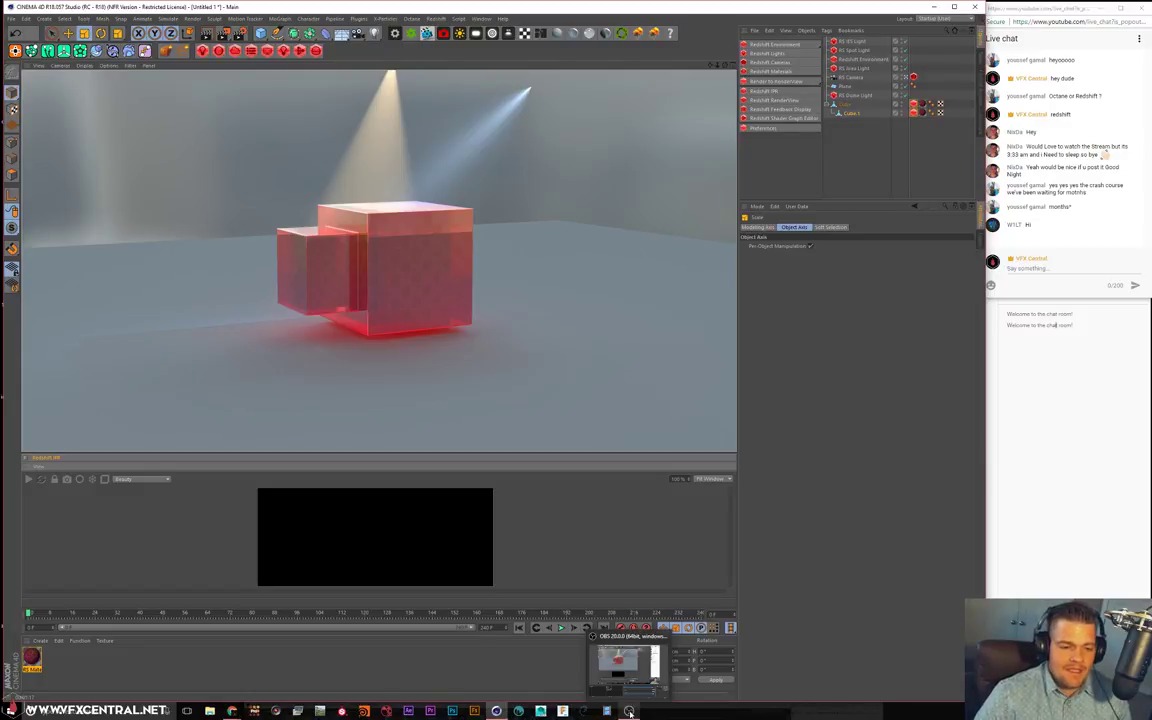
left_click(629, 712)
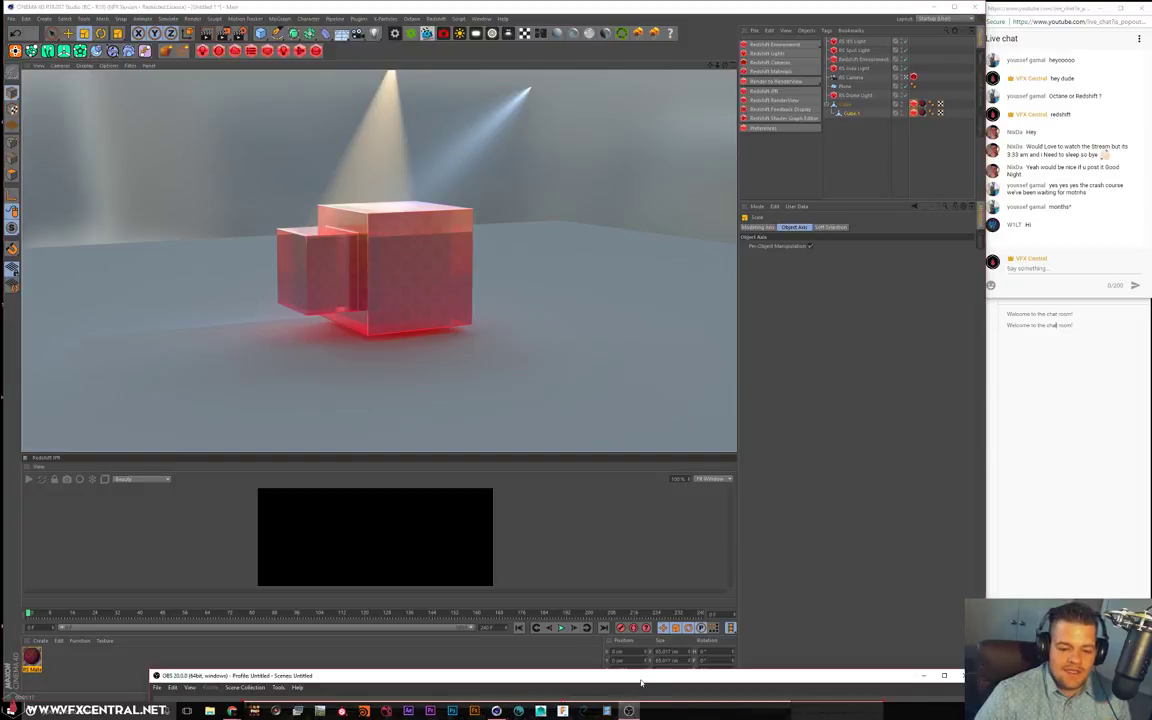
left_click_drag(641, 680, 672, 193)
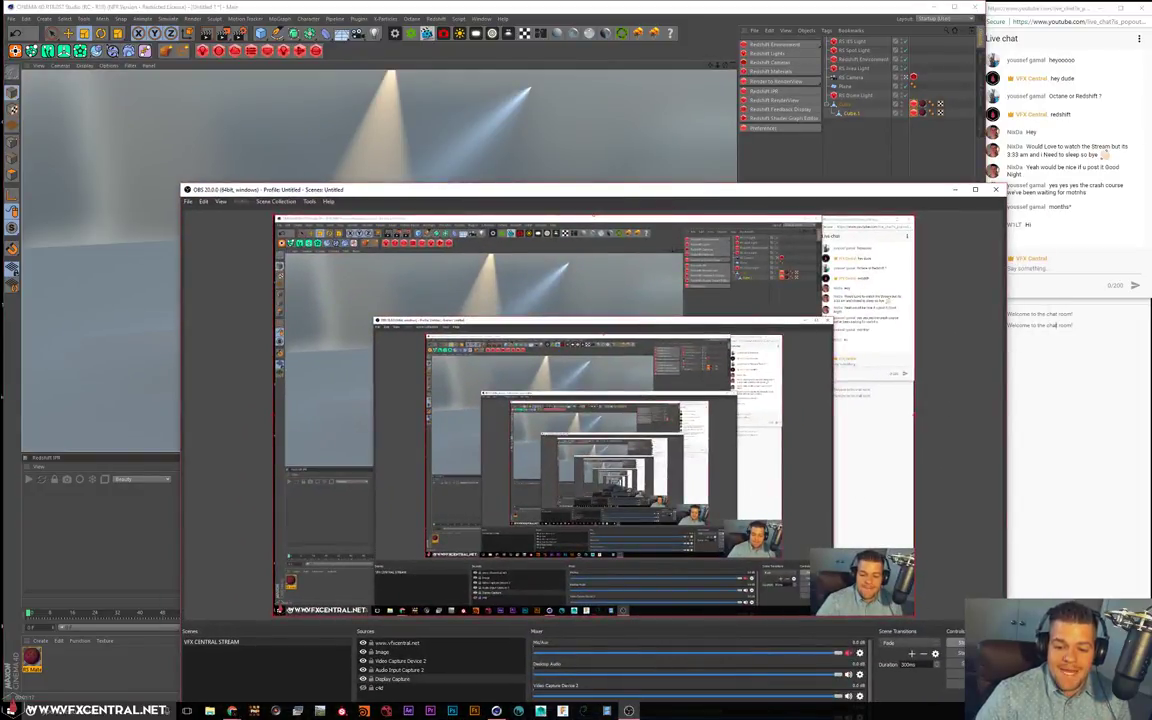